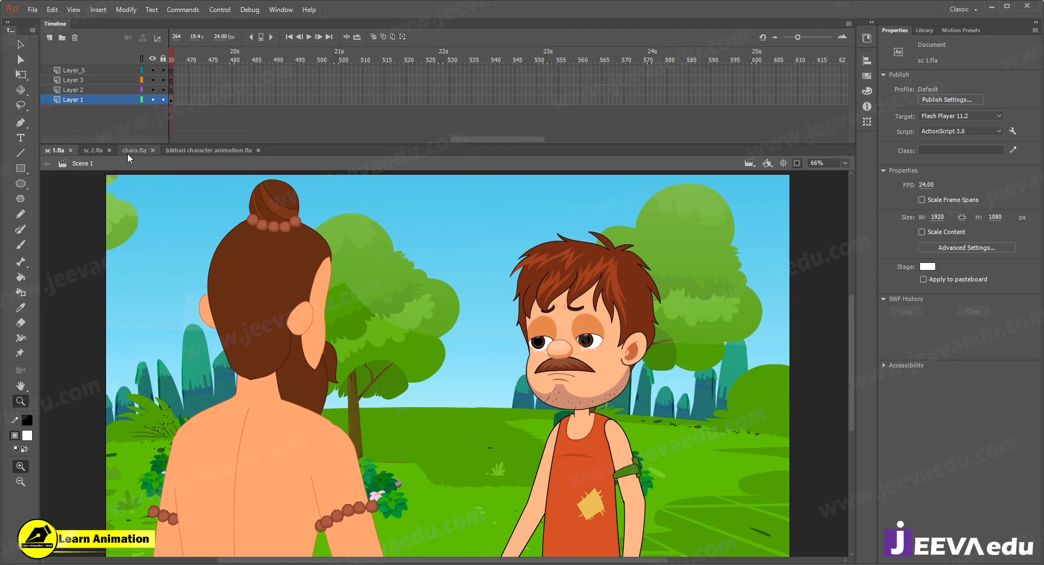
- Preview the shots and audio waveform at several frames of the main scene's timeline
drag(501, 140, 225, 118)
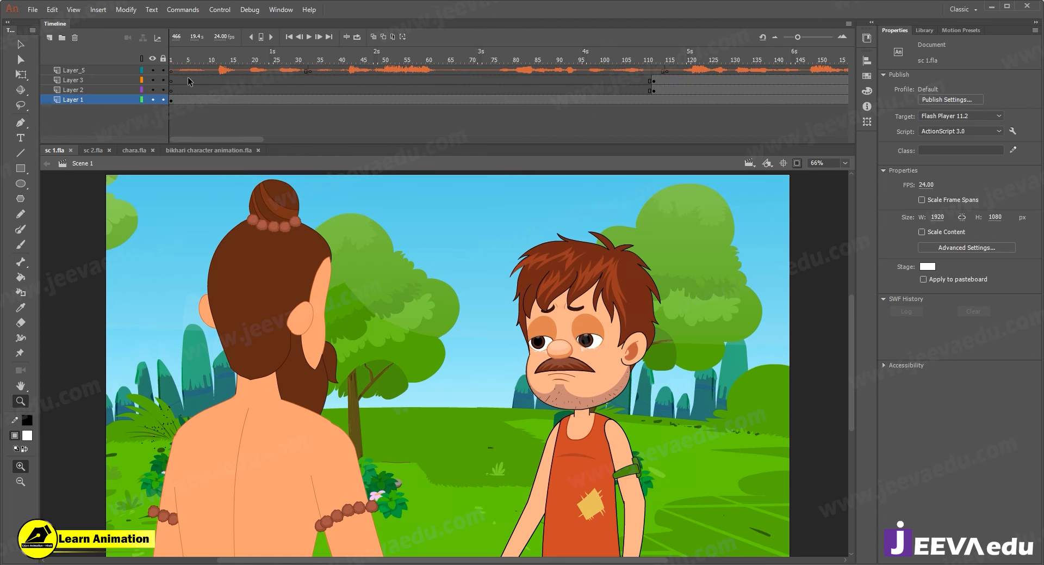
click(188, 79)
key(ctrl+minus)
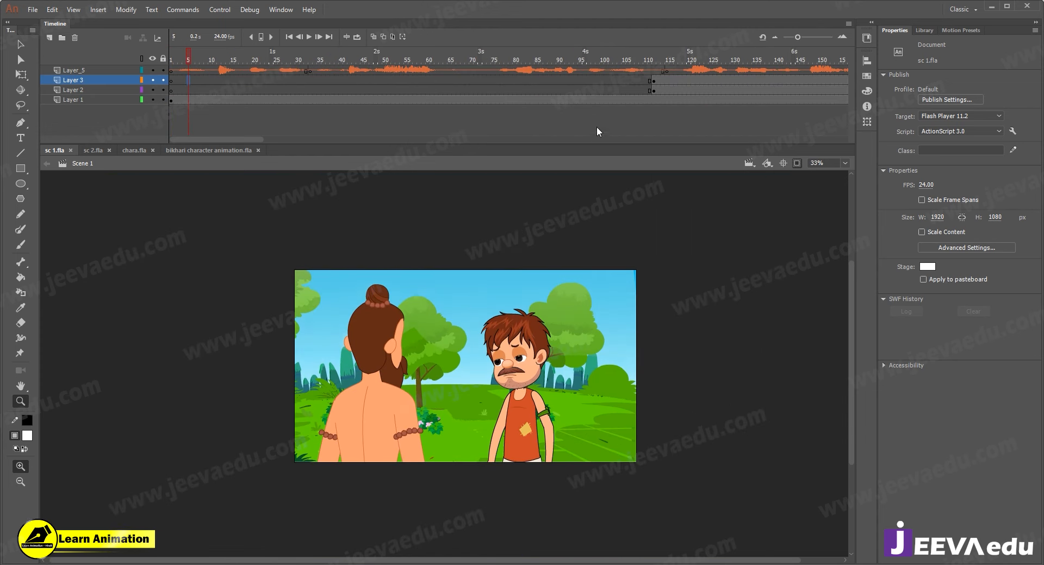
click(668, 68)
click(694, 74)
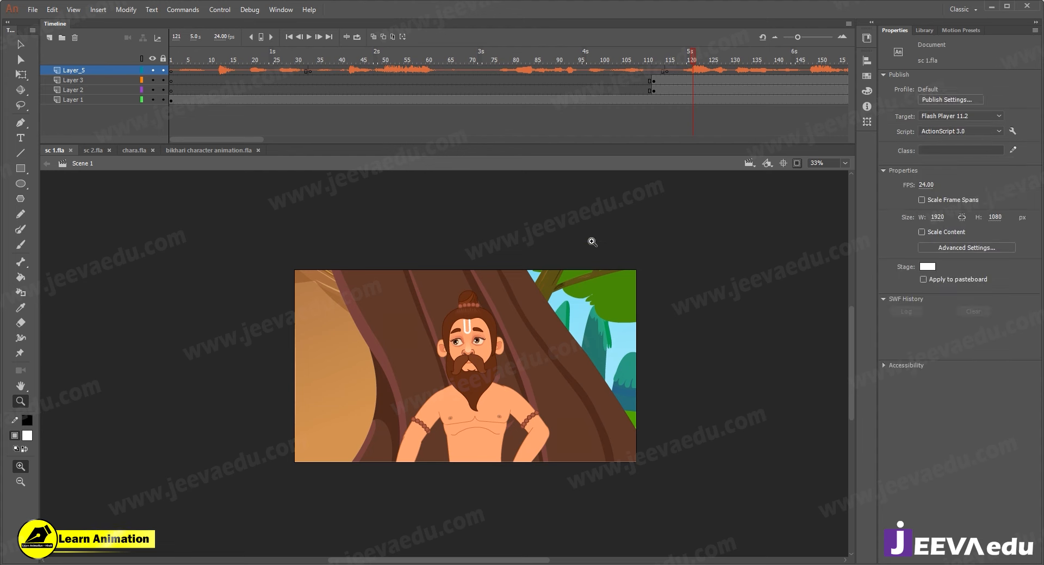
click(572, 61)
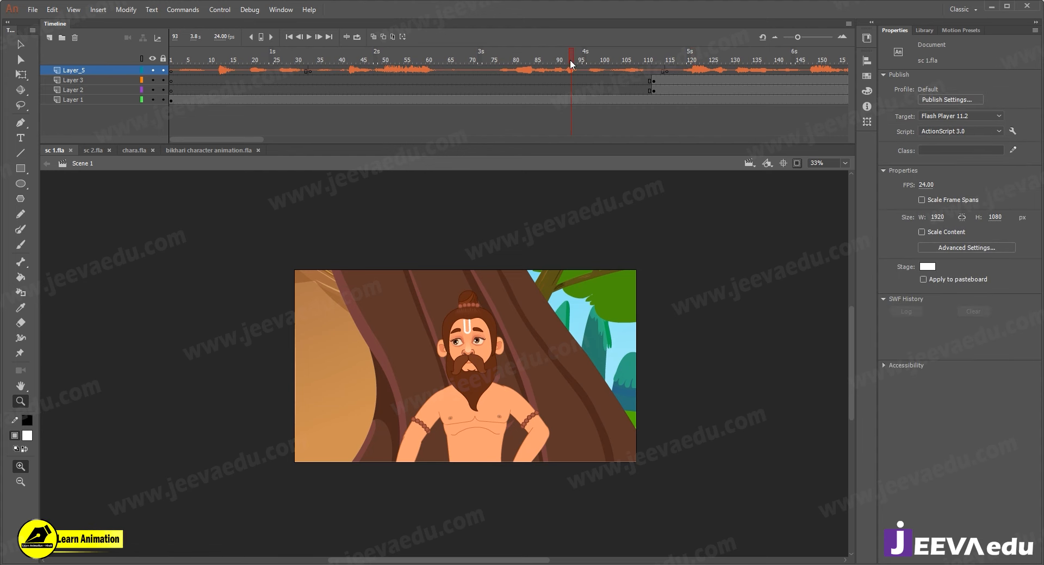
- From the first frame, open Symbol 13 and toggle its layers so that only the mustached man on Layer 1 remains visible
key(shift+comma)
key(v)
double_click(515, 397)
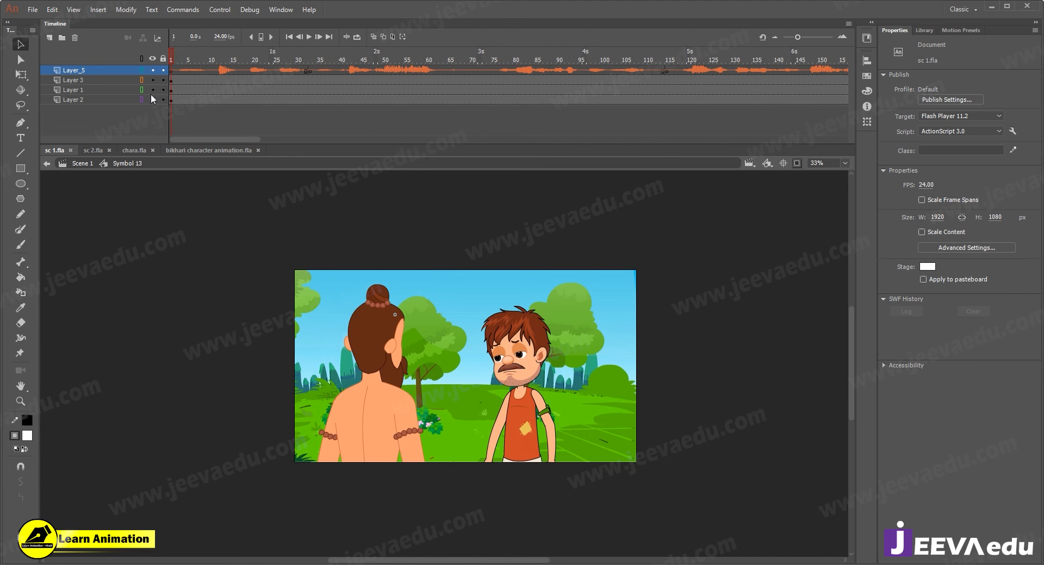
click(151, 93)
click(152, 93)
ctrl+click(153, 80)
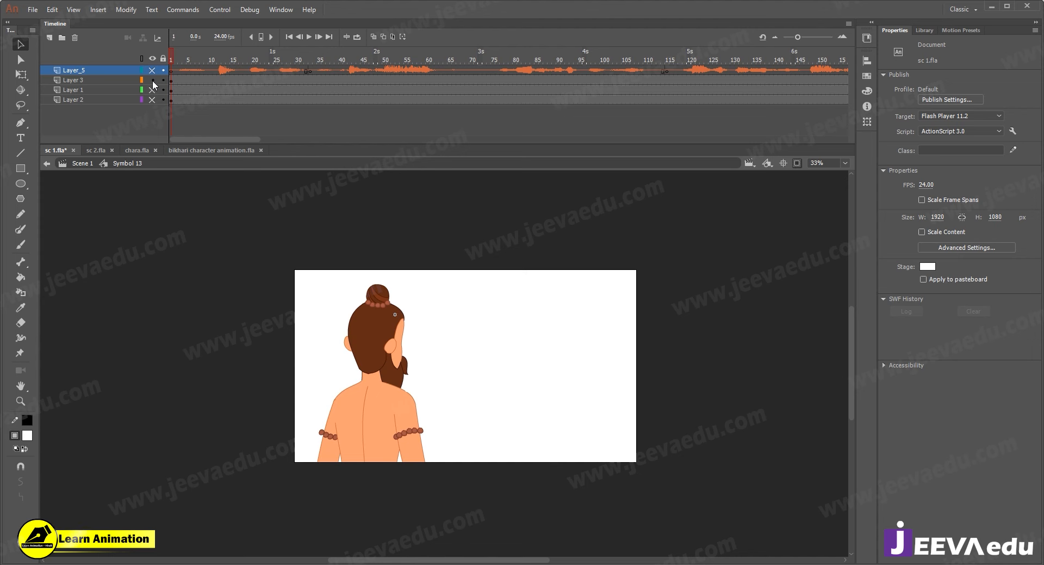
click(152, 100)
click(152, 89)
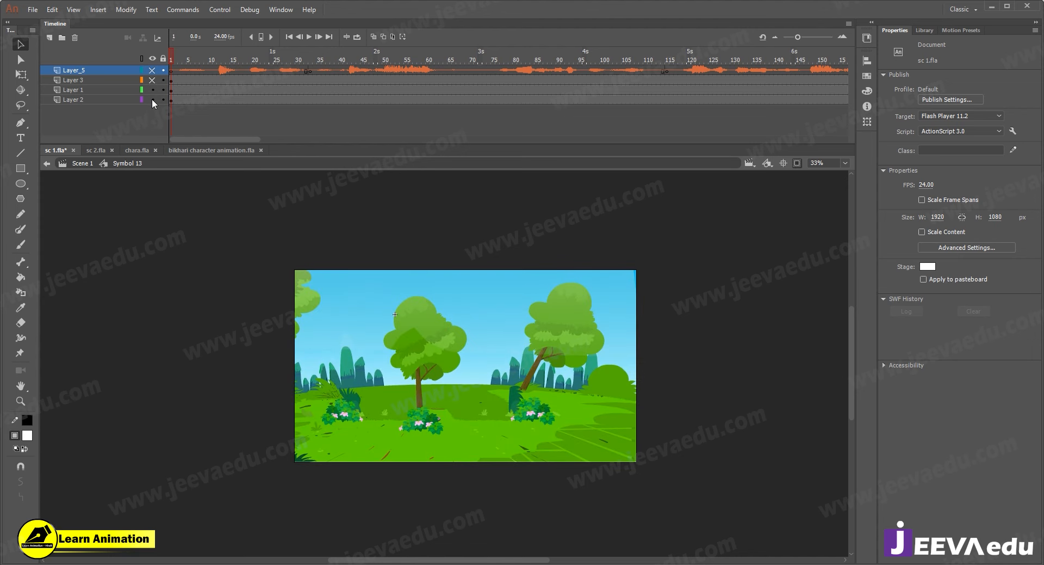
- Scrub and play the man's animation from the first frame to examine how his poses follow the dialogue audio
drag(179, 60, 515, 91)
drag(372, 60, 336, 83)
key(Return)
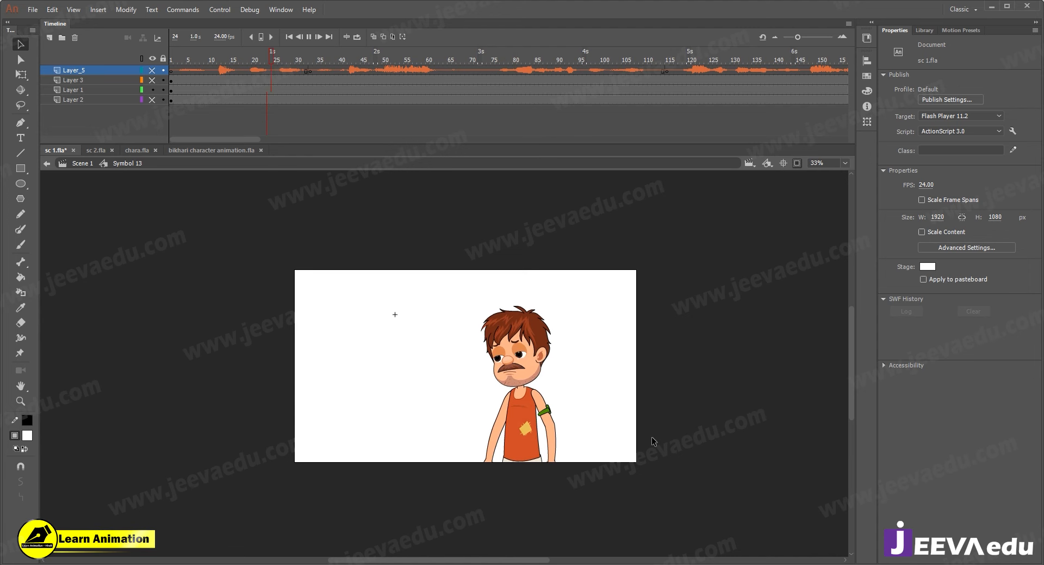
key(Return)
key(Return)
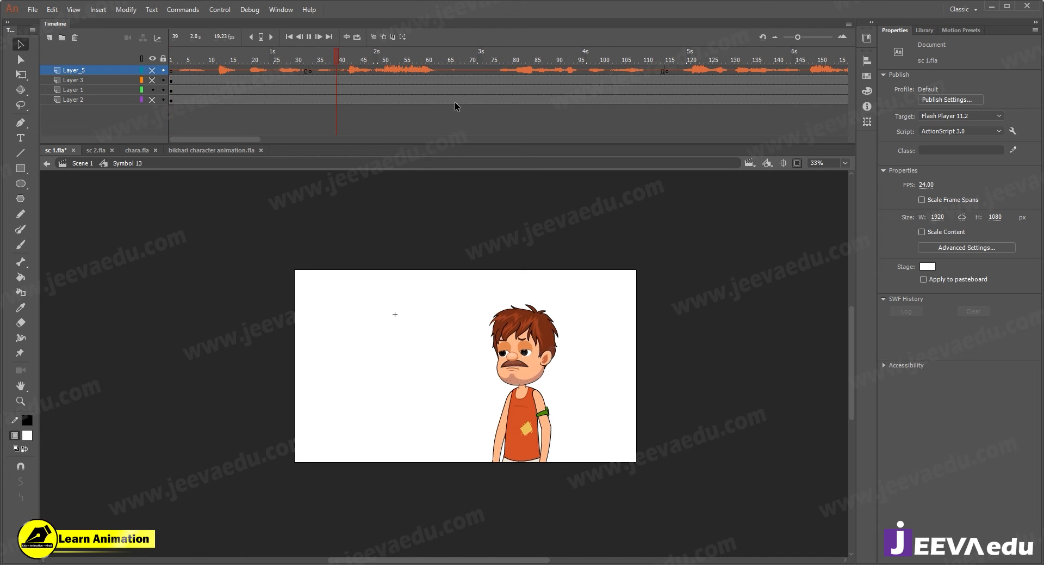
key(Return)
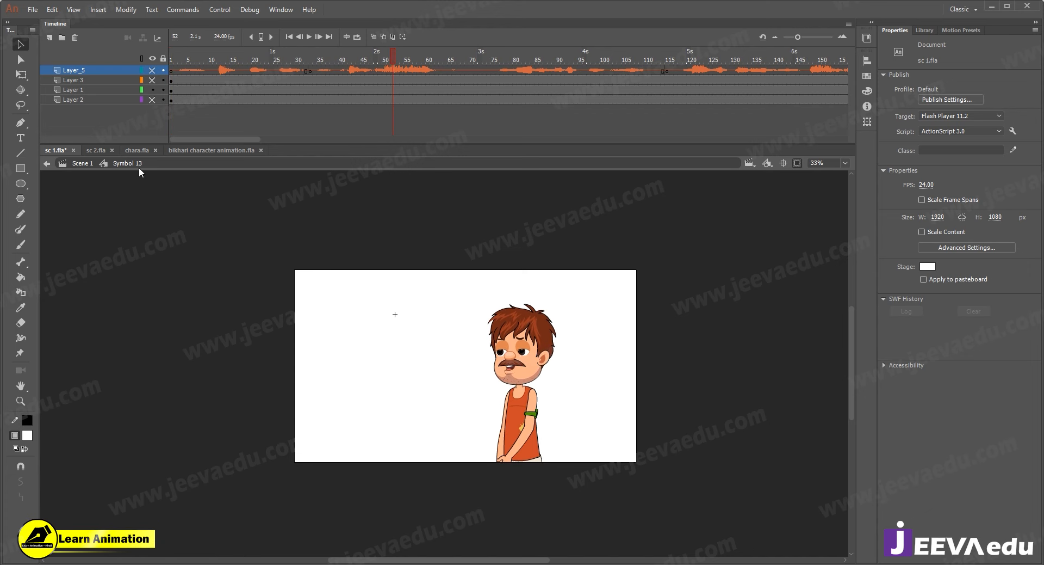
click(299, 38)
click(172, 59)
key(Return)
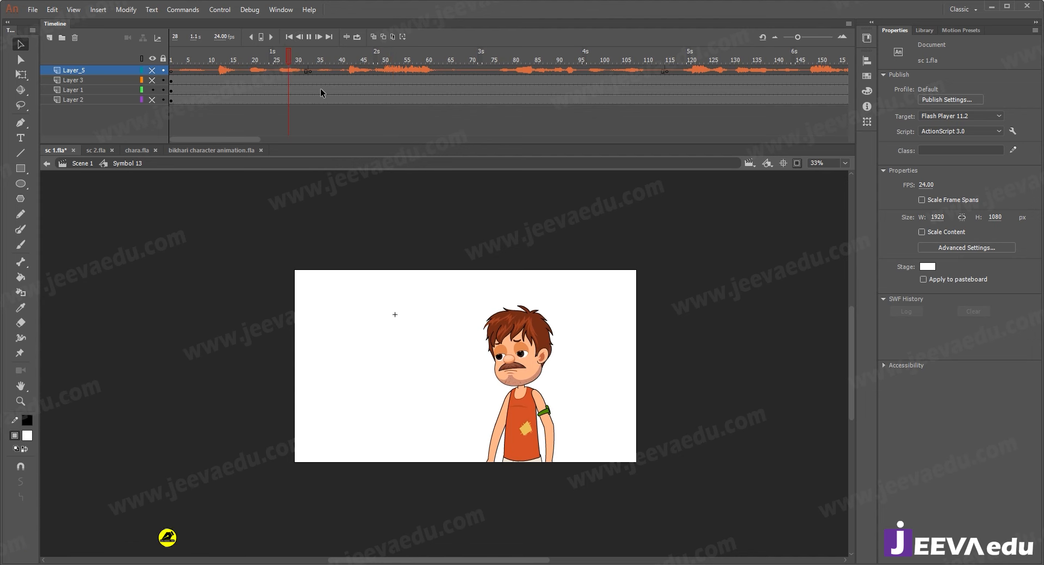
key(Return)
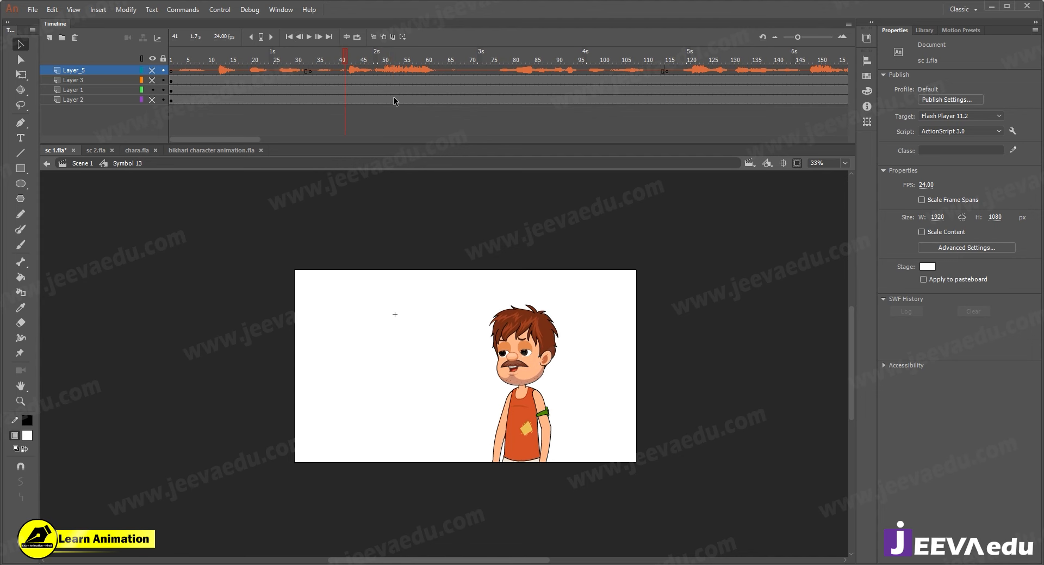
- Open the man's symbol and examine the tweened keyframes of its body-part layers along the whole timeline
key(z)
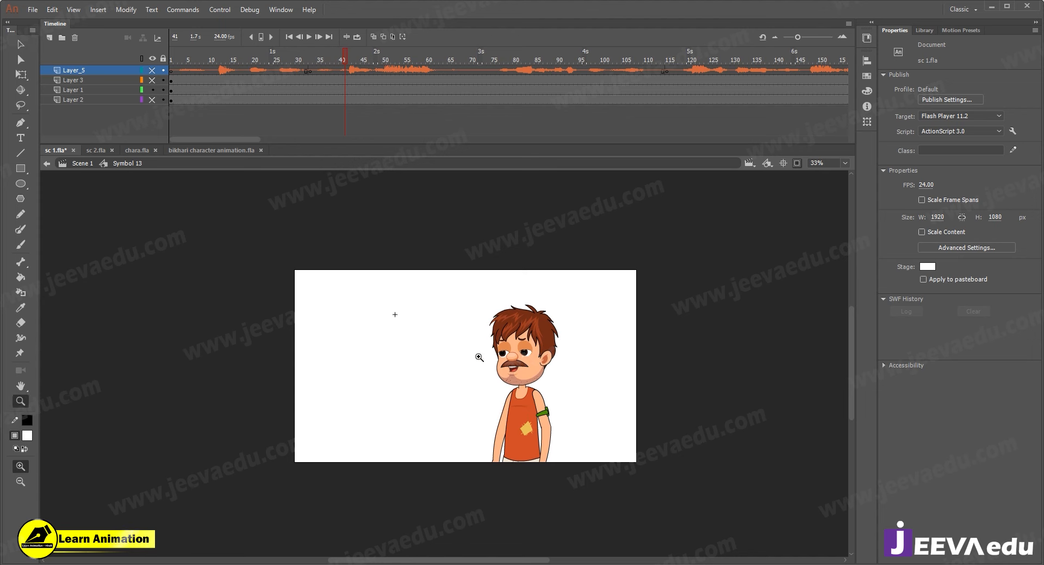
key(v)
click(525, 354)
double_click(525, 353)
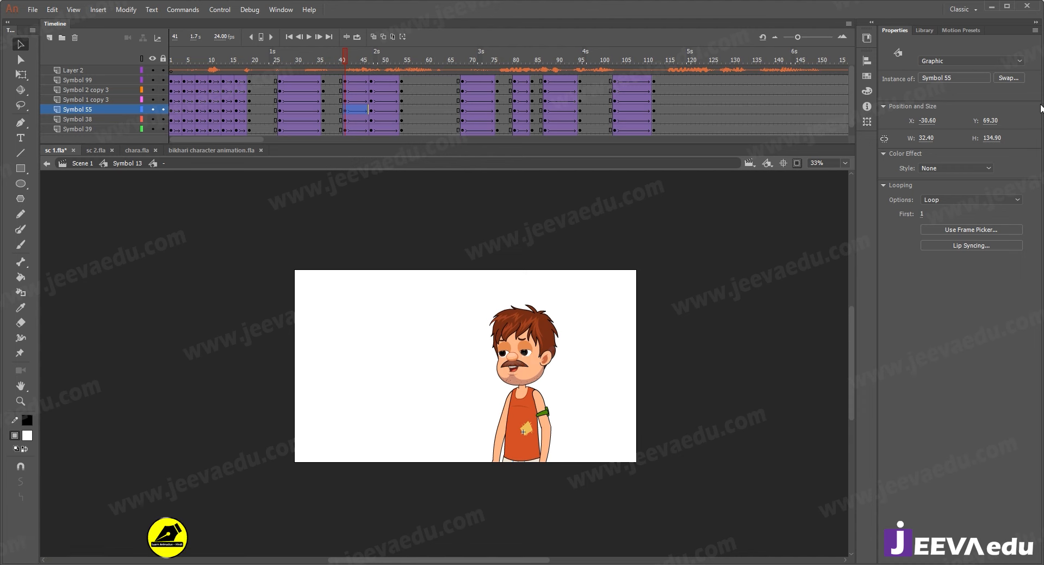
drag(223, 139, 311, 141)
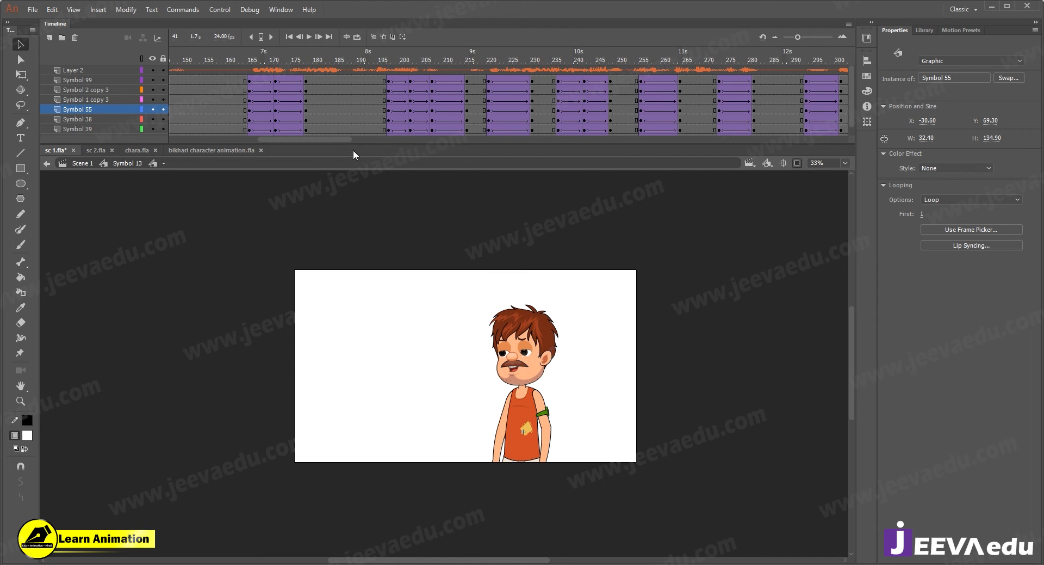
drag(331, 139, 446, 151)
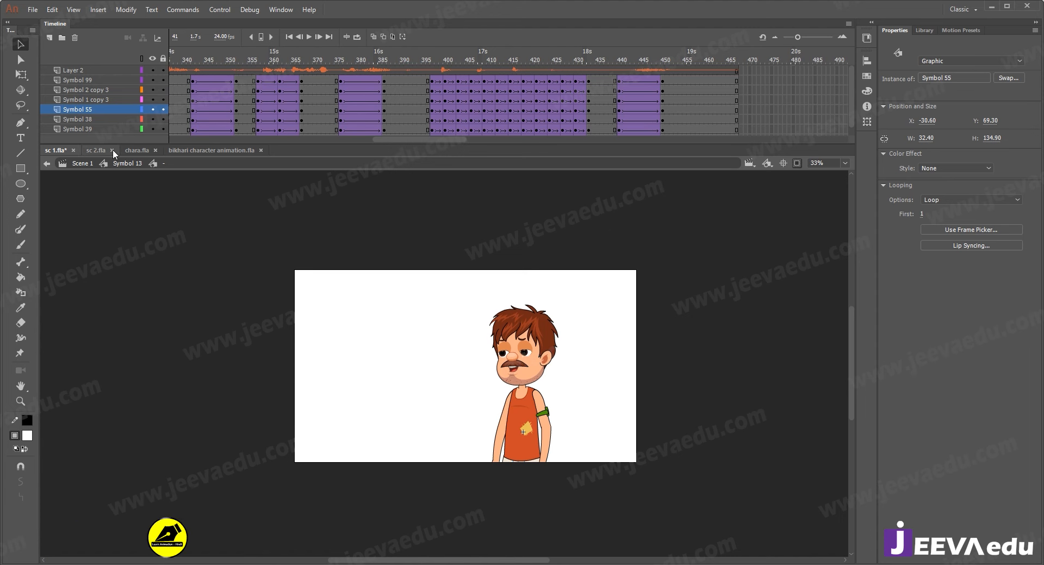
- Return to Symbol 13 and switch to the bikhari character animation.fla document
click(127, 163)
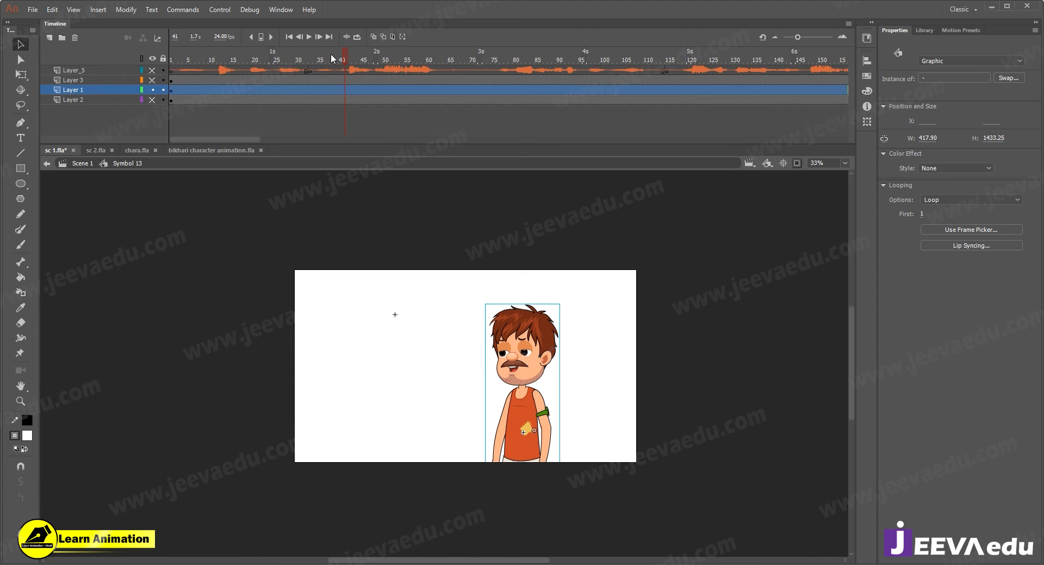
click(636, 411)
key(z)
click(521, 388)
alt+click(453, 396)
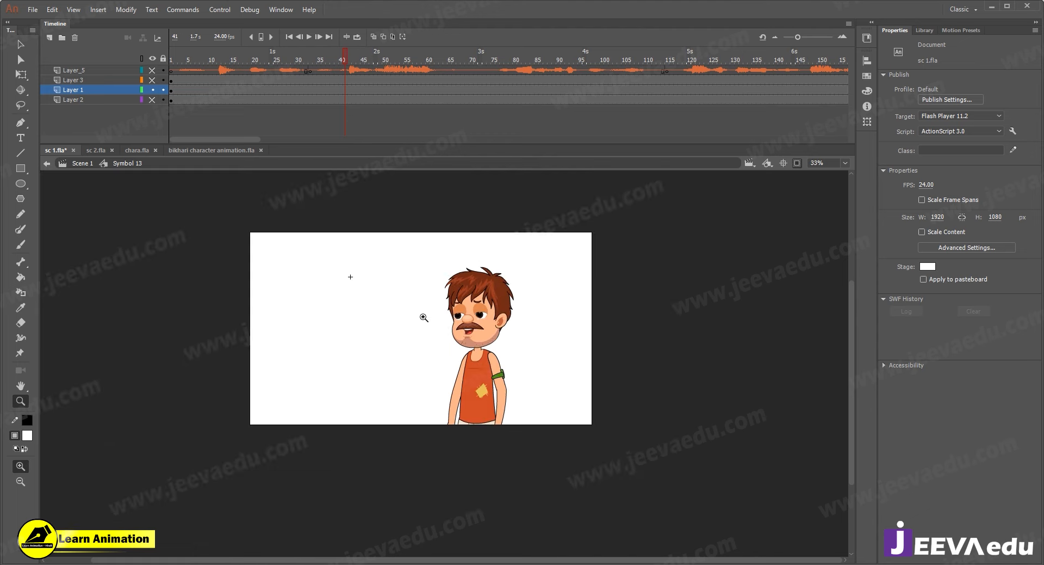
click(211, 150)
click(136, 150)
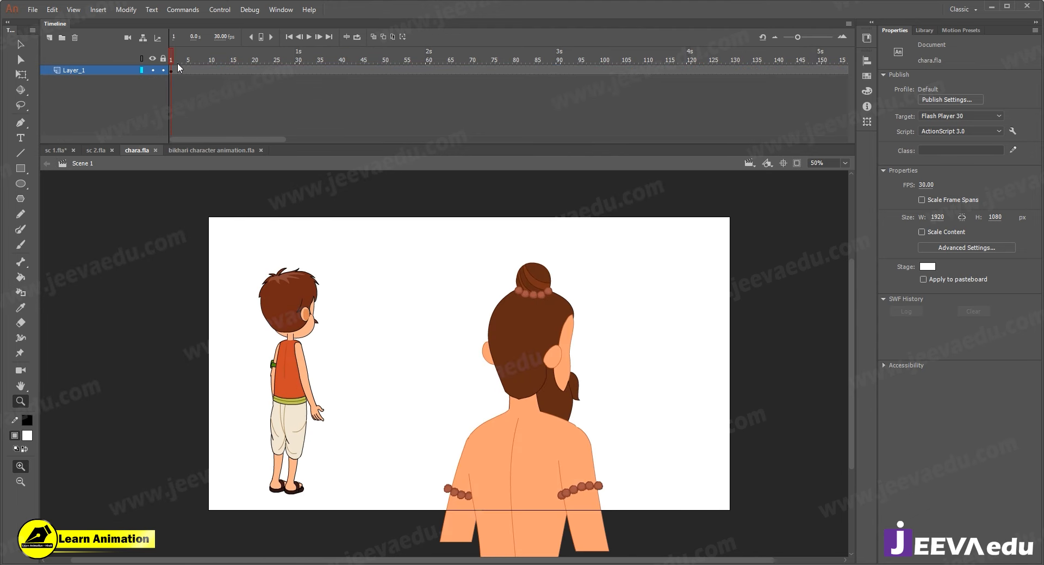
click(185, 150)
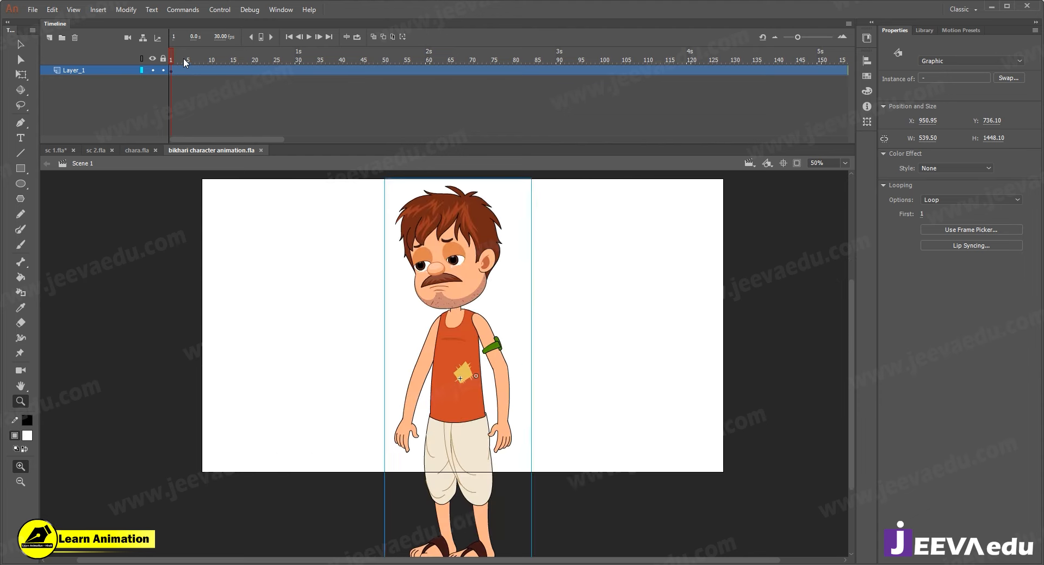
- Open the full-body man's symbol at frame 4 and select all of his body parts
click(184, 58)
alt+click(467, 413)
click(464, 390)
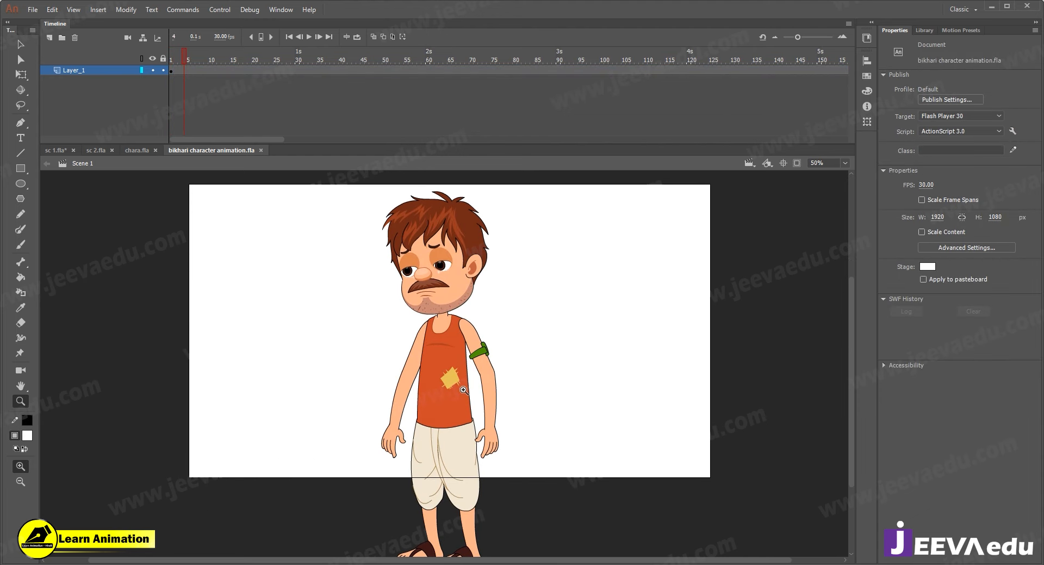
key(v)
click(446, 298)
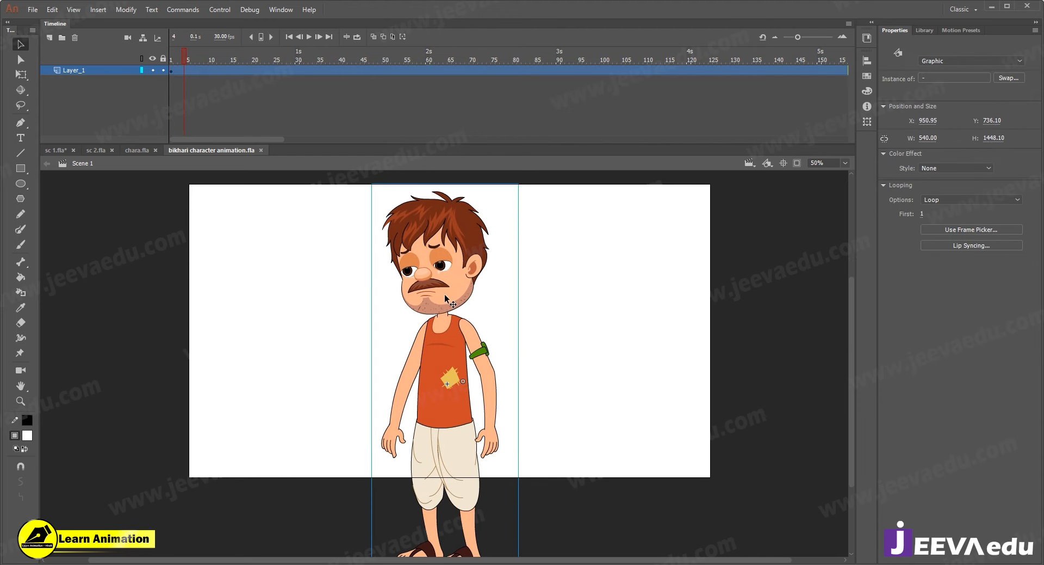
double_click(433, 266)
drag(348, 236, 509, 497)
key(z)
alt+click(418, 383)
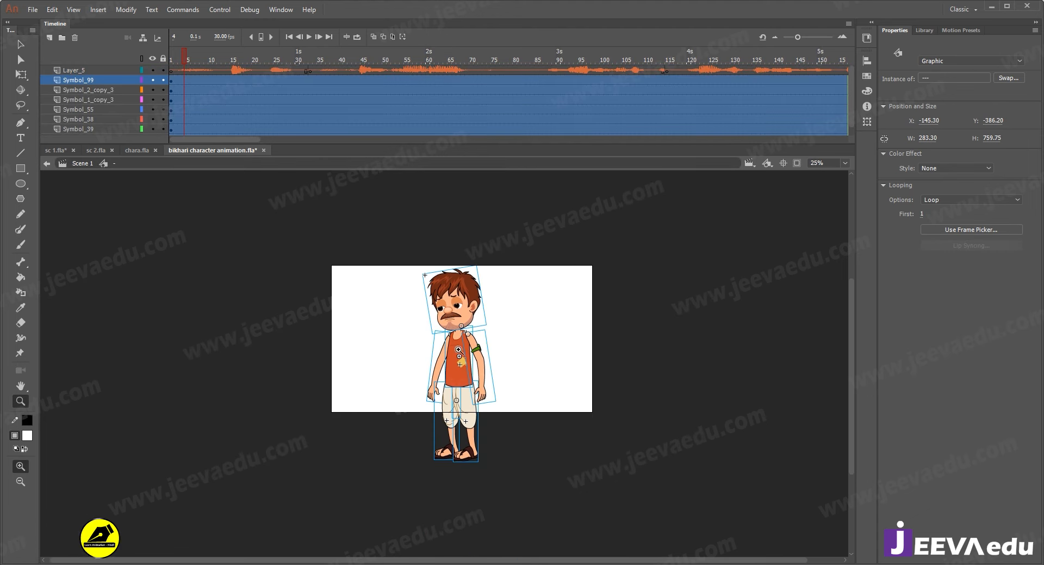
click(460, 351)
alt+click(461, 388)
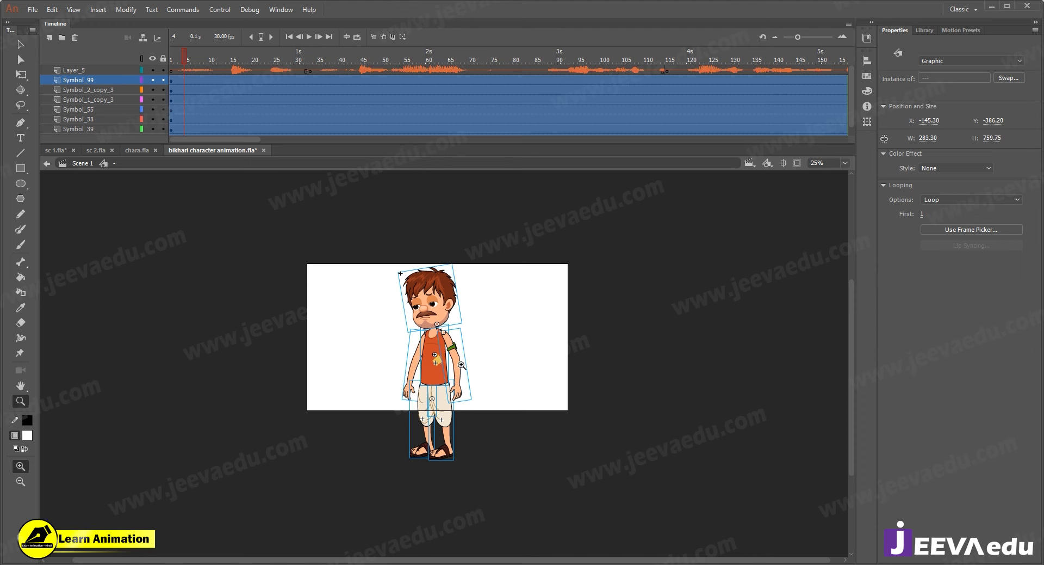
click(440, 381)
alt+click(450, 339)
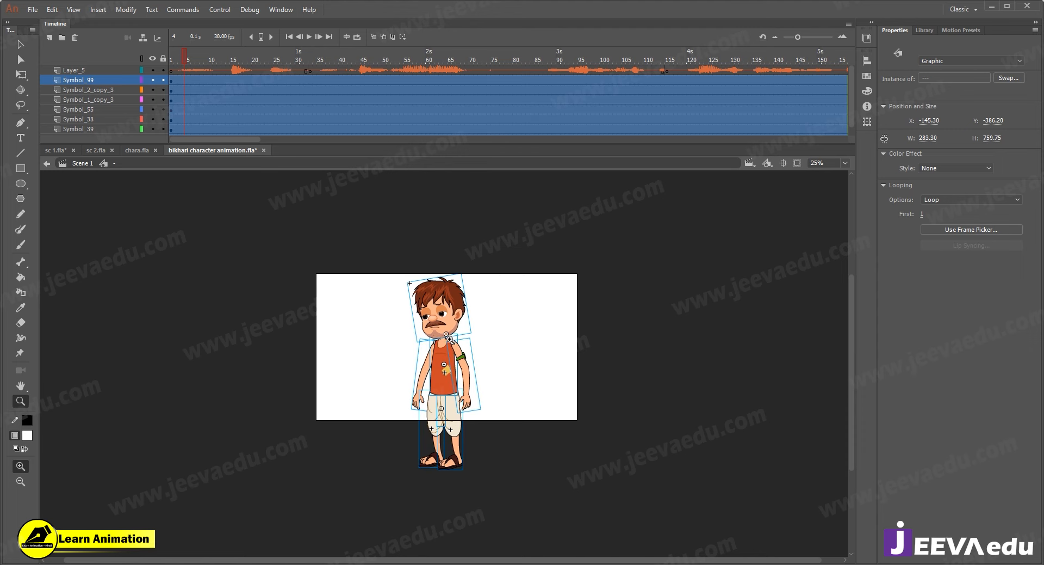
- Insert keyframes at frames 4 and 7 on all body-part layers from Symbol_99 to Symbol_2_copy_2
click(178, 57)
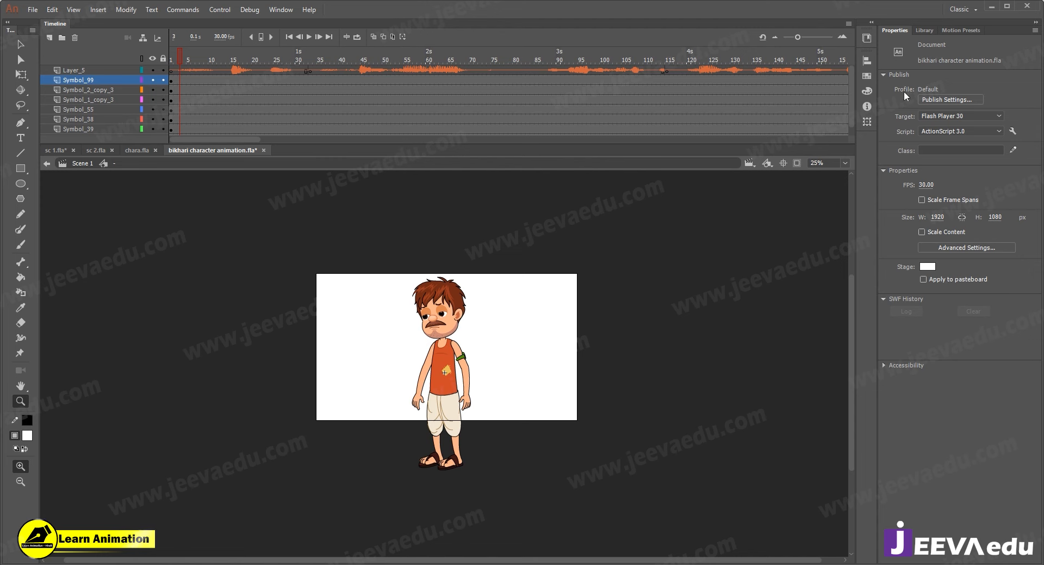
drag(181, 58, 153, 67)
key(Return)
key(Return)
mouse_move(184, 80)
mouse_down()
mouse_move(187, 169)
mouse_move(208, 63)
mouse_move(199, 81)
mouse_up()
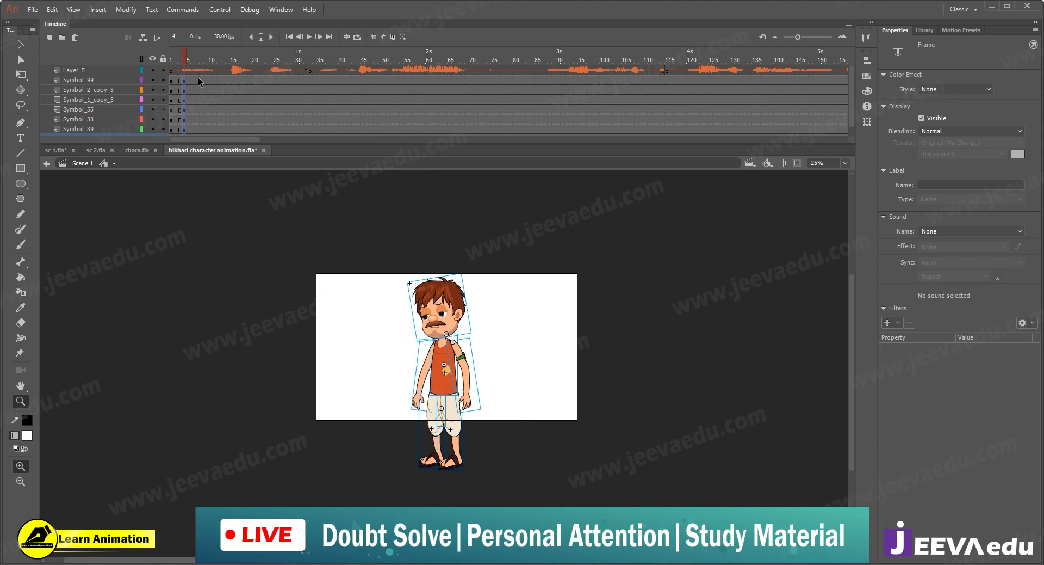
click(198, 70)
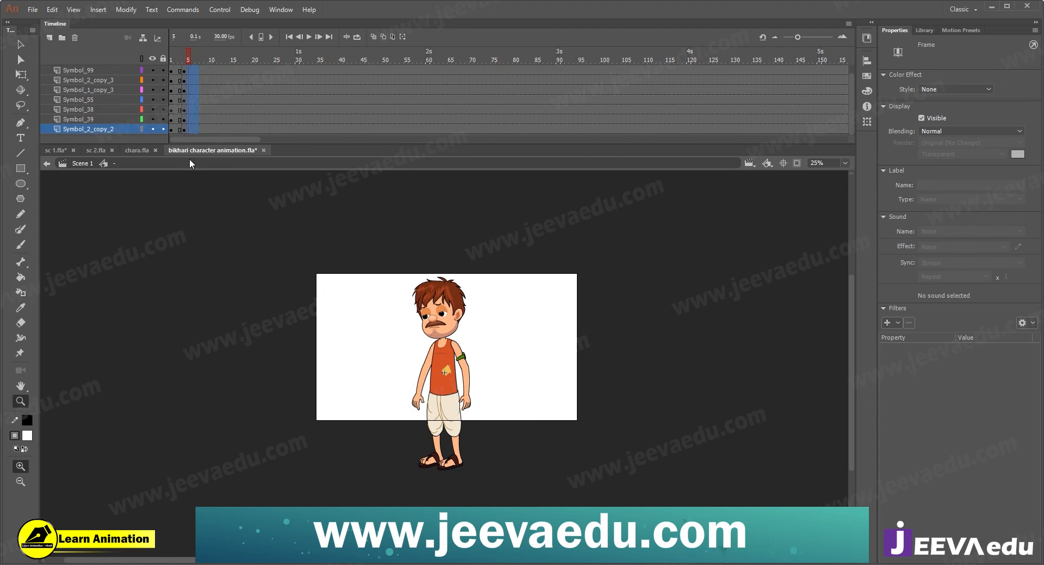
key(F6)
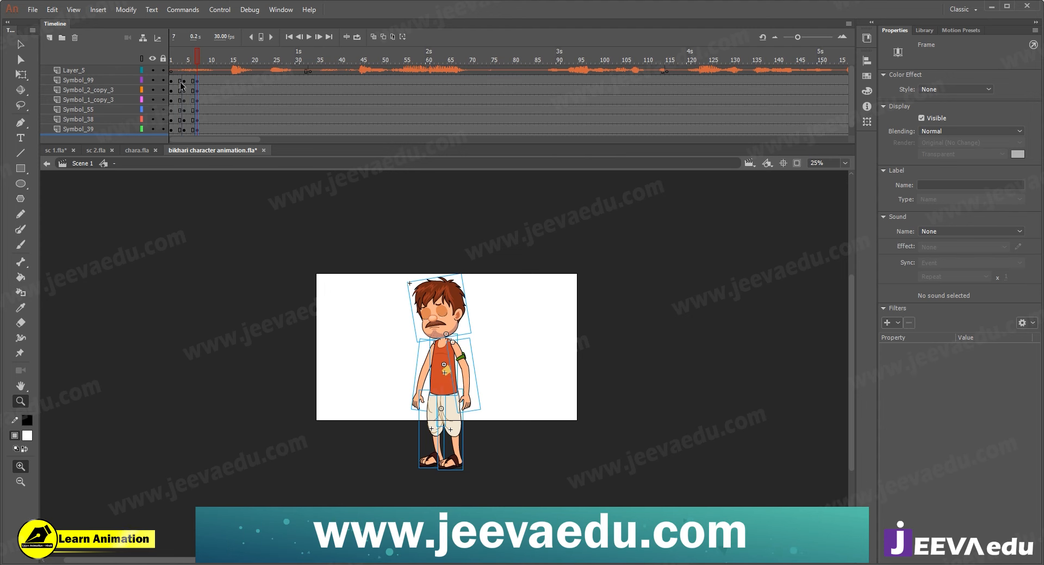
- Create classic tweens between the keyframes at frames 1, 4 and 7 on all body-part layers
drag(177, 82, 187, 130)
right_click(184, 116)
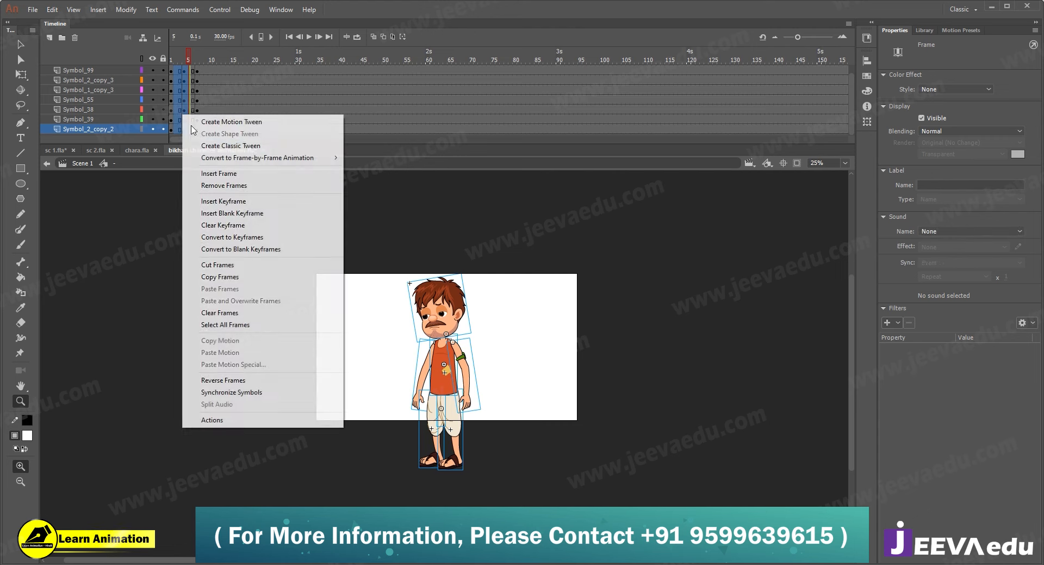
click(208, 146)
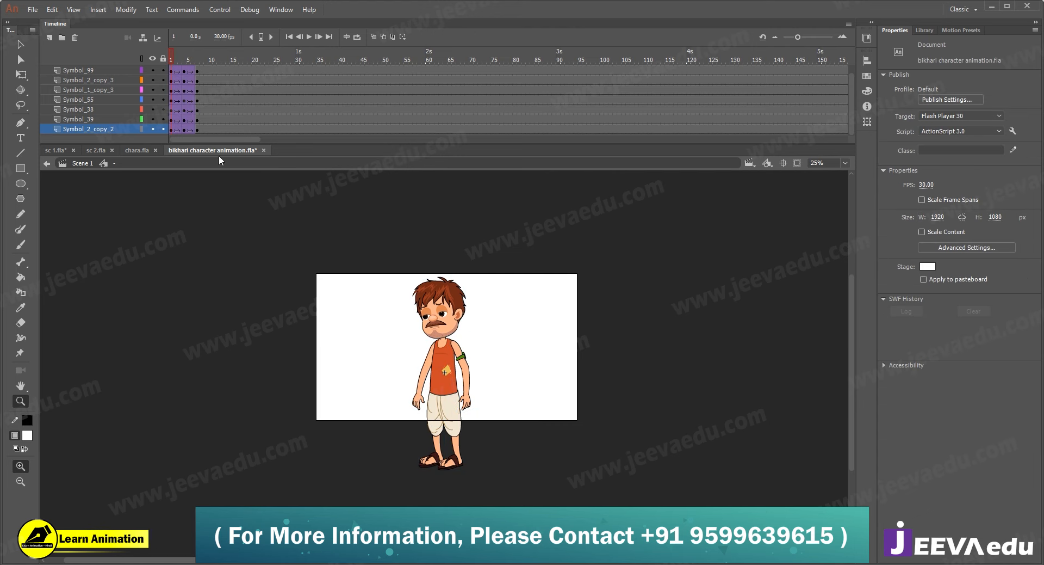
- At frame 4, adjust the man's upper body with Free Transform about a pivot at the waist, and select his head
click(183, 54)
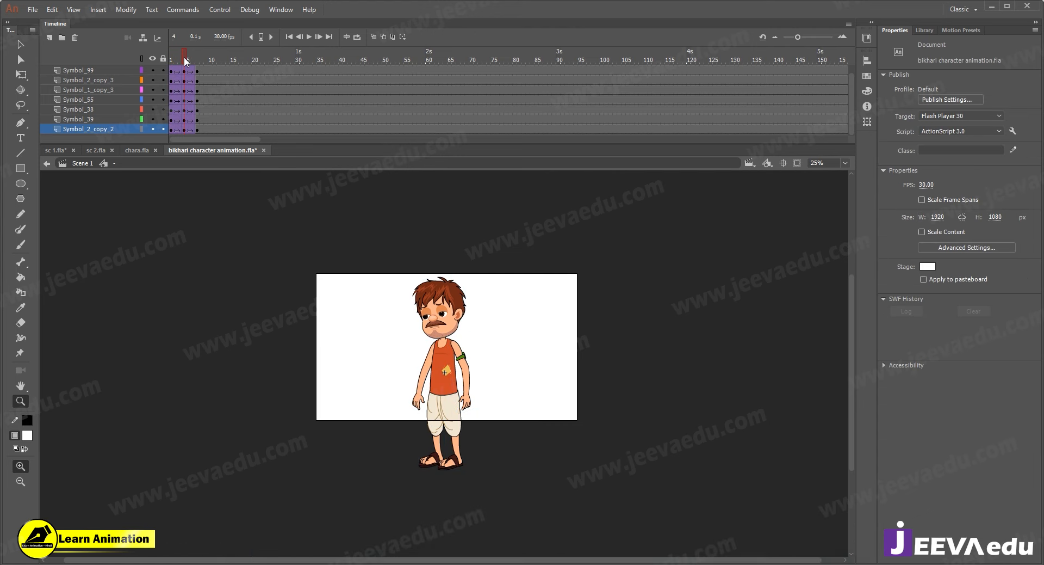
click(447, 346)
key(v)
drag(344, 234, 506, 388)
key(q)
drag(444, 362, 436, 462)
drag(445, 220, 443, 184)
click(443, 184)
click(430, 294)
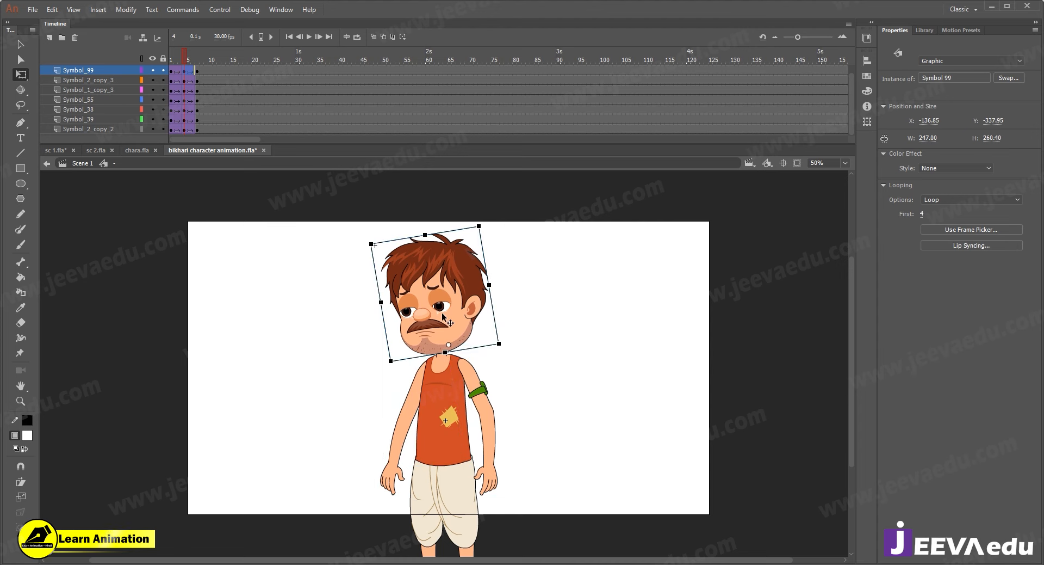
- Rotate both of the man's arms slightly outward at frame 4
click(400, 434)
drag(375, 507, 366, 503)
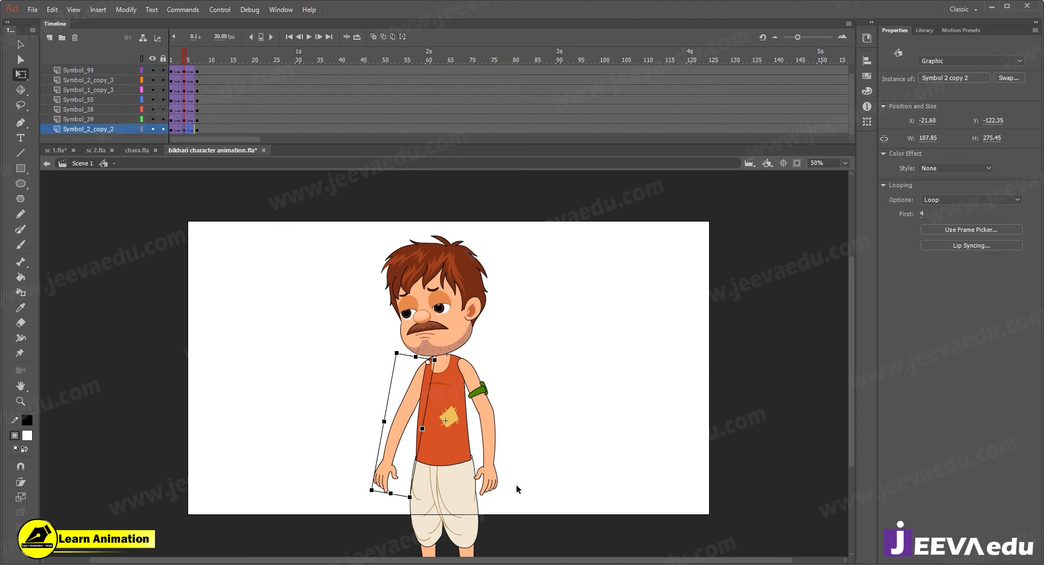
click(491, 480)
drag(524, 503, 528, 503)
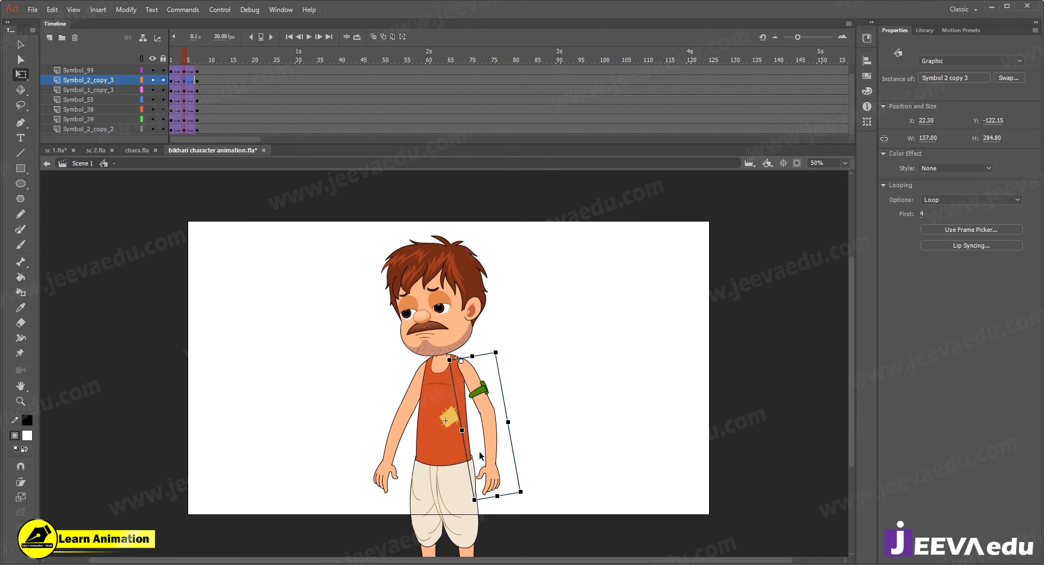
- Preview the body motion and rotate the man's head slightly counterclockwise at the frame 4 keyframe
click(123, 76)
key(Return)
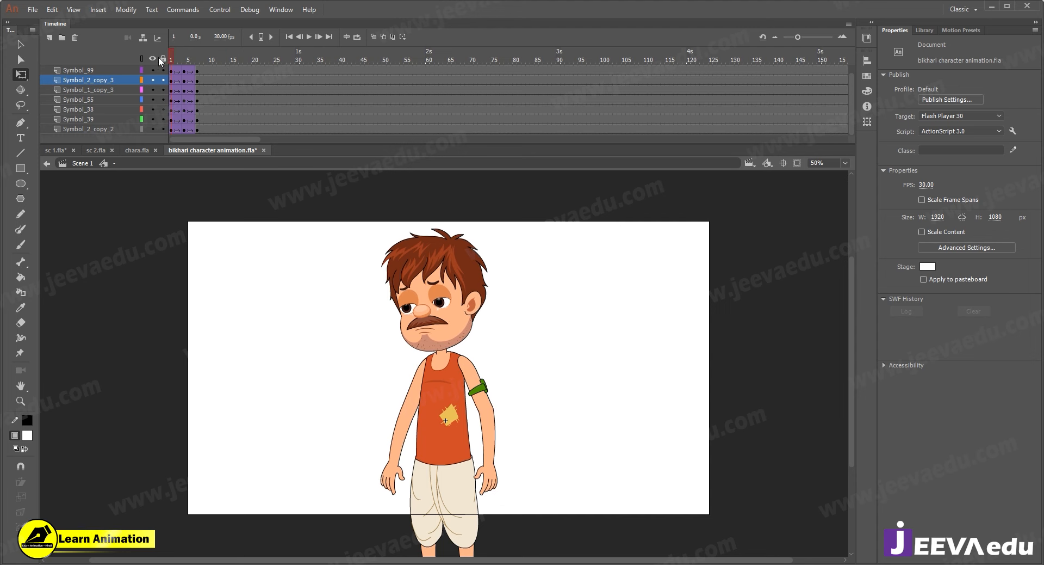
click(171, 60)
mouse_move(178, 74)
mouse_down()
mouse_move(158, 67)
mouse_move(214, 83)
mouse_move(176, 72)
mouse_up()
click(184, 70)
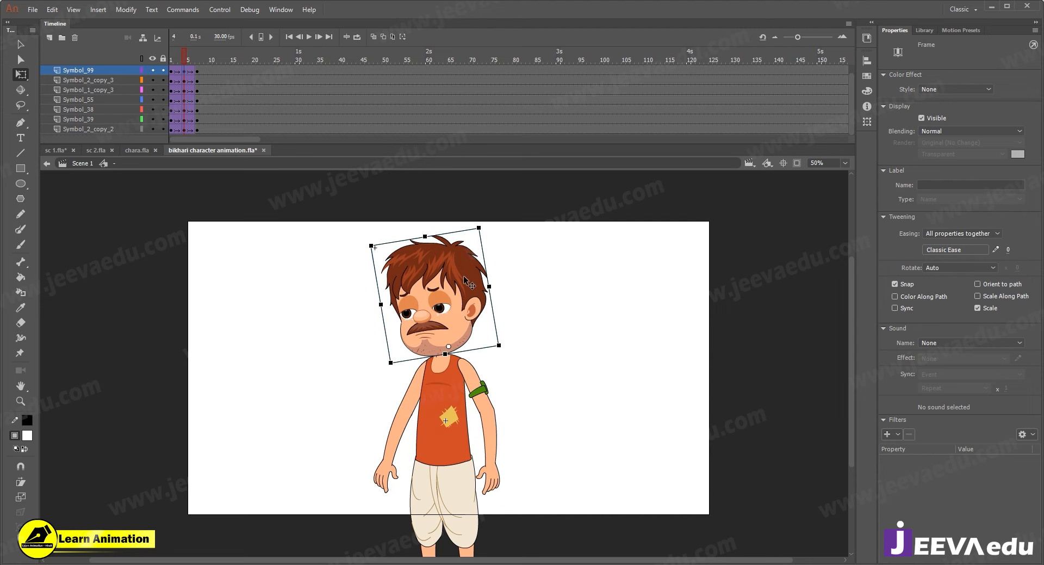
drag(485, 225, 483, 223)
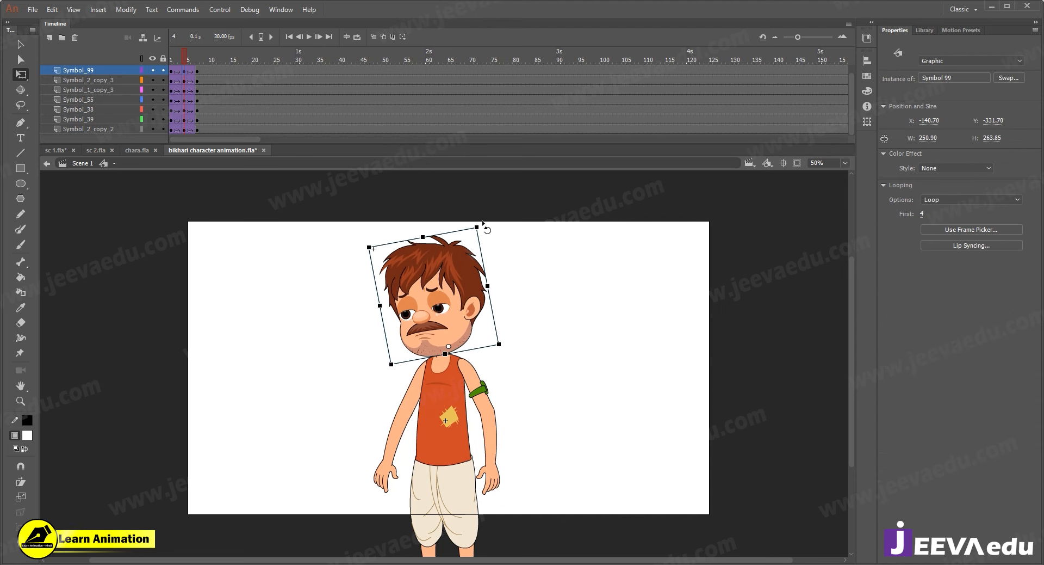
drag(187, 55, 184, 87)
key(z)
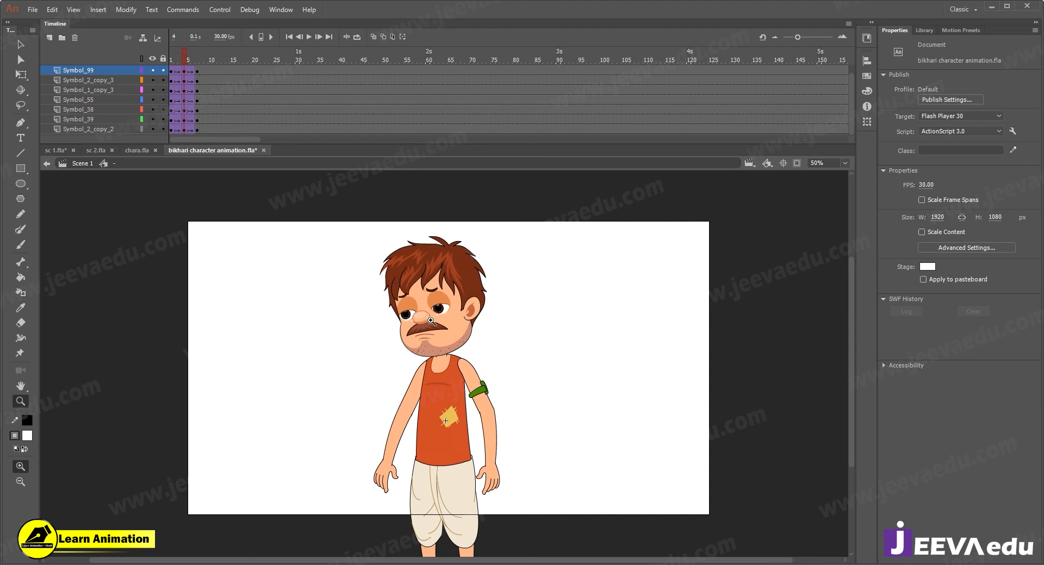
- Open the head symbol for editing at frame 4 and insert keyframes at that frame on all face-part layers
key(v)
key(z)
click(197, 72)
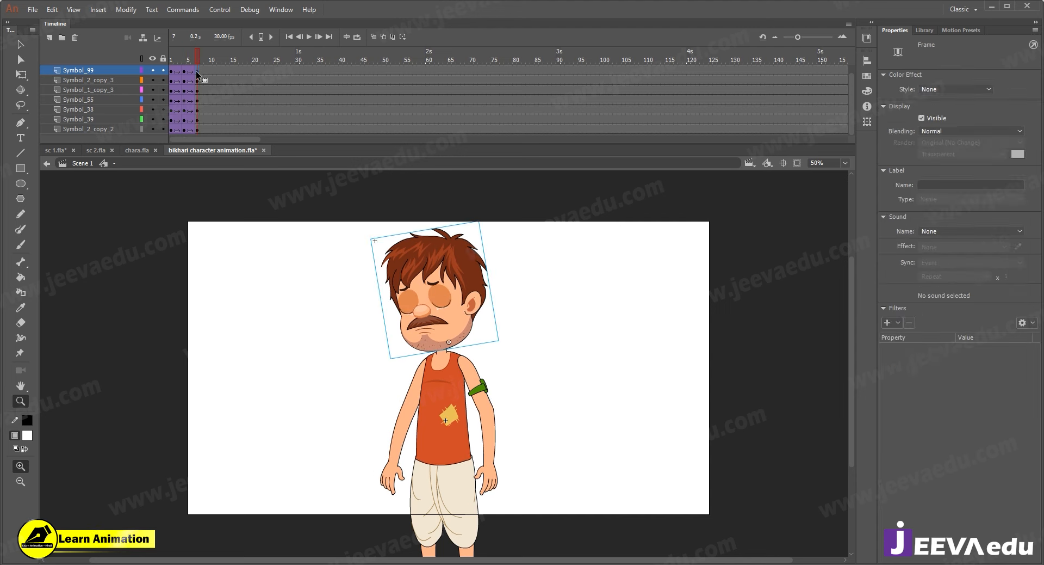
click(184, 72)
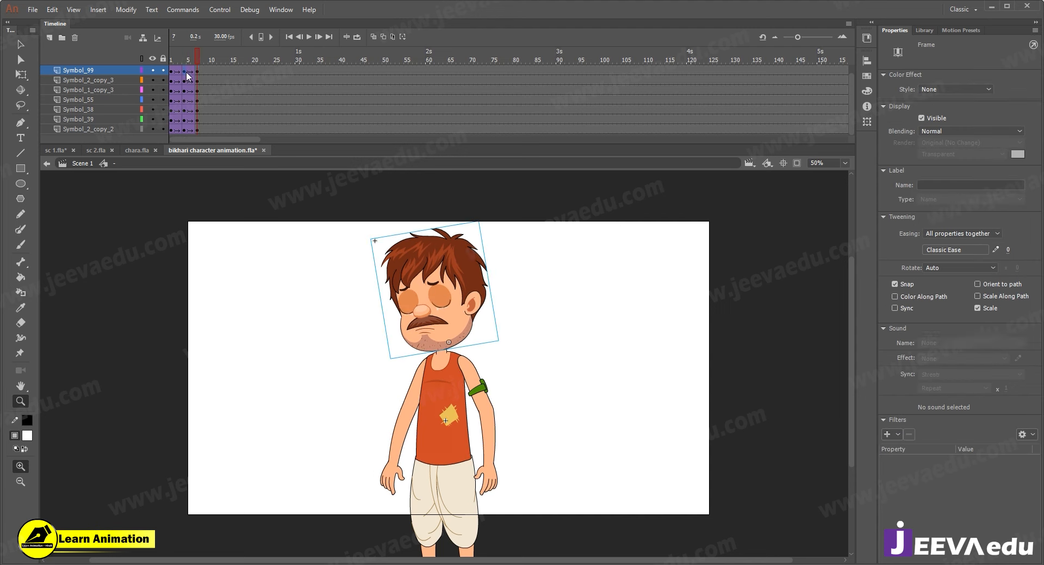
key(v)
double_click(439, 330)
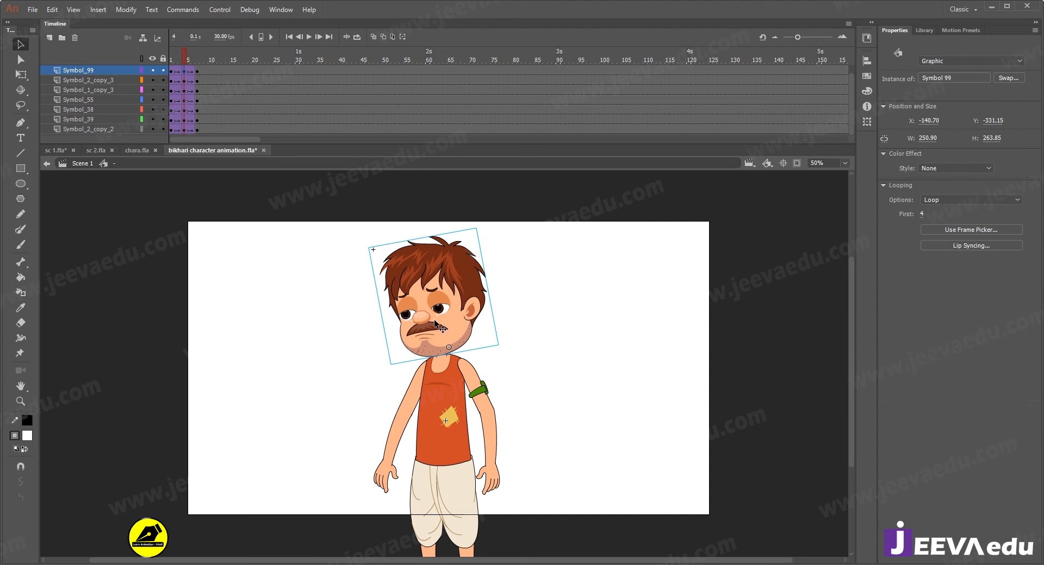
drag(184, 72, 185, 131)
key(F6)
scroll(191, 87, up, 1)
click(184, 70)
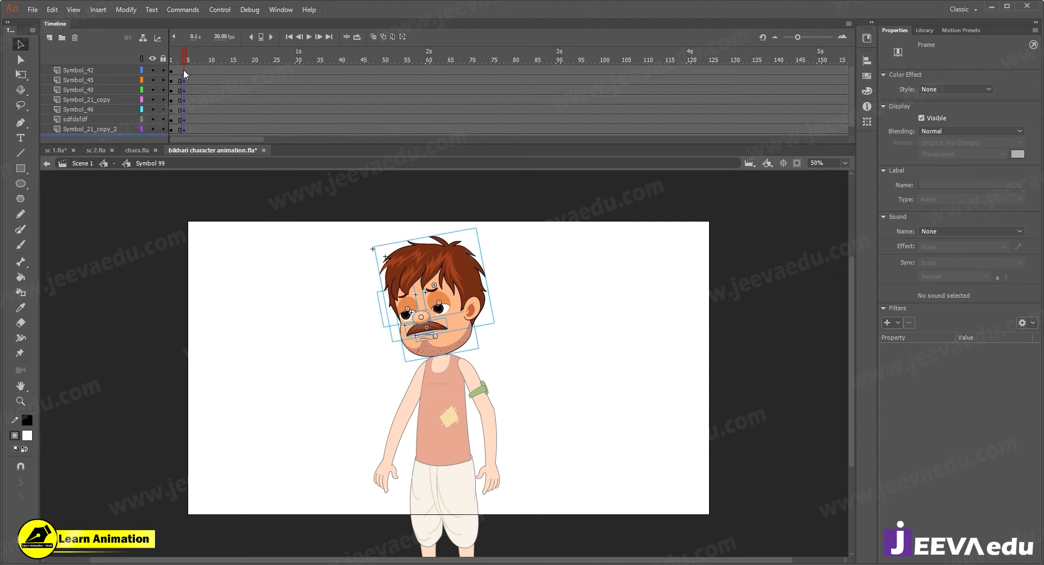
key(F6)
- Insert keyframes at frame 7 on all face-part layers and create classic tweens between the keyframes at frames 1, 4 and 7
click(194, 71)
click(197, 86)
drag(198, 73, 188, 40)
key(F6)
right_click(182, 77)
click(228, 108)
click(184, 54)
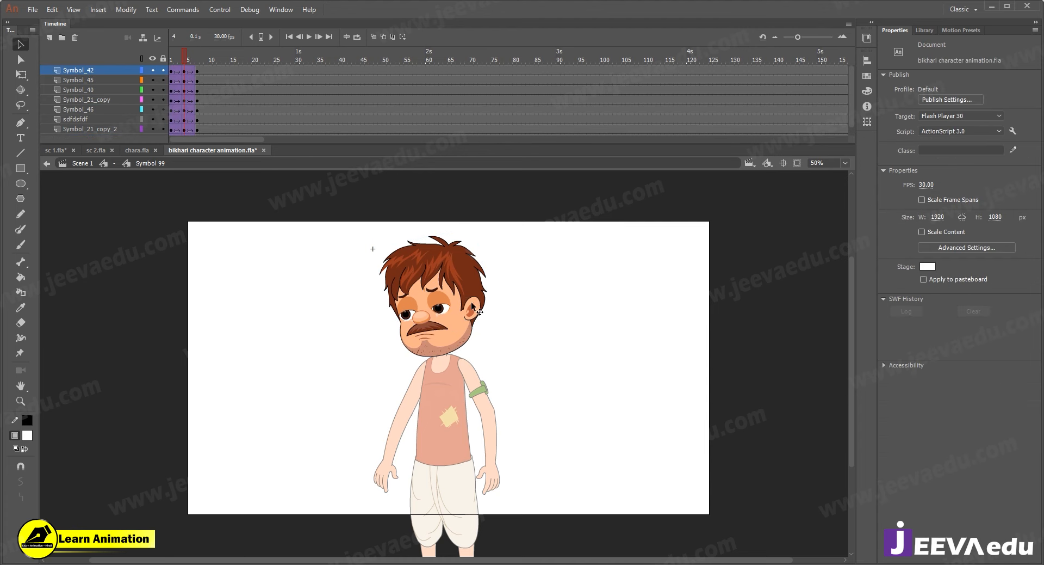
- At frame 4 inside the head symbol, move the eyes, nose, mustache and mouth together down by about 5 px
key(z)
click(445, 338)
alt+click(448, 365)
click(449, 341)
drag(171, 59, 184, 58)
key(v)
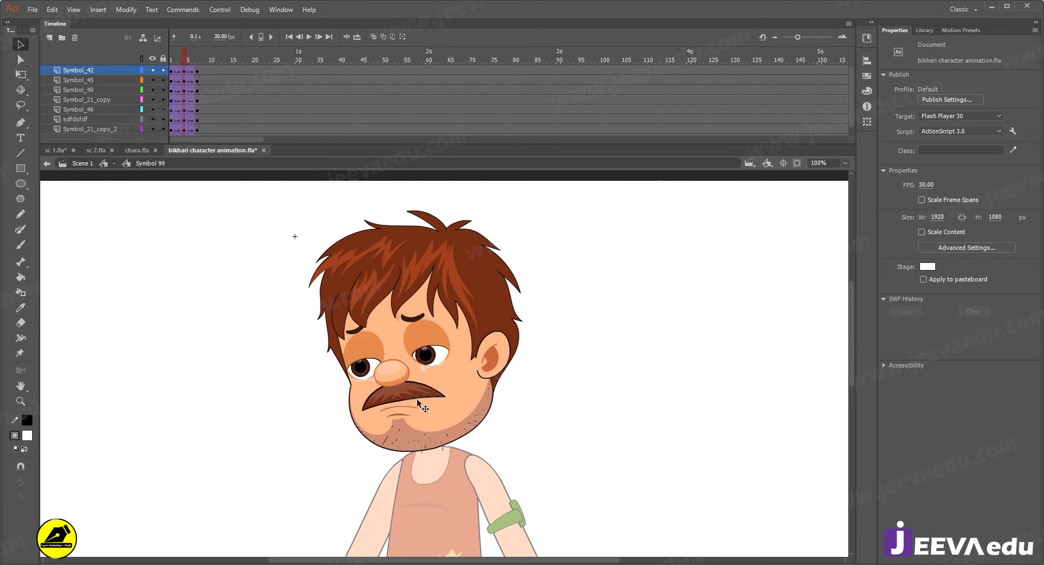
click(417, 402)
shift+click(413, 409)
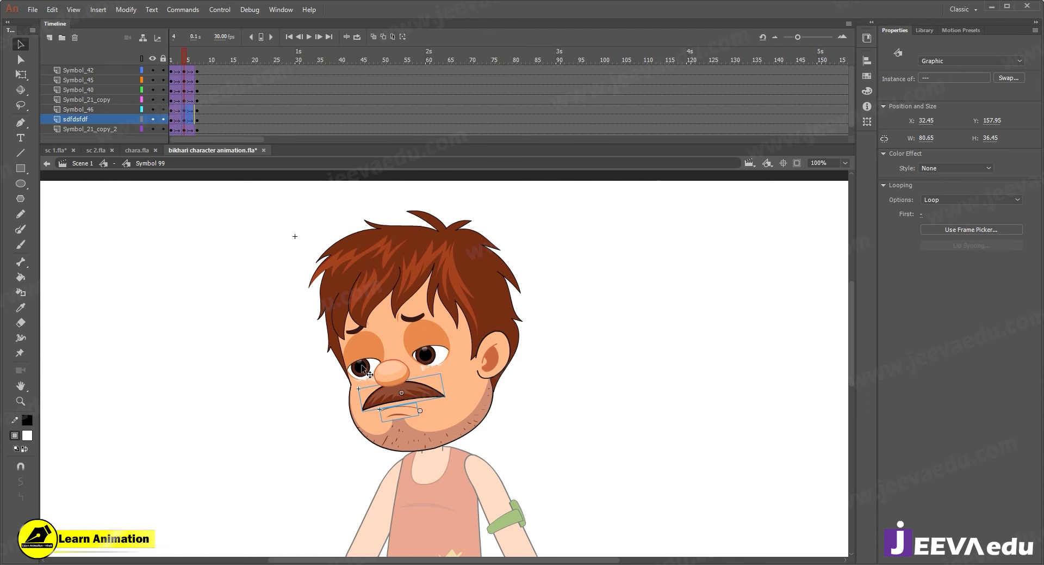
shift+click(363, 370)
shift+click(393, 371)
shift+click(430, 352)
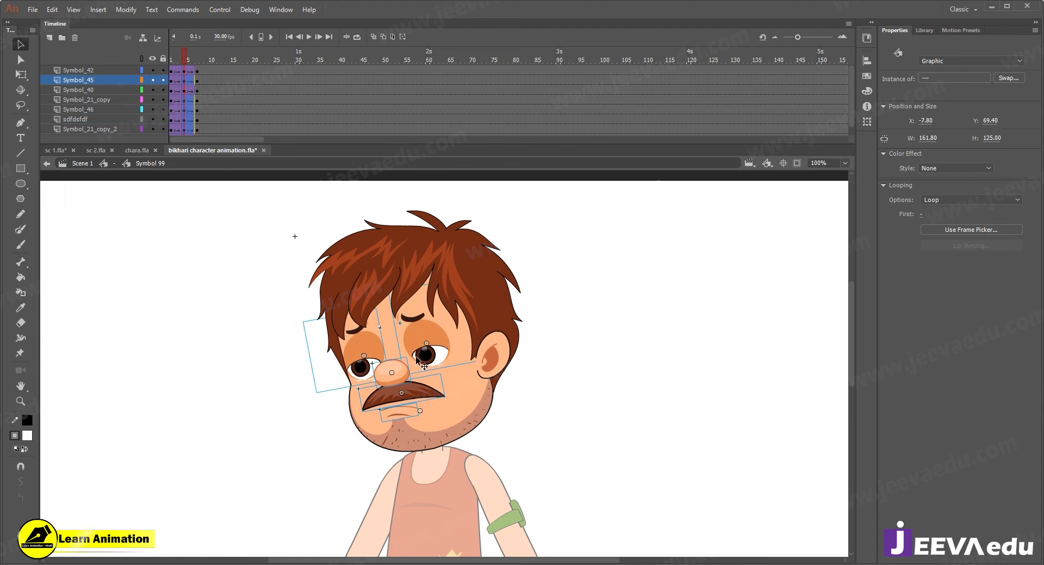
drag(430, 352, 270, 357)
key(ctrl+z)
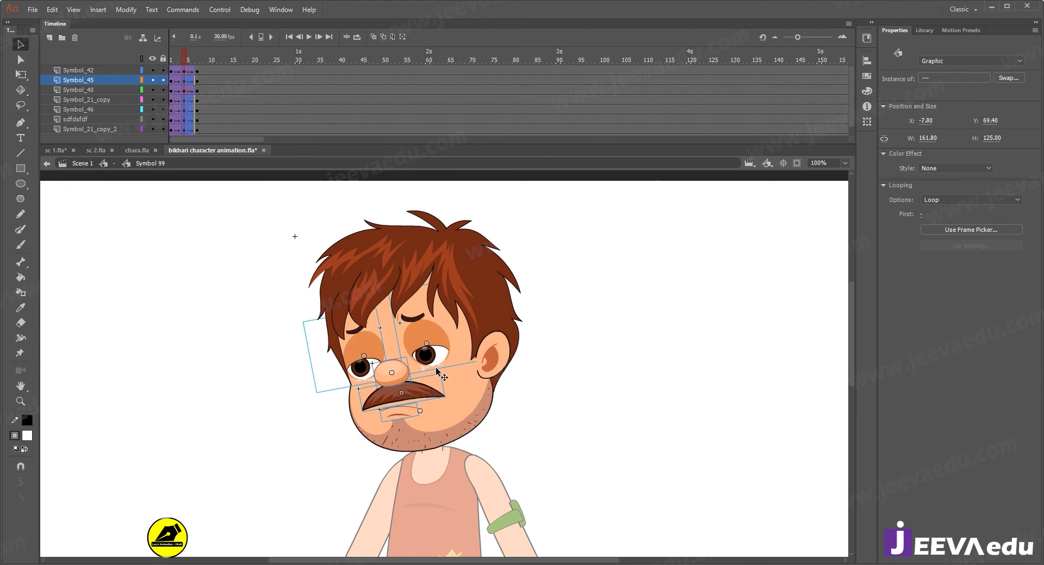
key(Down)
key(Down)
key(Down)
key(Down)
key(Down)
key(Down)
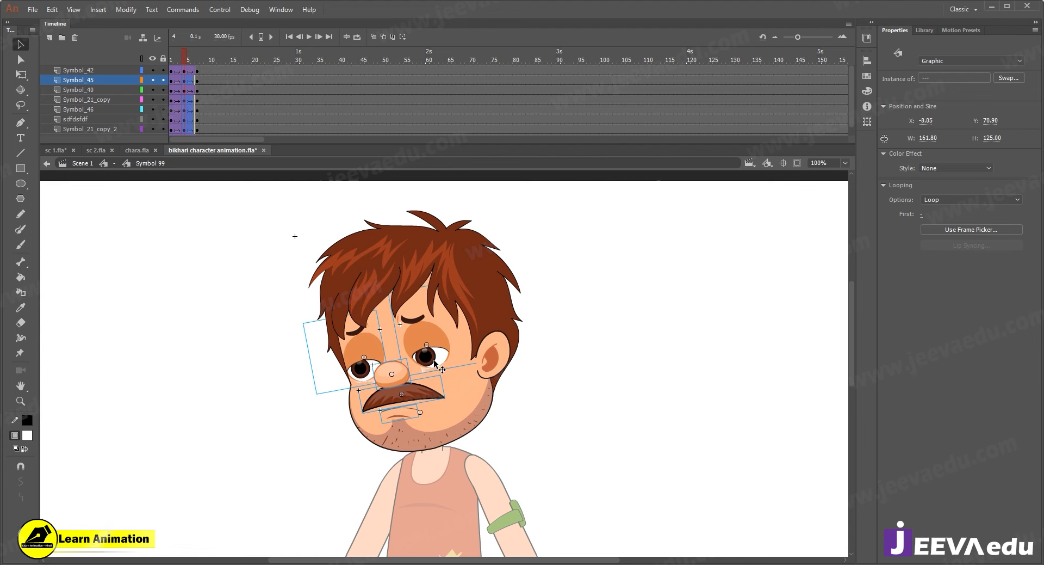
key(Down)
key(Down)
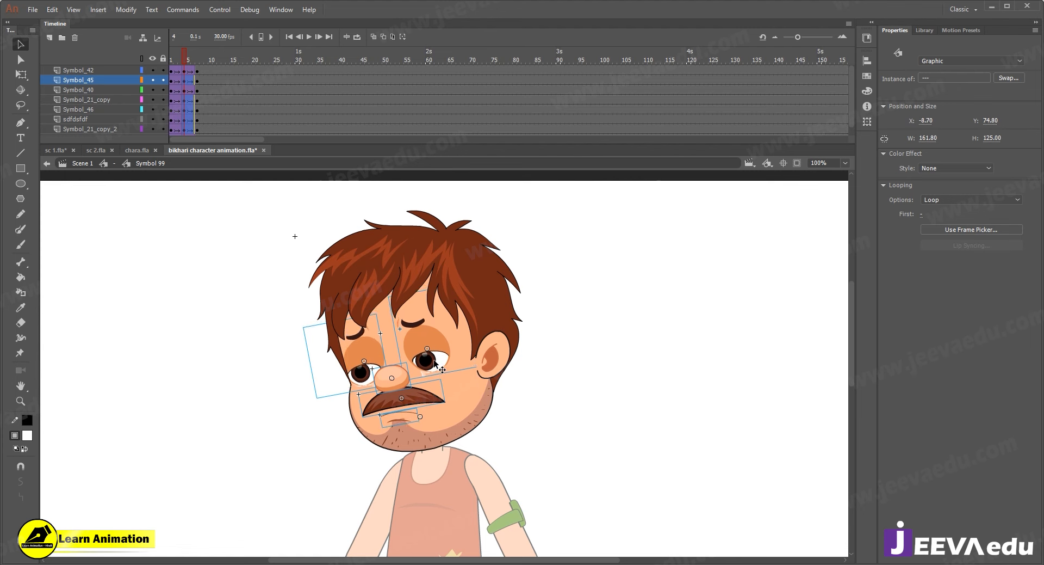
- Nudge the ear and the hair slightly upward at frame 4, and check the head motion in the body timeline
click(497, 366)
drag(497, 365, 498, 363)
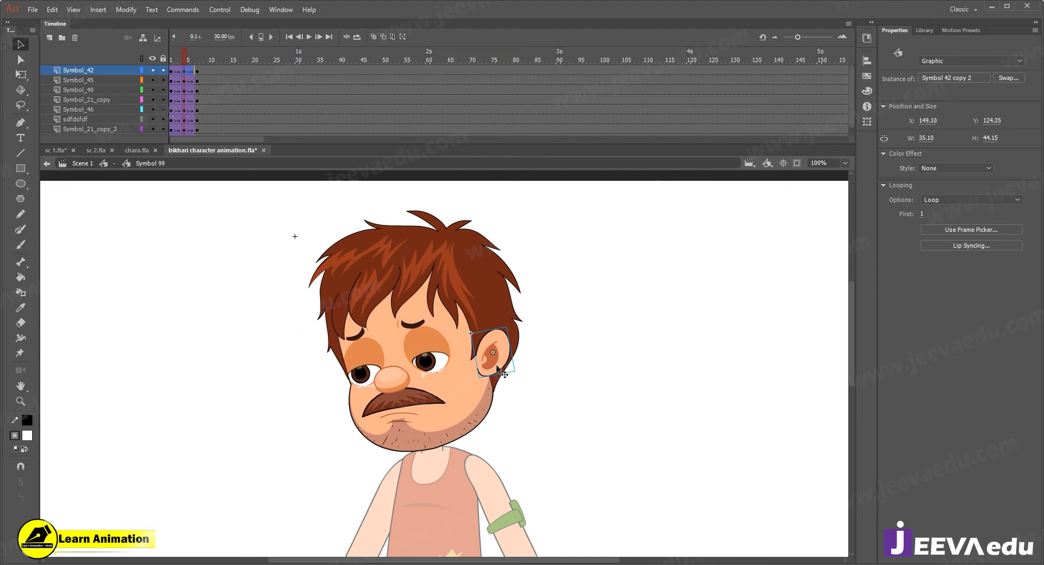
click(467, 260)
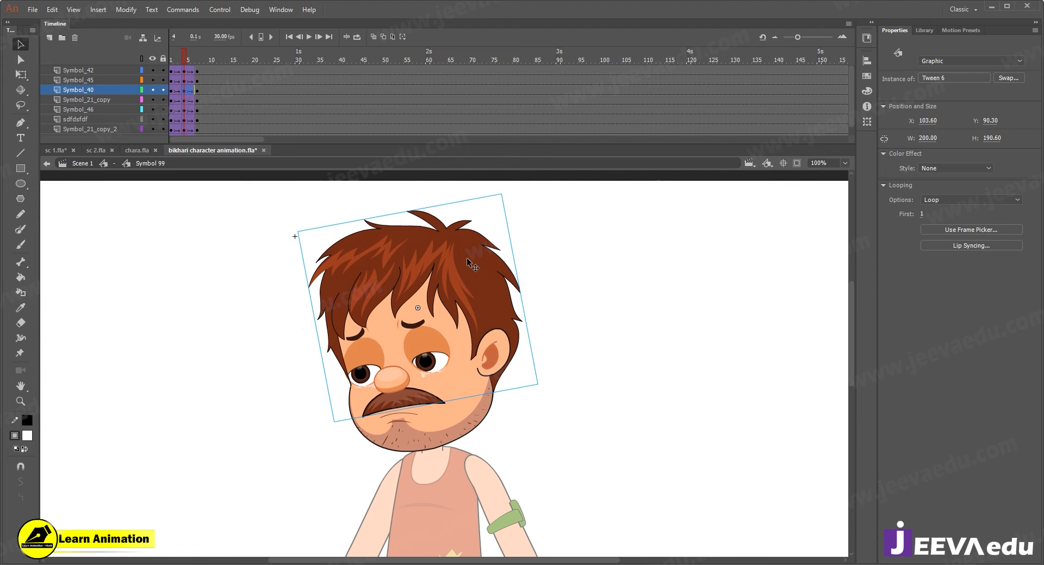
drag(185, 55, 184, 99)
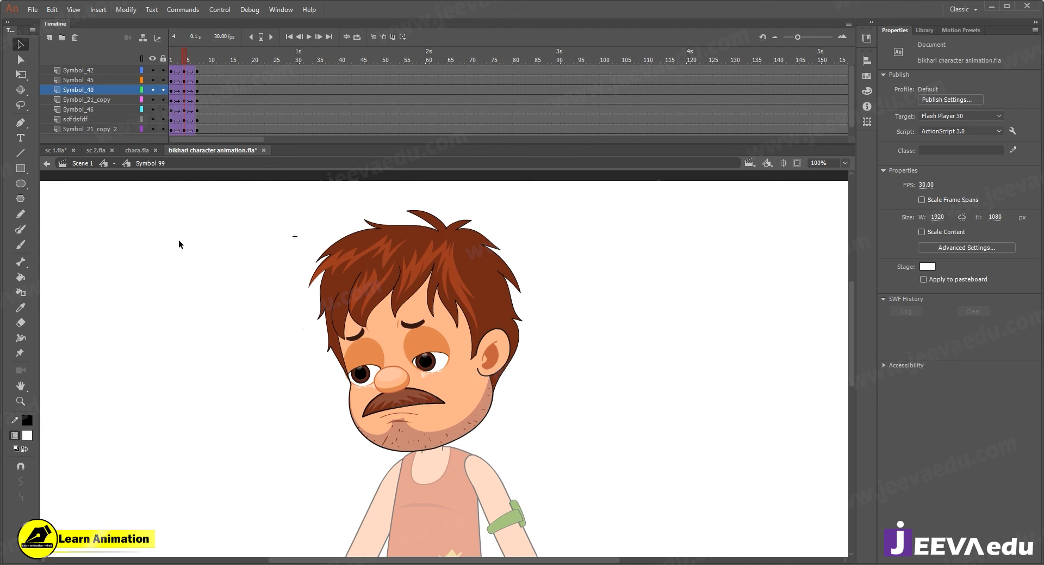
key(ctrl+e)
click(175, 59)
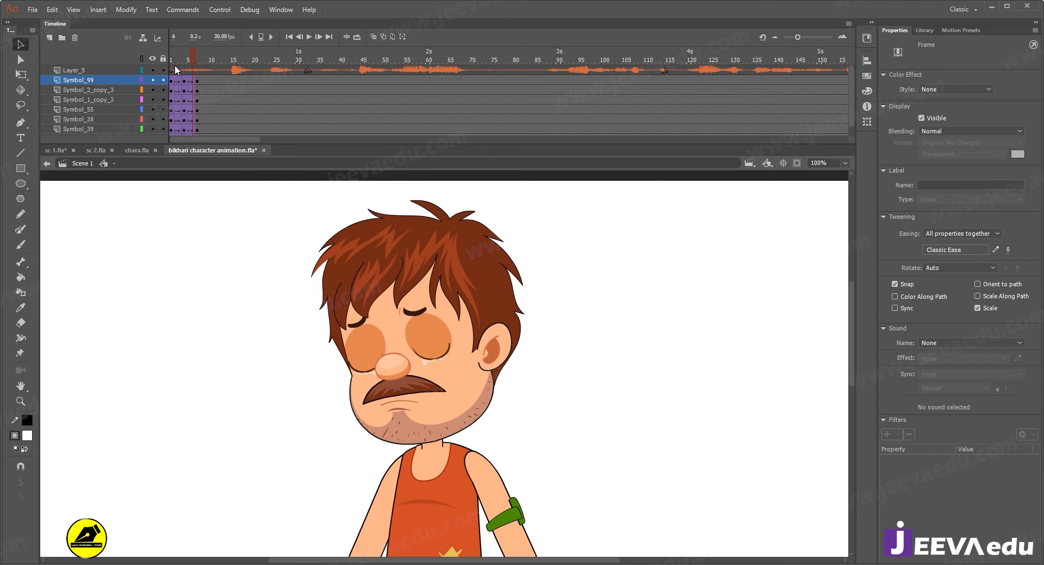
drag(186, 66, 184, 87)
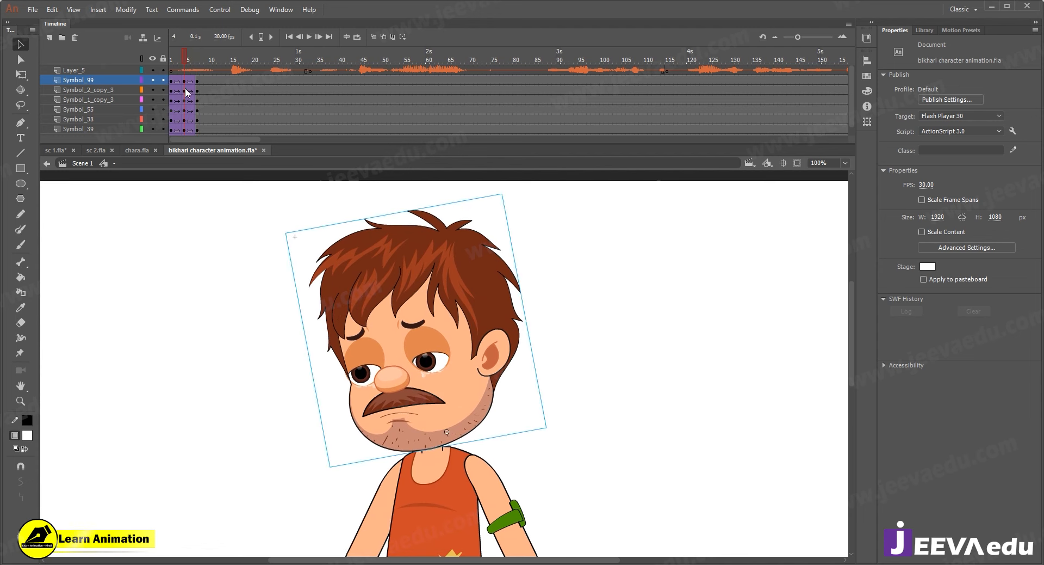
- Reopen the head symbol at frame 4 and lower the eyes, nose, mustache and mouth by about another 5 px
double_click(409, 373)
click(393, 385)
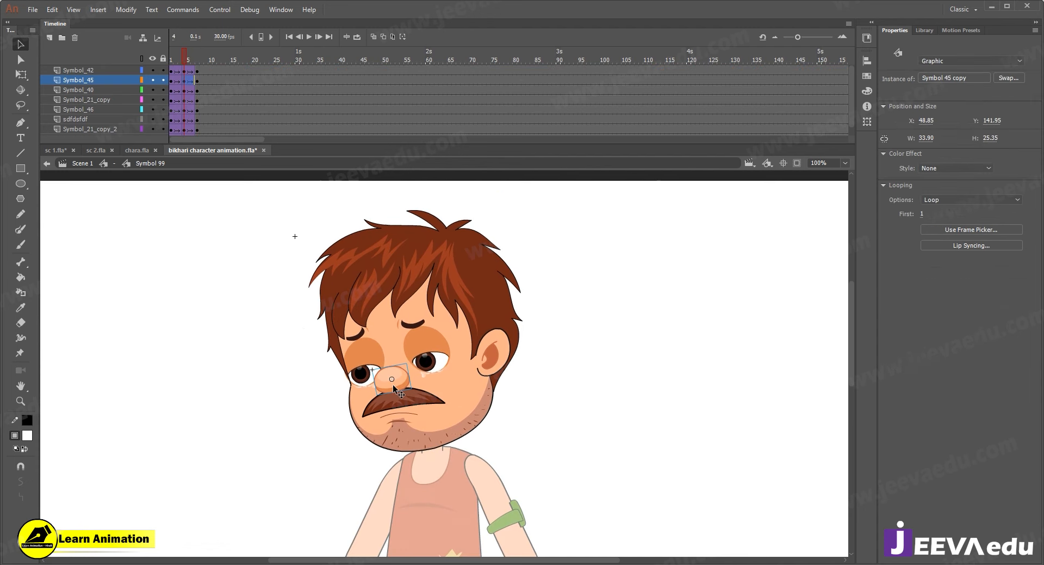
shift+click(364, 368)
shift+click(426, 361)
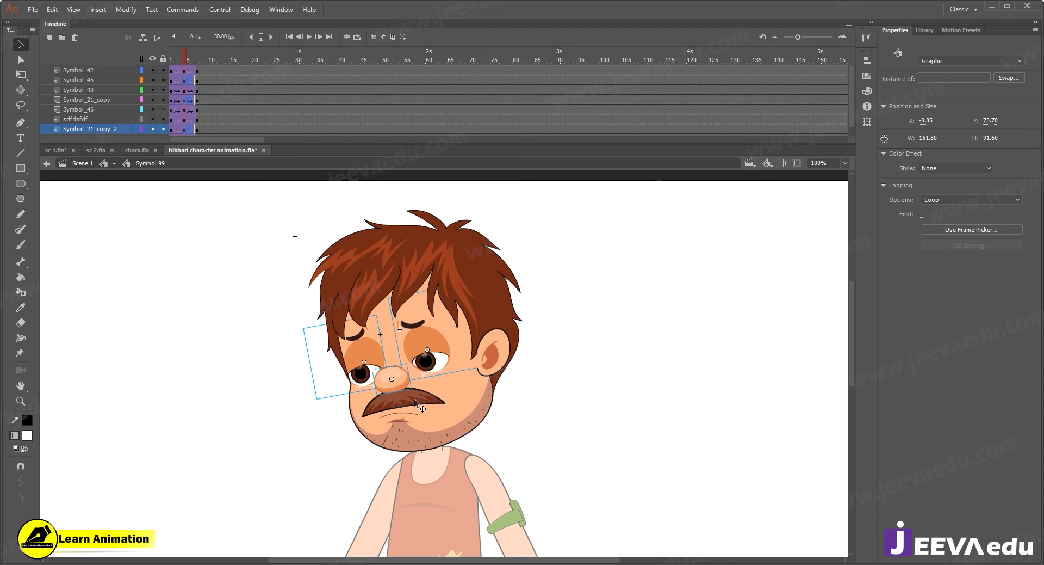
shift+click(417, 403)
shift+click(406, 411)
drag(406, 411, 406, 416)
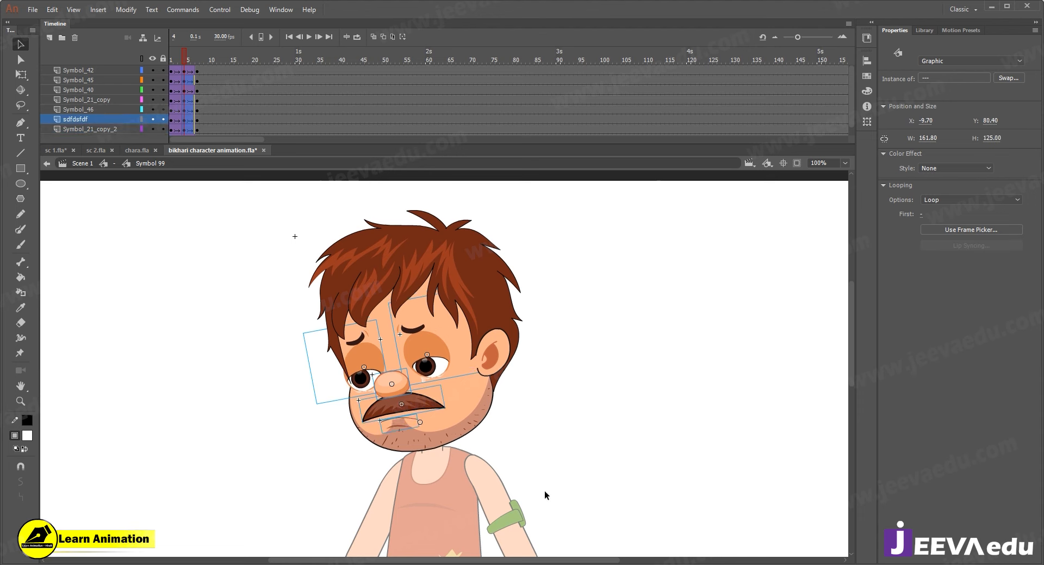
- Raise the ear and the hair by about 1 px more at frame 4 and scrub through the head's motion
click(488, 344)
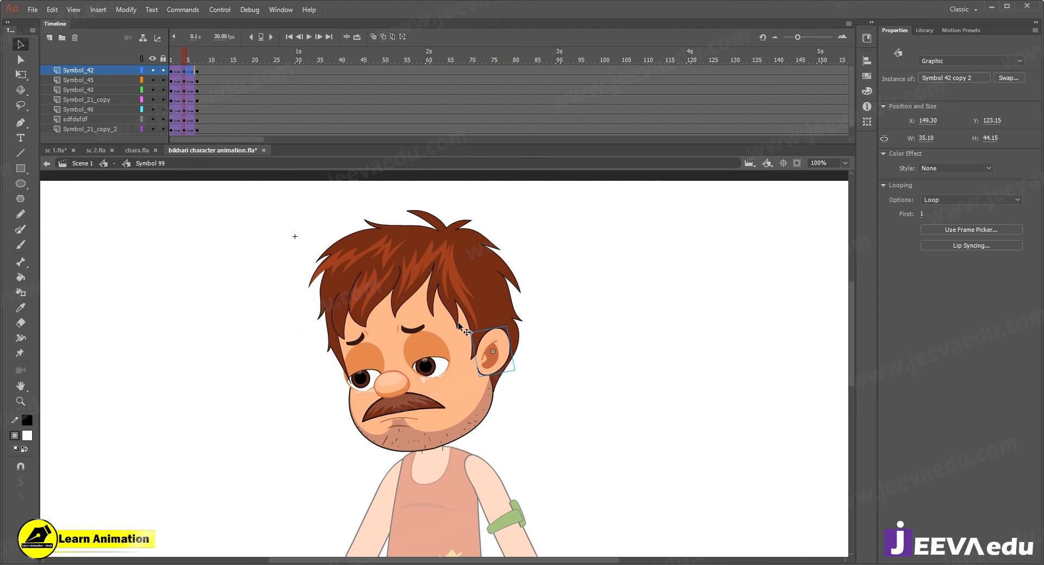
click(433, 285)
drag(434, 285, 434, 285)
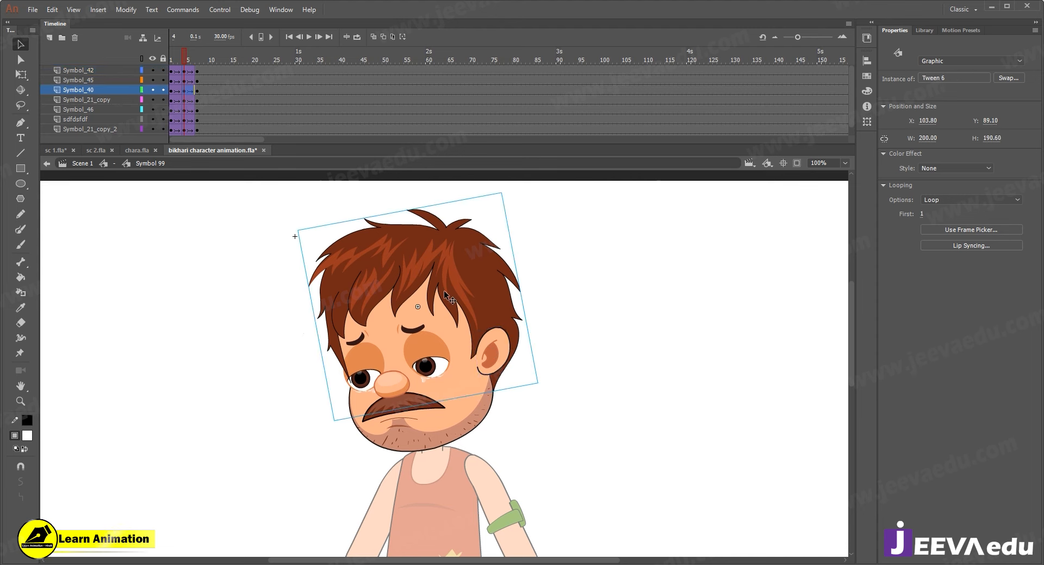
drag(186, 58, 150, 65)
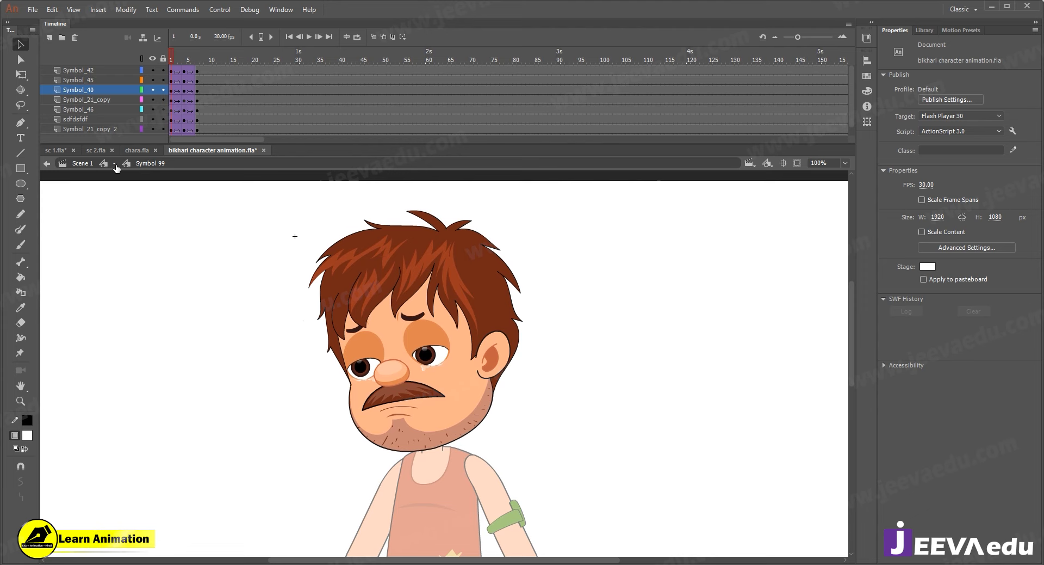
- Return to the body timeline and play back the first 7 frames with the whole man in view
click(114, 164)
key(z)
alt+click(441, 407)
drag(186, 60, 197, 79)
key(Return)
click(182, 71)
key(Return)
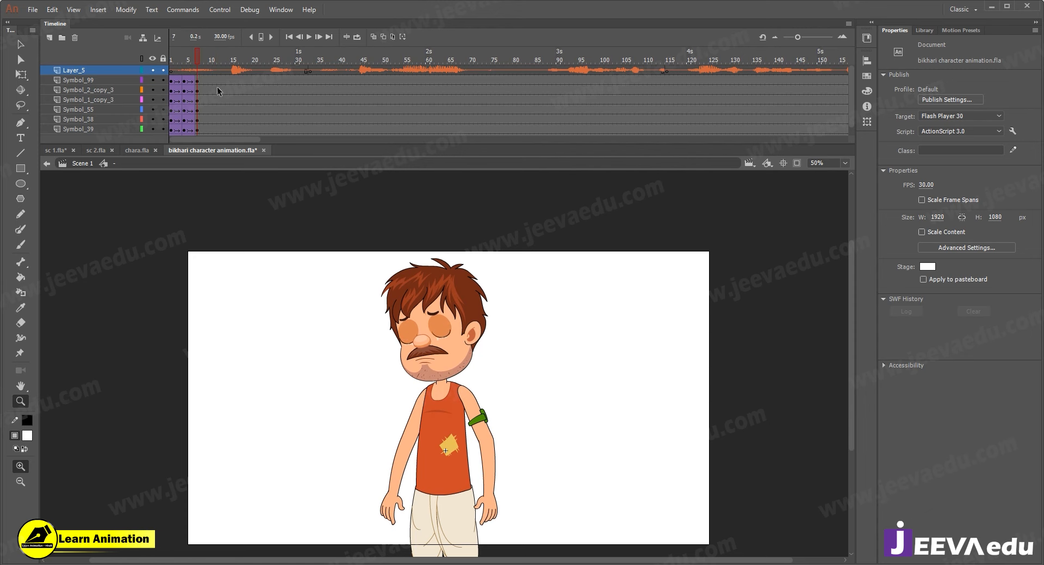
- Duplicate the animated frames 1–7 of all body-part layers to frames 7–13, and repeat the duplication to frames 13–19
drag(170, 81, 188, 131)
scroll(188, 113, up, 1)
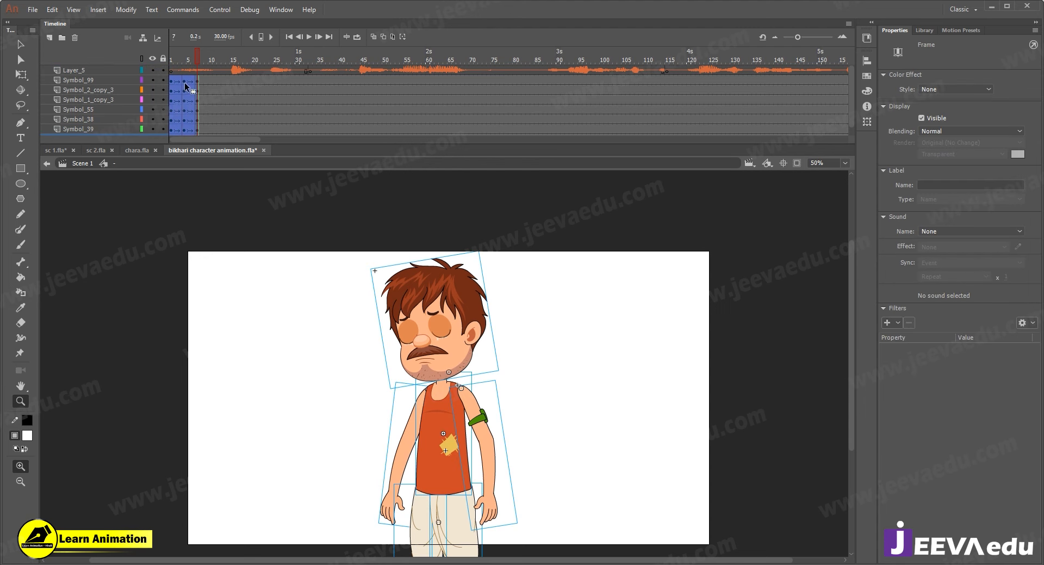
key(ctrl+alt+c)
drag(185, 86, 211, 87)
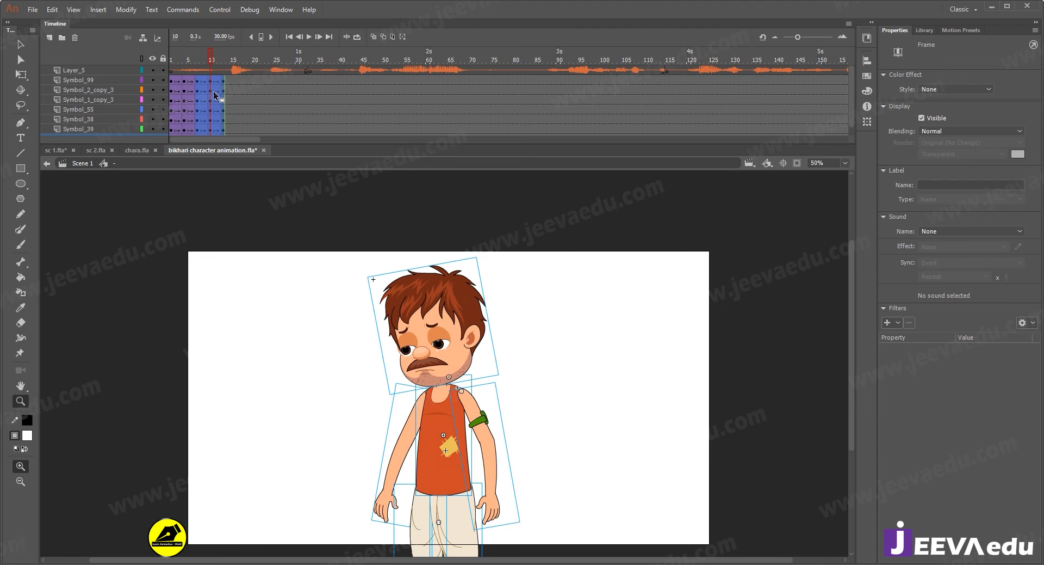
drag(210, 83, 230, 84)
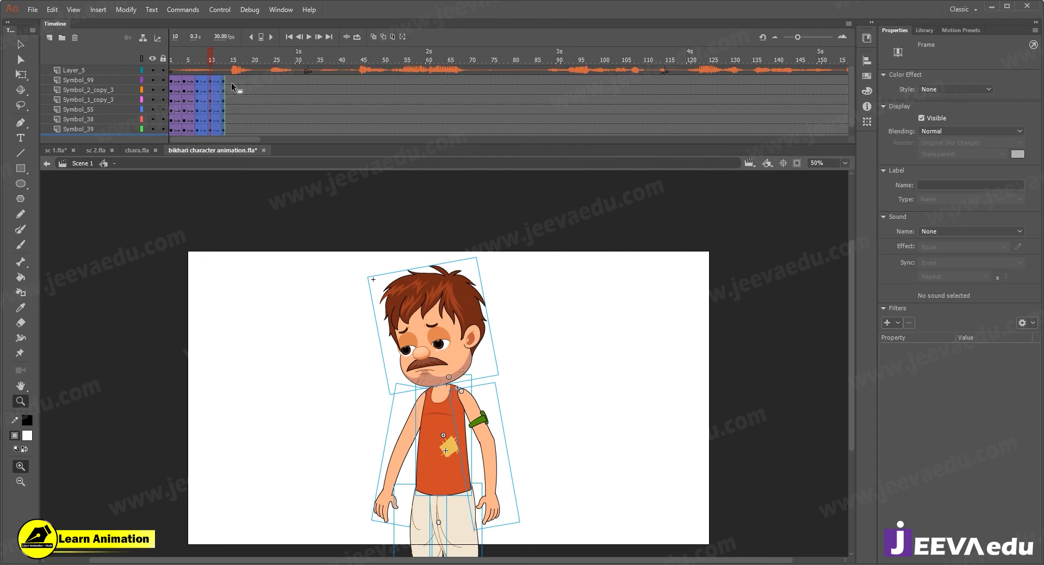
drag(234, 93, 234, 93)
click(229, 59)
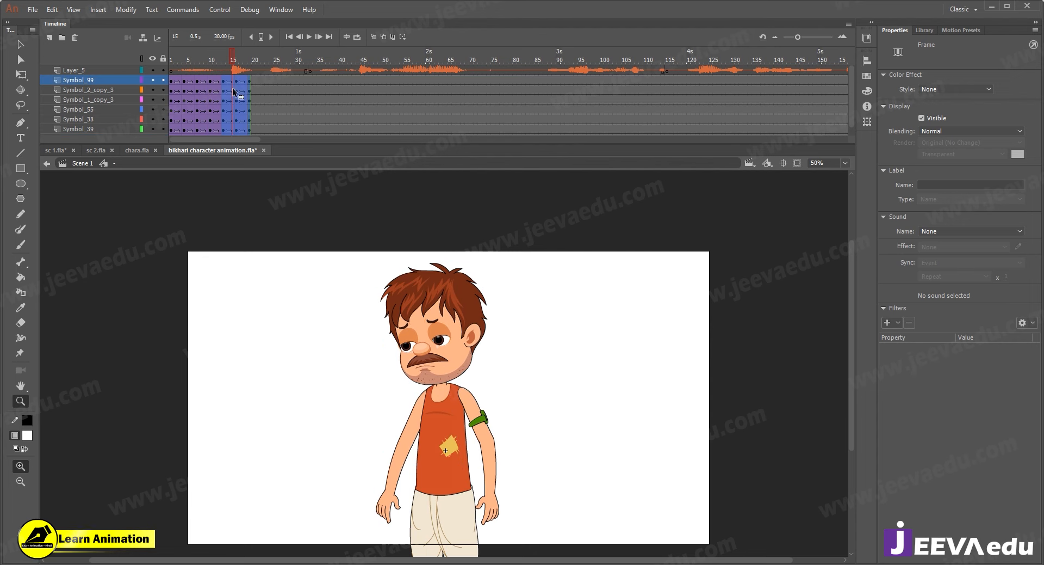
- Inspect the looping first-frame value of the head instance at frame 13
click(223, 58)
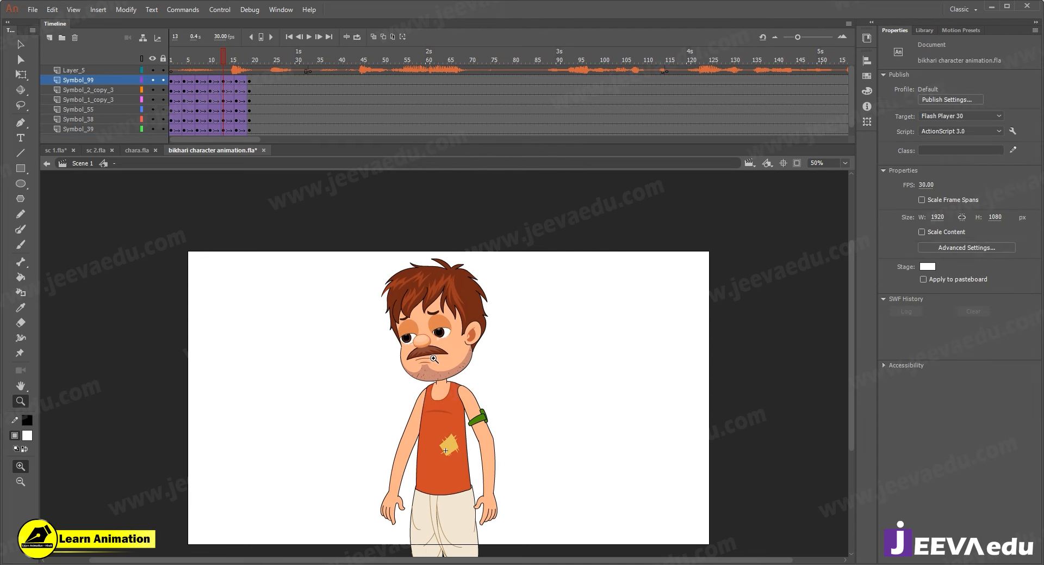
click(434, 358)
alt+click(433, 358)
key(v)
click(450, 365)
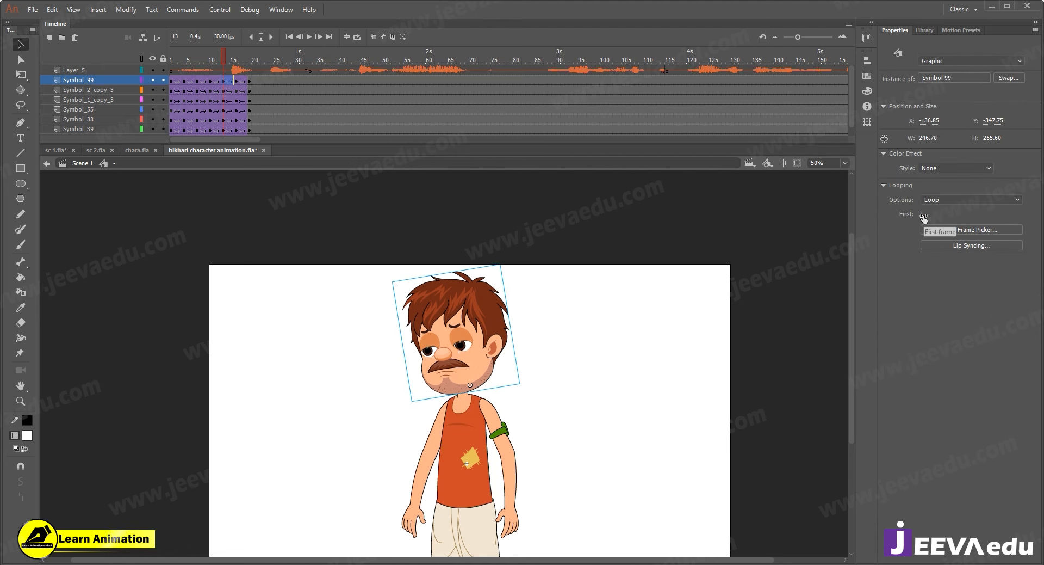
click(213, 63)
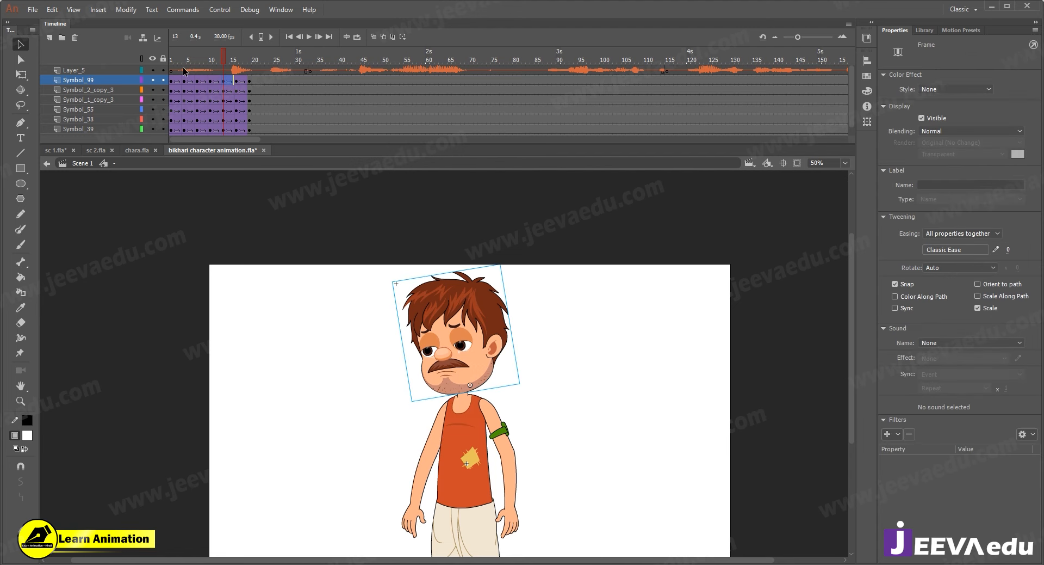
- Synchronize the symbols across all frames of the body timeline and check the head instance at frame 13
click(222, 82)
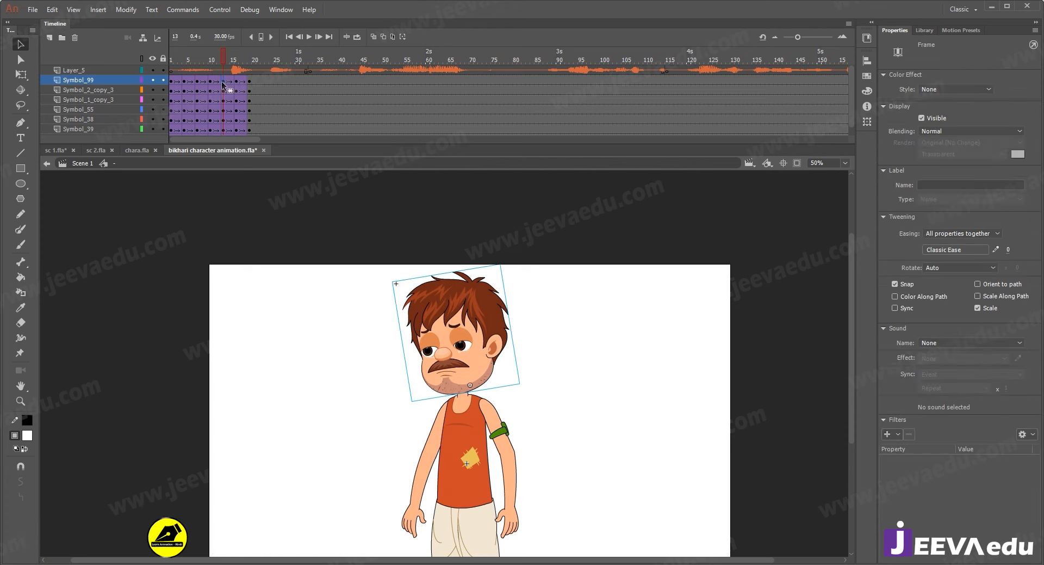
right_click(222, 81)
click(281, 293)
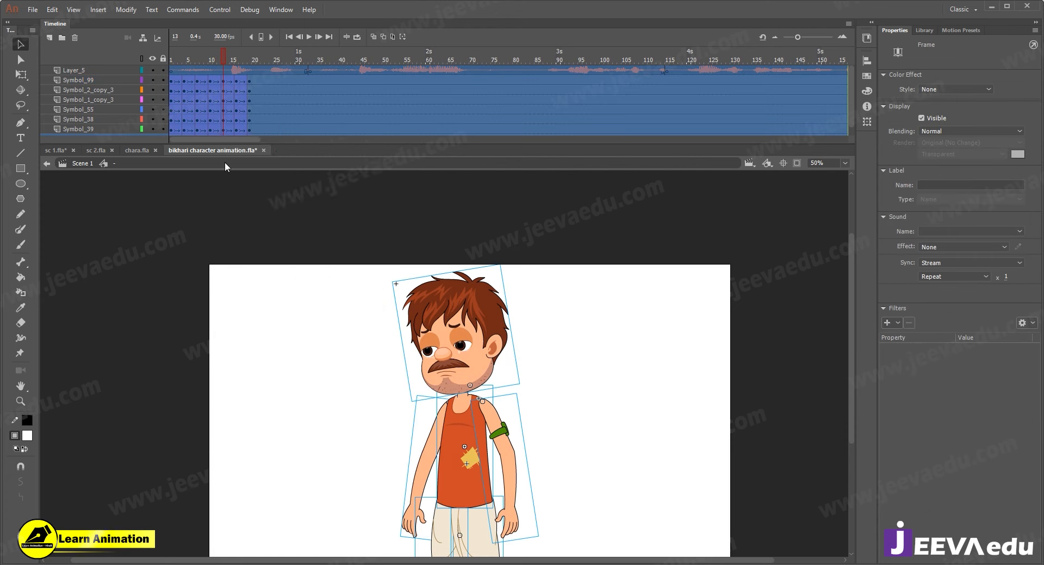
right_click(216, 117)
click(266, 394)
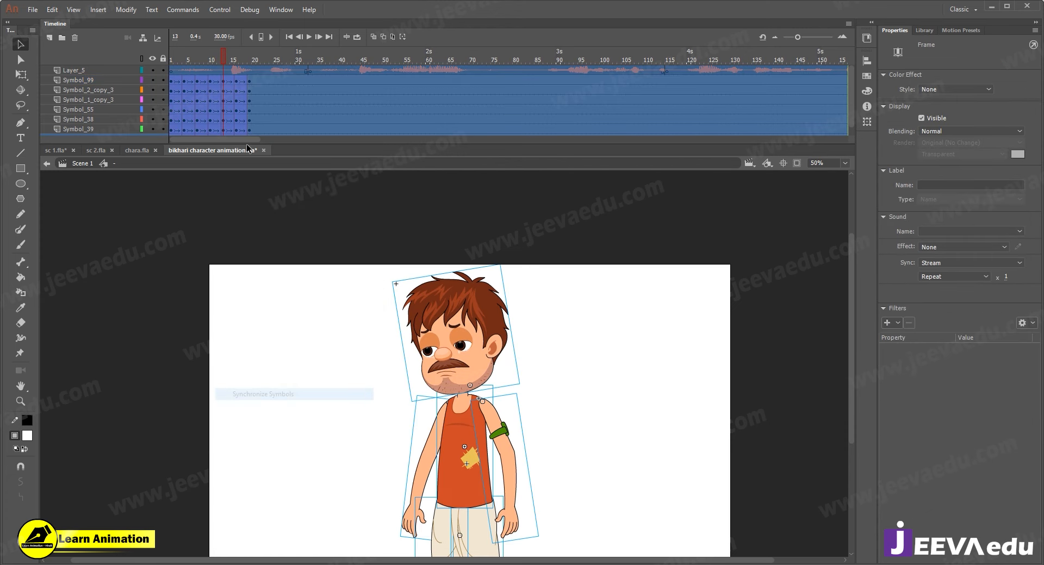
click(225, 63)
click(437, 352)
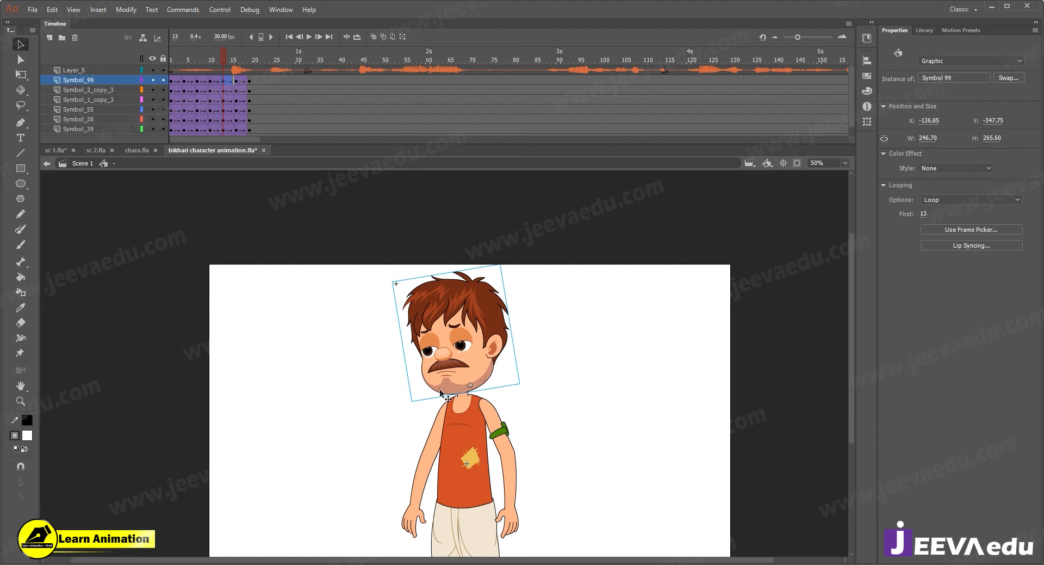
- Open the mouth symbol inside the head, scrub through its lip-sync keyframes and return to the head symbol
key(z)
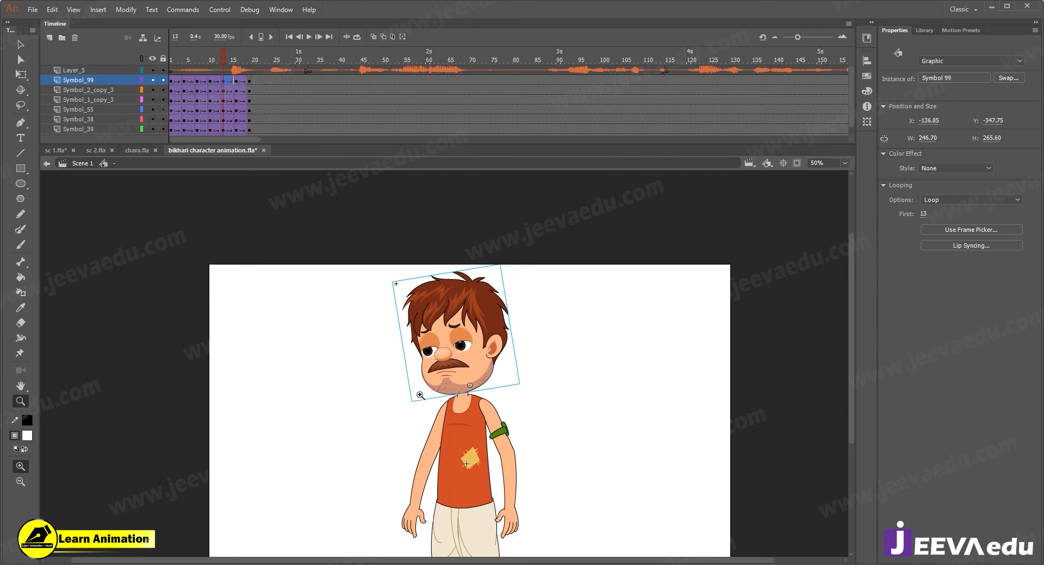
click(459, 374)
key(v)
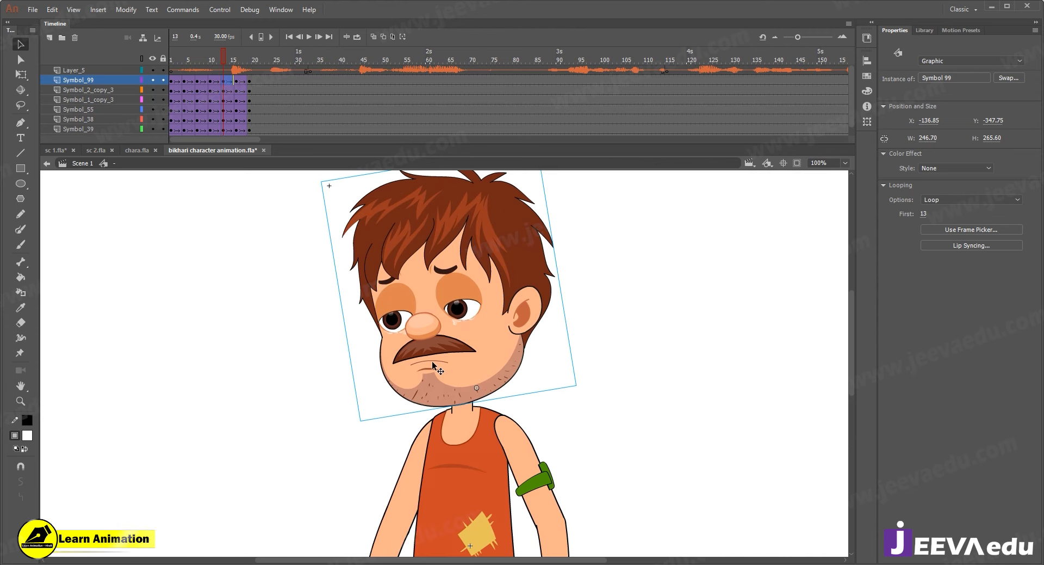
double_click(433, 362)
double_click(432, 362)
click(433, 361)
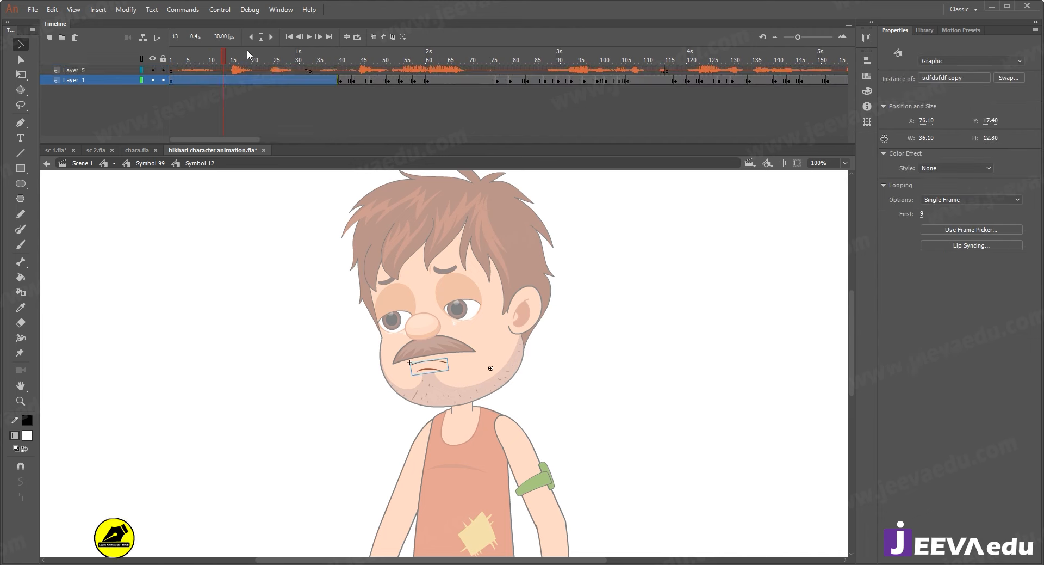
drag(386, 79, 385, 108)
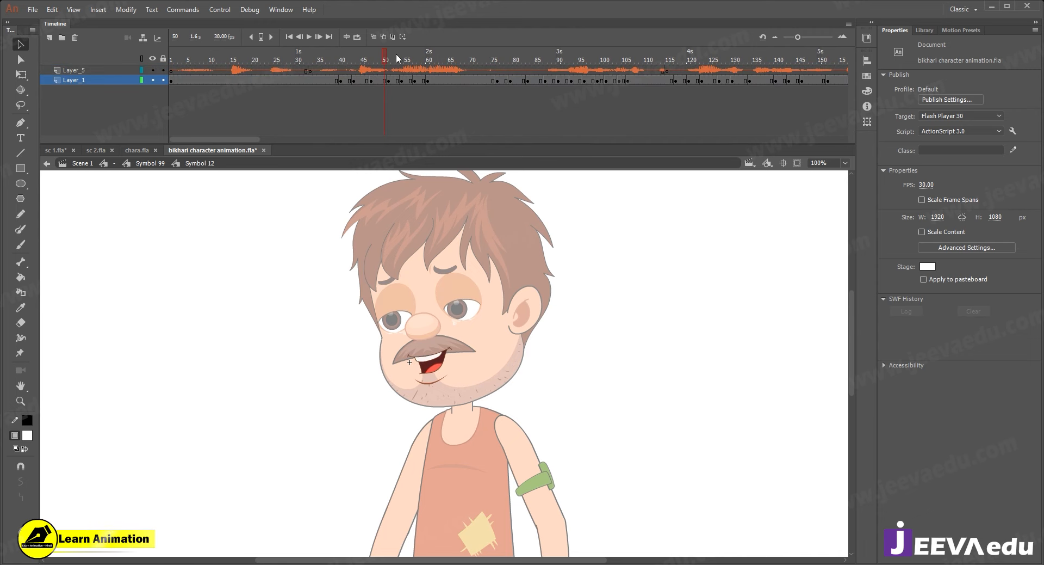
click(331, 79)
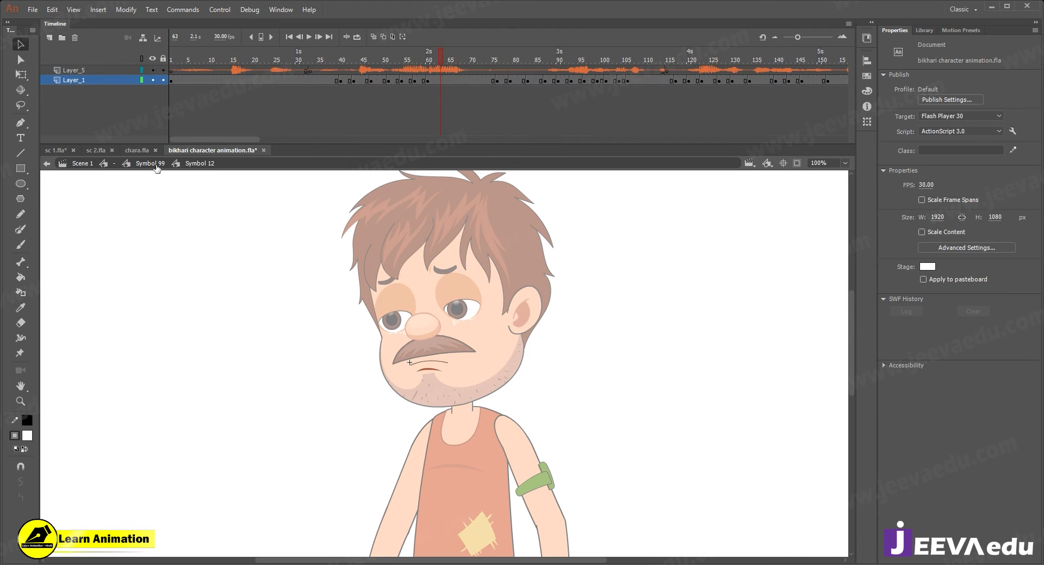
click(155, 165)
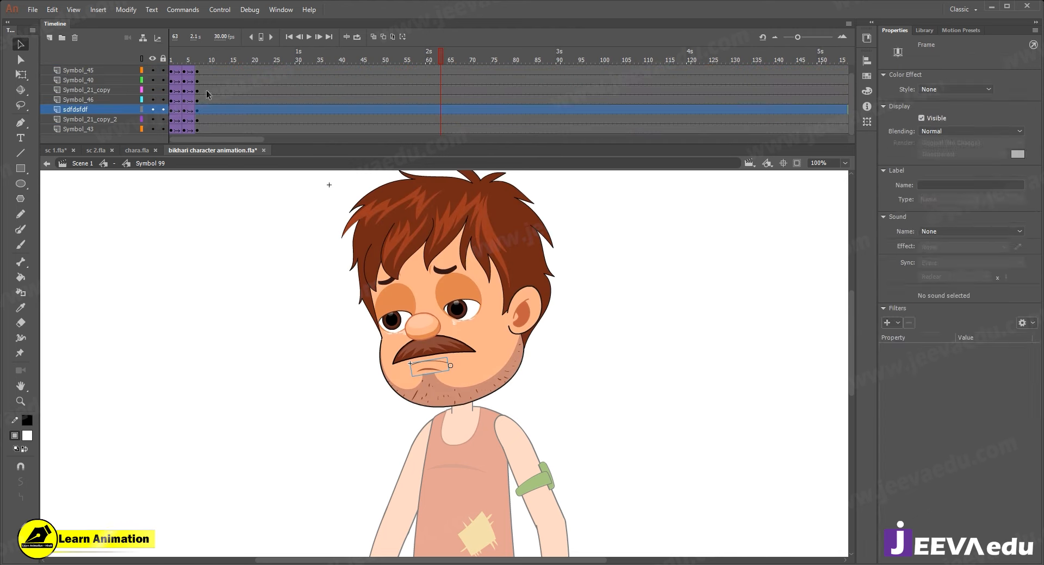
- Return to the body timeline and scrub through the opening frames with the whole man in view
click(116, 165)
key(z)
key(ctrl+minus)
click(170, 61)
drag(171, 61, 158, 88)
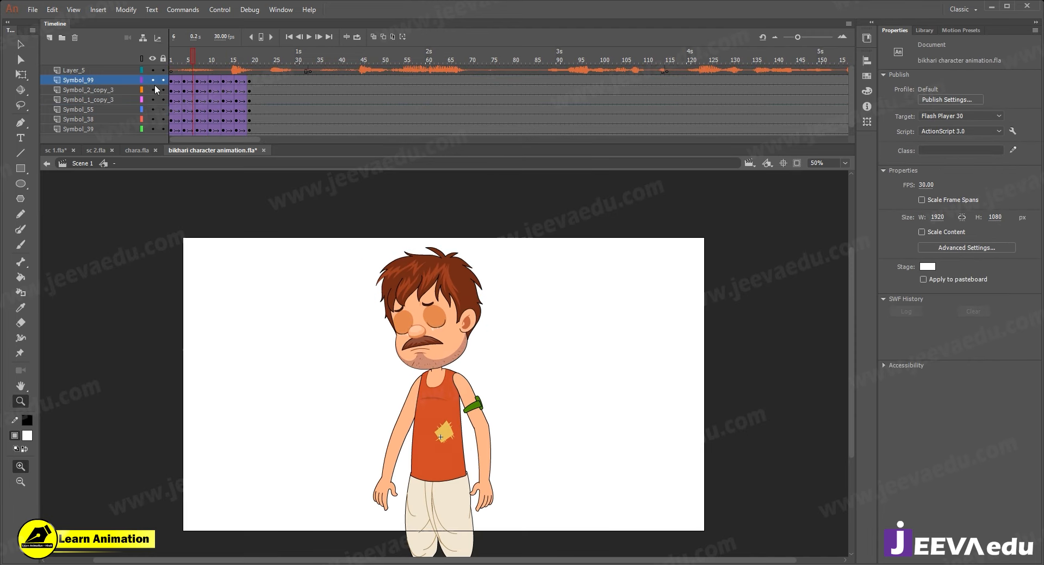
- Inside the head symbol, duplicate the animated frames 1–7 of all layers to frames 7–13 and again to 13–19
key(v)
double_click(458, 354)
scroll(193, 77, up, 1)
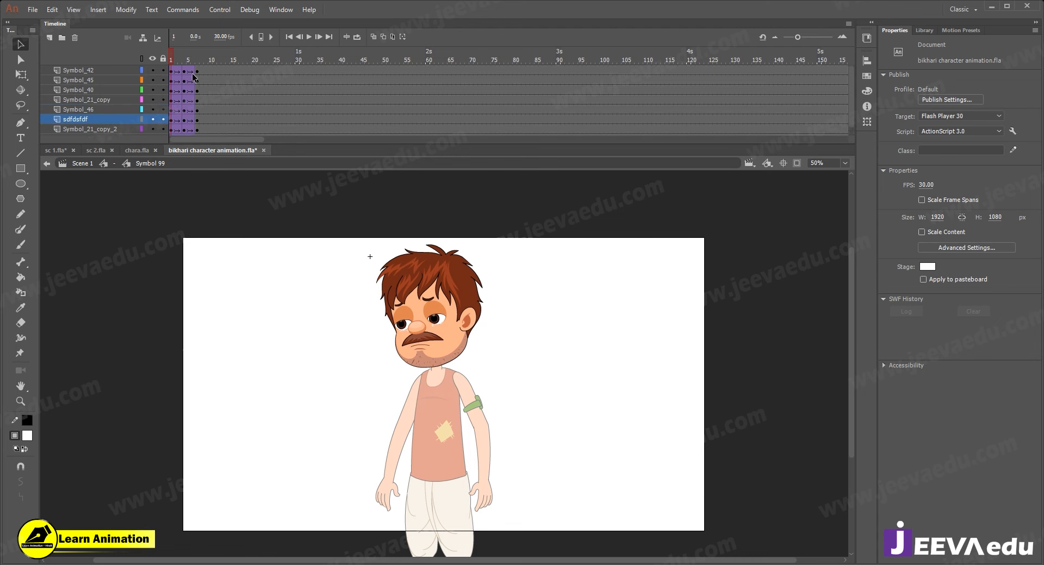
drag(187, 137, 197, 161)
scroll(177, 88, up, 1)
drag(175, 68, 204, 71)
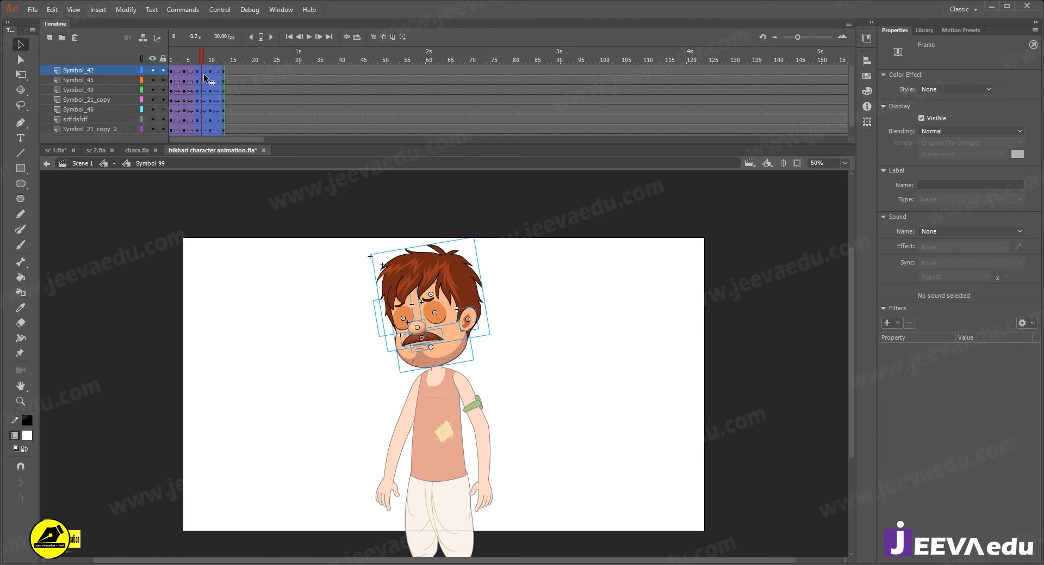
drag(227, 68, 229, 67)
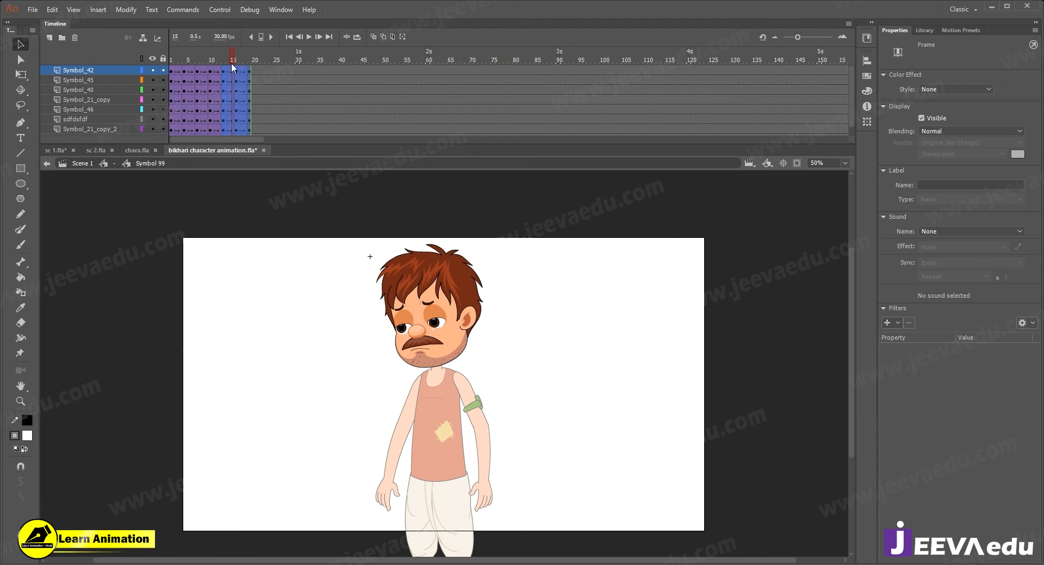
- Check the mouth instance at the head's frame 7, inspect the mouth symbol's own timeline and return to the head
click(196, 68)
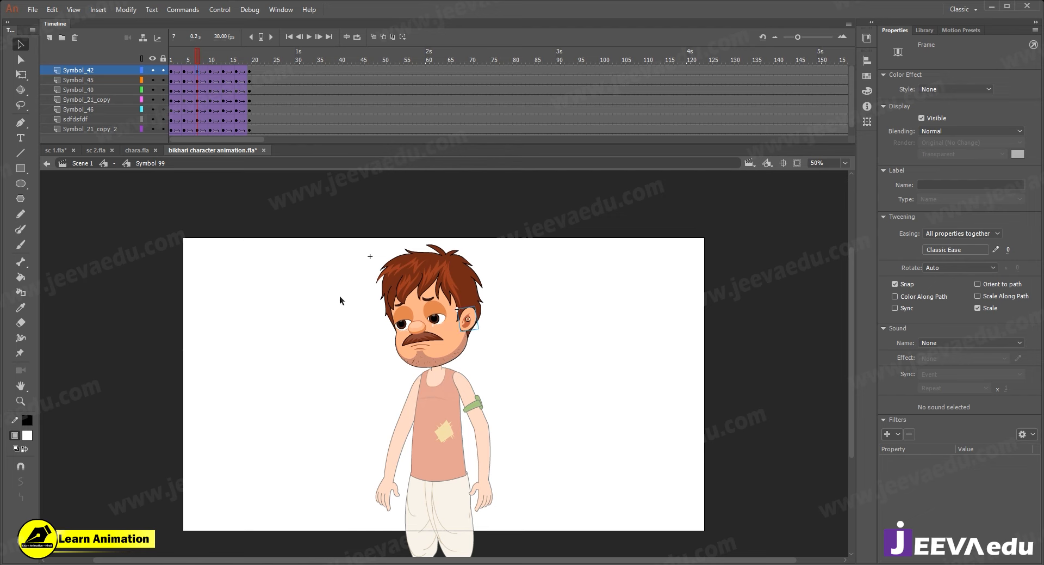
click(444, 341)
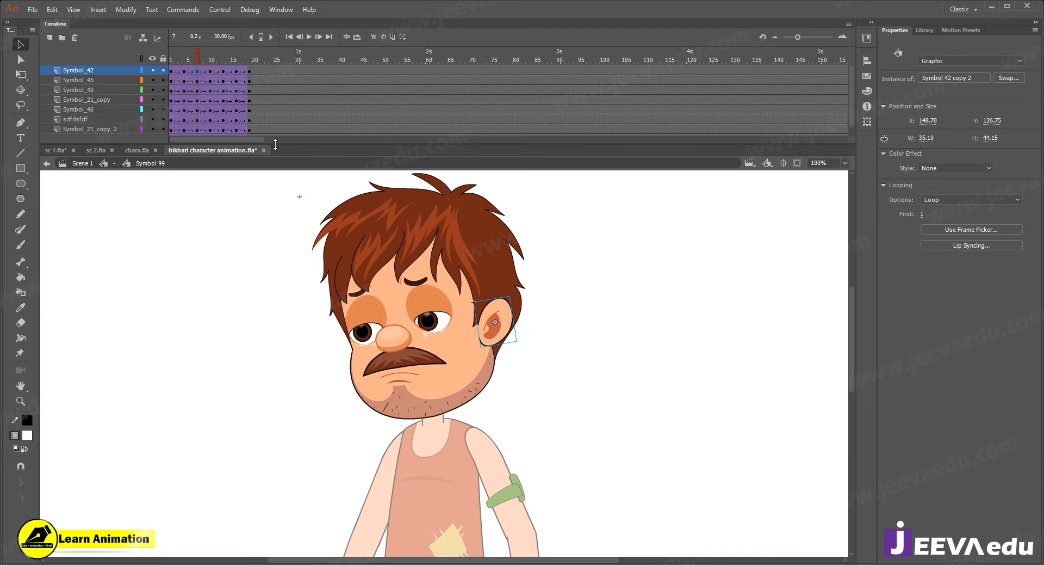
click(390, 361)
click(403, 373)
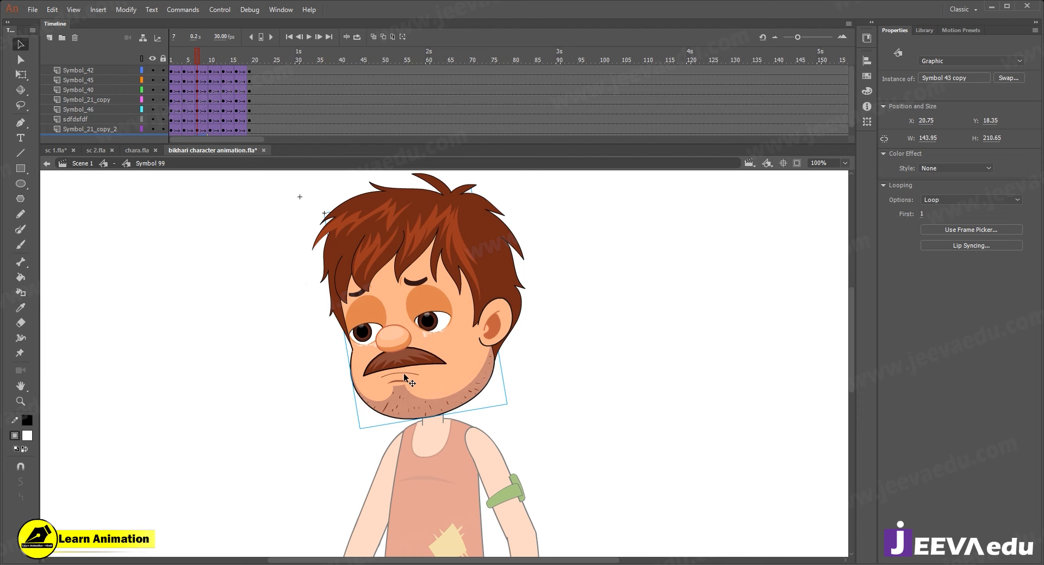
click(405, 373)
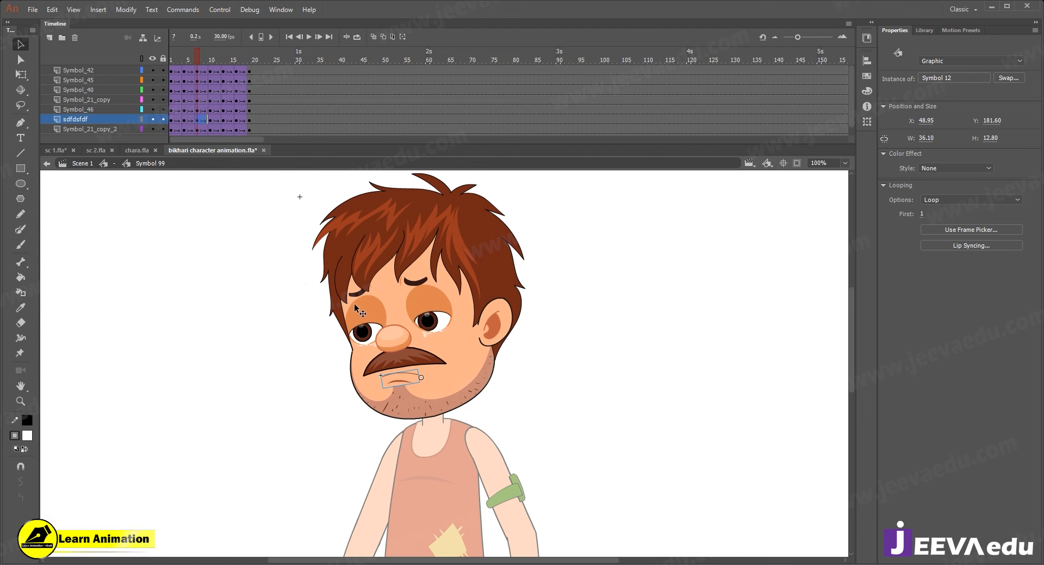
double_click(398, 374)
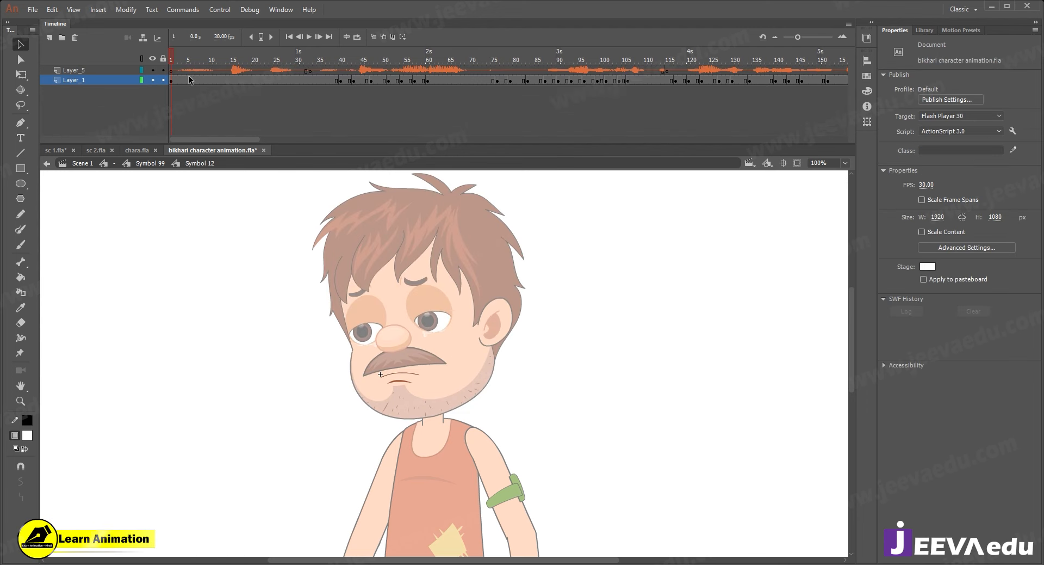
click(227, 80)
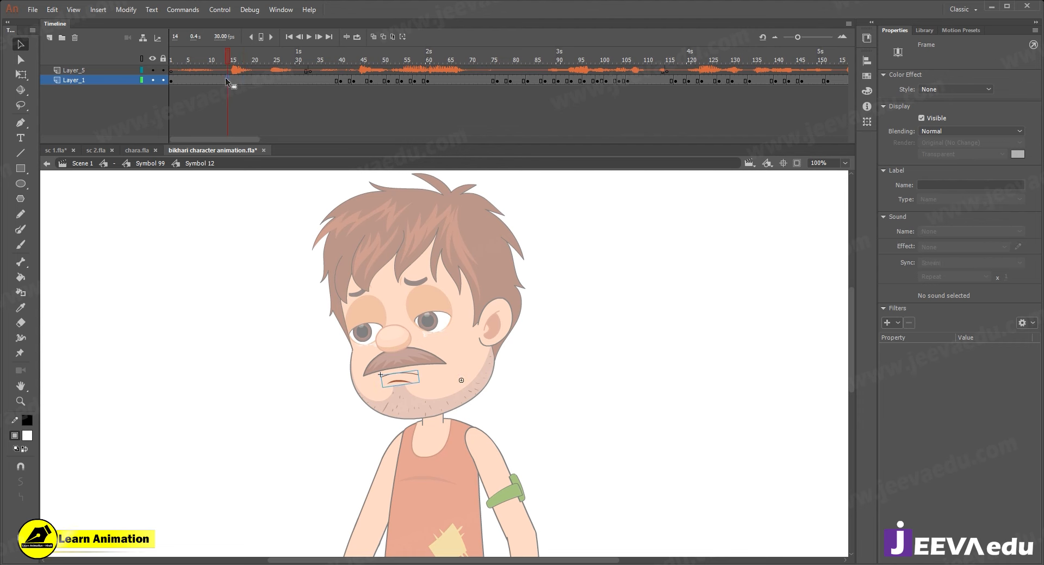
double_click(283, 303)
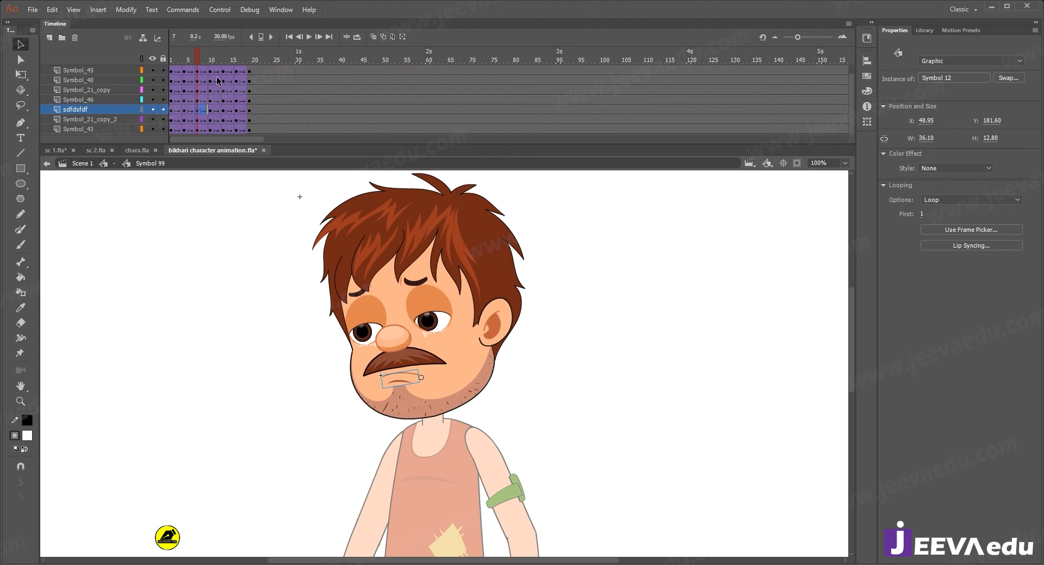
- Compare the face's pose at frames 4 and 7 of the head timeline
click(197, 72)
right_click(198, 72)
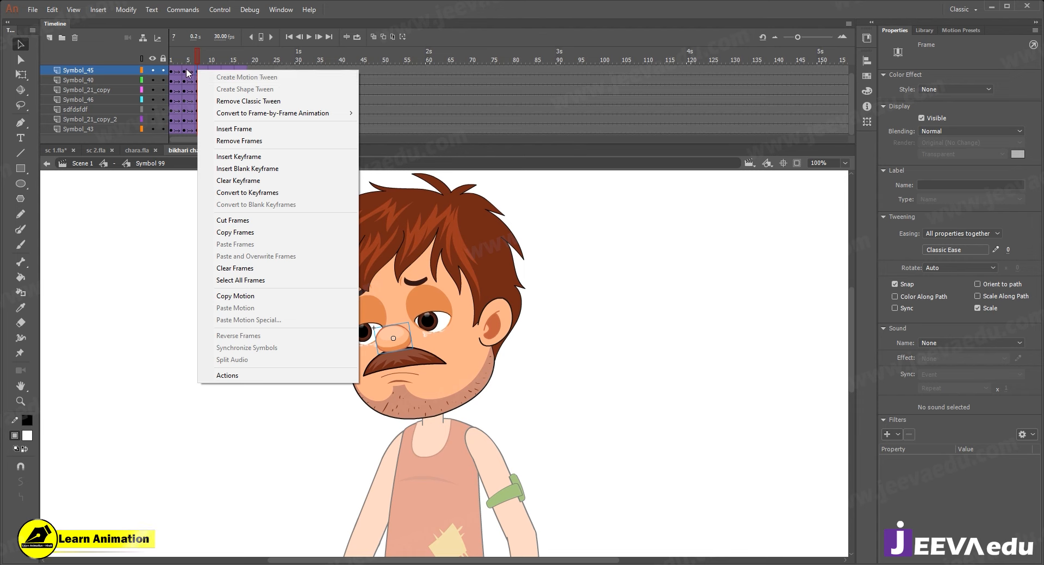
click(187, 72)
click(184, 71)
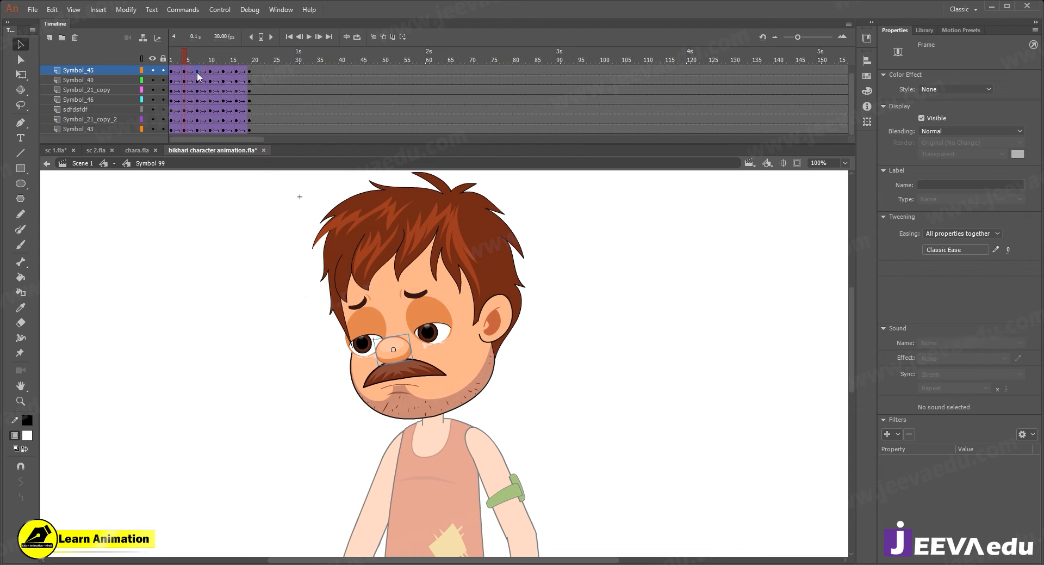
click(197, 72)
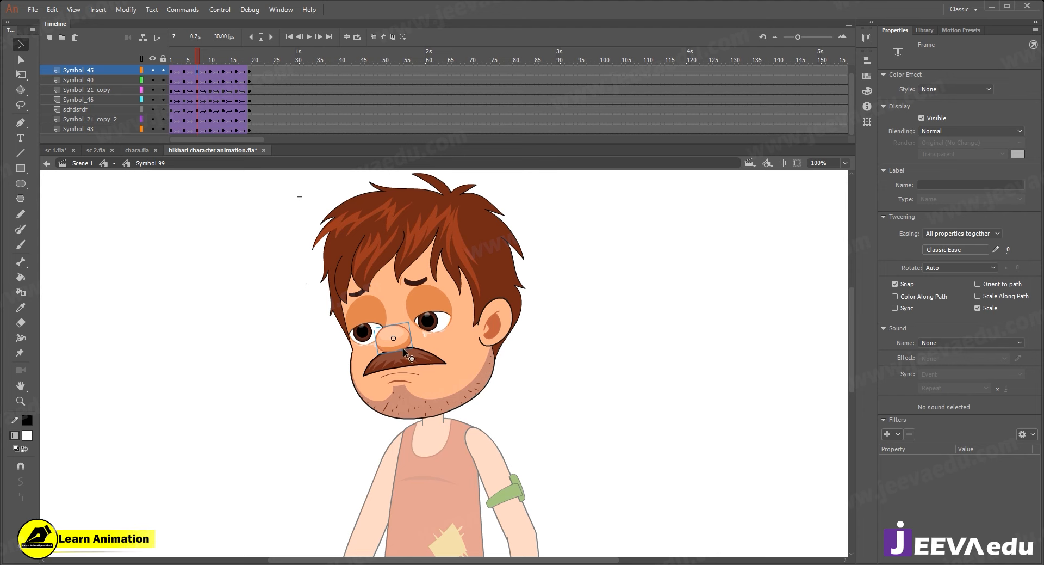
- Inspect the looping first-frame values of the nose, mustache, eye and mouth instances at frame 7
click(400, 342)
key(ctrl+=)
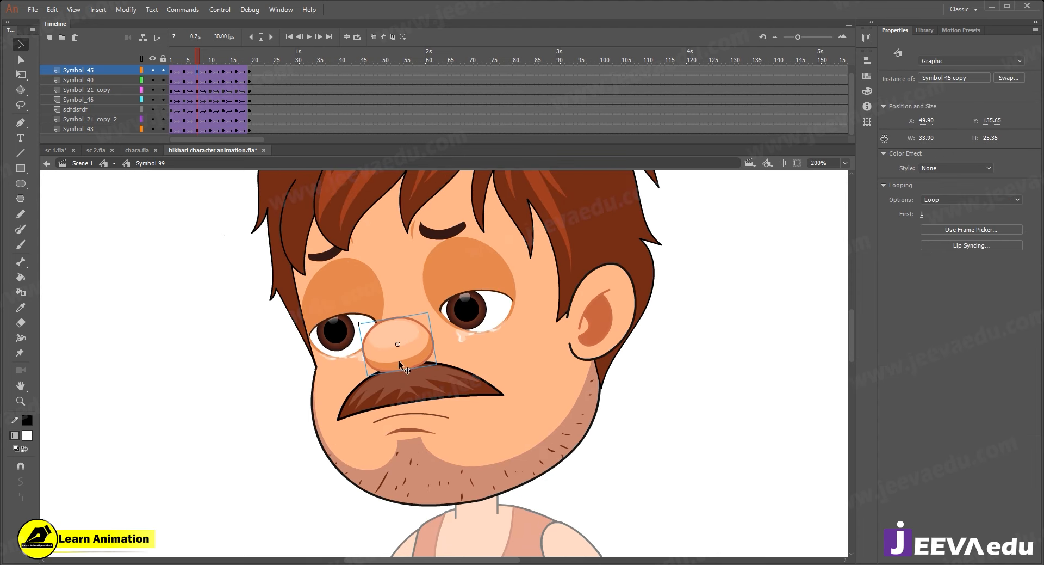
click(439, 389)
click(352, 308)
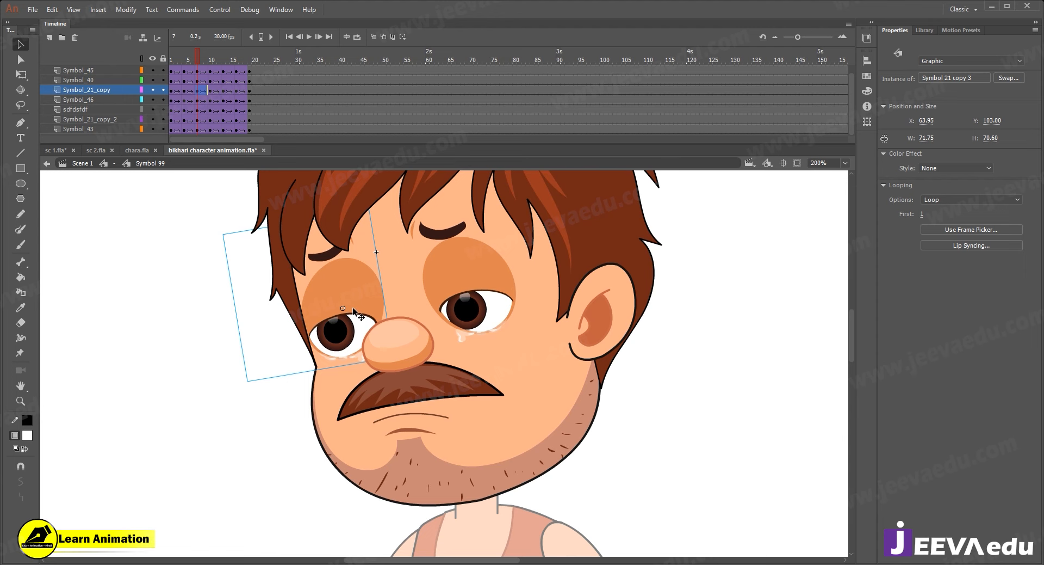
click(417, 420)
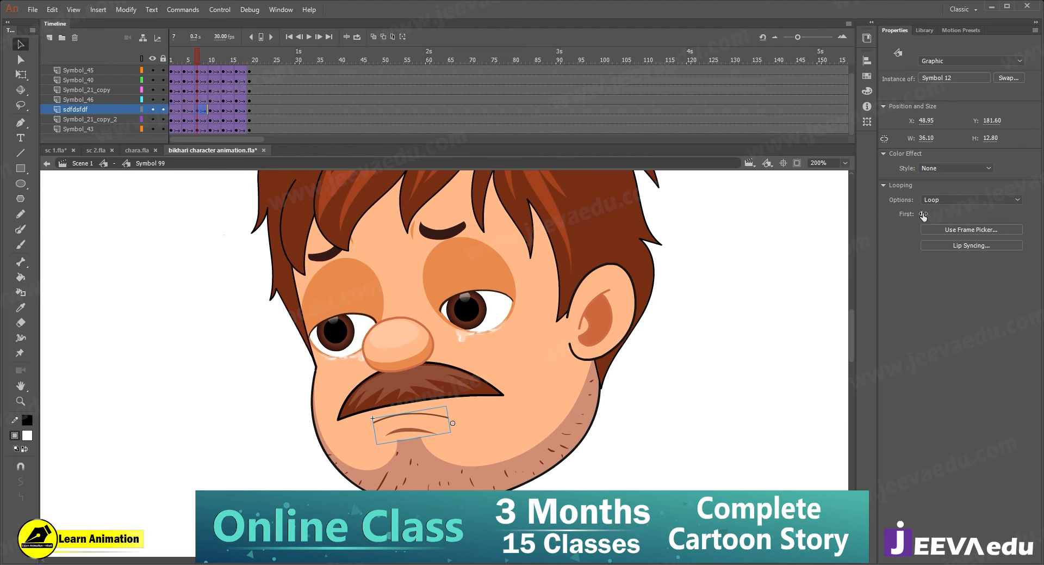
- Synchronize the symbols across all frames of the head timeline and check the eye instance at frame 7
right_click(201, 110)
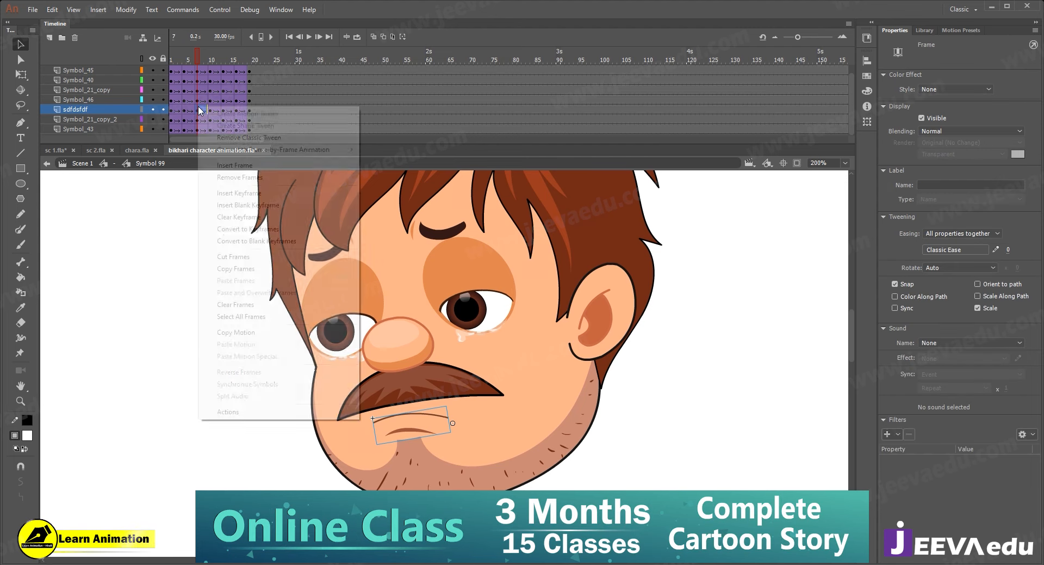
click(218, 314)
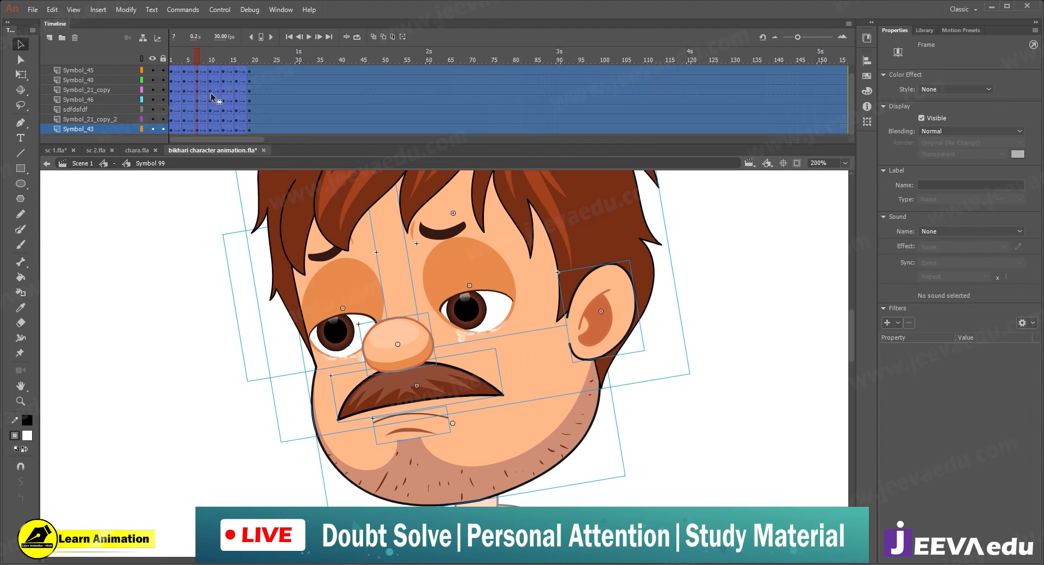
right_click(212, 94)
click(262, 372)
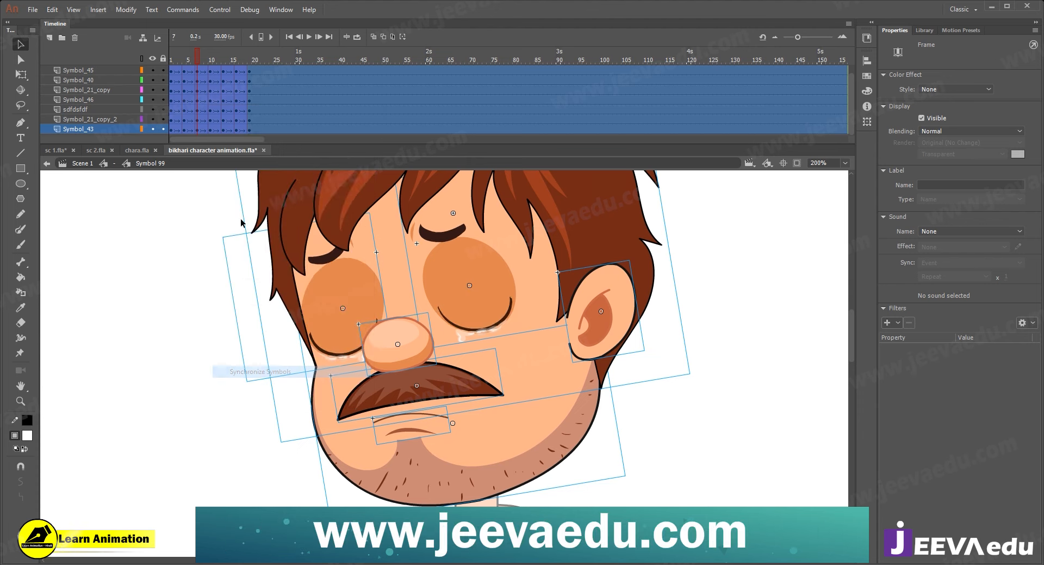
click(179, 361)
click(348, 298)
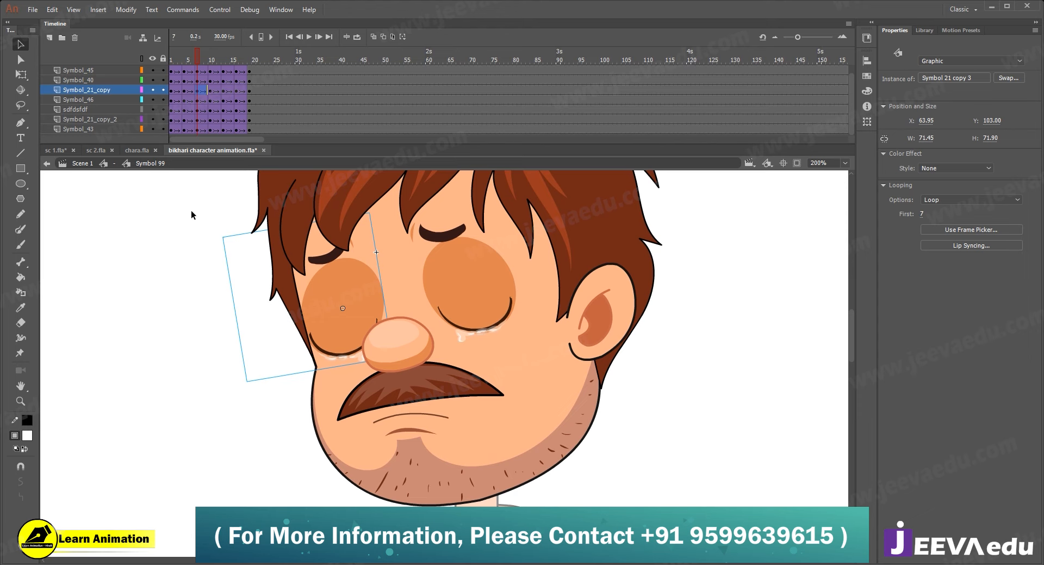
- Return to the body timeline with the whole man in view
click(103, 164)
key(z)
alt+click(568, 411)
alt+click(504, 441)
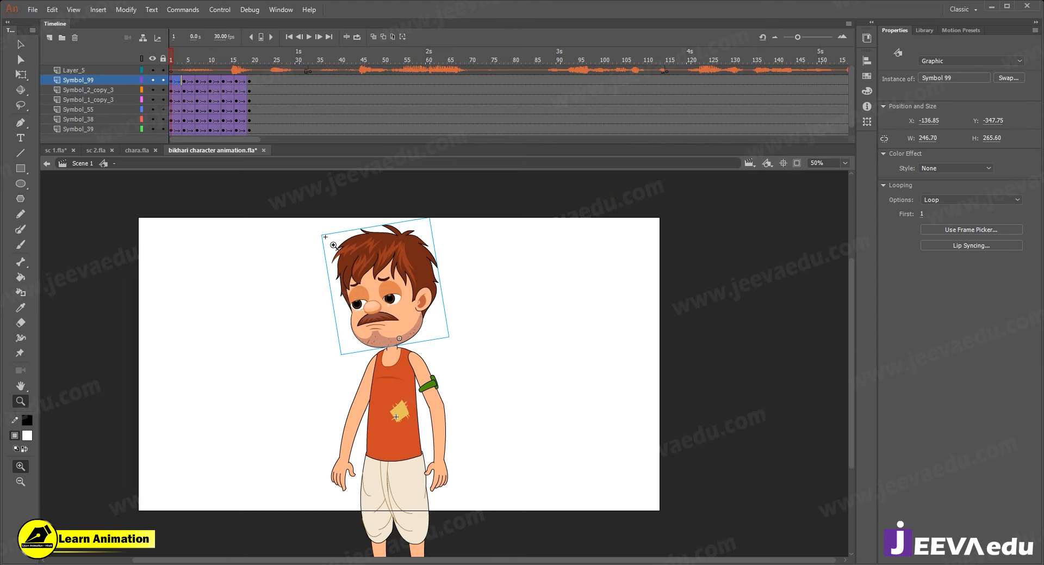
- Play the body animation repeatedly from frame 1 to review the talking motion against the dialogue
key(Return)
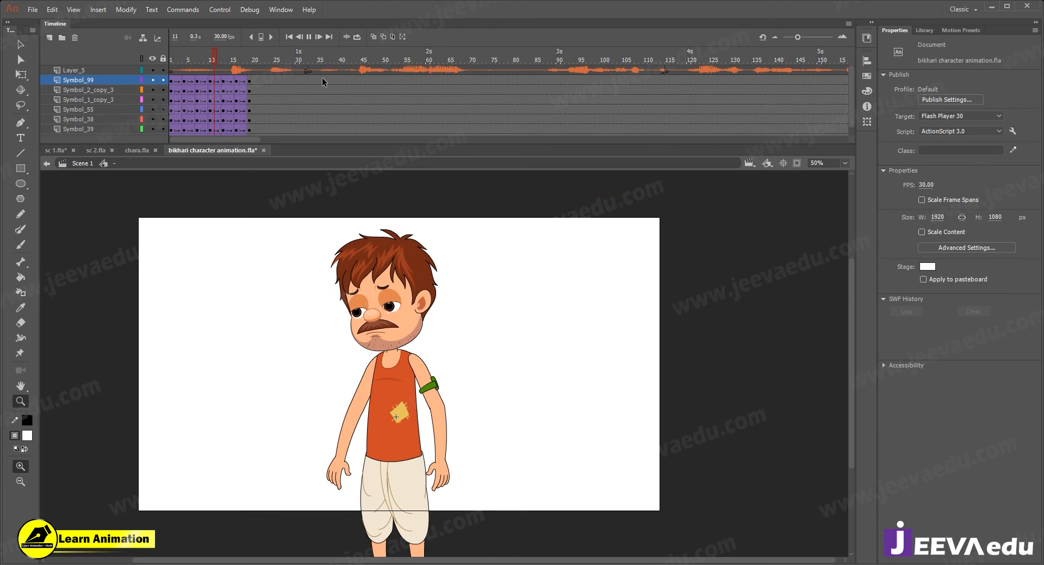
click(172, 58)
key(Return)
drag(213, 59, 174, 78)
key(Return)
key(Return)
click(172, 59)
key(Return)
key(Return)
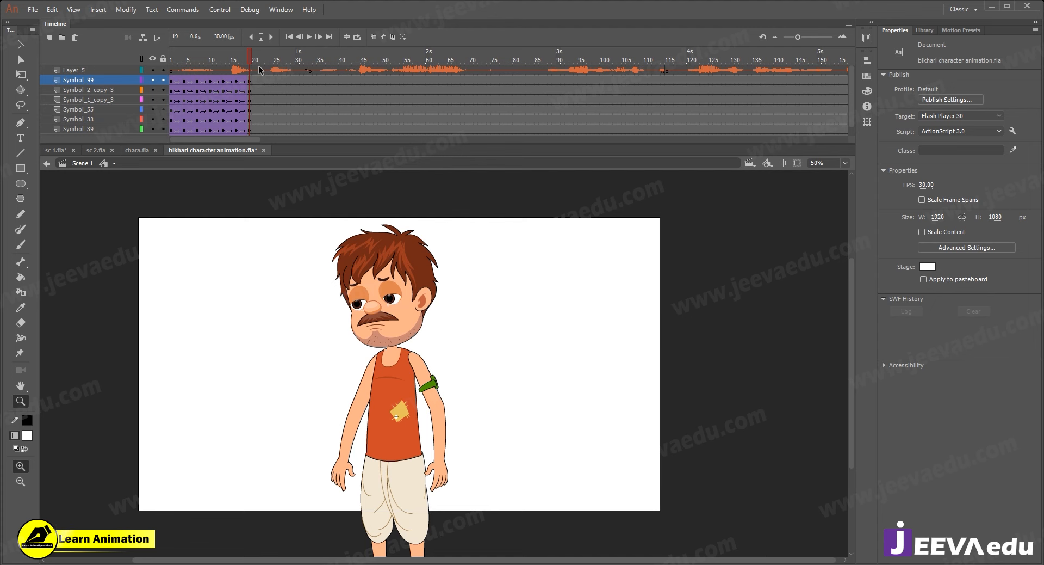
- Insert keyframes on all body part layers at frame 29
drag(263, 62, 323, 78)
click(314, 80)
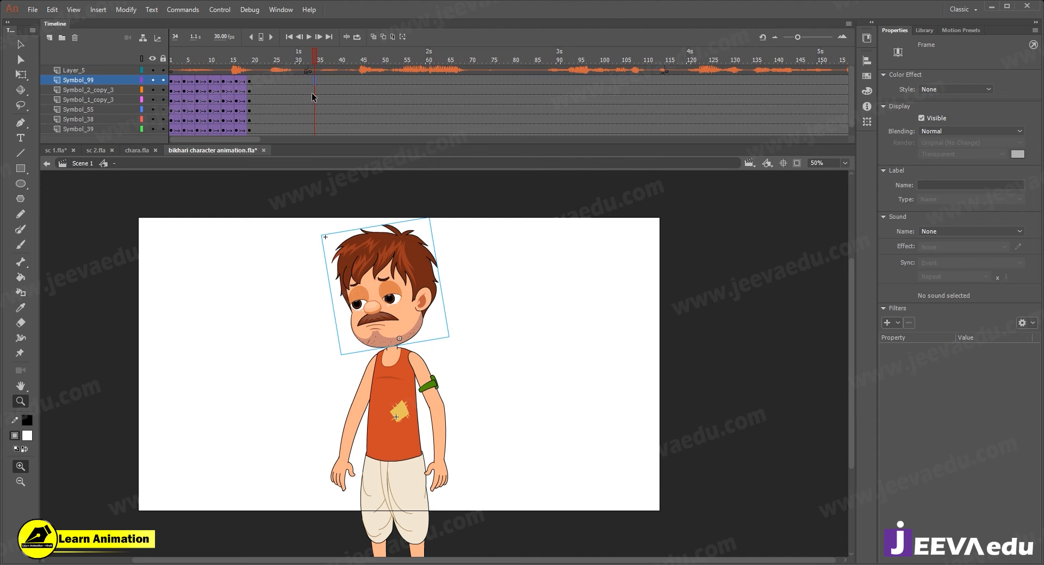
click(293, 81)
click(294, 99)
drag(294, 80, 294, 149)
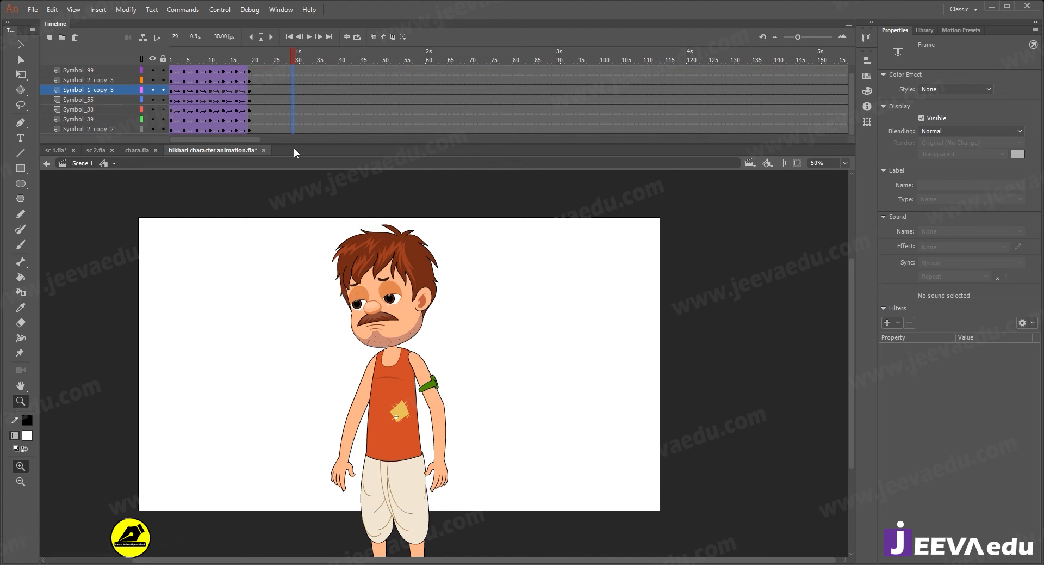
key(F6)
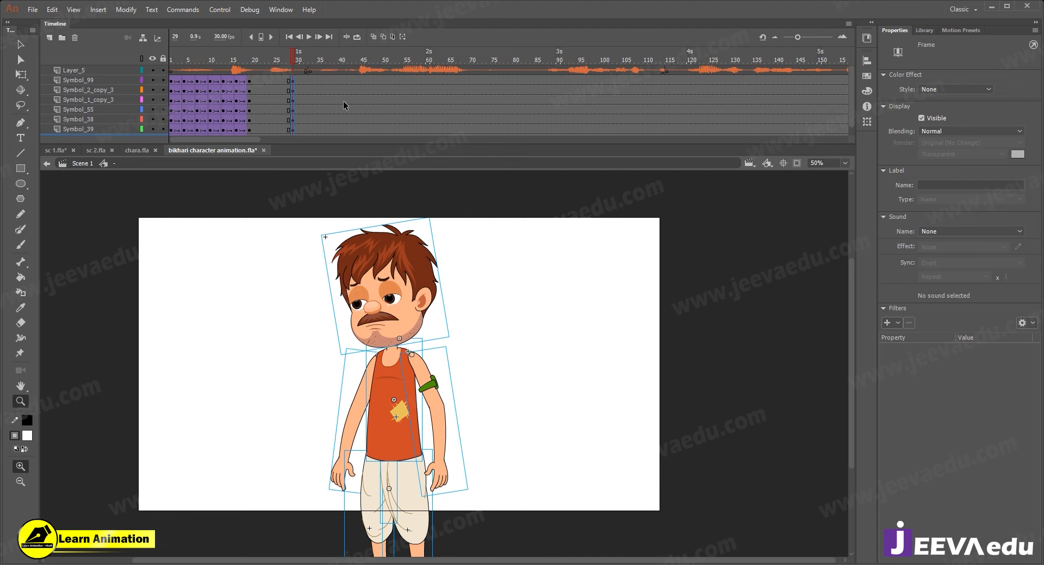
- Insert keyframes on all body part layers at frame 39 and create classic tweens between frames 29 and 39
drag(336, 81, 338, 161)
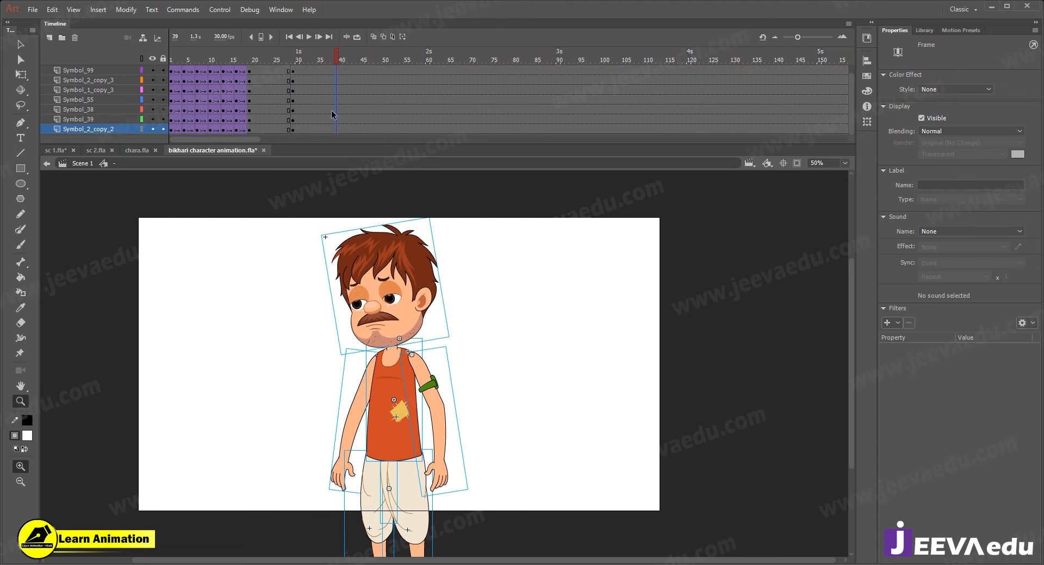
key(F6)
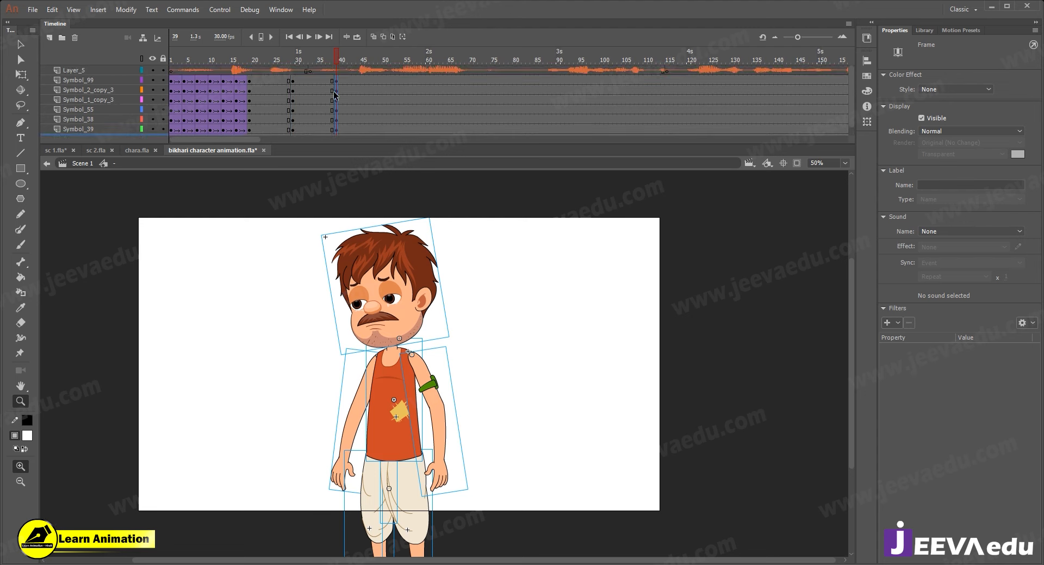
drag(307, 80, 306, 179)
right_click(310, 110)
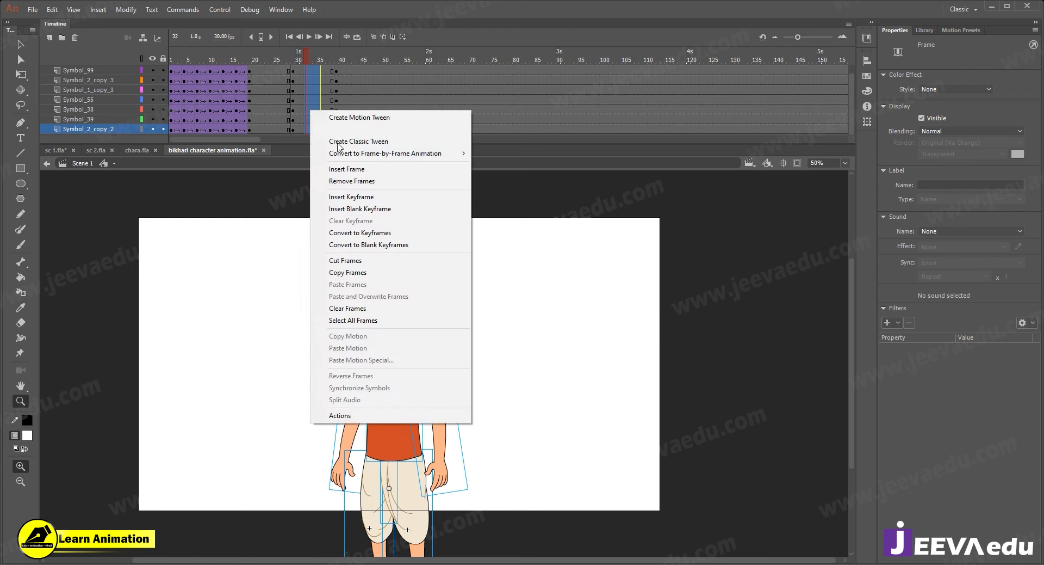
click(348, 142)
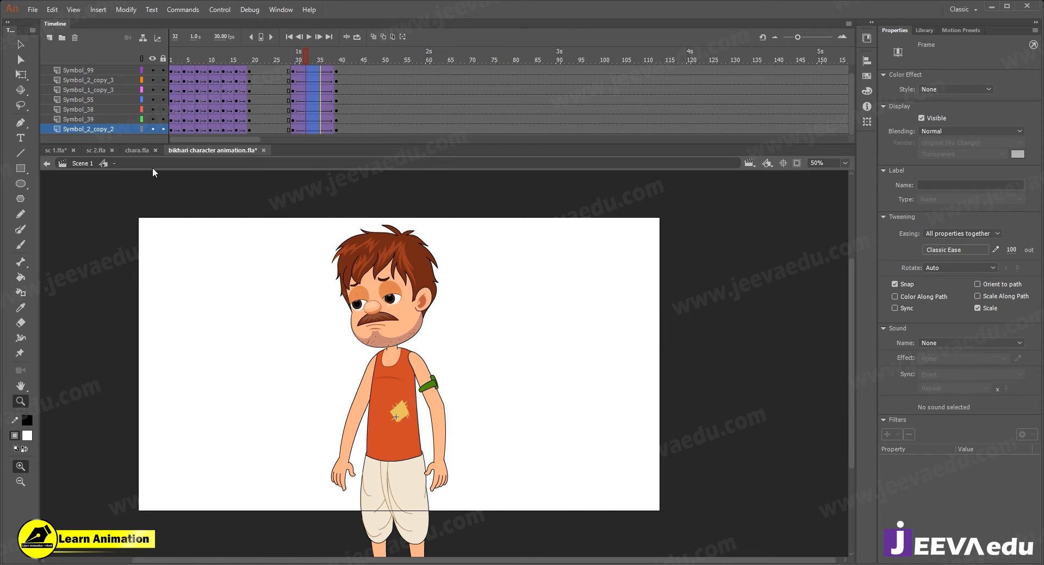
- Review the man's reference animation in sc 1.fla and return to the bikhari character animation.fla document
click(55, 150)
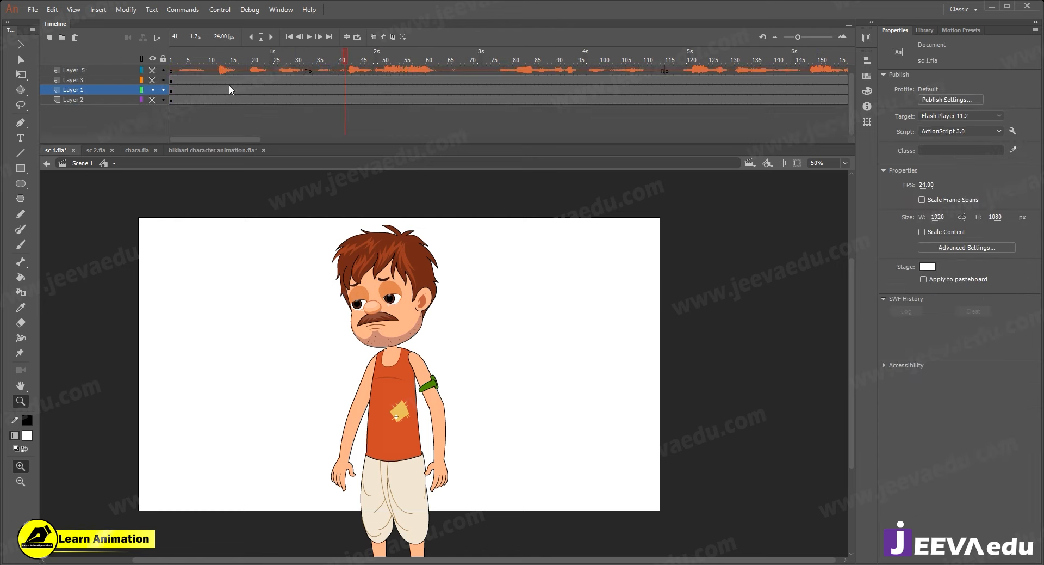
drag(359, 59, 408, 104)
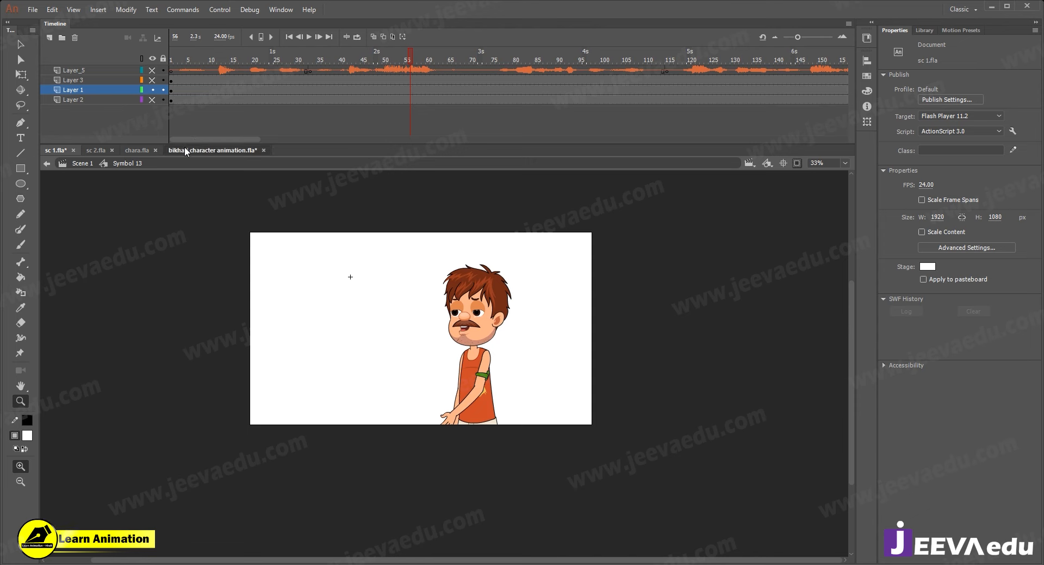
click(185, 148)
click(129, 149)
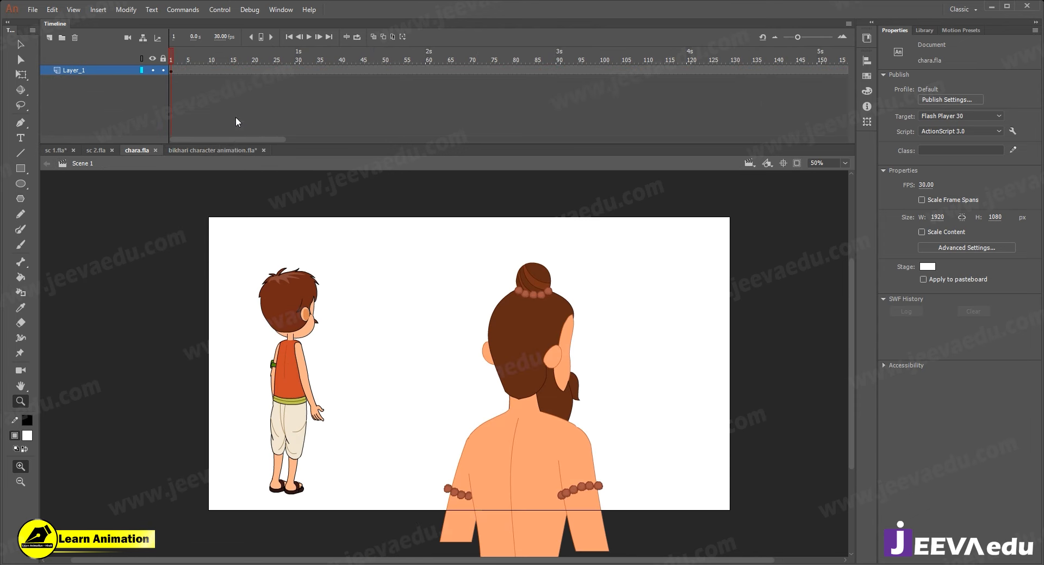
click(207, 150)
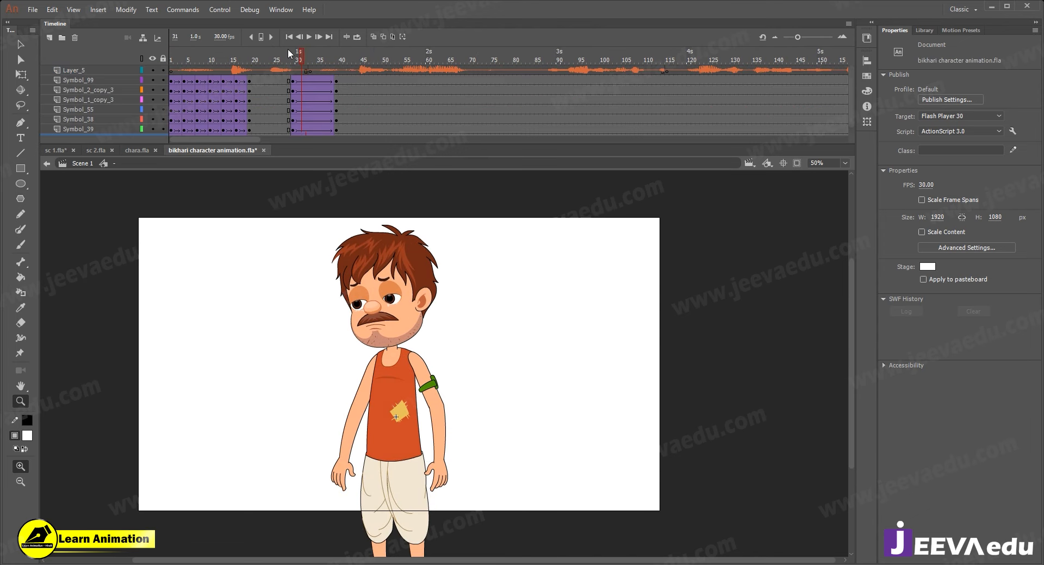
- At frame 39, lean the head, torso and arms together slightly forward, pivoting about the waist
click(334, 93)
click(336, 94)
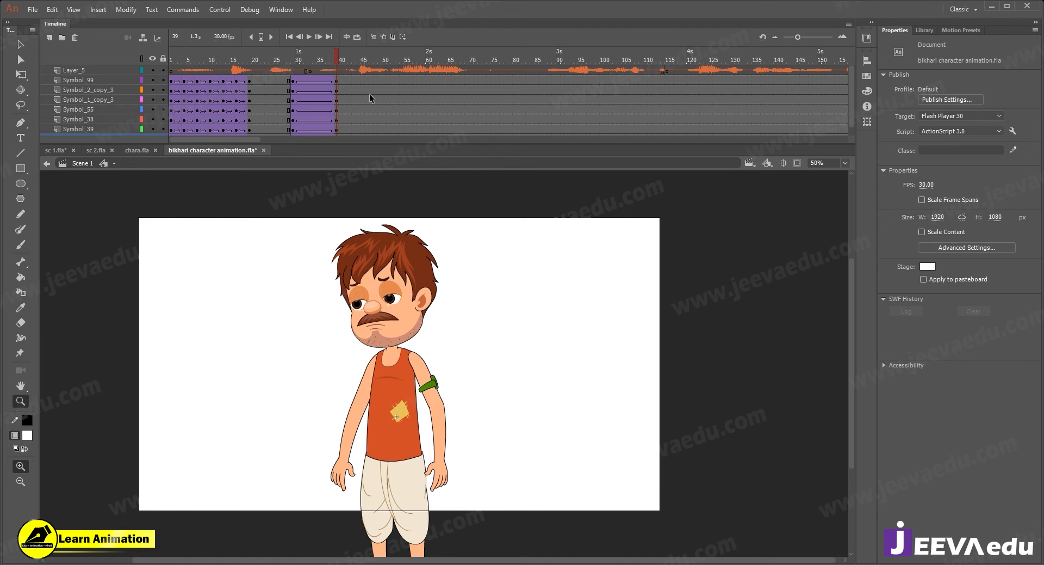
key(v)
drag(285, 214, 469, 417)
key(q)
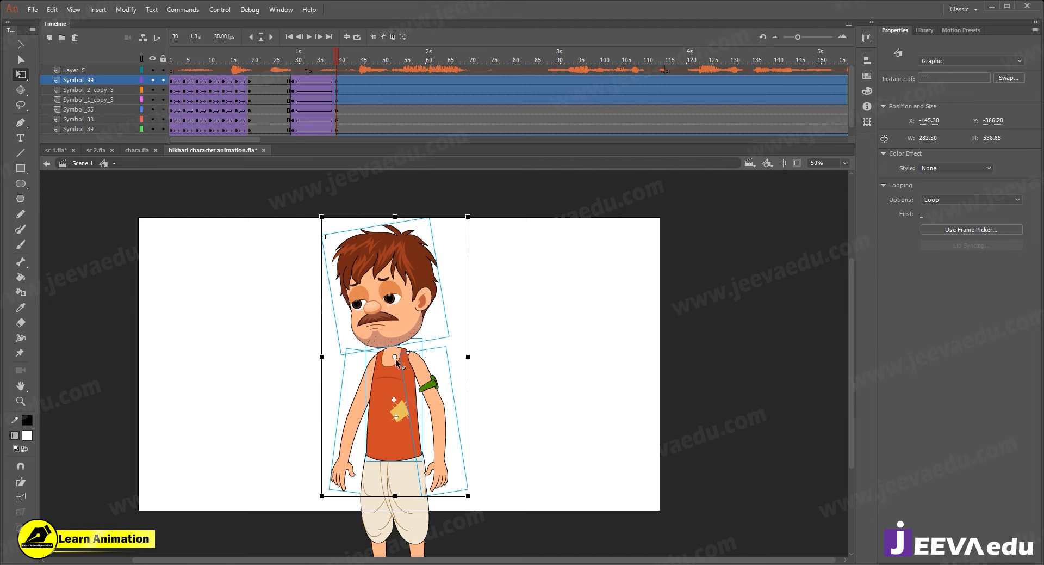
drag(394, 356, 392, 458)
drag(392, 458, 395, 493)
drag(478, 214, 419, 432)
key(ctrl+z)
drag(391, 348, 389, 449)
key(ctrl+z)
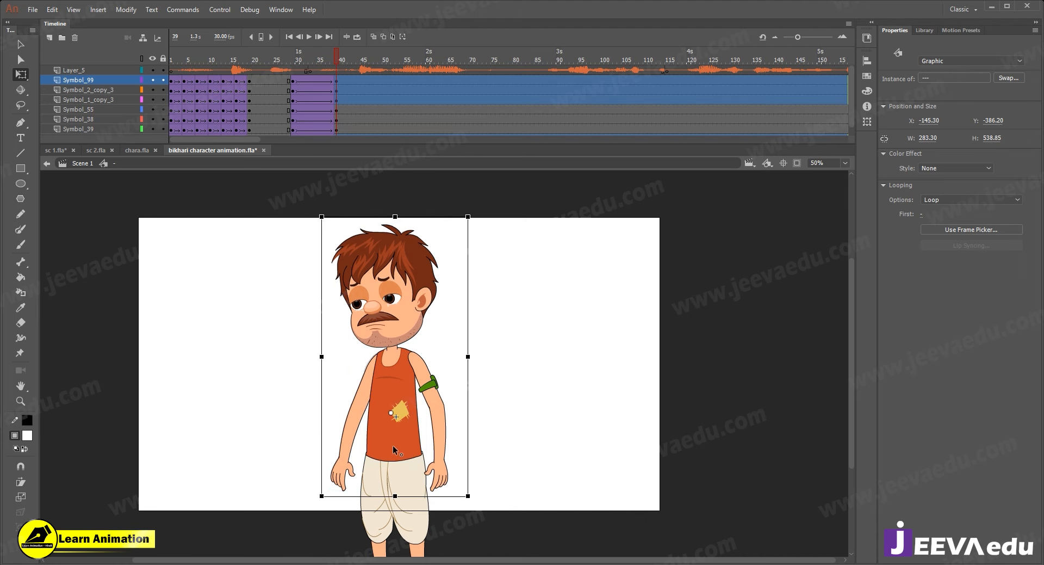
drag(389, 459, 389, 459)
drag(477, 220, 470, 220)
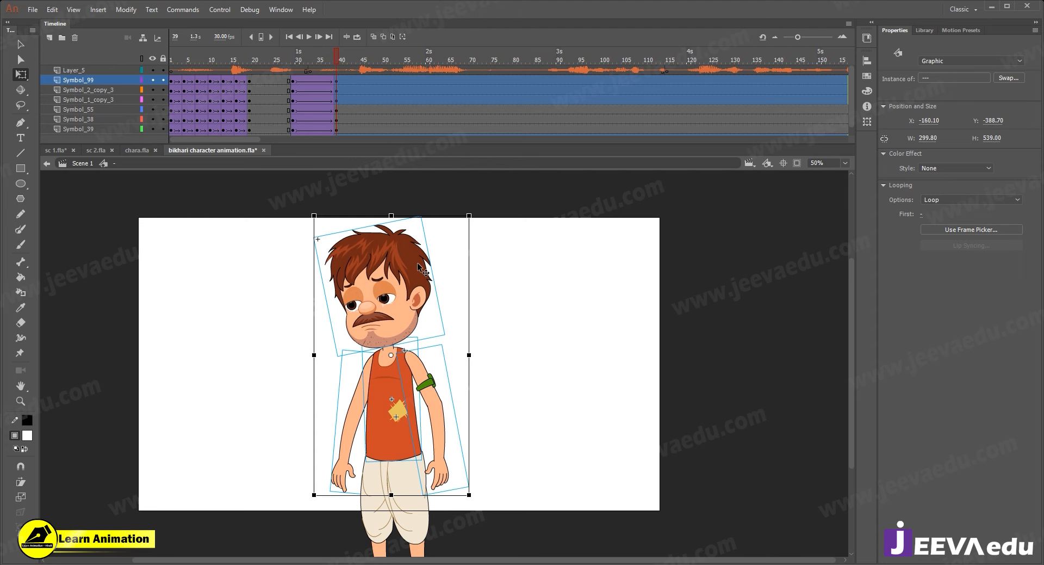
- Rotate the head slightly back clockwise at frame 39 and check its fit with the neck up close
click(423, 269)
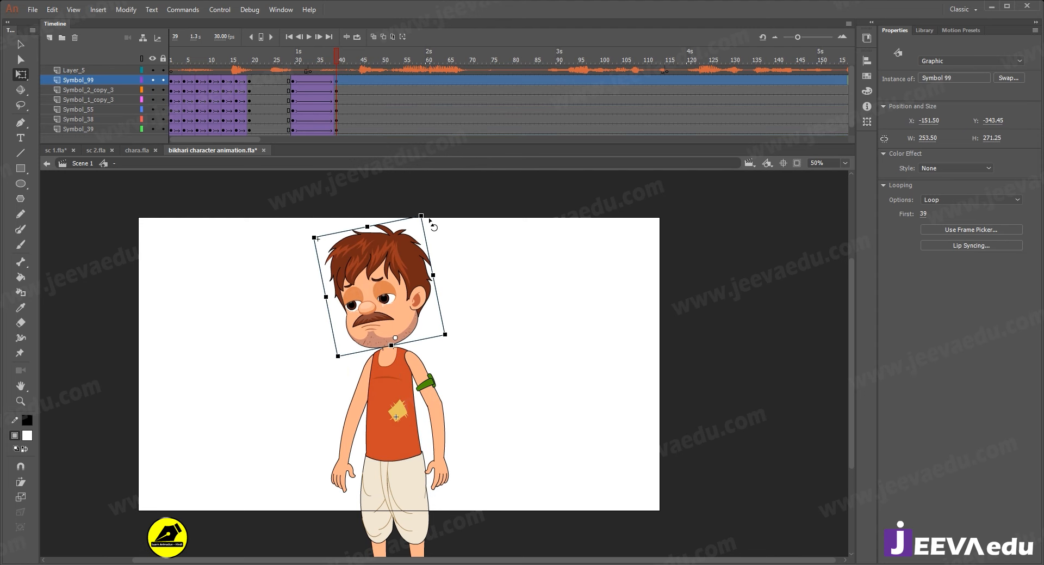
drag(429, 220, 434, 219)
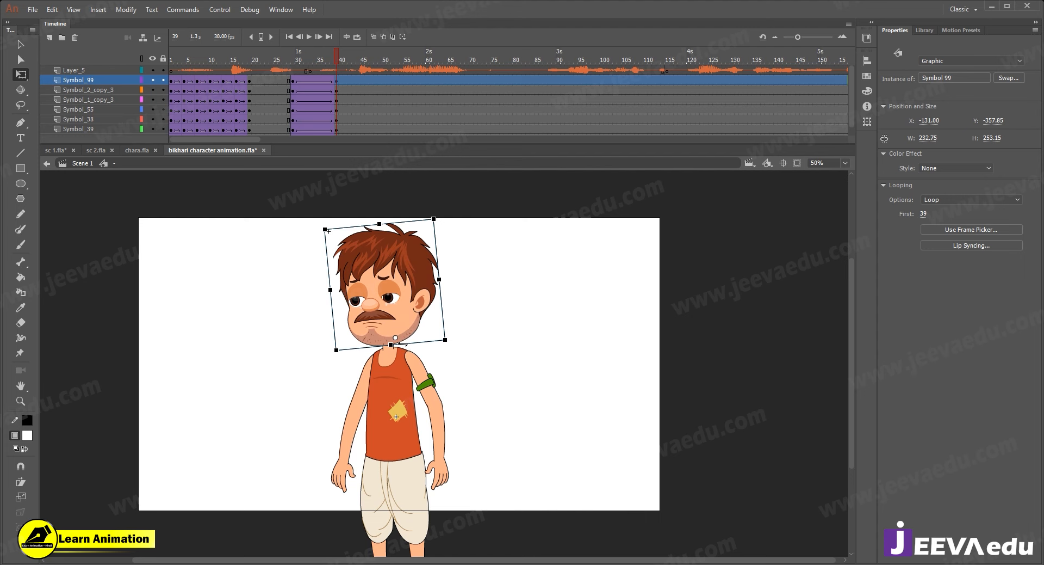
click(399, 355)
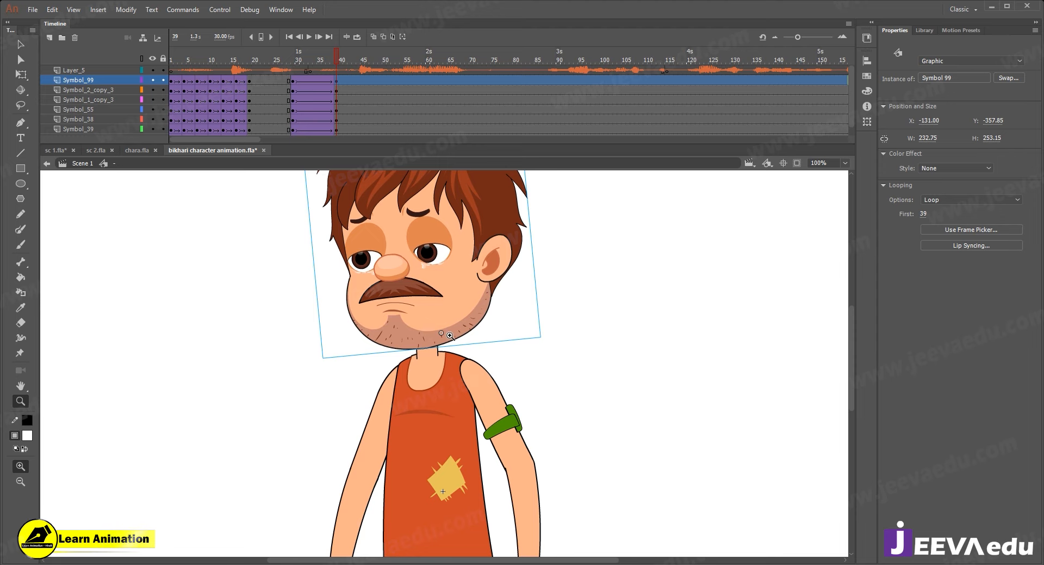
alt+click(456, 389)
alt+click(454, 407)
click(447, 360)
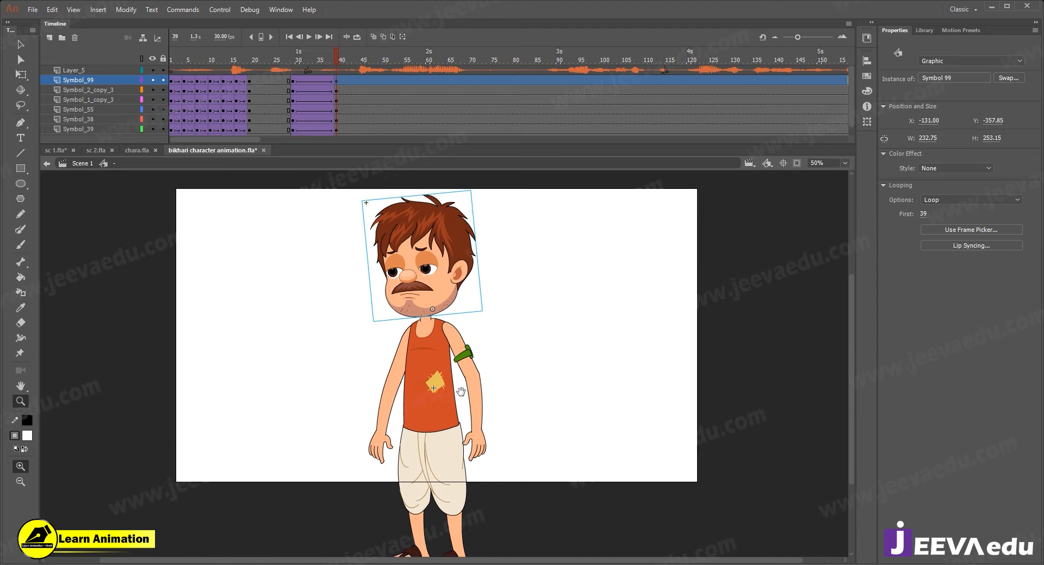
drag(460, 390, 442, 393)
- Swing both arms inward toward the hips at frame 39 and compare the pose with frame 29
key(v)
click(359, 391)
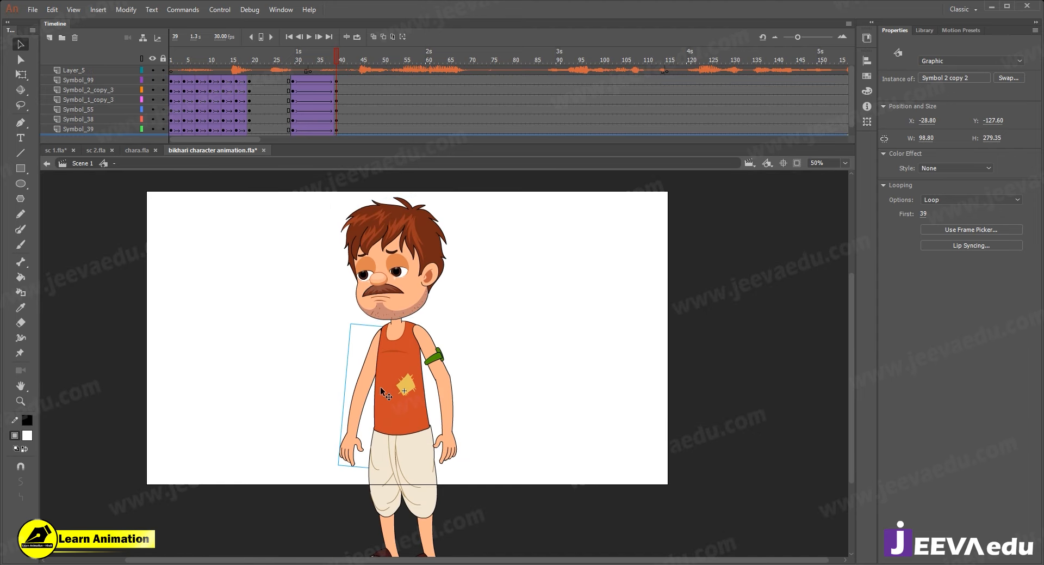
key(q)
drag(350, 482, 364, 481)
click(455, 431)
click(450, 452)
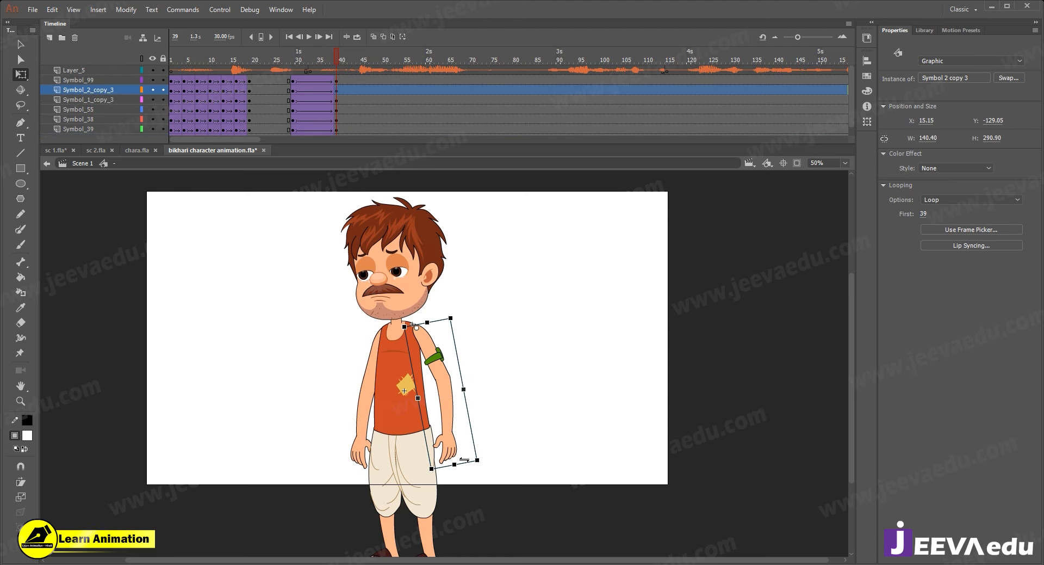
drag(486, 466, 453, 471)
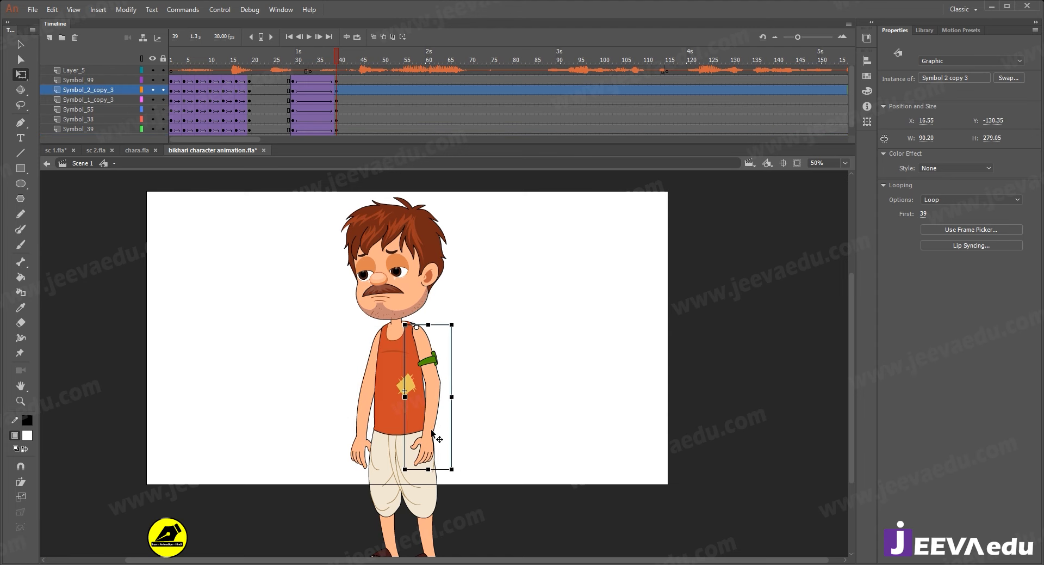
click(293, 81)
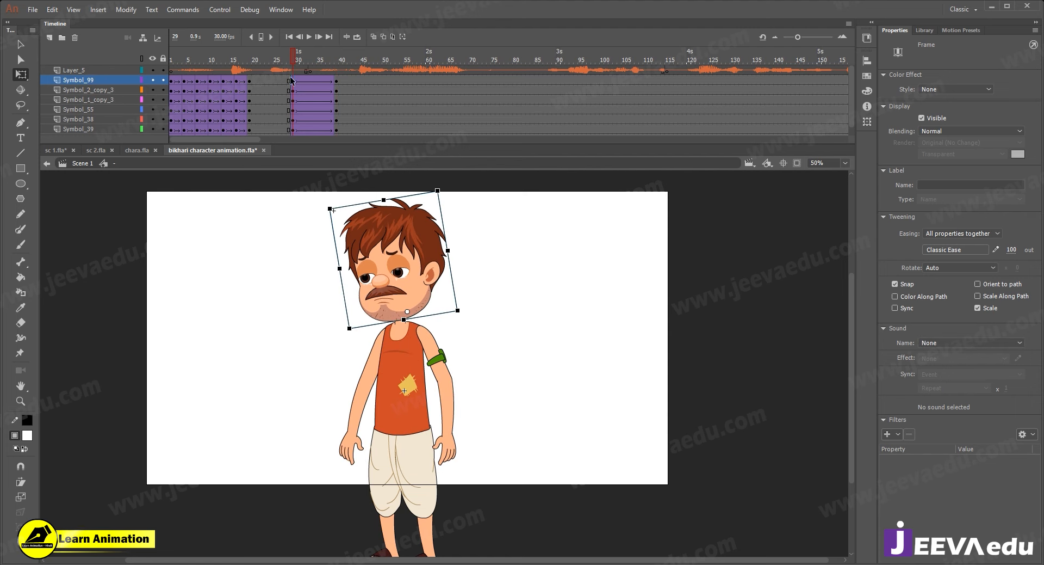
click(336, 81)
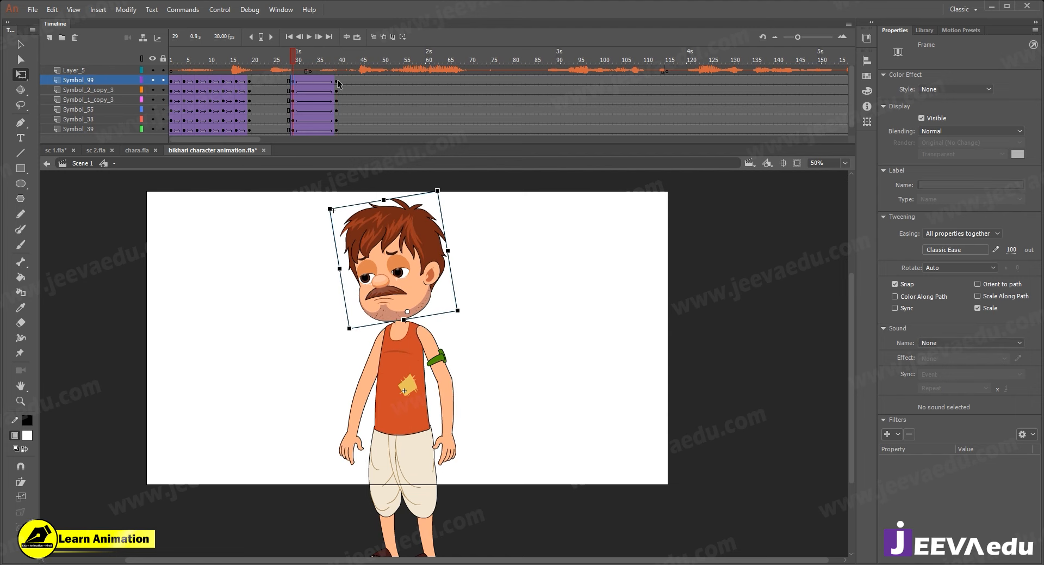
- Inside the armband arm's symbol, add Layer_2 keyframes at frames 29 and 39 with a classic tween between them
click(433, 415)
double_click(432, 412)
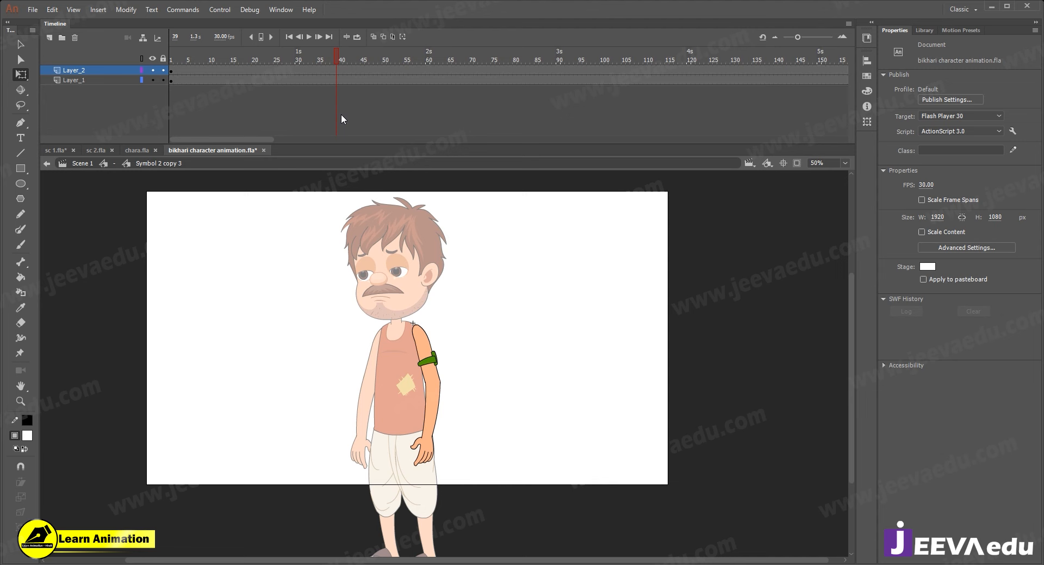
click(336, 71)
key(F6)
click(286, 66)
click(280, 69)
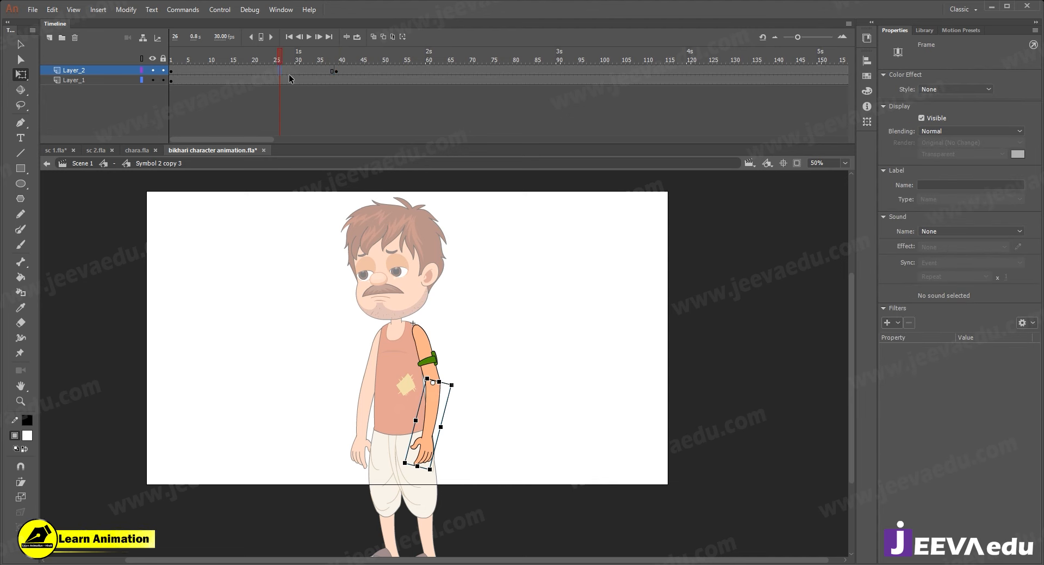
click(289, 70)
right_click(301, 70)
click(334, 102)
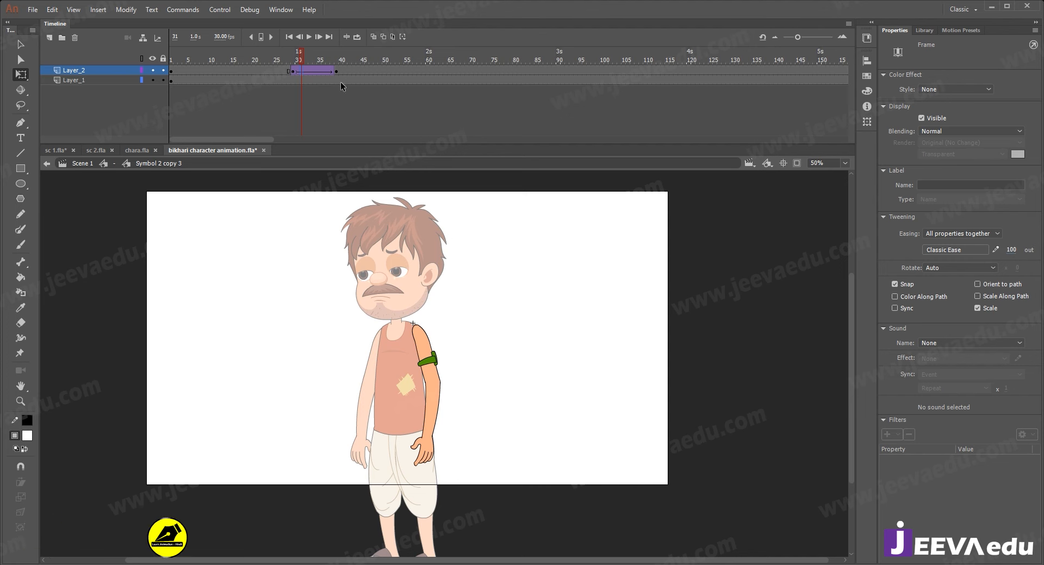
- Rotate the forearm slightly outward from the elbow at frame 39 and return to the body timeline
click(414, 435)
drag(440, 480, 459, 452)
double_click(463, 448)
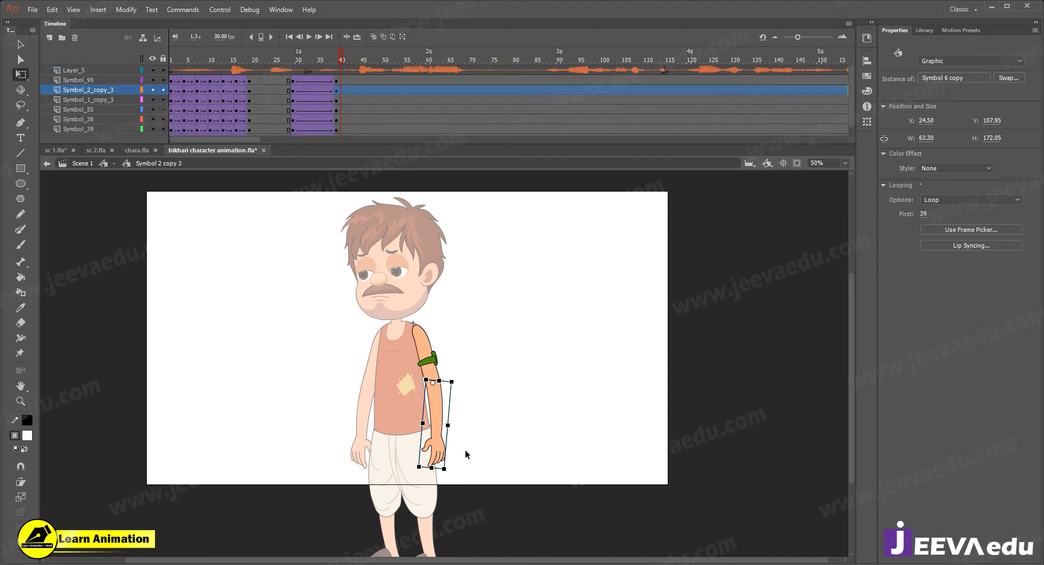
- Rotate both whole arms further inward at frame 39 so the hands sit closer to the trousers
drag(342, 68, 337, 113)
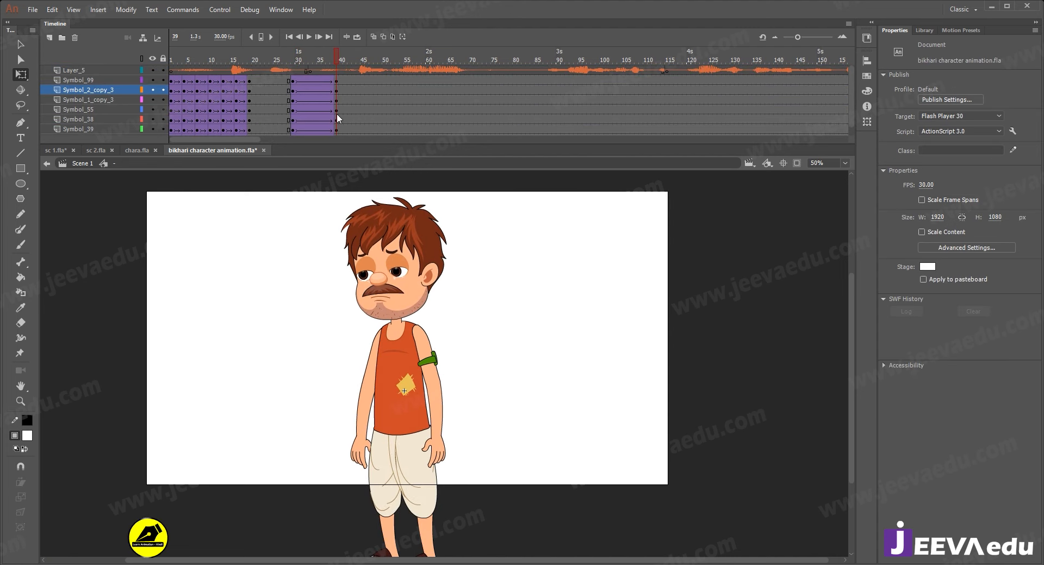
click(445, 452)
drag(461, 471, 449, 482)
click(355, 447)
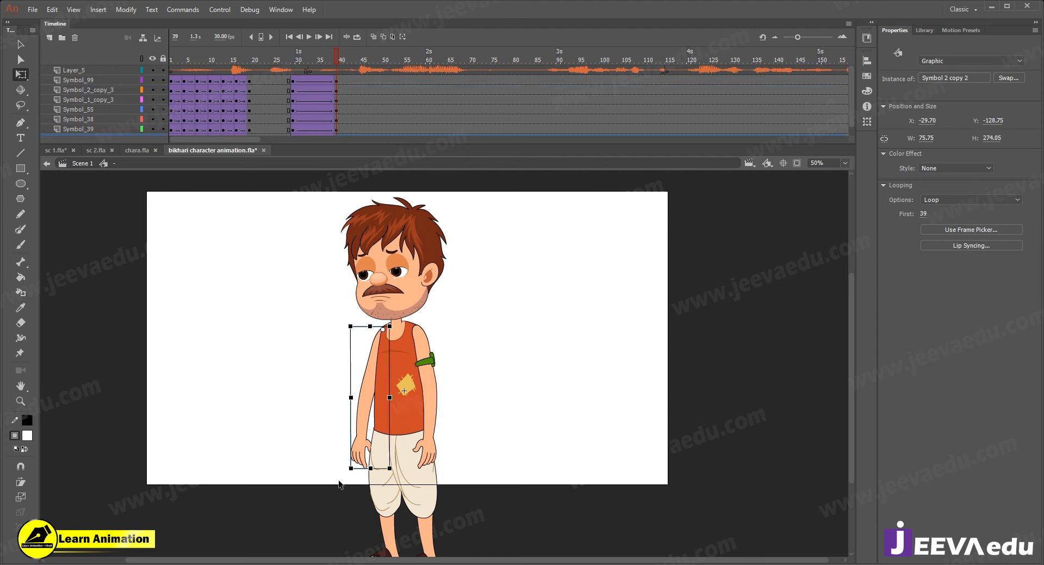
drag(351, 475, 365, 480)
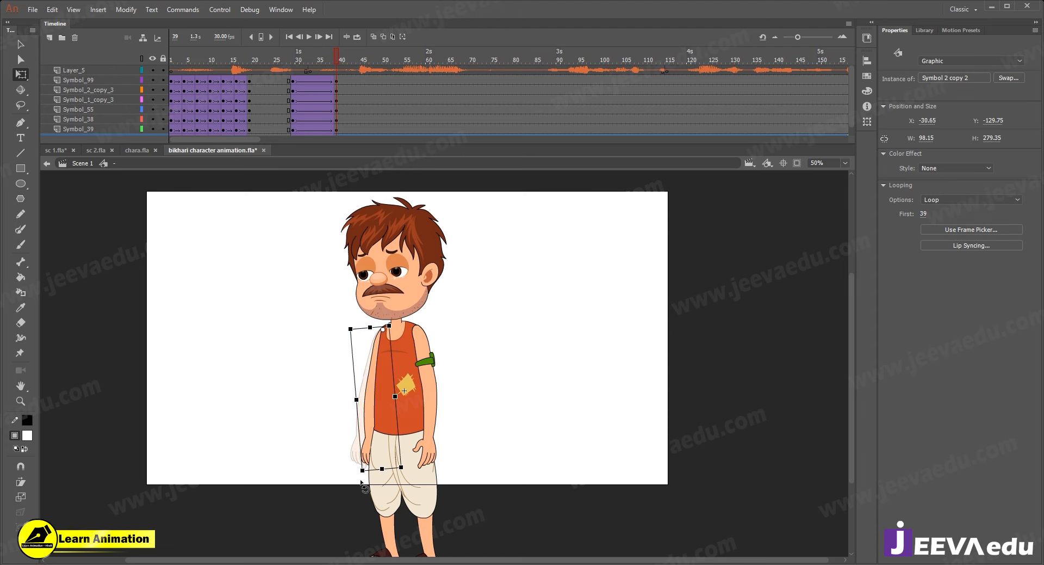
- Play the tweened body movement from around frame 30 to review the lean and arm swing
click(297, 60)
key(Return)
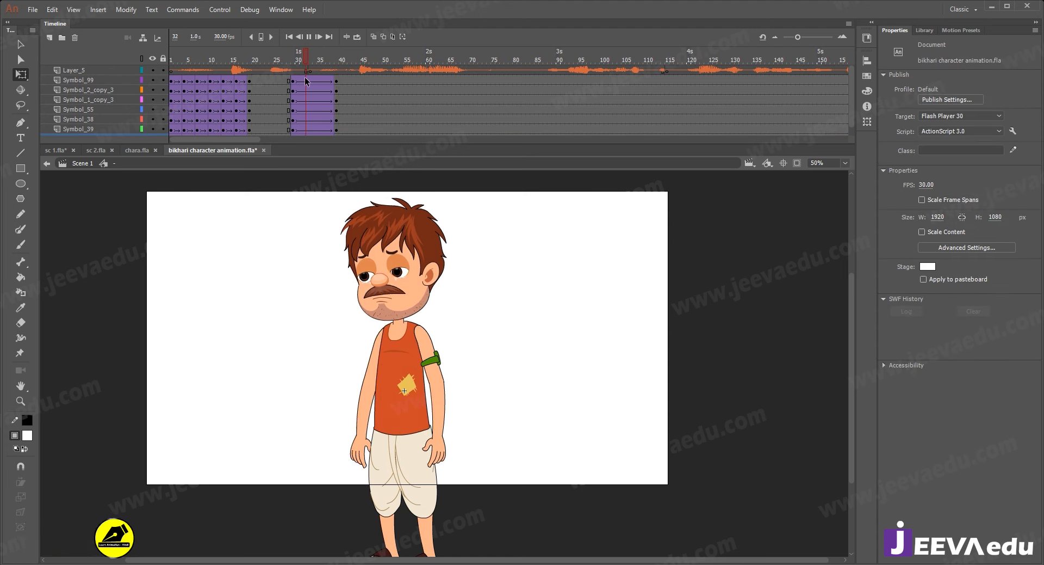
key(Return)
click(299, 67)
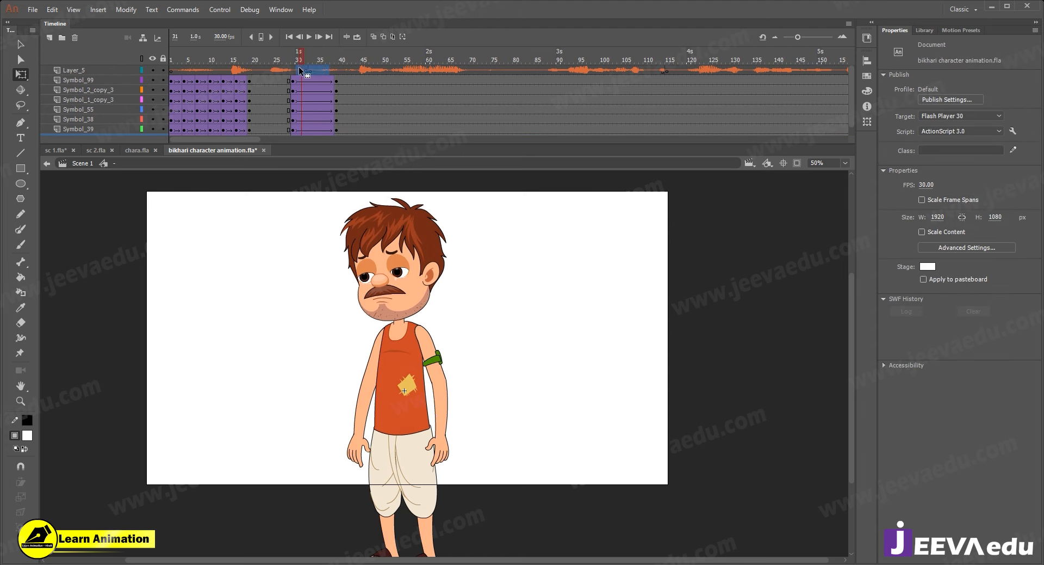
- Lean the upper body slightly further from the waist and fine-tune the head's tilt in the pose held from frame 39
key(Return)
key(Return)
drag(297, 228, 462, 377)
drag(394, 330, 400, 429)
drag(462, 197, 449, 225)
click(450, 225)
click(422, 228)
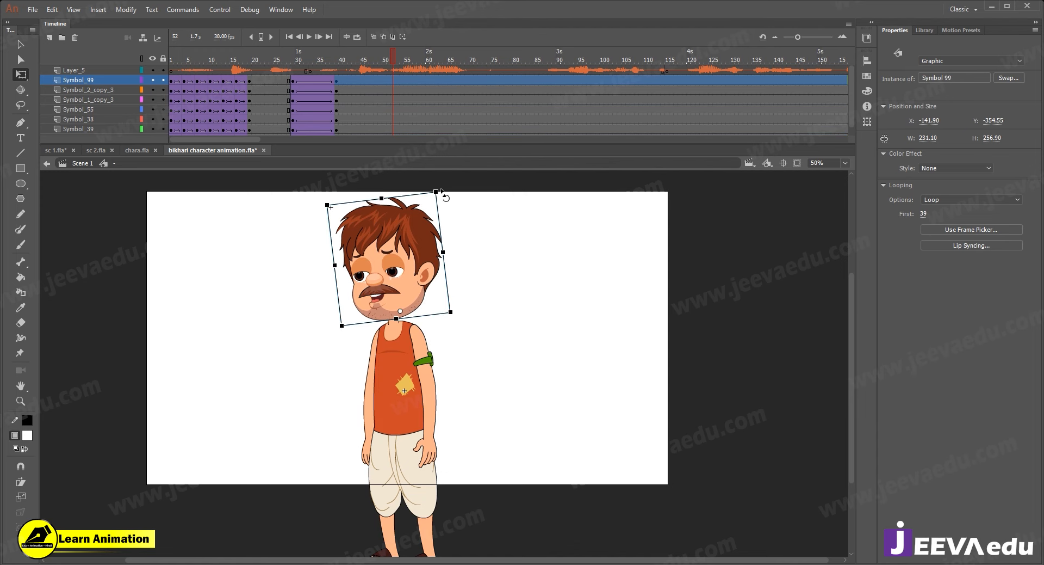
drag(442, 189, 447, 194)
- Play the animation from before frame 39 and again from the first frame to review the lean with the audio
drag(349, 54, 267, 92)
key(Return)
key(Return)
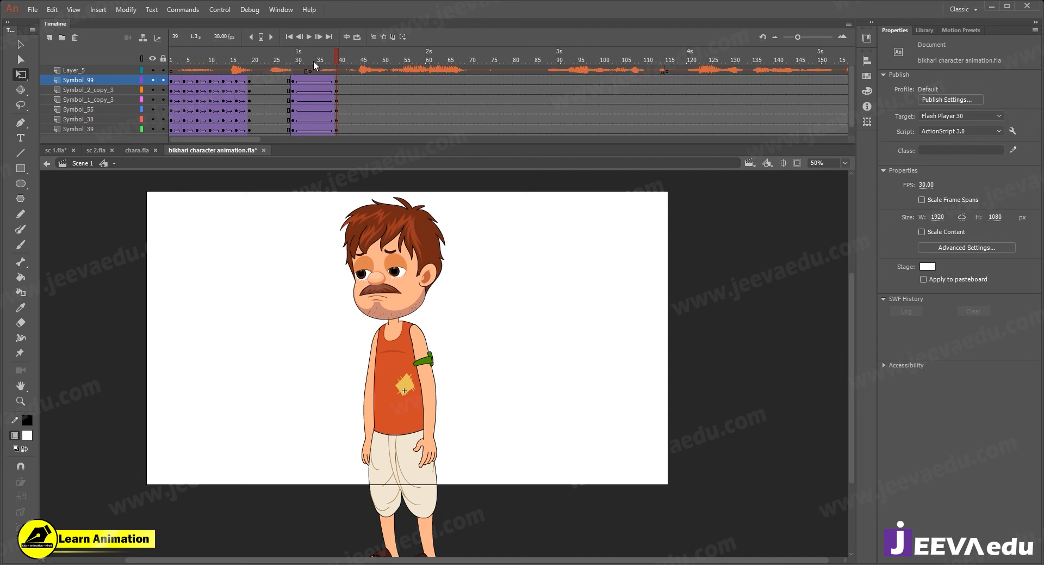
drag(313, 61, 280, 62)
key(Return)
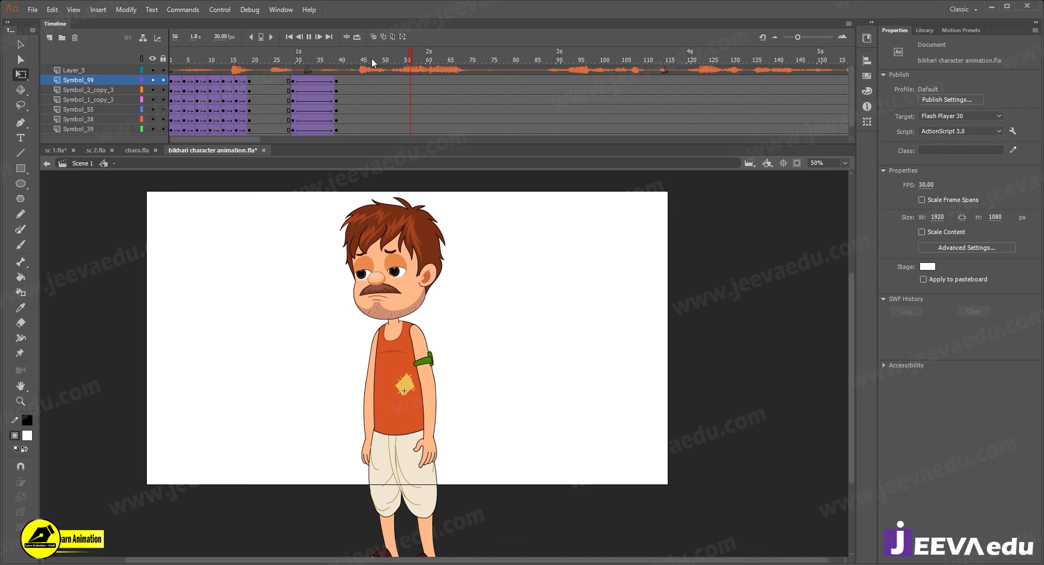
drag(372, 60, 114, 86)
key(Return)
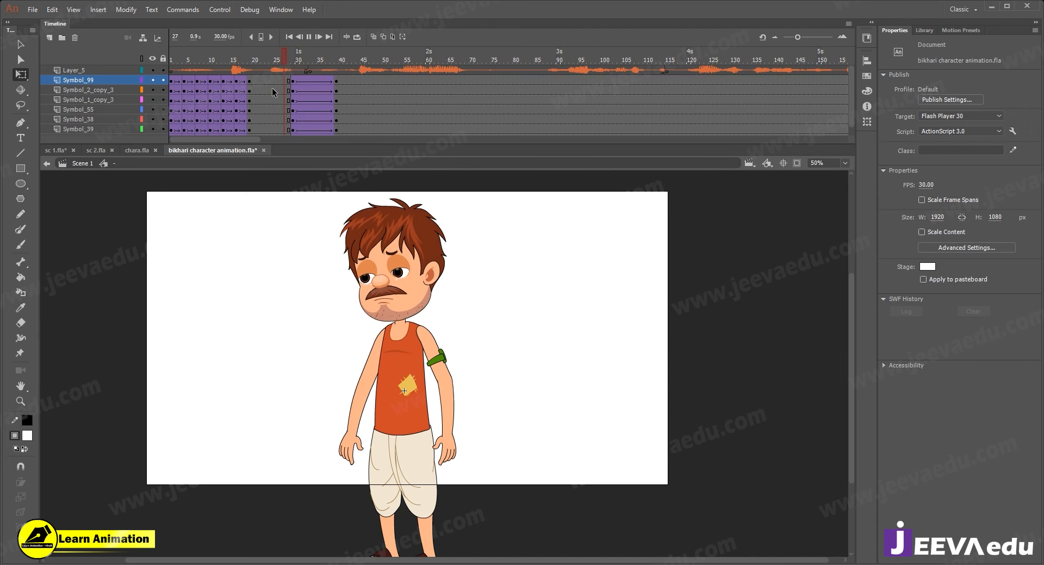
key(Return)
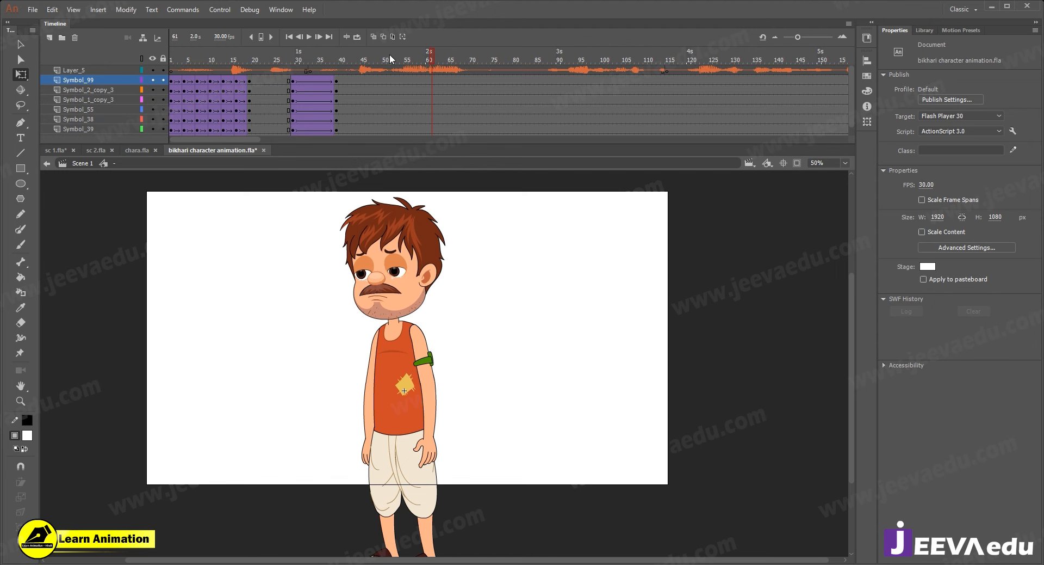
- Insert keyframes on all body-part layers at frames 51, 58 and 66
click(278, 80)
drag(395, 81, 393, 163)
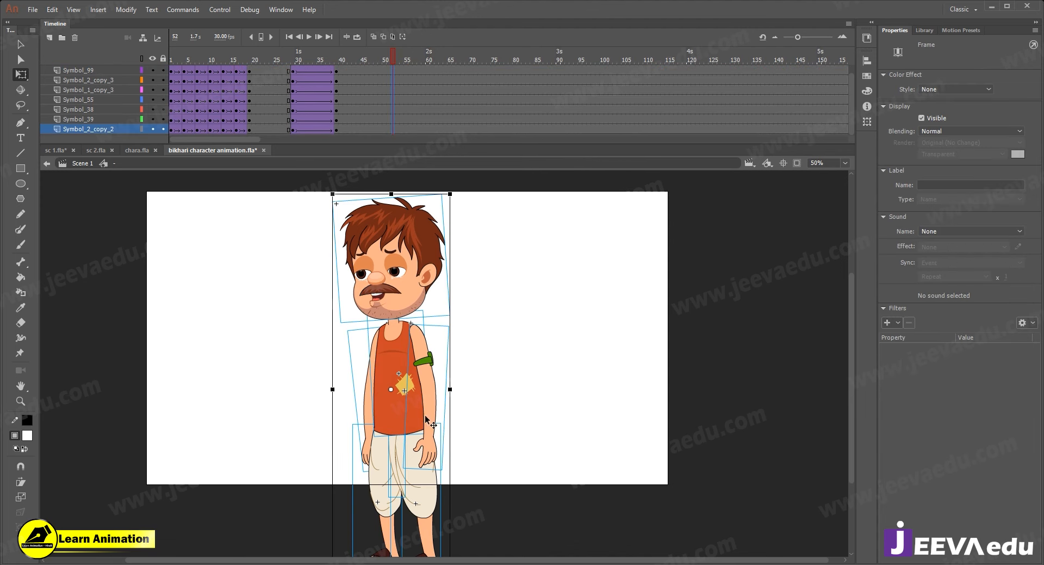
click(321, 396)
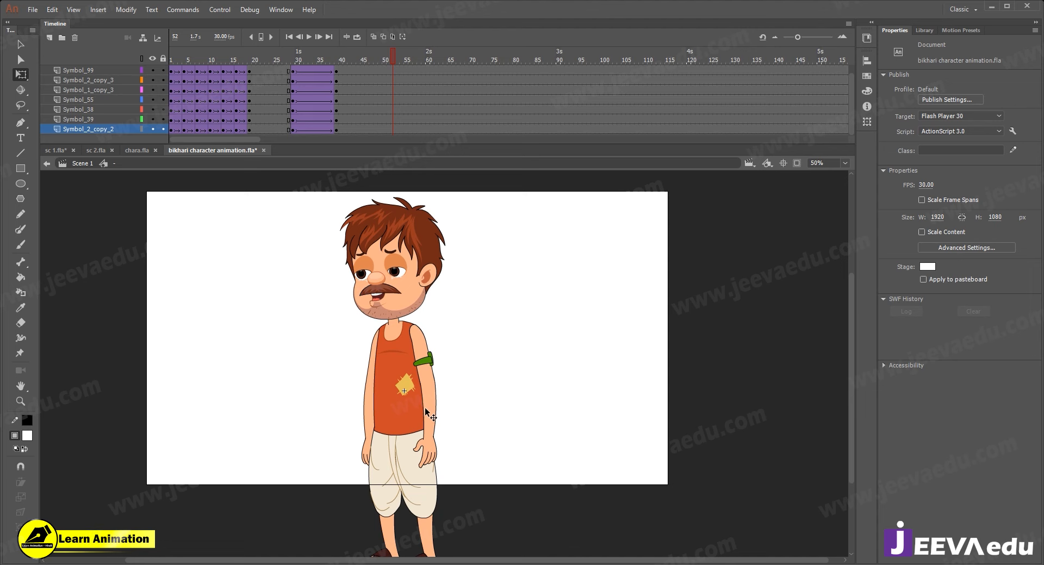
scroll(383, 52, up, 1)
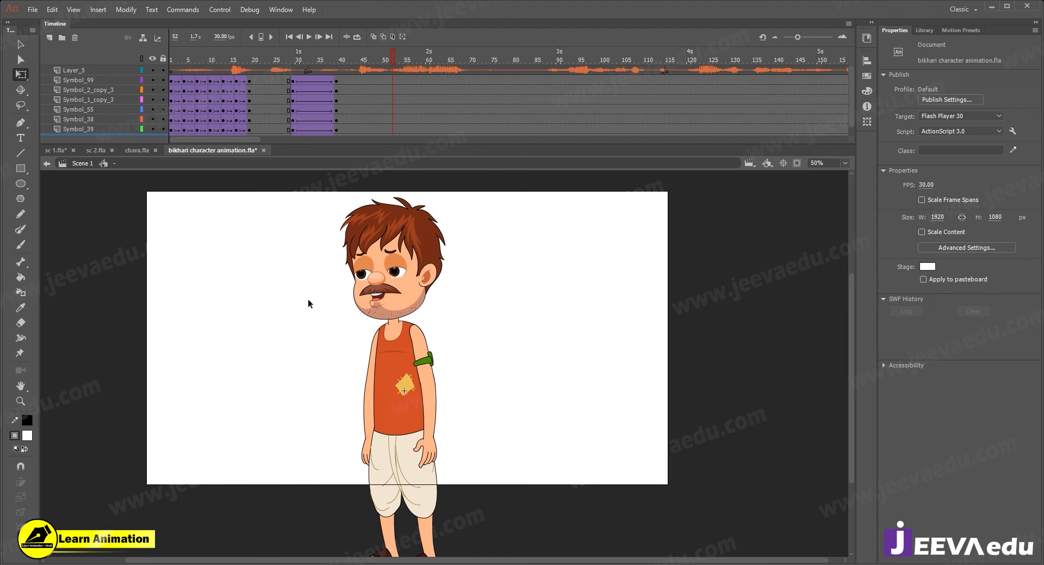
drag(386, 77, 387, 177)
key(F6)
scroll(413, 107, up, 1)
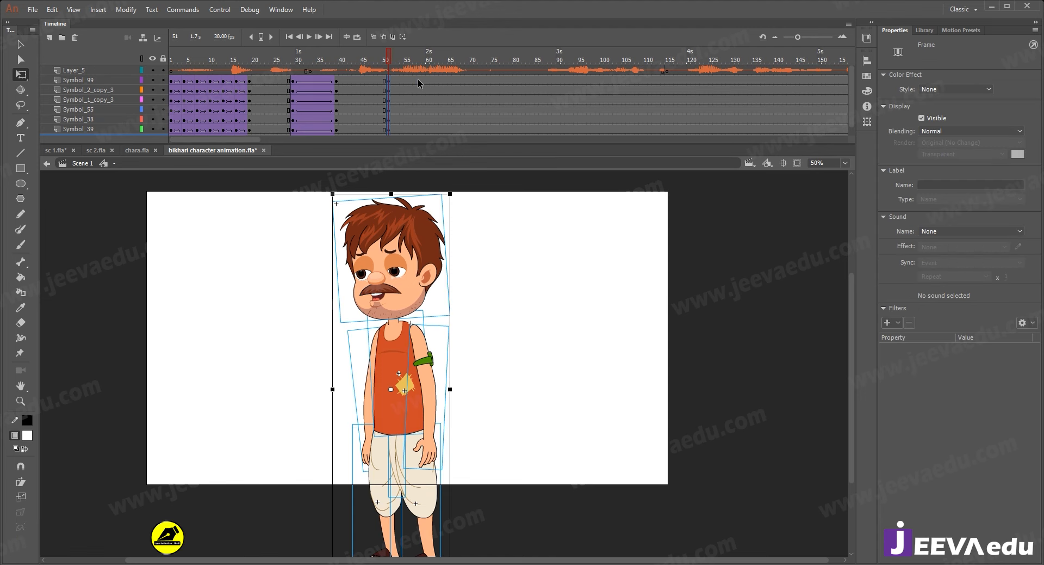
click(419, 135)
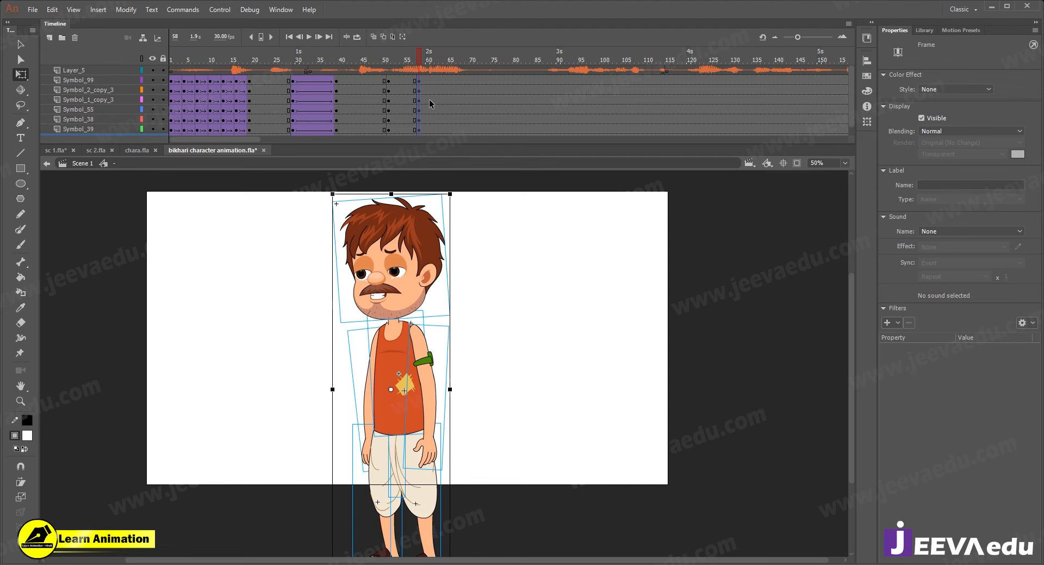
drag(453, 80, 455, 144)
key(F6)
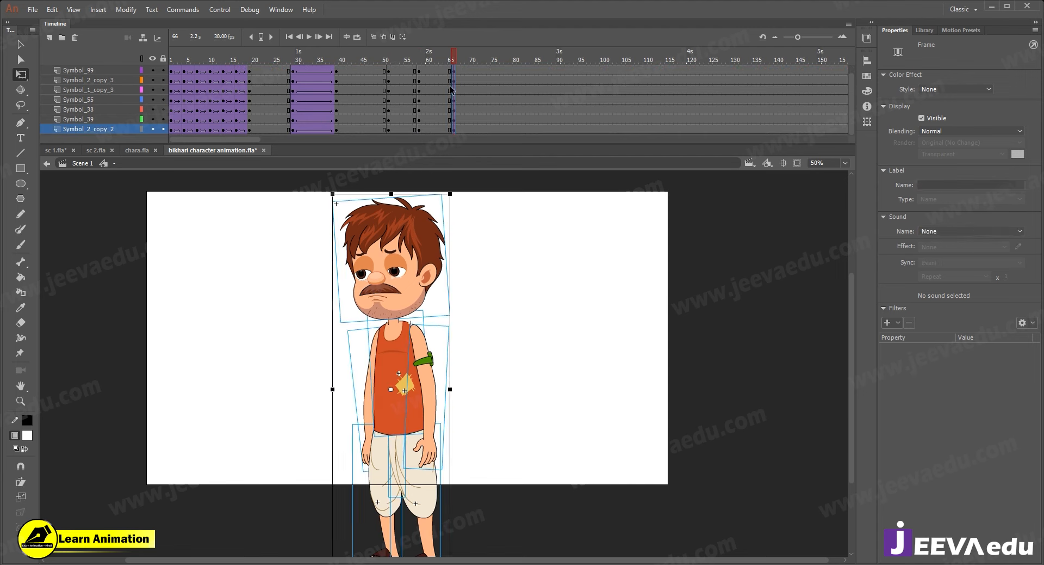
scroll(451, 90, up, 1)
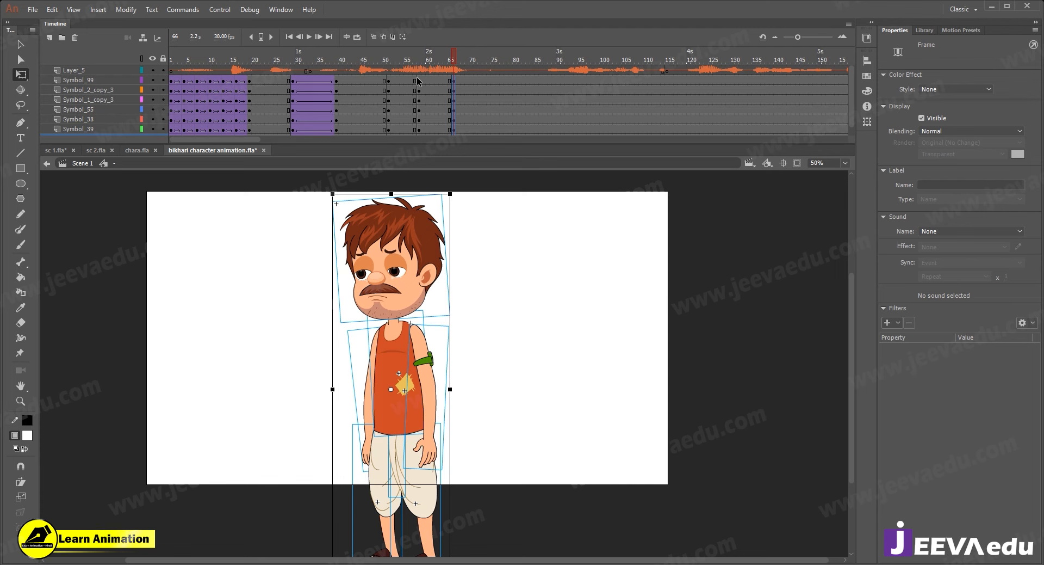
- Create classic tweens on all body layers between frames 51, 58 and 66, with the first span's ease set to -100
drag(403, 81, 427, 138)
right_click(420, 104)
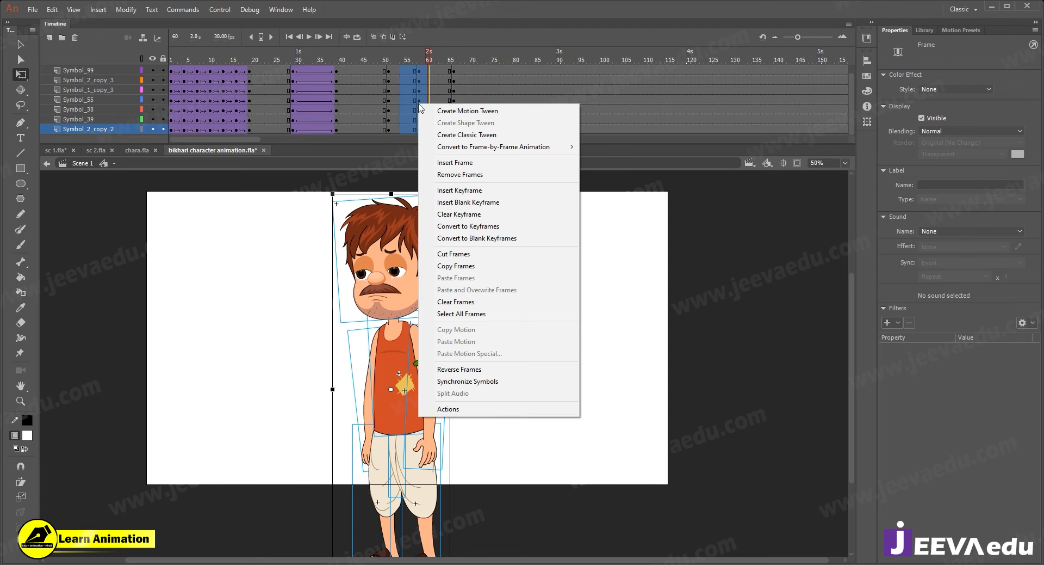
click(442, 134)
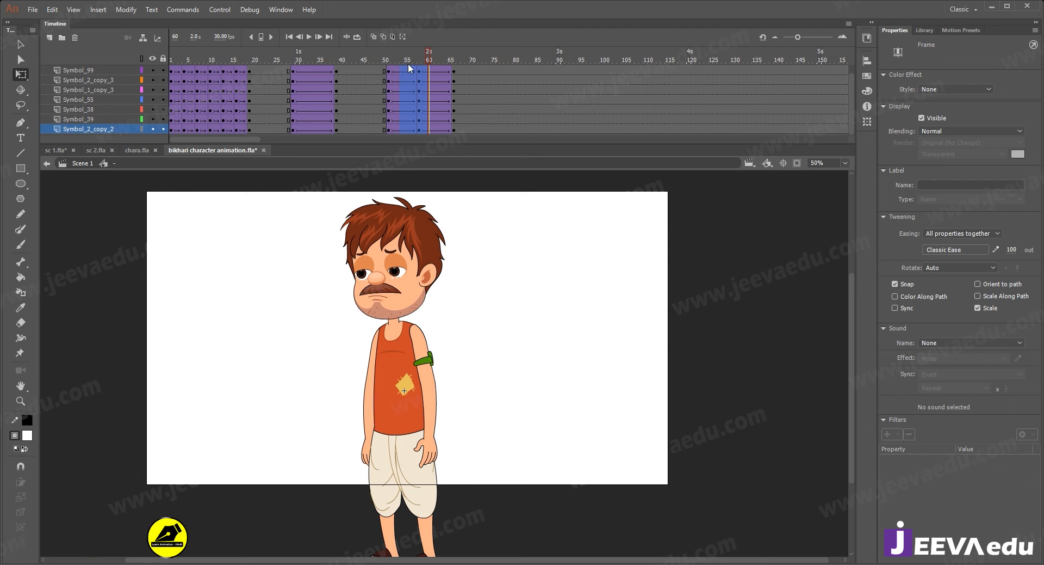
click(450, 93)
scroll(417, 82, up, 1)
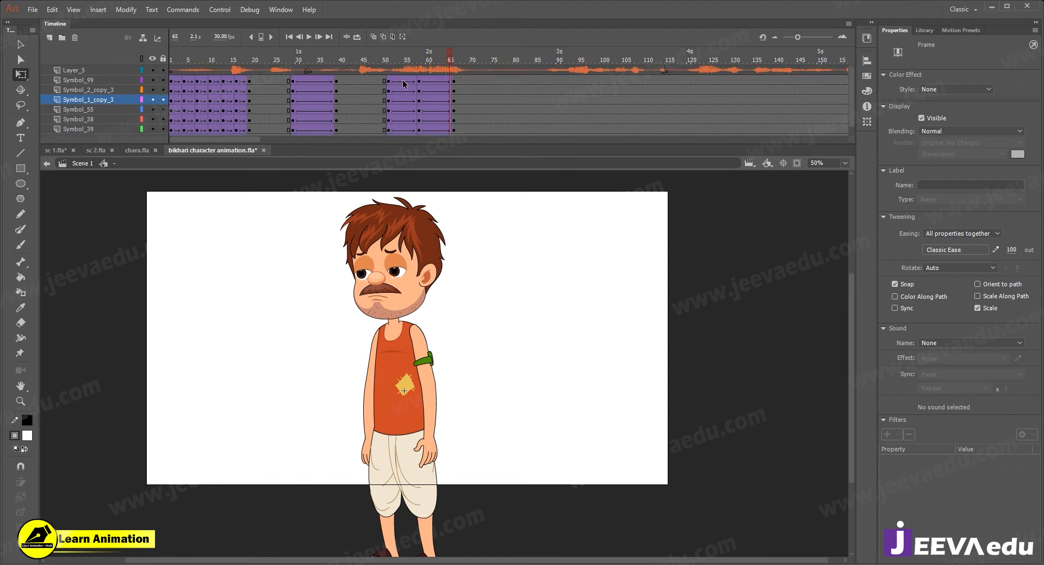
drag(405, 83, 406, 204)
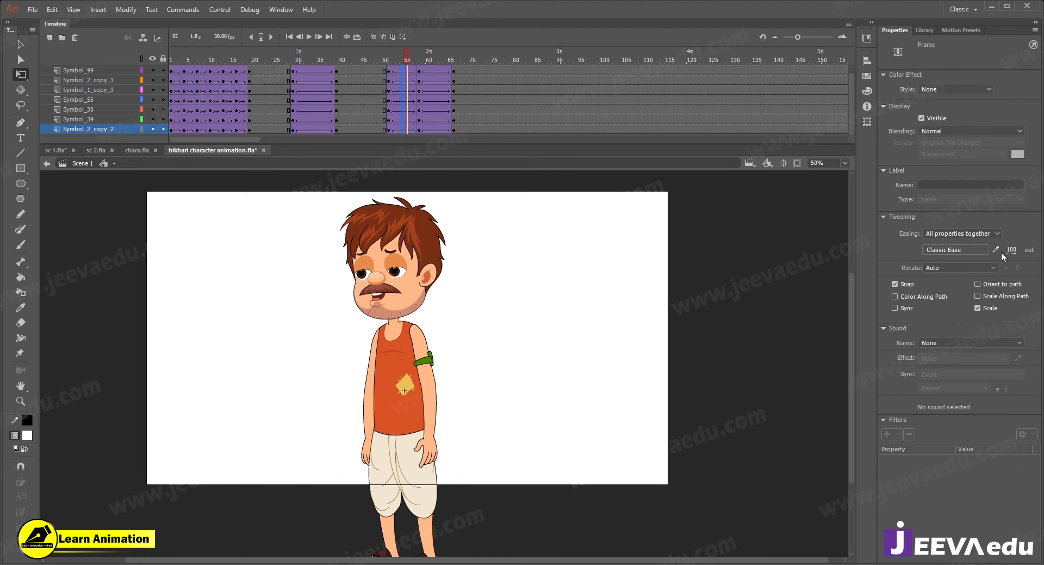
- At frame 58, squash the head, torso and arms together slightly downward from a pivot at the waist
click(417, 57)
key(v)
scroll(443, 329, up, 2)
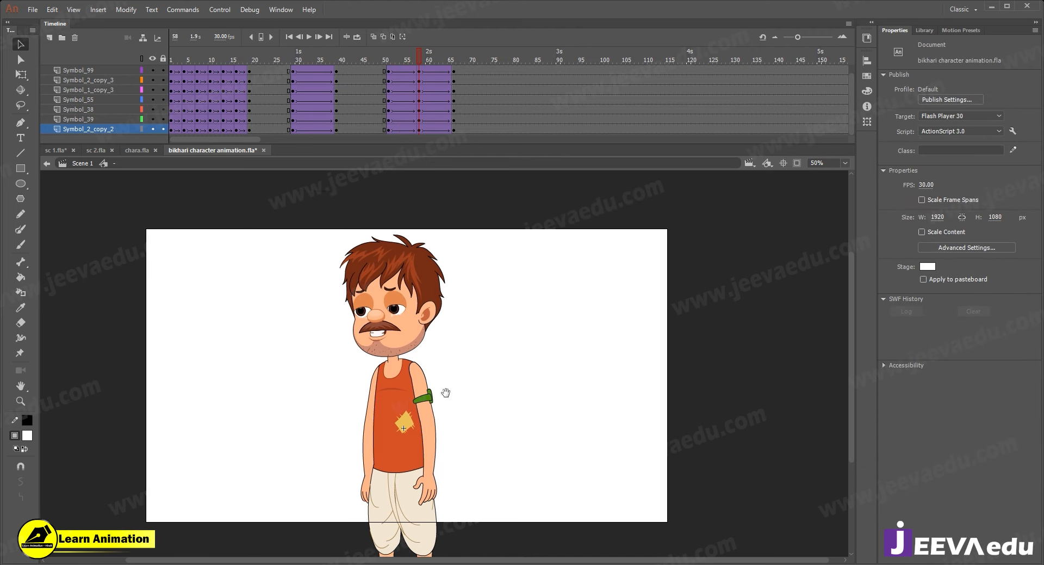
drag(299, 259, 490, 403)
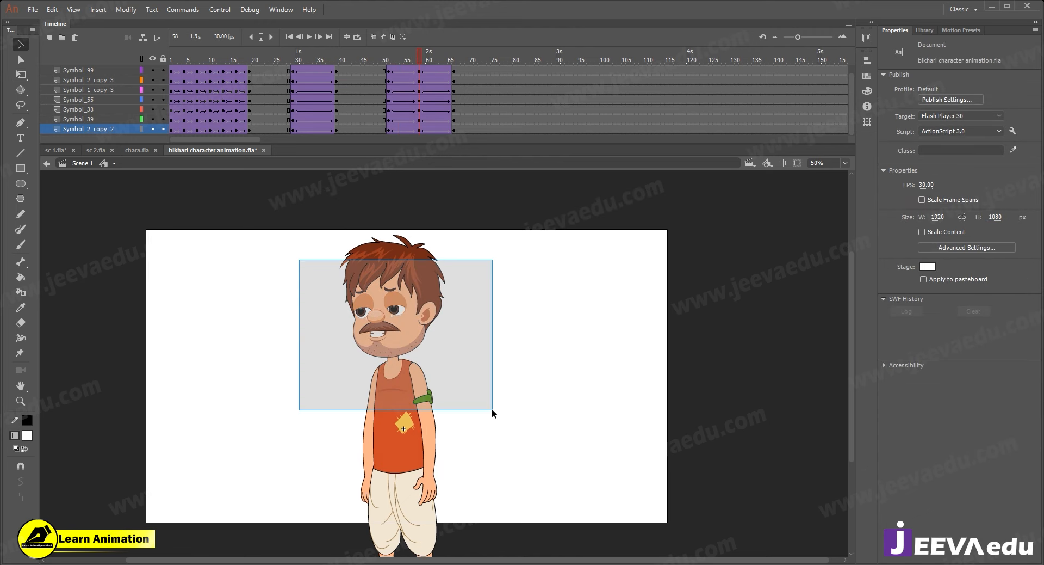
key(q)
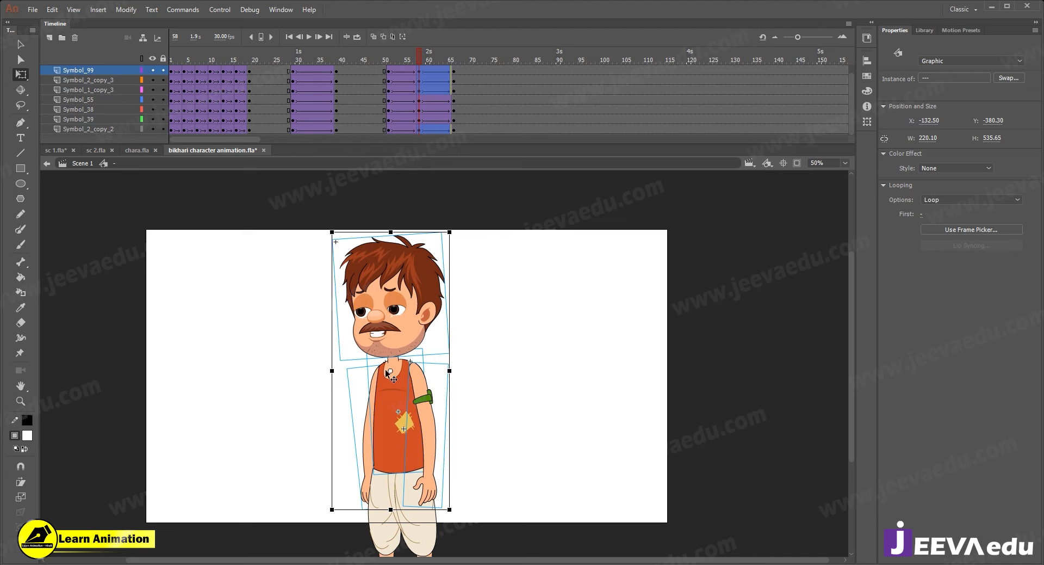
drag(389, 370, 397, 473)
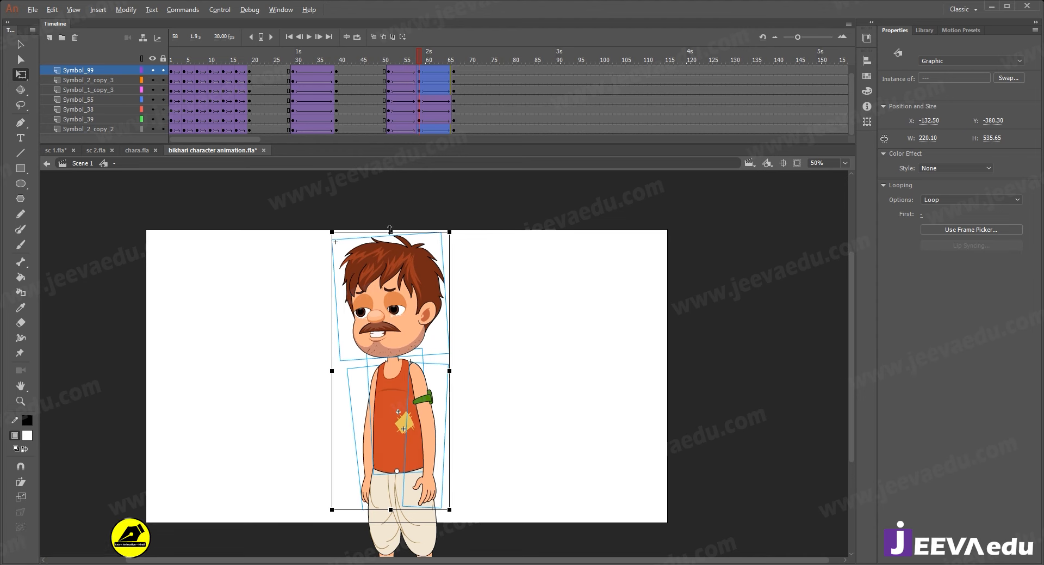
drag(391, 232, 390, 234)
click(398, 206)
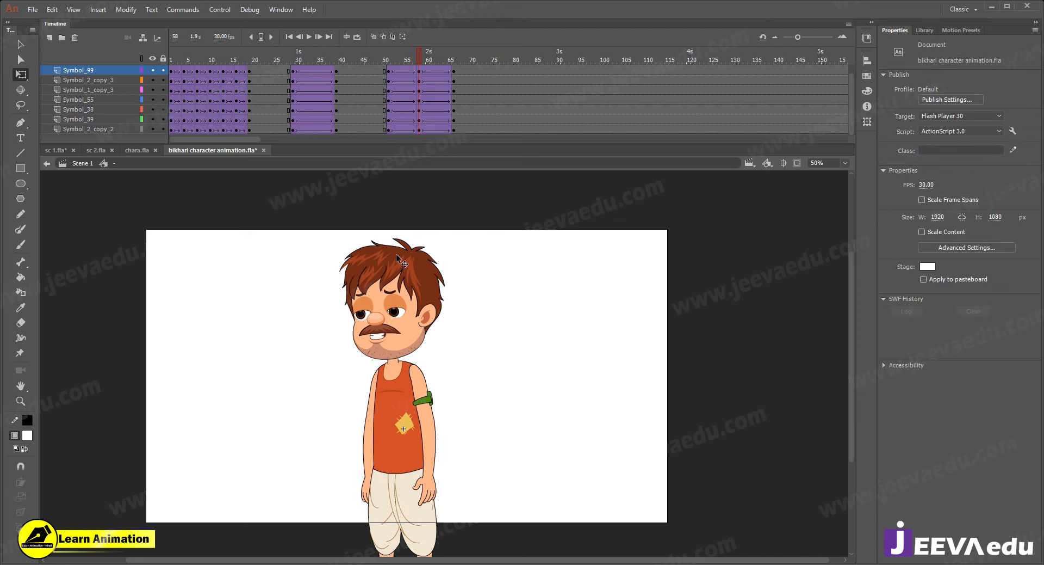
- Lower the head slightly at frame 58 and tilt it further forward
click(398, 281)
drag(406, 303, 406, 305)
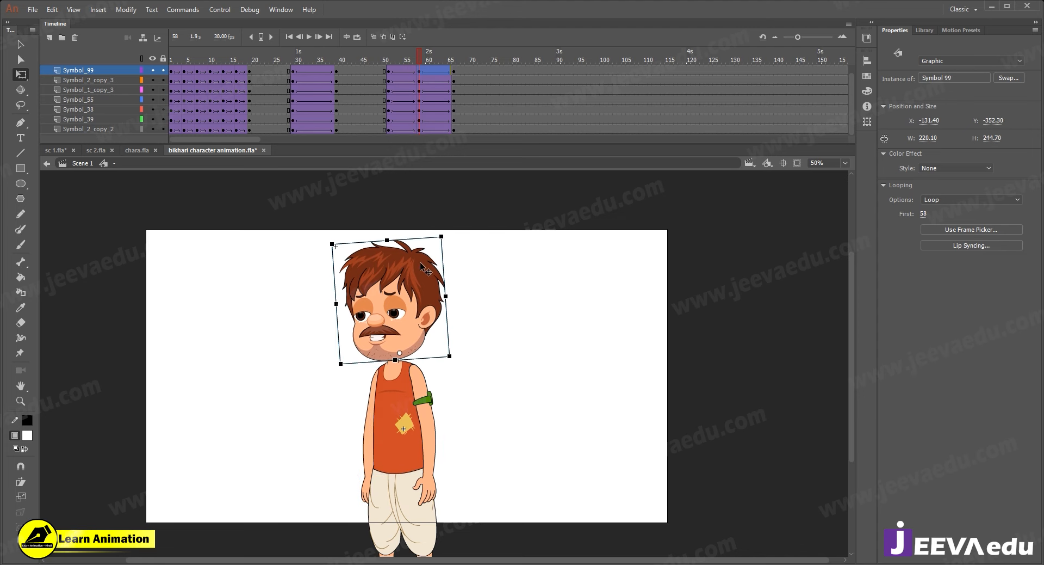
drag(451, 238, 448, 235)
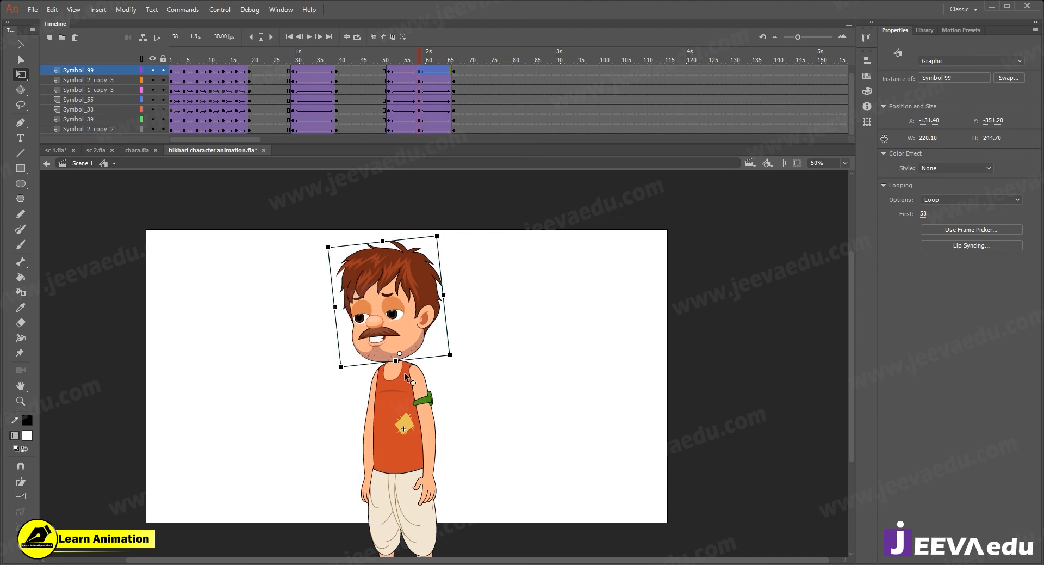
- Rotate both arms slightly outward from the shoulders at frame 58
click(363, 478)
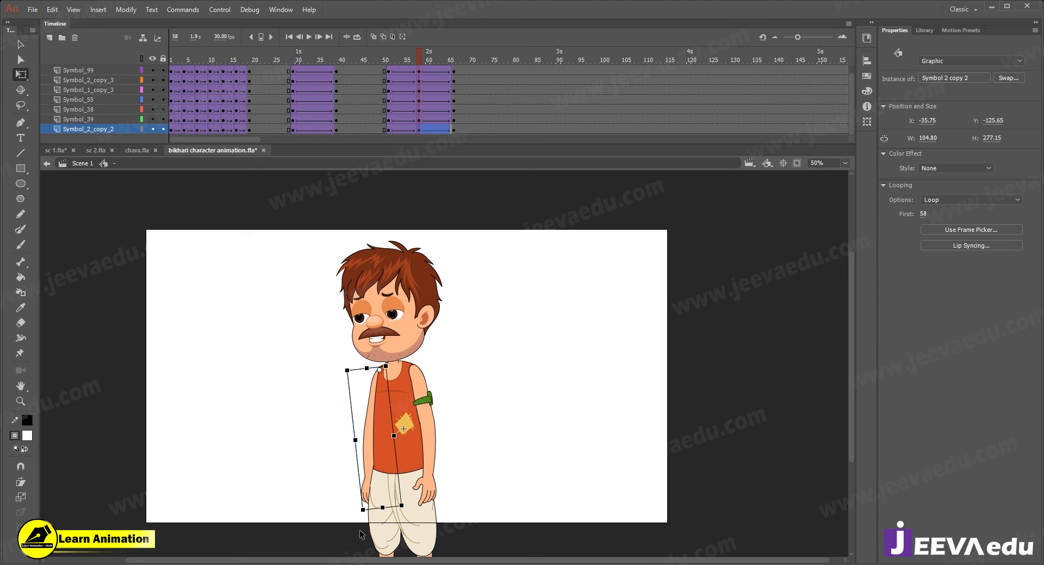
drag(364, 516, 359, 516)
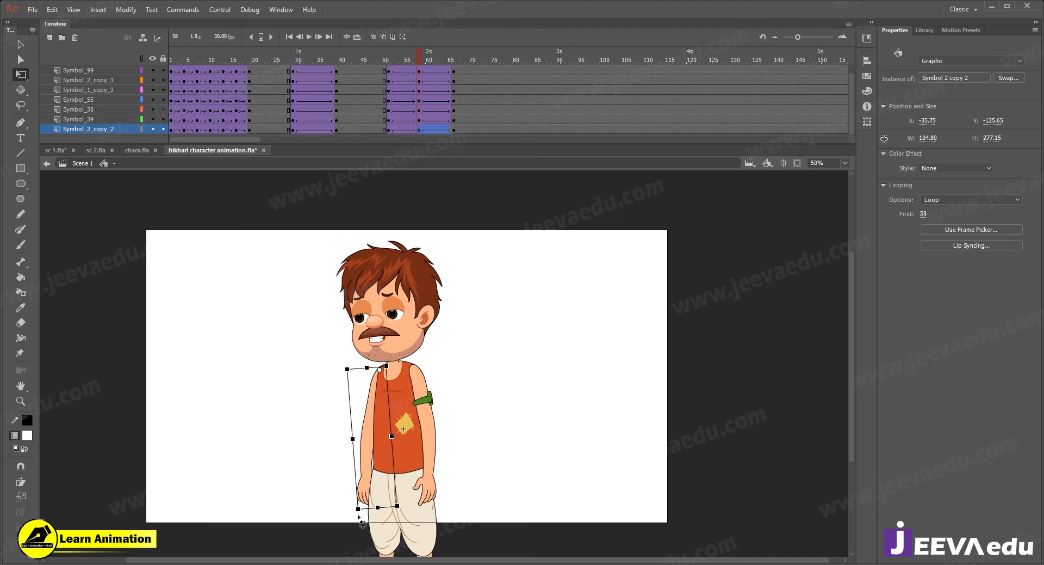
click(431, 465)
drag(452, 504, 455, 496)
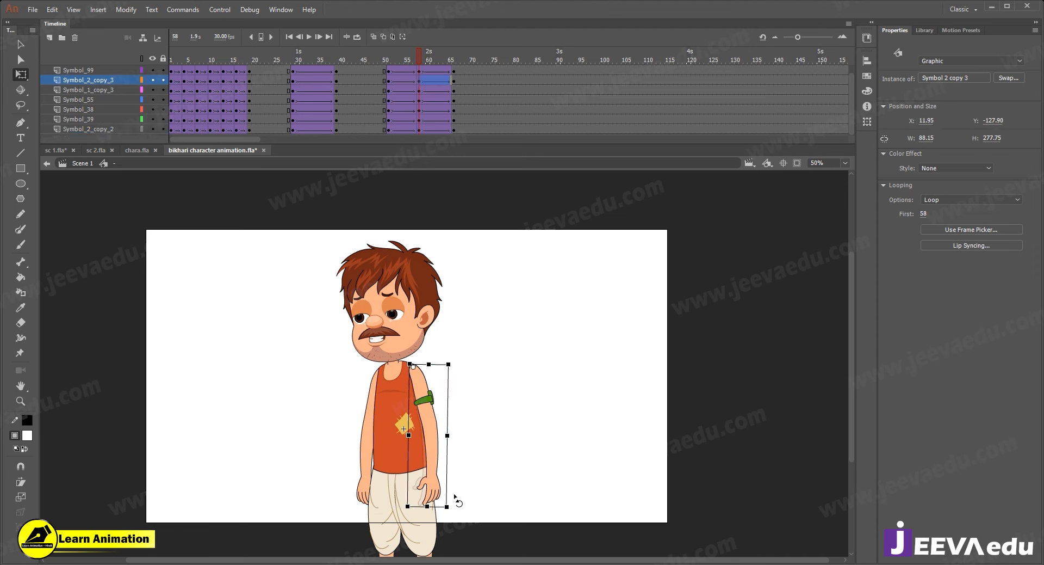
- Squash the whole upper body a little more toward the waist at frame 58 and scrub from frame 51 to check it
mouse_move(429, 62)
mouse_down()
mouse_move(393, 57)
mouse_move(452, 63)
mouse_move(419, 67)
mouse_up()
drag(293, 258, 471, 400)
drag(389, 373, 395, 475)
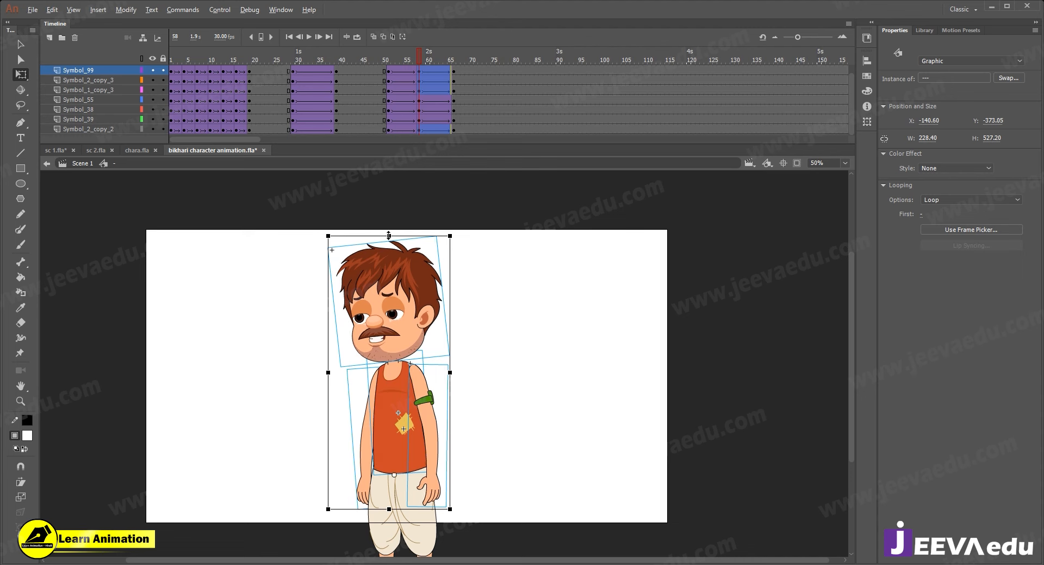
drag(389, 236, 389, 240)
key(Escape)
click(391, 268)
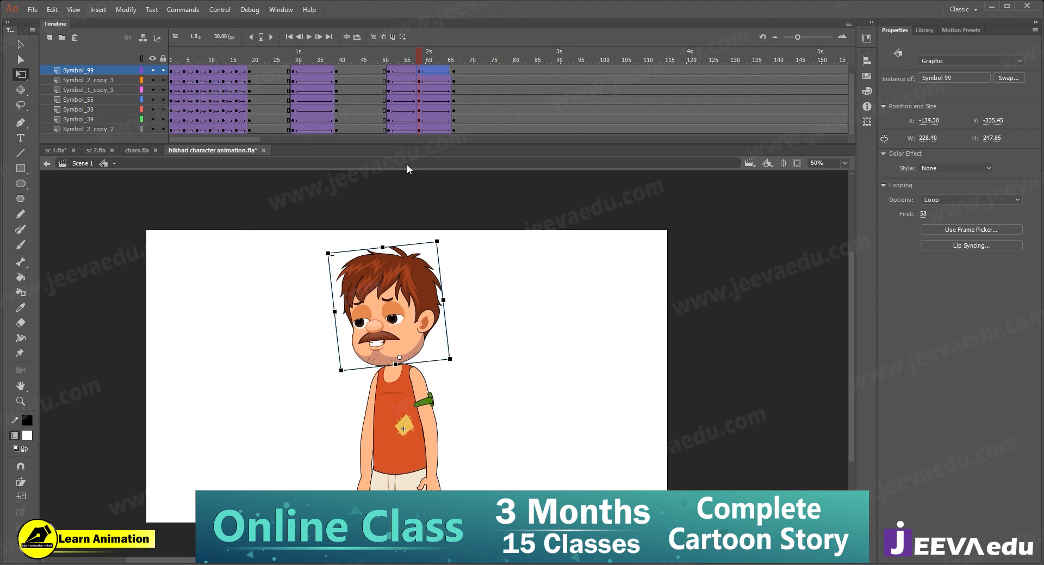
drag(385, 59, 424, 68)
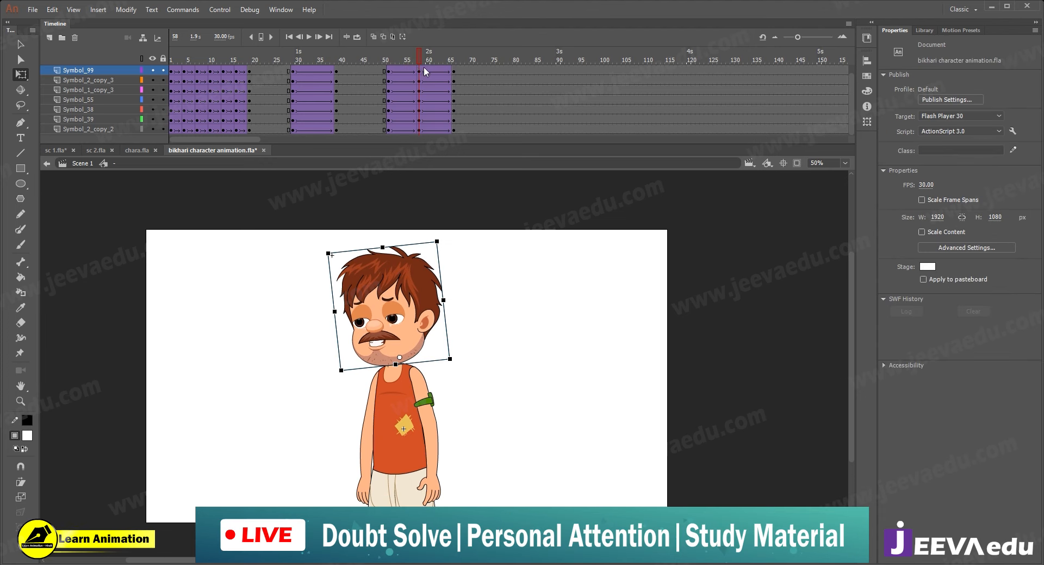
- Compare frames 51, 58 and 66, and insert keyframes at those frames on all facial layers inside the head symbol
click(388, 70)
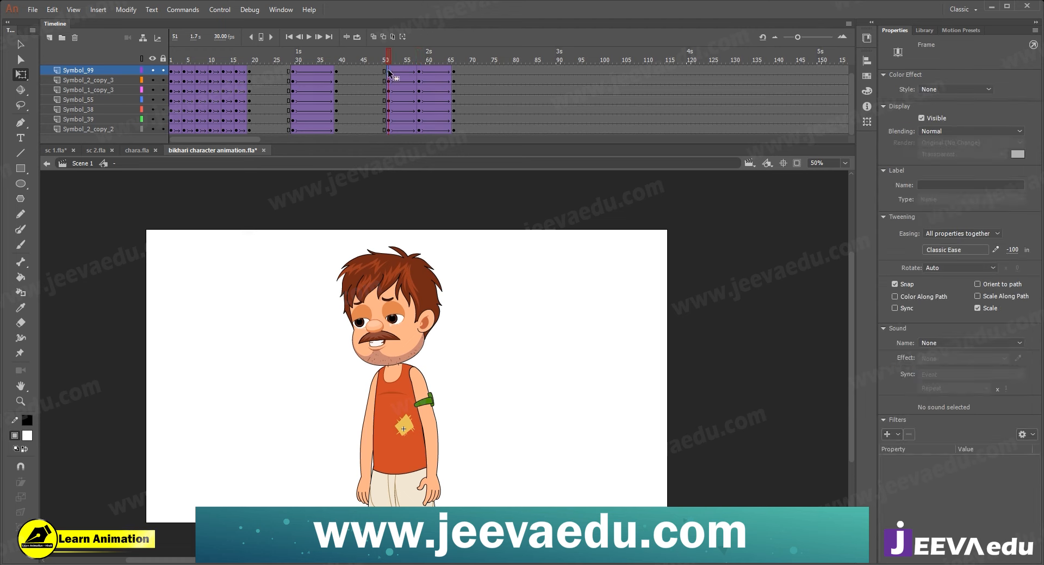
click(454, 71)
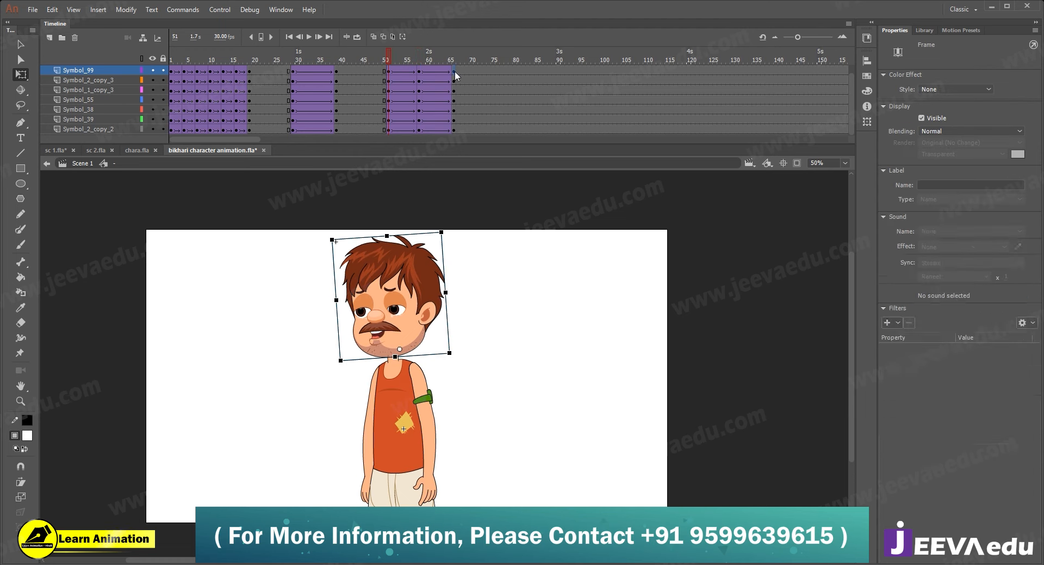
click(422, 72)
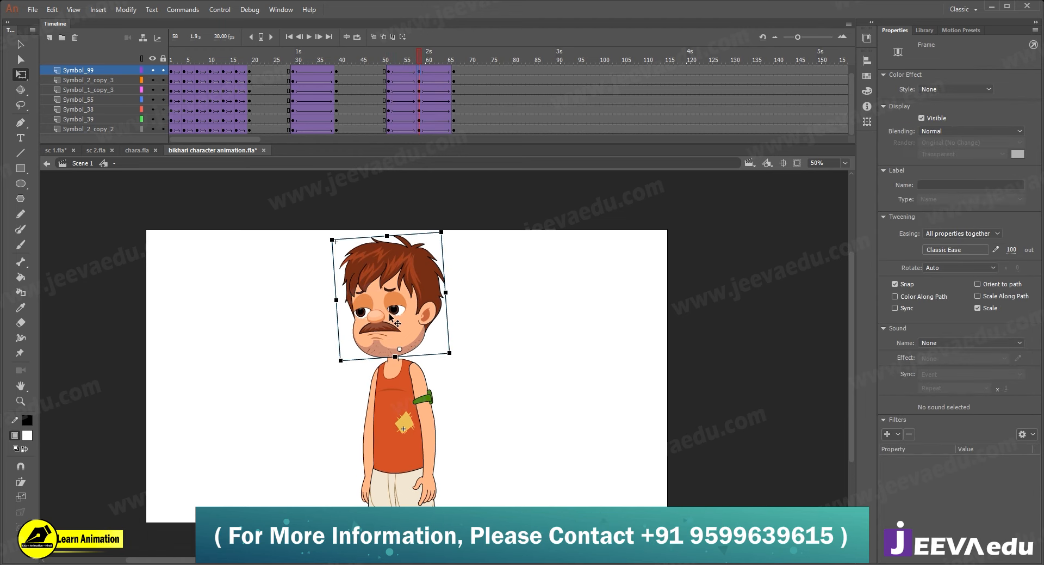
double_click(399, 288)
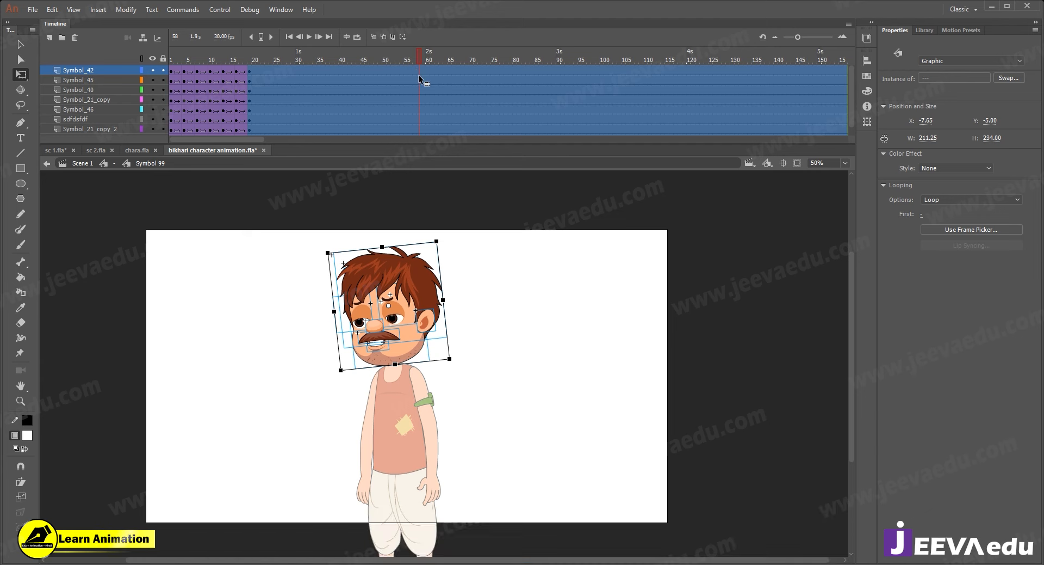
click(419, 72)
click(420, 80)
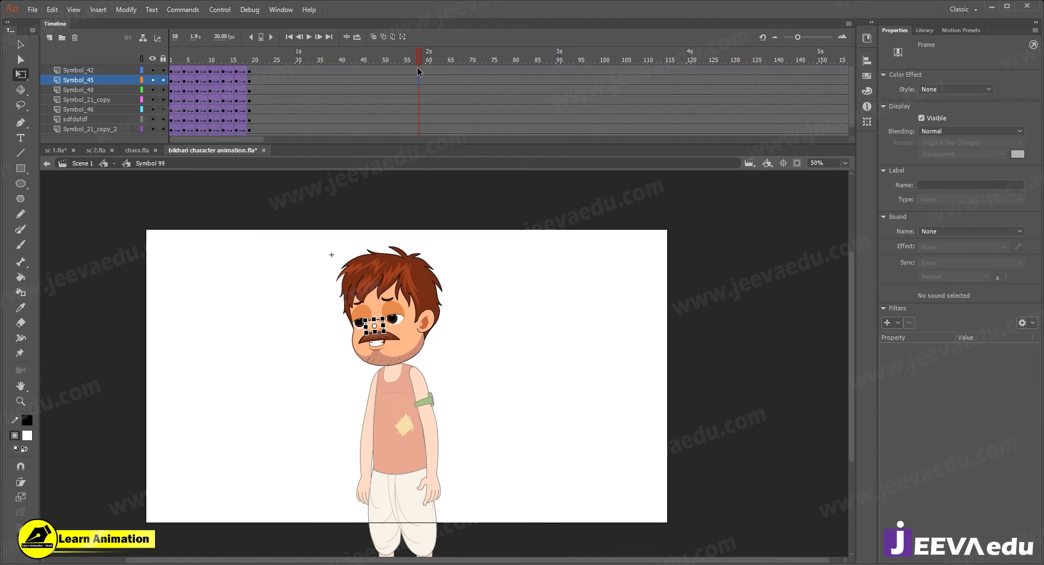
drag(419, 71, 419, 172)
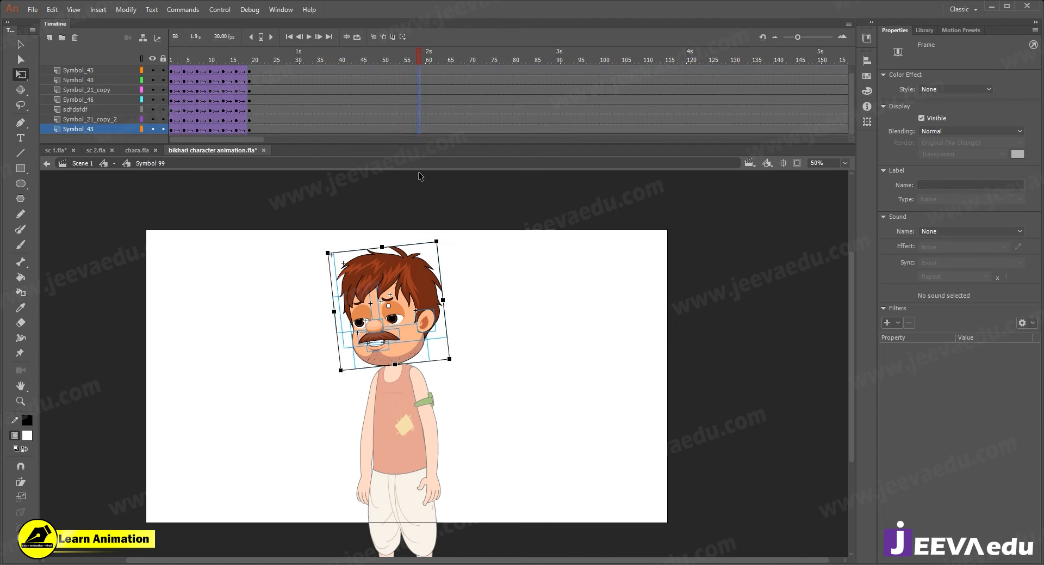
scroll(395, 82, up, 1)
drag(387, 69, 388, 135)
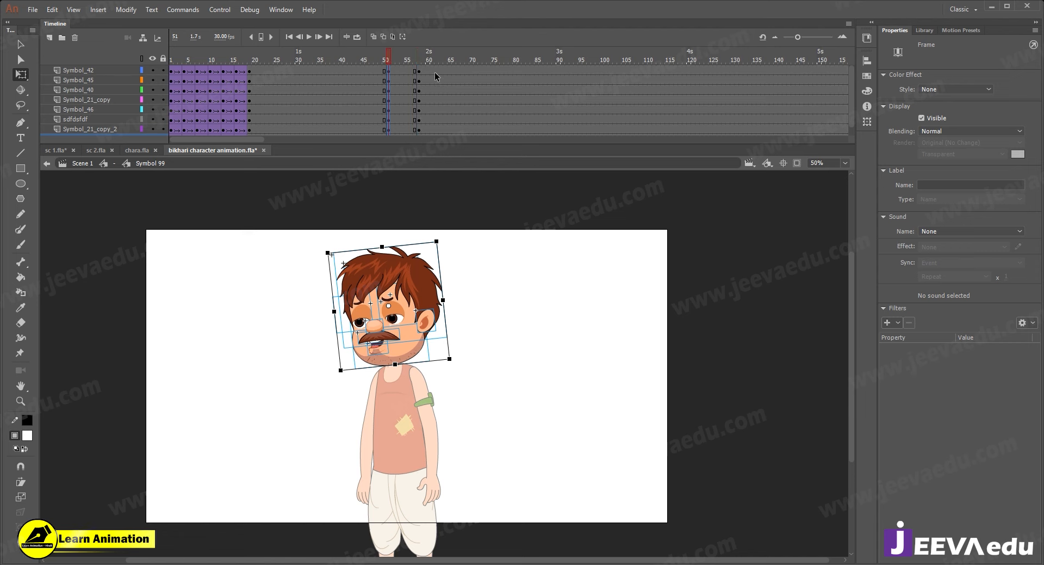
drag(454, 67, 456, 151)
key(F6)
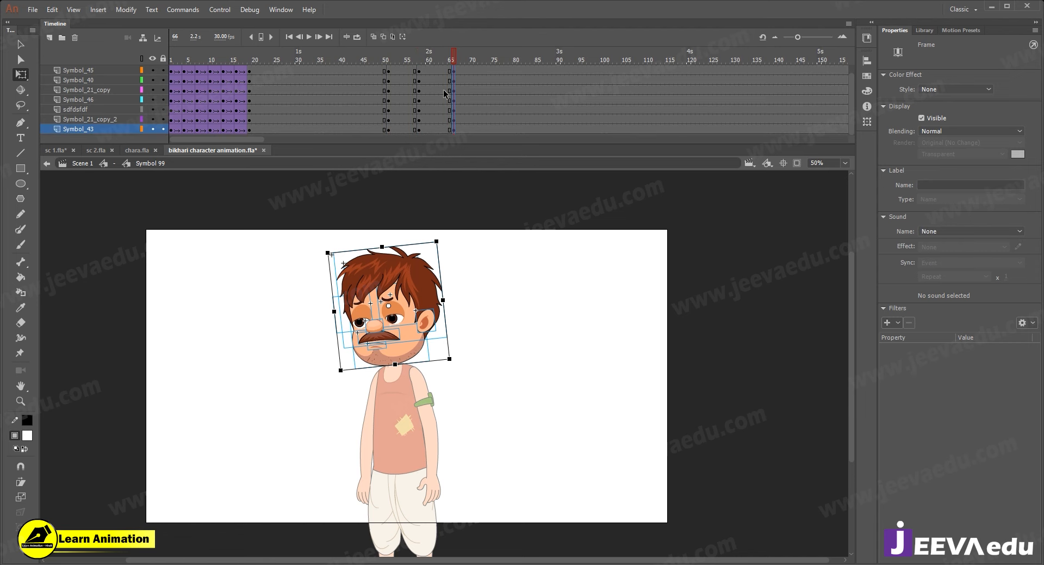
- Create classic tweens between the facial keyframes from frame 51 to 66 with an ease of 100 out
drag(405, 67, 429, 159)
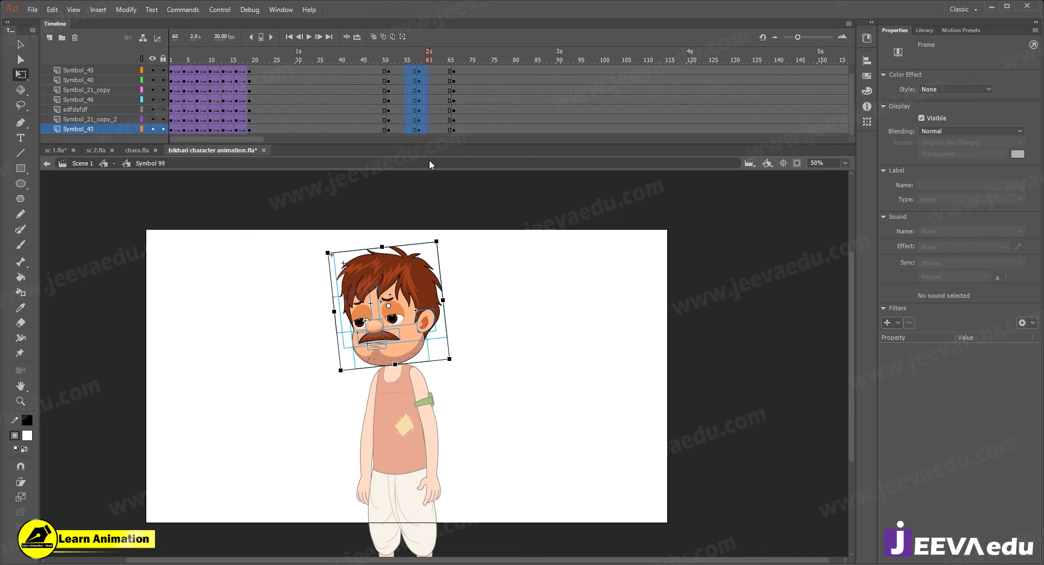
right_click(424, 130)
click(445, 135)
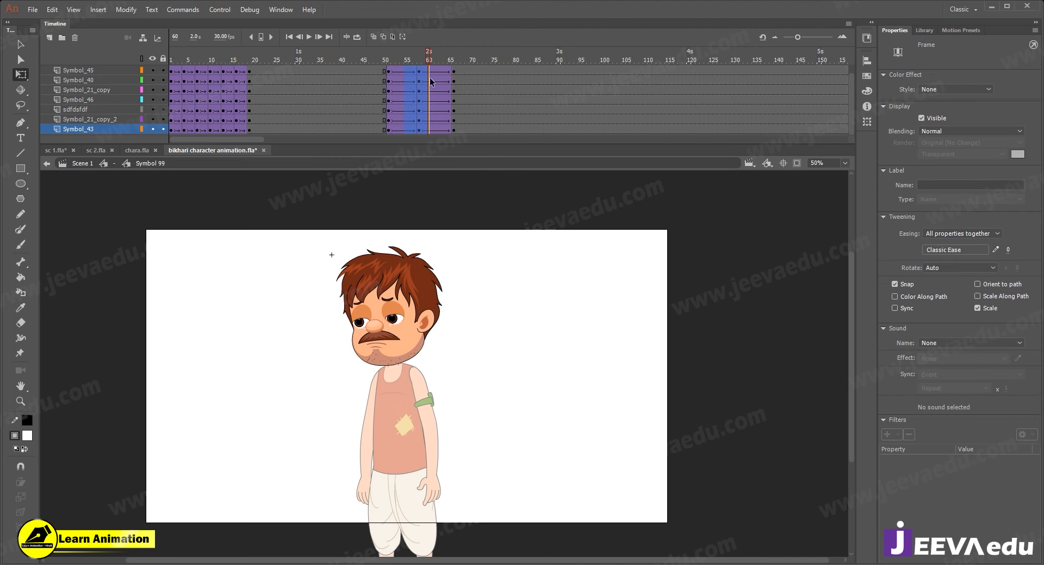
drag(1008, 249, 1043, 220)
scroll(490, 101, up, 1)
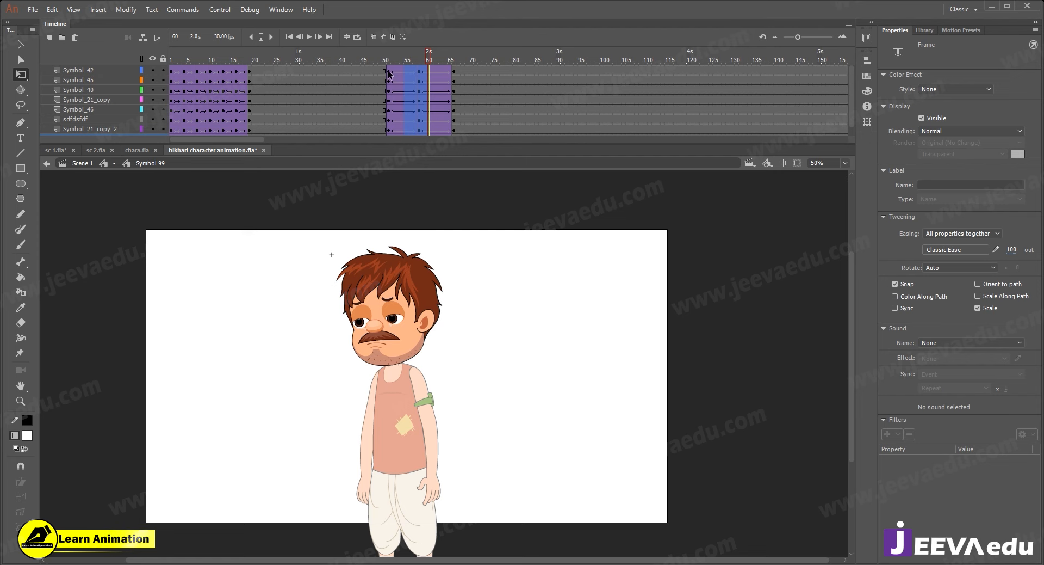
drag(409, 156, 455, 180)
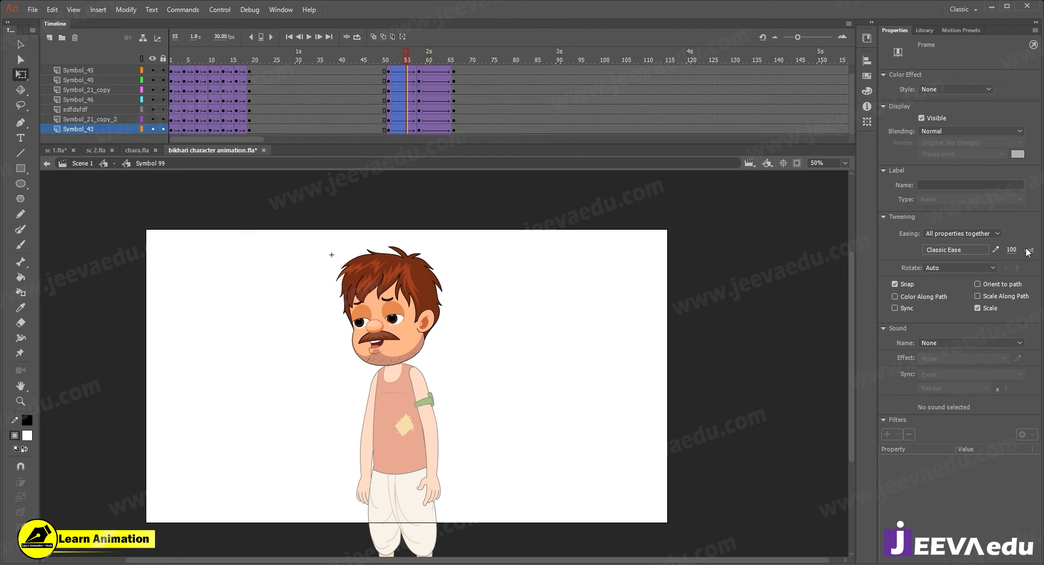
- At frame 58, shift the mouth, mustache, nose and both eyes together slightly down the face
click(417, 71)
click(418, 70)
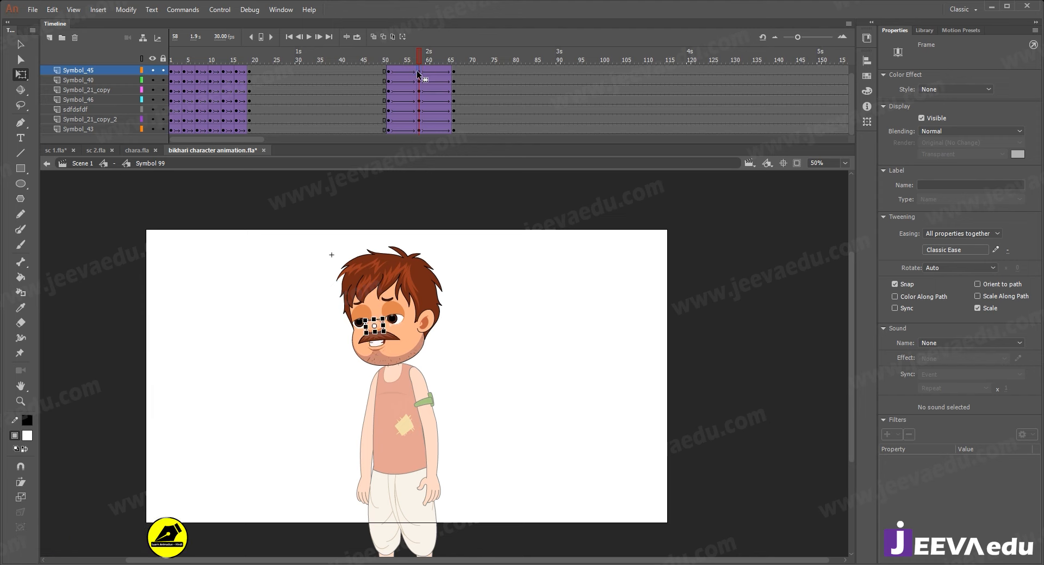
ctrl+click(400, 365)
drag(420, 349, 417, 419)
key(v)
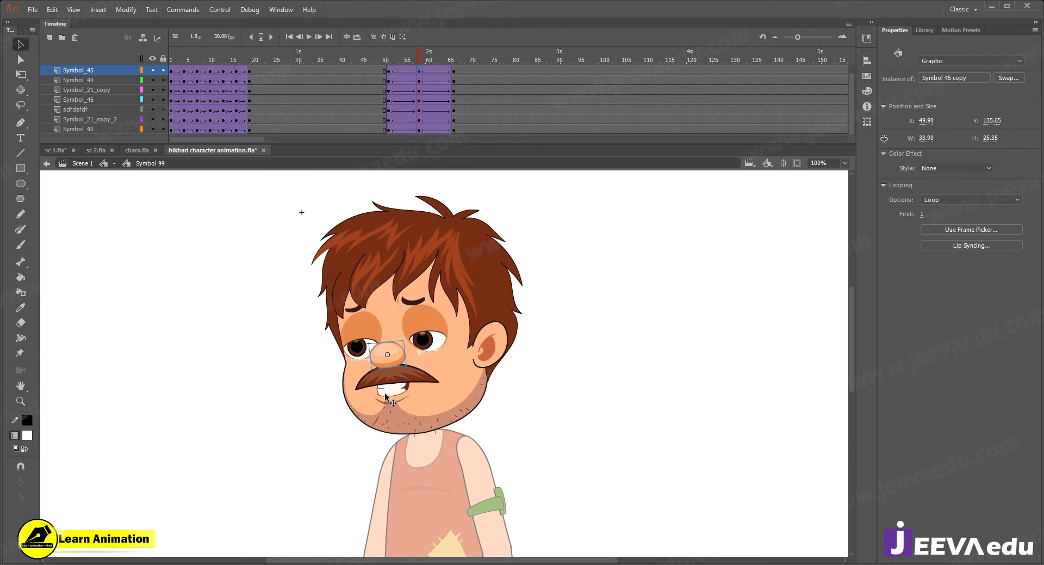
click(386, 394)
shift+click(399, 378)
shift+click(385, 354)
shift+click(361, 329)
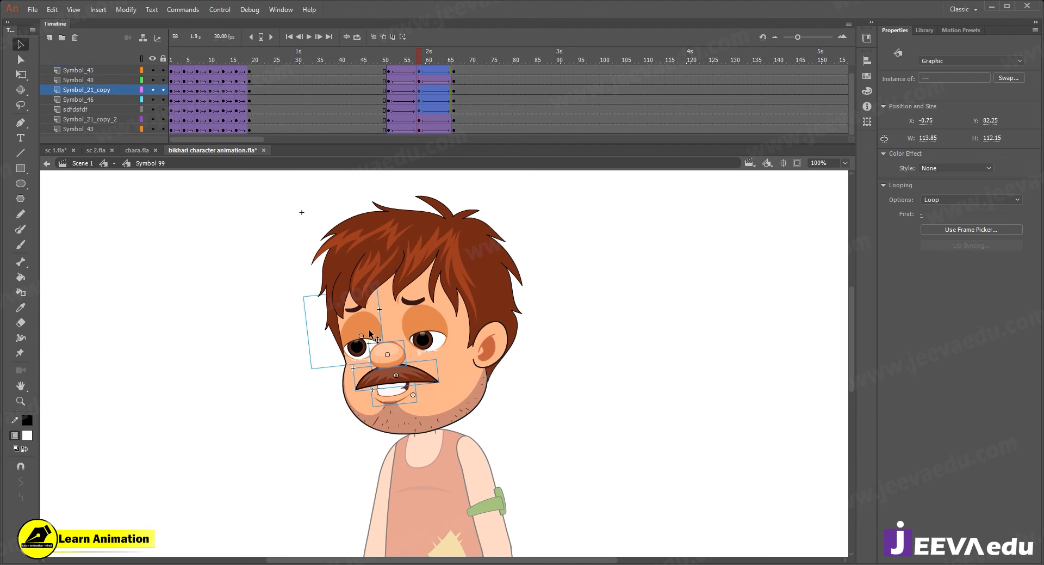
shift+click(416, 333)
key(Down)
key(Down)
key(Down)
key(Down)
key(Down)
key(Down)
key(Down)
key(Down)
key(Down)
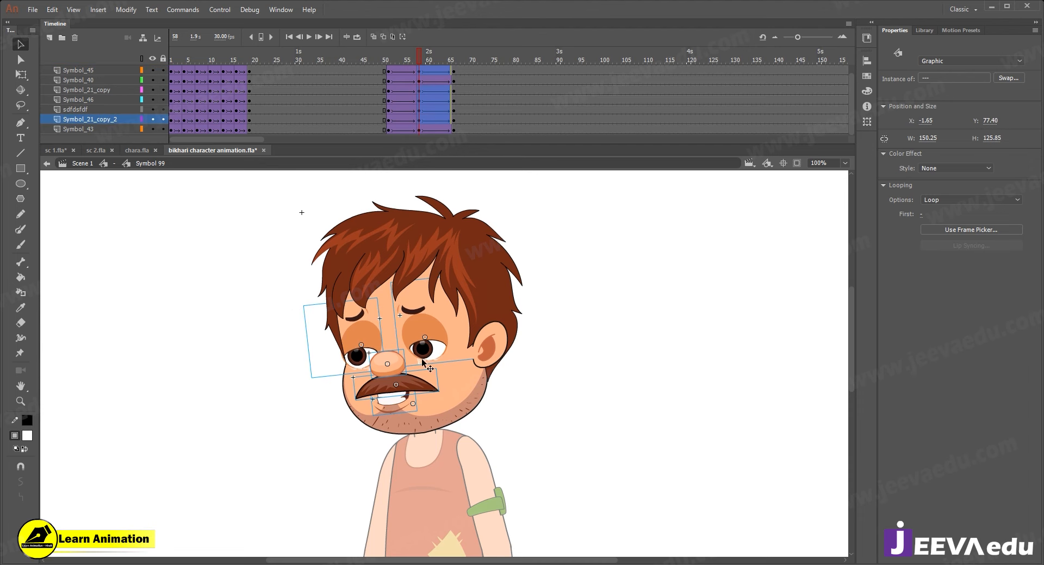
- Raise the ear slightly at frame 58, check the motion and return to the full-body timeline
click(488, 343)
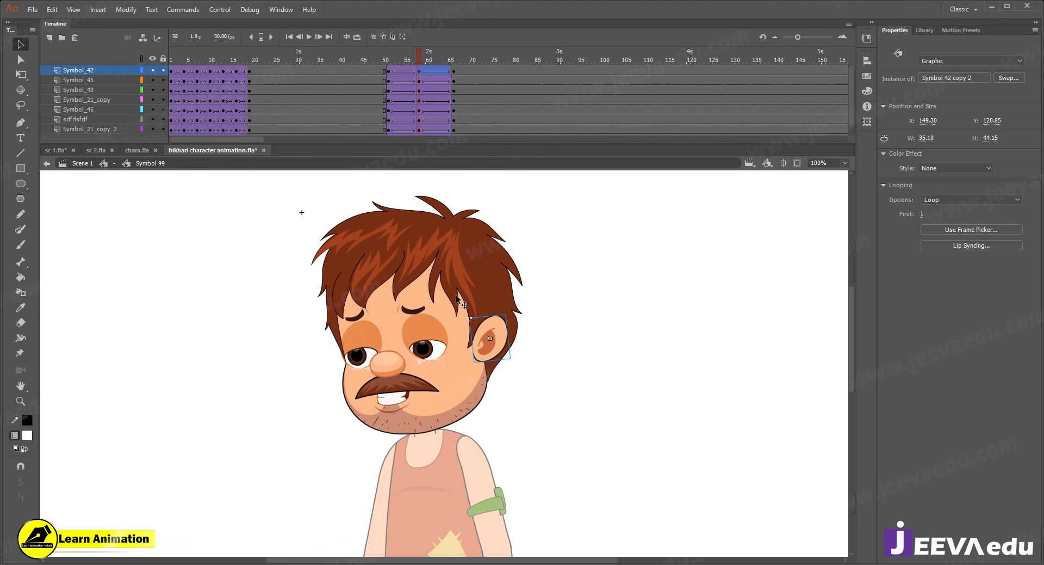
drag(422, 59, 419, 81)
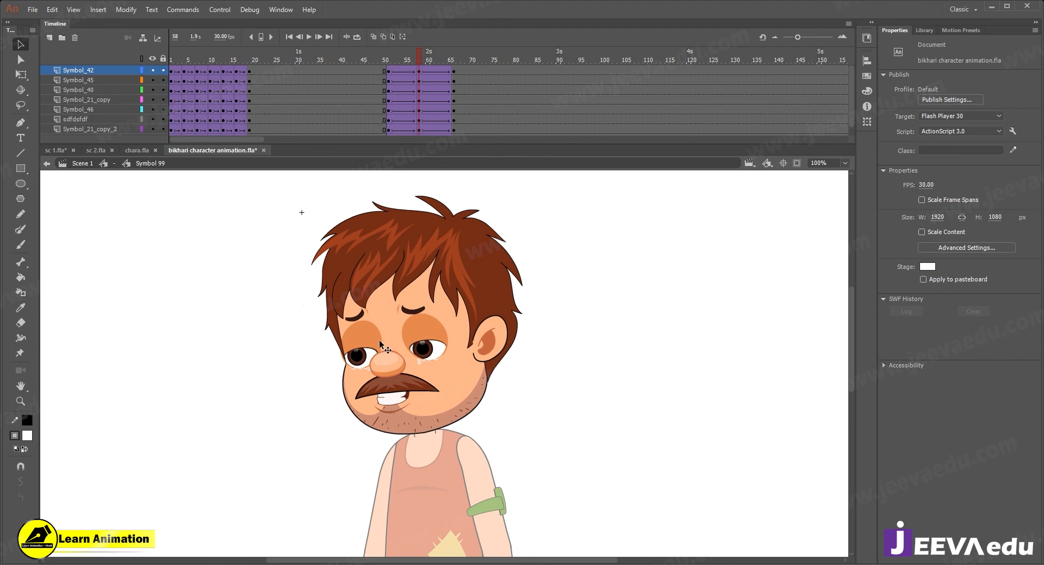
click(115, 165)
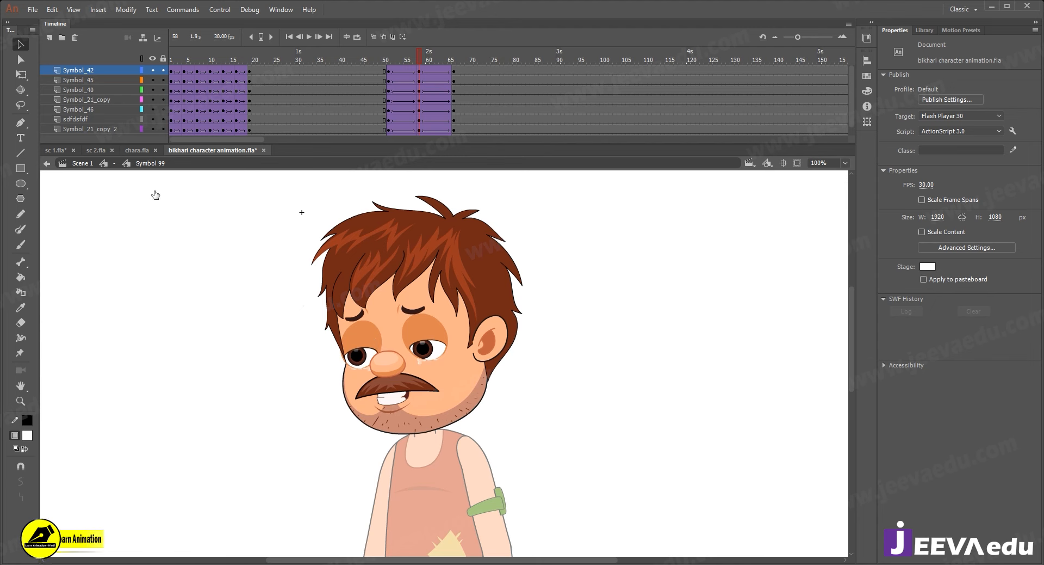
- At frame 66, lean the head, torso and arms slightly forward from a waist pivot and stretch them a little upward
key(z)
alt+click(425, 380)
drag(418, 57, 456, 107)
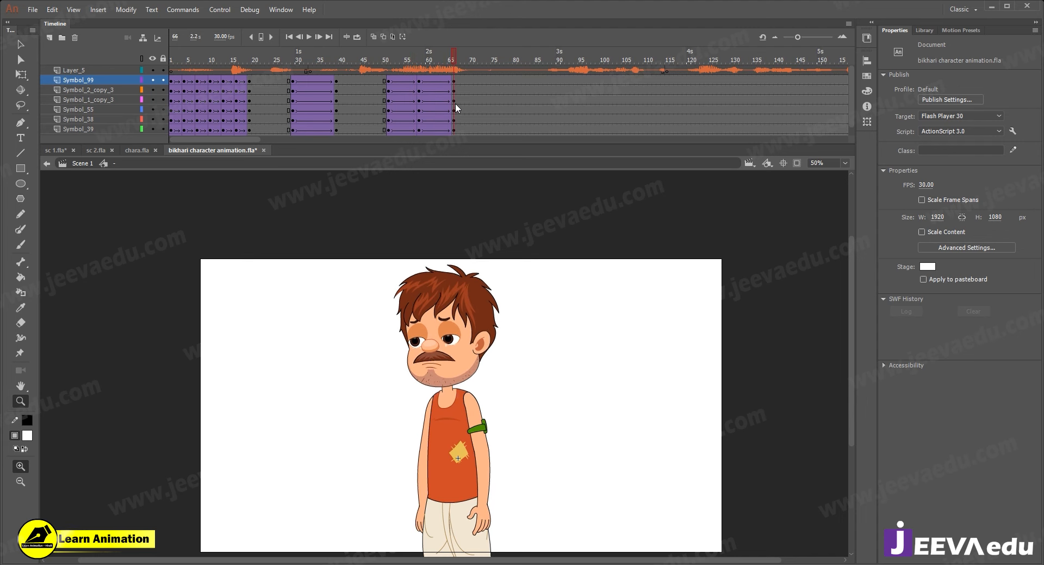
key(v)
drag(360, 270, 521, 430)
key(q)
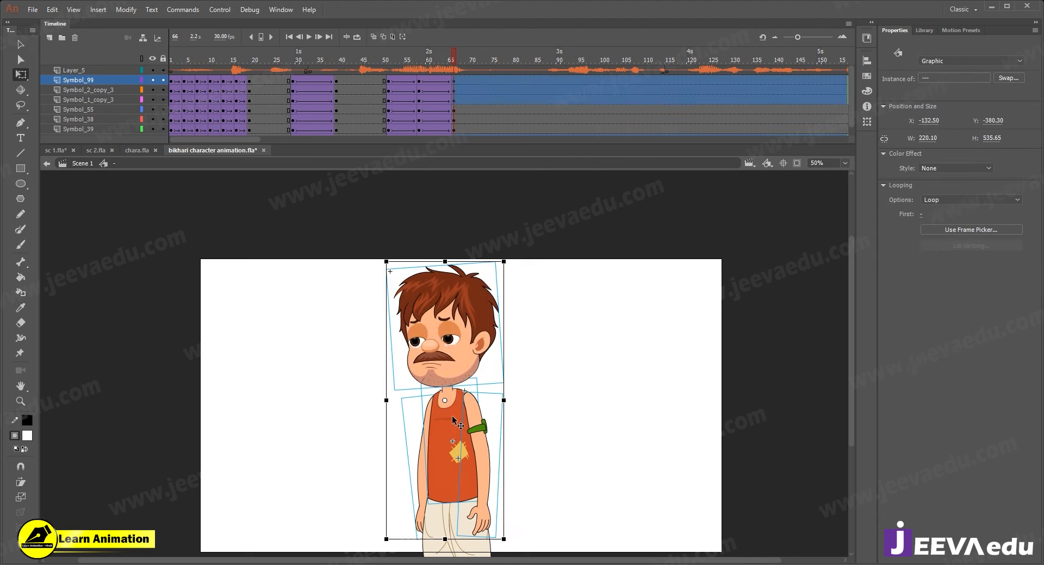
drag(445, 412, 449, 501)
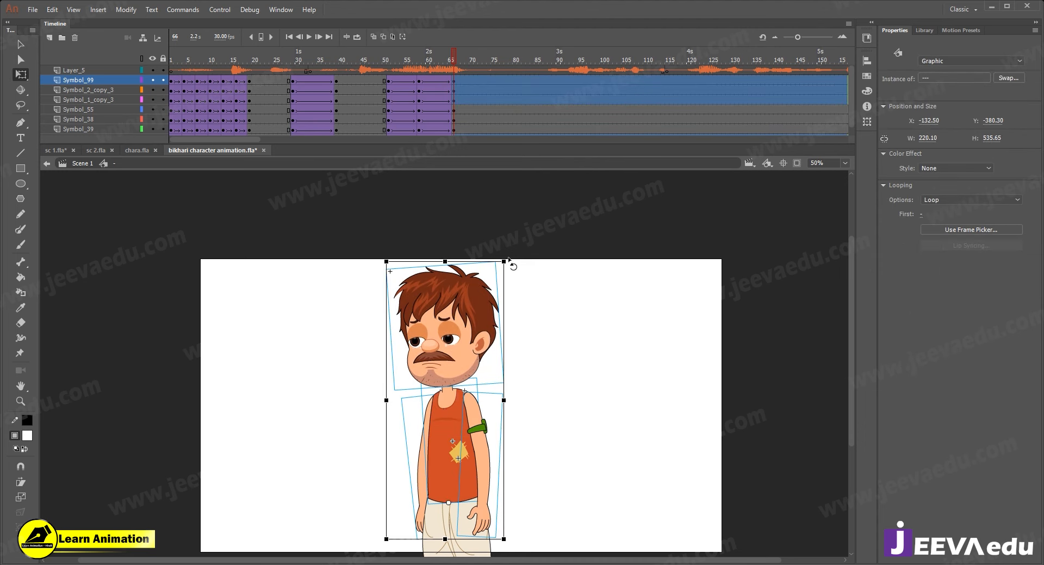
drag(510, 261, 493, 290)
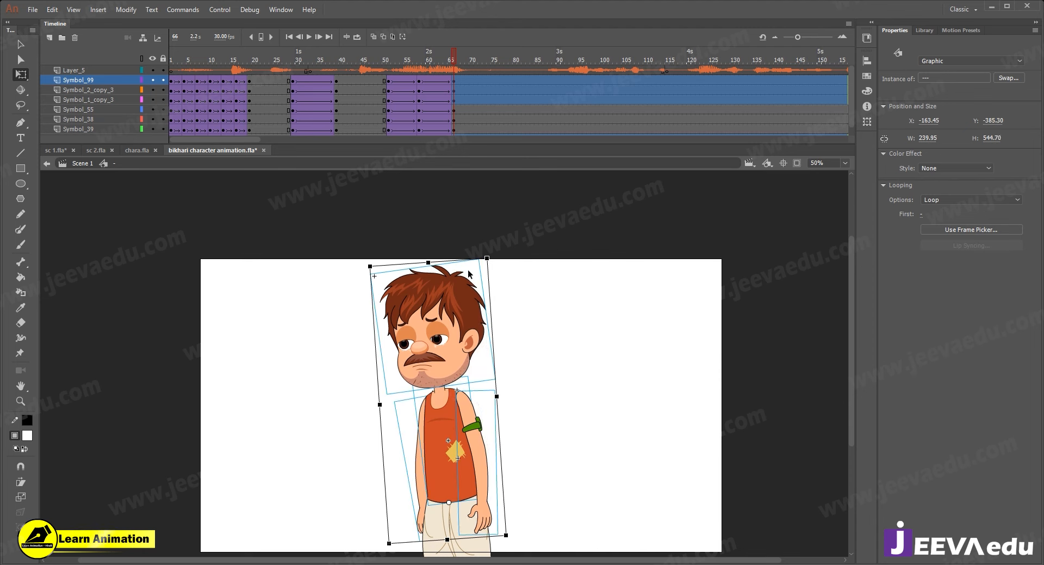
drag(429, 260, 429, 257)
click(534, 291)
- Rotate the head back upright at frame 66 and swing the arm without the armband slightly forward from its shoulder
click(457, 296)
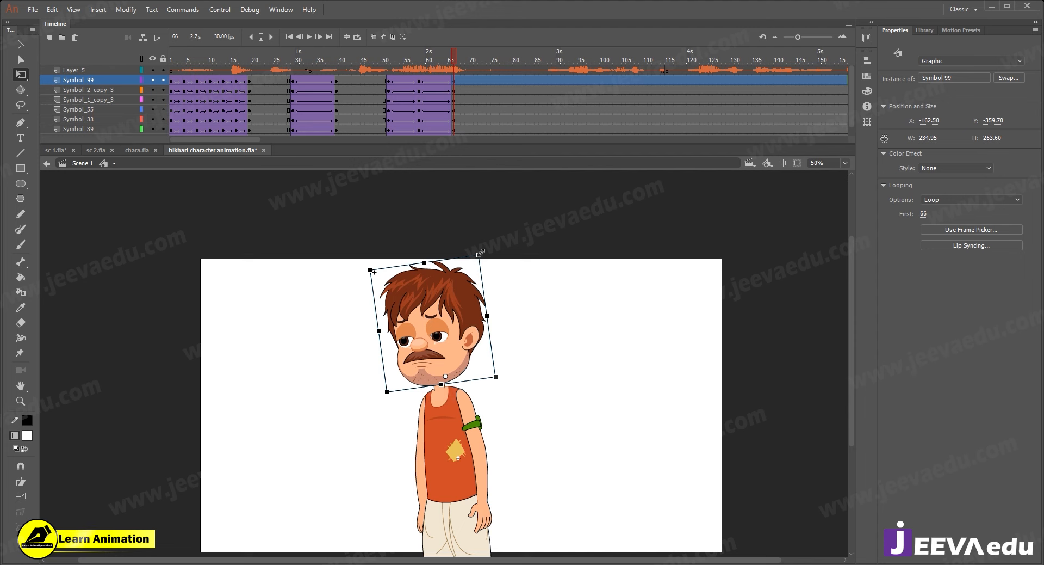
drag(492, 258, 497, 265)
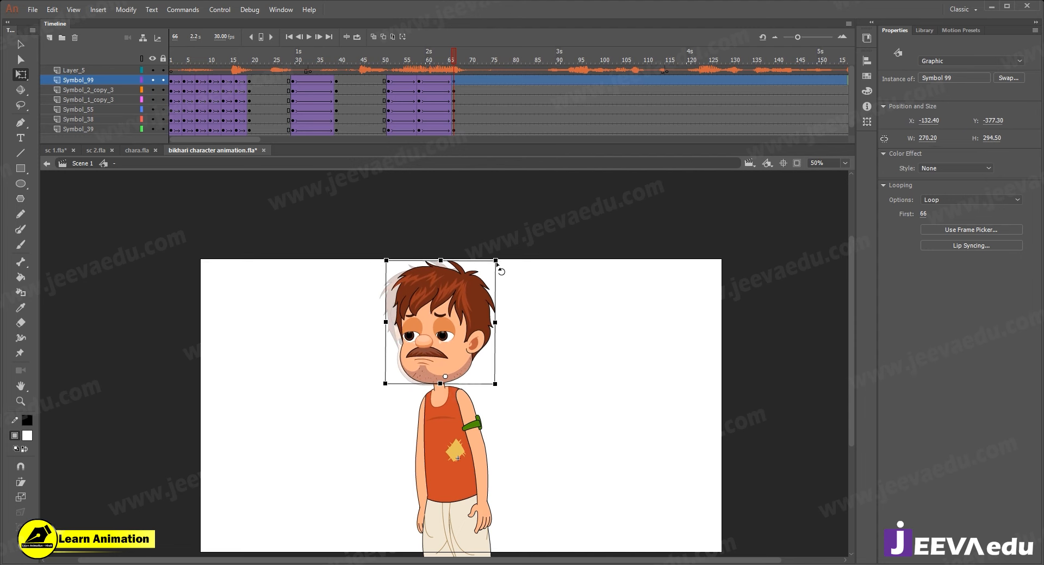
click(419, 529)
drag(432, 520, 391, 531)
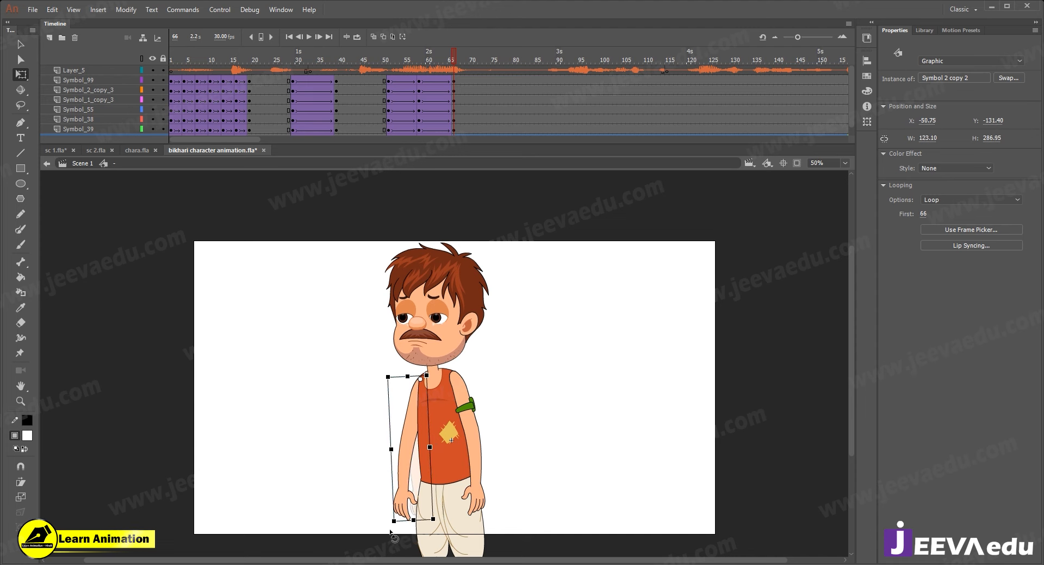
click(476, 487)
click(402, 512)
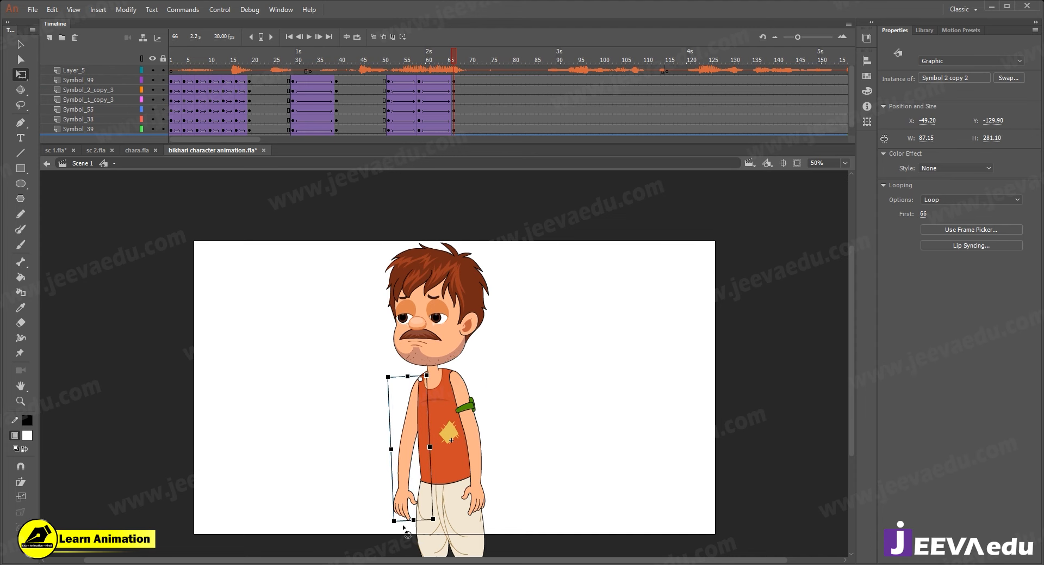
drag(398, 531, 405, 531)
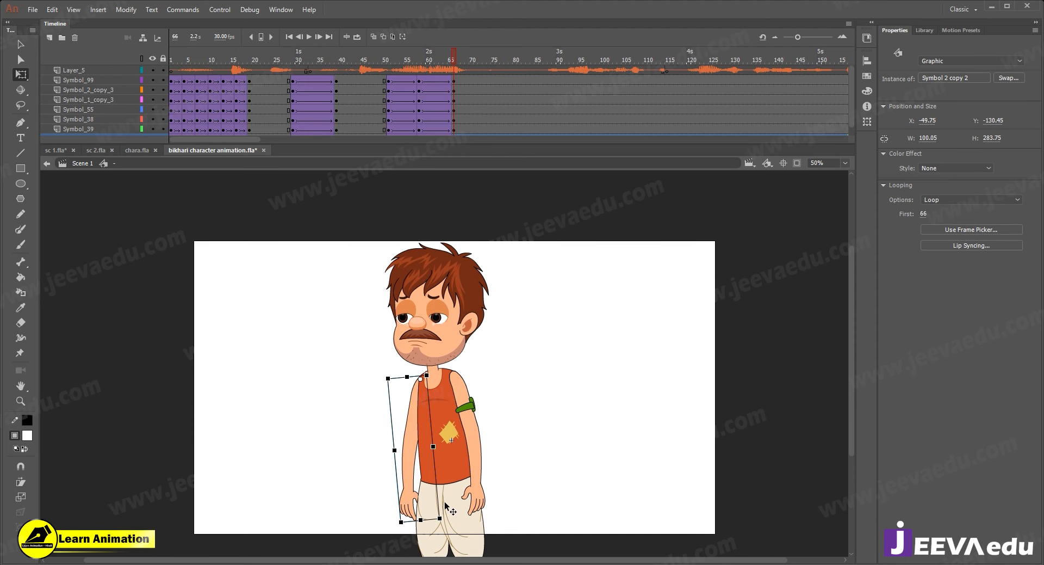
- Swing the armband arm across the body at frame 66 so the hands meet, and compare the pose with frame 58
click(475, 496)
drag(498, 520, 439, 535)
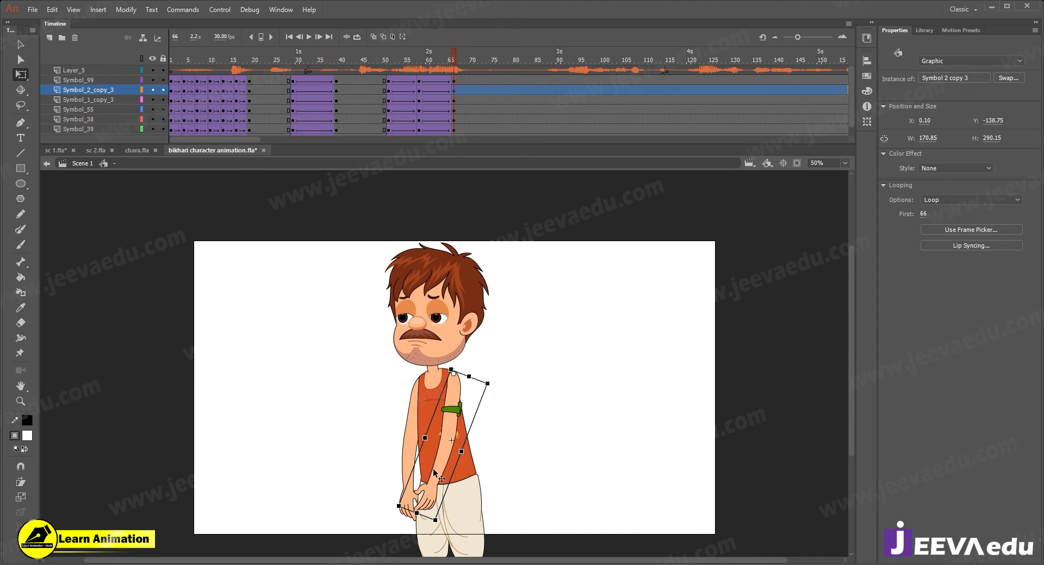
click(419, 81)
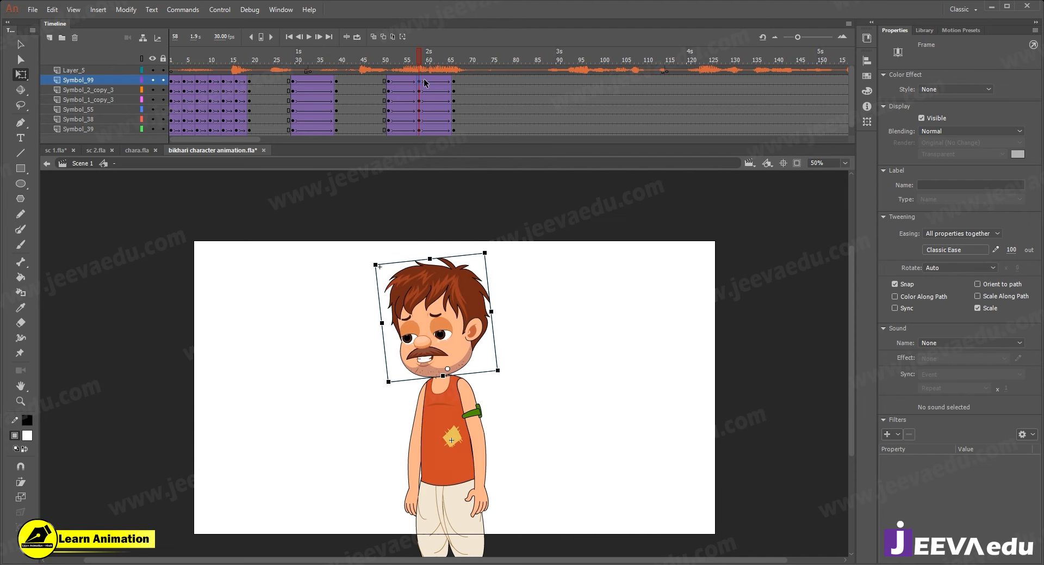
click(454, 81)
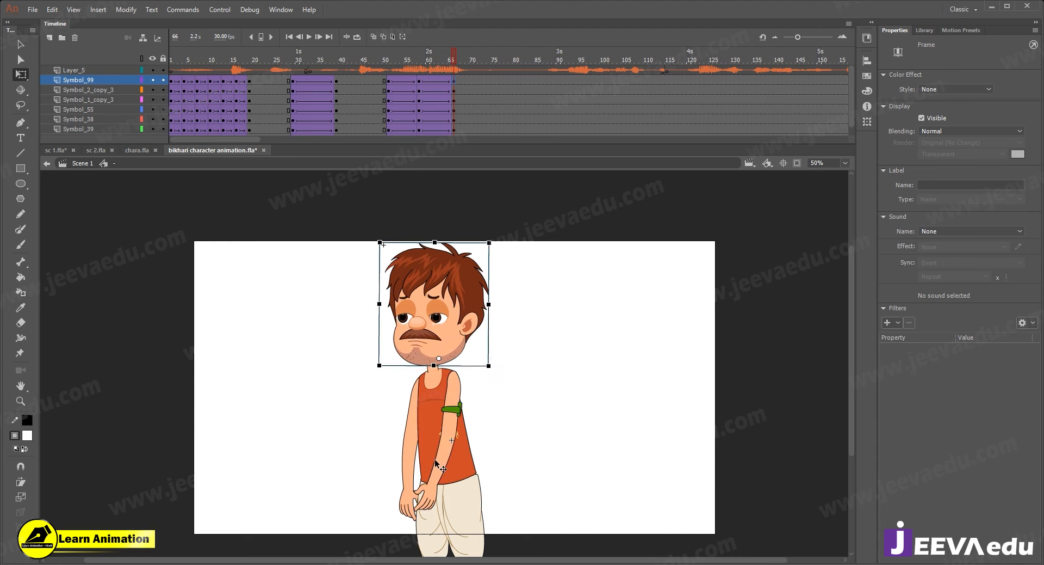
- Inside the armband arm symbol, add forearm keyframes at frames 58 and 66 and join them with an eased classic tween
click(439, 468)
double_click(440, 468)
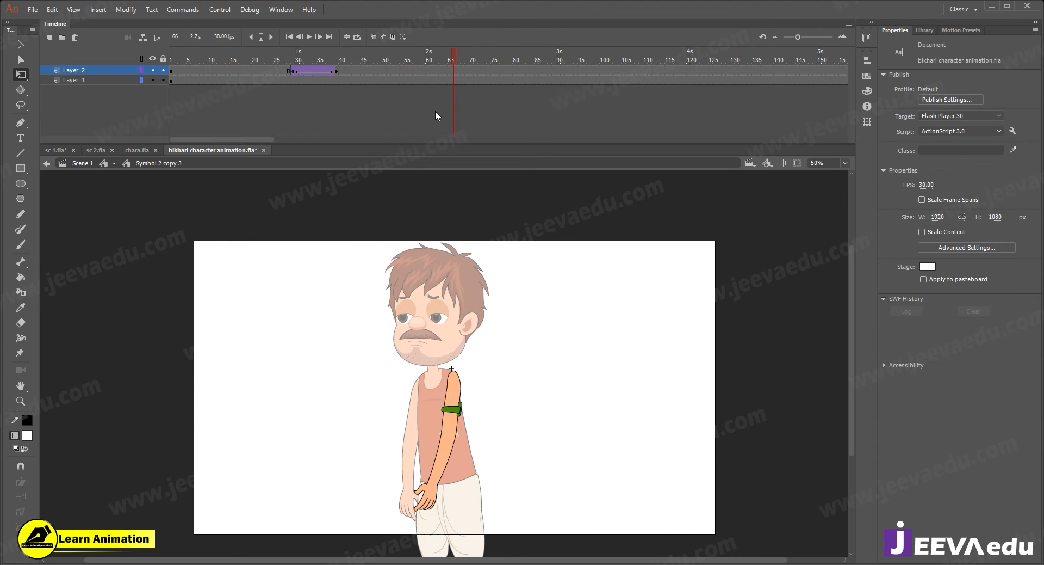
click(454, 71)
key(F6)
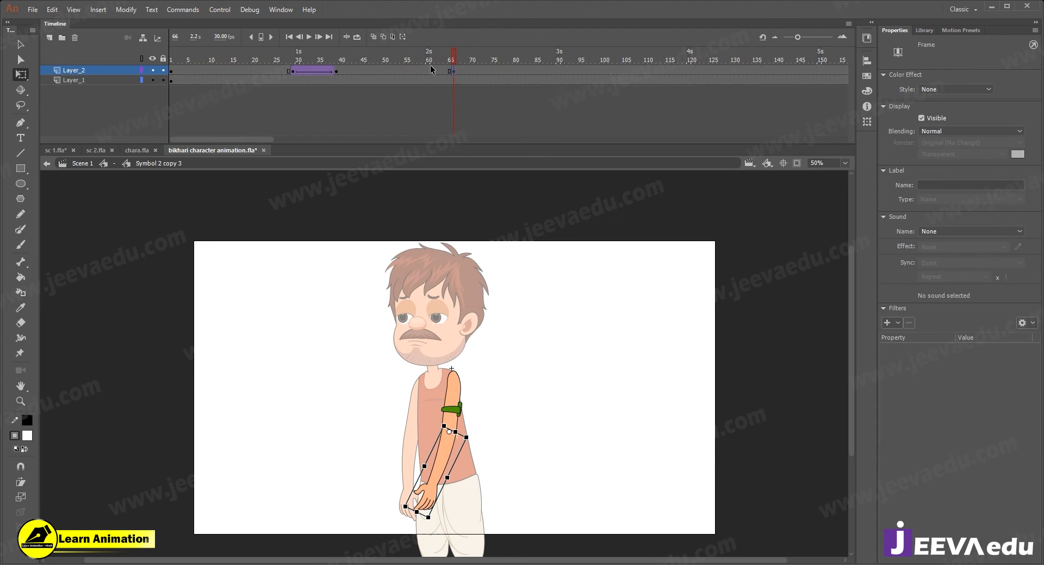
click(415, 69)
right_click(429, 70)
click(462, 102)
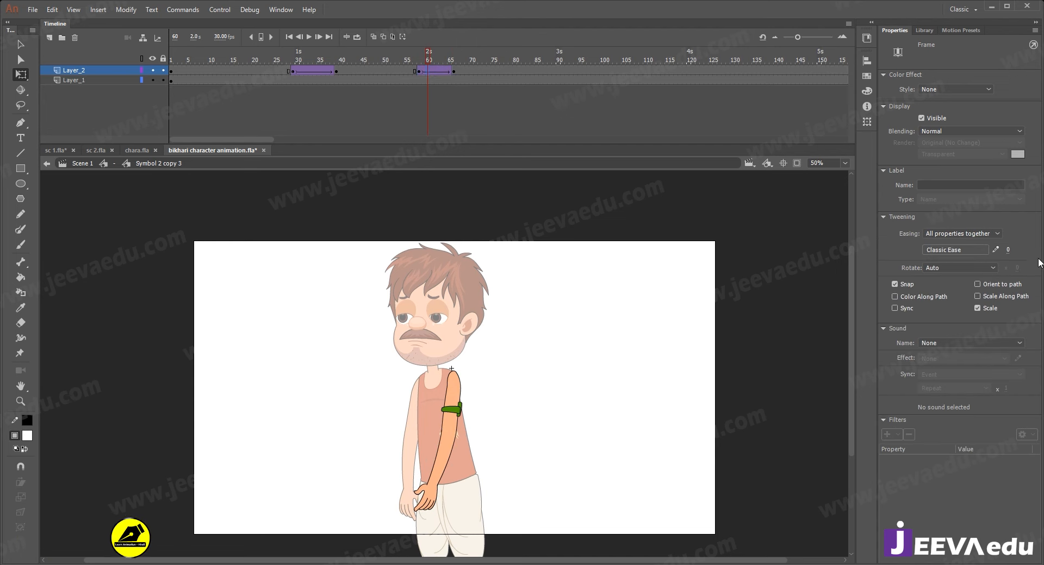
drag(1041, 216, 1041, 217)
click(422, 517)
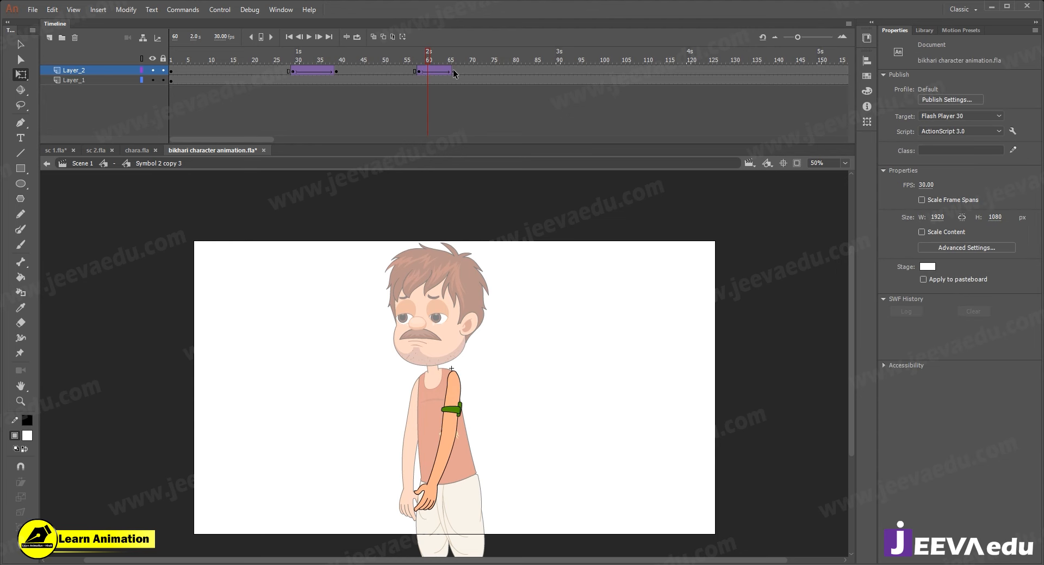
- At frame 66, rotate the armband arm's forearm from the elbow until it extends nearly horizontally in front of the body
click(431, 517)
drag(427, 521, 375, 466)
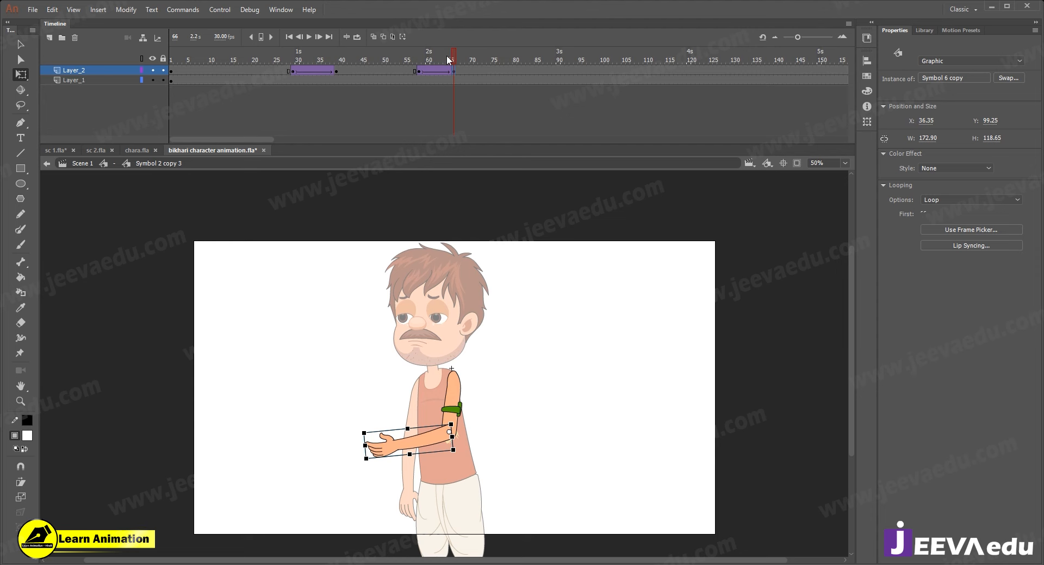
drag(449, 59, 428, 58)
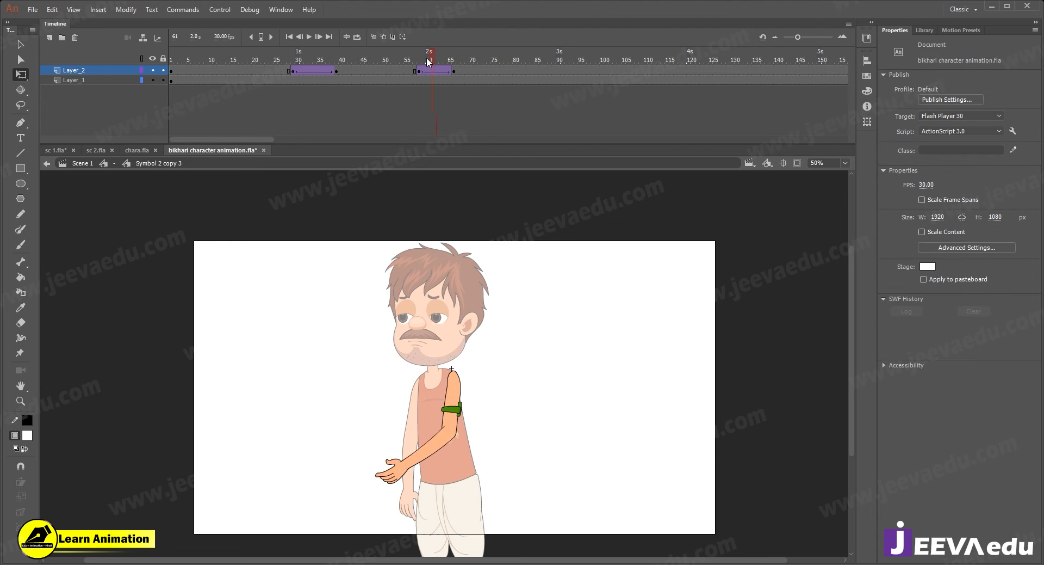
click(454, 70)
key(F6)
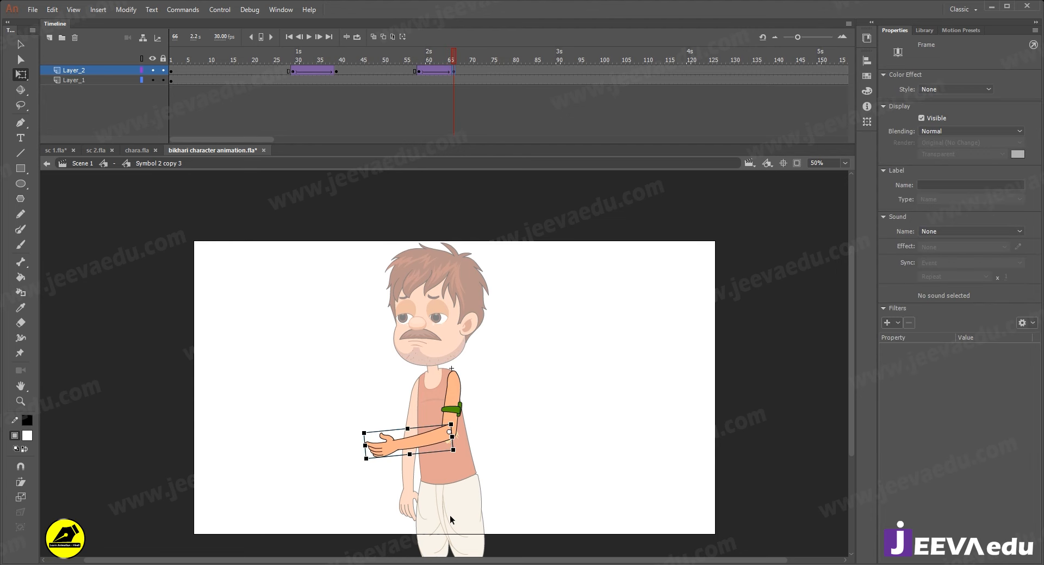
- Inside the forearm symbol, add hand keyframes at frames 58 and 66 and join them with a classic tween
click(409, 453)
key(v)
double_click(416, 373)
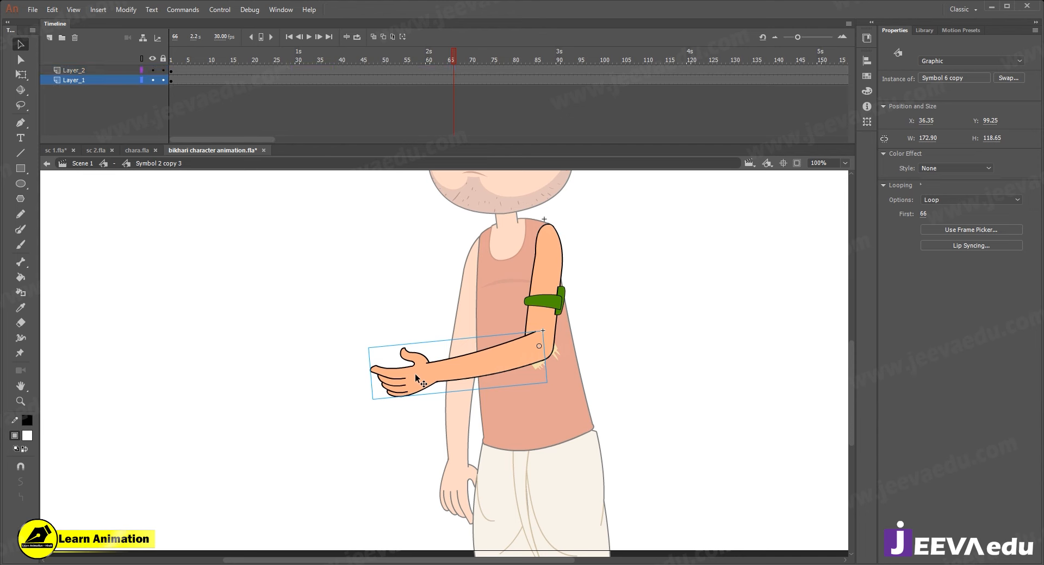
click(416, 374)
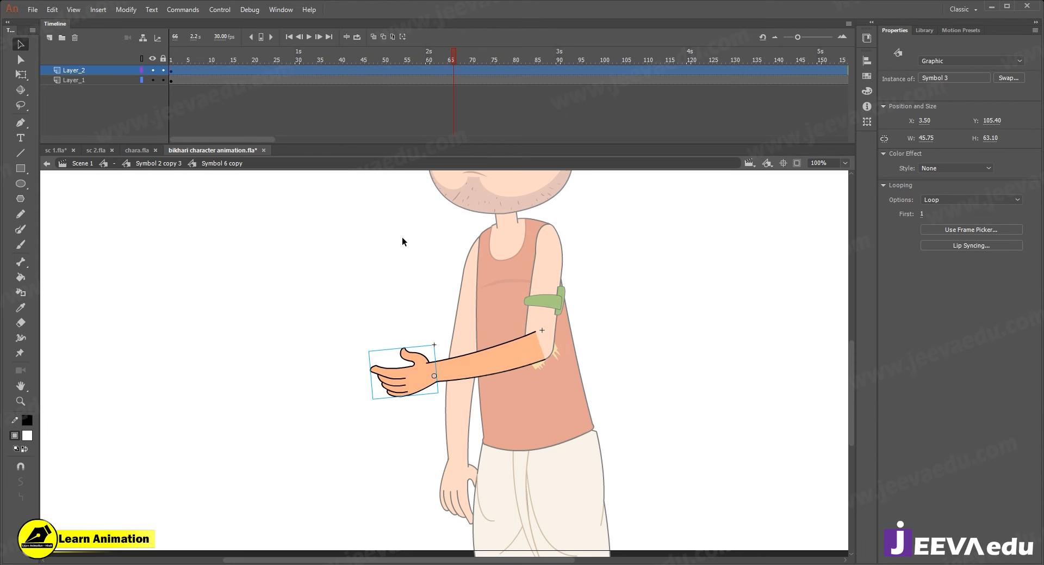
click(453, 70)
click(412, 65)
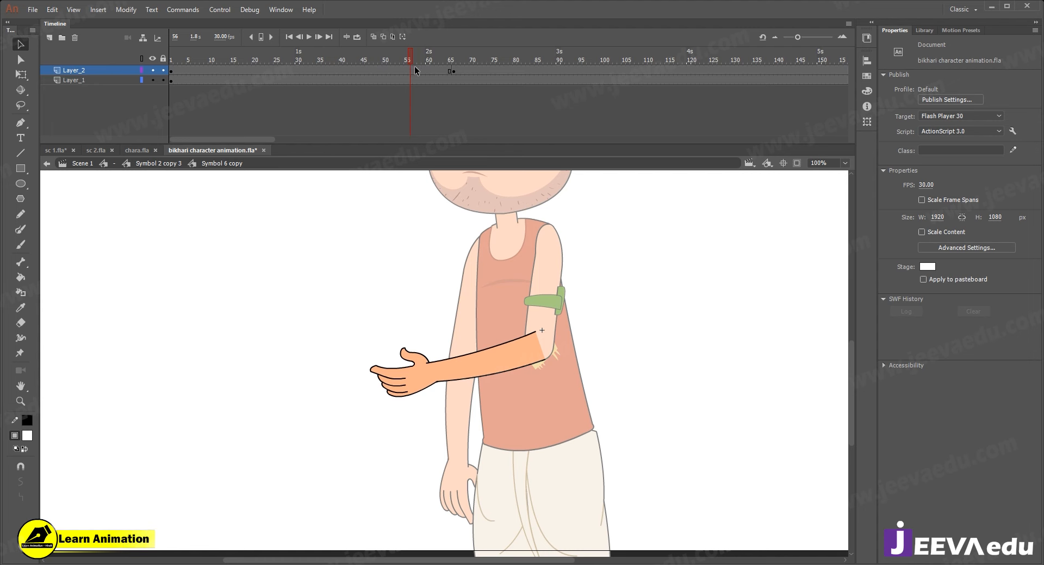
click(416, 70)
click(420, 71)
key(F6)
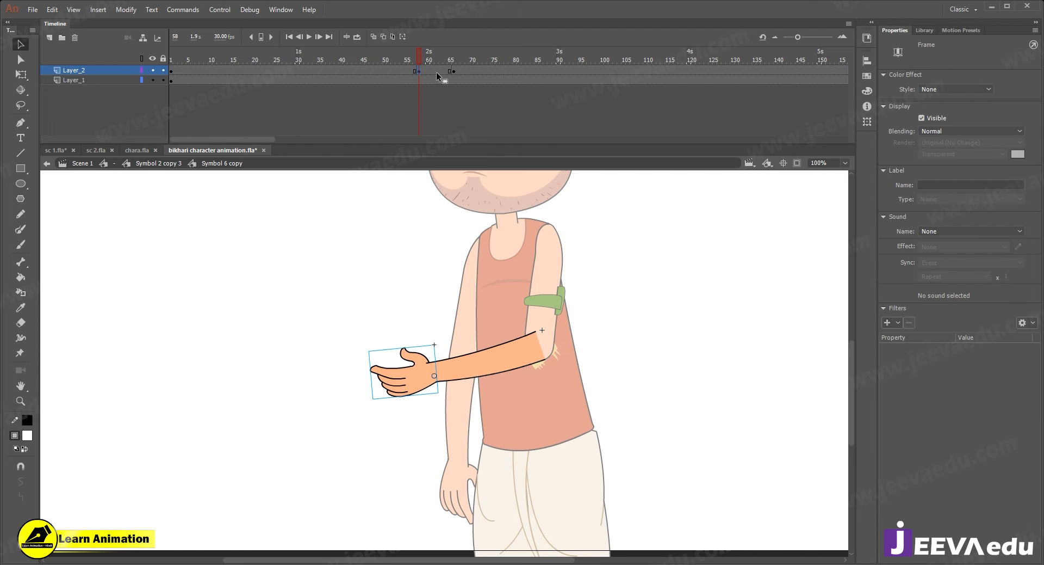
right_click(442, 72)
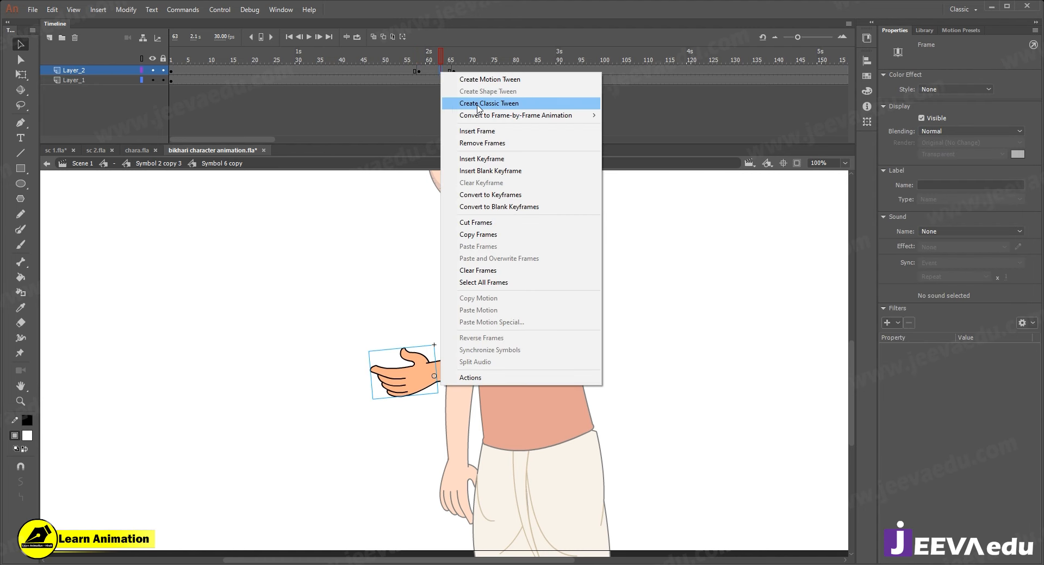
click(501, 103)
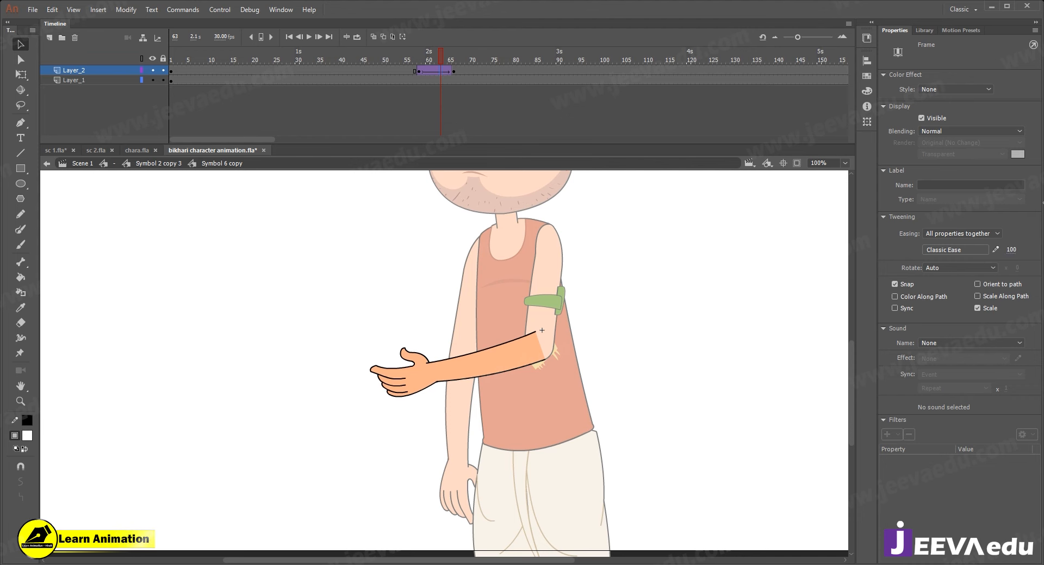
- At frame 66, rotate the hand slightly downward from the wrist
click(455, 71)
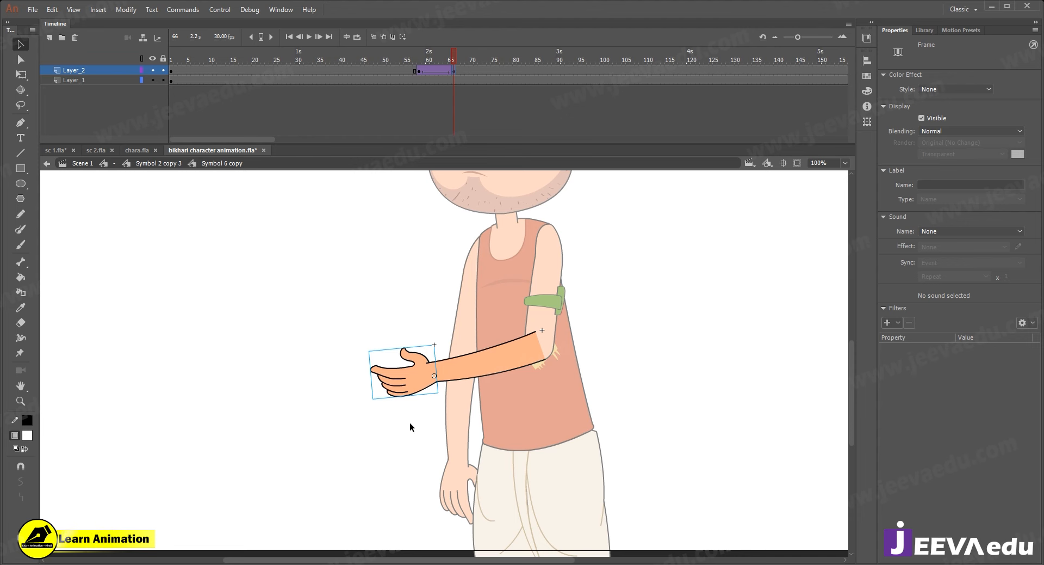
click(382, 384)
key(q)
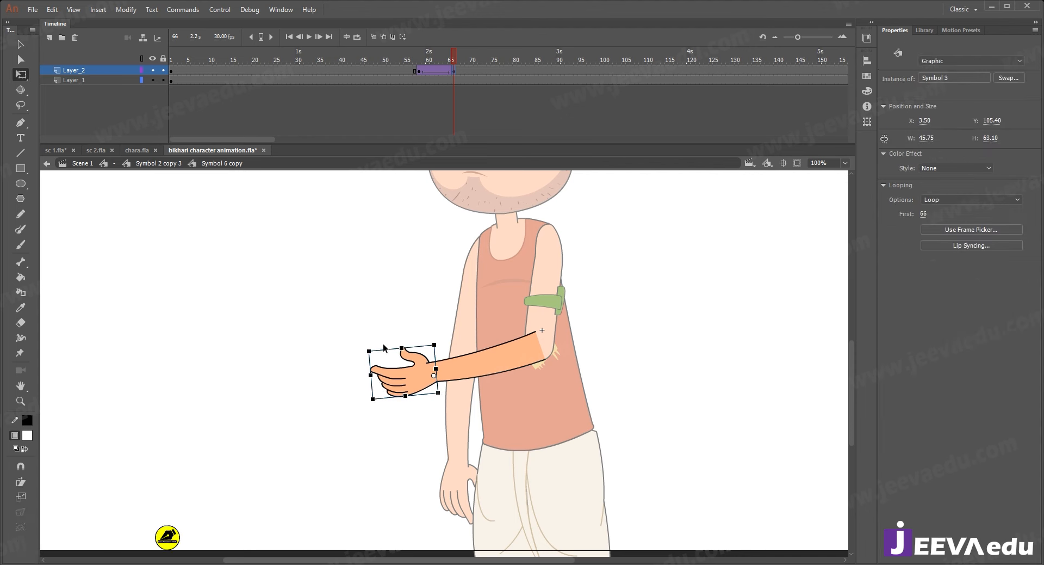
drag(367, 350, 368, 357)
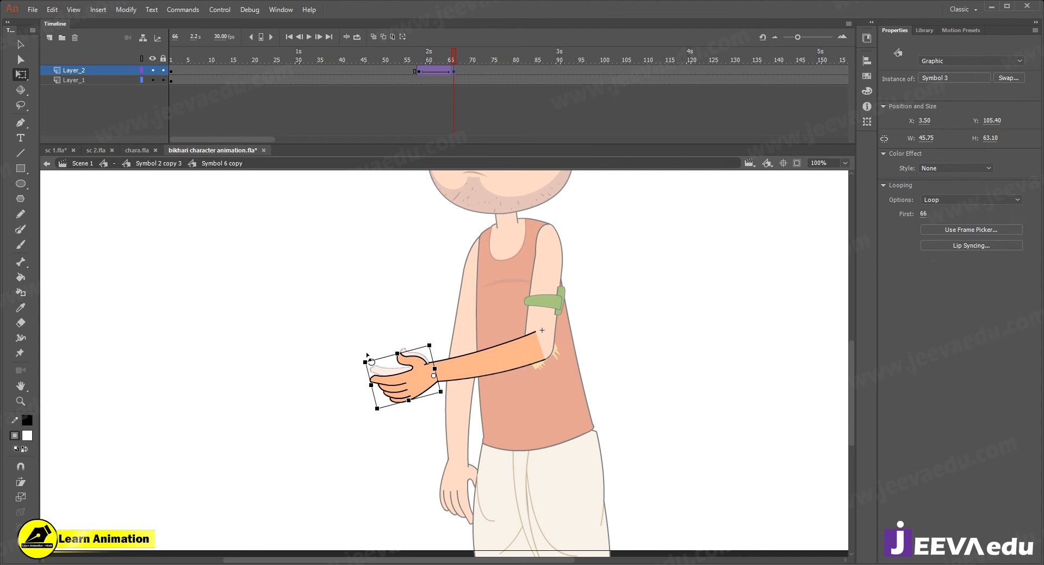
- Open the hand's nested drawing symbol for editing its outline at the wrist
key(z)
click(401, 359)
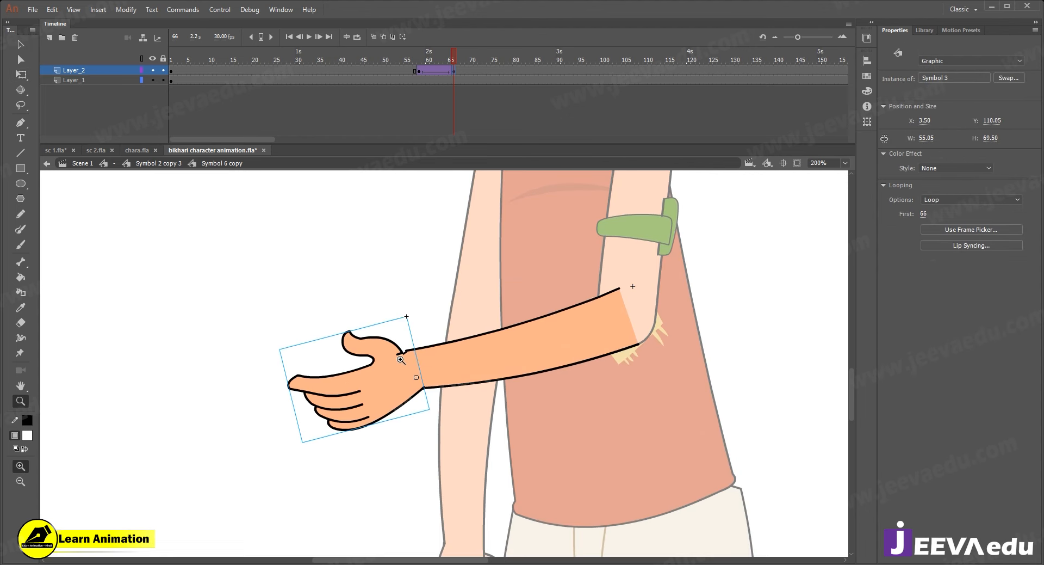
click(401, 360)
click(403, 366)
key(v)
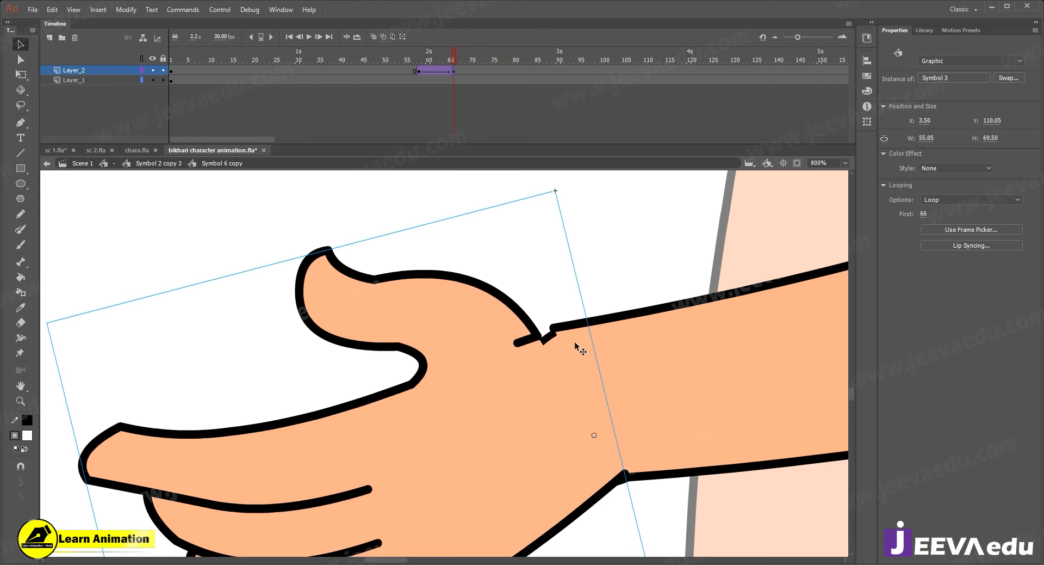
key(z)
alt+click(554, 318)
alt+click(566, 357)
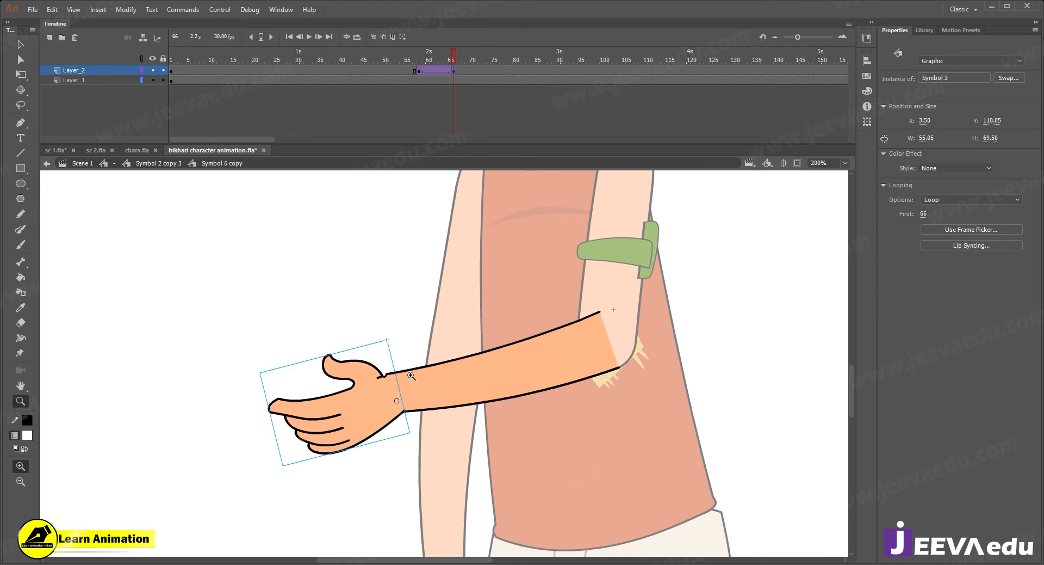
click(396, 366)
click(399, 401)
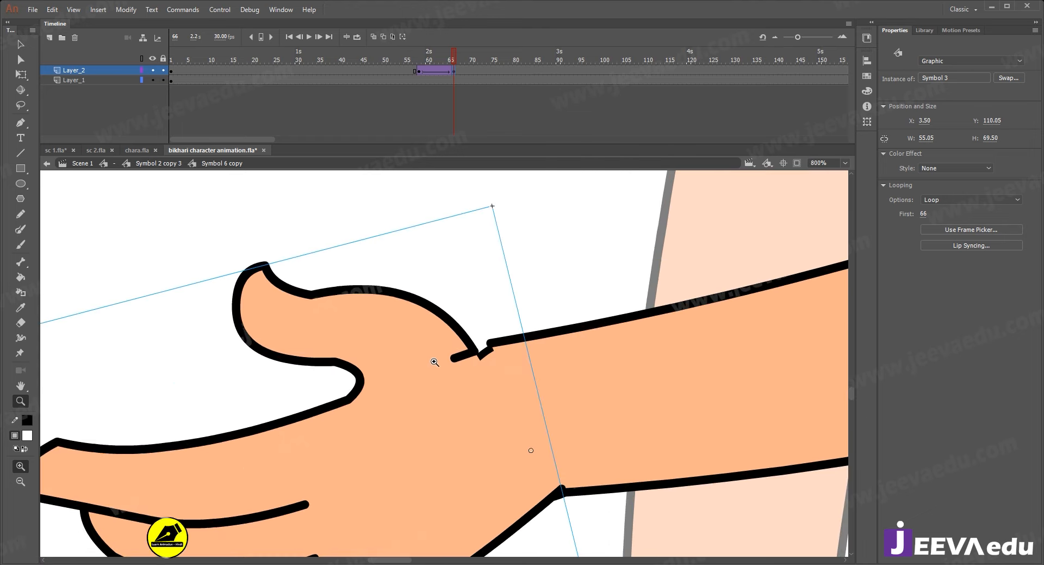
key(v)
double_click(455, 361)
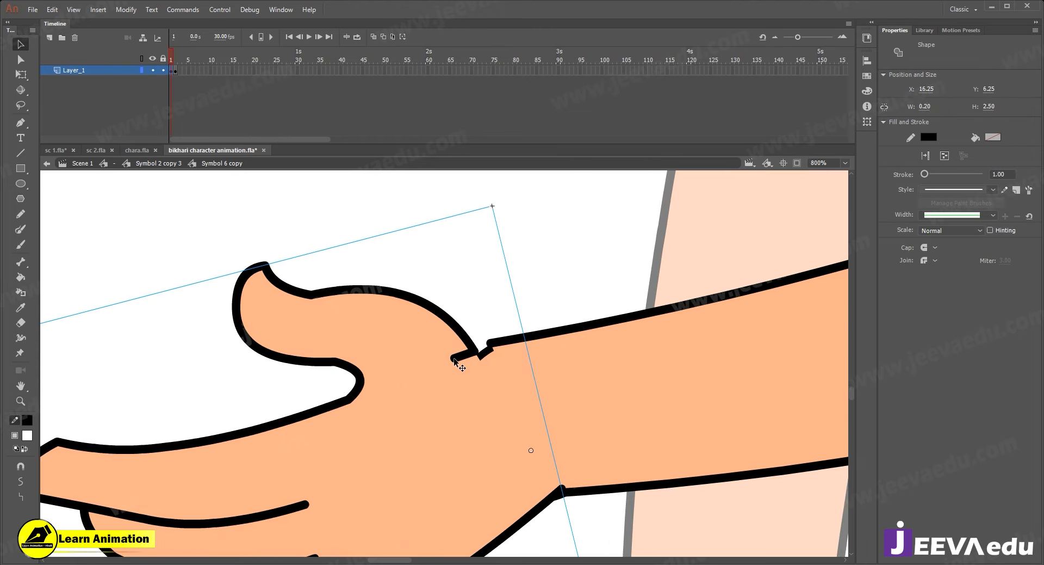
double_click(460, 362)
- Tidy the stray short stroke on the thumb side of the wrist so the hand outline meets the forearm's upper line
click(458, 359)
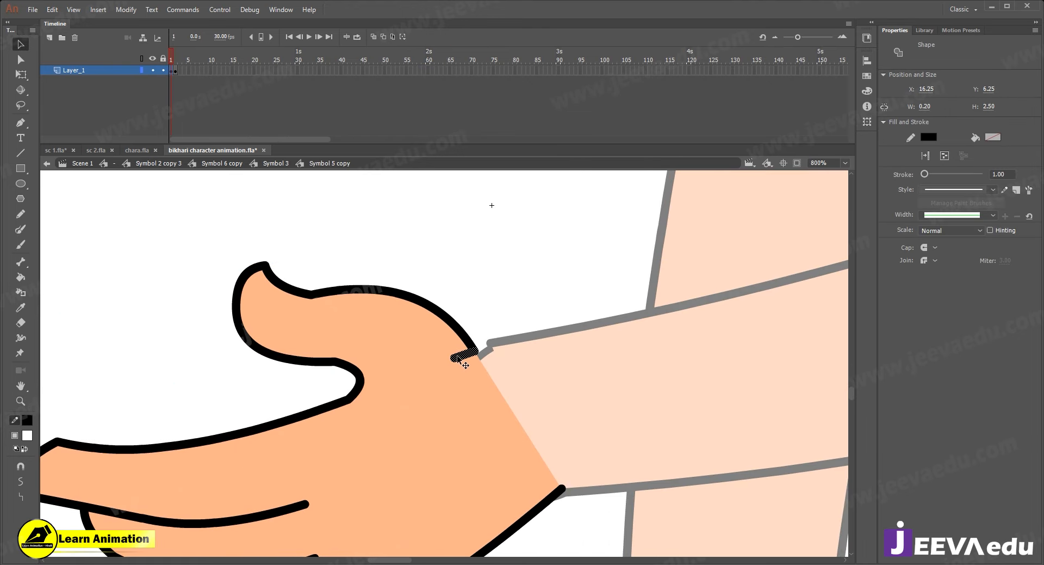
drag(455, 359, 526, 342)
key(ctrl+z)
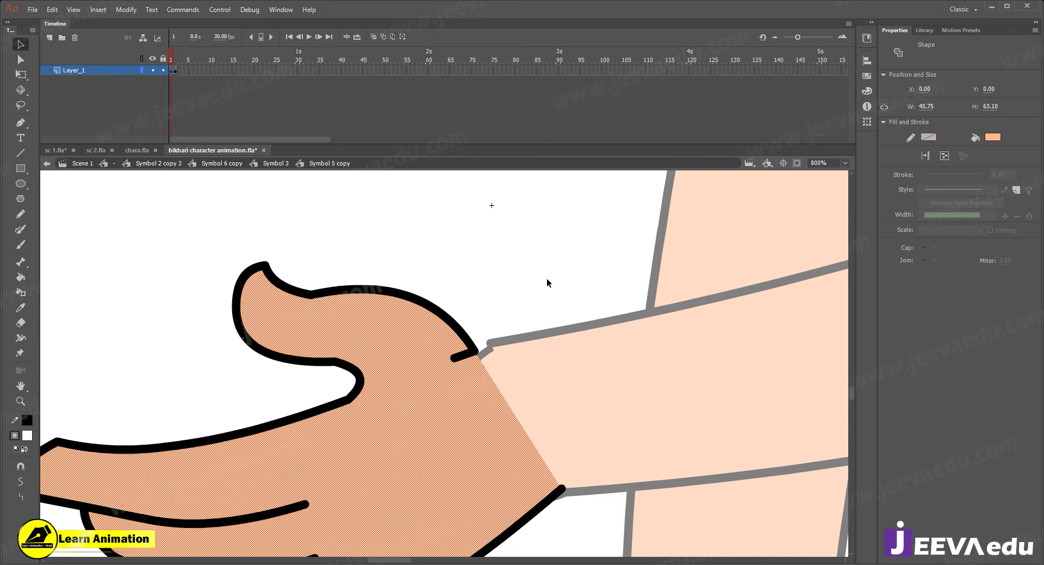
click(547, 278)
drag(506, 344, 508, 340)
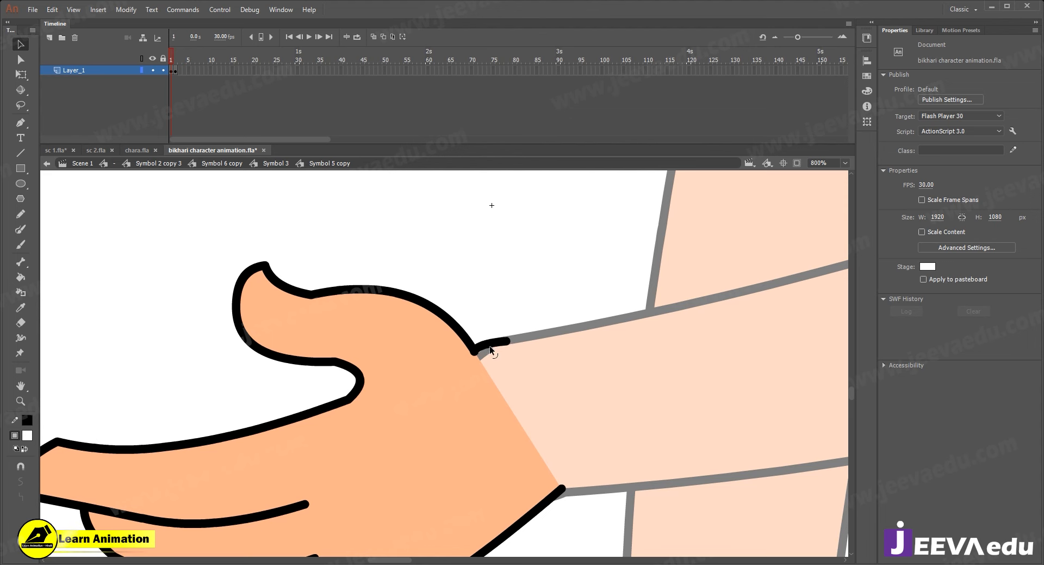
mouse_move(494, 347)
mouse_down()
mouse_move(475, 353)
mouse_move(497, 353)
mouse_up()
double_click(505, 307)
- Return to the armband arm symbol and review the forearm and hand motion up to frame 66
key(z)
alt+click(505, 366)
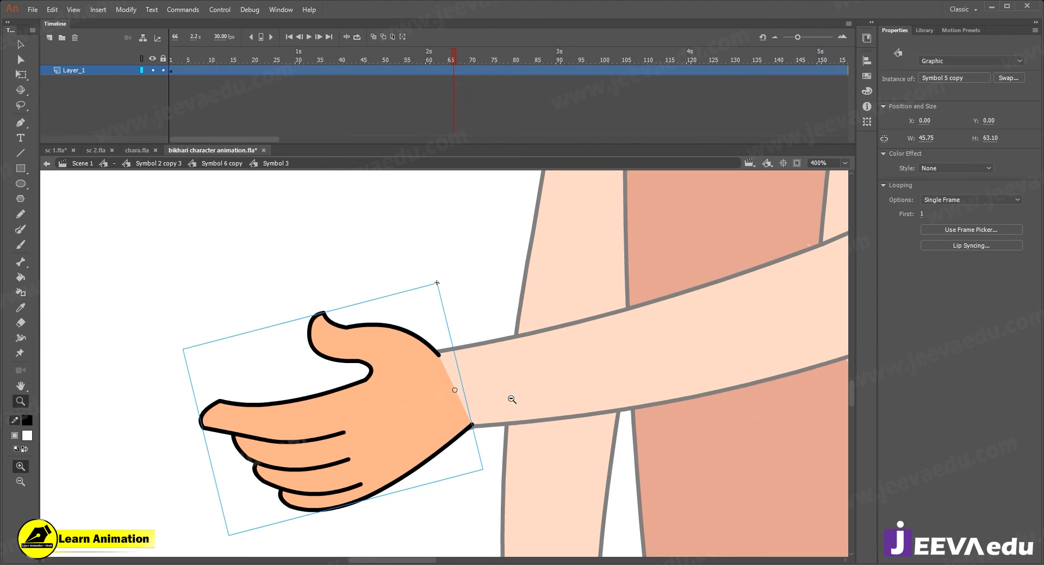
alt+click(511, 417)
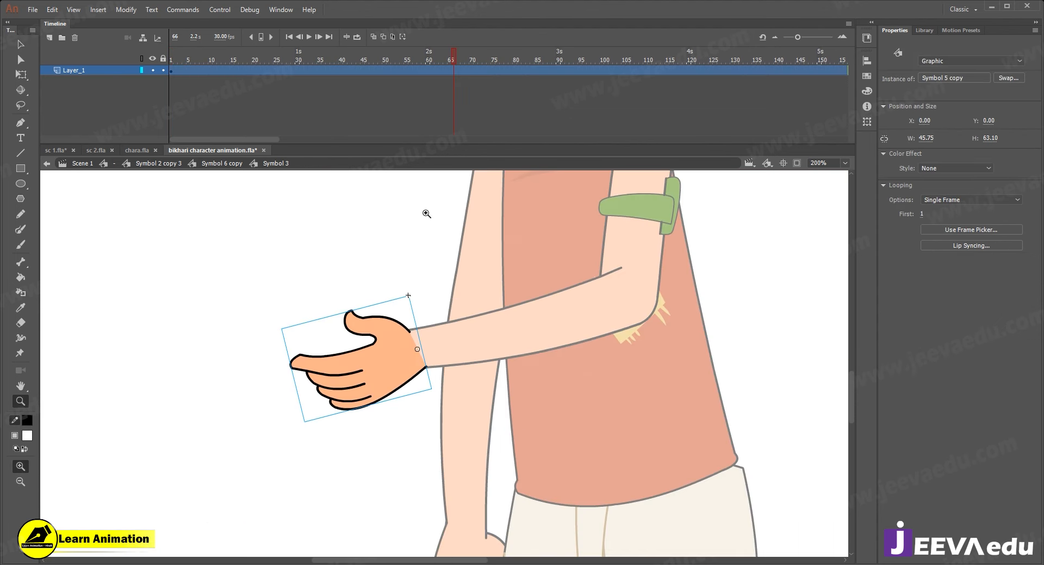
click(219, 164)
click(175, 164)
alt+click(465, 366)
drag(455, 51, 453, 76)
key(Return)
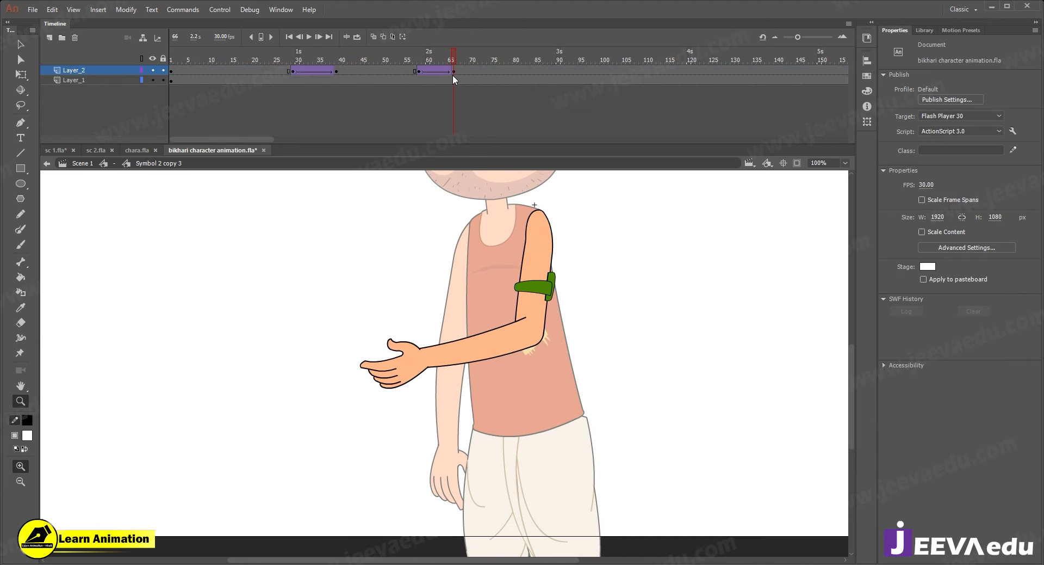
click(466, 354)
key(v)
click(474, 354)
mouse_move(446, 58)
mouse_down()
mouse_move(420, 57)
mouse_move(455, 68)
mouse_up()
click(376, 263)
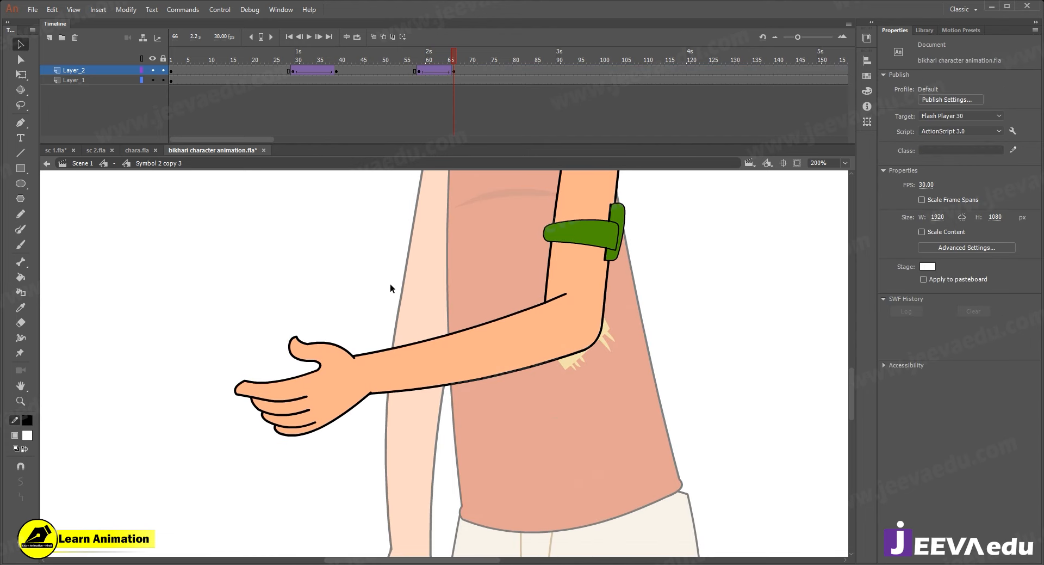
- Reopen the forearm symbol and rotate the hand further downward from the wrist at frame 66
click(335, 385)
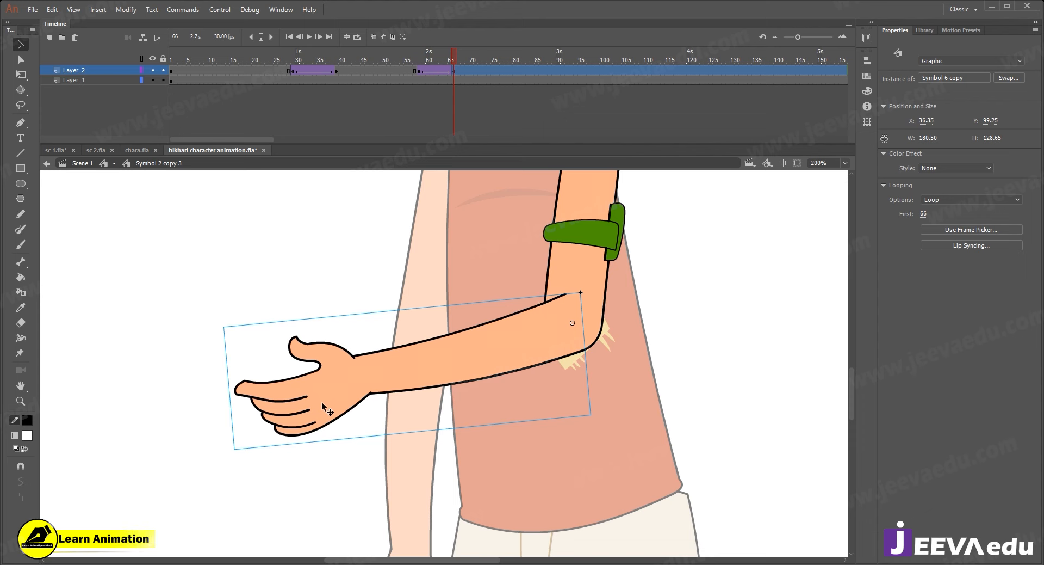
double_click(322, 402)
key(q)
drag(256, 457, 287, 452)
- Nudge the hand slightly up and toward the forearm so the outlines join at the wrist
key(z)
click(330, 387)
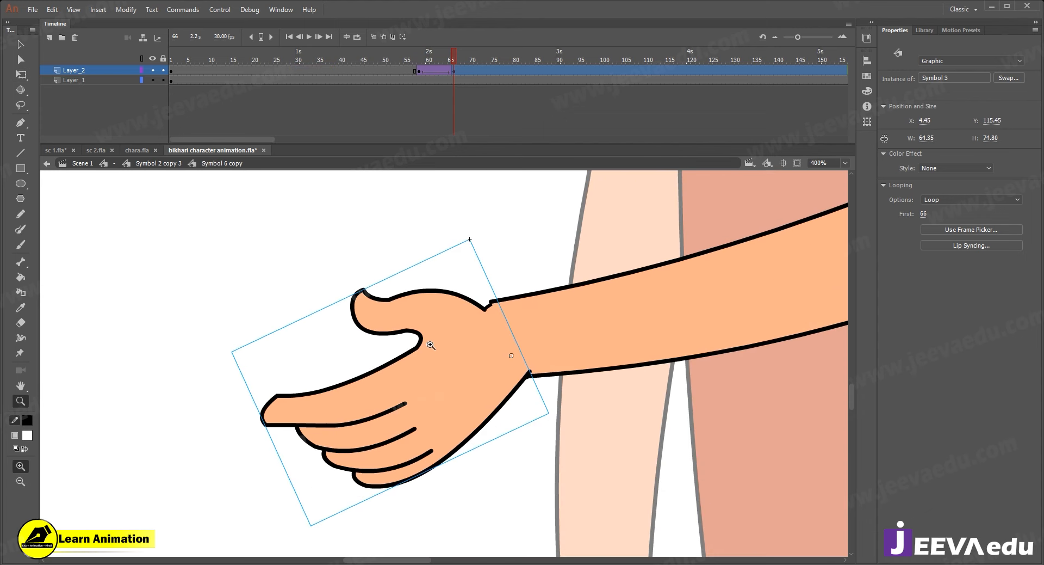
key(Right)
key(Up)
key(Up)
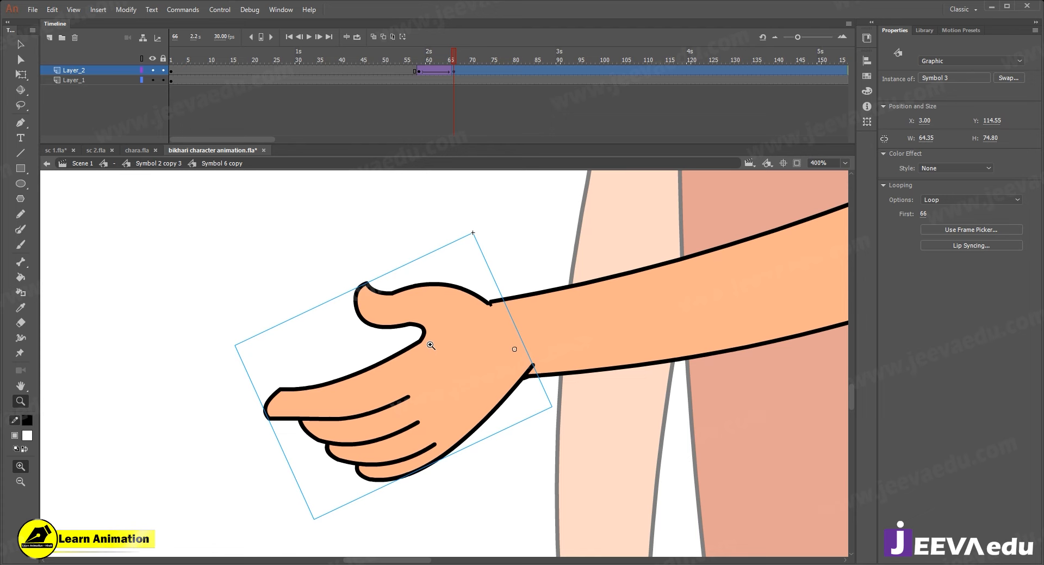
key(Right)
- Play the hand tween, return to the main scene and play the character's gesture past frame 66
alt+click(431, 345)
alt+click(431, 345)
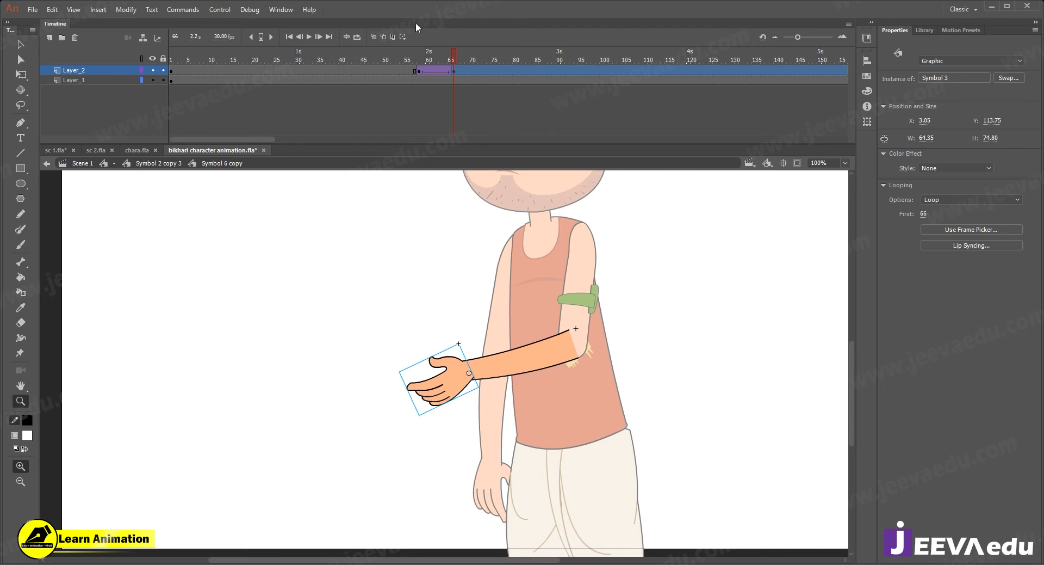
click(405, 56)
key(Return)
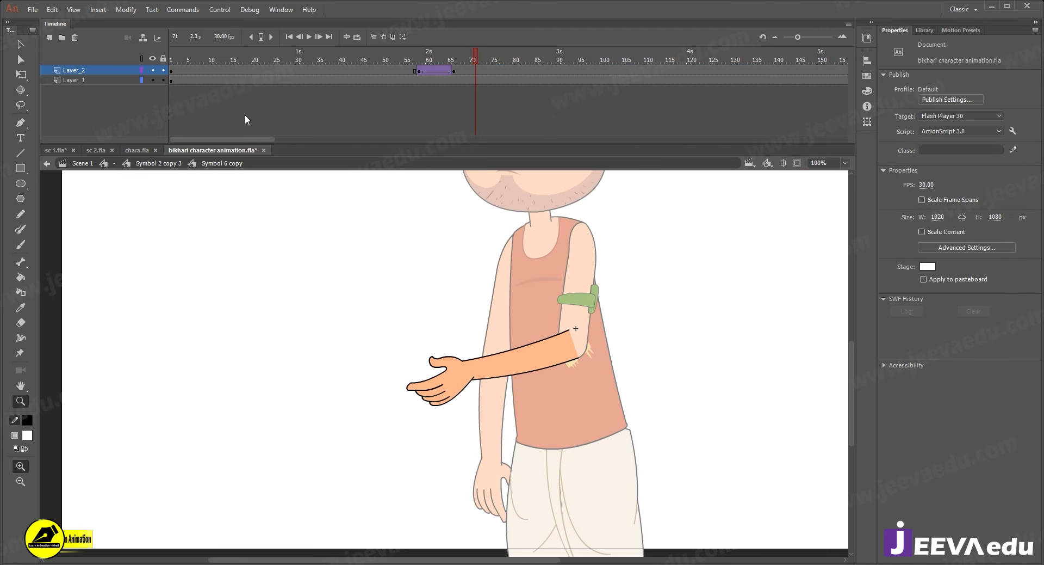
click(145, 163)
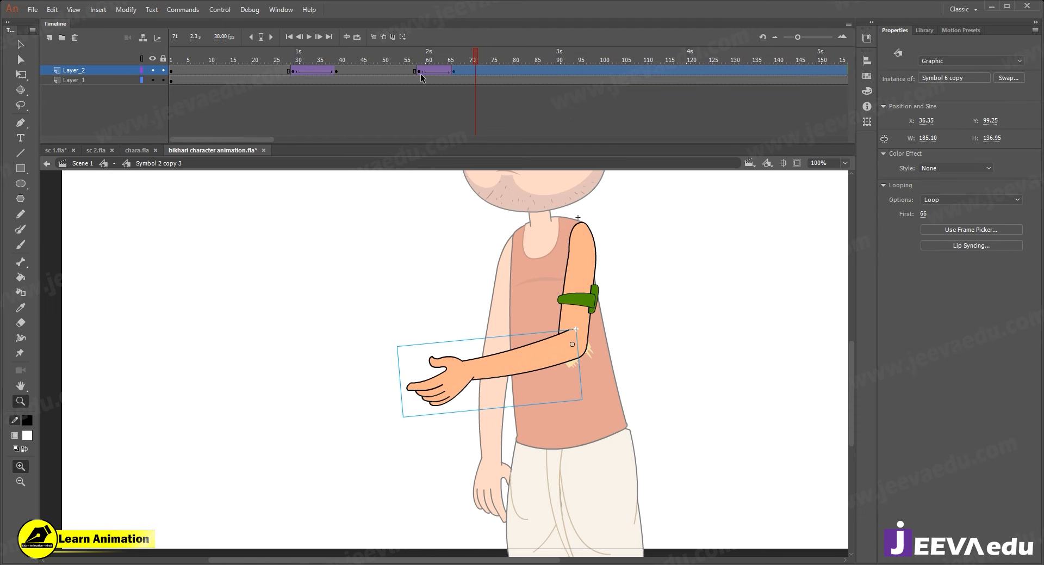
click(114, 165)
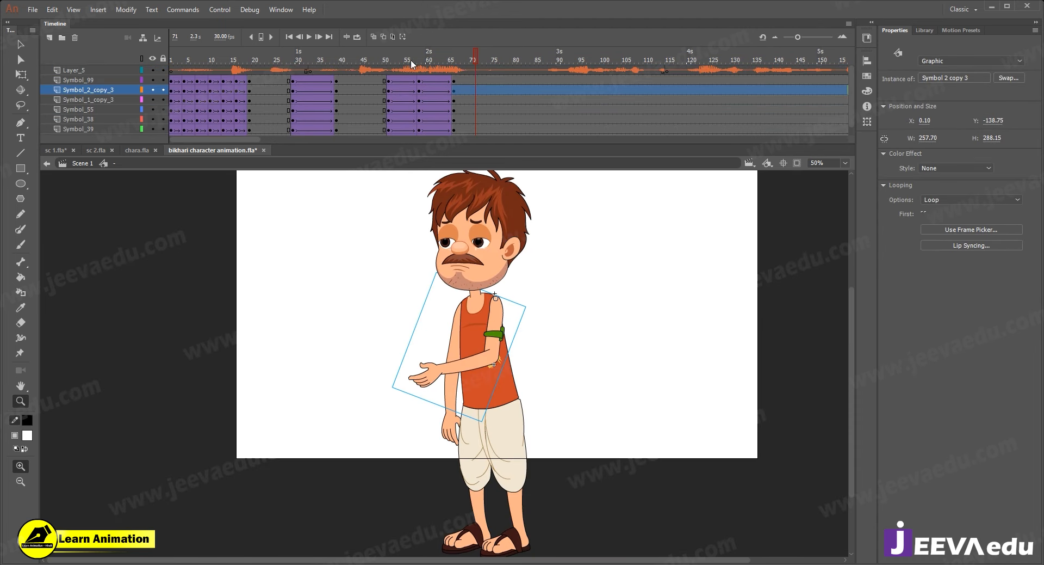
key(Return)
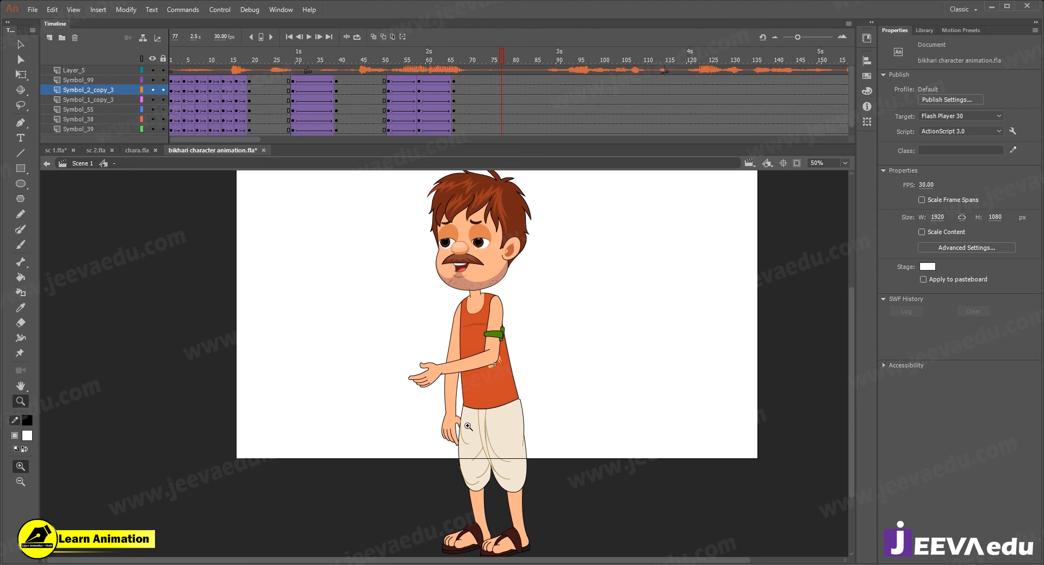
- Swing the arm without the armband slightly back toward the body from its shoulder in the pose after frame 66
key(v)
click(452, 408)
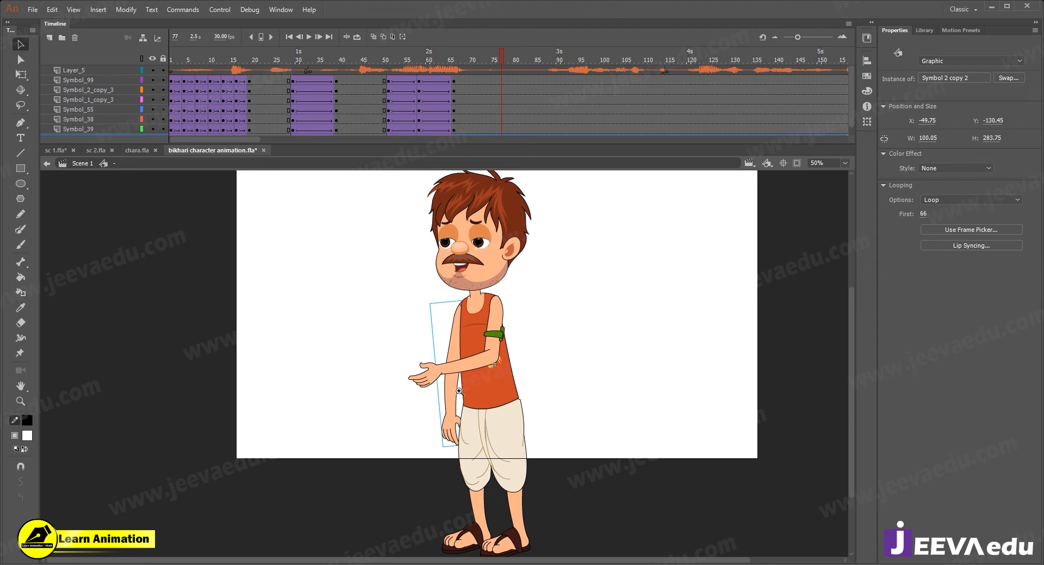
key(z)
click(458, 390)
alt+click(428, 436)
key(q)
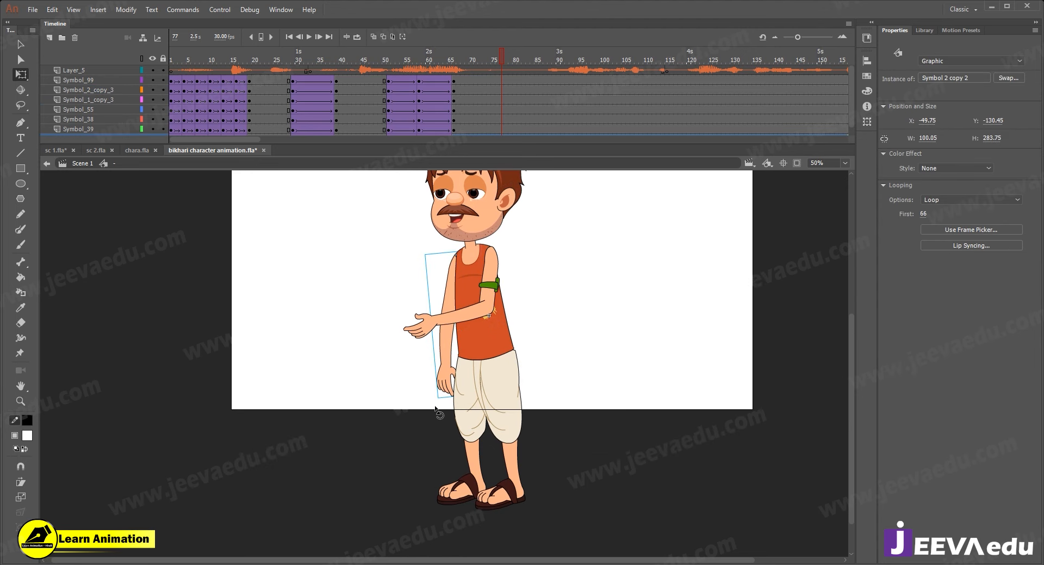
drag(441, 405, 452, 404)
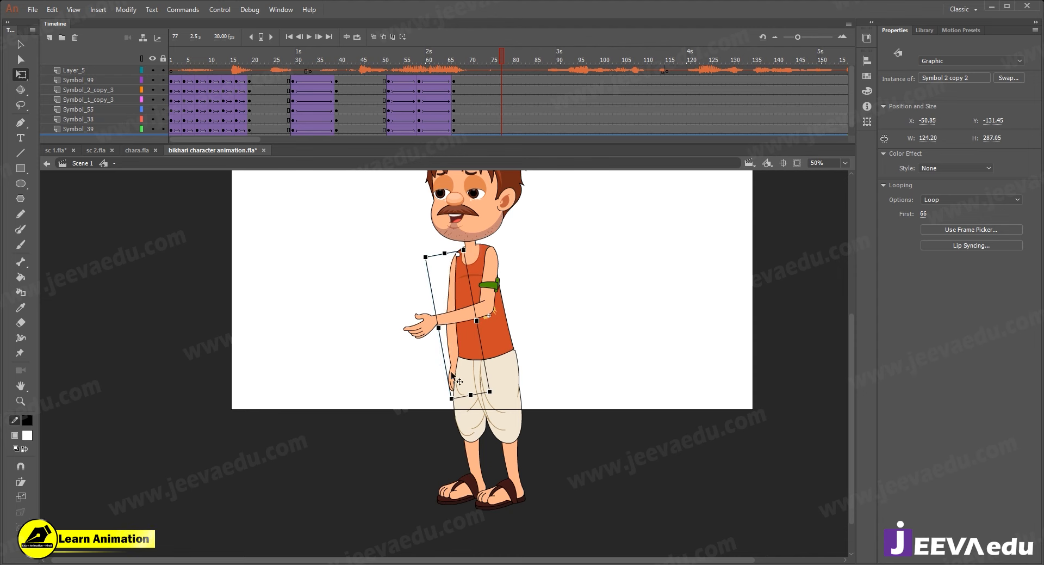
- Open the symbol of the arm without the armband and add a keyframe for its forearm at frame 66
click(454, 80)
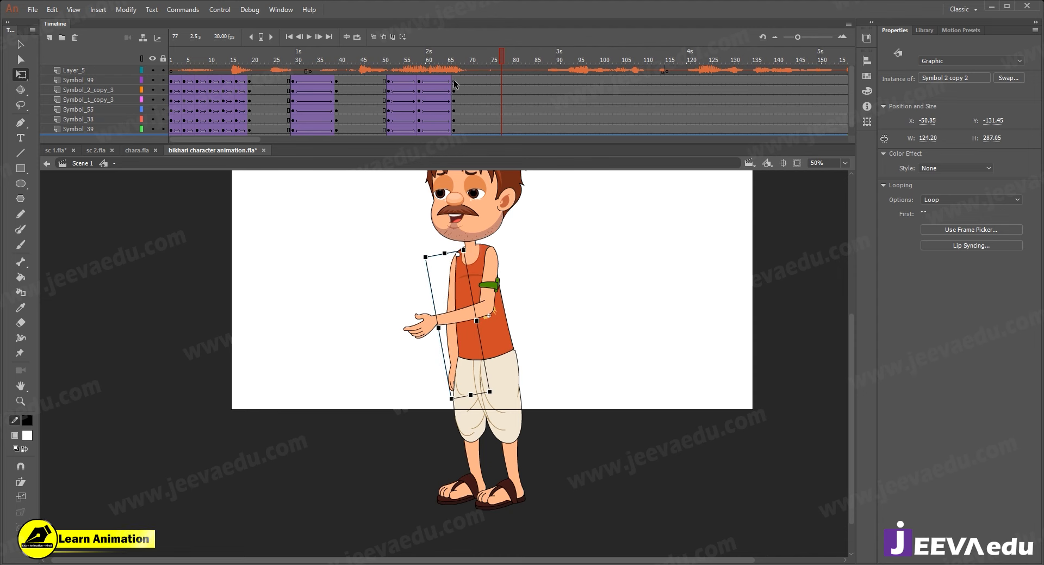
double_click(452, 341)
click(449, 362)
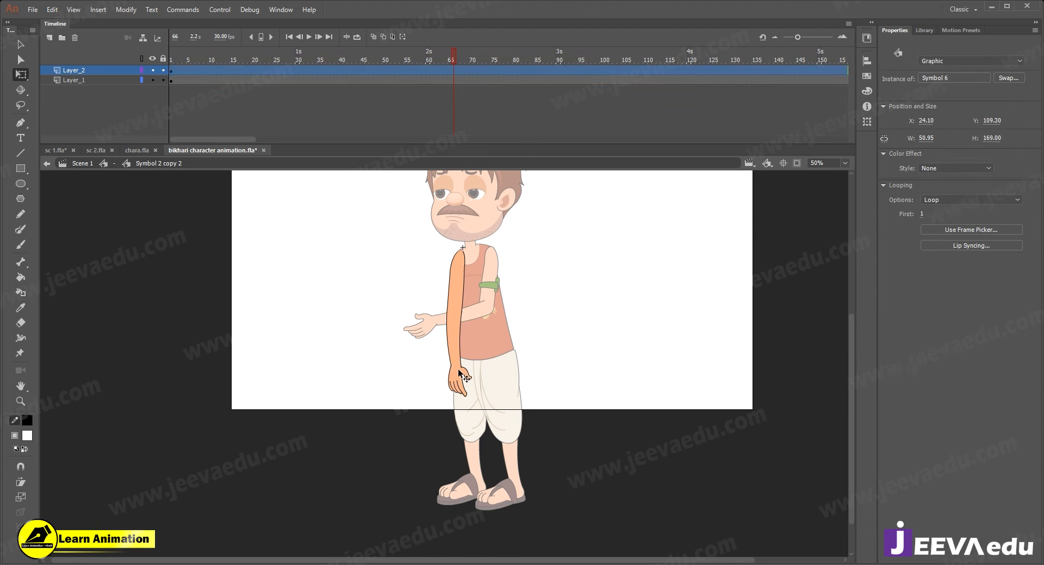
click(453, 67)
key(F6)
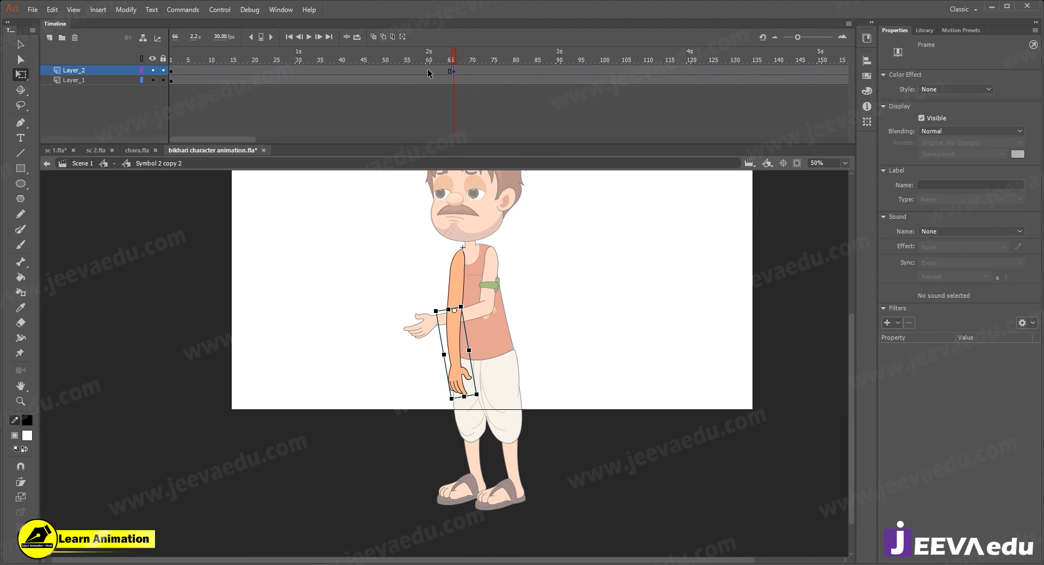
- Keyframe the forearm at frame 58 and create an eased classic tween from there to frame 66
click(414, 70)
right_click(428, 70)
click(476, 101)
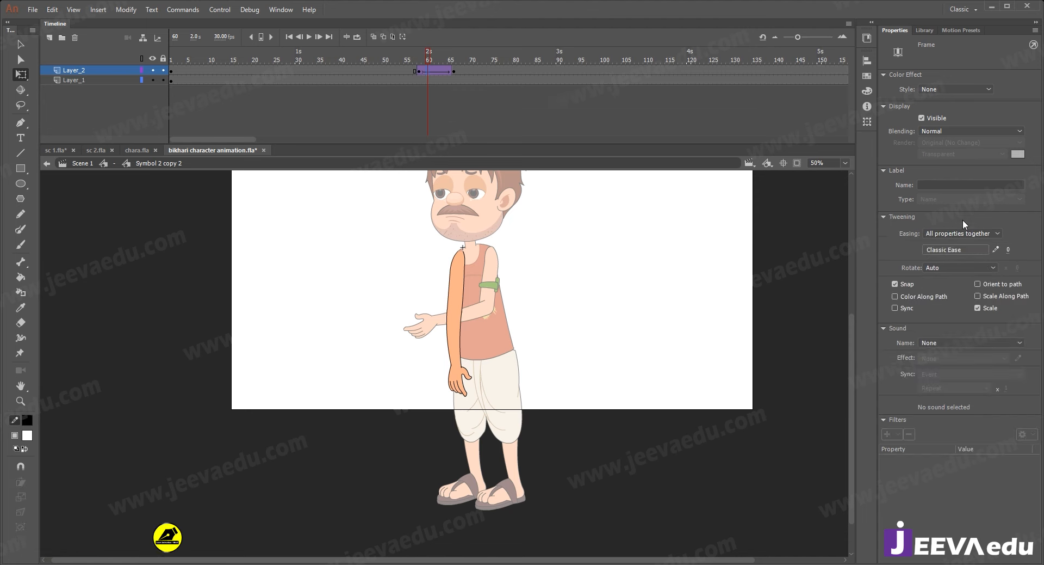
drag(1009, 250, 1040, 160)
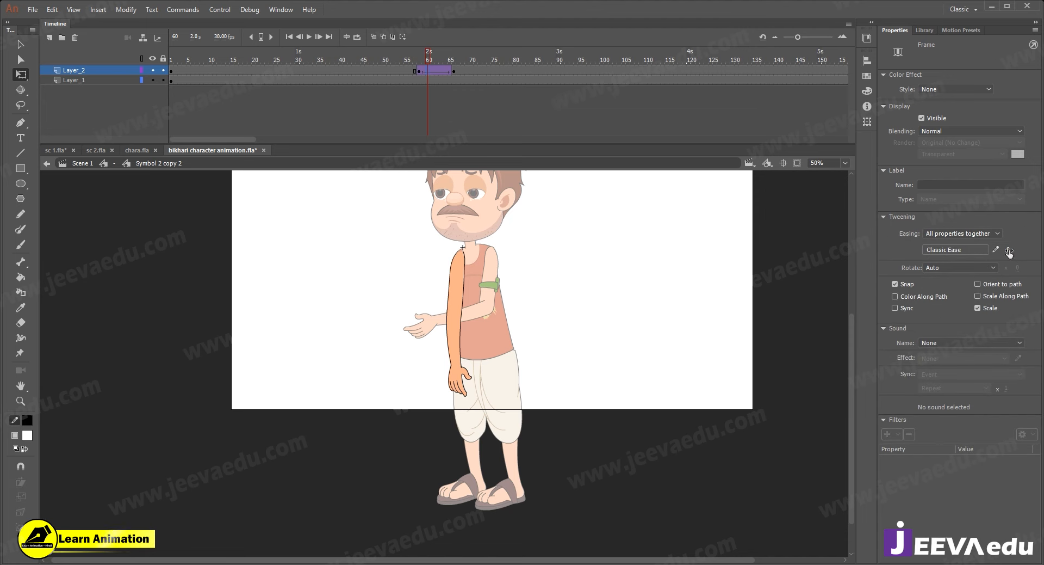
- Swing the forearm forward from the elbow in the frame 66 pose, return to the main scene and play the gesture
click(458, 70)
click(456, 375)
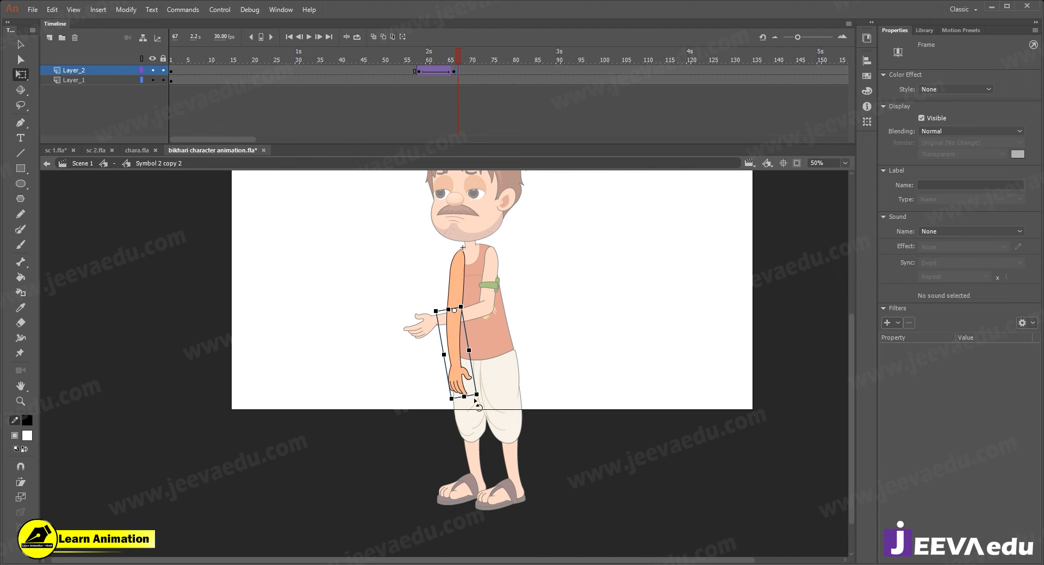
double_click(383, 369)
key(Return)
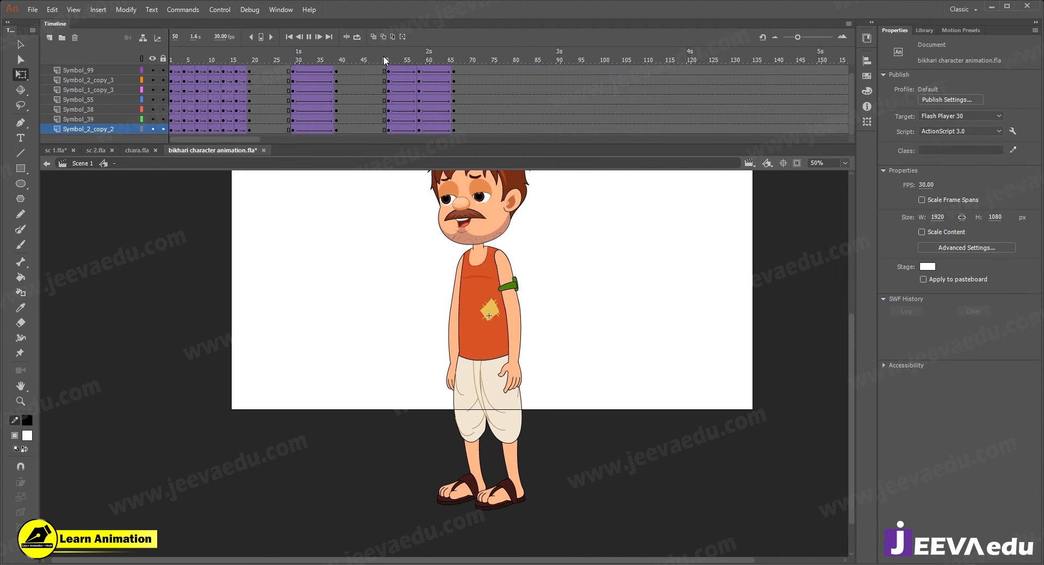
key(Return)
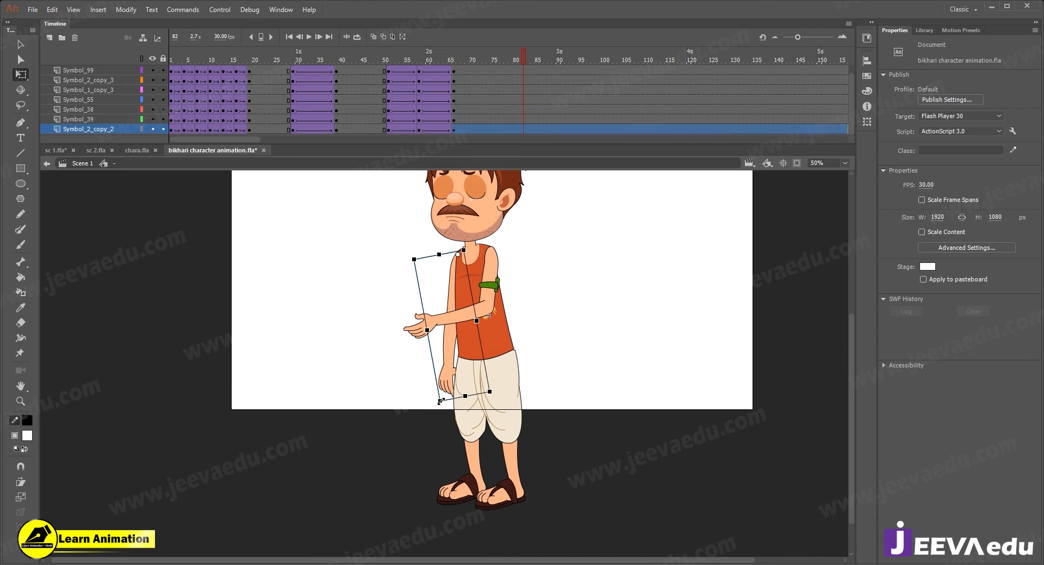
- Rotate the whole arm without the armband slightly back toward the body from its shoulder and replay the gesture
drag(445, 409, 454, 409)
key(z)
alt+click(451, 374)
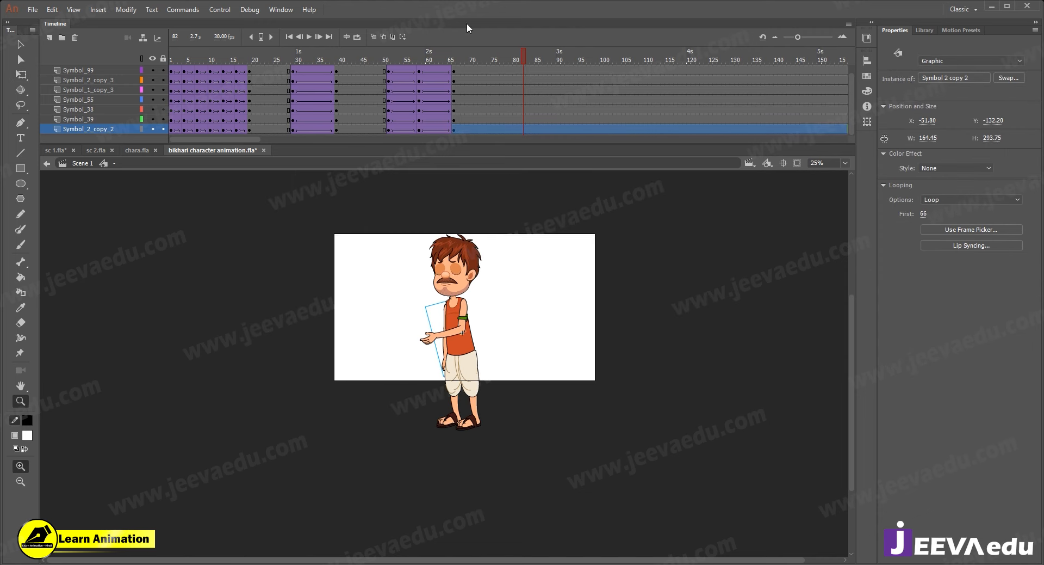
key(Return)
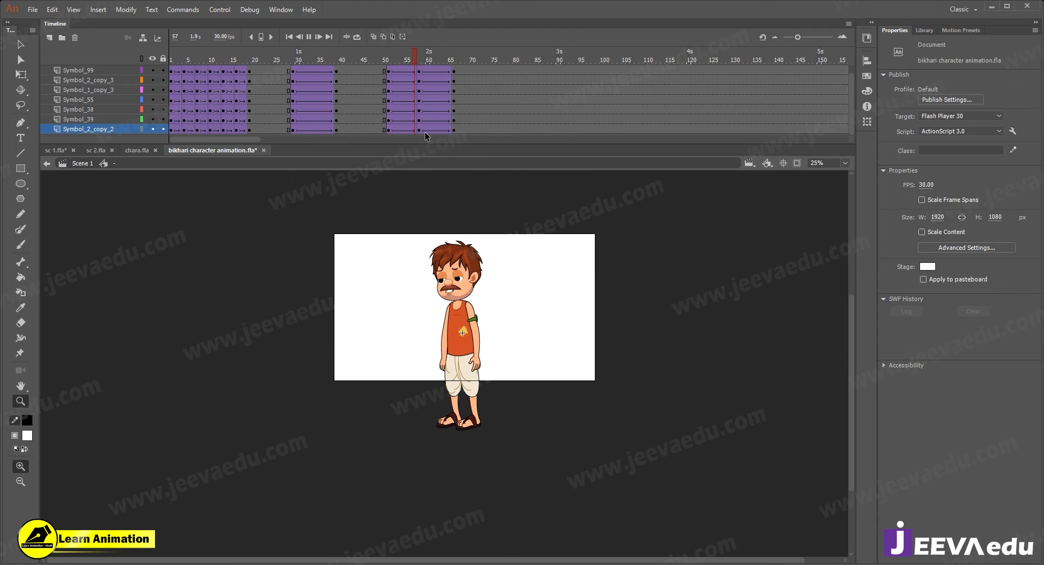
key(Return)
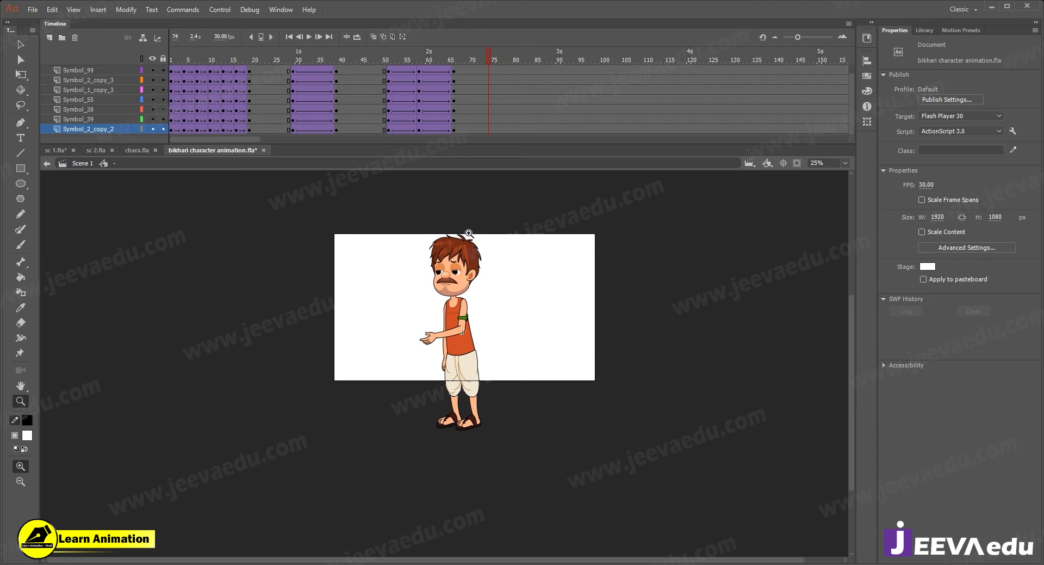
- Nudge the head, torso and both arms together slightly toward the character's back in the pose after frame 66 and replay it
click(471, 285)
alt+click(459, 397)
click(457, 440)
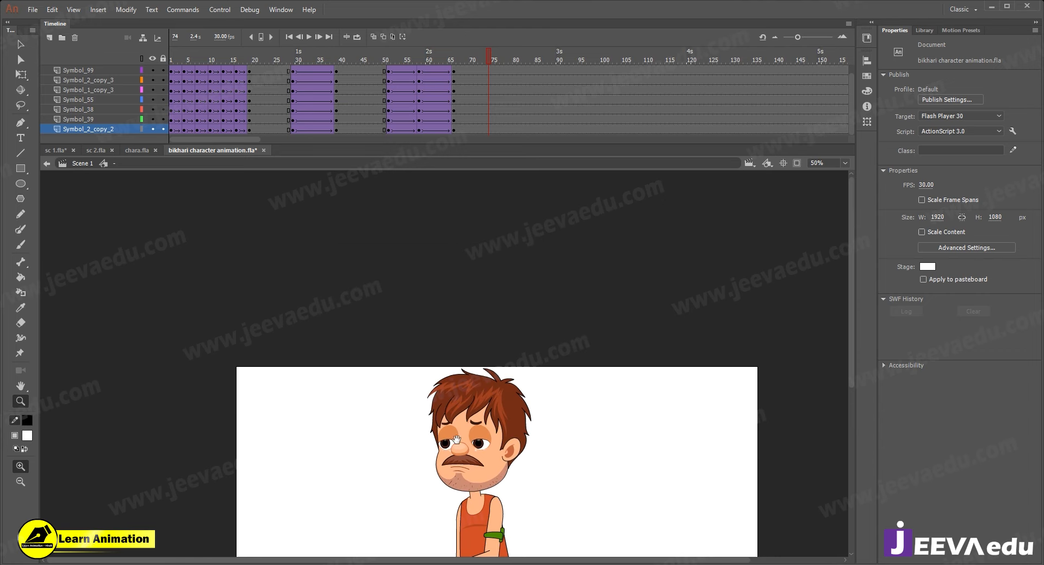
alt+click(466, 459)
click(436, 423)
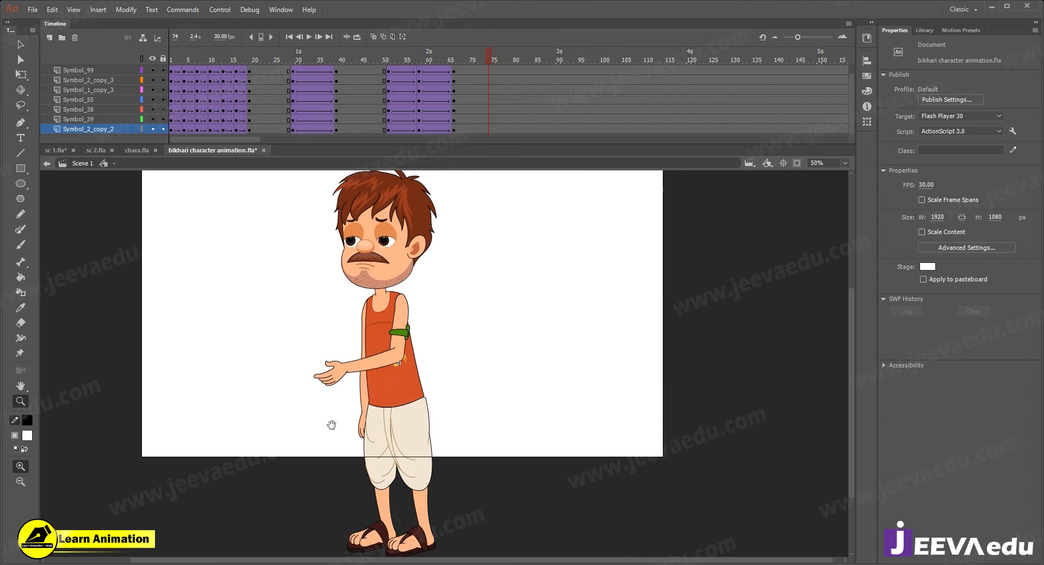
key(v)
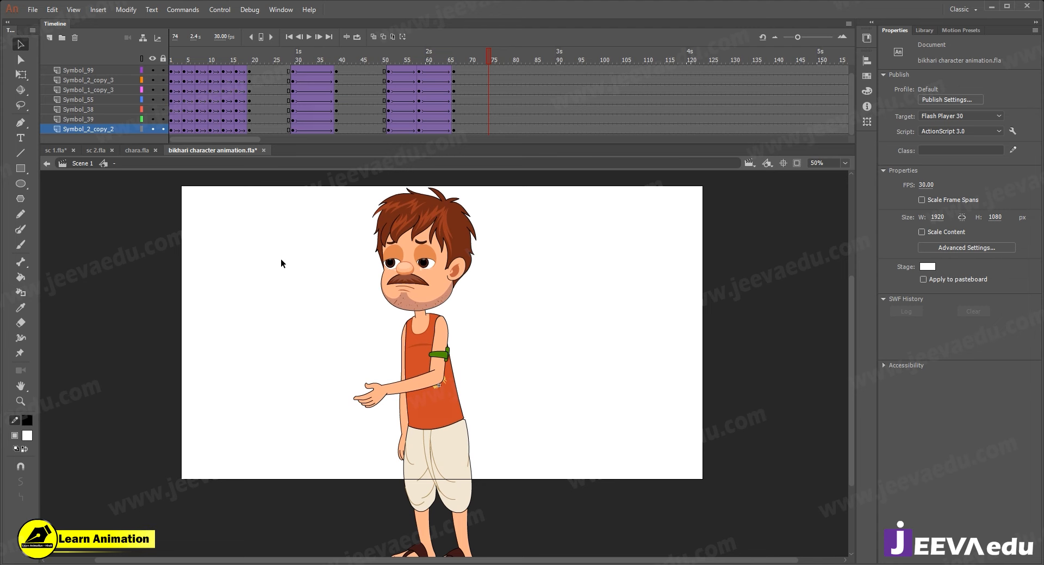
drag(318, 205, 511, 342)
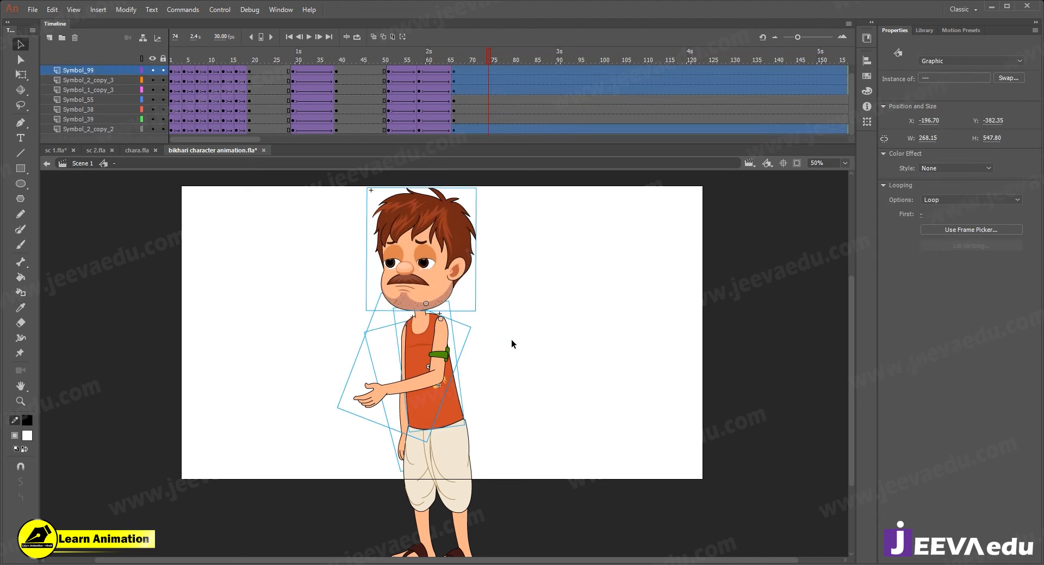
key(Right)
key(Right)
key(Right)
key(Right)
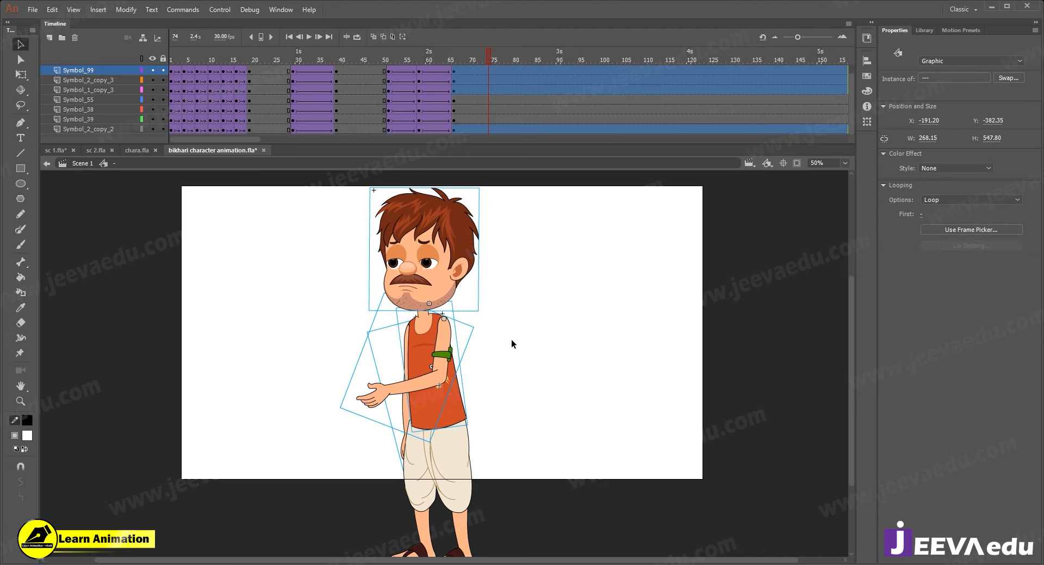
key(Left)
key(Left)
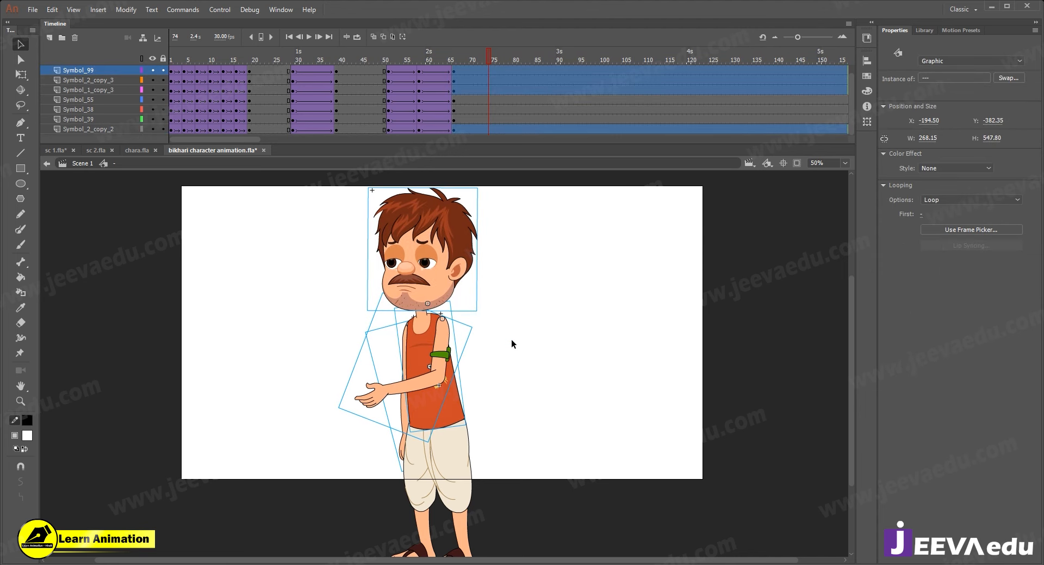
click(376, 82)
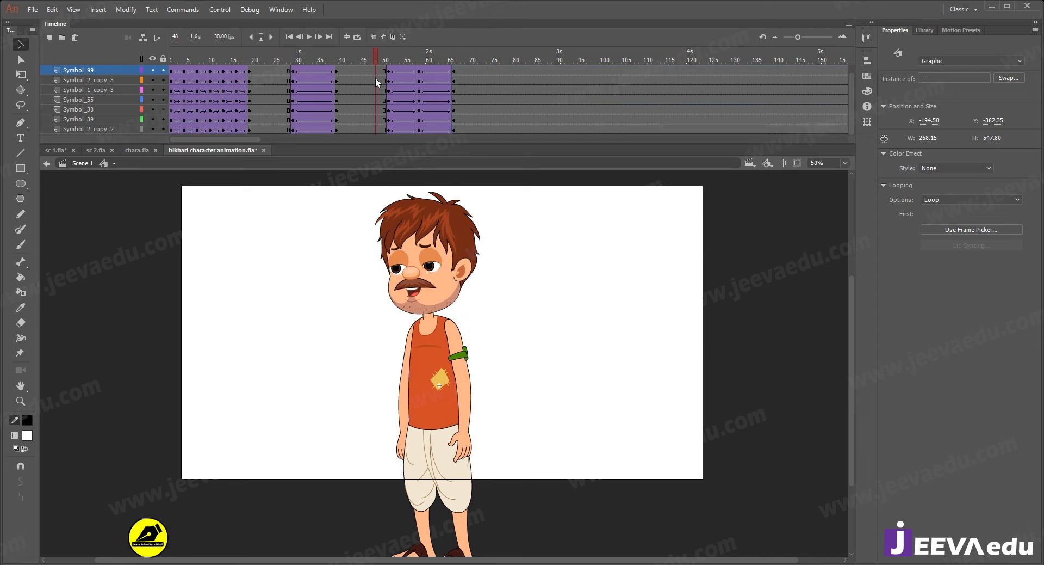
key(Return)
- Edit the trouser leg on the armband side, bulging its top edge upward behind the shirt hem, and return to the character's timeline
key(z)
click(461, 412)
click(446, 317)
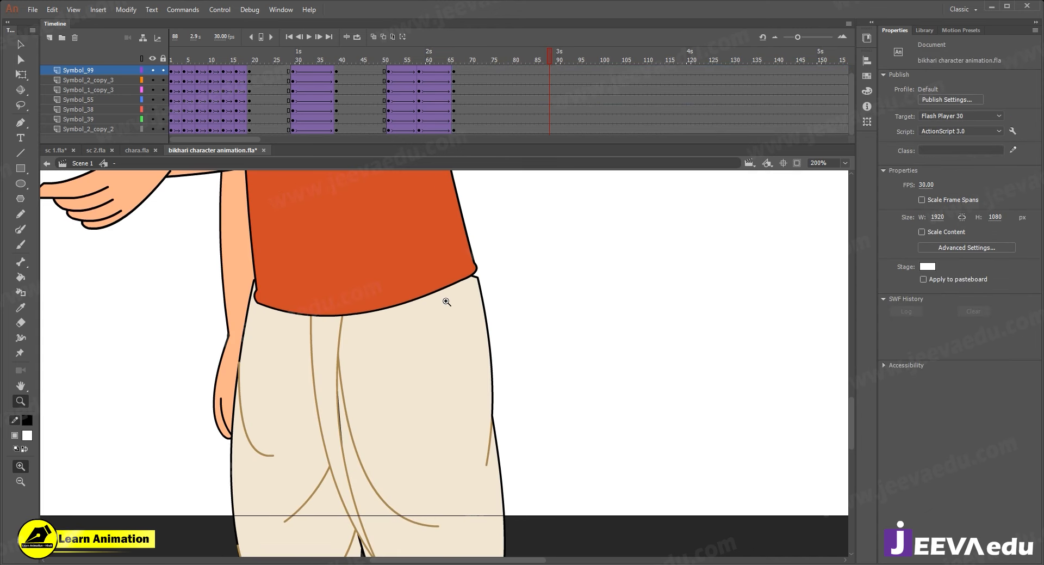
key(v)
double_click(461, 306)
double_click(461, 306)
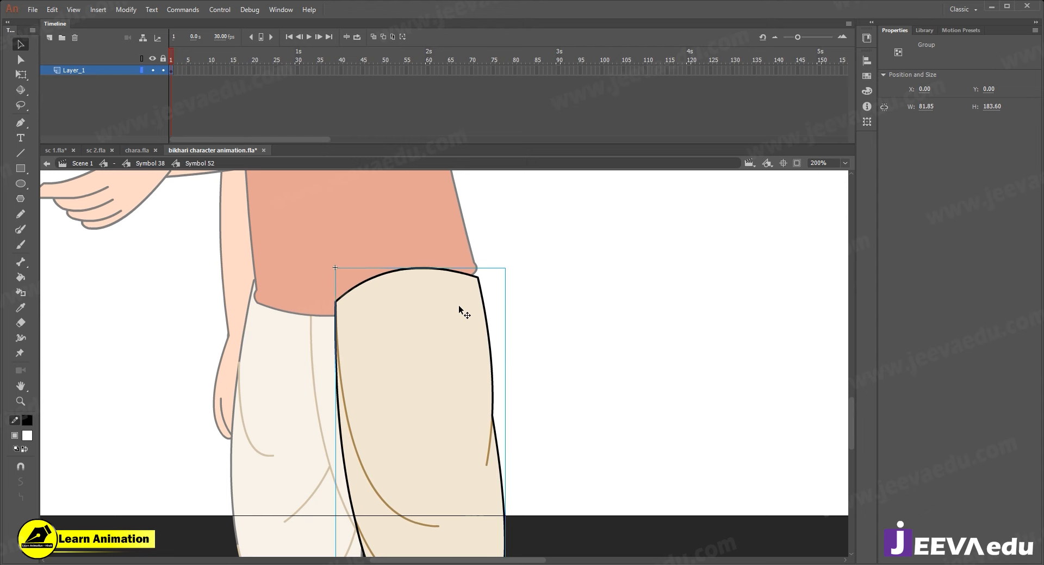
double_click(459, 304)
click(456, 253)
drag(455, 272, 448, 242)
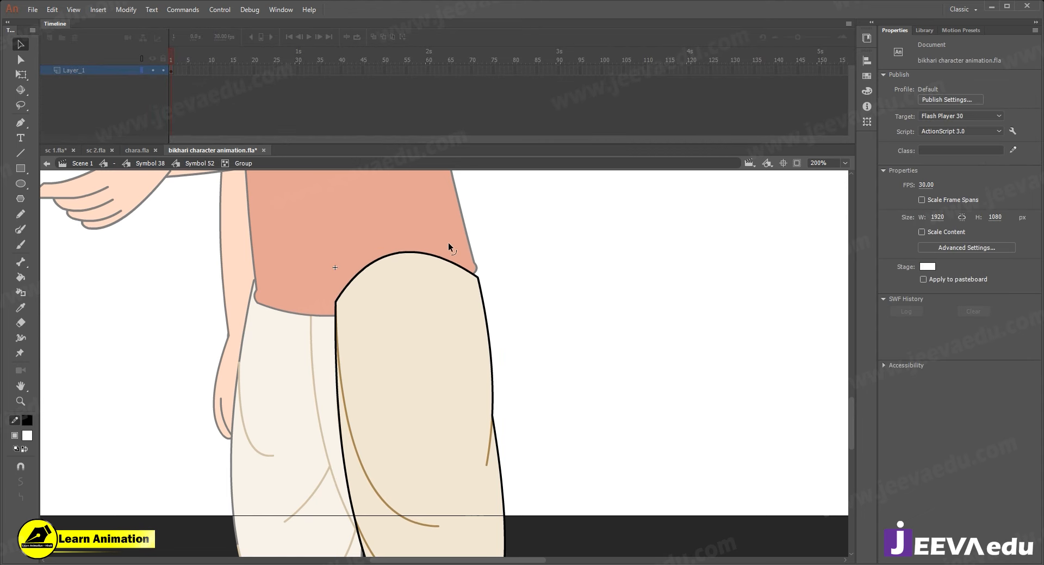
double_click(506, 240)
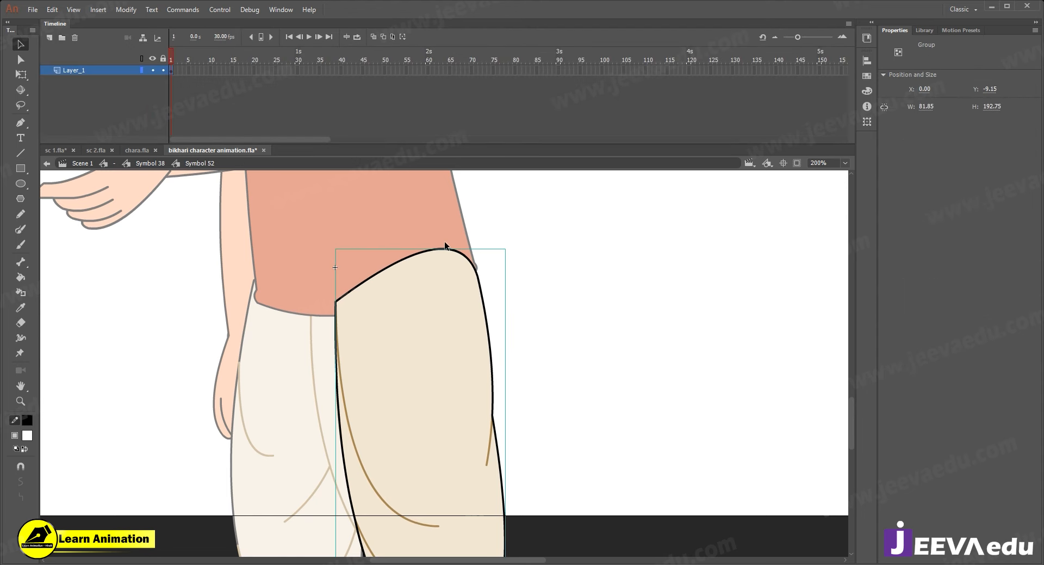
click(149, 163)
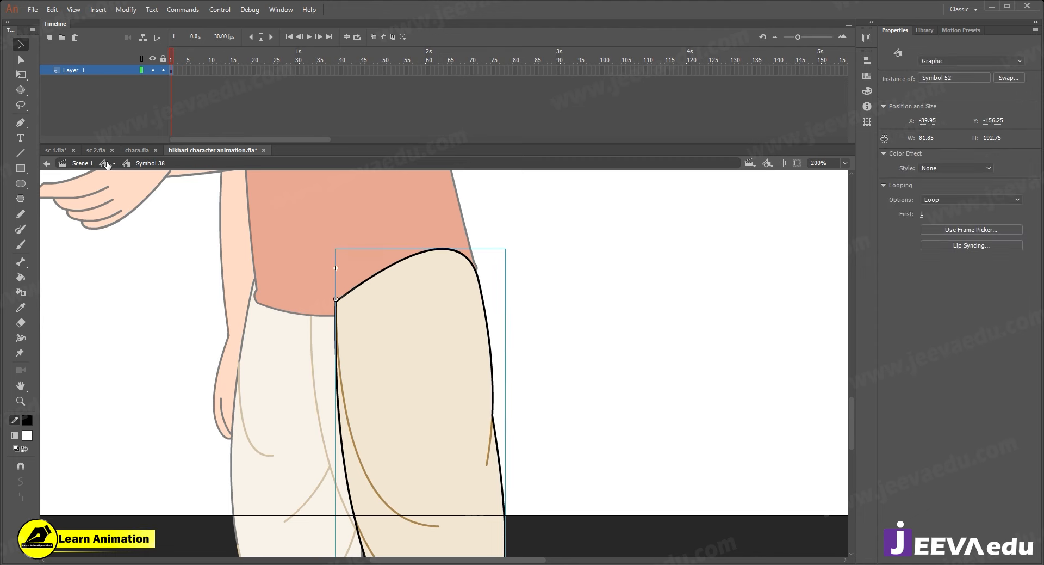
click(106, 163)
- Review the whole character's gesture from about frame 49 to frame 83
key(z)
alt+click(349, 303)
alt+click(498, 357)
drag(493, 400, 486, 448)
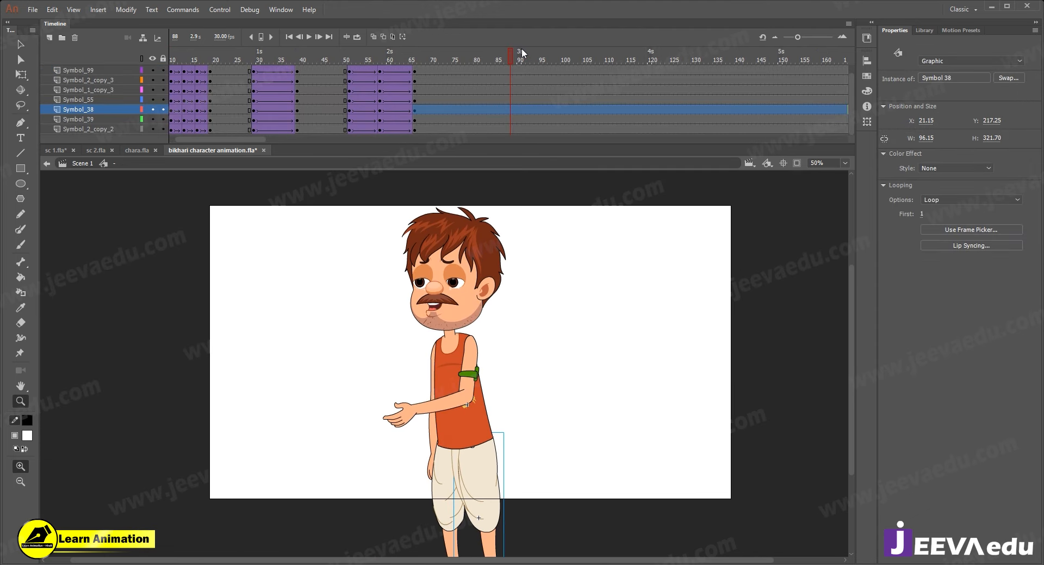
click(341, 83)
drag(341, 83, 488, 86)
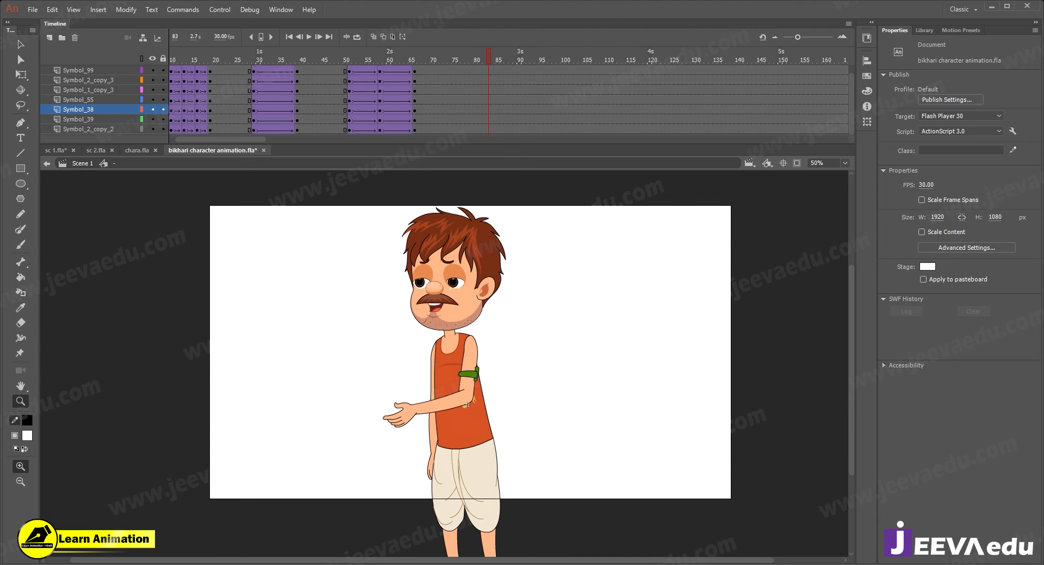
- Switch to sc 1.fla and scrub its talking animation up to frame 93 to study the next pose
click(56, 150)
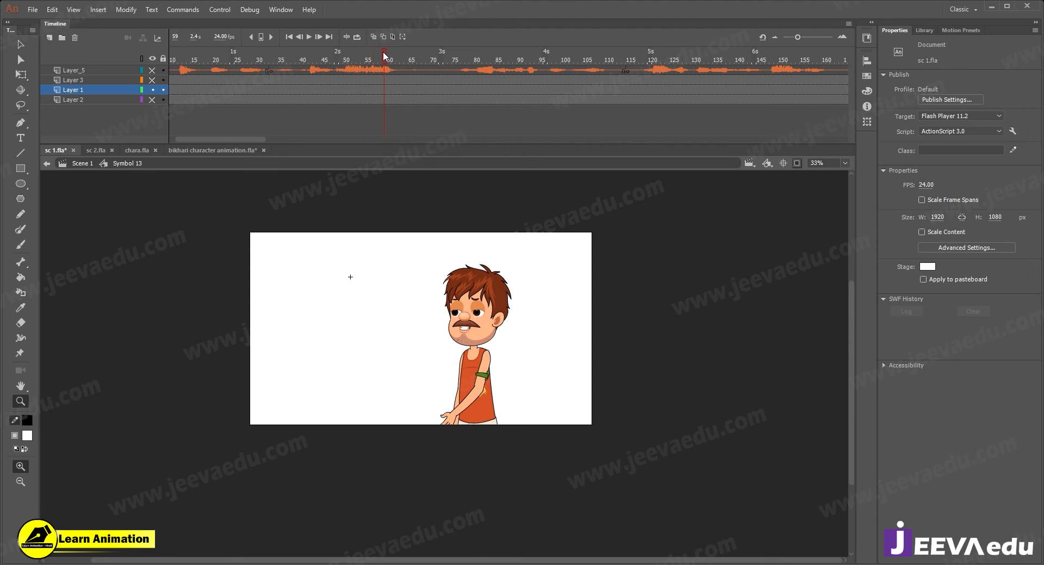
click(442, 59)
drag(444, 61, 531, 100)
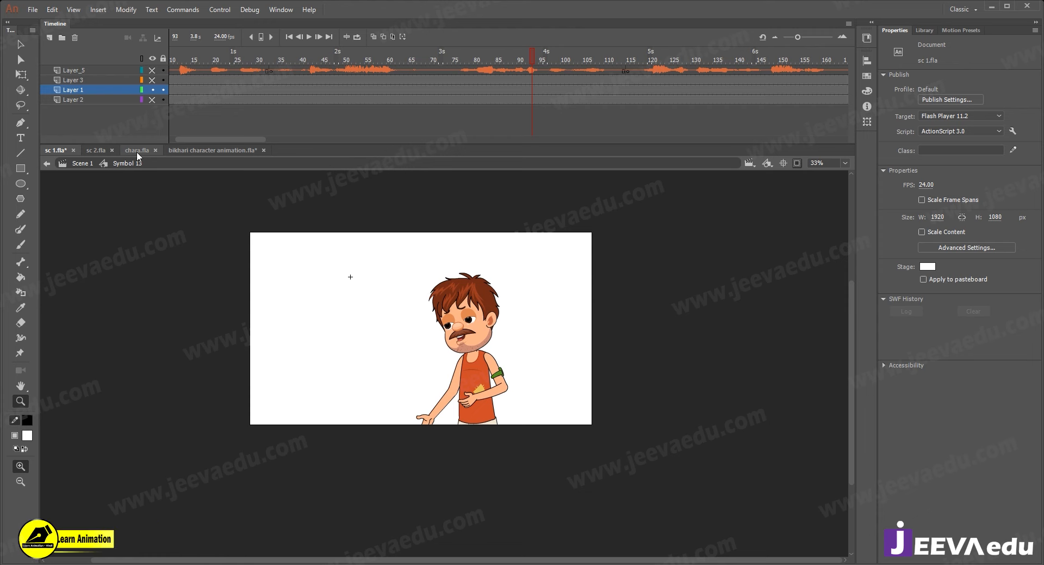
- Return to bikhari character animation.fla and play the gesture with the dialogue from about frame 50
click(234, 151)
click(348, 61)
key(Return)
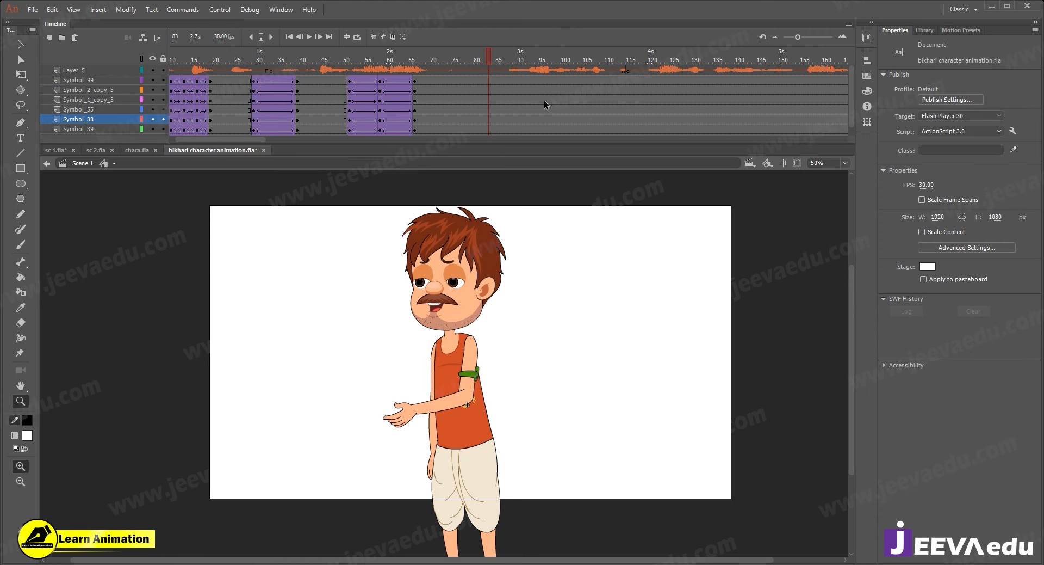
drag(488, 58, 368, 67)
key(Return)
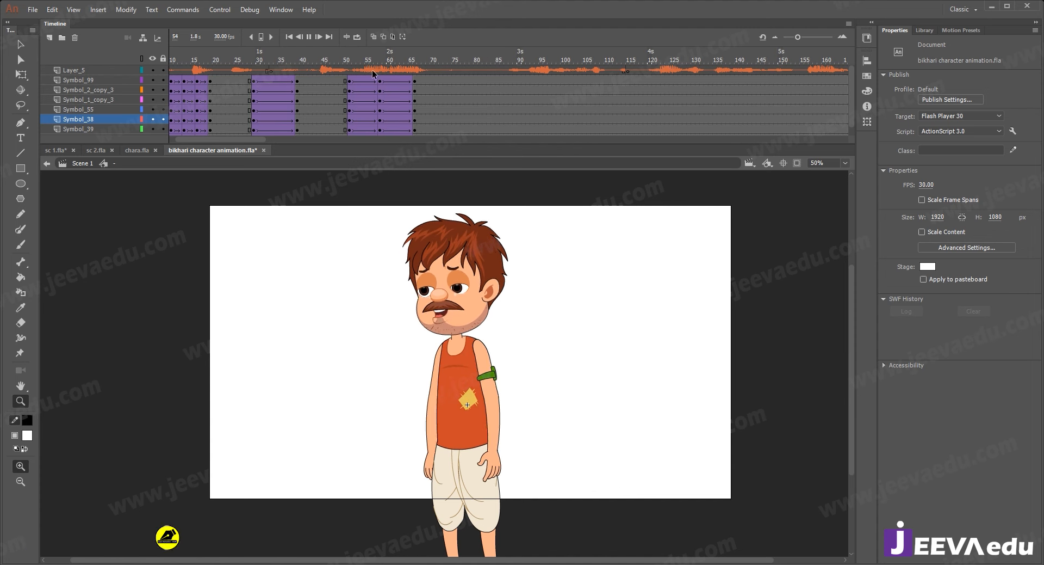
drag(487, 139, 490, 132)
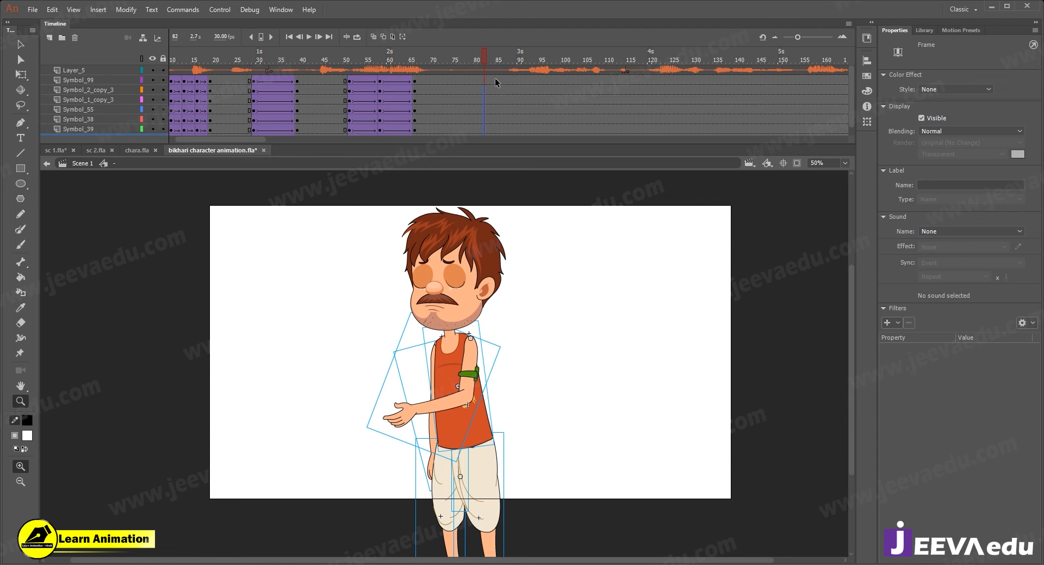
drag(496, 82, 490, 174)
click(507, 131)
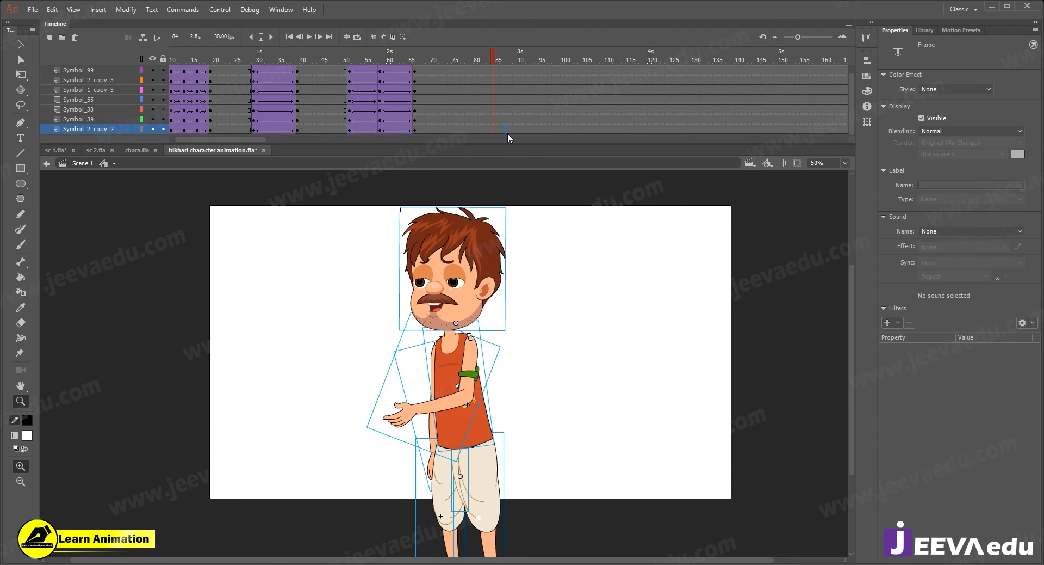
drag(491, 132, 492, 59)
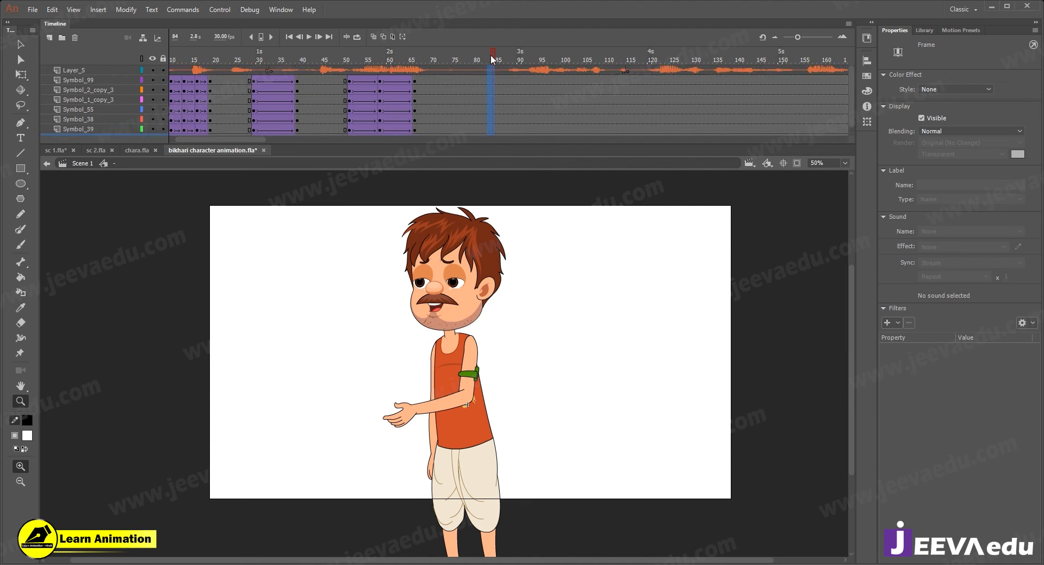
key(Return)
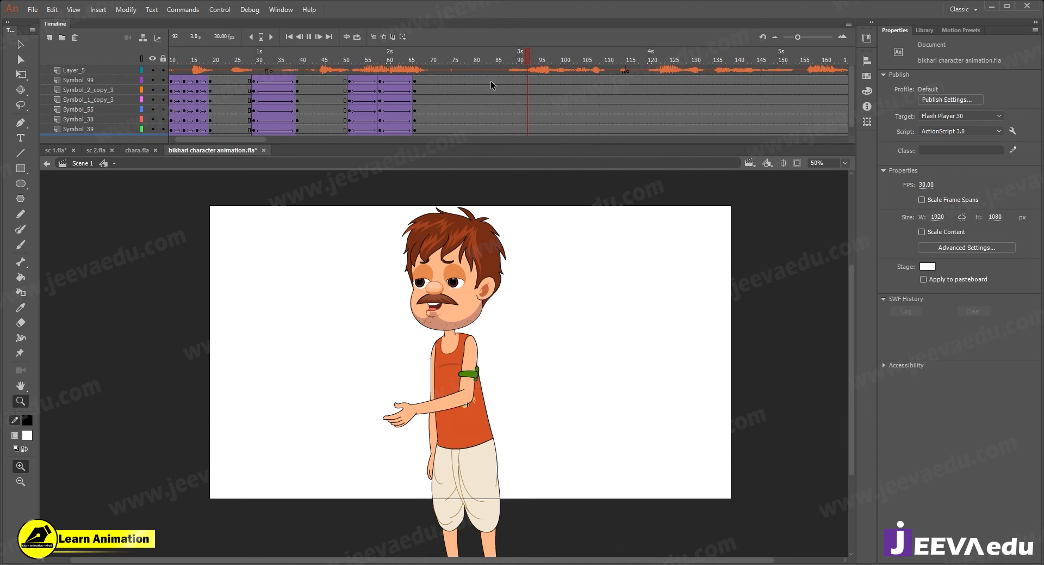
- Add keyframes at frame 79 across all the body-part layers to start the next pose
drag(480, 87, 478, 161)
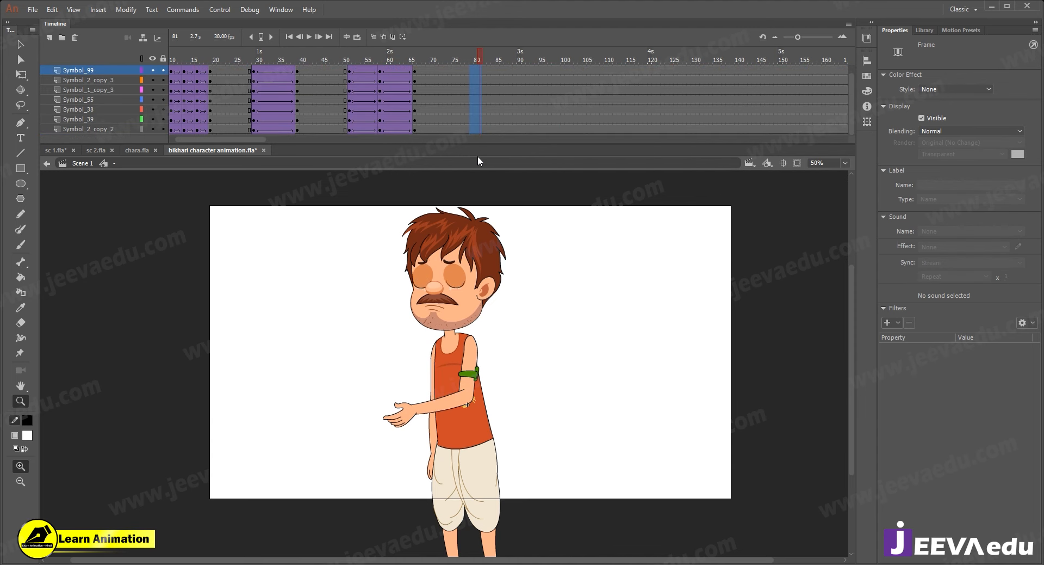
key(F6)
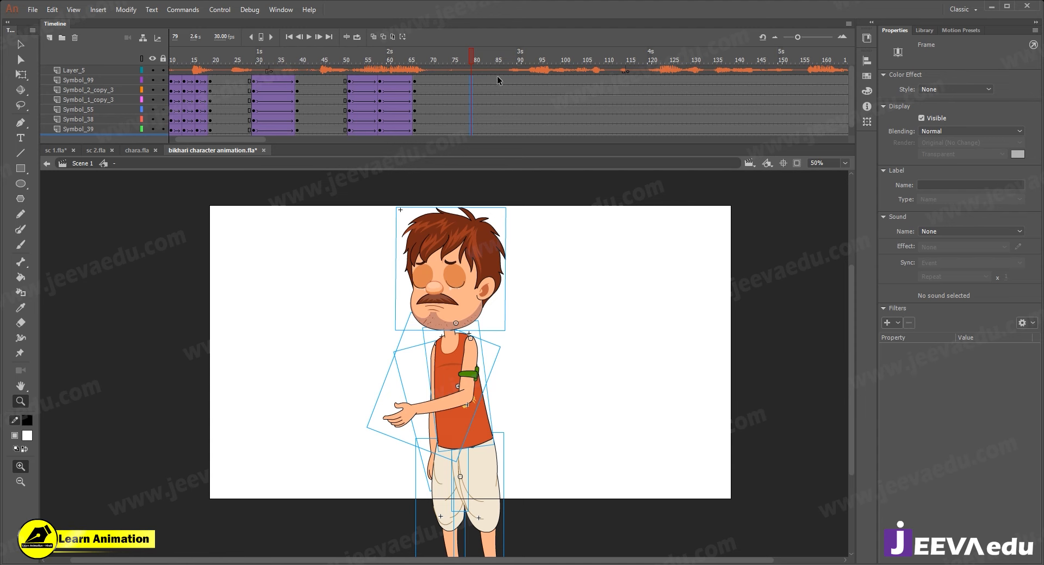
- Add keyframes at frame 77 across all the body-part layers
drag(489, 82, 489, 131)
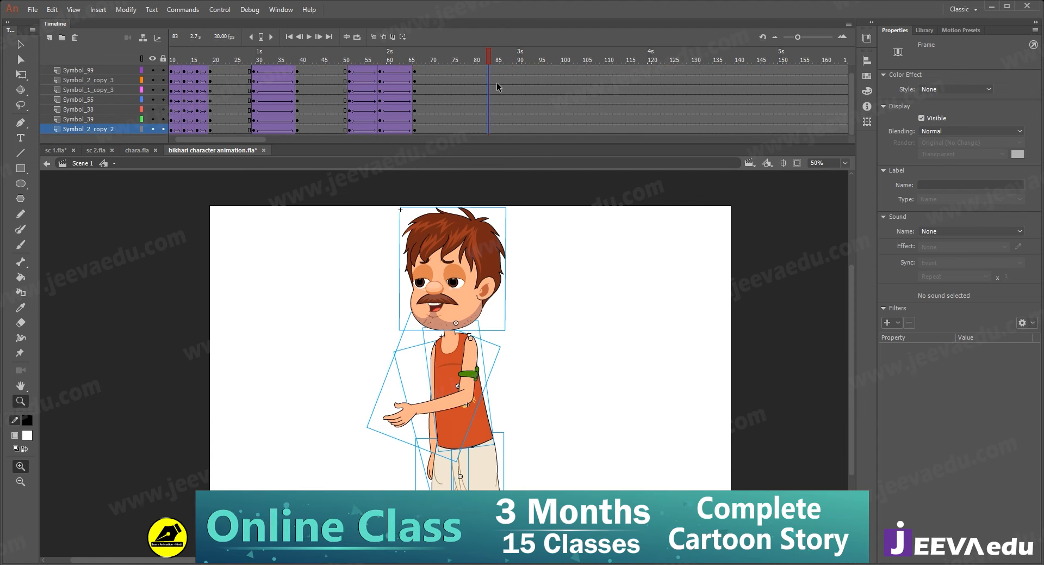
scroll(497, 87, up, 1)
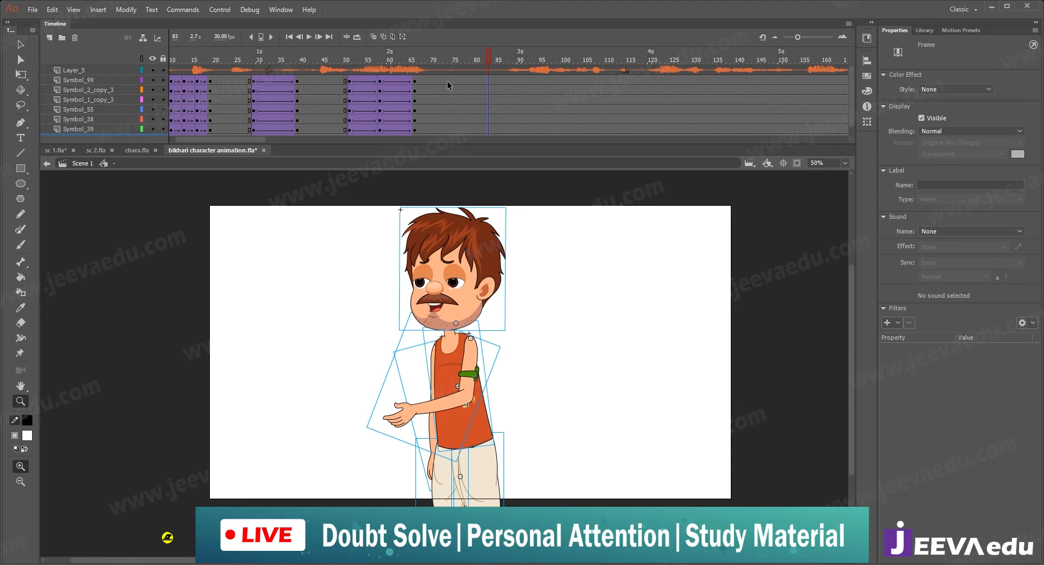
drag(451, 80, 456, 139)
scroll(511, 91, up, 1)
drag(501, 82, 502, 153)
key(F6)
scroll(533, 110, up, 1)
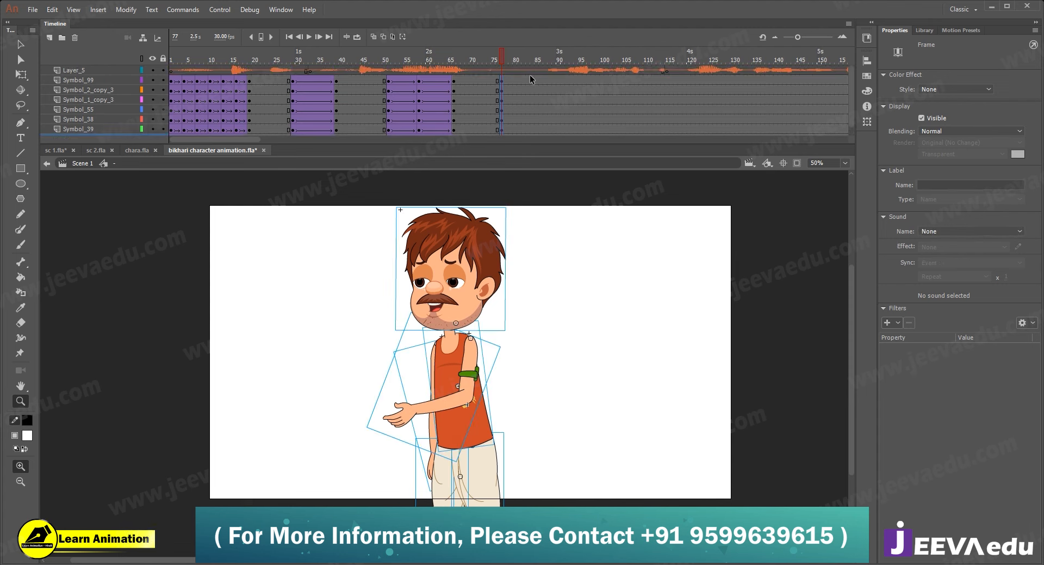
- Add keyframes at frame 85 on all body-part layers and classic-tween frames 77–85 with an ease of 100 out
drag(536, 81, 512, 55)
key(F6)
right_click(517, 80)
click(536, 111)
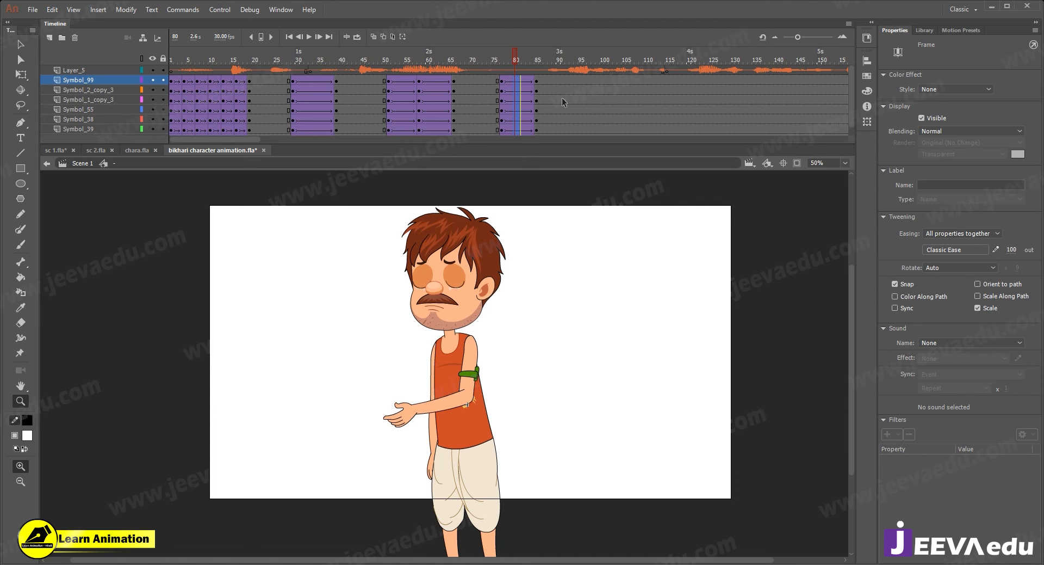
click(501, 81)
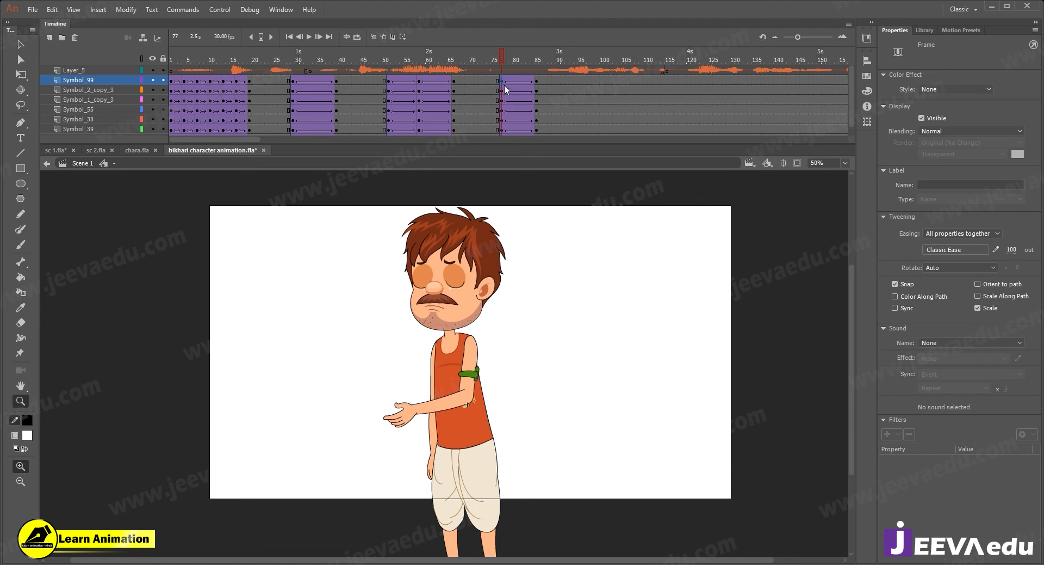
- At frame 85, rotate the head, torso and arms together clockwise so the body straightens, and nudge them slightly left
click(537, 80)
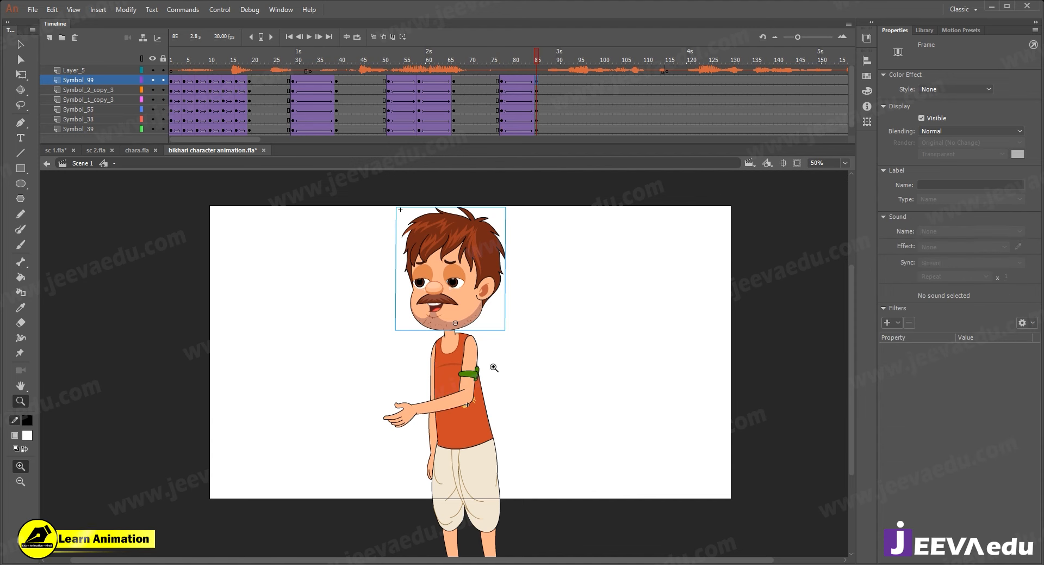
key(v)
drag(338, 234, 509, 385)
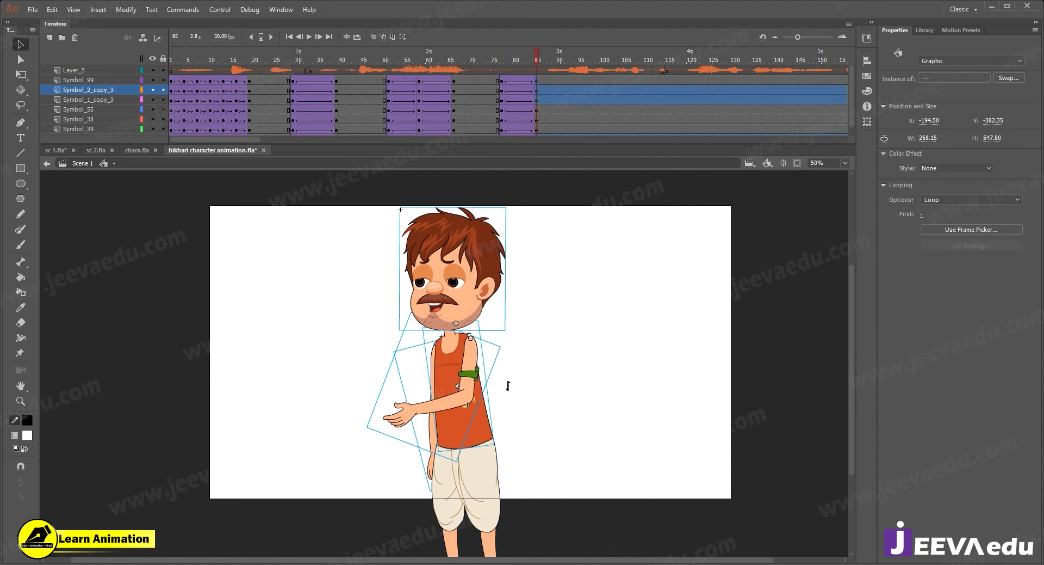
key(q)
click(438, 364)
drag(368, 246, 463, 447)
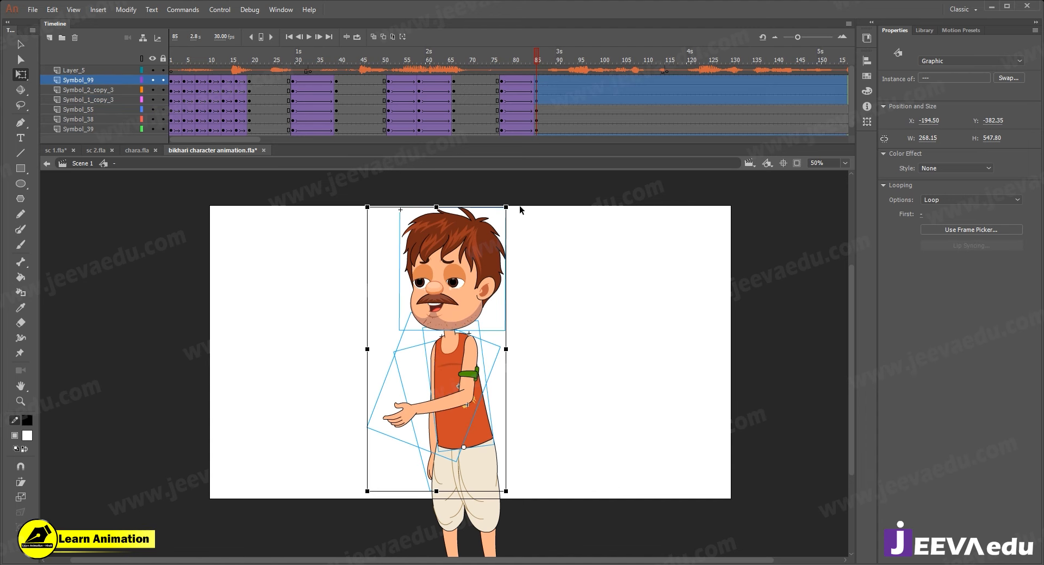
drag(525, 212, 535, 225)
key(Left)
key(Left)
key(Left)
click(562, 289)
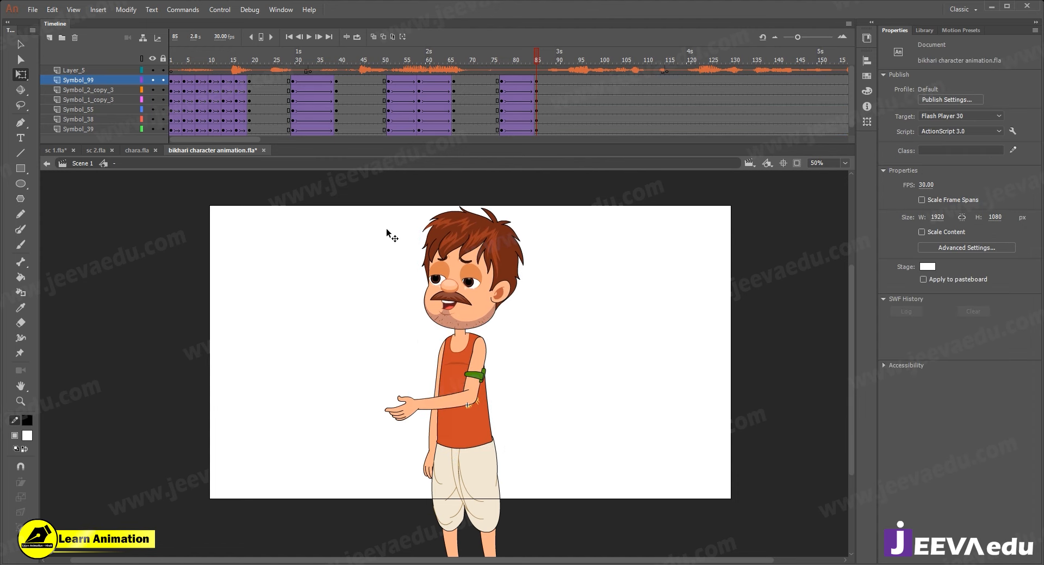
- Tilt the head counterclockwise and rotate both arms at the shoulders to bring them closer to the body at frame 85
click(452, 245)
drag(539, 215, 516, 202)
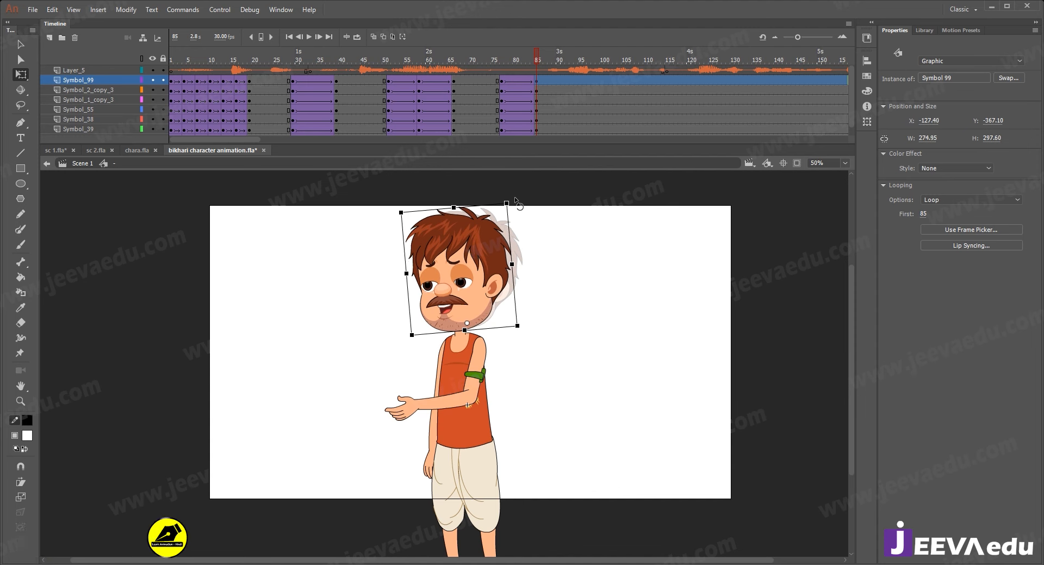
click(463, 402)
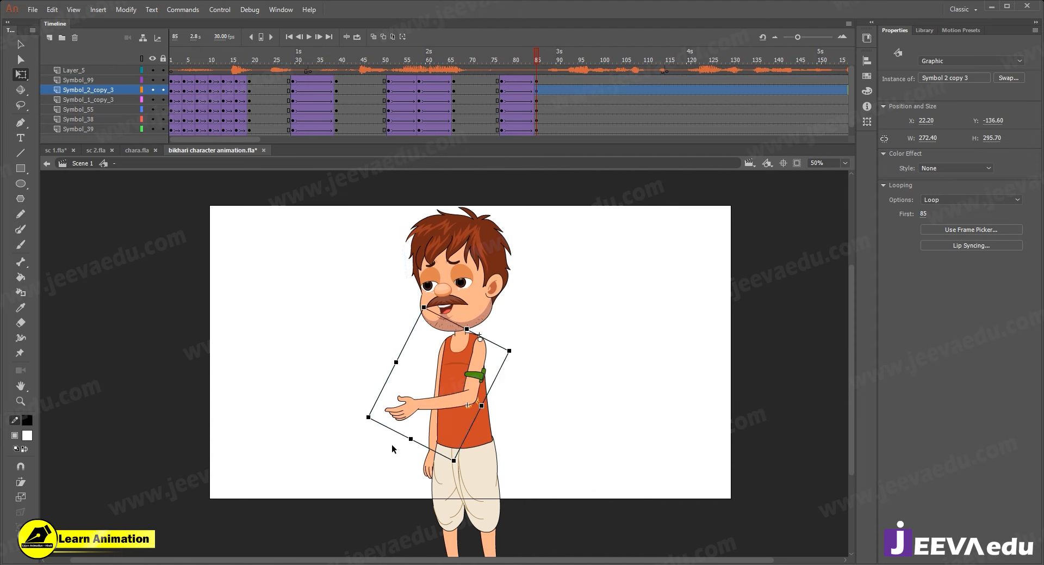
drag(379, 438, 398, 449)
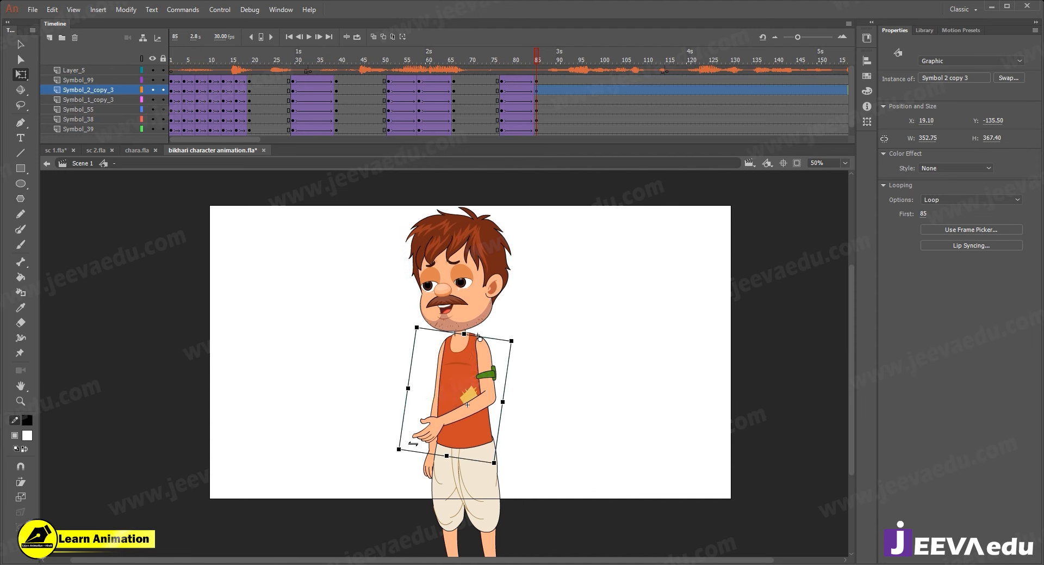
click(428, 478)
drag(428, 496, 422, 497)
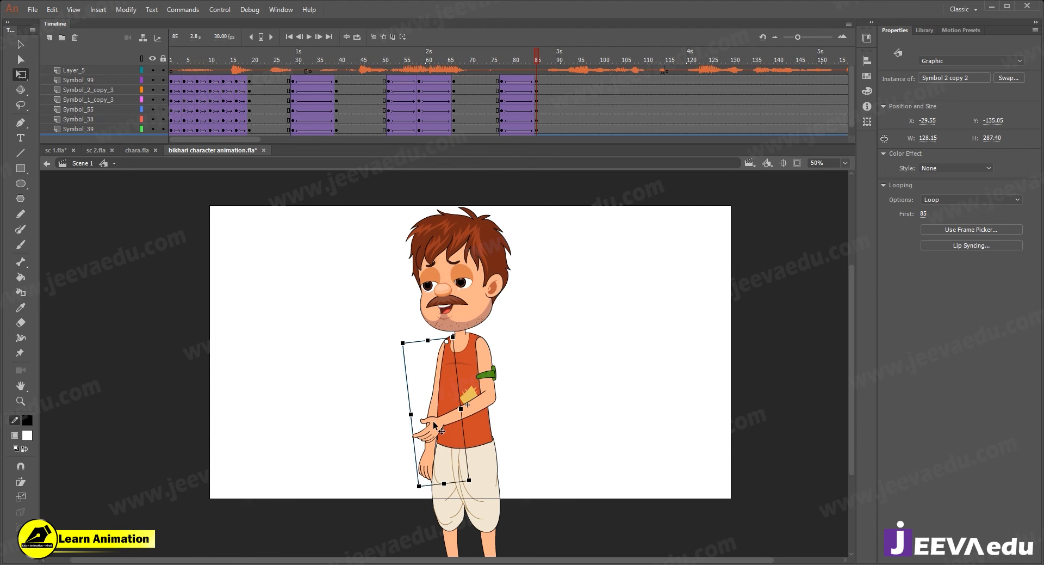
- Inside the front arm symbol, add forearm keyframes at frames 77 and 85 and create a classic tween between them
double_click(481, 409)
key(F6)
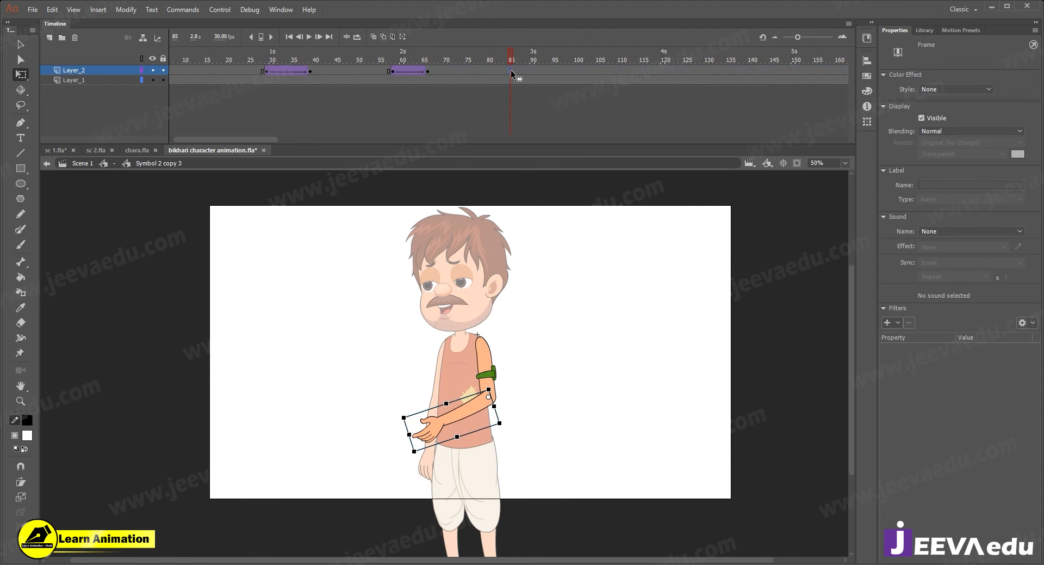
click(474, 72)
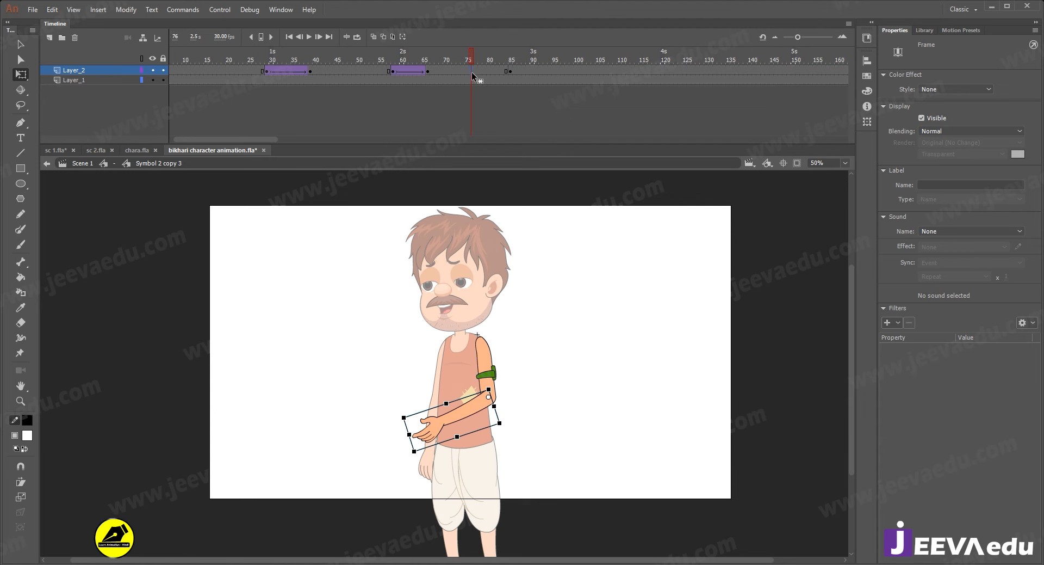
click(483, 71)
right_click(483, 71)
click(516, 102)
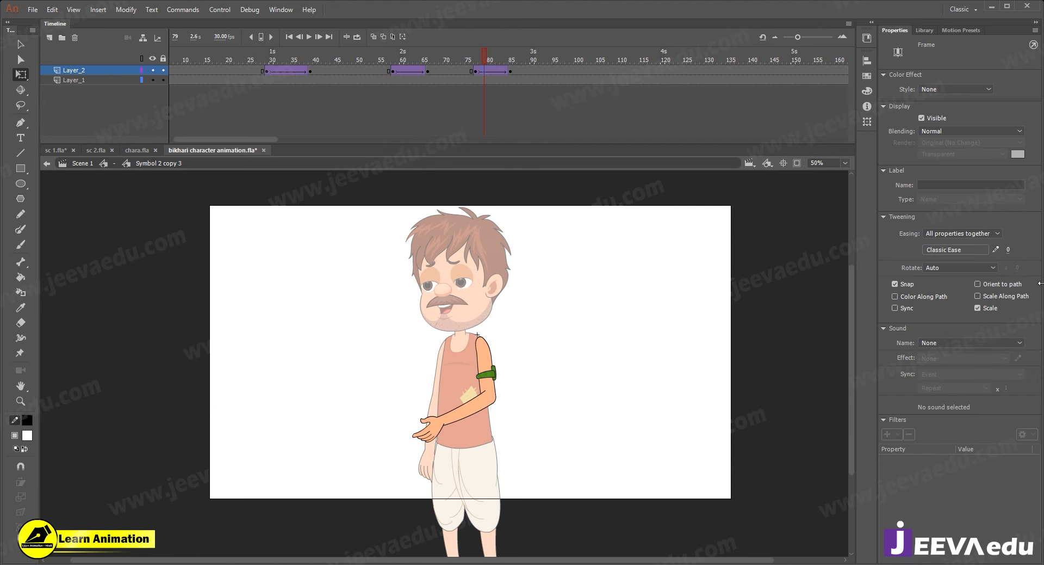
- Rotate the front forearm counterclockwise at the elbow so it hangs straight down in the frame 85 pose
click(513, 71)
click(430, 430)
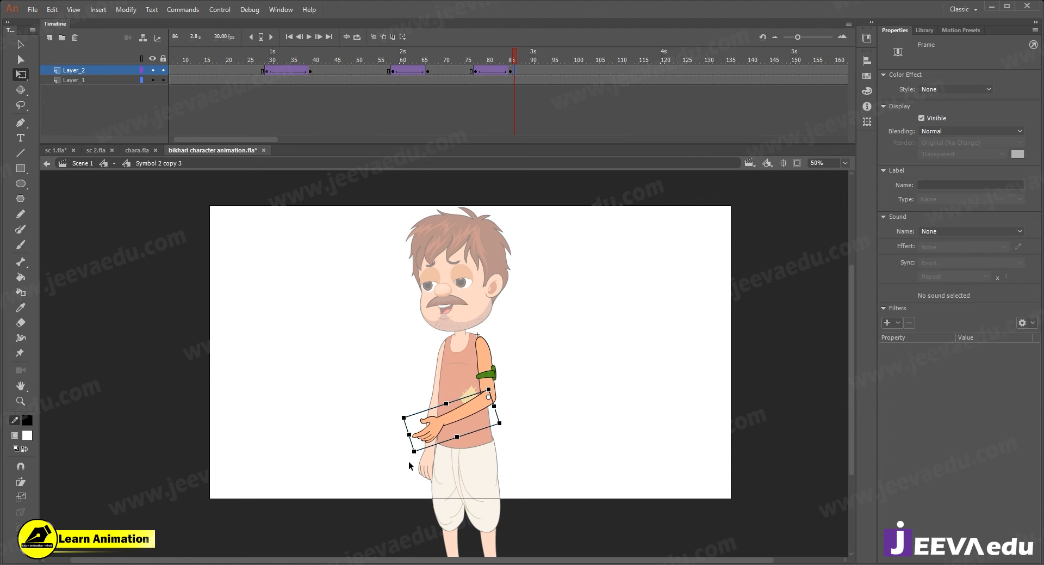
drag(410, 465, 461, 479)
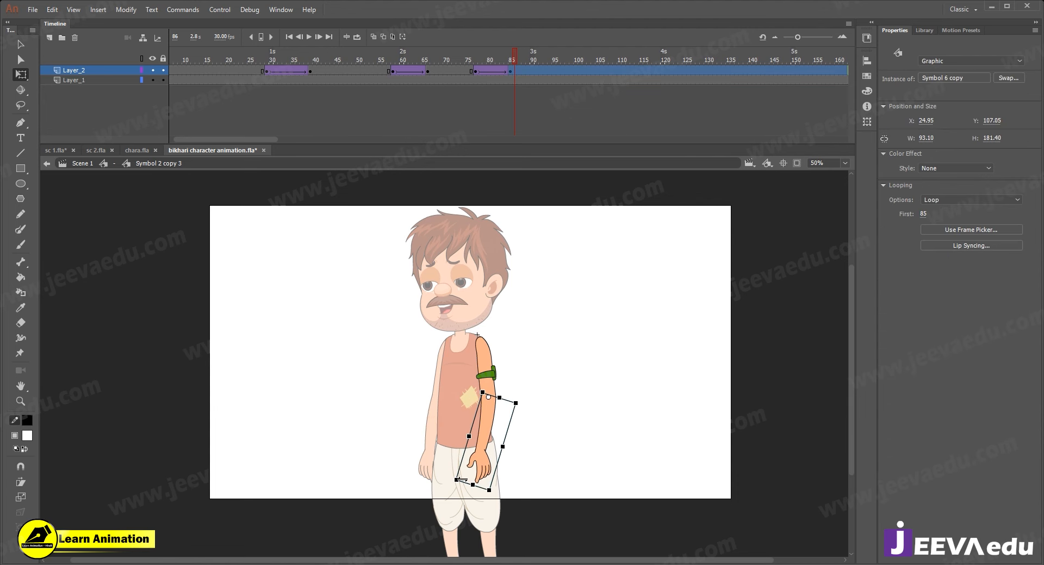
- Open the front forearm symbol and add a keyframe at frame 85 on the hand layer
key(z)
click(461, 430)
key(v)
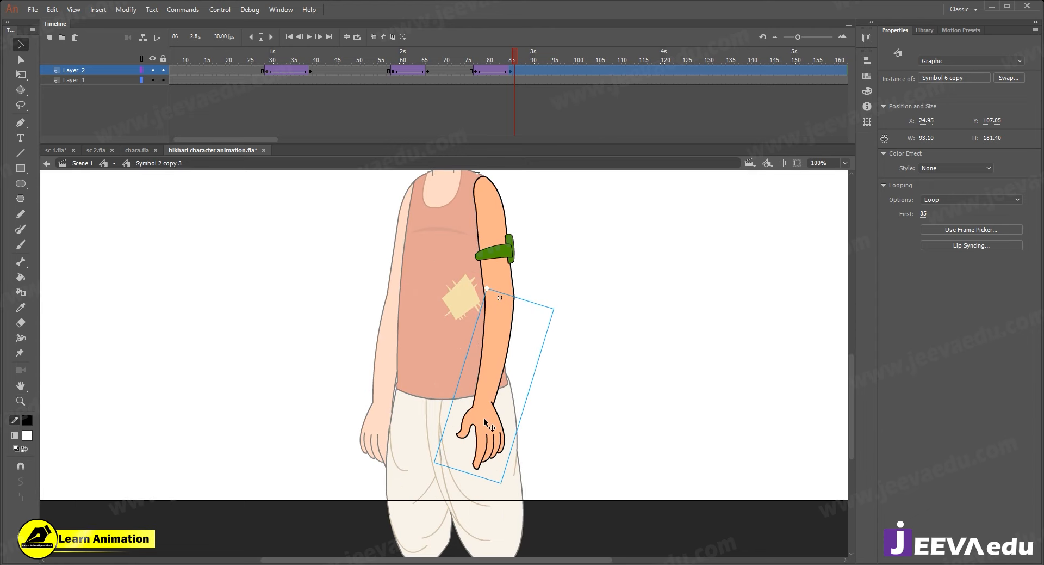
click(511, 59)
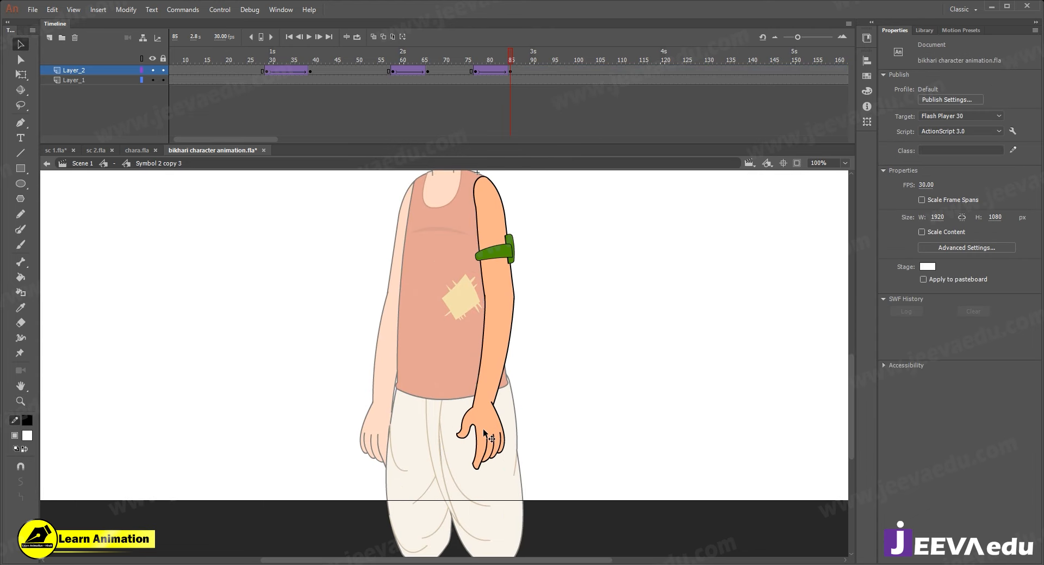
click(485, 453)
double_click(489, 425)
click(491, 427)
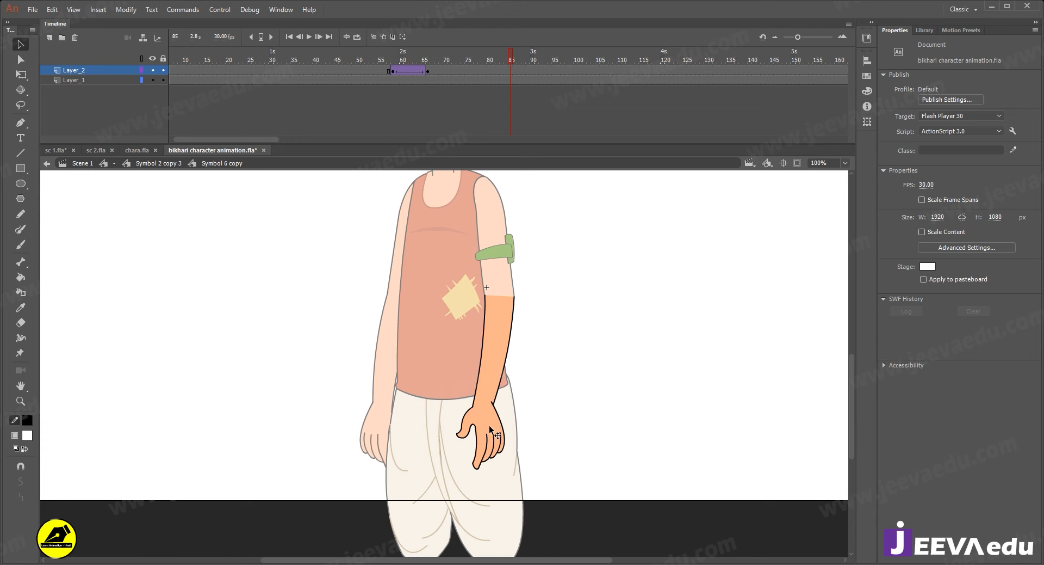
click(511, 70)
key(F6)
- Add a hand keyframe at frame 77 and classic-tween it to frame 85 with an ease of 100
click(477, 71)
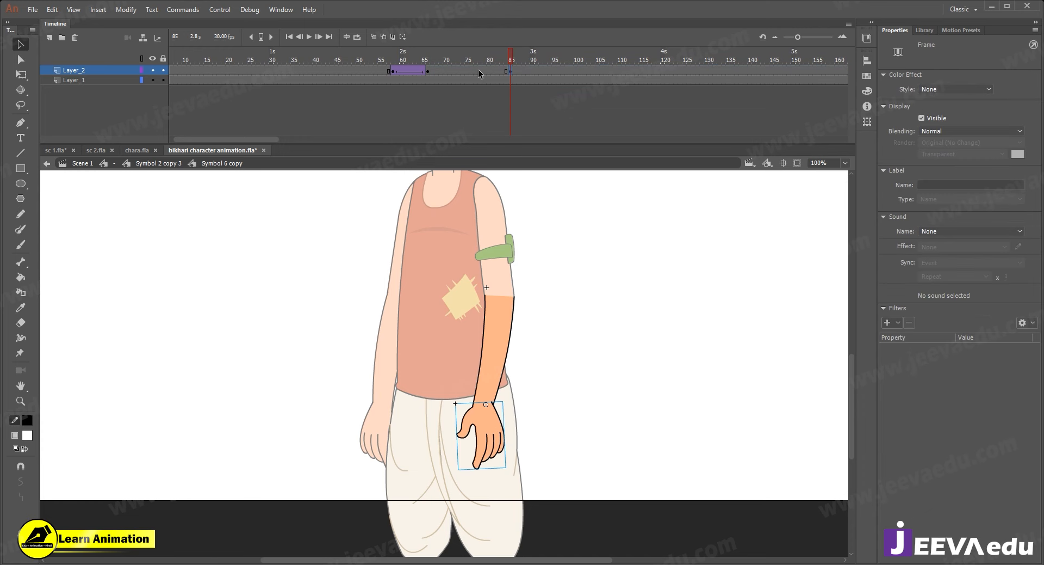
right_click(488, 71)
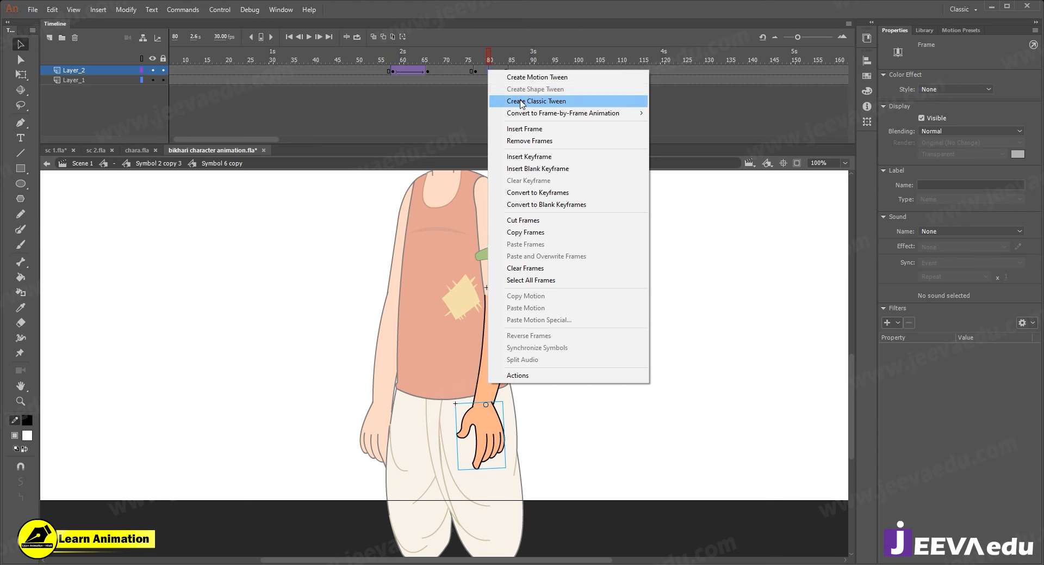
click(520, 99)
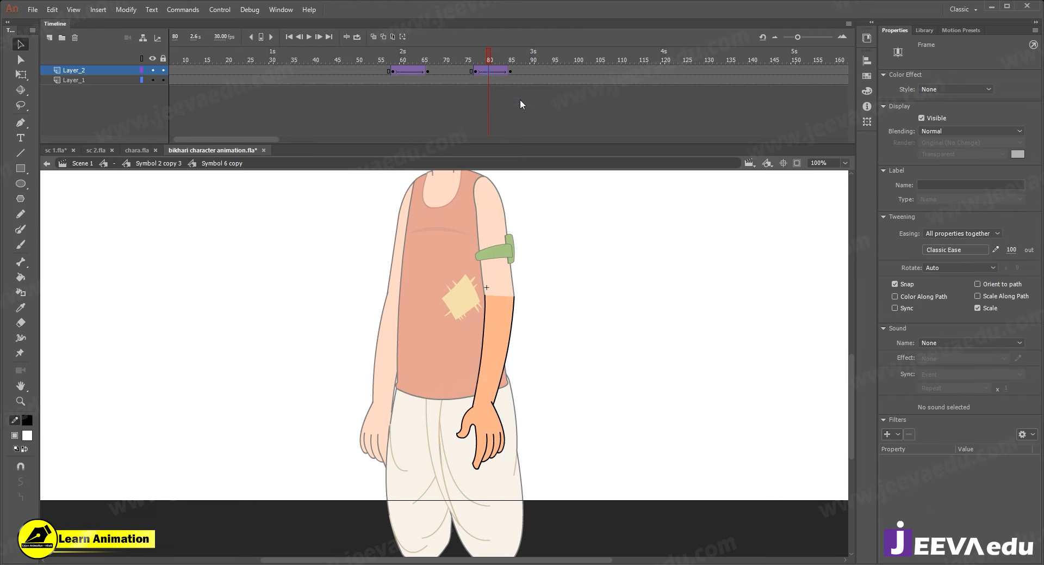
click(1010, 250)
text(100)
key(Return)
- Rotate the front hand clockwise at the wrist in the frame 85 pose
click(500, 454)
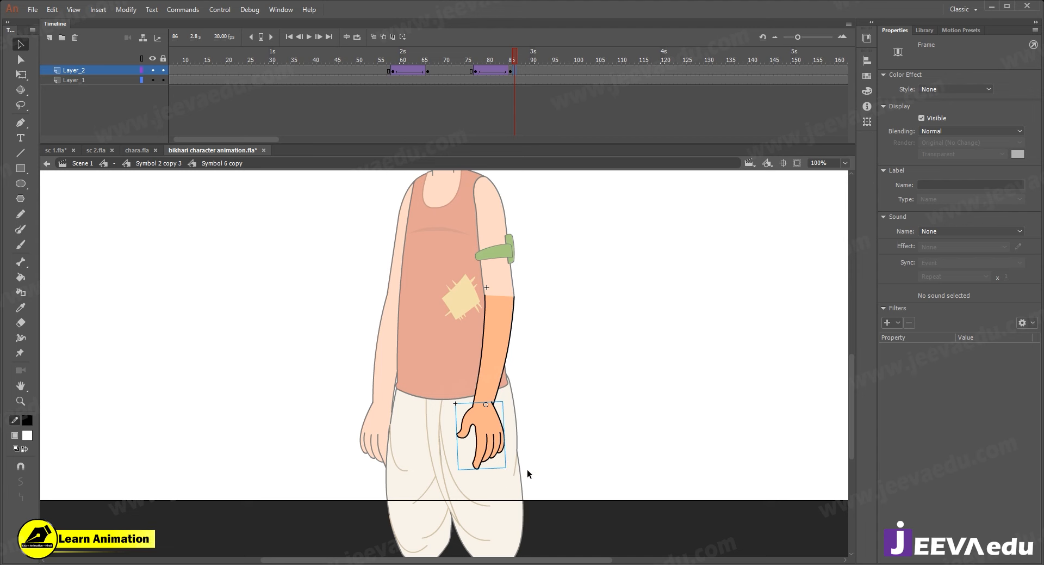
key(q)
drag(514, 467, 497, 472)
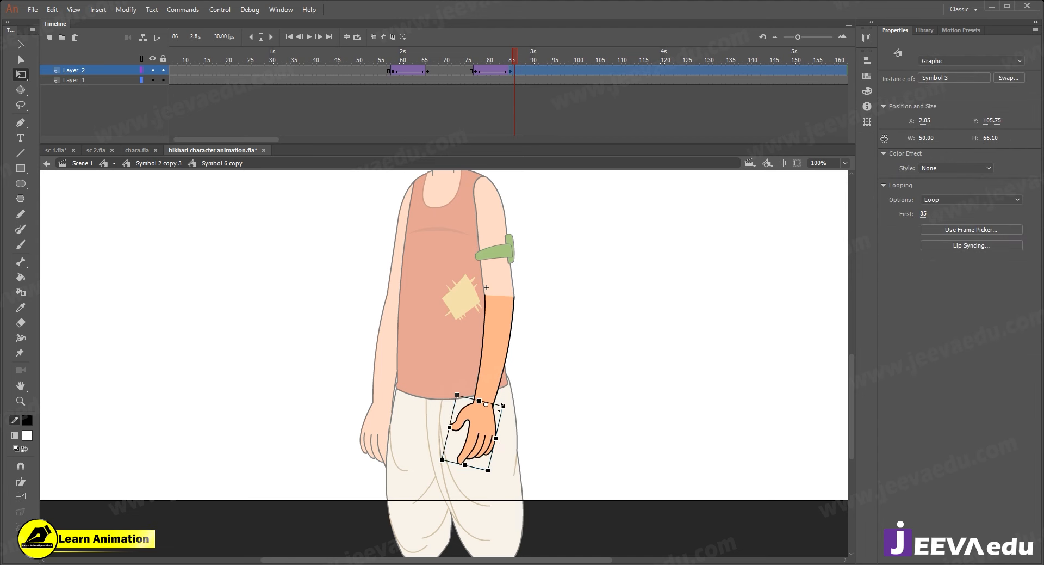
key(v)
click(551, 390)
double_click(333, 357)
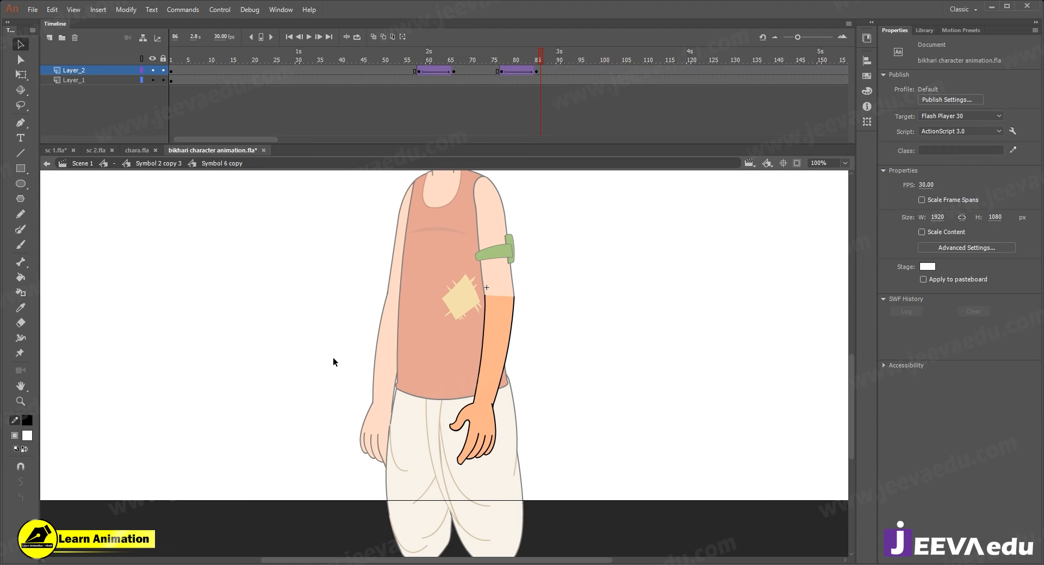
- Turn the front hand slightly back counterclockwise at the wrist and return to the full character's timeline
click(472, 430)
click(537, 452)
click(481, 445)
key(q)
drag(495, 472, 508, 472)
double_click(263, 324)
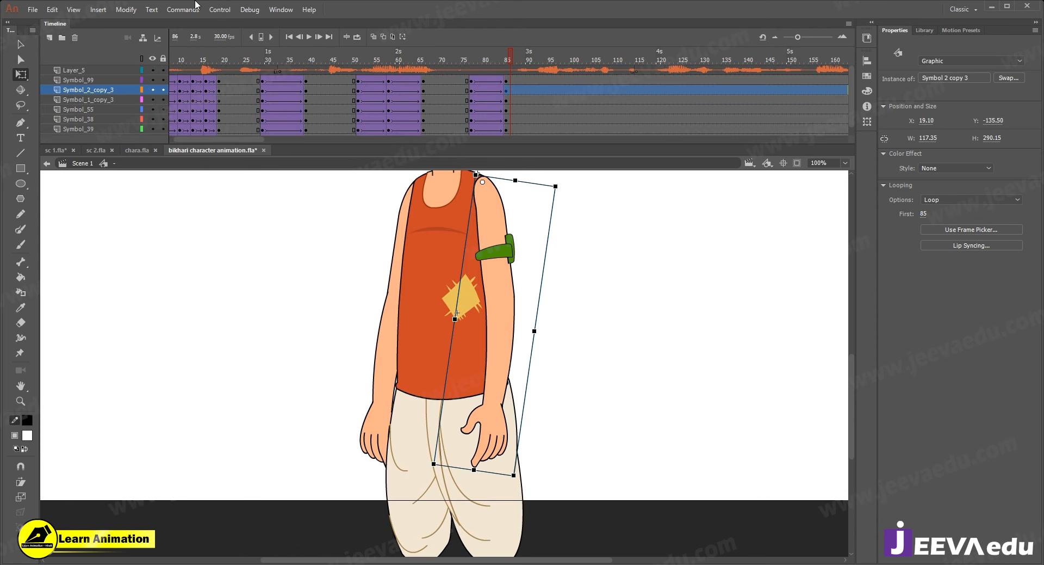
- Play the arm-lowering move with the dialogue, starting from about frame 65, to check the new pose
key(z)
alt+click(476, 306)
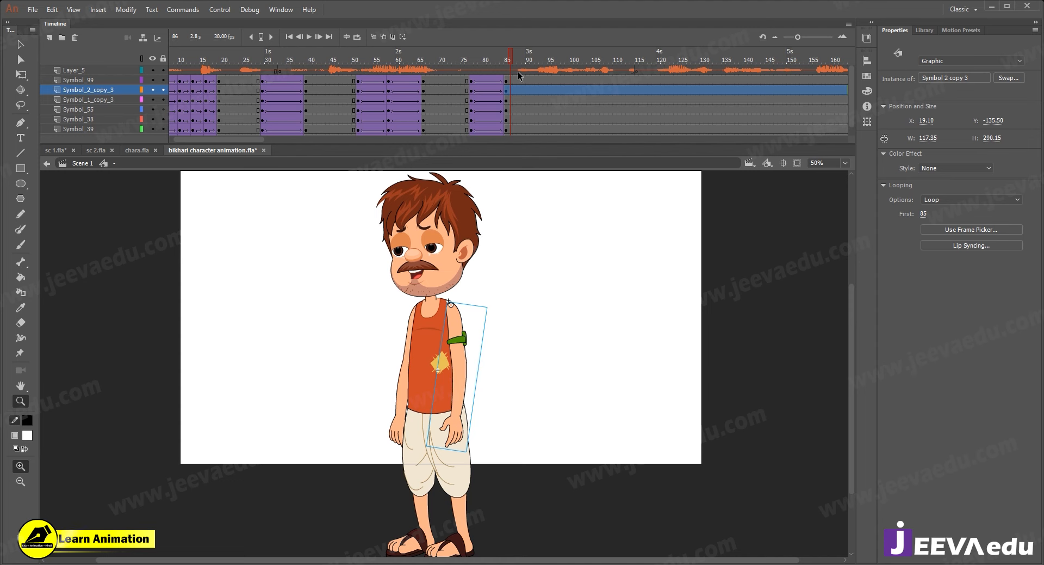
key(Return)
key(Return)
scroll(450, 342, up, 3)
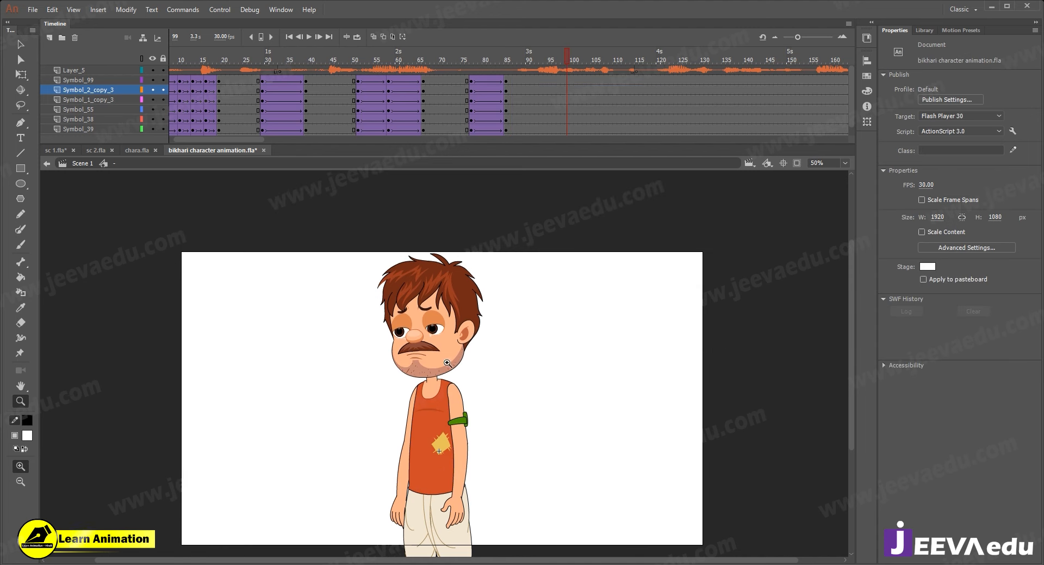
key(v)
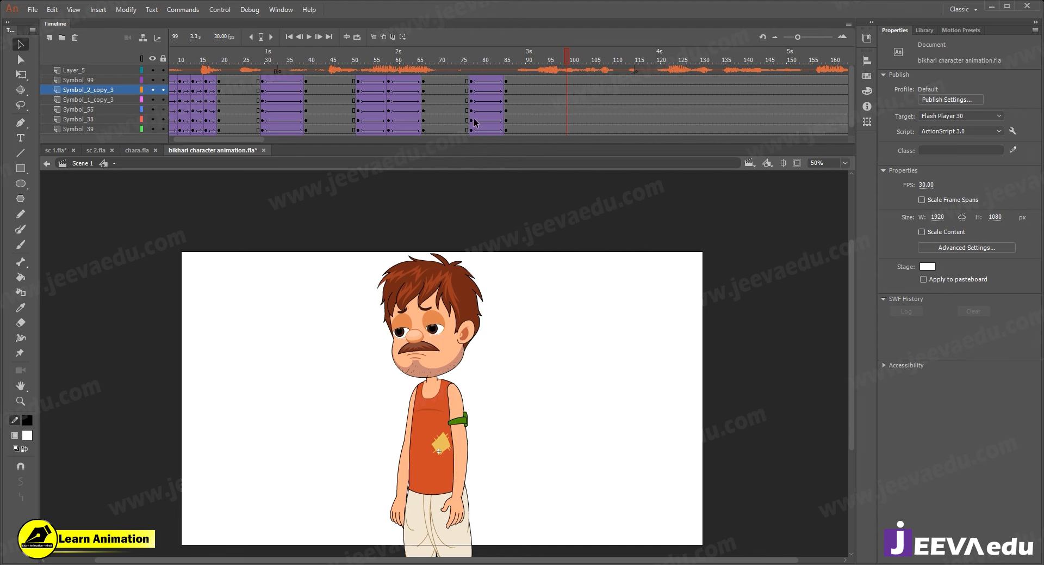
click(449, 57)
key(Return)
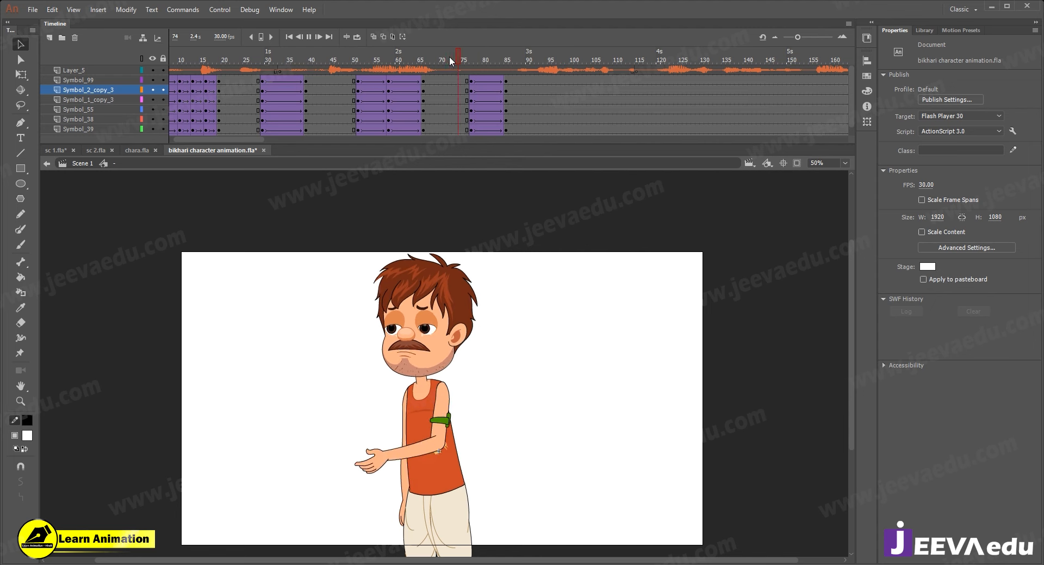
click(420, 57)
key(Return)
key(Return)
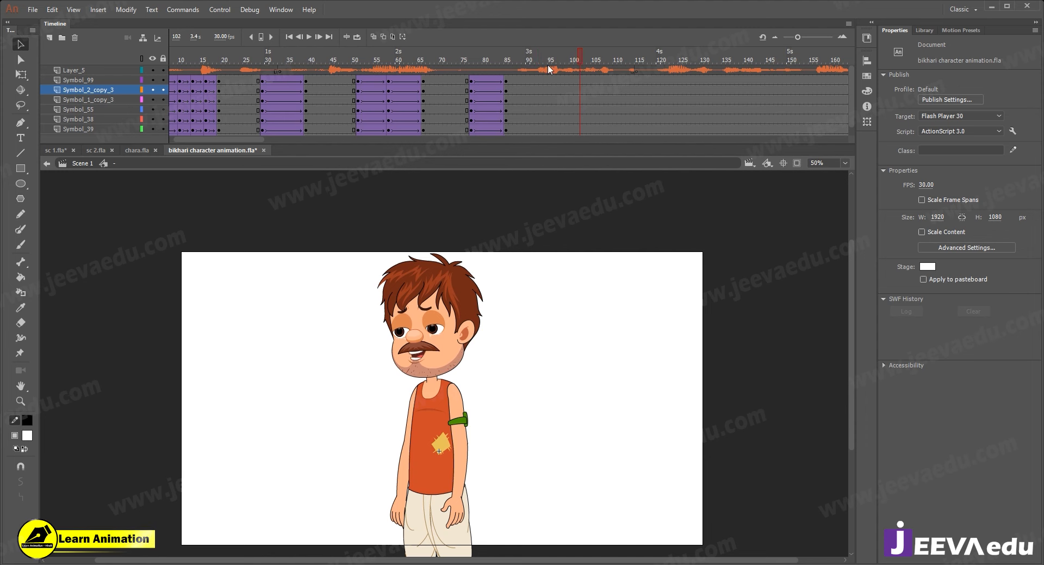
- Replay the whole gesture with the dialogue from about frame 44 to review its timing
click(398, 59)
click(378, 68)
click(327, 61)
key(Return)
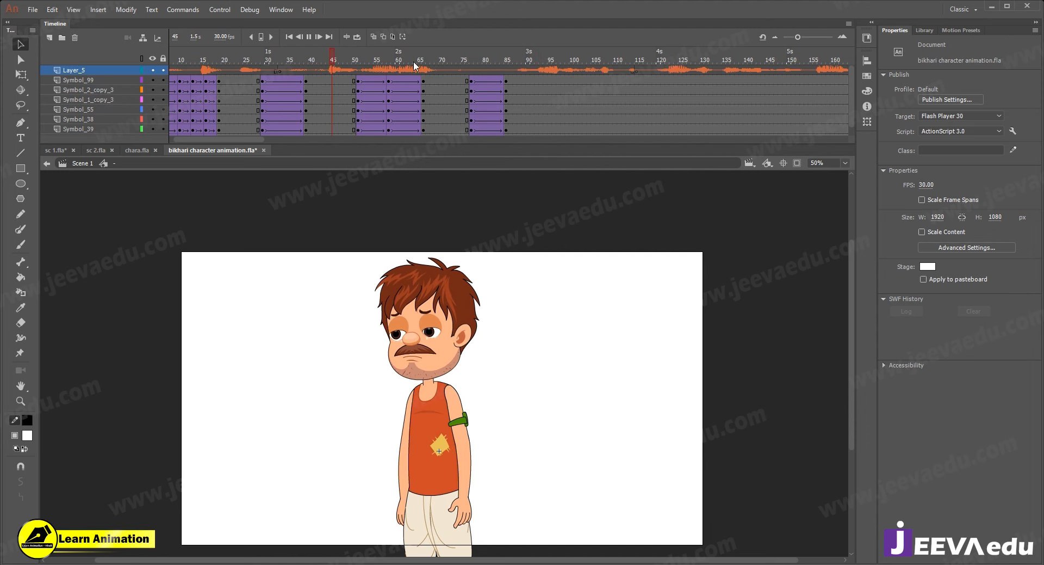
key(Return)
drag(527, 59, 328, 70)
key(Return)
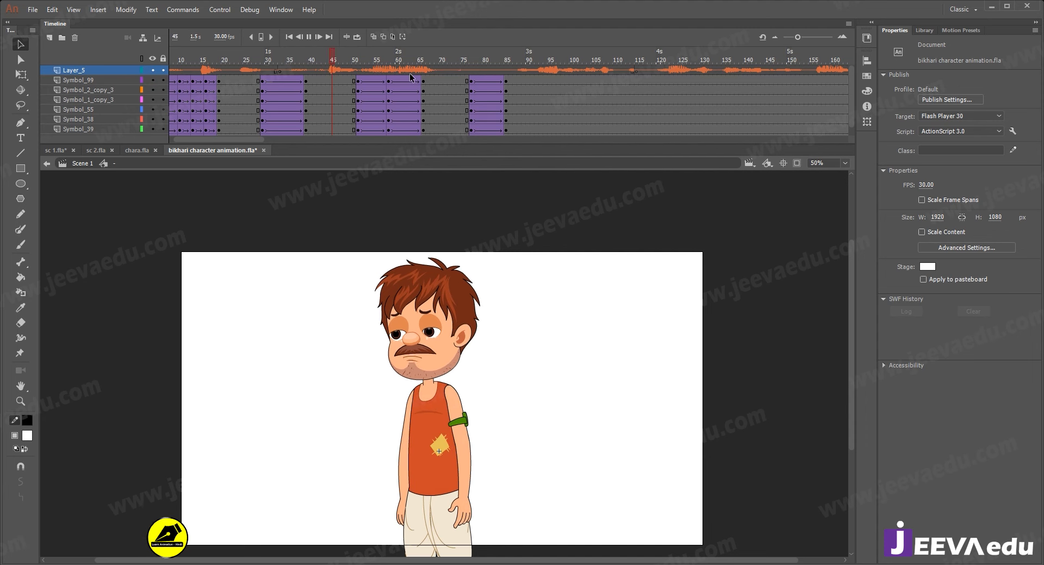
- Insert keyframes at frames 96 and 105 on all of the character's body-part layers
key(Return)
drag(560, 61, 553, 168)
key(F6)
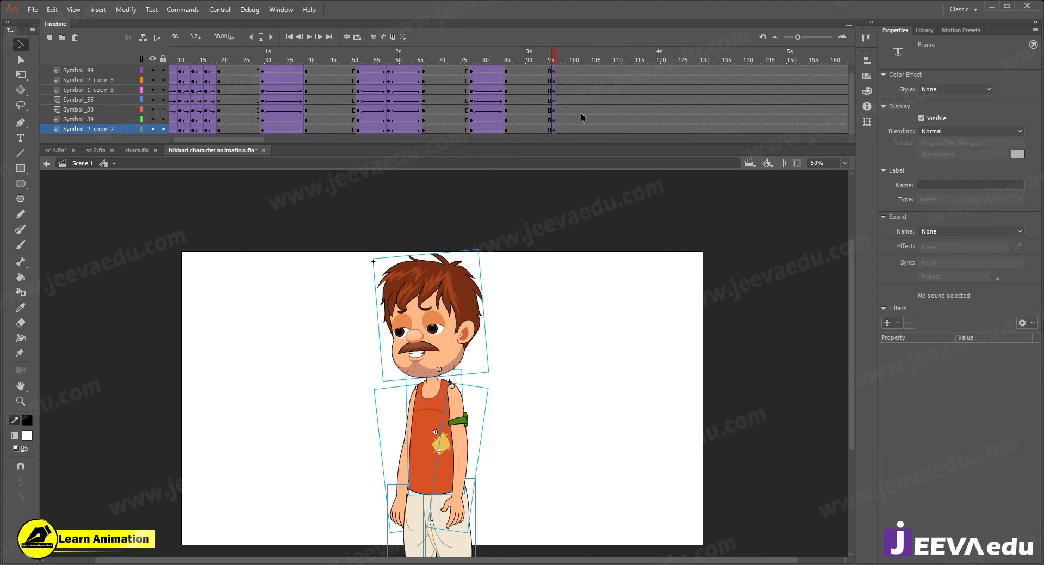
scroll(580, 109, up, 1)
drag(594, 77, 595, 176)
key(F6)
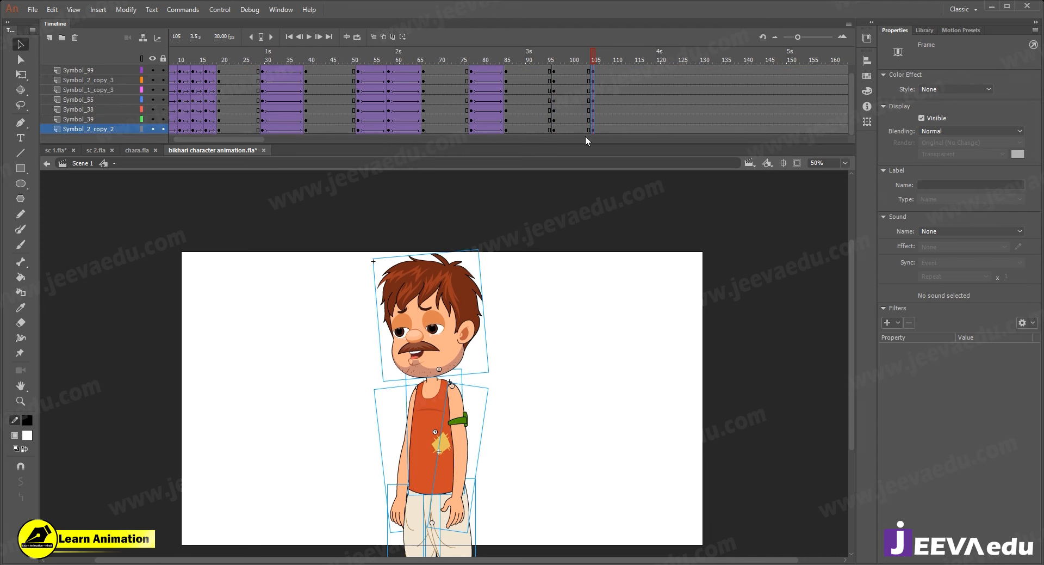
- Create classic tweens between frames 96 and 105 on all body-part layers, with an ease of 100
drag(558, 45, 569, 83)
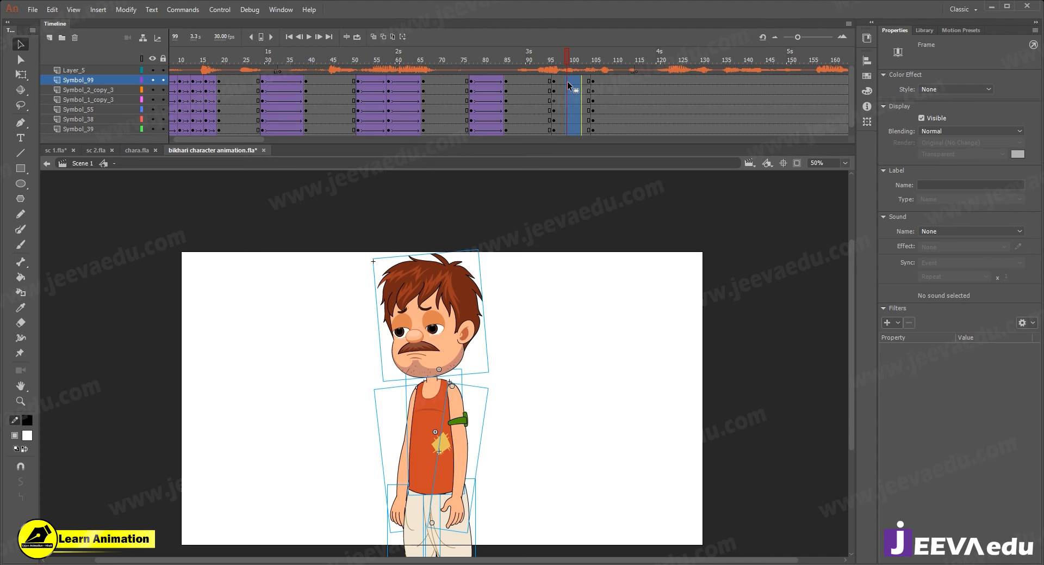
right_click(569, 84)
click(596, 115)
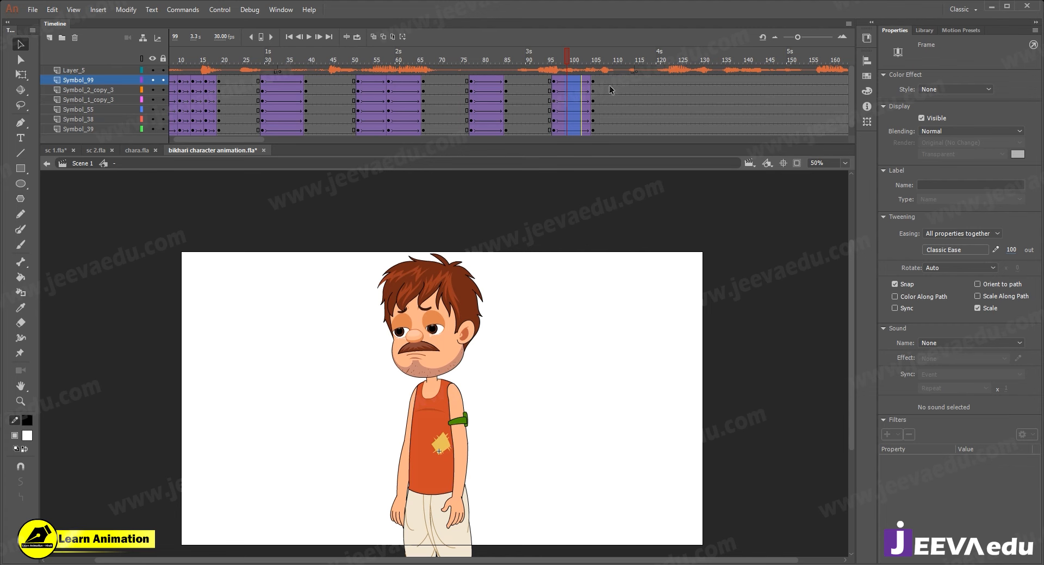
- In frame 105, lean the head, torso and arms forward about the waist and squash them slightly in height
click(593, 80)
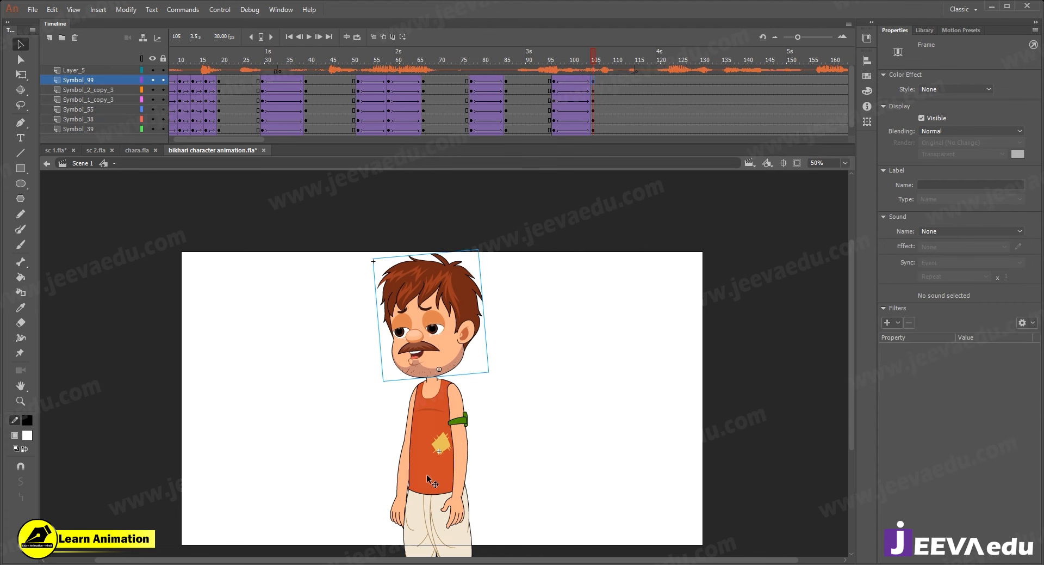
click(400, 354)
drag(340, 286, 520, 407)
key(q)
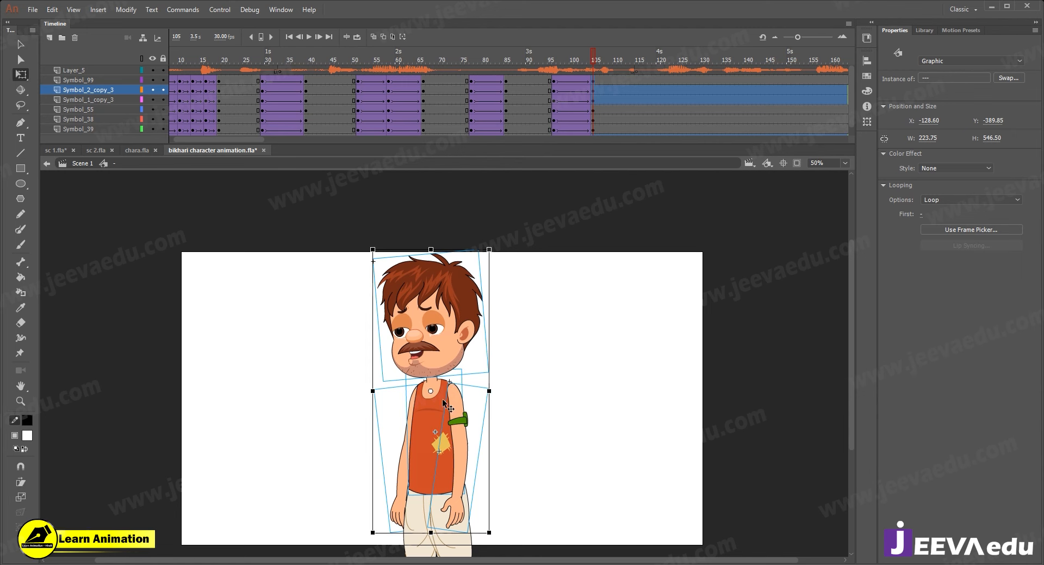
drag(432, 391, 429, 496)
drag(498, 253, 479, 243)
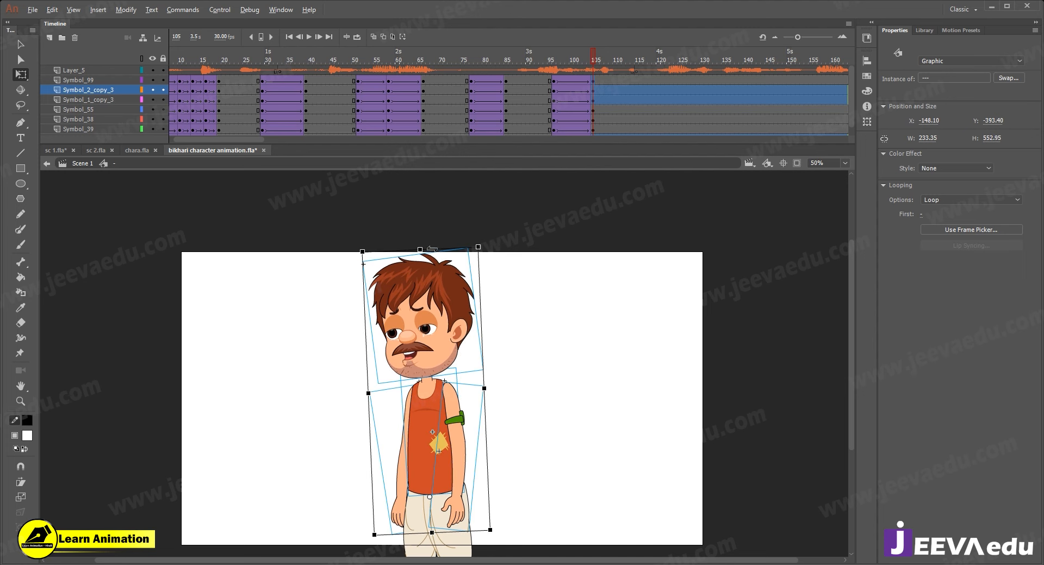
drag(418, 247, 420, 250)
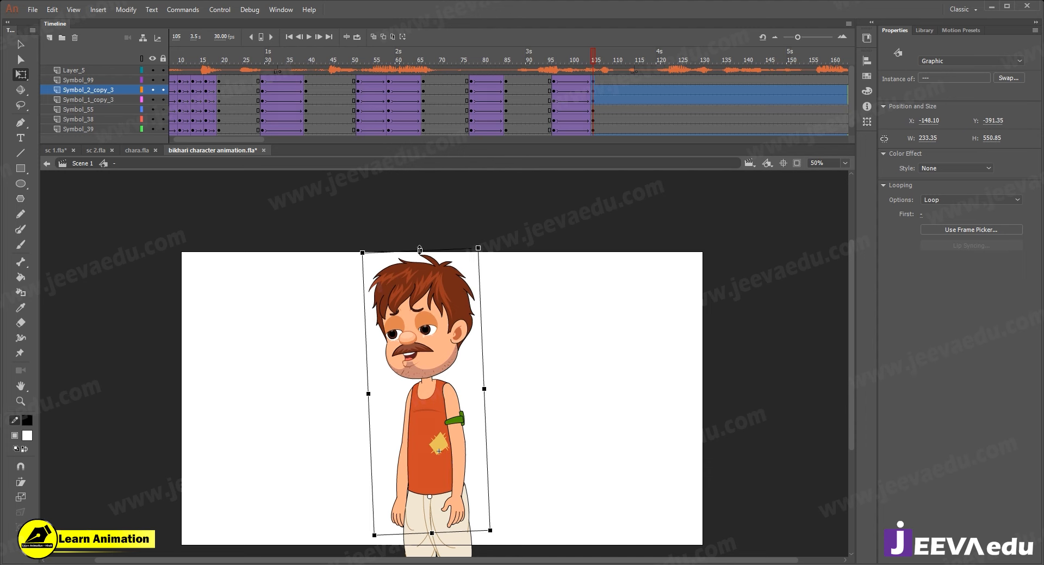
- Tilt the head further forward and down at the neck in the frame 105 pose
drag(507, 63, 593, 97)
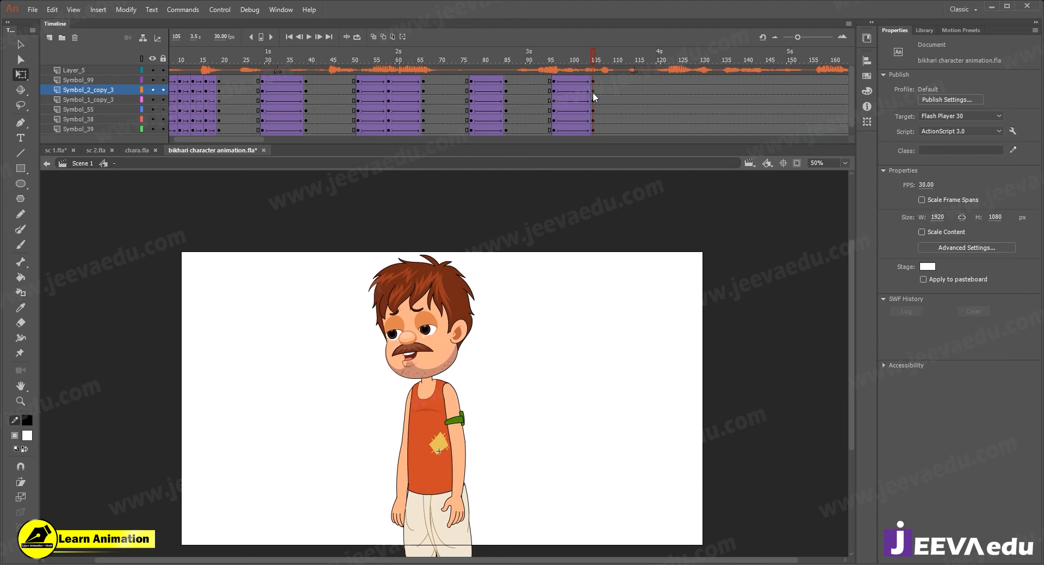
click(466, 300)
drag(476, 249, 461, 243)
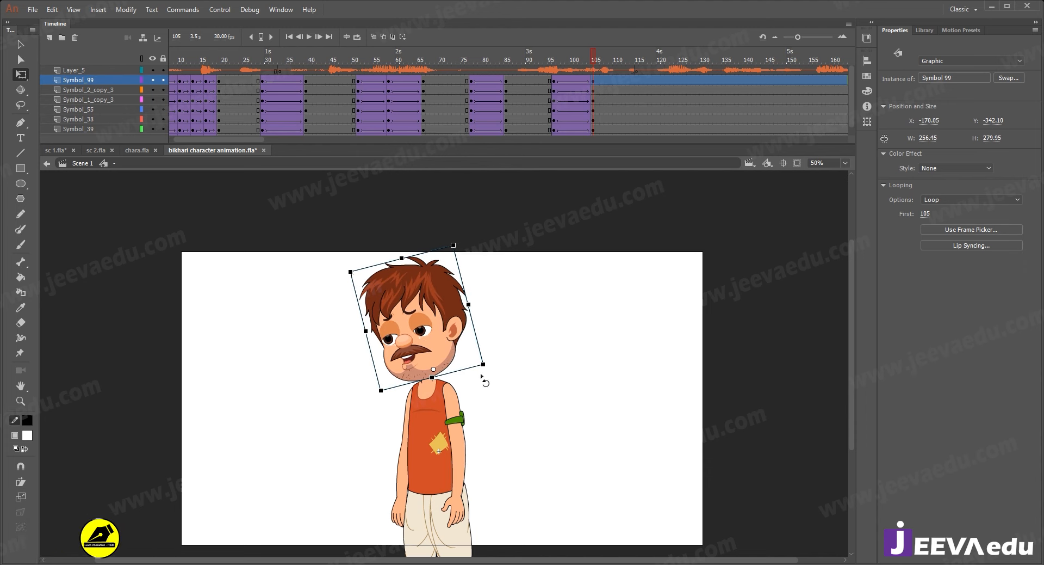
- Swing the far arm and the front arm backward at the shoulders in frame 105, and compare with frame 96
click(400, 514)
drag(395, 543, 406, 544)
click(462, 486)
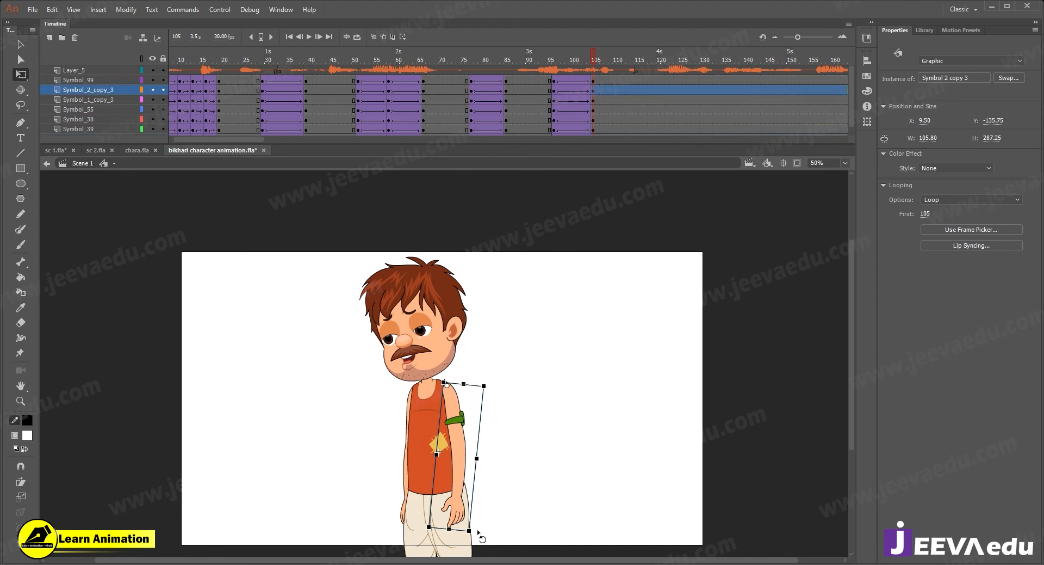
drag(479, 533, 495, 530)
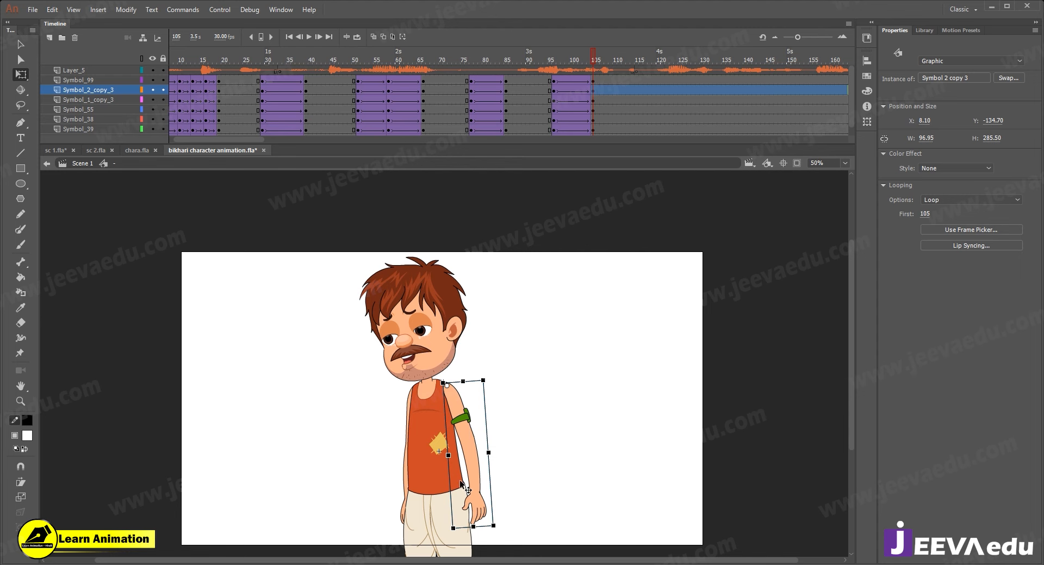
click(557, 80)
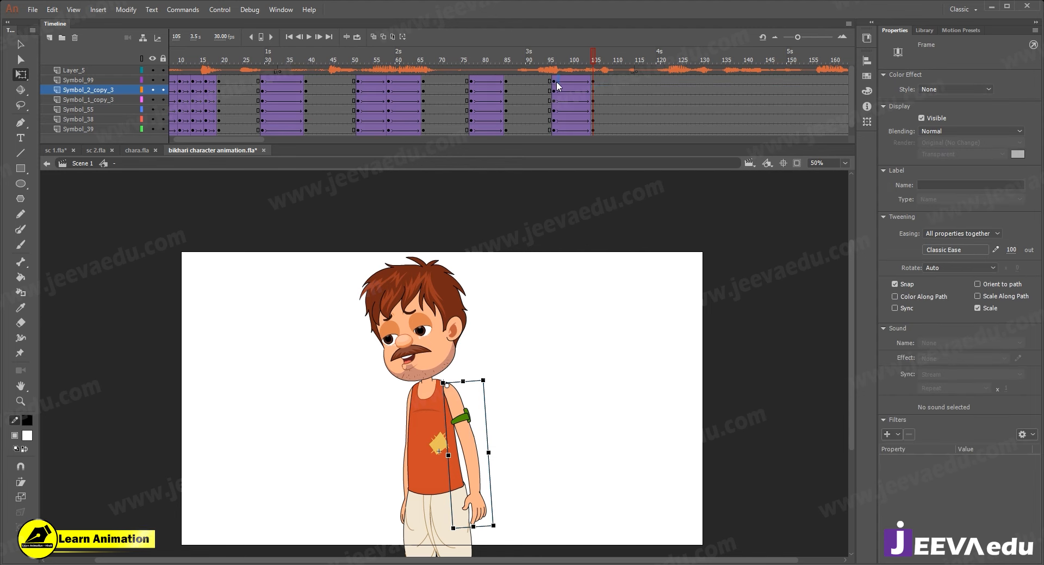
click(593, 80)
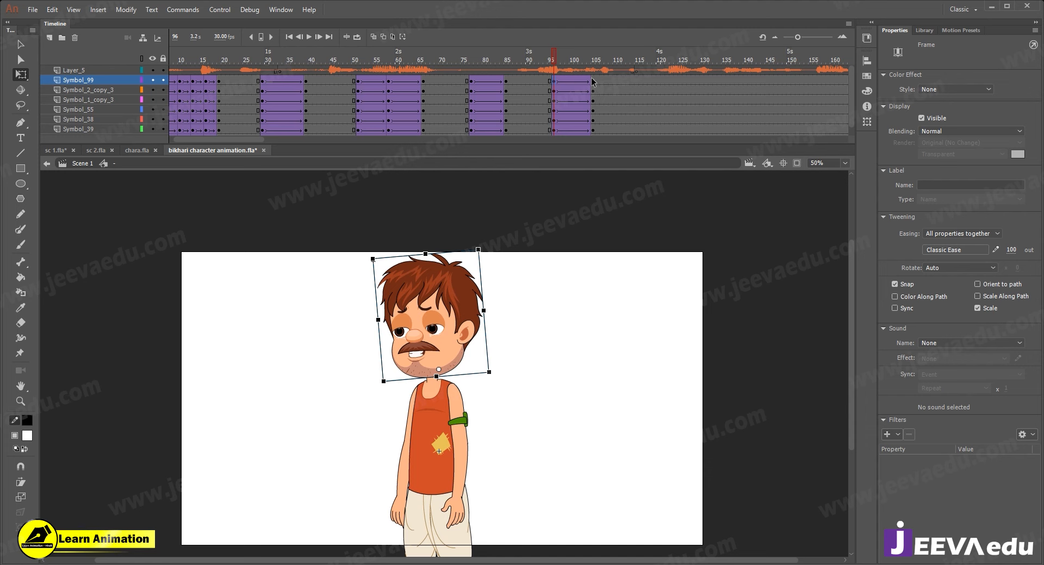
- Inside the front arm's symbol, add forearm keyframes at frames 96 and 105 with a classic tween between them
click(471, 450)
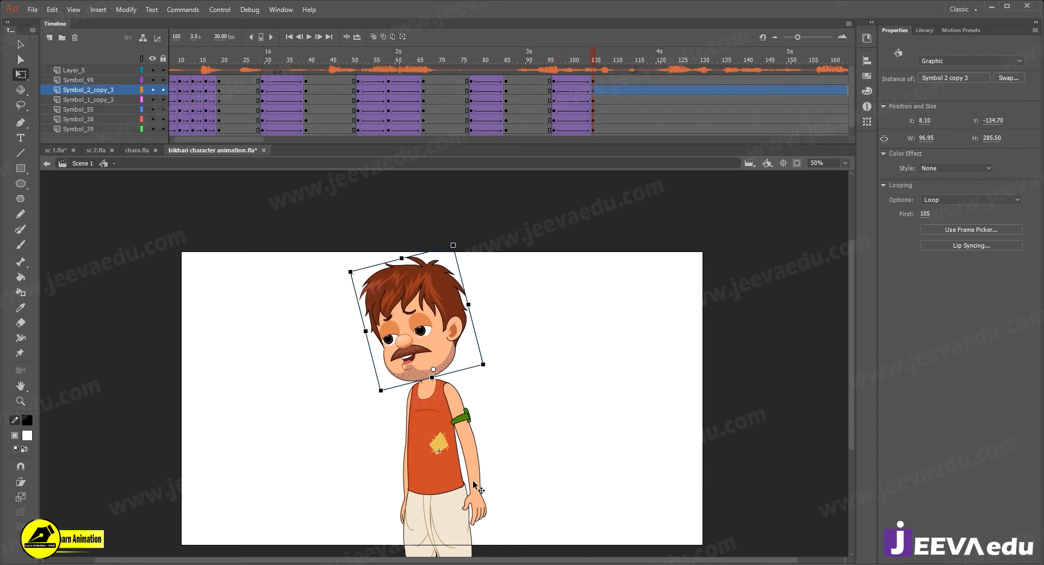
double_click(471, 451)
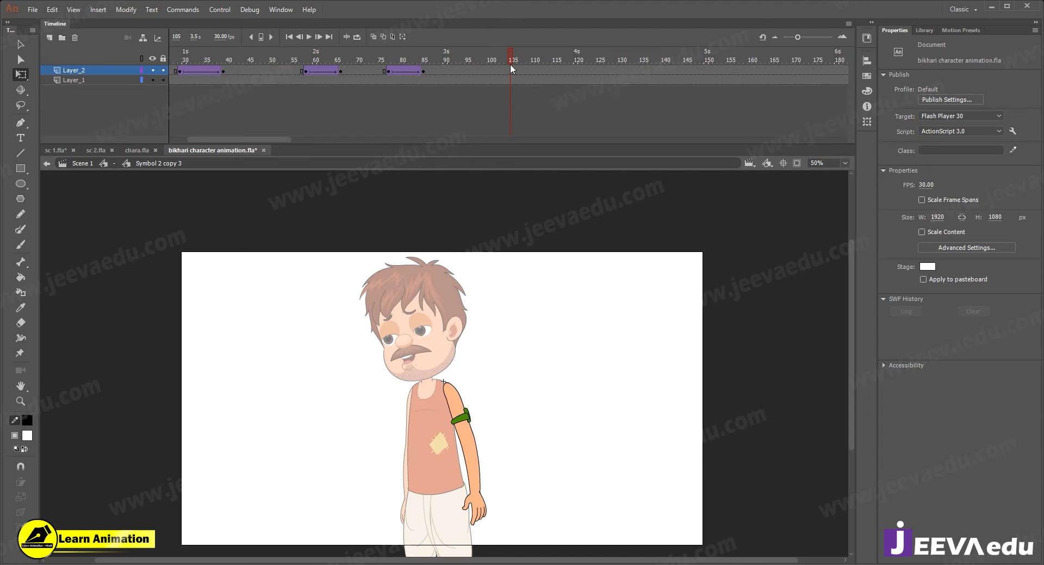
key(F6)
click(468, 68)
click(475, 70)
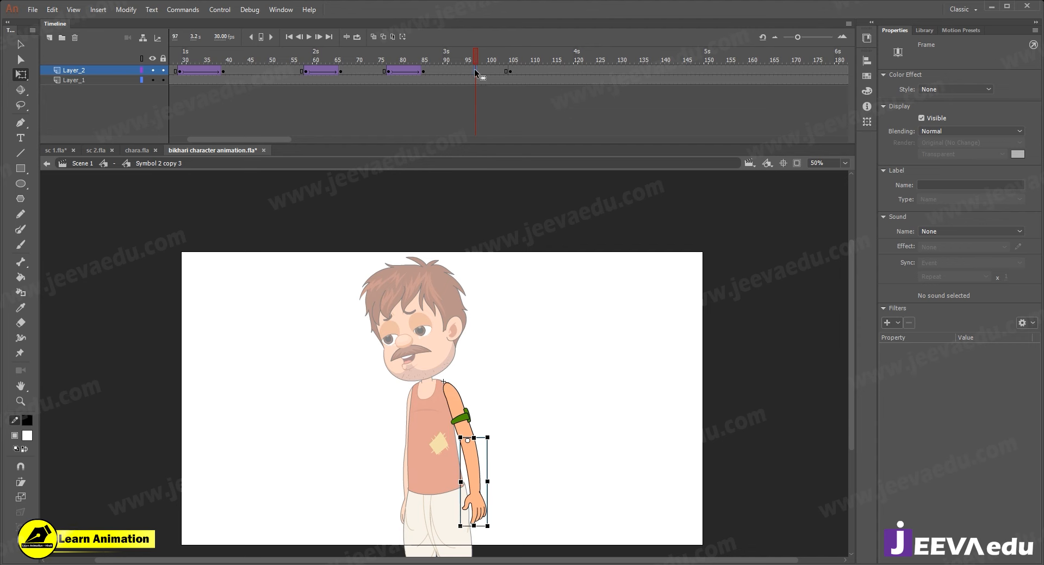
key(F6)
right_click(498, 68)
click(522, 99)
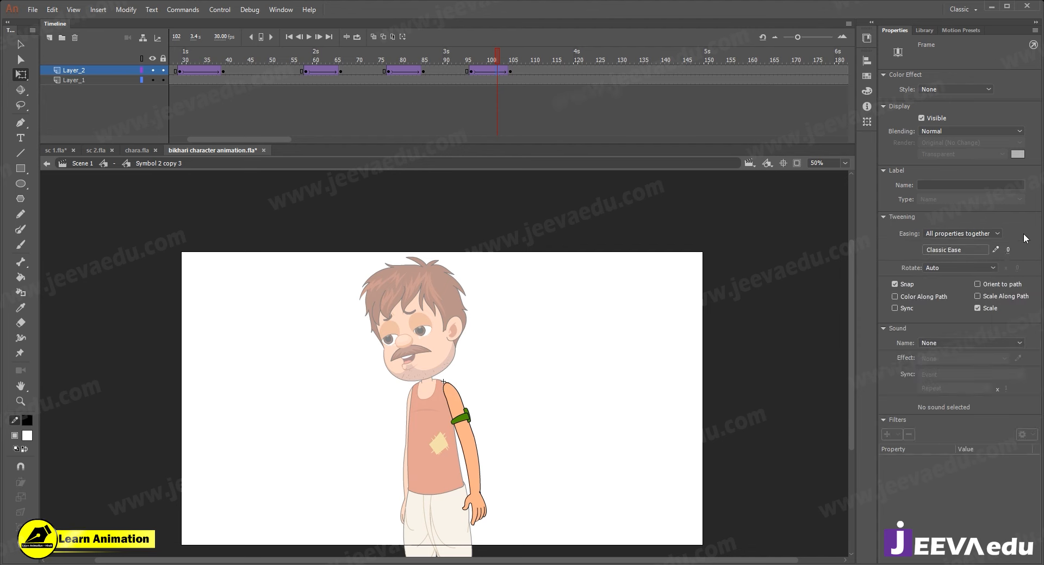
- Bend the front forearm at the elbow up across the chest in frame 105 and shorten its length
click(511, 71)
click(474, 468)
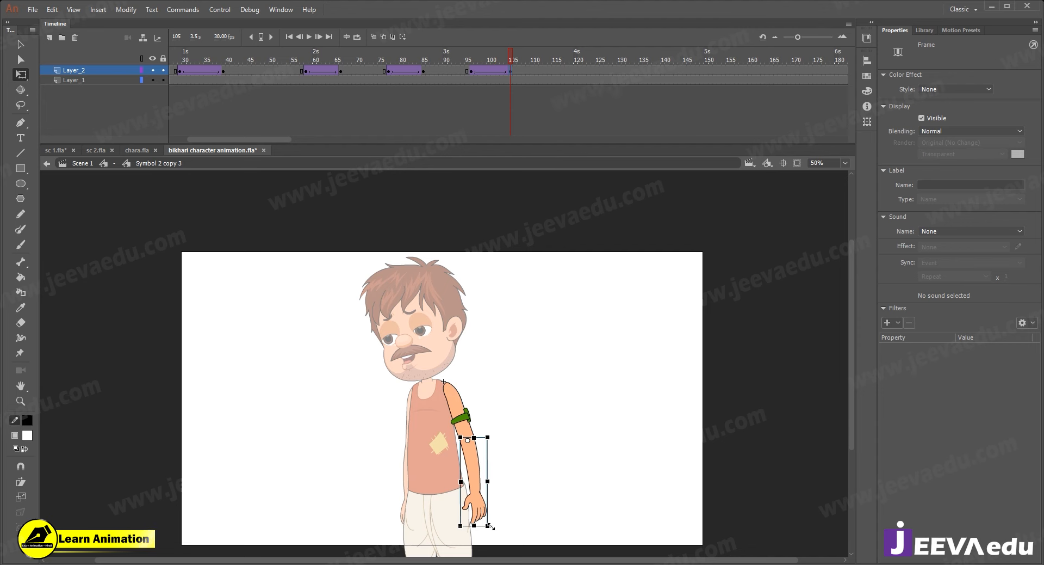
drag(496, 530, 424, 401)
key(z)
click(437, 405)
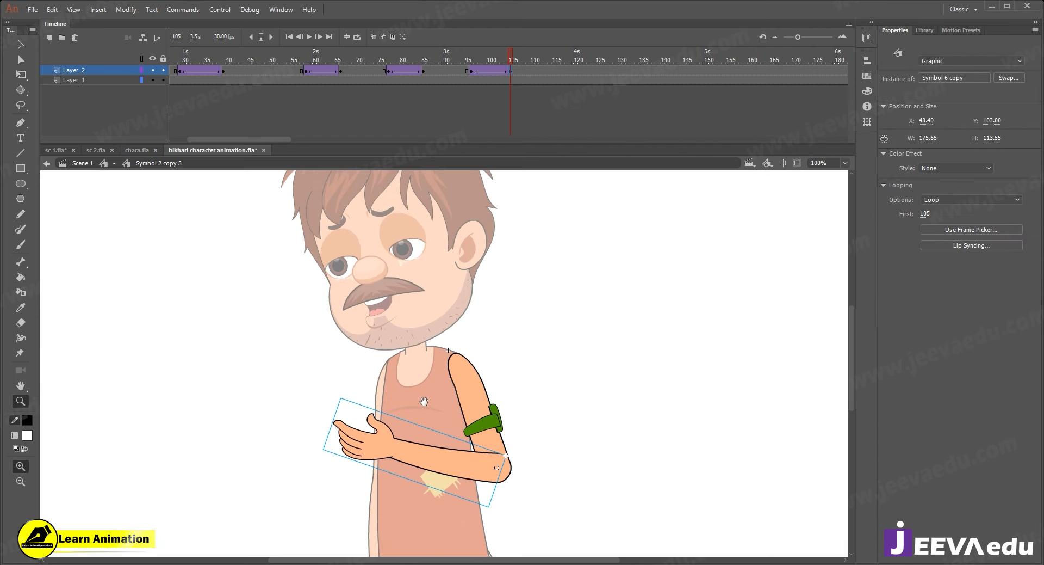
alt+click(427, 406)
click(441, 380)
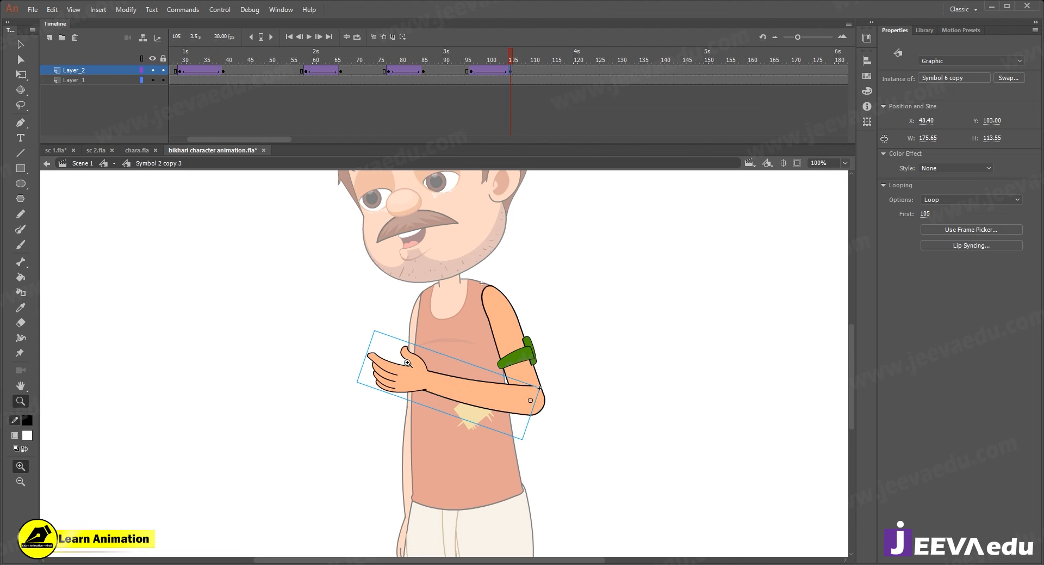
key(q)
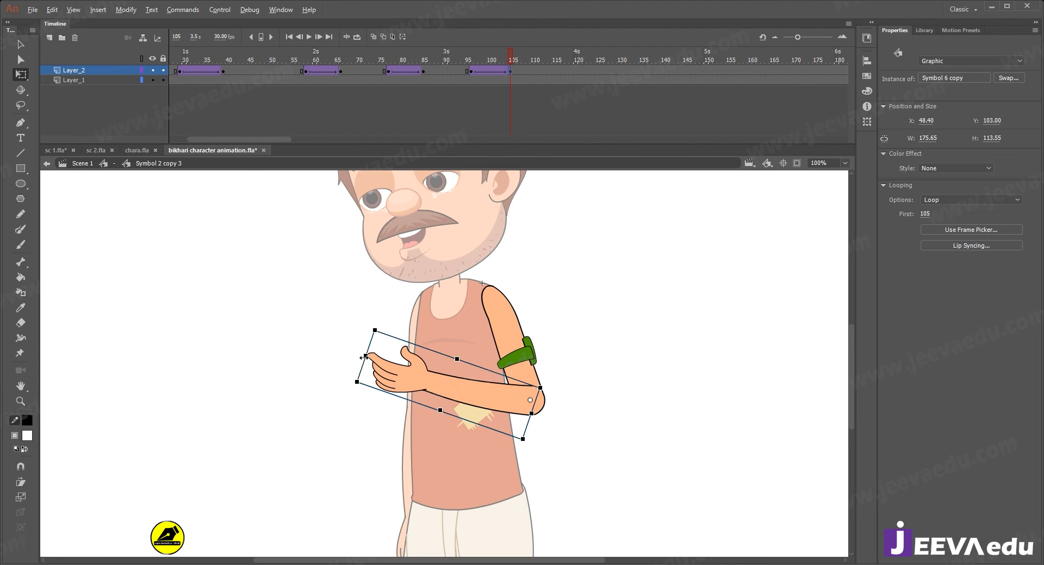
drag(362, 355, 453, 328)
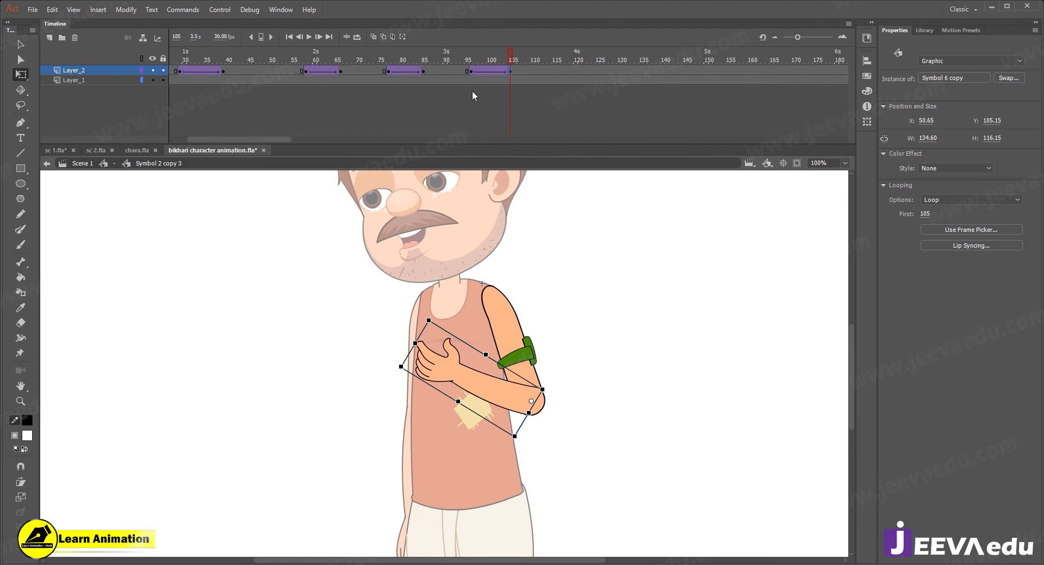
- Inside the forearm symbol, add hand keyframes at frames 96 and 105, create a classic tween between them and adjust its ease
double_click(443, 372)
click(442, 369)
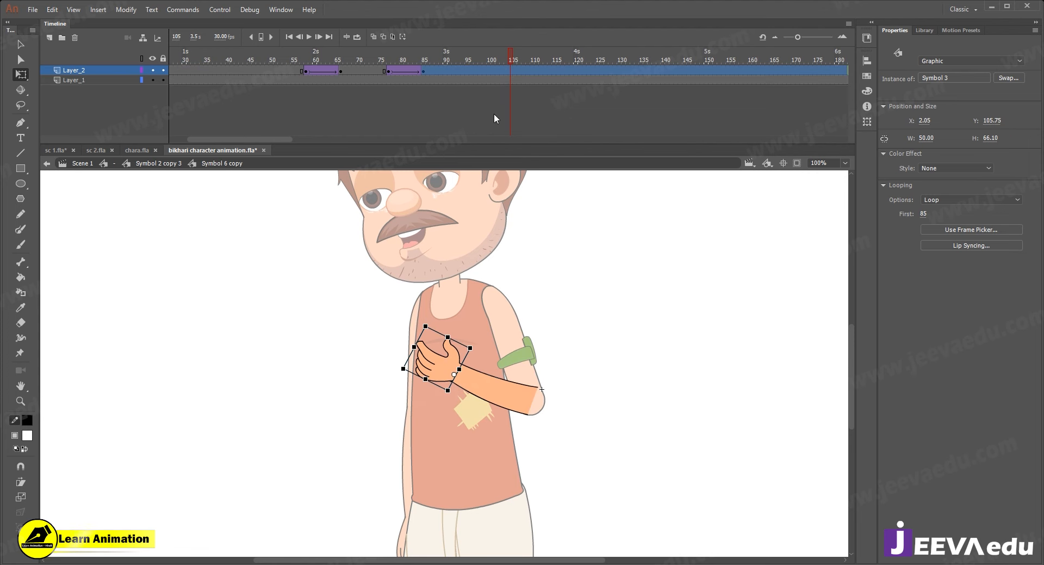
click(512, 69)
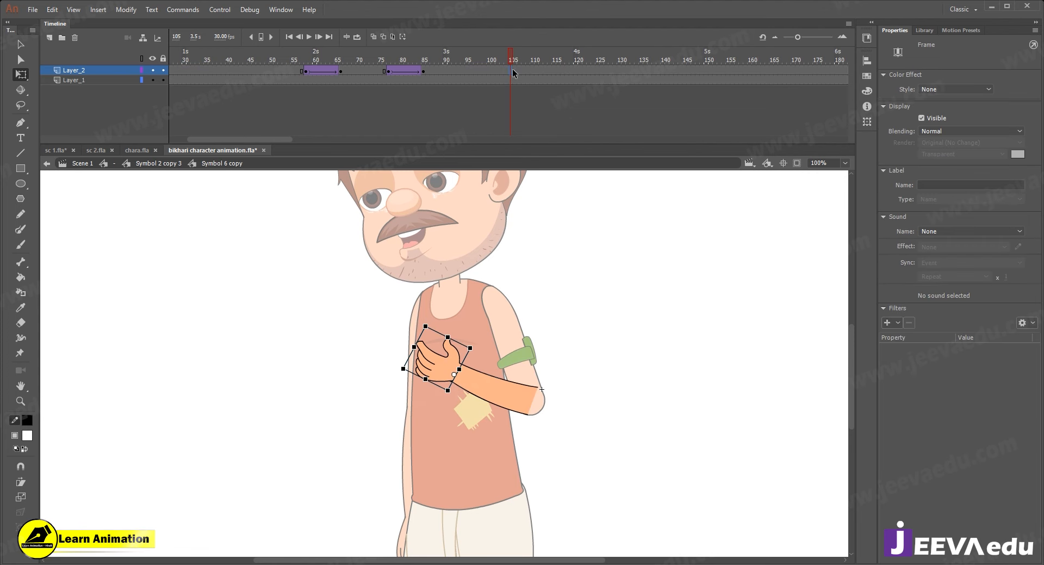
click(475, 68)
right_click(492, 69)
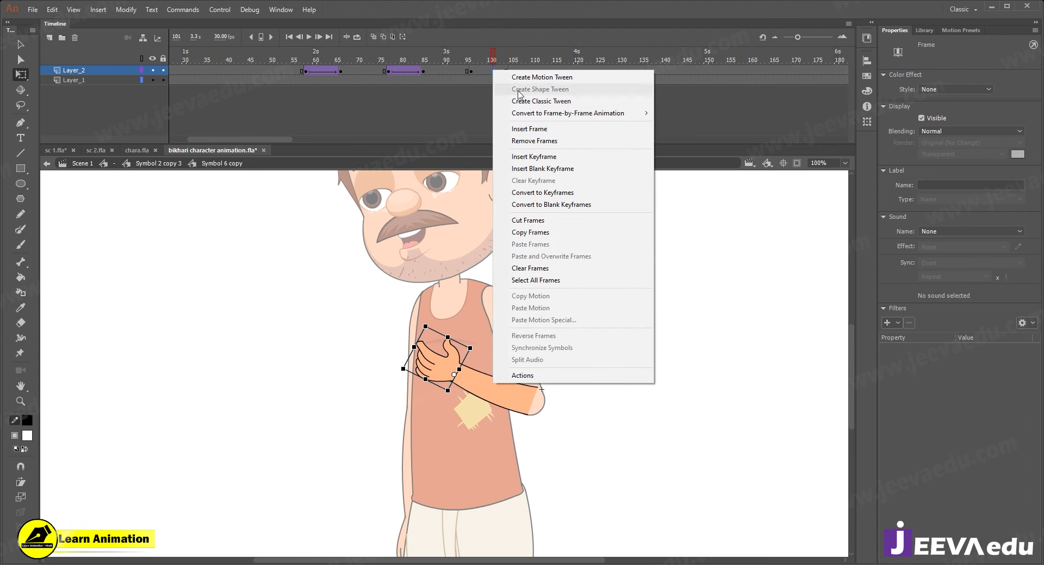
click(525, 101)
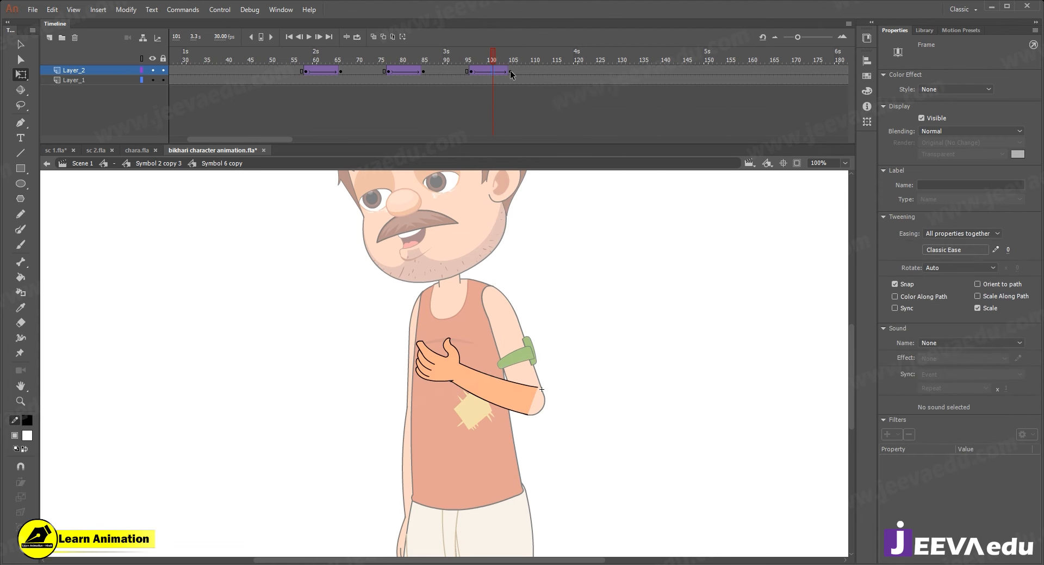
click(489, 69)
drag(1040, 240, 1041, 230)
- Rotate the hand clockwise at the wrist in frame 105 and nudge it until its outline meets the forearm
click(509, 70)
drag(430, 321, 452, 314)
key(z)
click(472, 391)
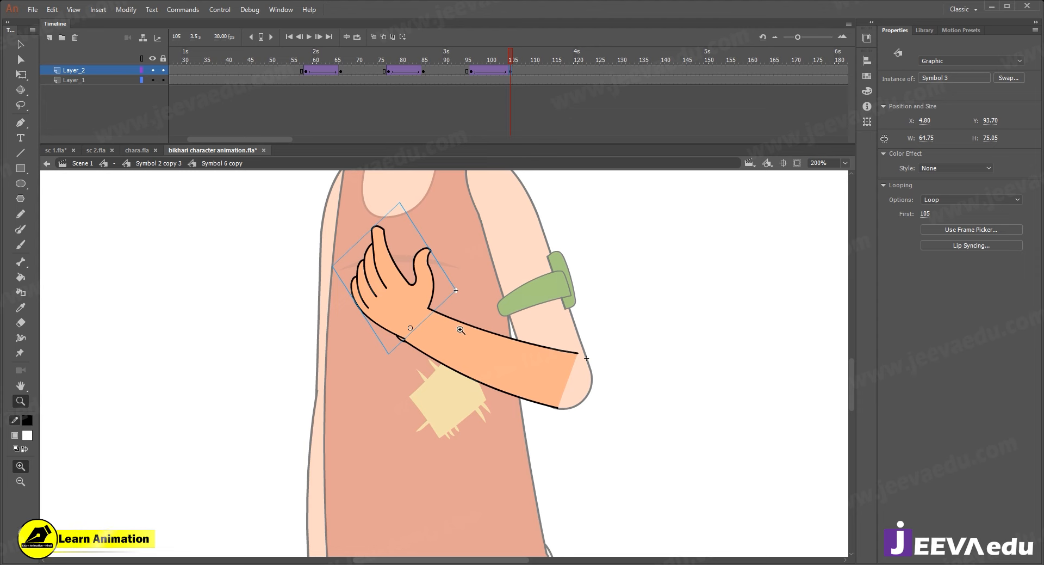
key(Left)
key(Left)
key(Down)
key(Down)
key(Down)
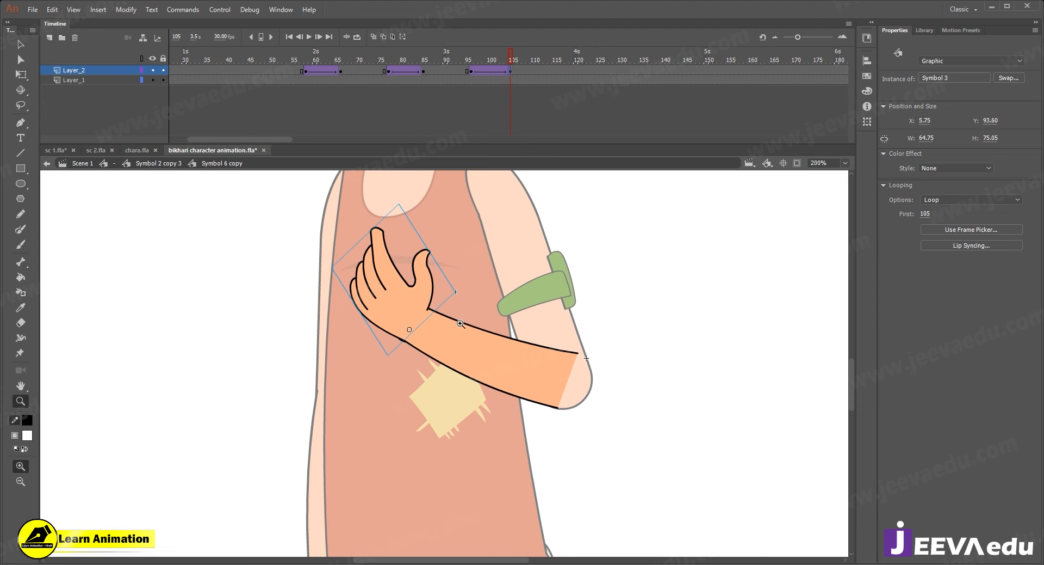
key(Left)
key(Left)
key(Down)
alt+click(437, 390)
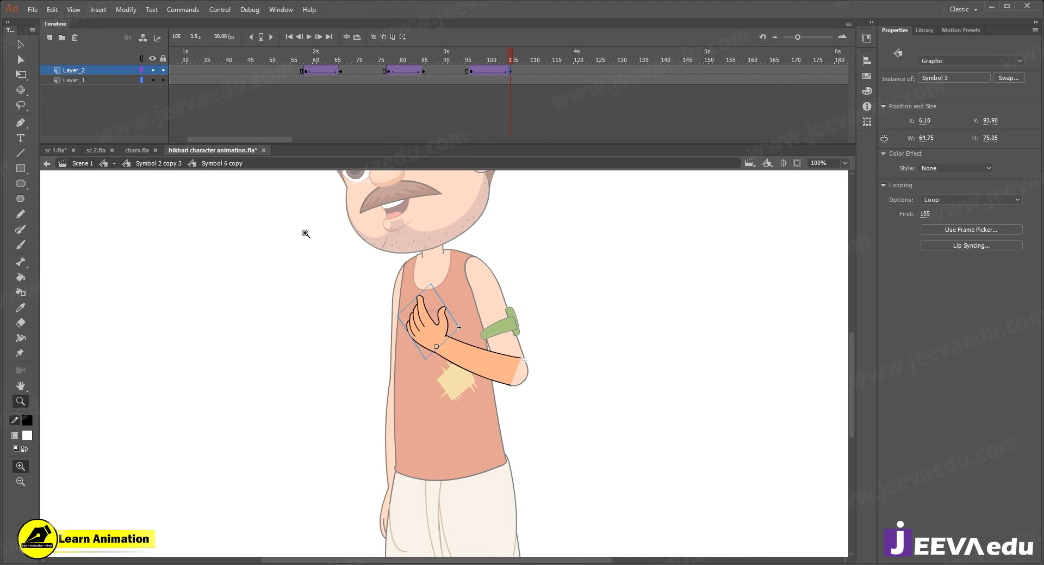
- Return to the full character's timeline and play the new arm-raising gesture with the dialogue from about frame 93
click(150, 164)
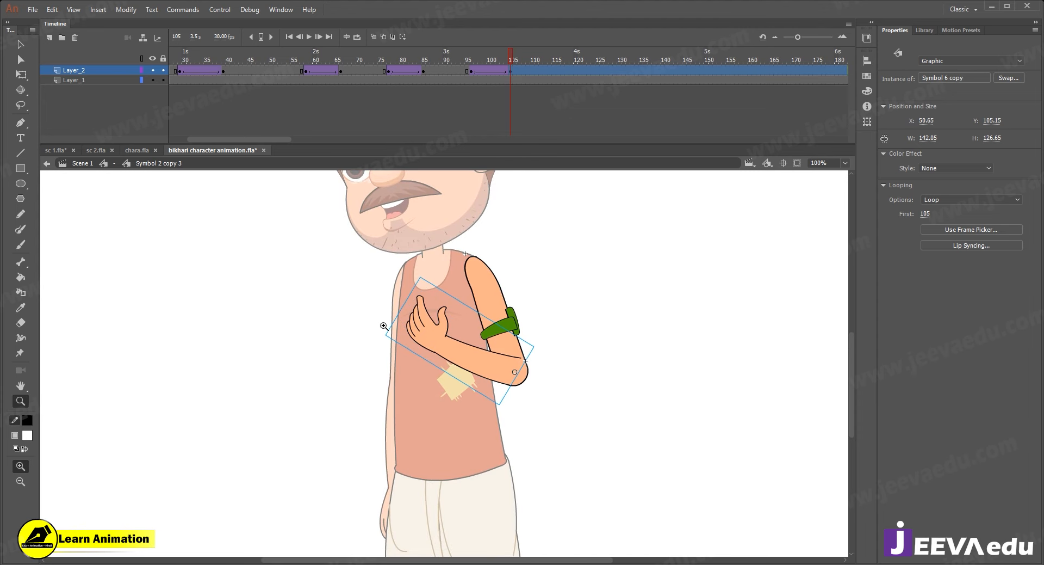
alt+click(456, 400)
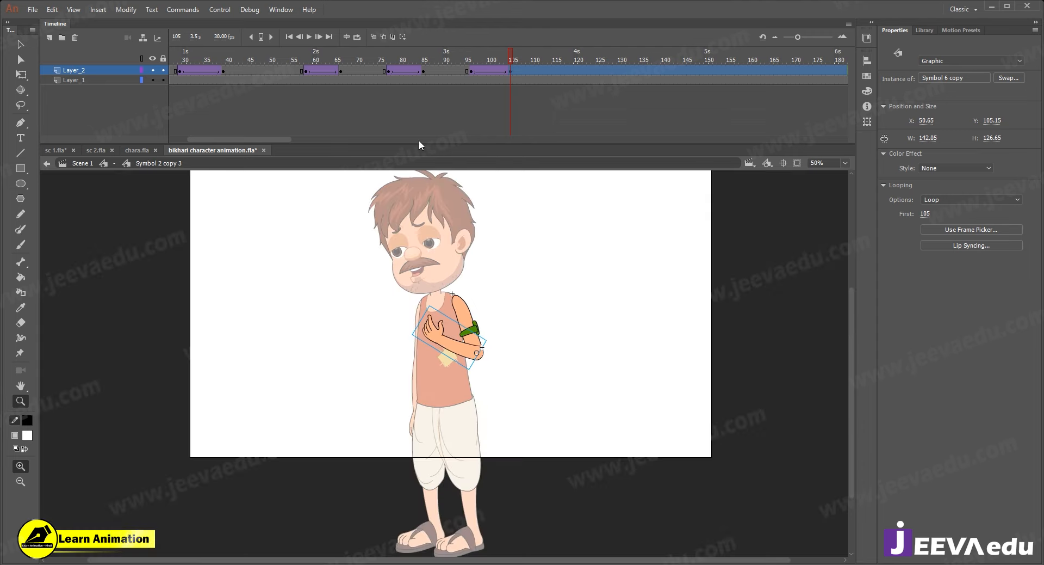
click(111, 163)
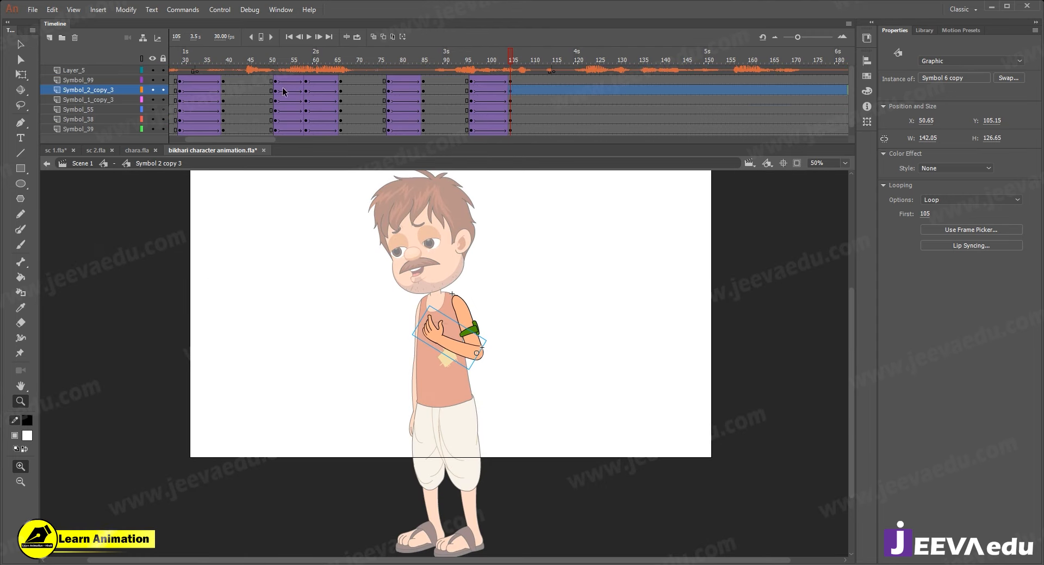
click(457, 69)
key(Return)
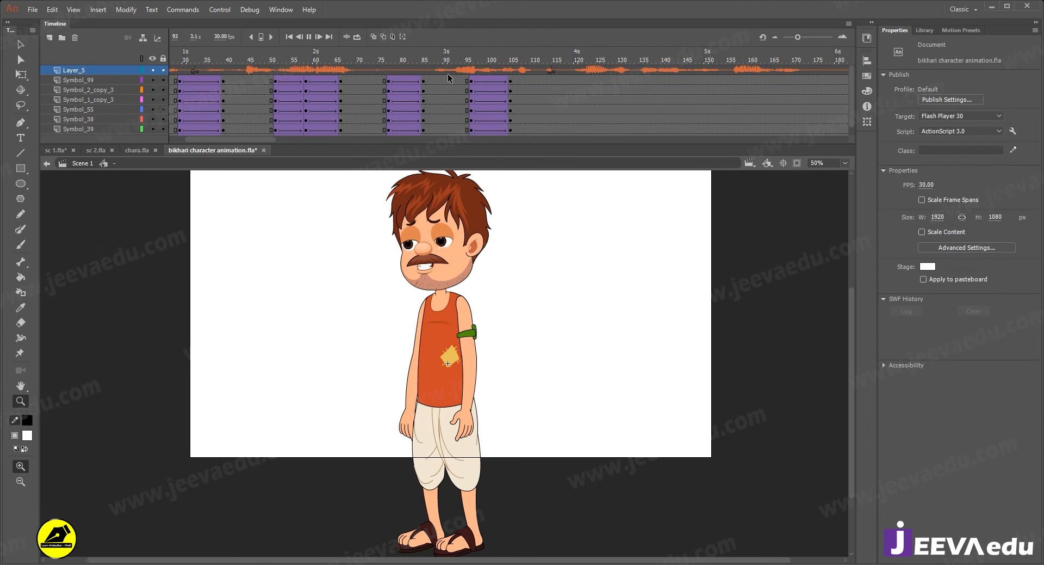
key(Return)
- Inside the front arm symbol at frame 105, rotate the forearm slightly down and lengthen it, and return to the full character's timeline
drag(522, 62, 511, 84)
click(429, 331)
key(v)
double_click(485, 350)
key(q)
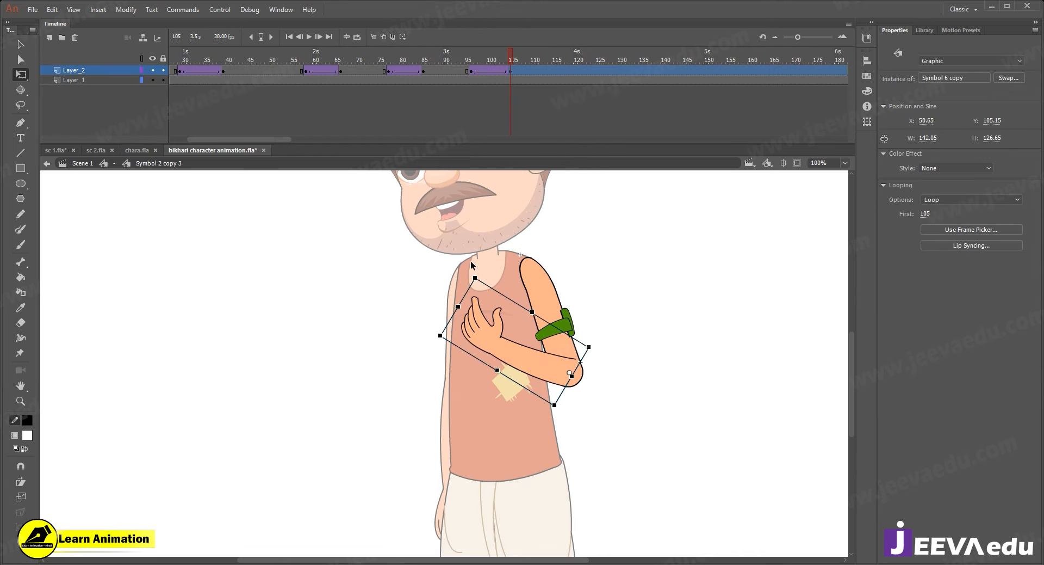
drag(479, 273, 471, 285)
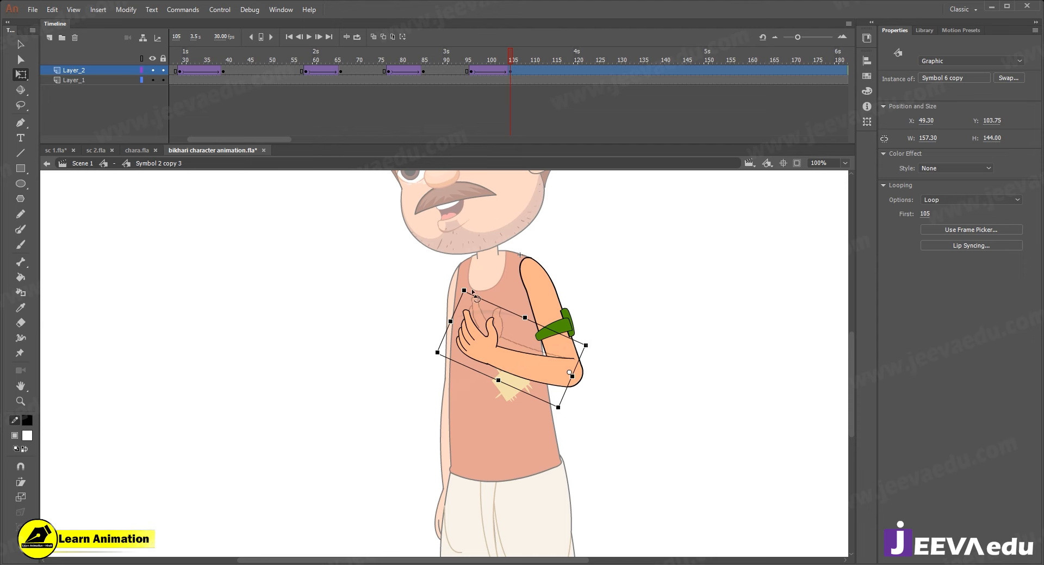
click(104, 164)
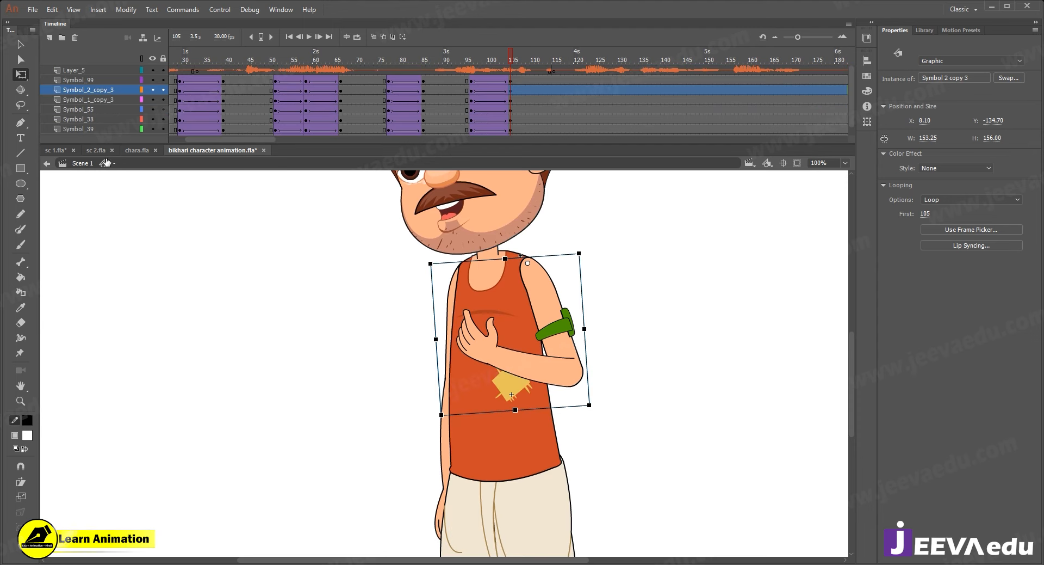
- Play the adjusted arm gesture with the dialogue from around frame 105
key(z)
alt+click(359, 347)
drag(500, 419, 497, 418)
mouse_move(509, 63)
mouse_down()
mouse_move(453, 75)
mouse_move(527, 65)
mouse_up()
key(Return)
key(Return)
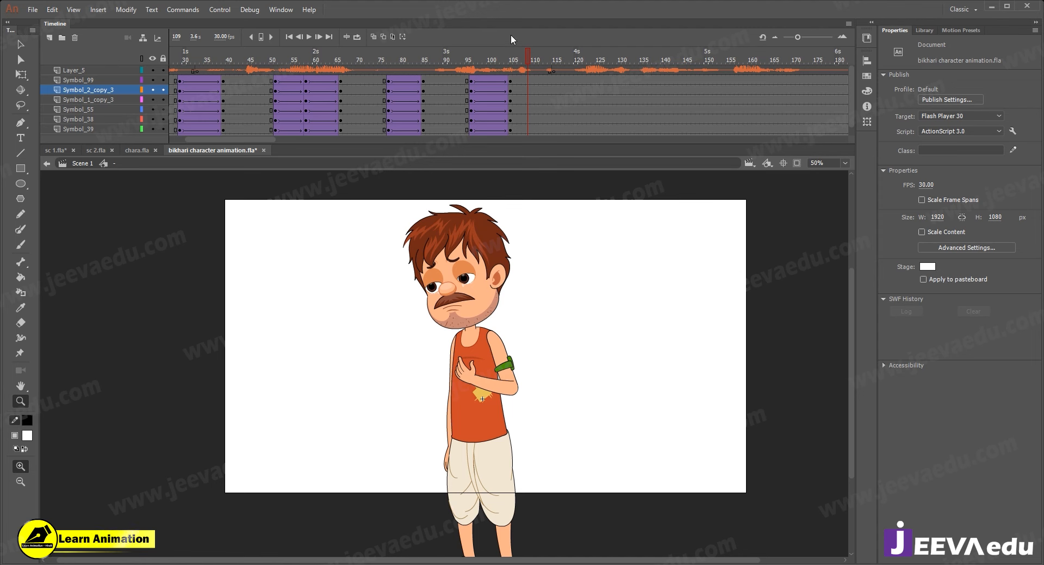
- Open the head symbol at frame 105 and add keyframes on its face layers at frames 105 and 96
mouse_move(521, 59)
mouse_down()
mouse_move(474, 61)
mouse_move(511, 68)
mouse_up()
click(511, 69)
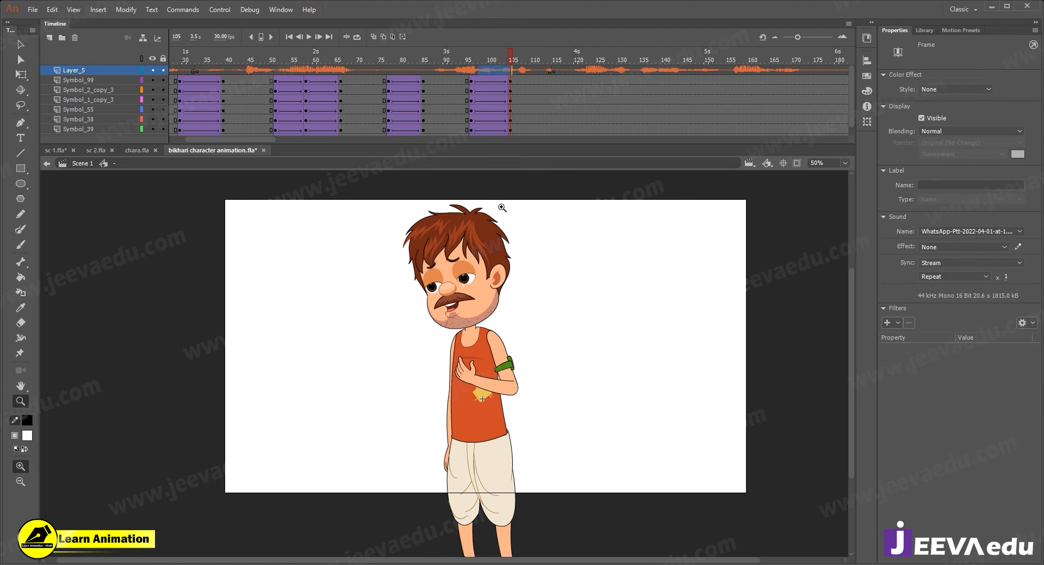
key(v)
click(474, 290)
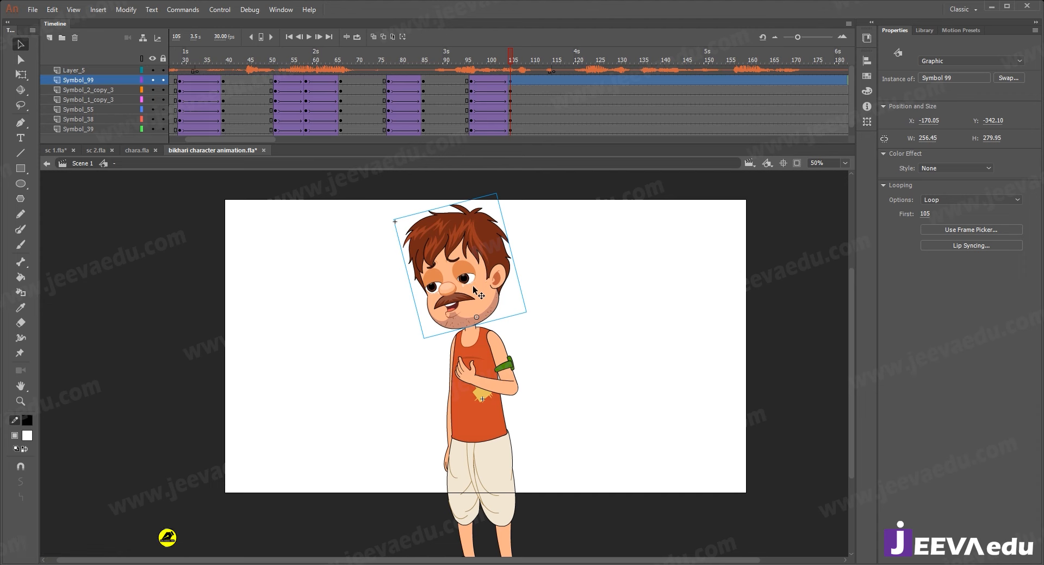
double_click(473, 291)
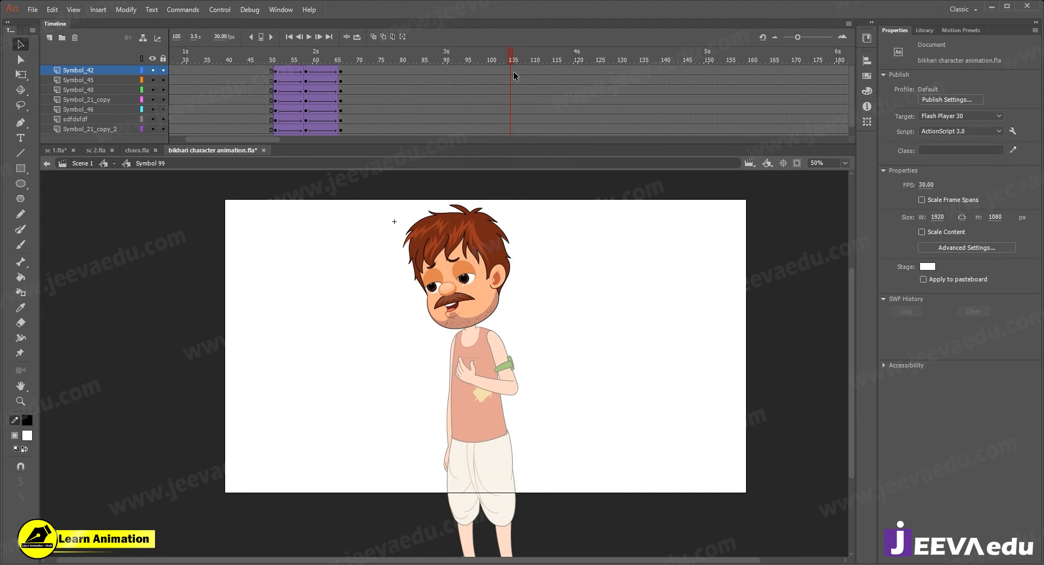
scroll(509, 104, down, 1)
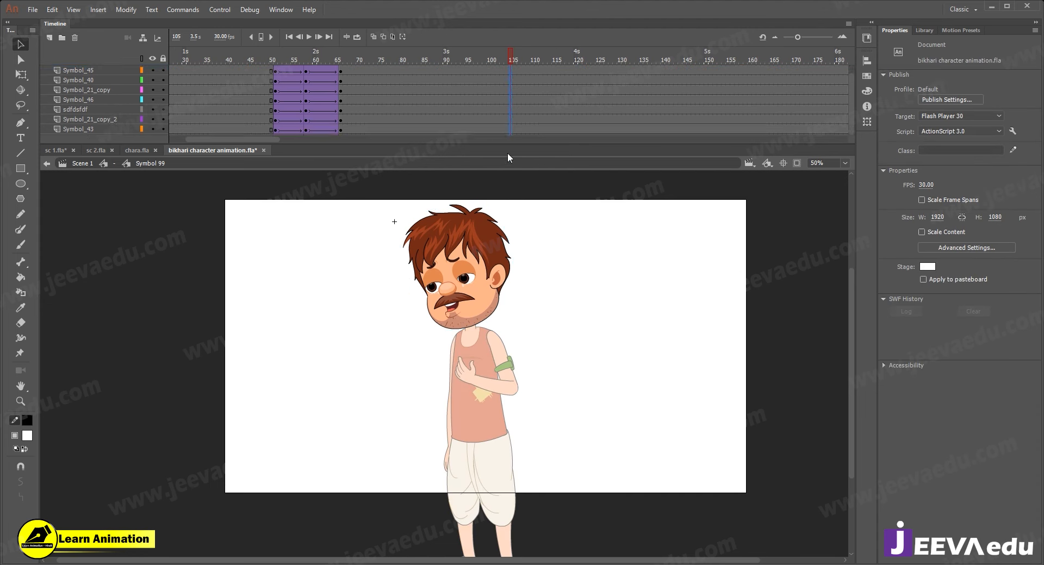
drag(506, 127, 497, 82)
key(F6)
click(474, 68)
drag(472, 66, 472, 150)
key(F6)
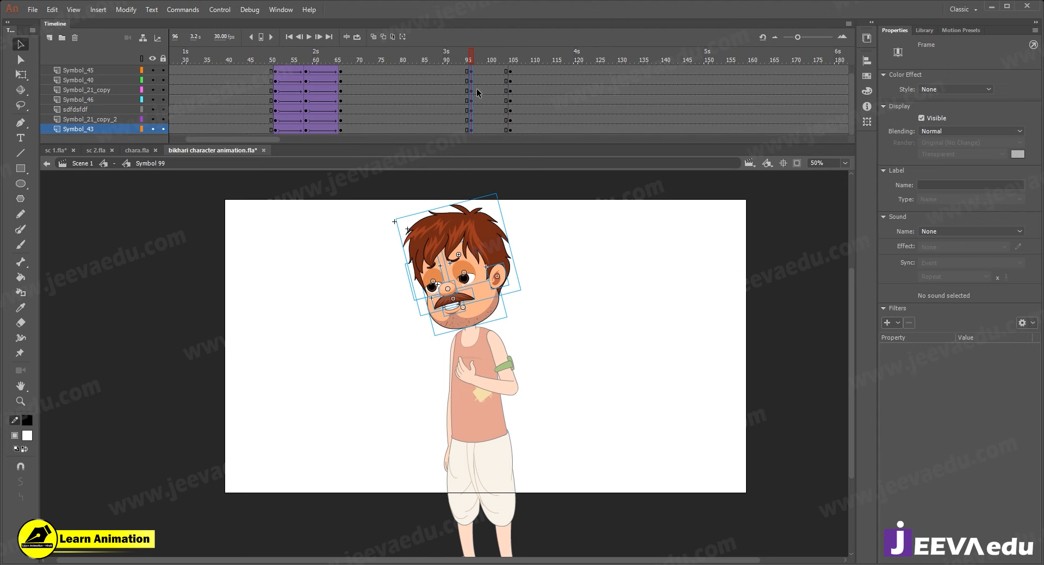
- Create classic tweens between frames 96 and 105 on the face layers and set their ease to 100 out
right_click(469, 72)
click(511, 103)
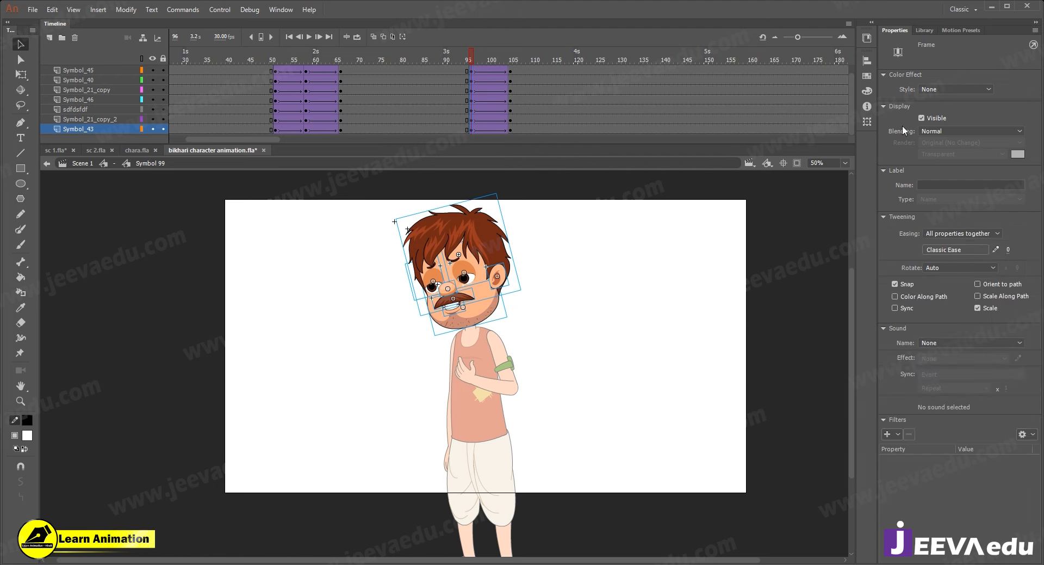
drag(1012, 249, 1043, 211)
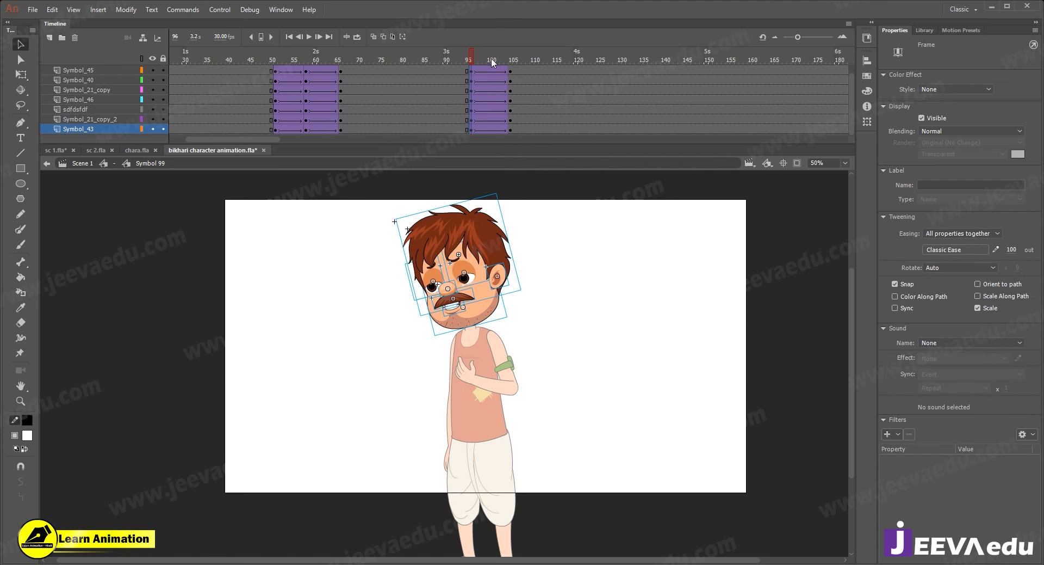
- At frame 105, select the mouth, mustache, nose and far eye together for repositioning on the face
drag(492, 62, 509, 79)
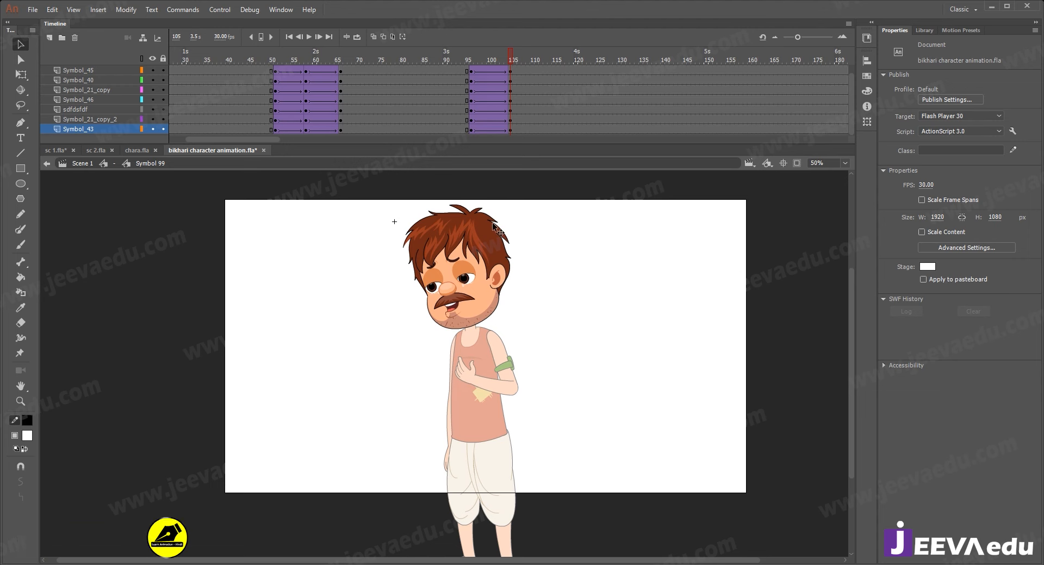
key(z)
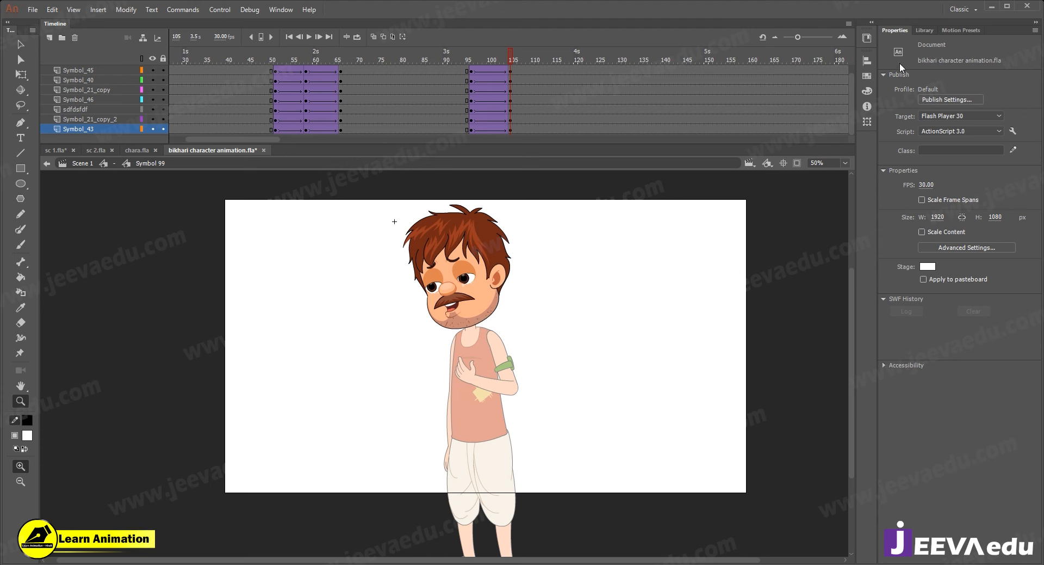
click(924, 30)
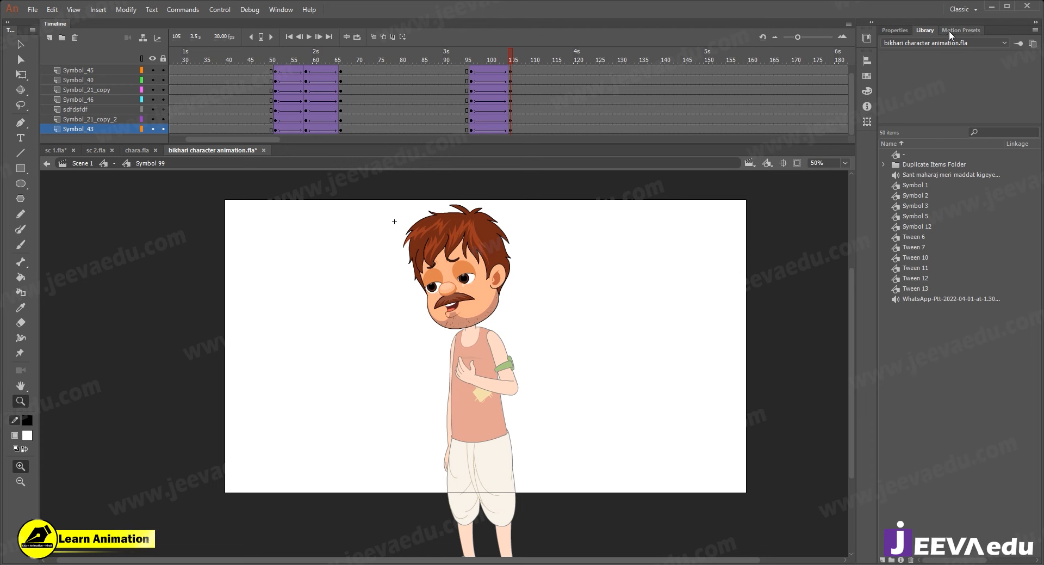
click(895, 30)
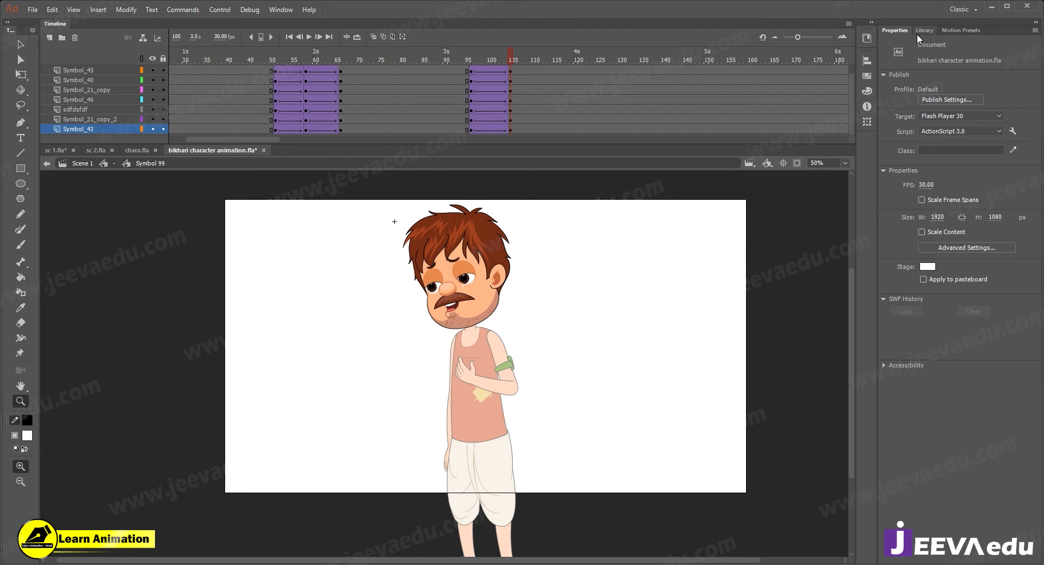
mouse_move(493, 87)
mouse_down()
mouse_move(460, 87)
mouse_move(510, 88)
mouse_up()
click(474, 313)
key(v)
click(405, 362)
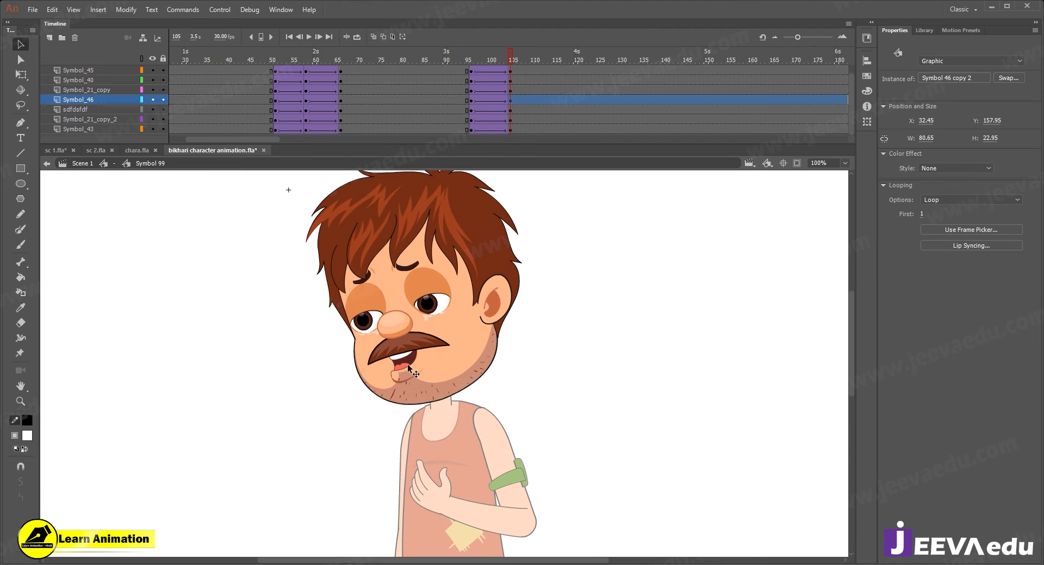
shift+click(401, 343)
shift+click(394, 327)
shift+click(360, 305)
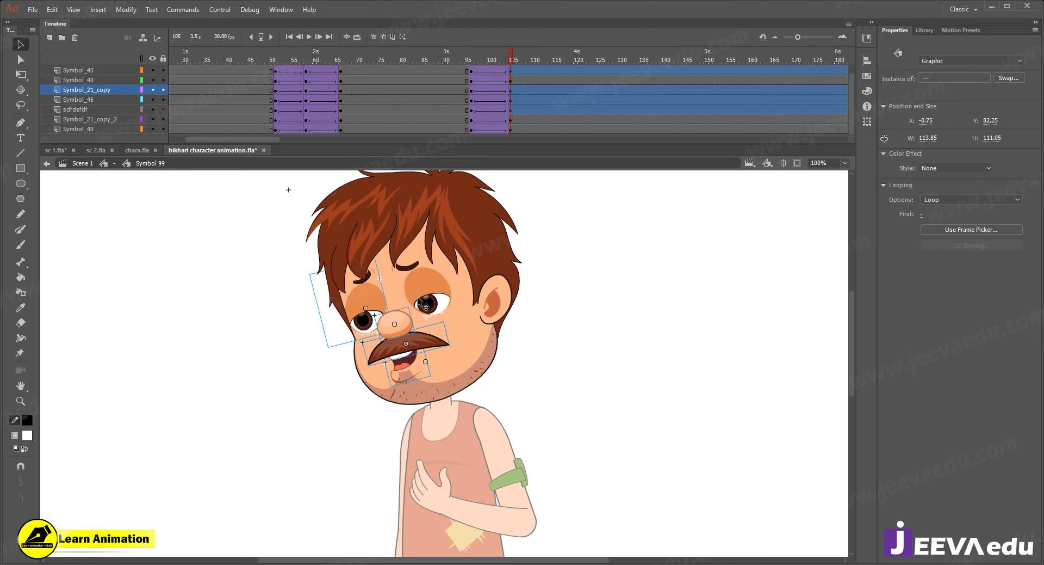
- At frame 105 in the head symbol, add the right-hand eye shading to the selected facial features and nudge them all down slightly
shift+click(426, 306)
key(Down)
key(Down)
key(Down)
key(Down)
key(Down)
key(Down)
key(Down)
key(Down)
key(Down)
key(Down)
key(Down)
key(Down)
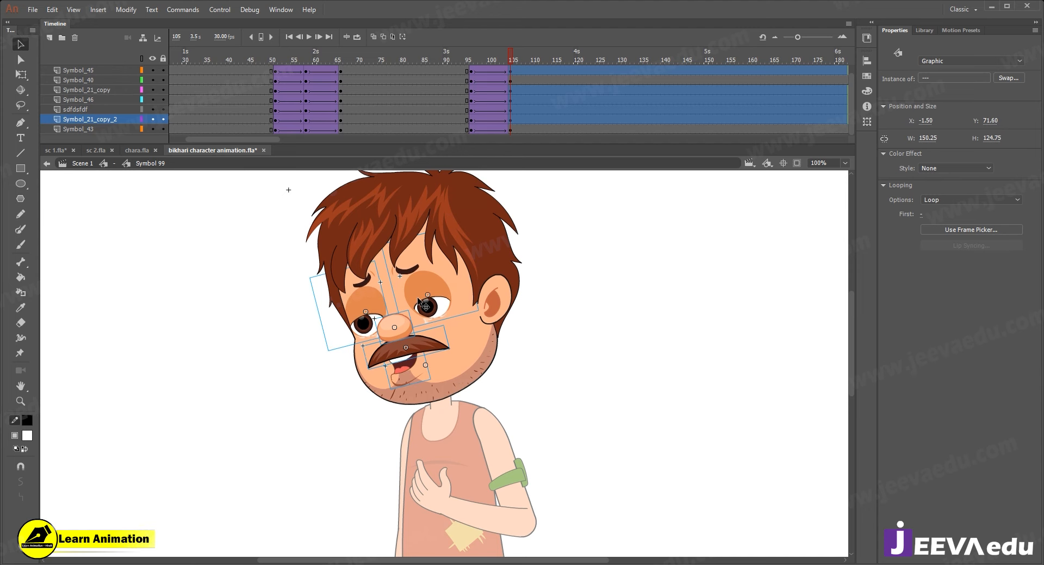
- Nudge the ear up slightly at frame 105 to suit the tilted head
click(505, 296)
key(Up)
key(Up)
key(Up)
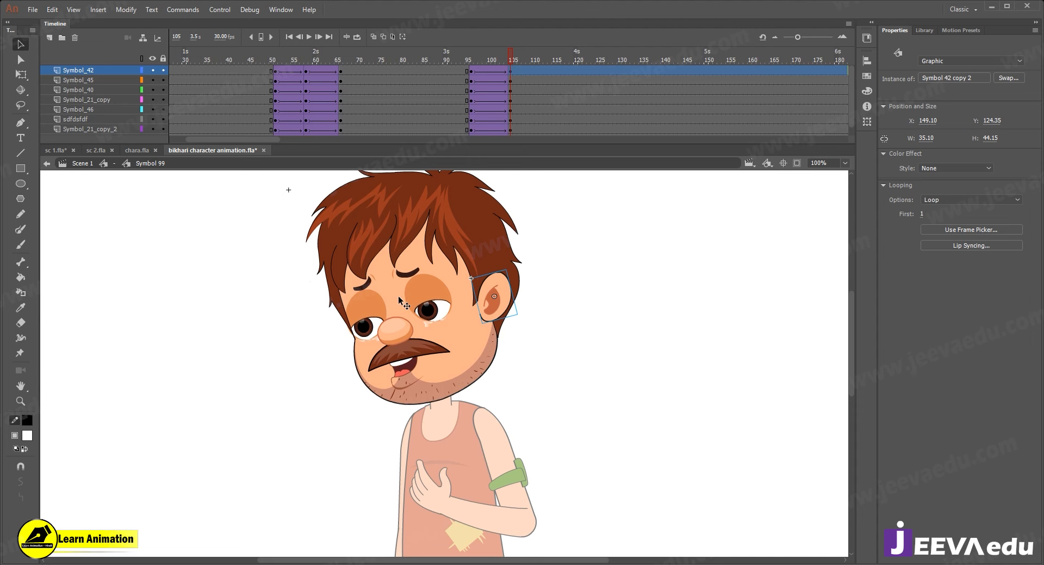
click(360, 254)
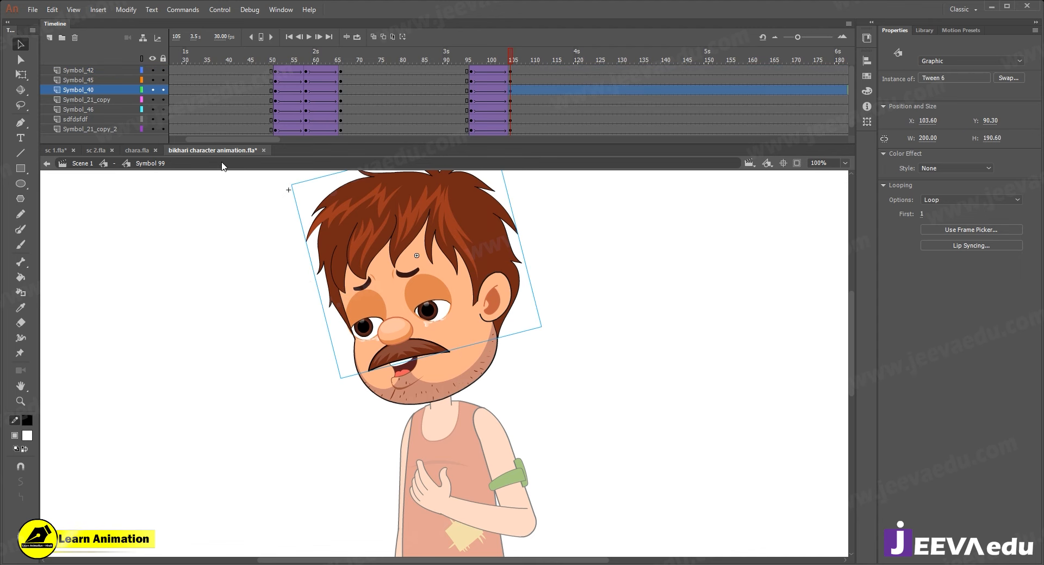
- Return to the full character's timeline and play back the head and hand movement leading into the frame 105 pose
click(108, 165)
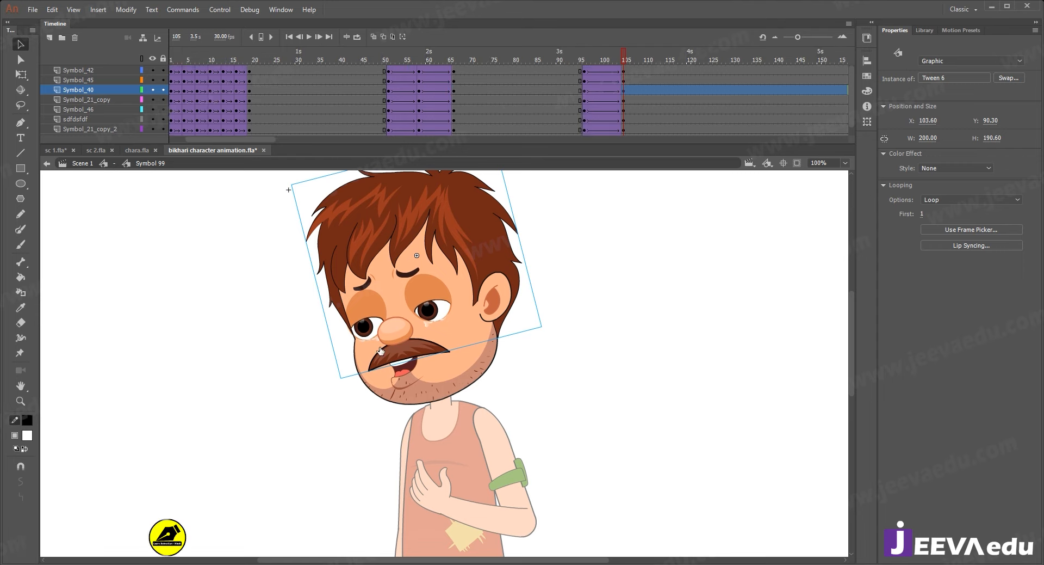
key(z)
alt+click(502, 408)
alt+click(470, 398)
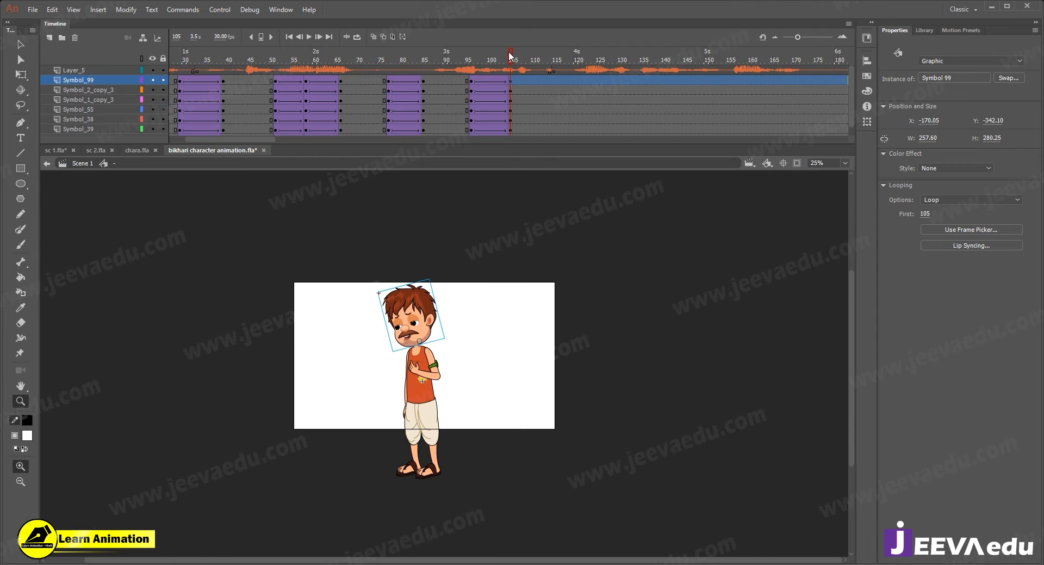
drag(510, 56, 446, 81)
key(Return)
key(Return)
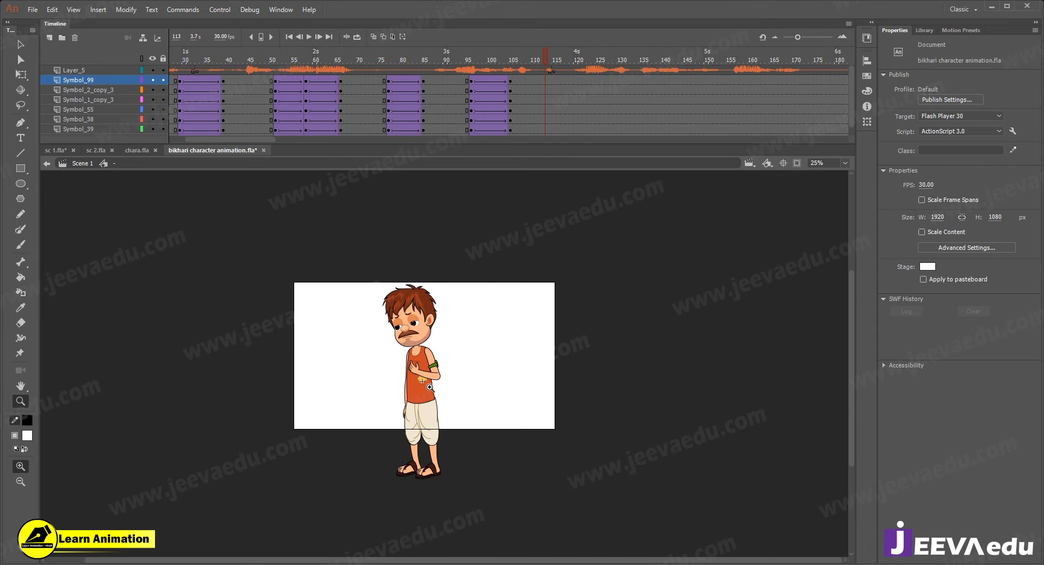
click(430, 387)
drag(528, 55, 470, 79)
key(Return)
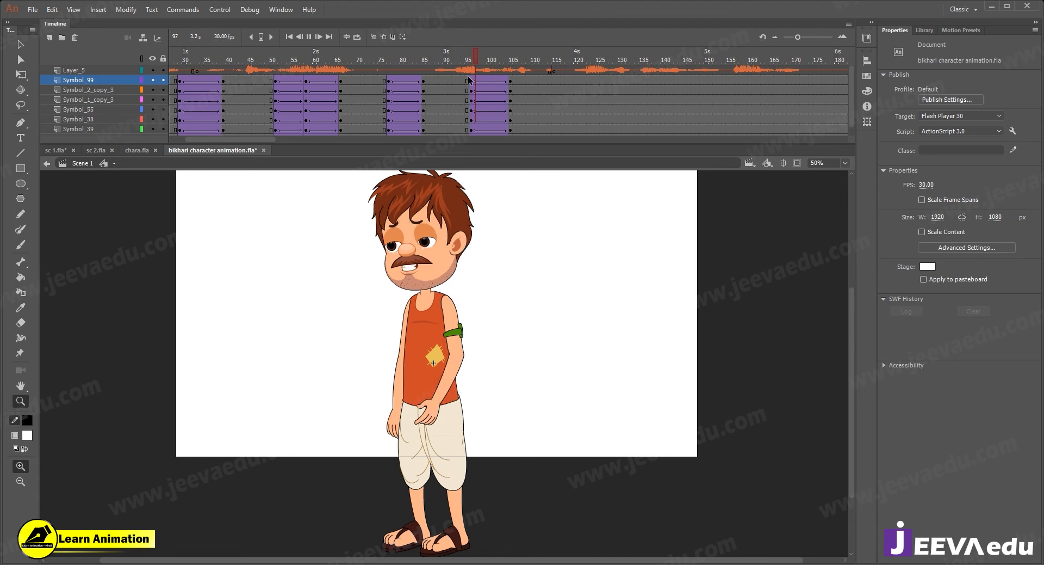
key(Return)
drag(541, 59, 370, 97)
key(Return)
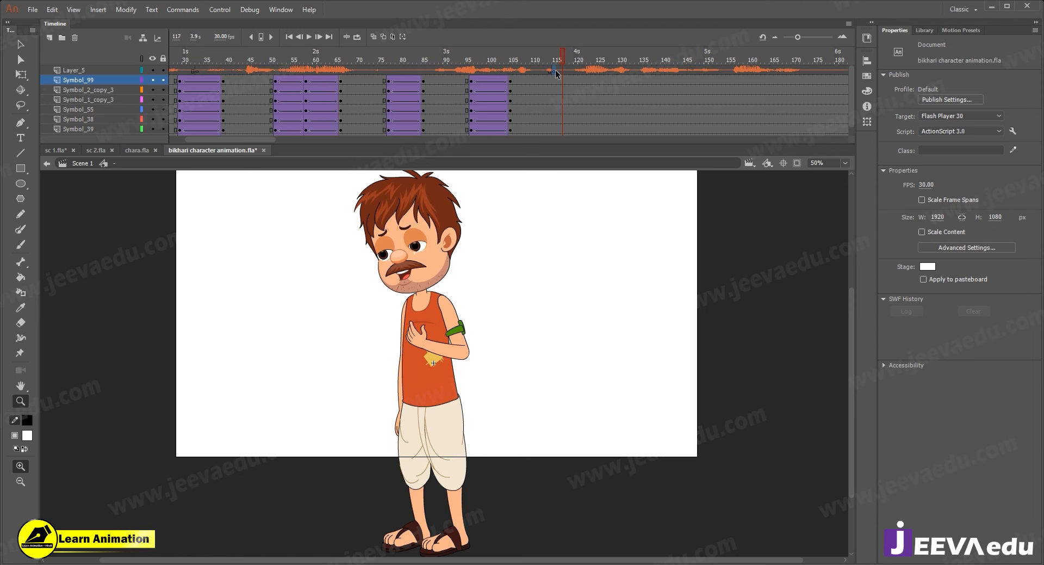
- Delay the second voice segment on Layer_5 so it starts at about frame 132, and play back the timing
click(556, 71)
key(Return)
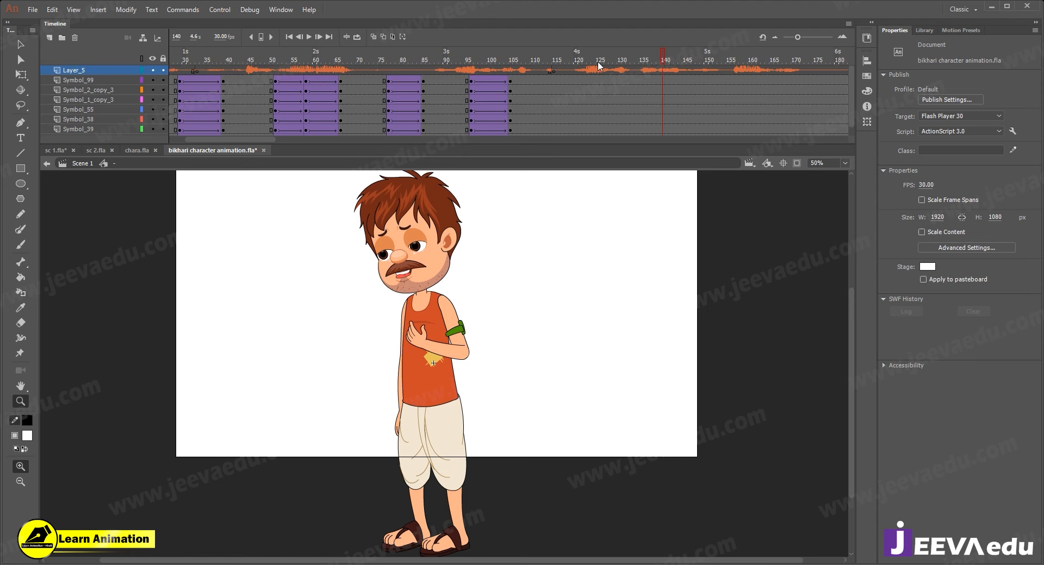
click(556, 72)
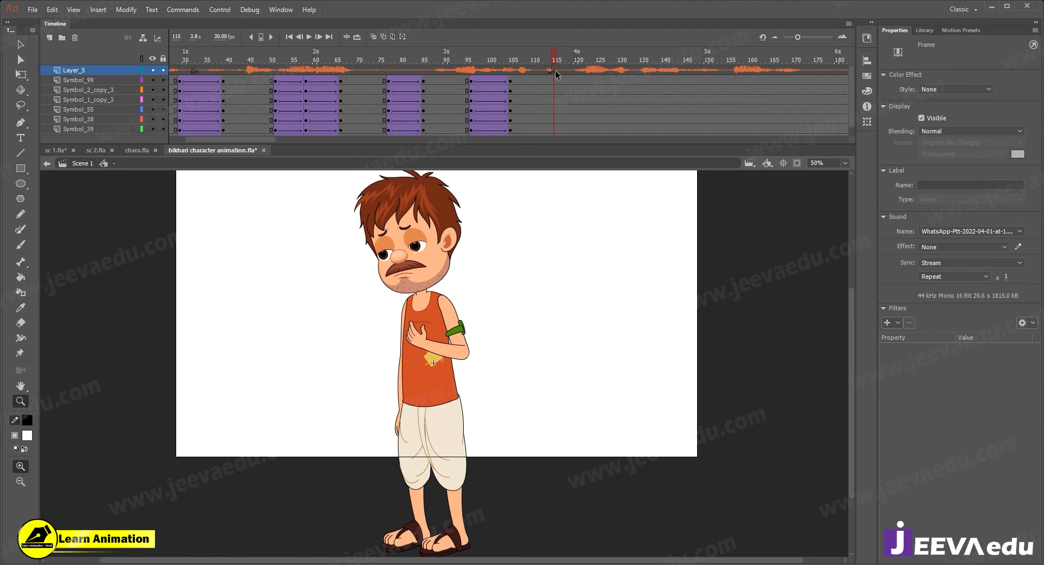
drag(556, 71, 566, 72)
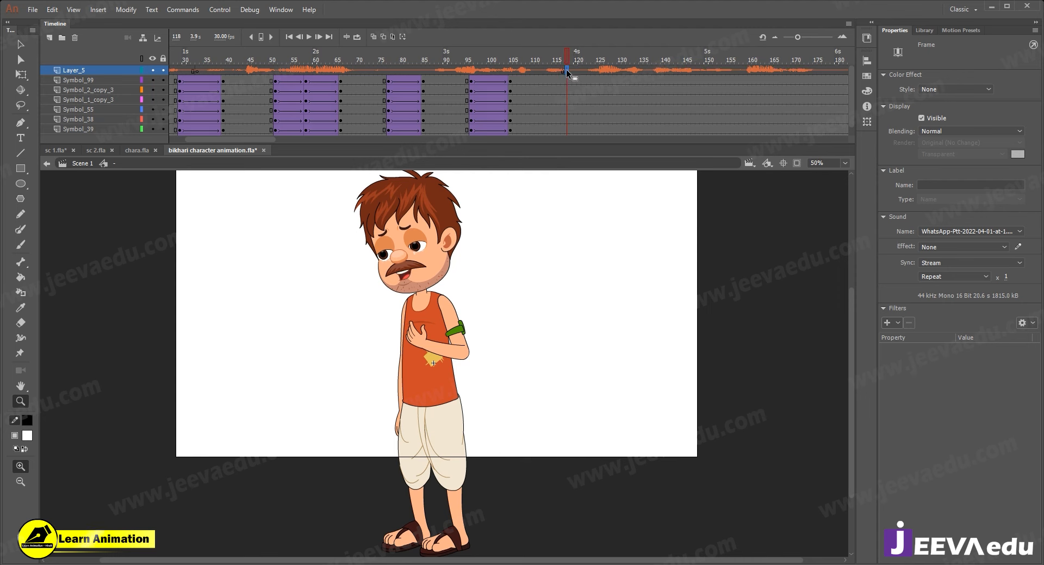
drag(582, 72, 634, 72)
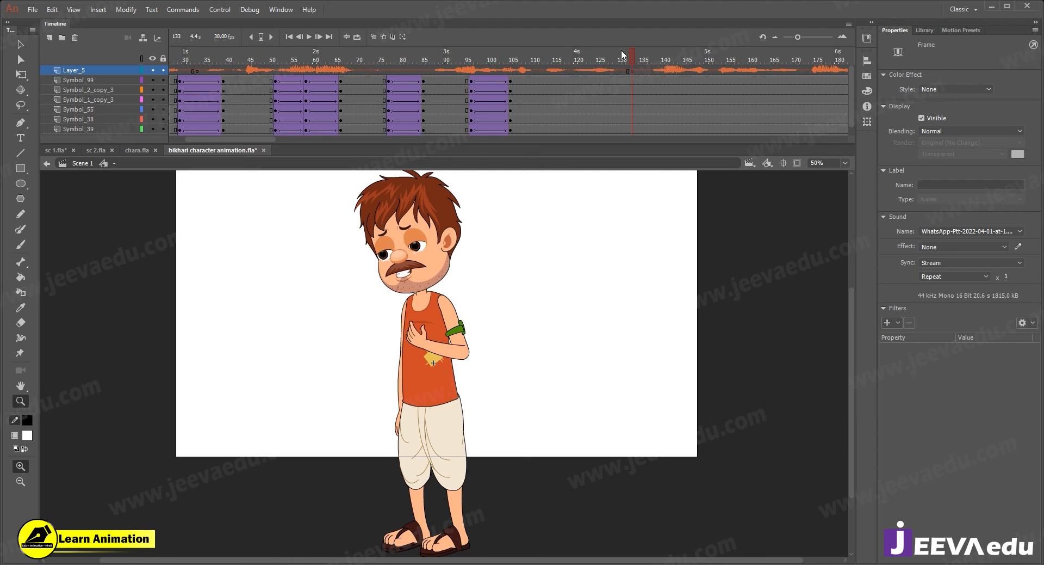
key(Return)
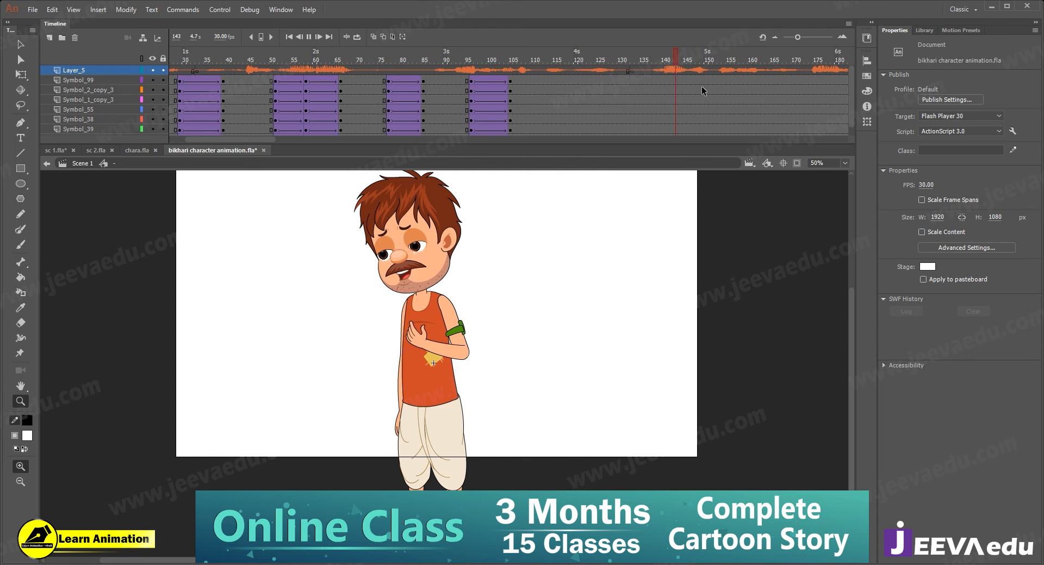
click(585, 82)
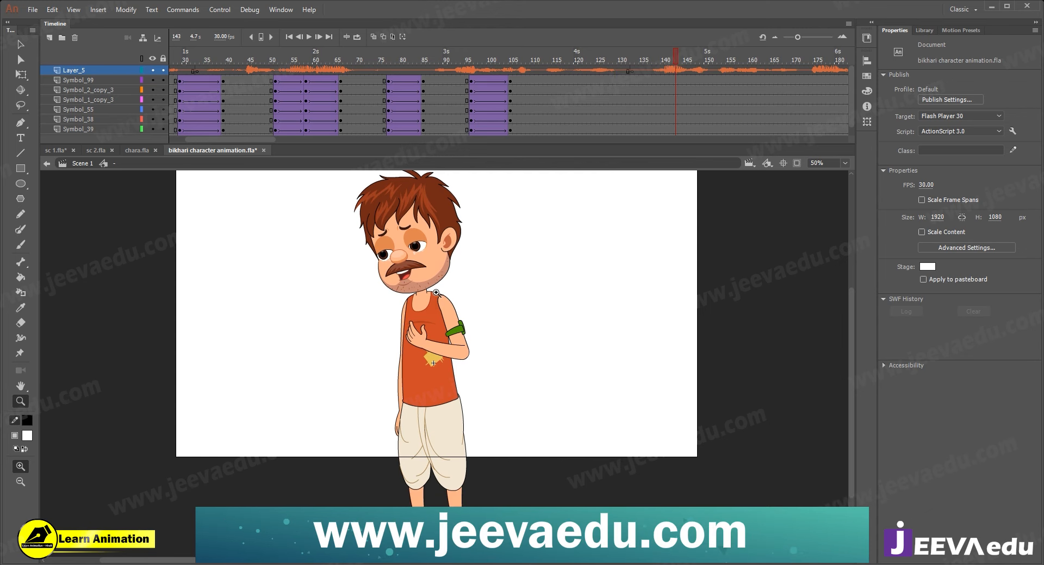
- Open the mouth symbol nested inside the head symbol and play its lip-sync against the audio
click(441, 289)
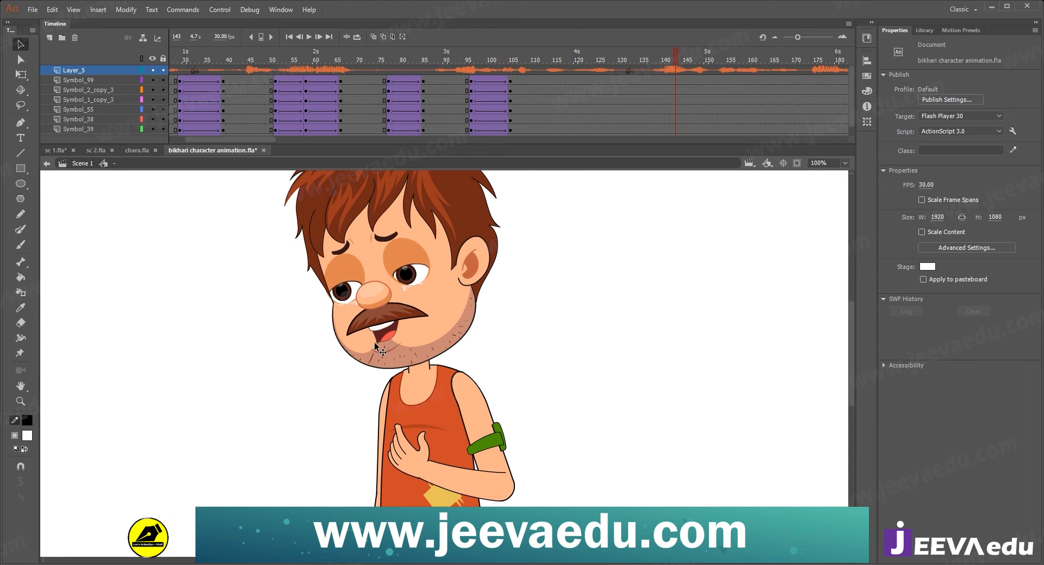
key(v)
click(390, 329)
double_click(390, 330)
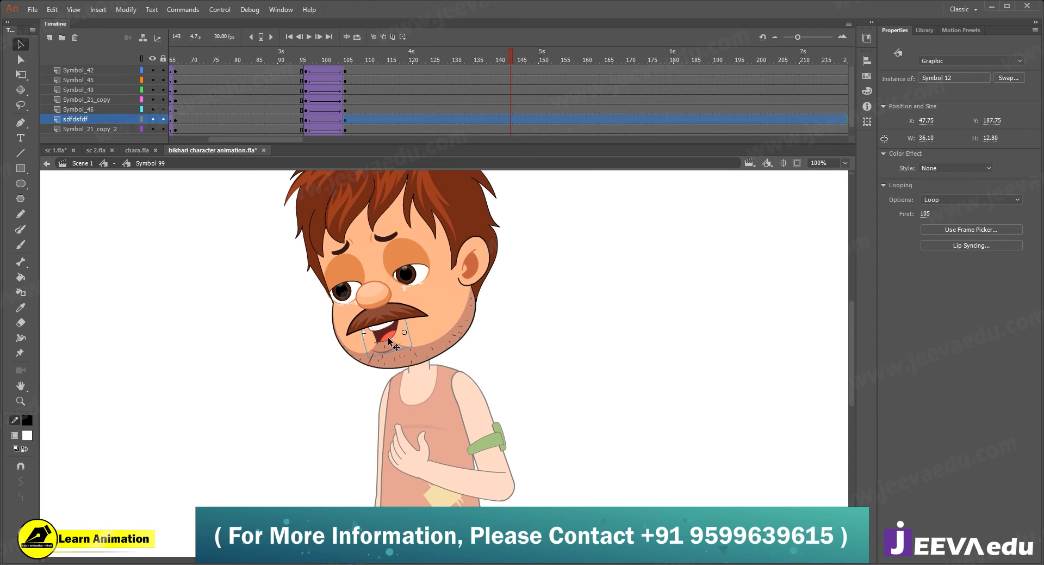
double_click(389, 330)
click(273, 68)
key(Return)
click(433, 64)
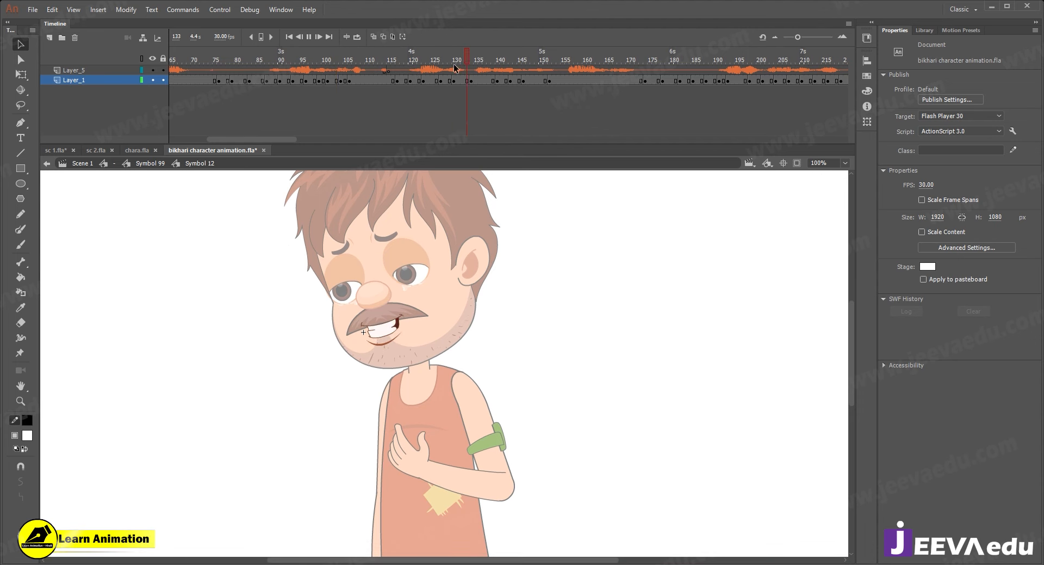
- Delay the second voice segment on the mouth symbol's Layer_5 to about frame 132, and play back the result
click(389, 71)
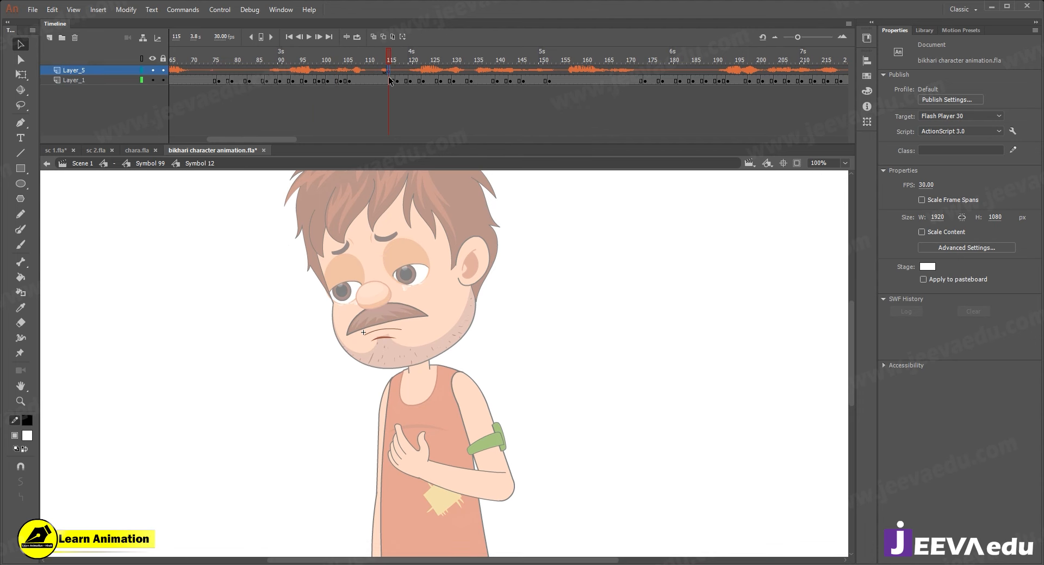
click(459, 70)
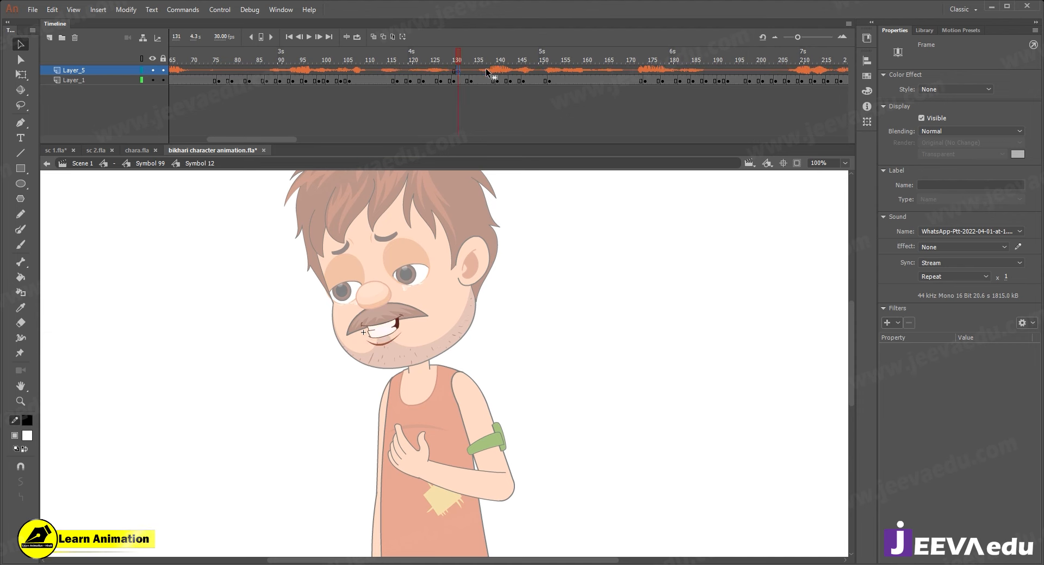
click(486, 71)
shift+click(462, 70)
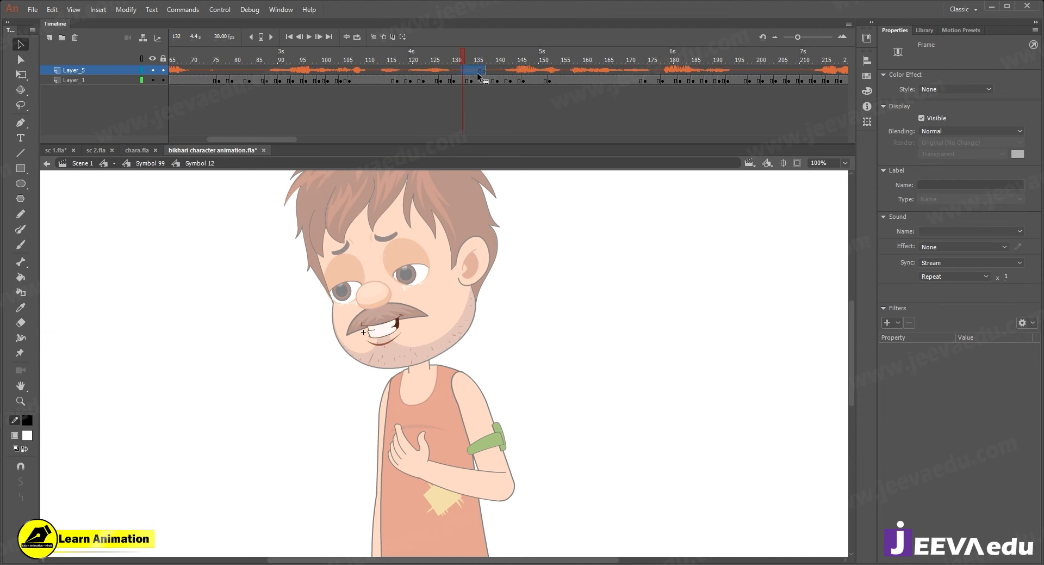
click(484, 70)
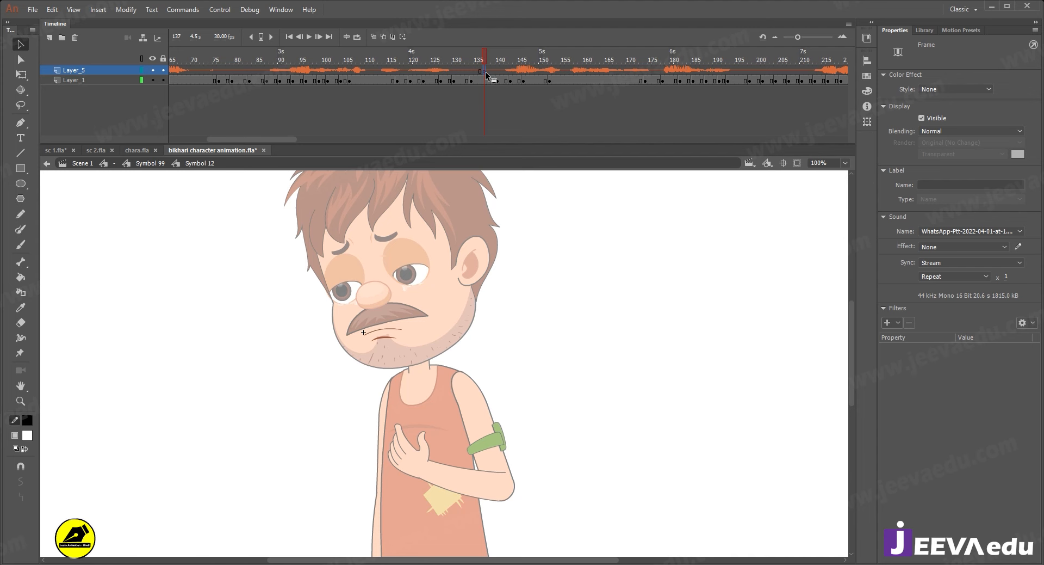
click(368, 60)
key(Return)
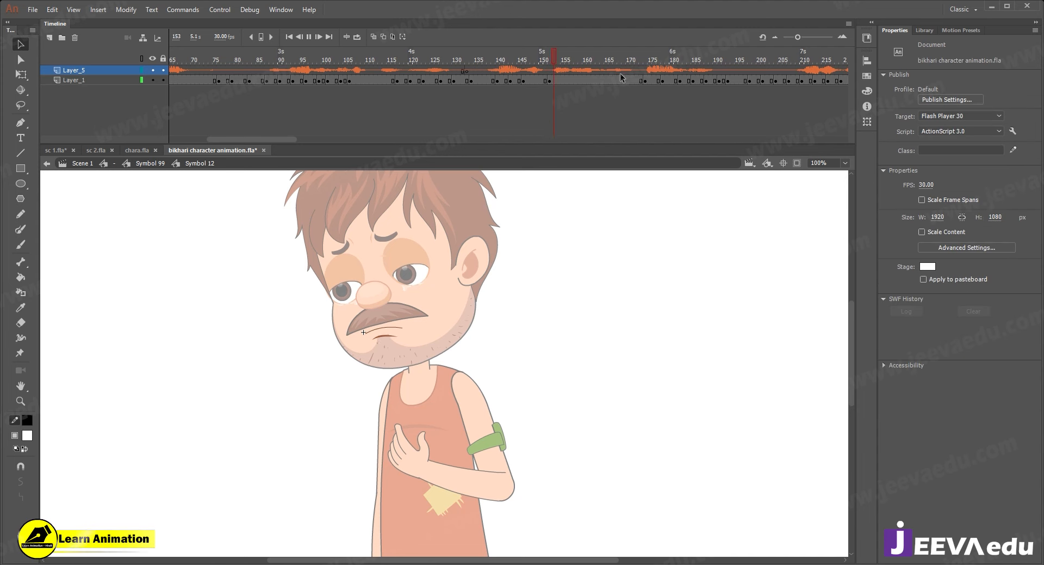
key(Return)
- Insert frames at frame 114 on Layer_1 to hold the closed mouth until the next pose at about frame 138
click(385, 80)
key(F5)
key(F5)
key(F5)
key(F5)
key(F5)
key(F5)
key(F5)
key(F5)
key(F5)
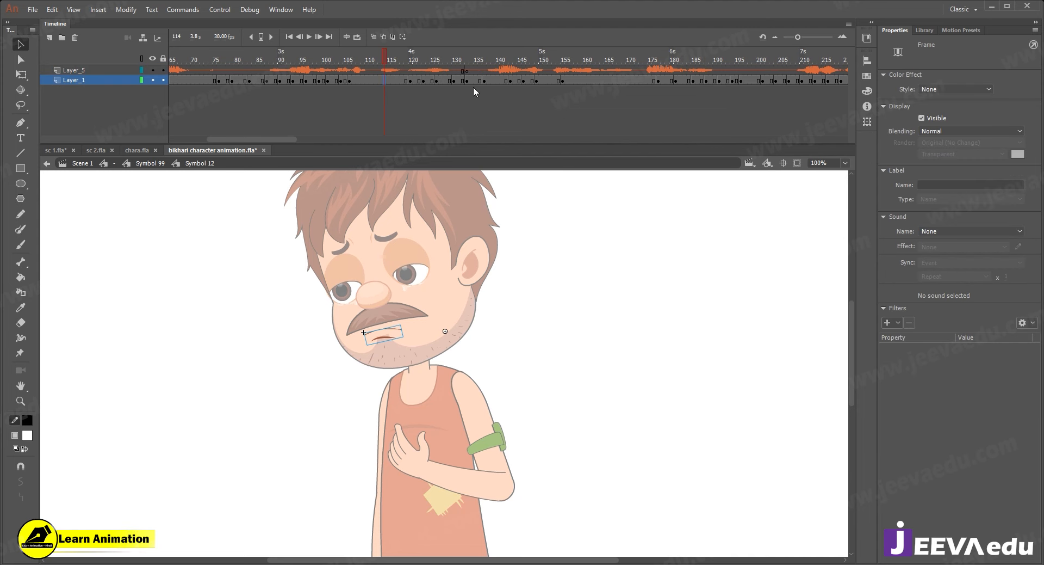
key(F5)
key(F5)
key(F5)
key(F5)
key(F5)
key(F5)
key(F5)
key(F5)
key(F5)
key(F5)
key(F5)
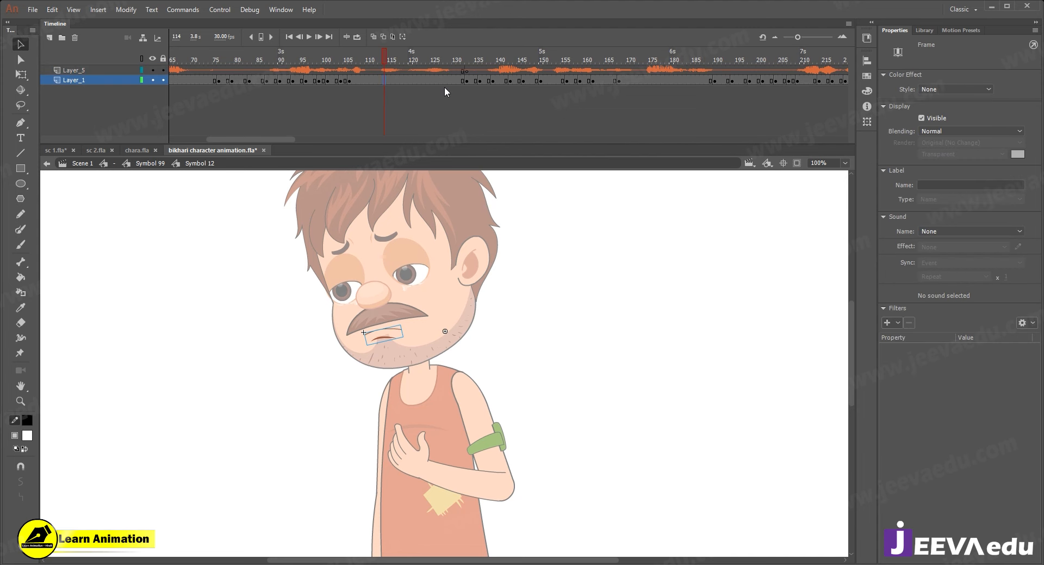
key(F5)
key(F5)
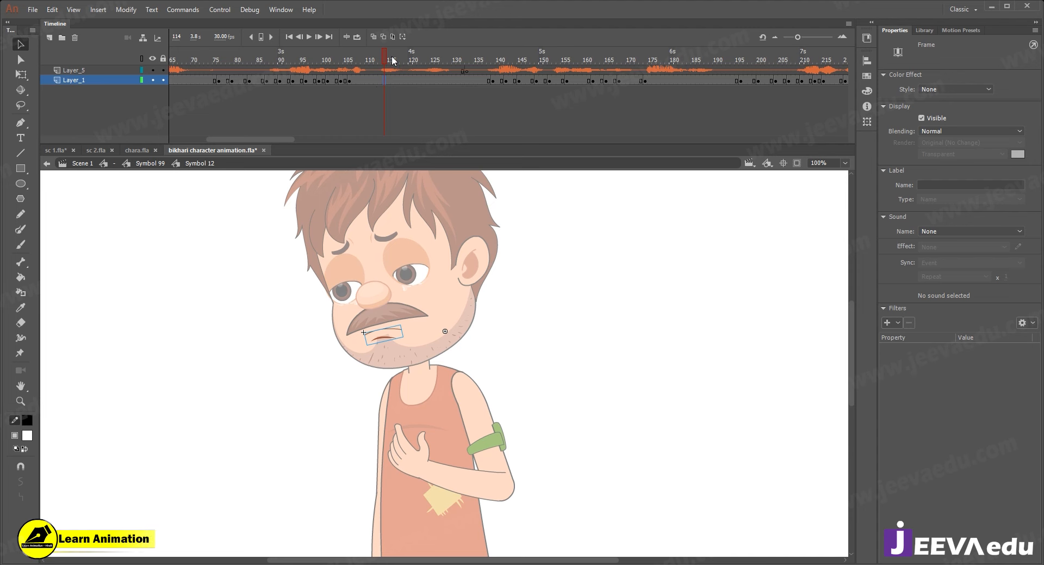
- Copy the earlier mouth keyframes on Layer_1 into the gap from about frame 109 to 129, and play back the lip-sync
click(349, 54)
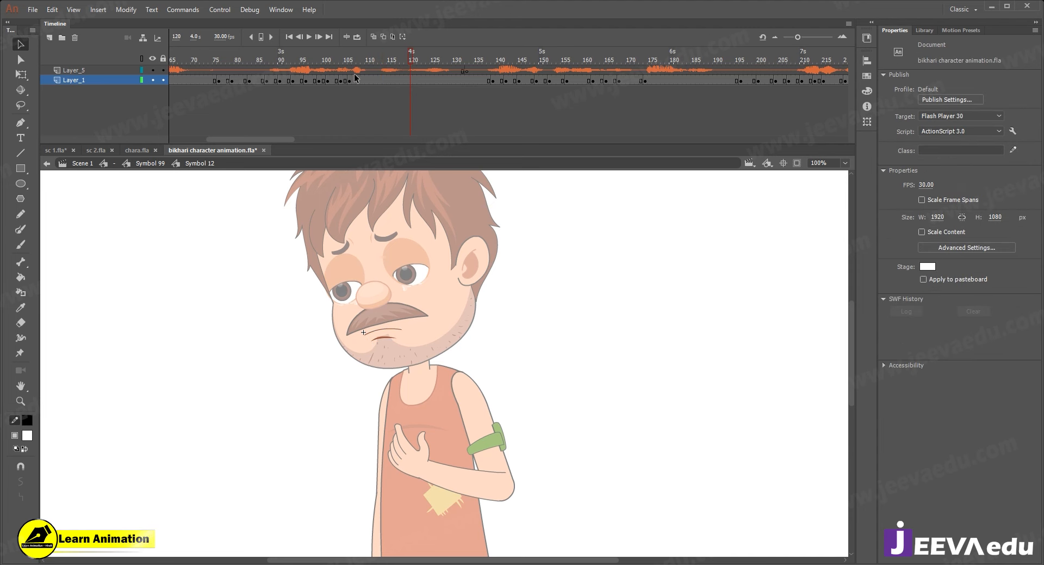
mouse_move(318, 81)
mouse_down()
mouse_move(269, 82)
mouse_move(376, 83)
mouse_up()
key(Return)
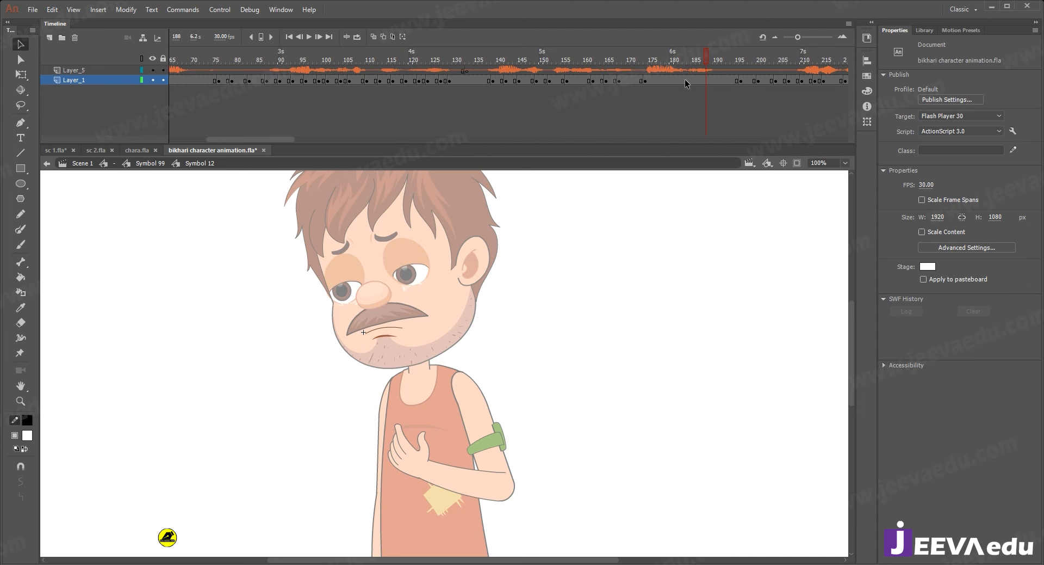
- Duplicate the mouth keyframes from frames 149 to 173 on Layer_1, placing the copy from frame 168, and play it back
drag(647, 81, 540, 81)
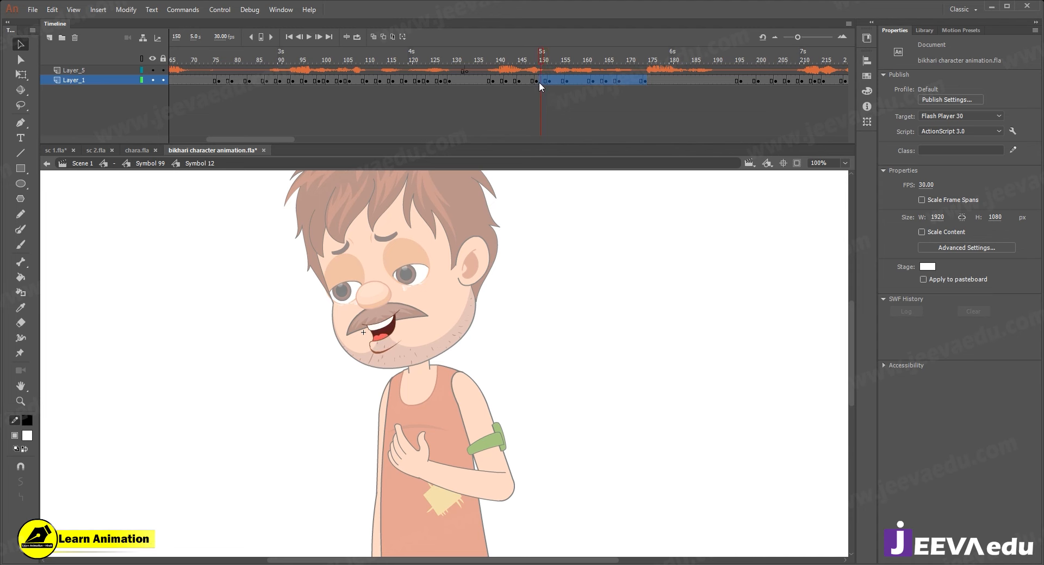
click(538, 81)
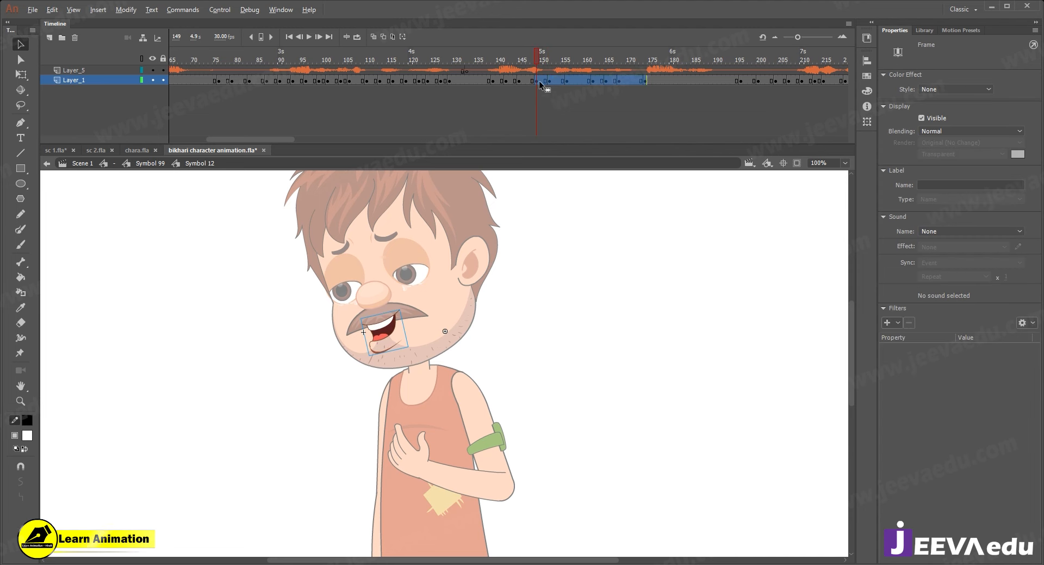
drag(622, 83, 622, 83)
click(619, 81)
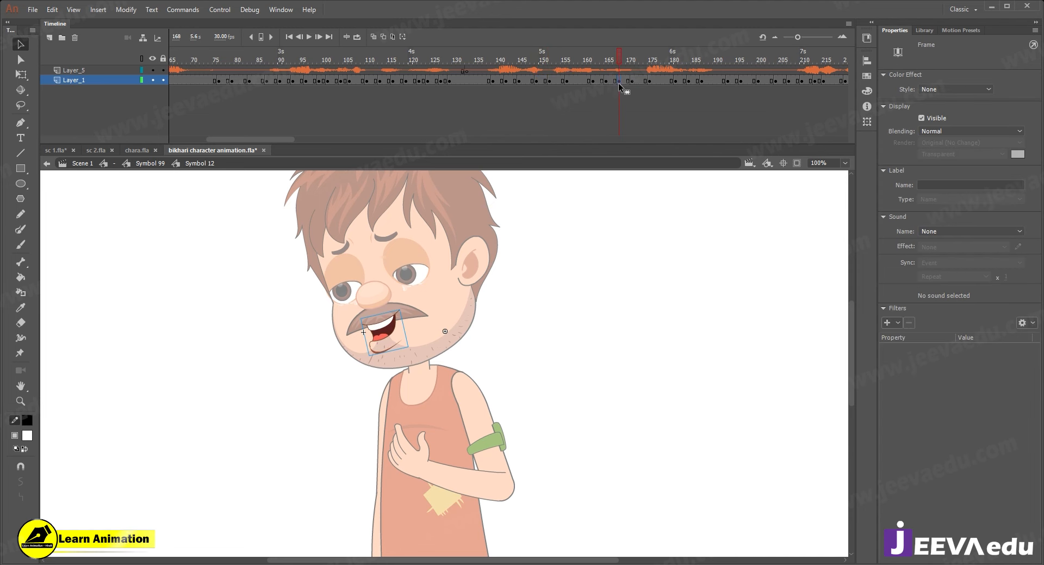
key(Return)
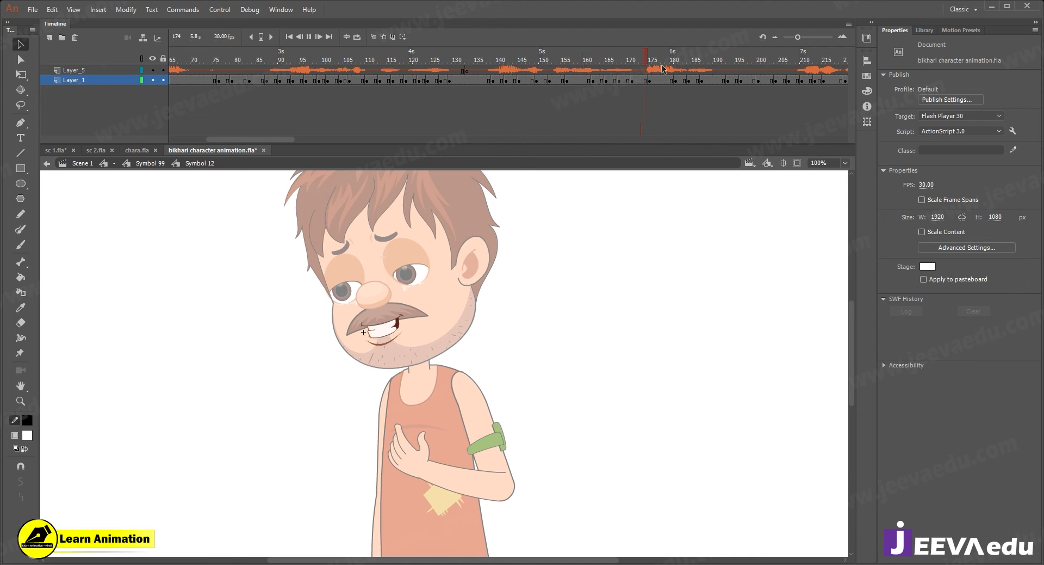
- Insert frames after frame 190 on Layer_1 so the next mouth pose starts at about frame 208, and play back the lip-sync
click(721, 81)
key(F5)
key(F5)
key(F5)
key(F5)
key(F5)
key(F5)
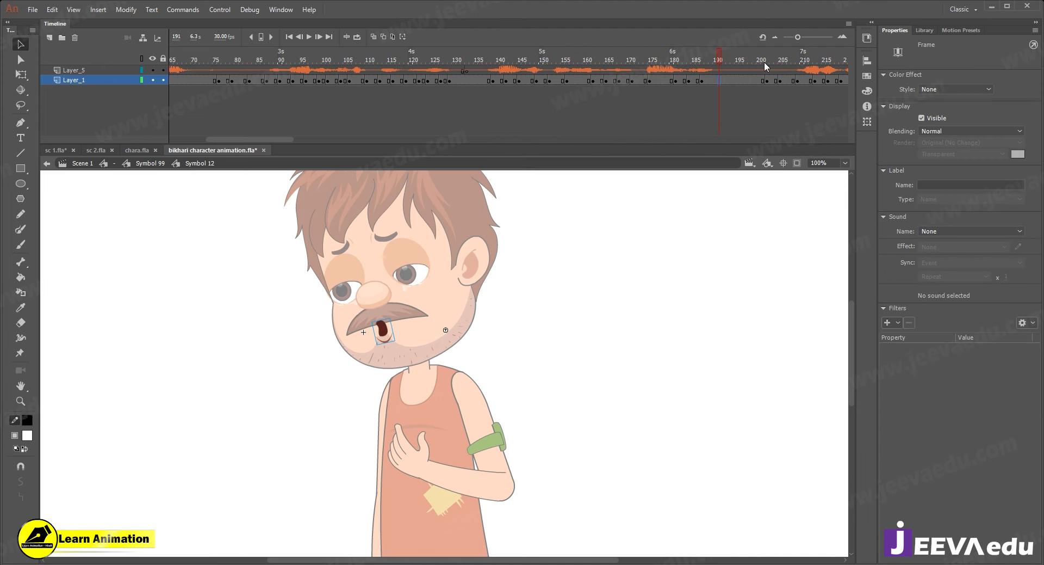
key(Return)
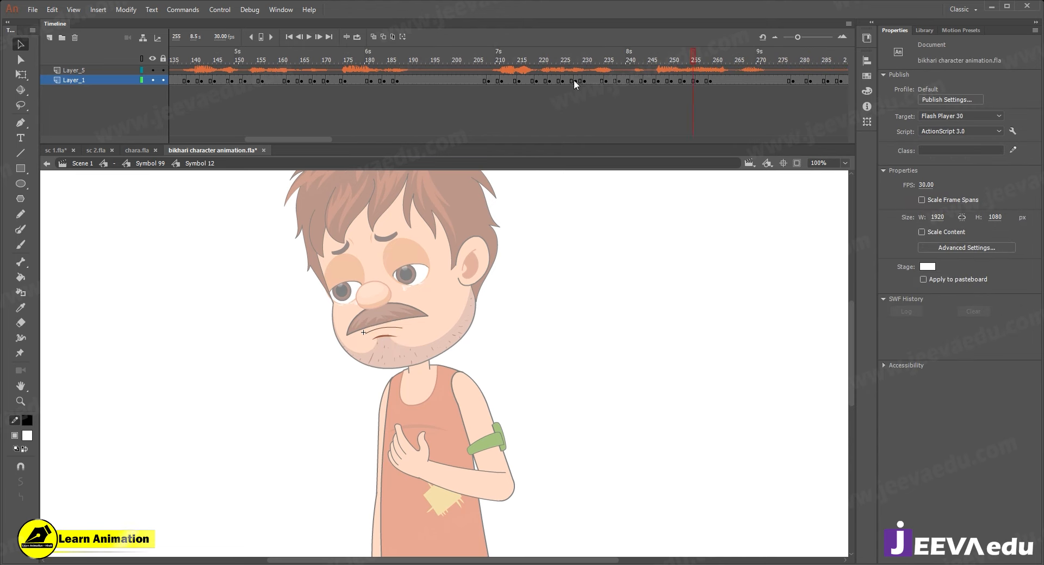
click(465, 80)
key(F5)
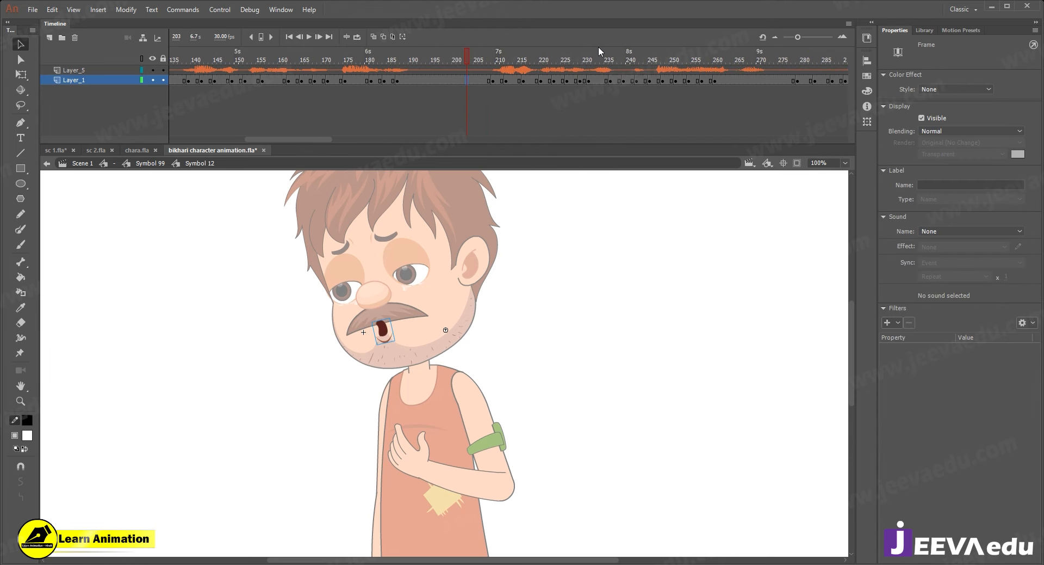
key(Return)
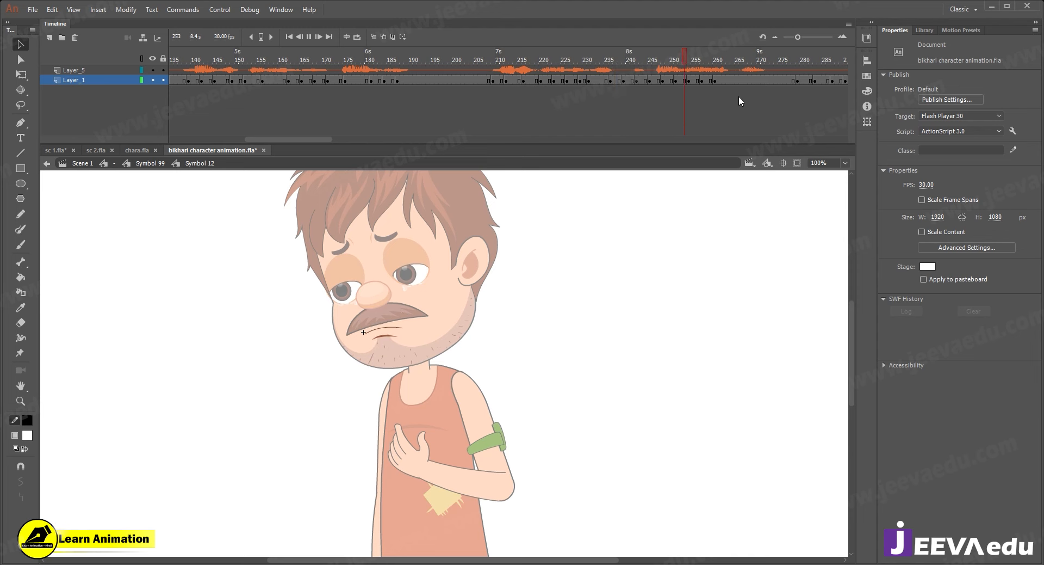
- Copy the mouth keyframes from about frames 248 to 260 on Layer_1 into the gap up to about frame 271, and play back the lip-sync
key(Return)
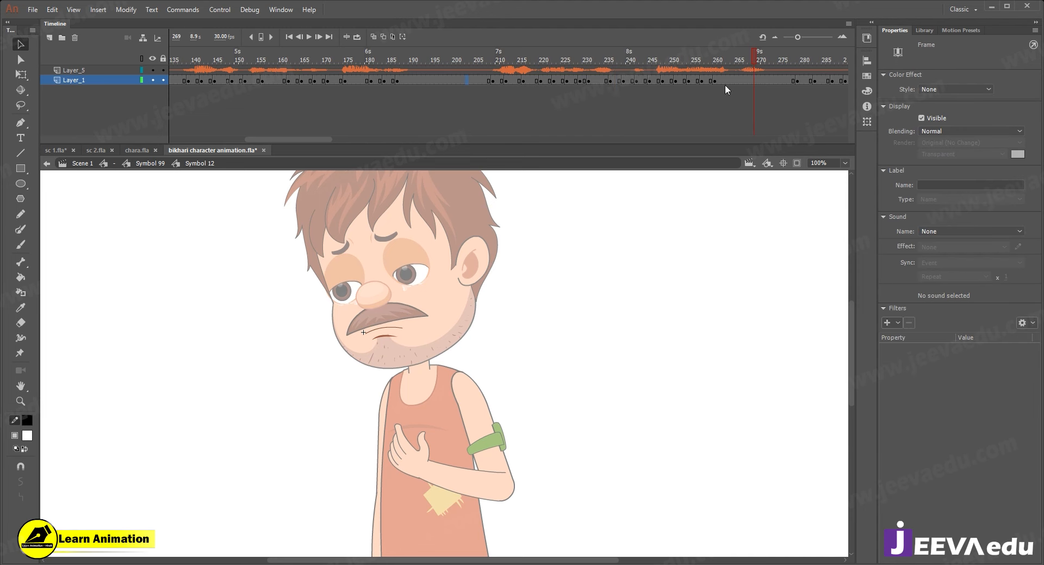
shift+click(662, 80)
drag(662, 80, 726, 82)
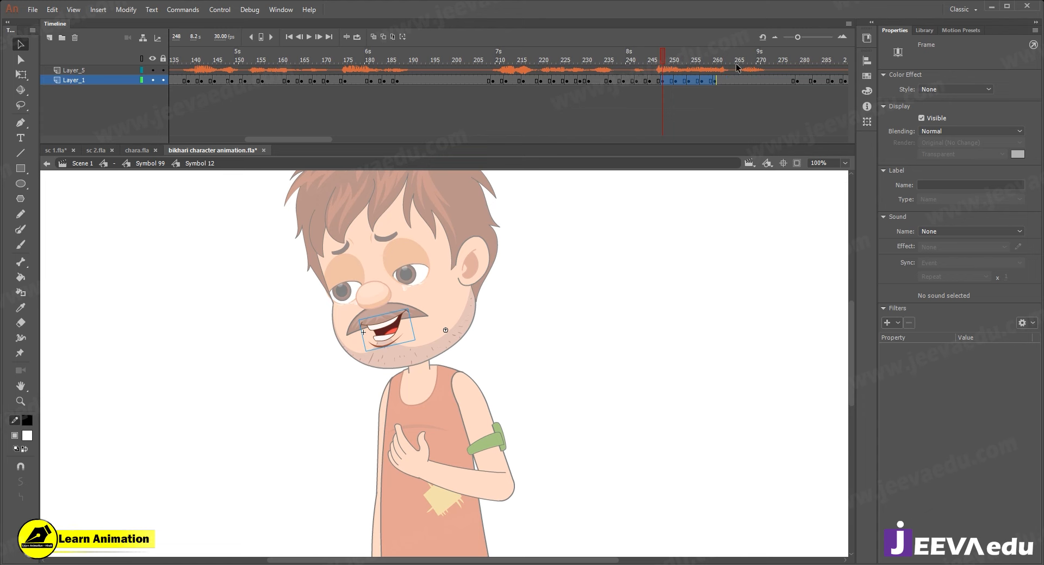
key(Return)
click(610, 82)
drag(610, 85, 662, 81)
click(659, 83)
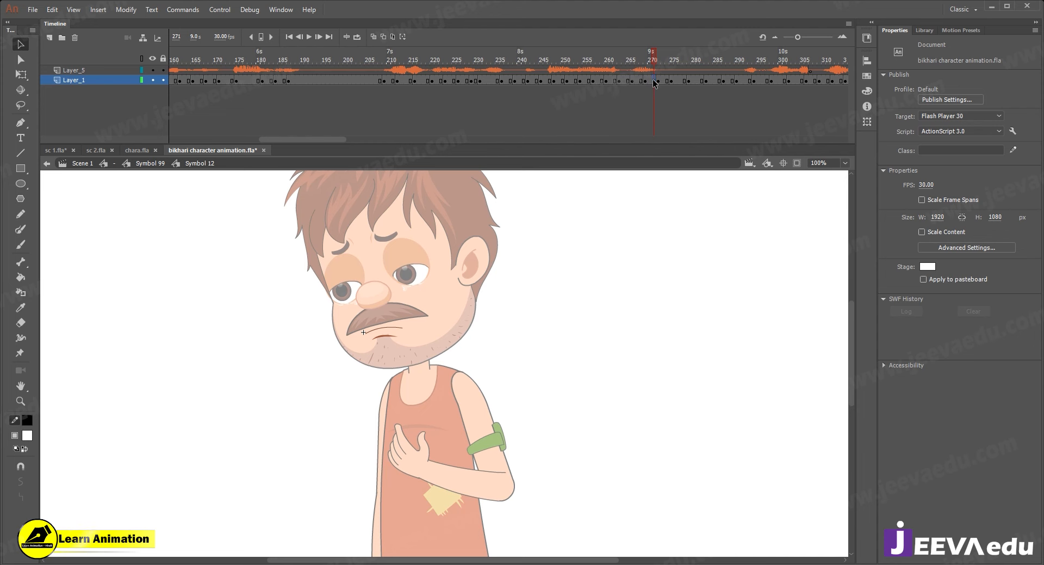
- Insert frames at frame 271 on Layer_1 so the next mouth pose starts at about frame 290, and play back the result
click(654, 82)
key(F5)
key(F5)
key(F5)
key(F5)
key(F5)
key(F5)
key(F5)
key(F5)
key(F5)
key(F5)
key(F5)
key(F5)
key(F5)
key(F5)
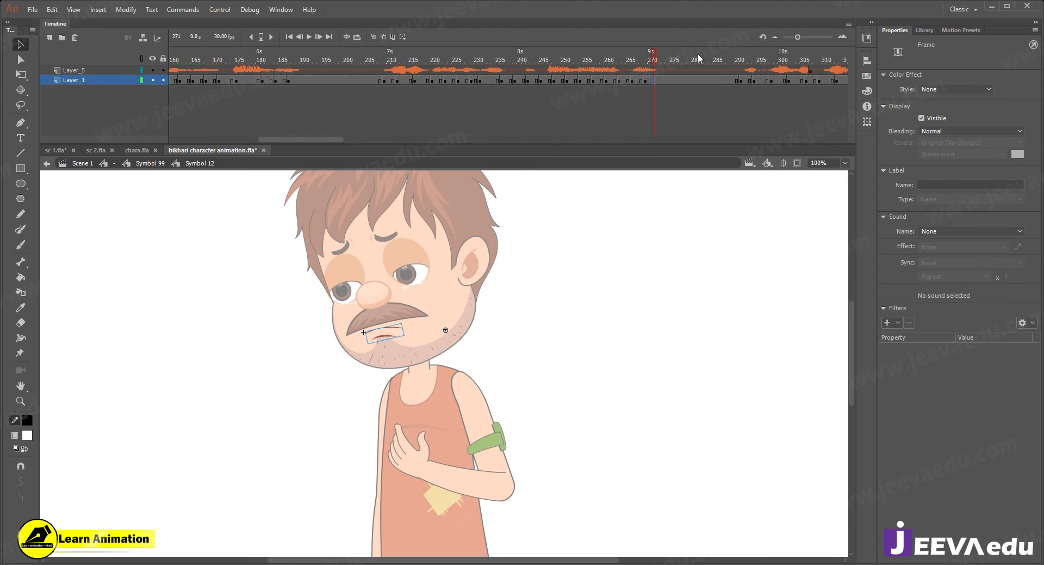
key(Return)
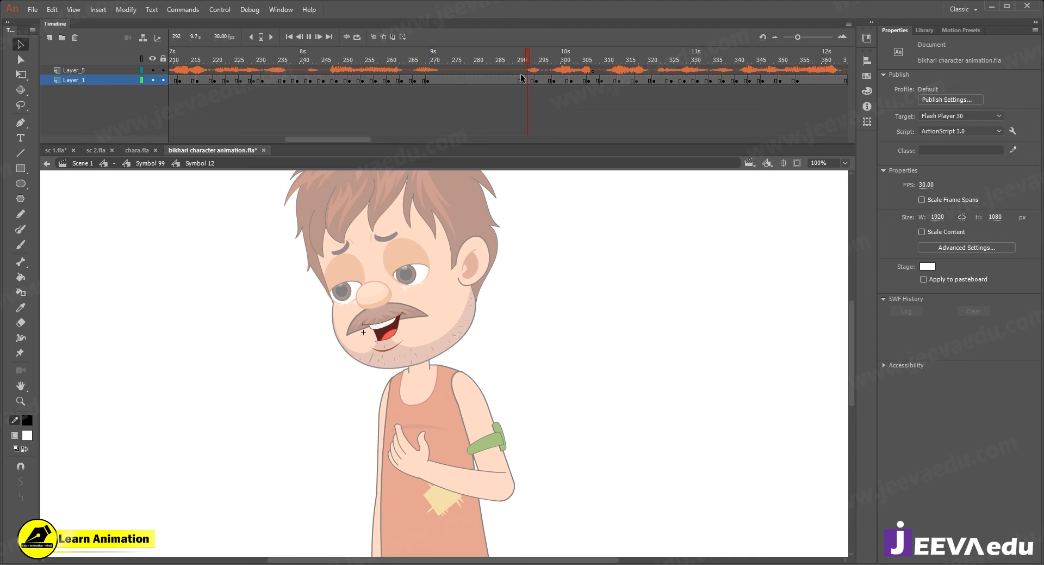
key(Return)
- Play back the dialogue and mouth animation from the beginning of the timeline to check the sync
drag(321, 140, 158, 123)
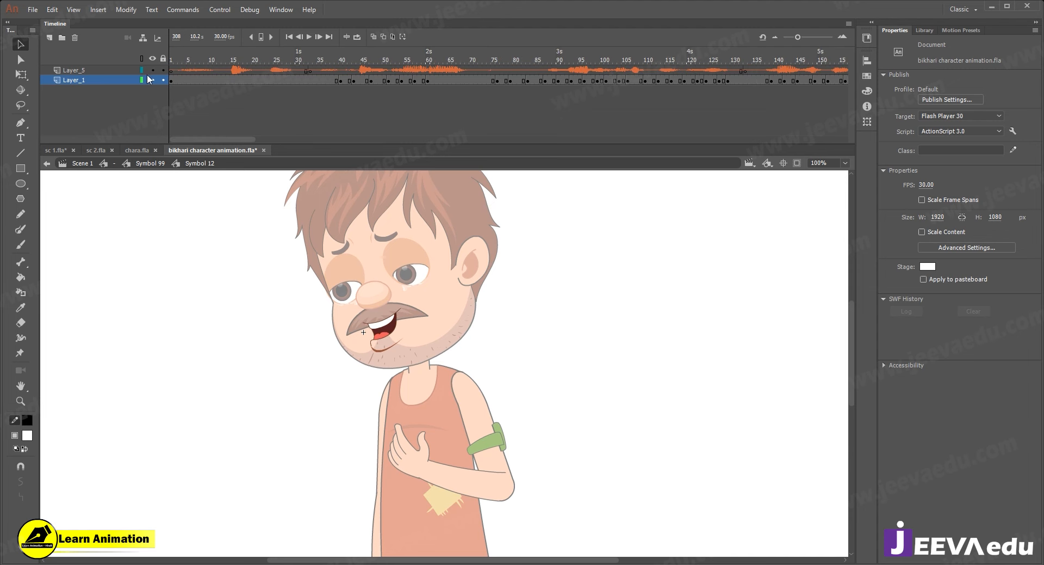
click(187, 71)
key(Return)
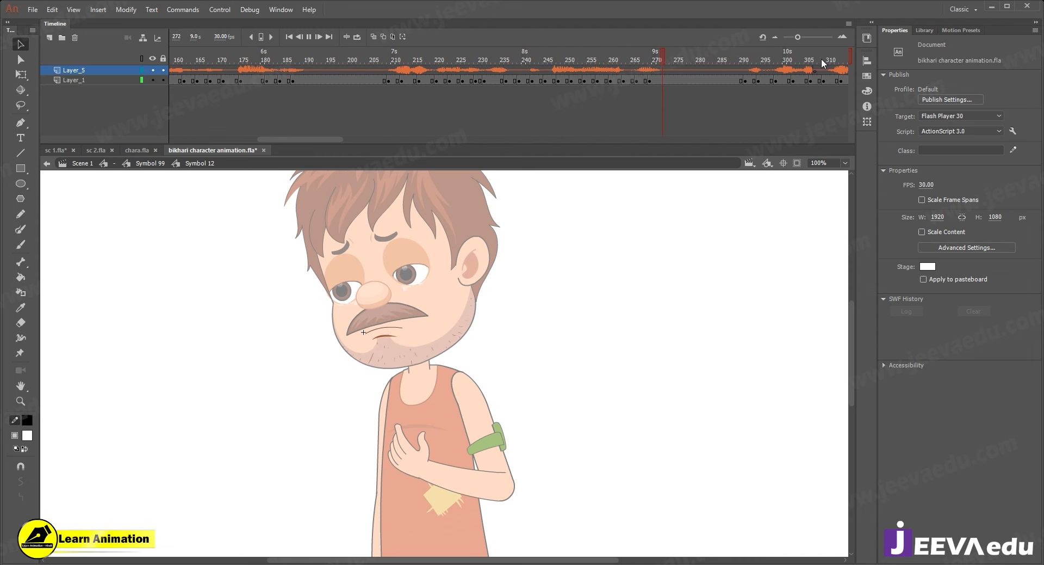
drag(237, 57, 174, 94)
key(Return)
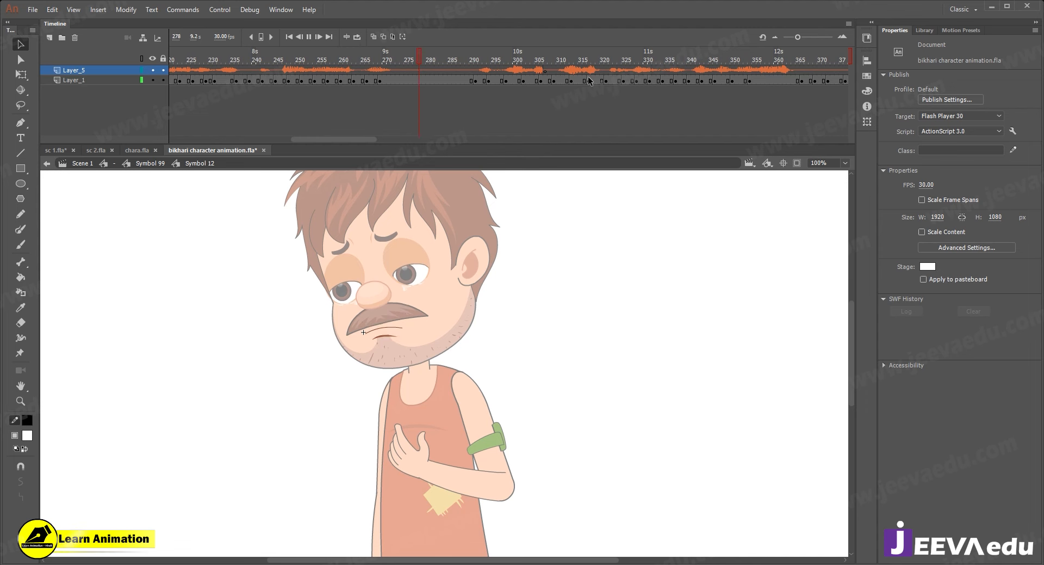
- Clear the audio keyframe at about frame 307 on Layer_5 and play back that section
right_click(547, 71)
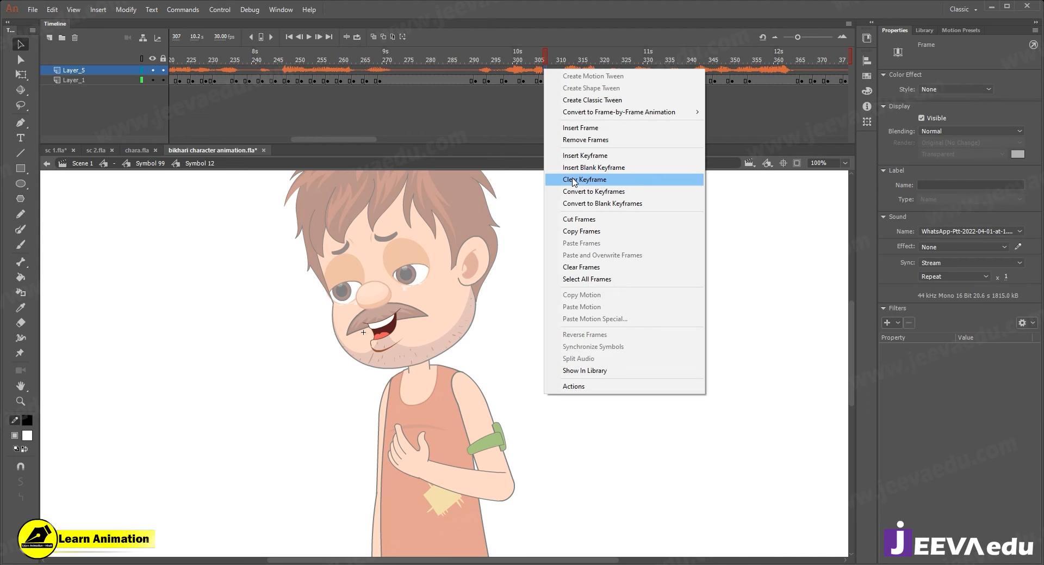
click(604, 179)
drag(545, 53, 446, 54)
key(Return)
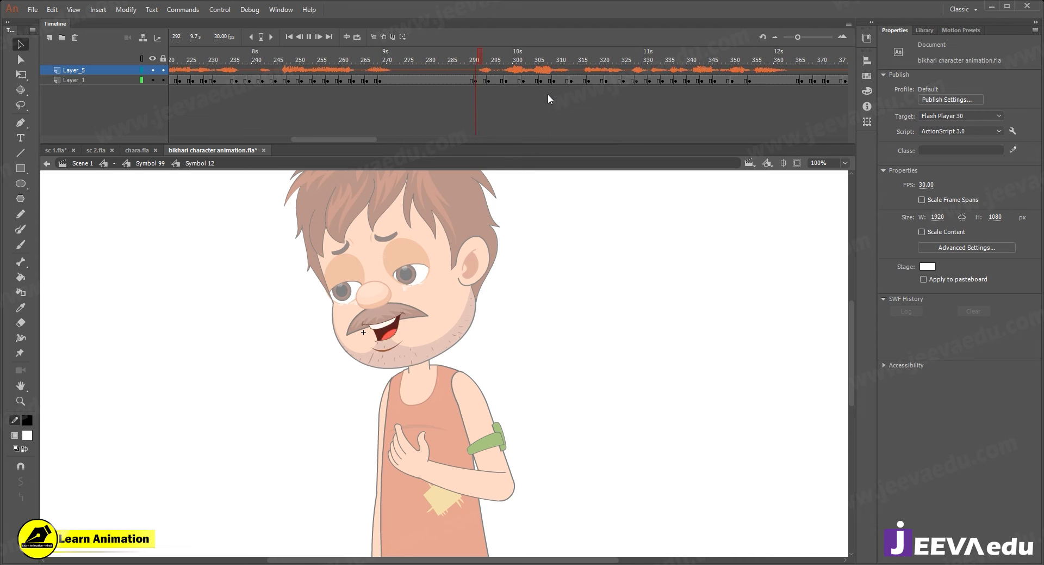
- Split the audio on Layer_5 at frame 386, move the later part to start at about frame 369, and play it back
click(789, 81)
drag(787, 56, 636, 78)
click(736, 81)
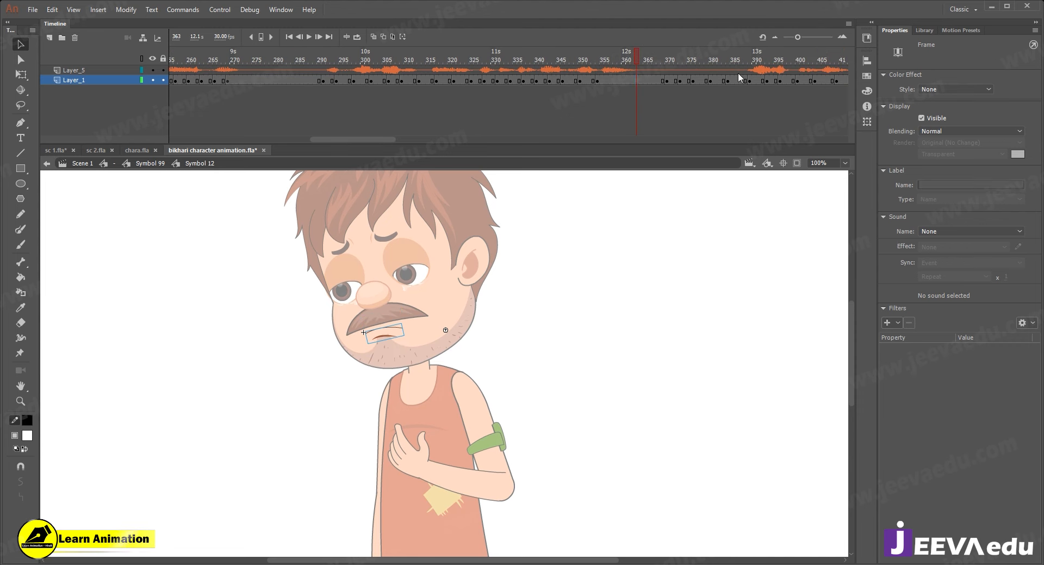
right_click(737, 70)
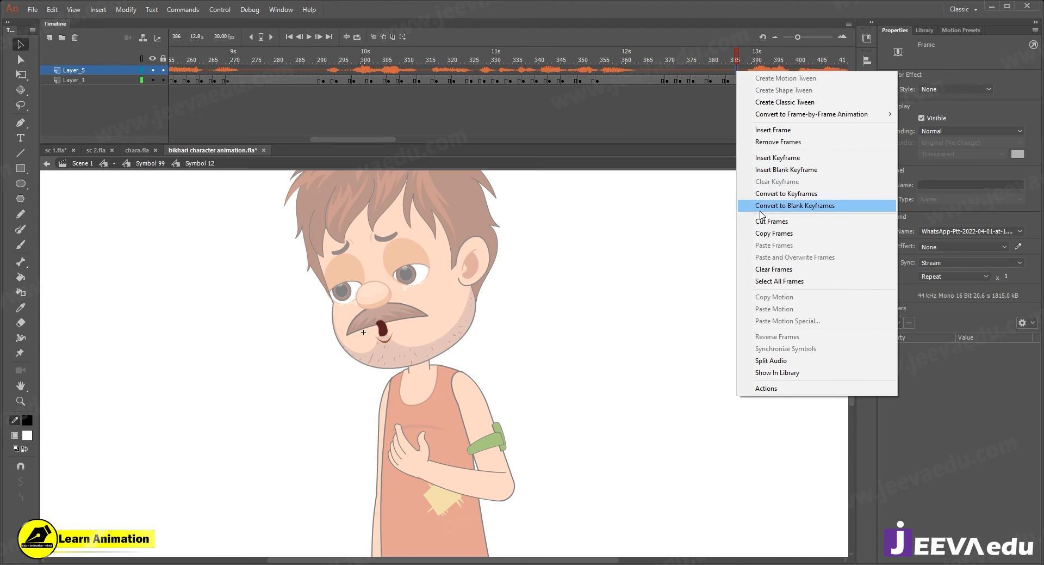
click(775, 361)
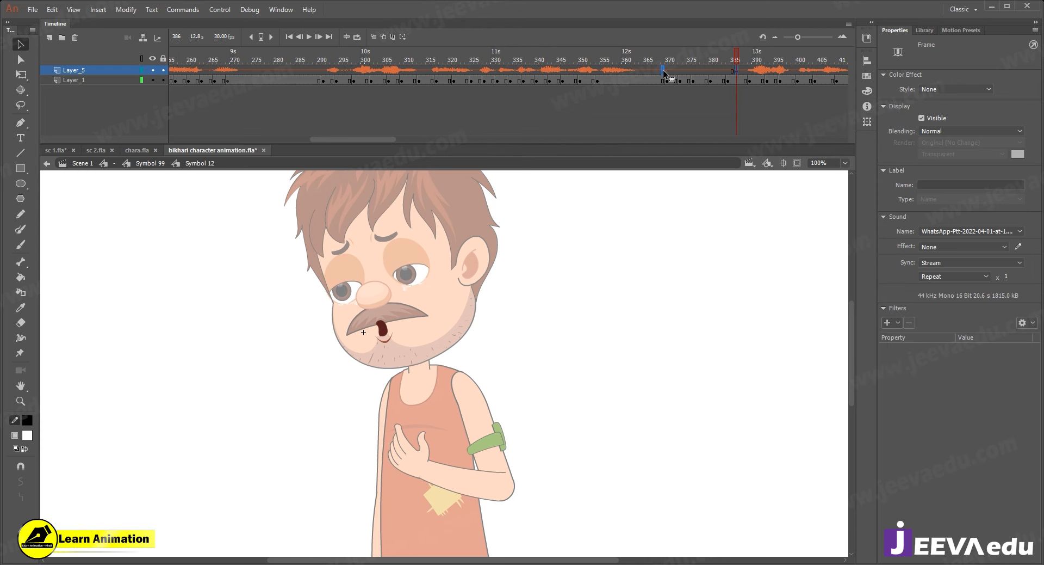
drag(665, 73, 665, 73)
key(Return)
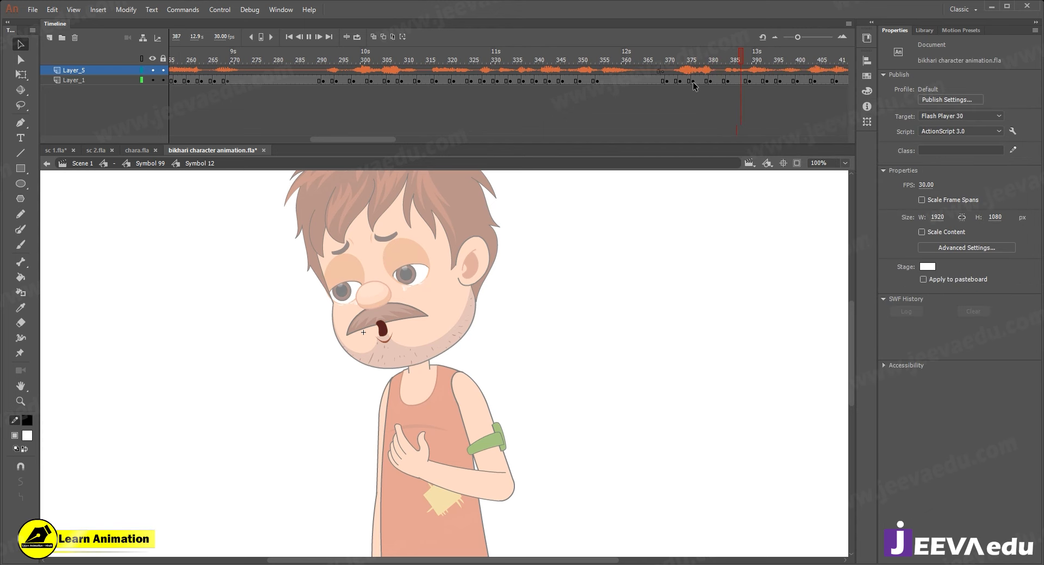
- Duplicate the mouth keyframes from about frames 389 to 409 on Layer_1, placing the copy from about frame 404, and play it back
drag(224, 62, 425, 81)
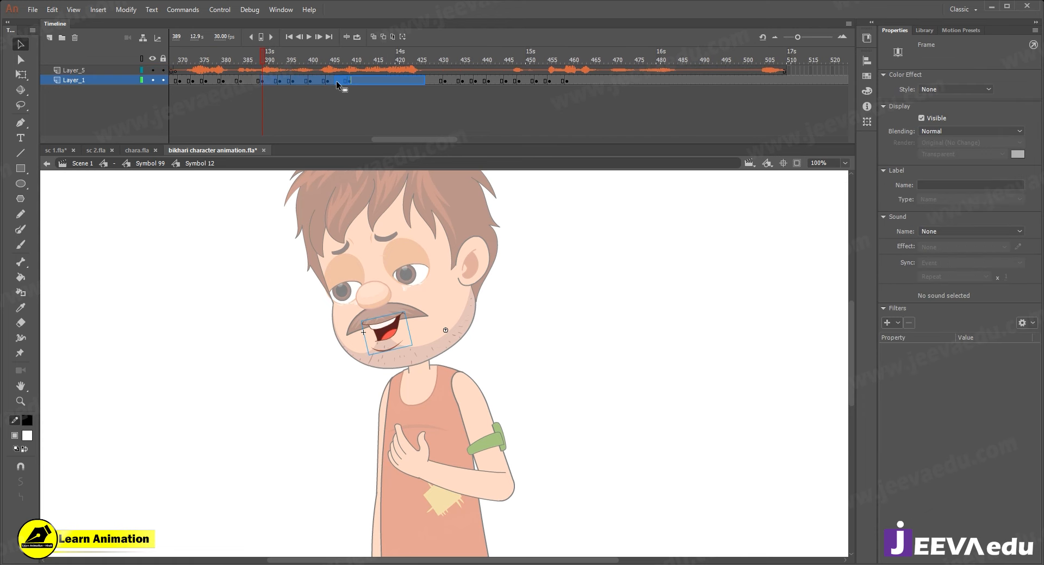
drag(328, 86, 330, 86)
click(312, 80)
key(Return)
- Delay the mouth poses after frame 430 on Layer_1 by about five frames, and split the Layer_5 audio at frame 445, moving it to about frame 434
click(445, 73)
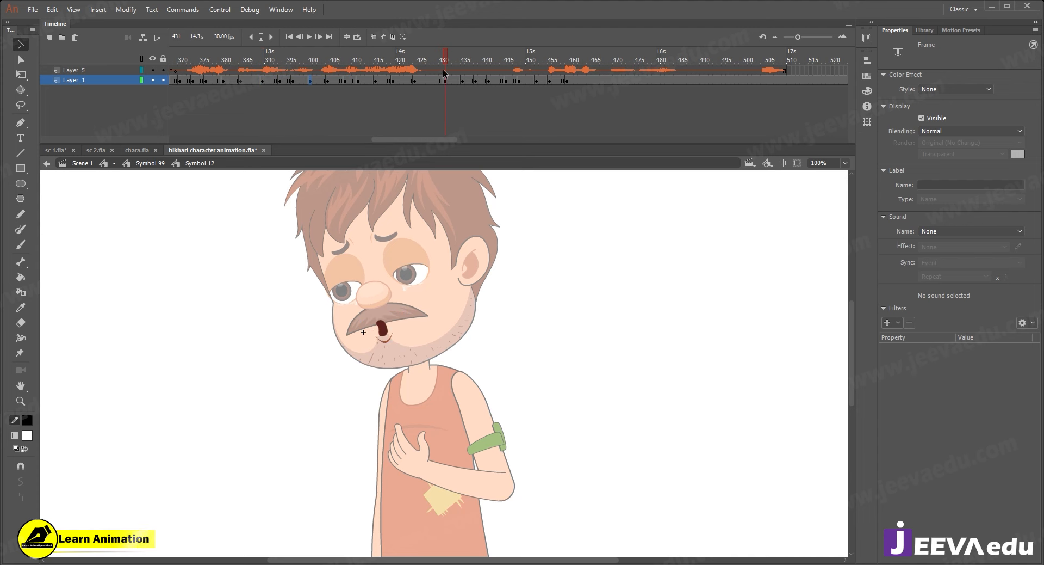
right_click(506, 70)
click(540, 360)
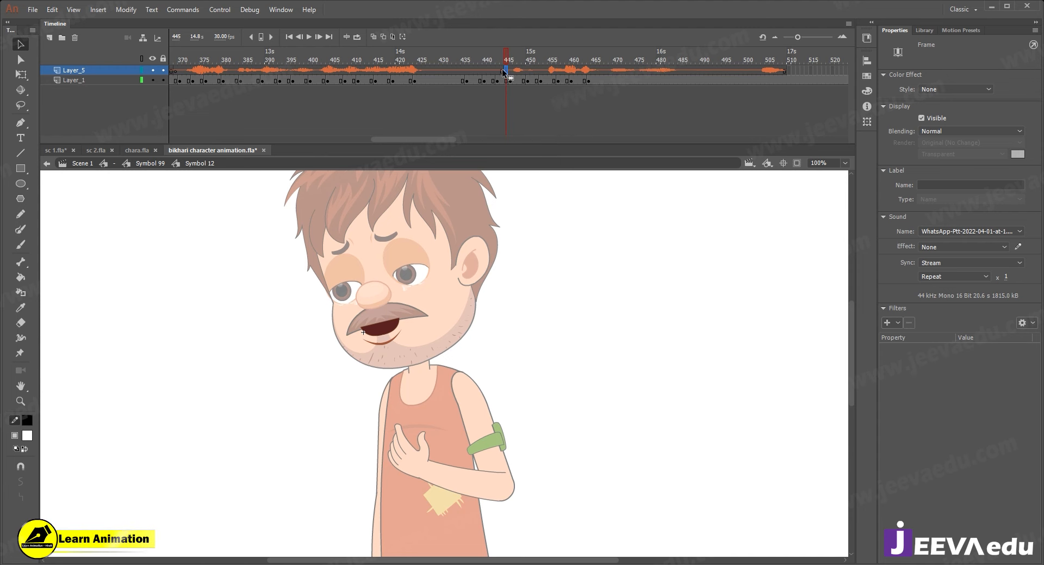
drag(462, 68, 462, 69)
click(428, 80)
key(Return)
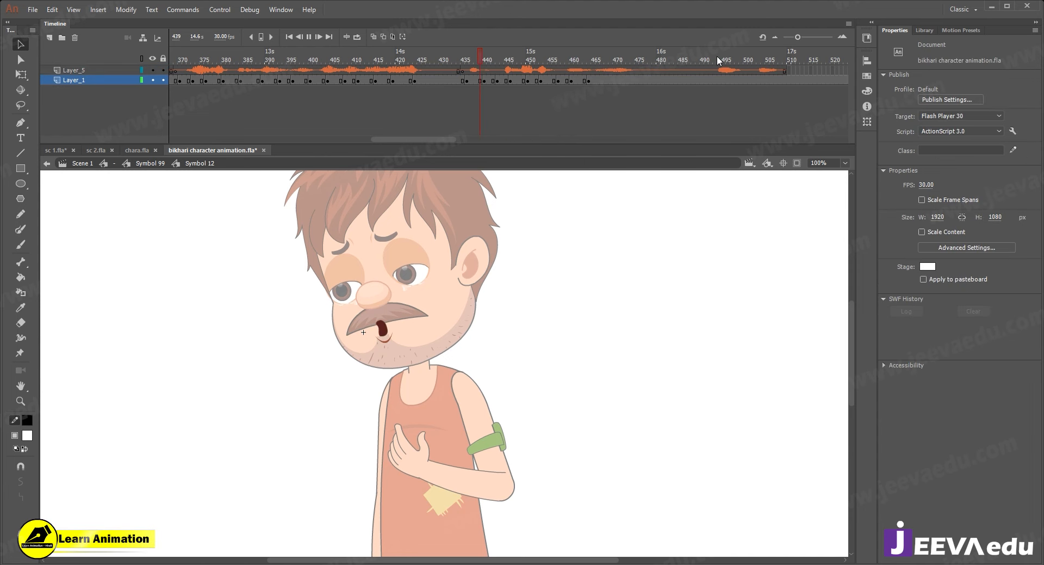
key(Return)
- Copy the last mouth keyframes after frame 453 on Layer_1 to extend the talking to about frame 472, and play it back
click(581, 60)
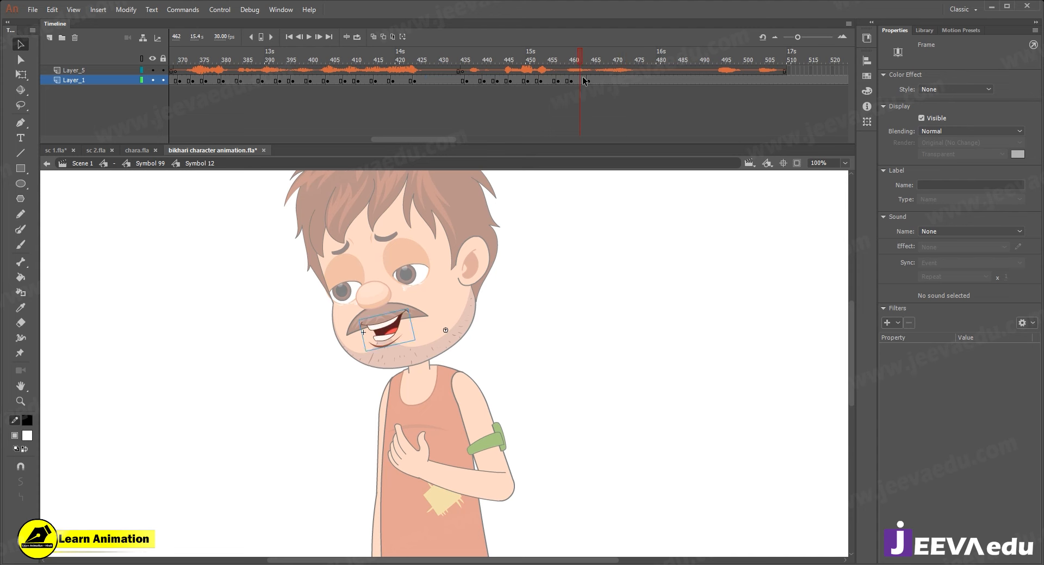
shift+click(545, 81)
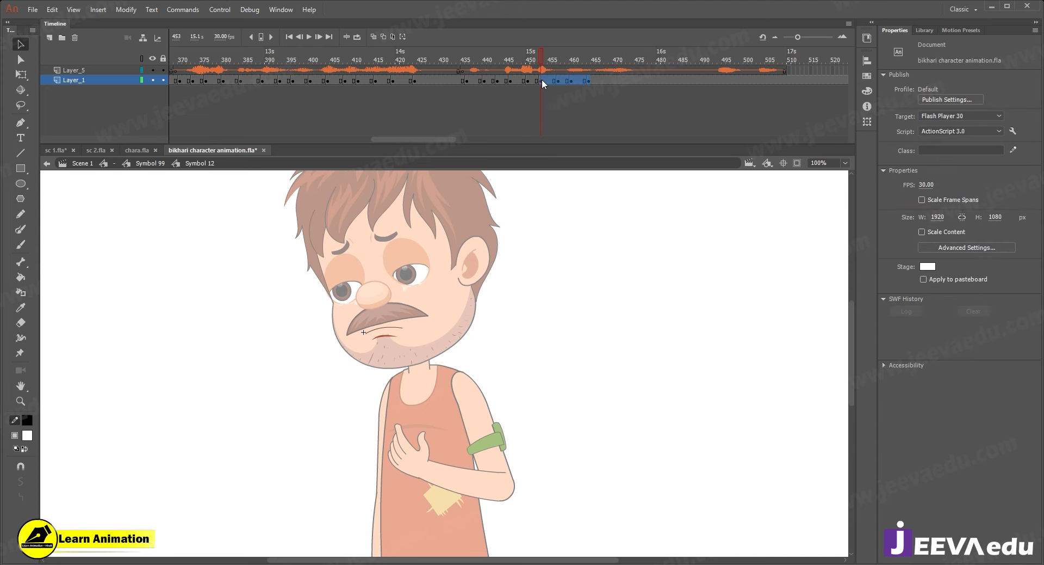
shift+click(558, 80)
drag(559, 80, 559, 59)
key(Return)
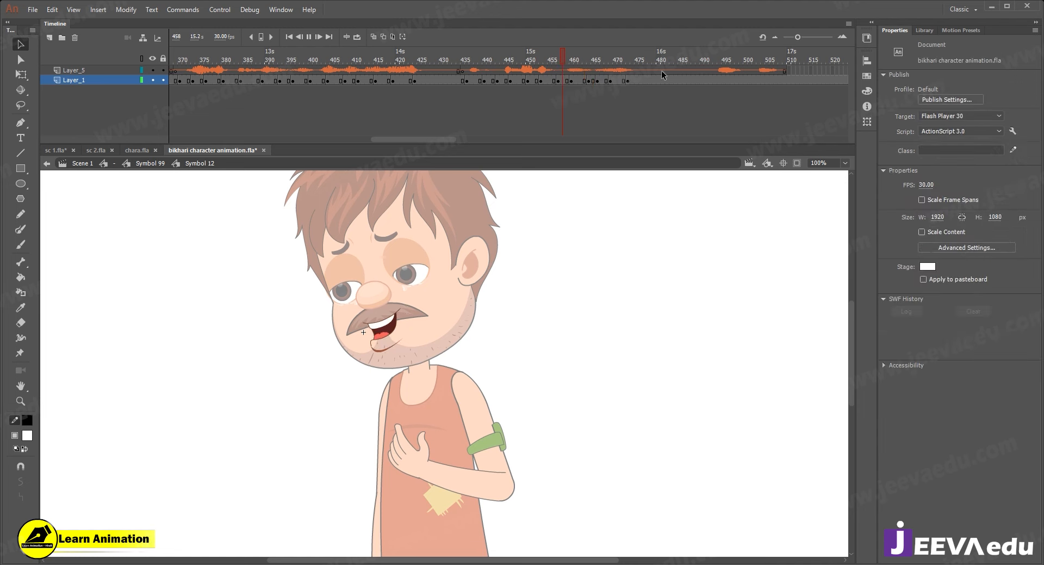
- Extend both layers to about frame 549 and copy the audio layer Layer_5
drag(749, 69, 948, 96)
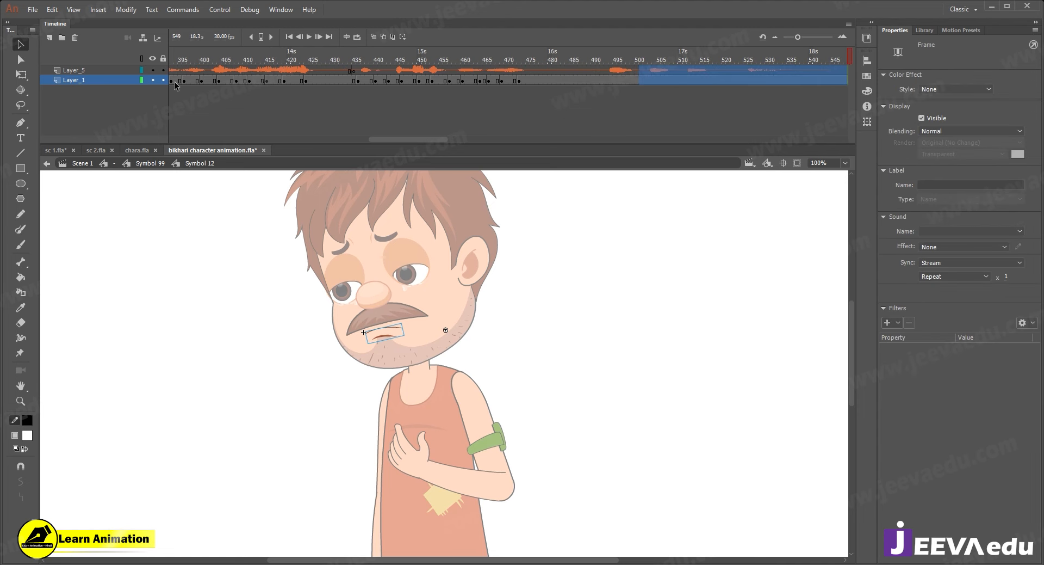
right_click(113, 69)
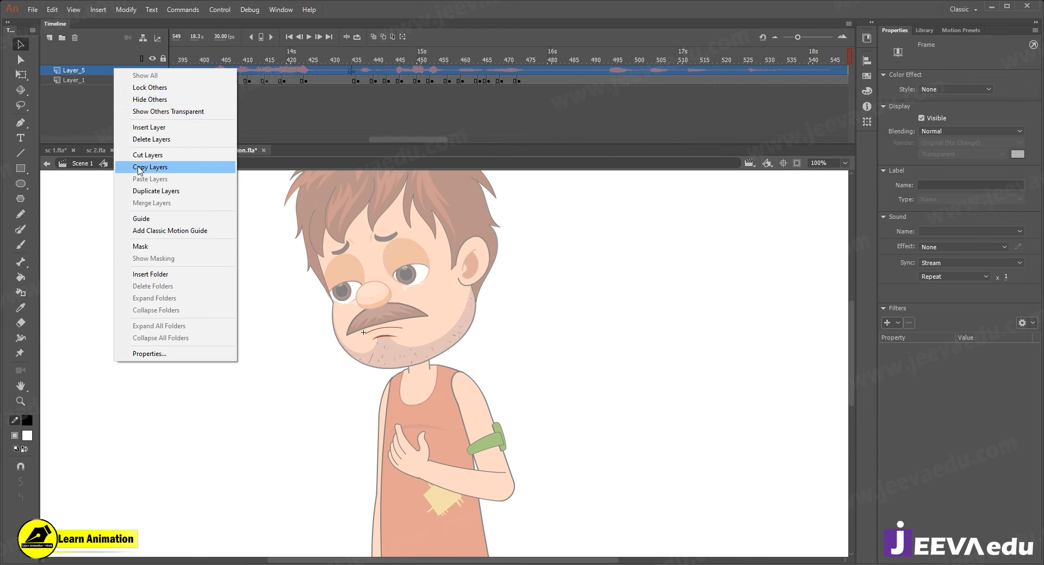
click(143, 168)
- Return to the full-body character symbol two levels up and replace its old Layer_5 with the copied audio layer
click(143, 166)
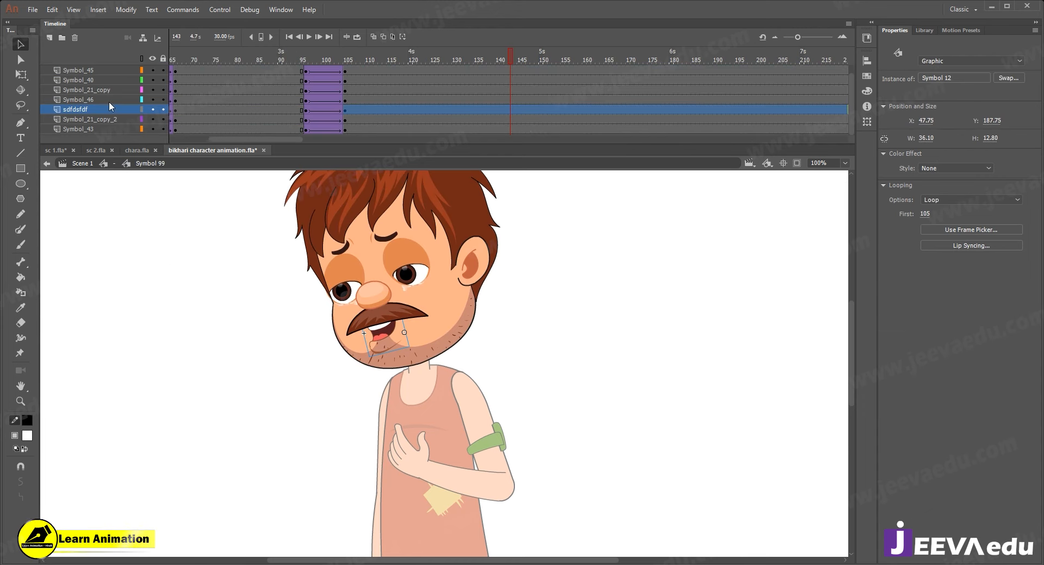
click(114, 166)
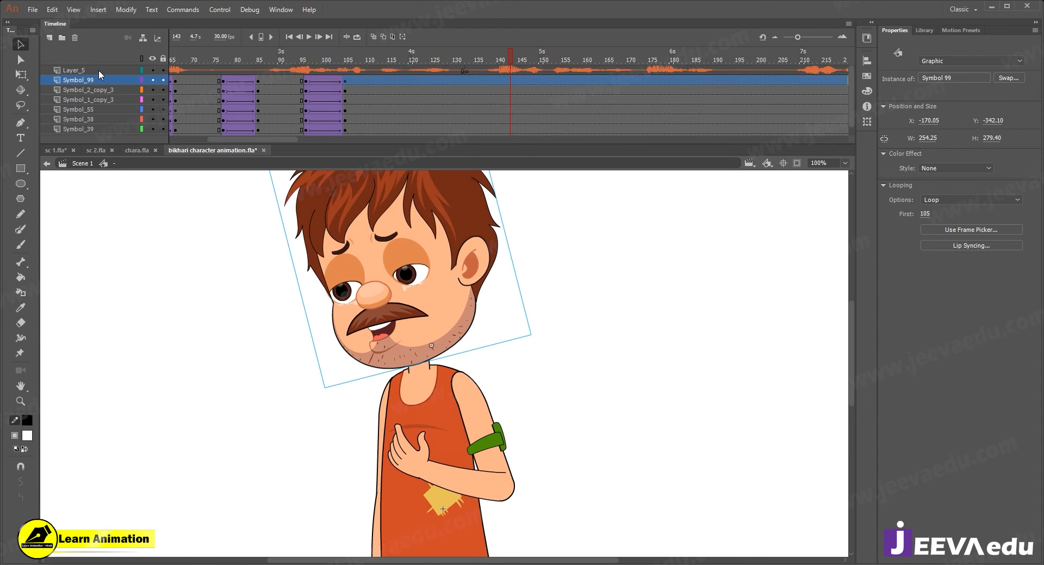
click(99, 70)
click(75, 36)
right_click(105, 73)
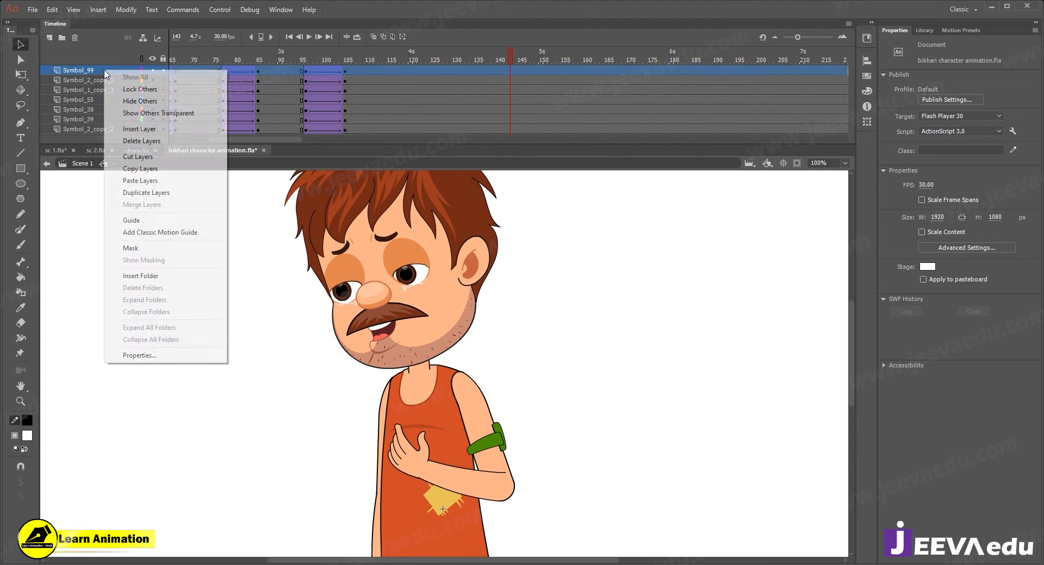
click(140, 180)
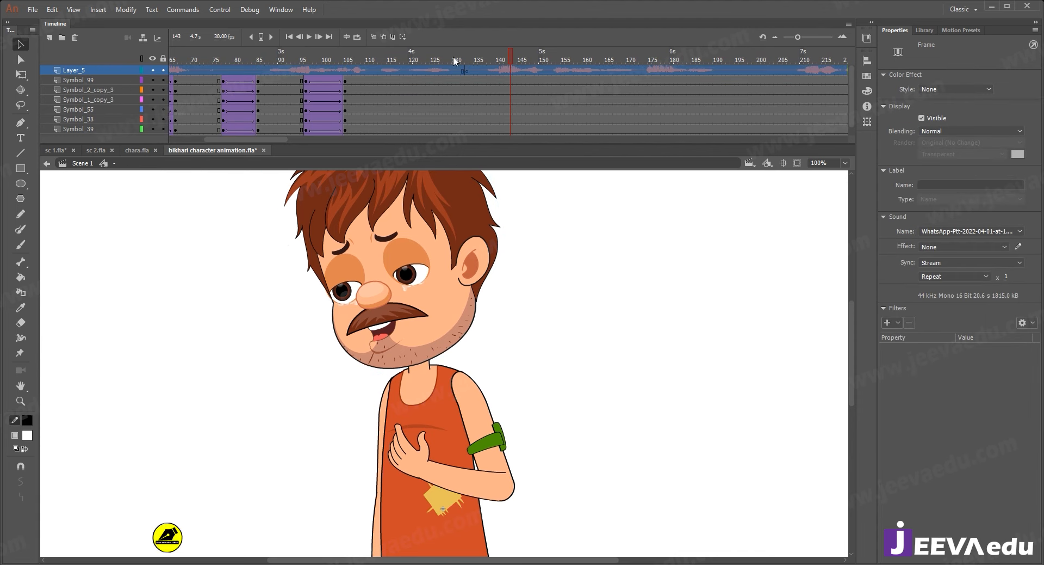
- Play back the body animation against the pasted audio from about frame 30
drag(513, 56, 108, 99)
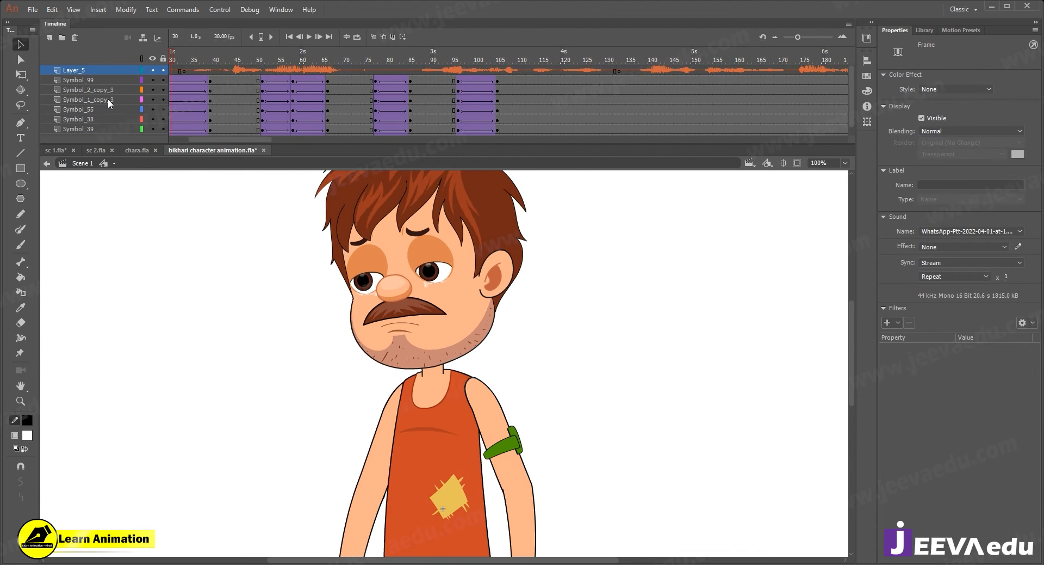
key(Return)
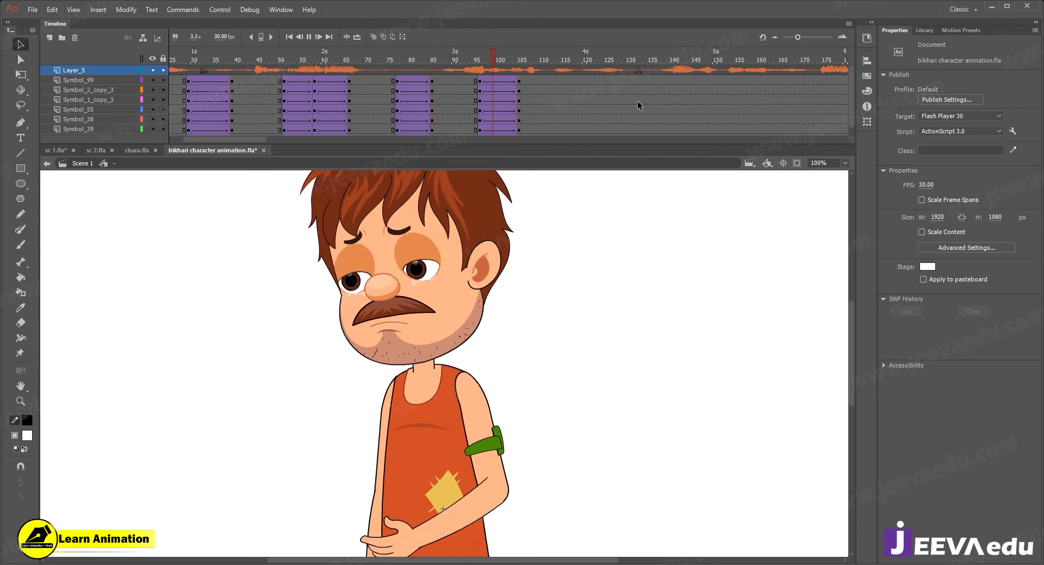
key(Return)
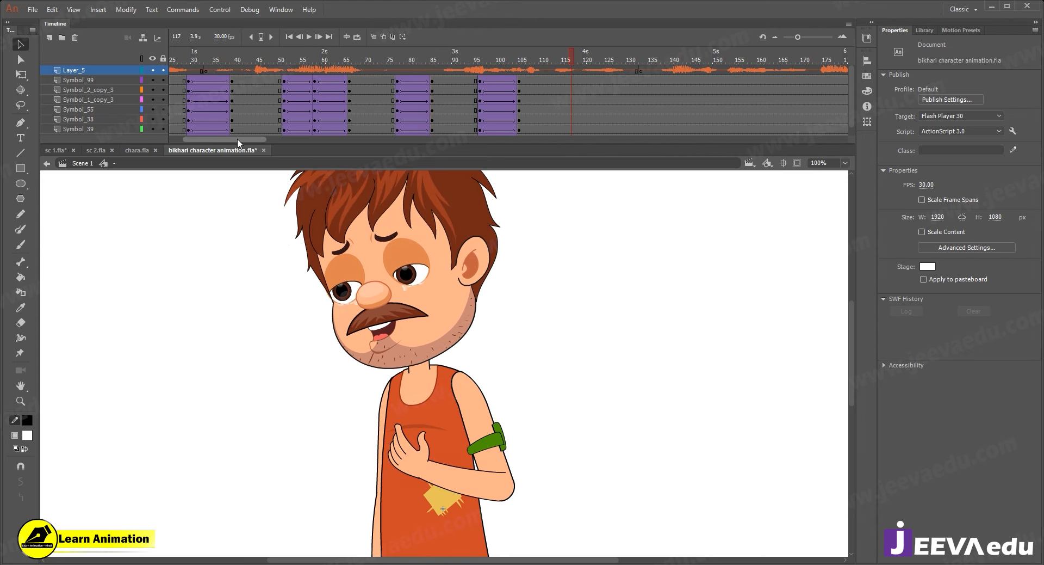
key(period)
key(period)
key(period)
key(period)
key(period)
key(period)
key(period)
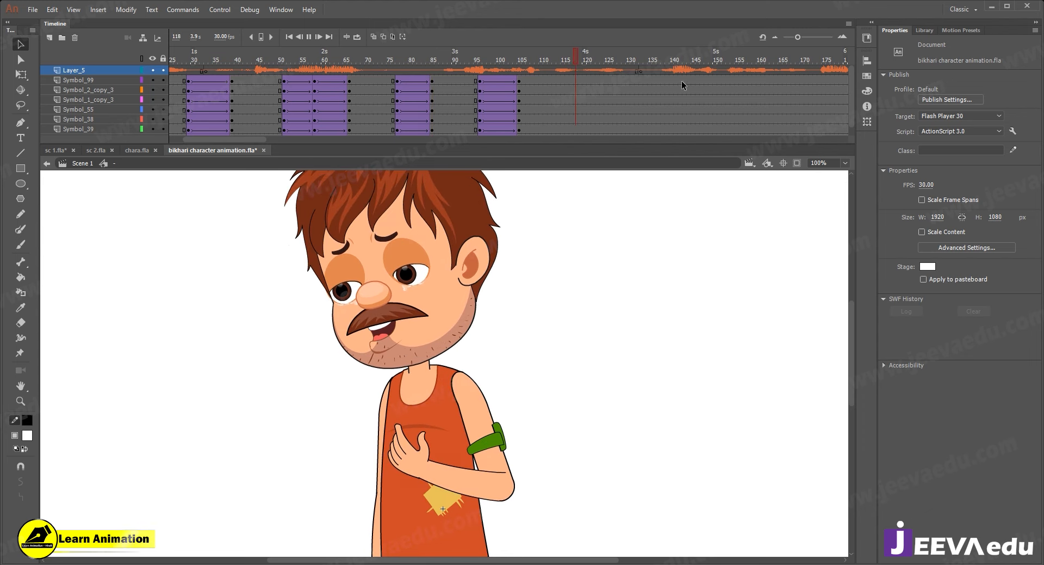
- Zoom out to 50% to show the whole character, and play back the section after the last body pose at about frame 105
click(520, 79)
key(Return)
key(z)
alt+click(447, 403)
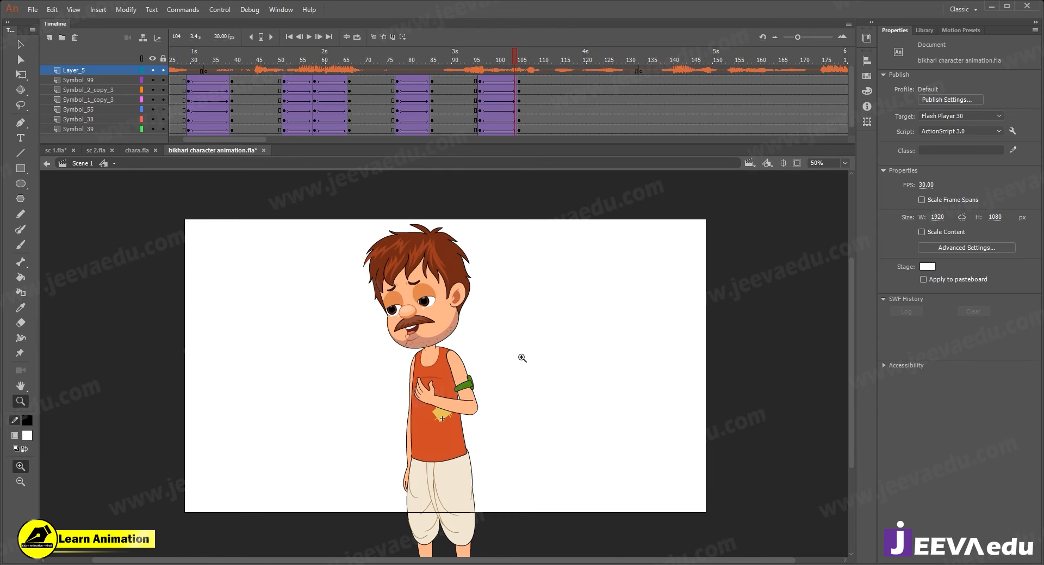
key(Return)
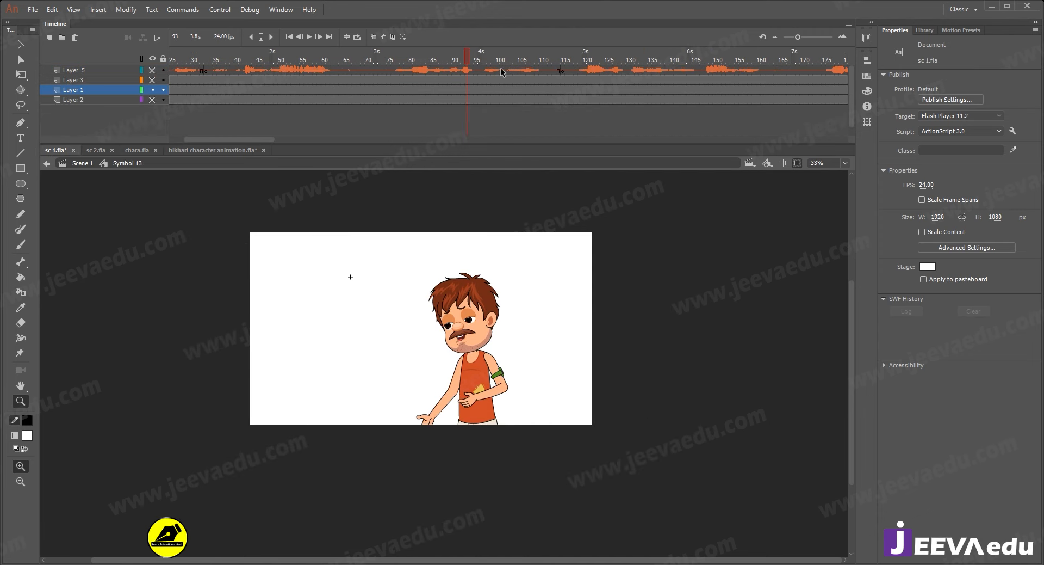
- Review the character's gestures in sc 1.fla from about frame 86, and switch back to bikhari character animation.fla
drag(463, 58, 427, 60)
key(Return)
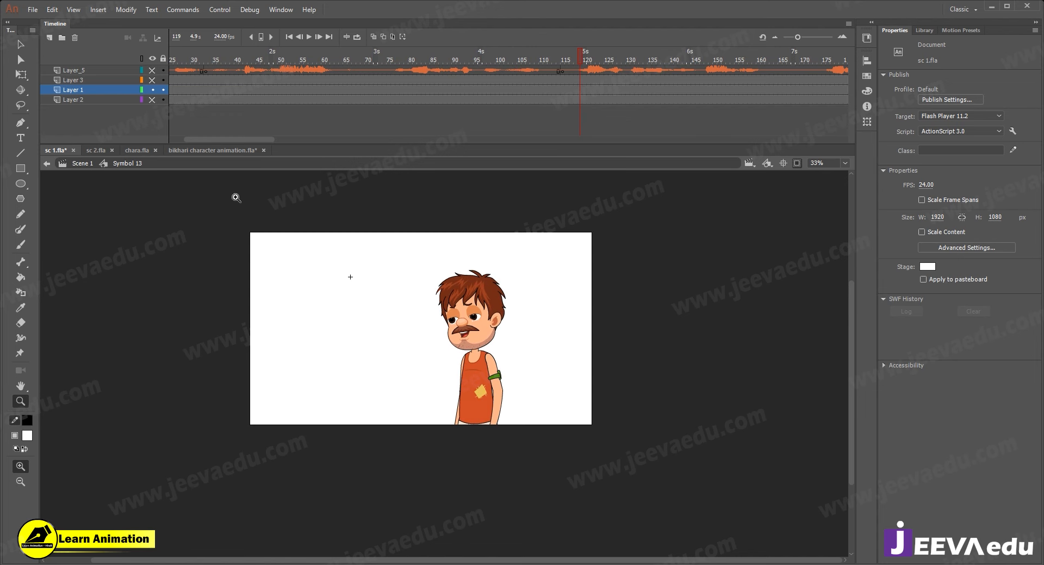
click(255, 150)
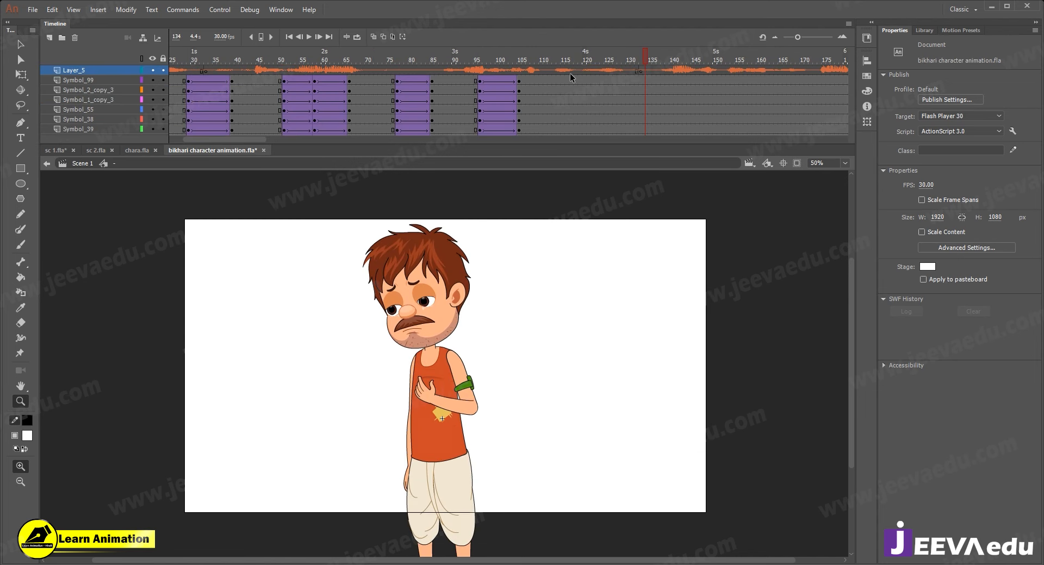
- Find the next phrase in the audio and insert keyframes on all body layers at frames 116 and 124
click(599, 74)
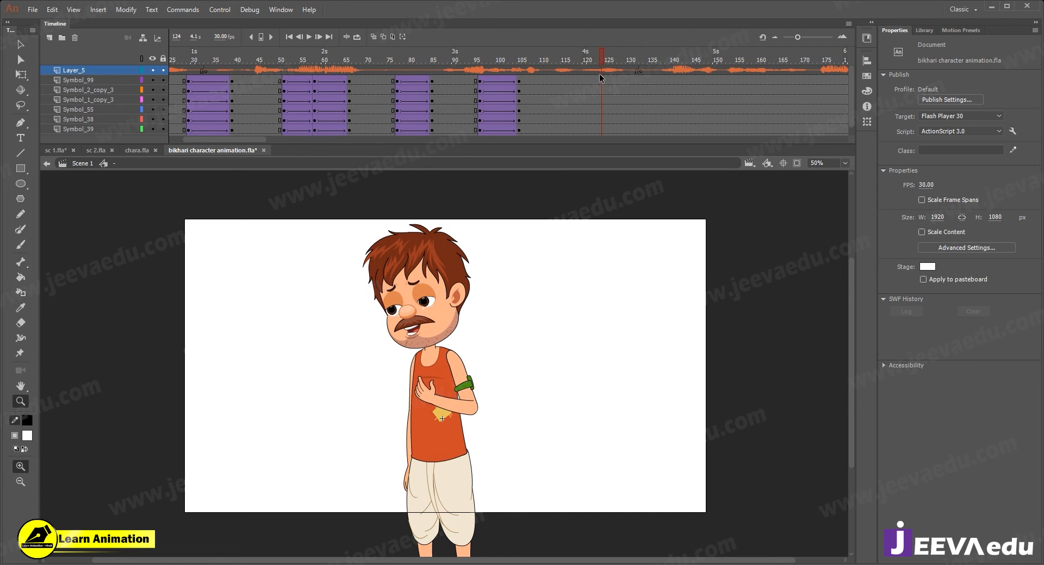
click(482, 89)
key(Return)
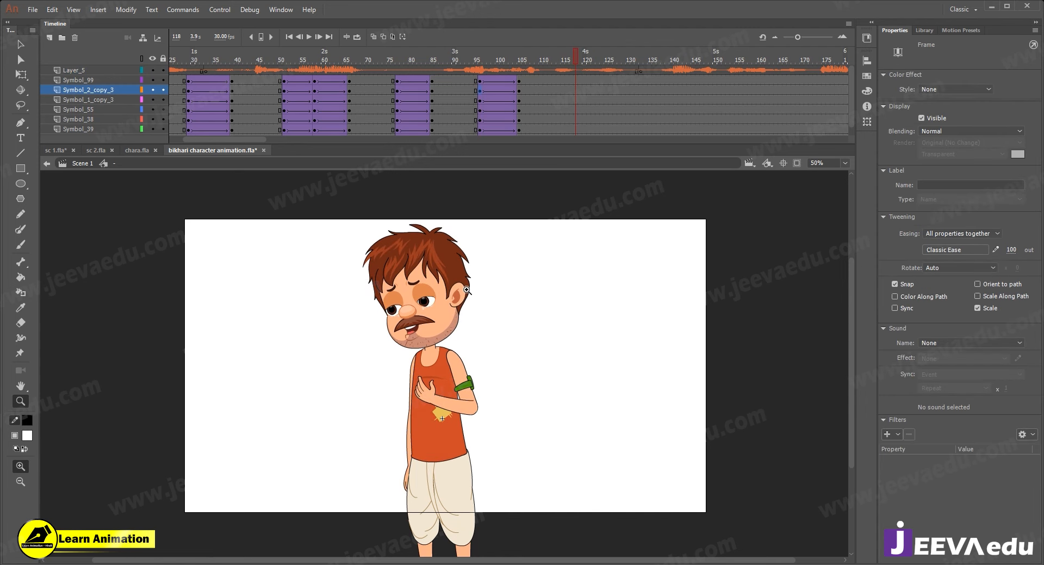
drag(566, 80, 564, 169)
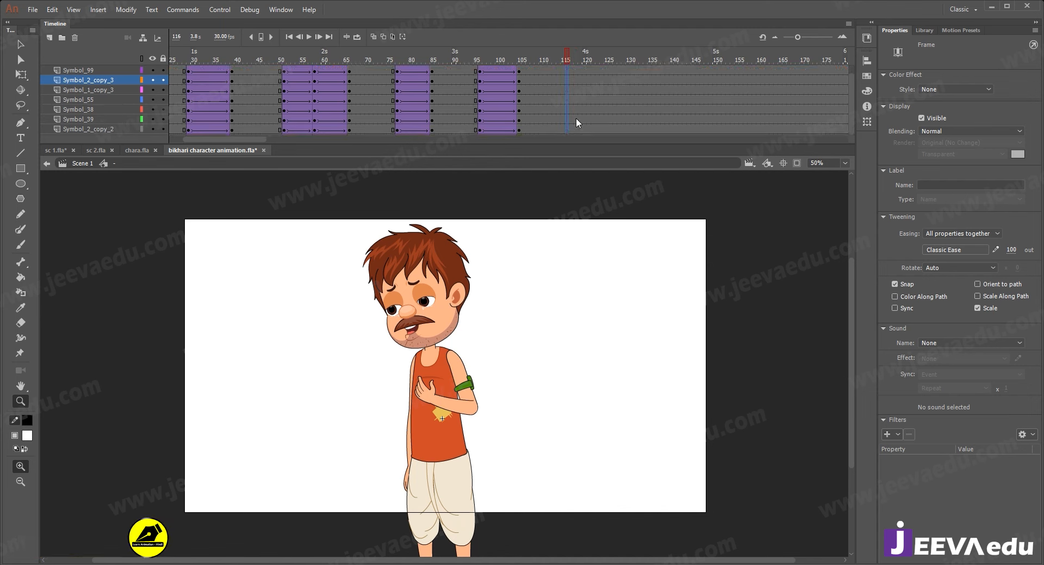
key(F6)
drag(602, 79, 605, 187)
key(F6)
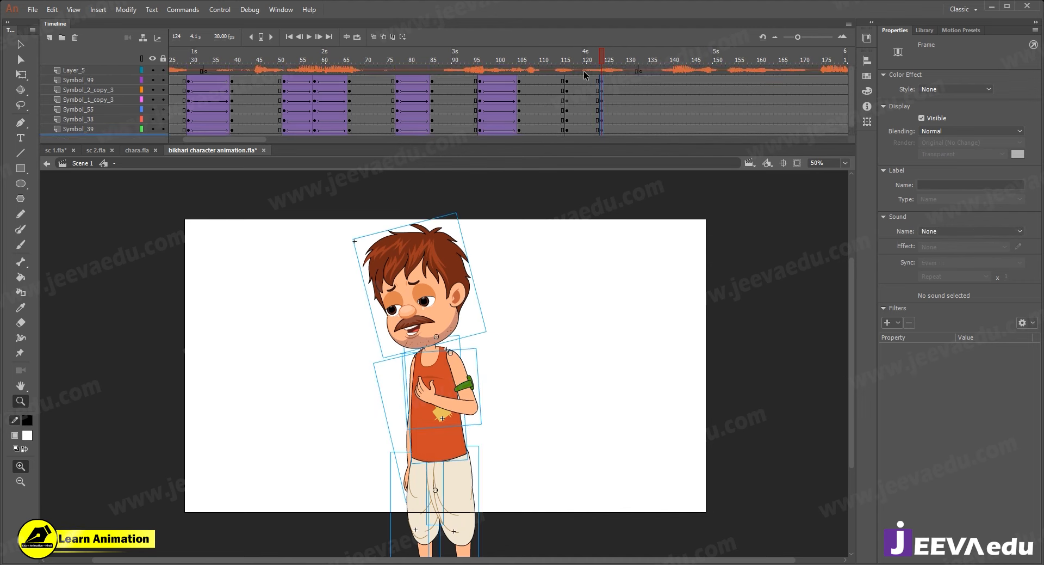
- Create classic tweens on all body layers between frames 116 and 124, with an ease out of 100
drag(577, 79, 588, 123)
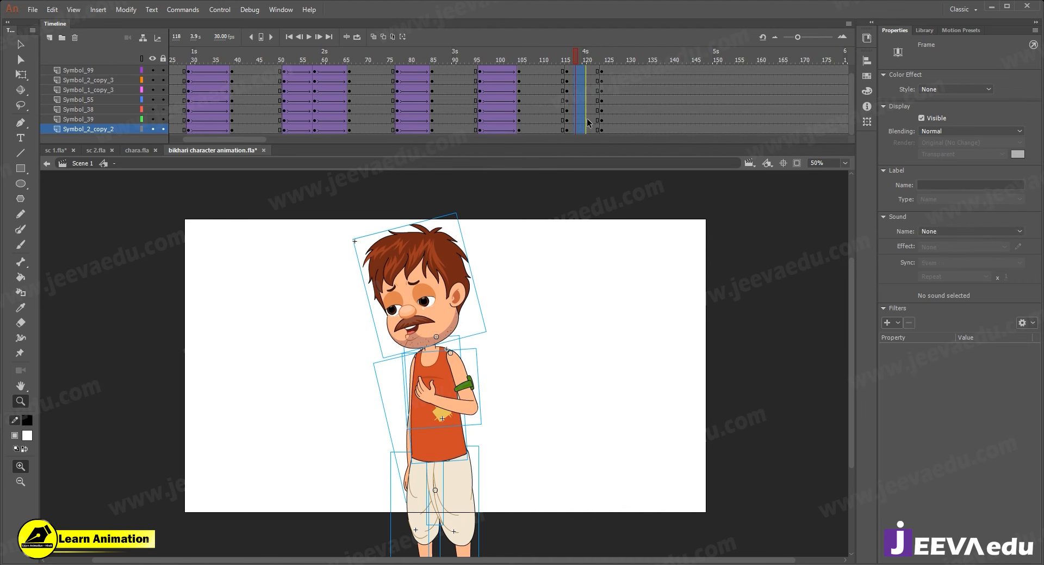
right_click(582, 85)
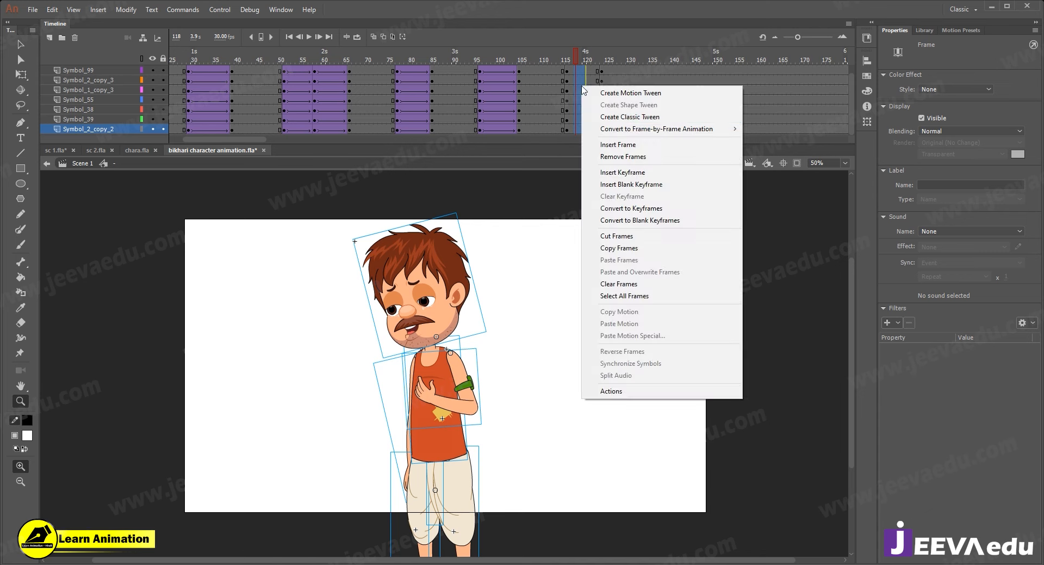
click(618, 119)
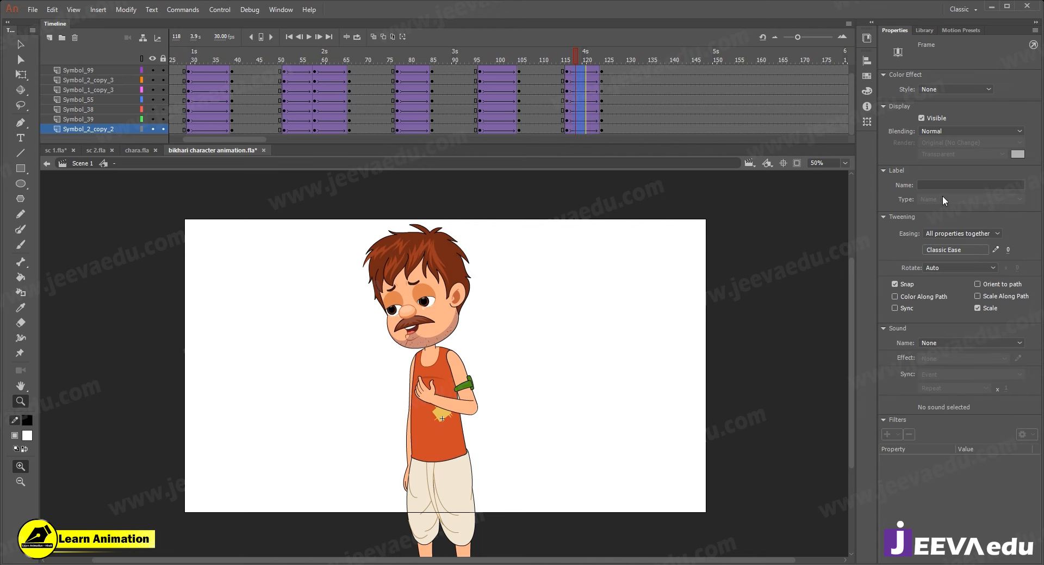
drag(1008, 251, 1036, 251)
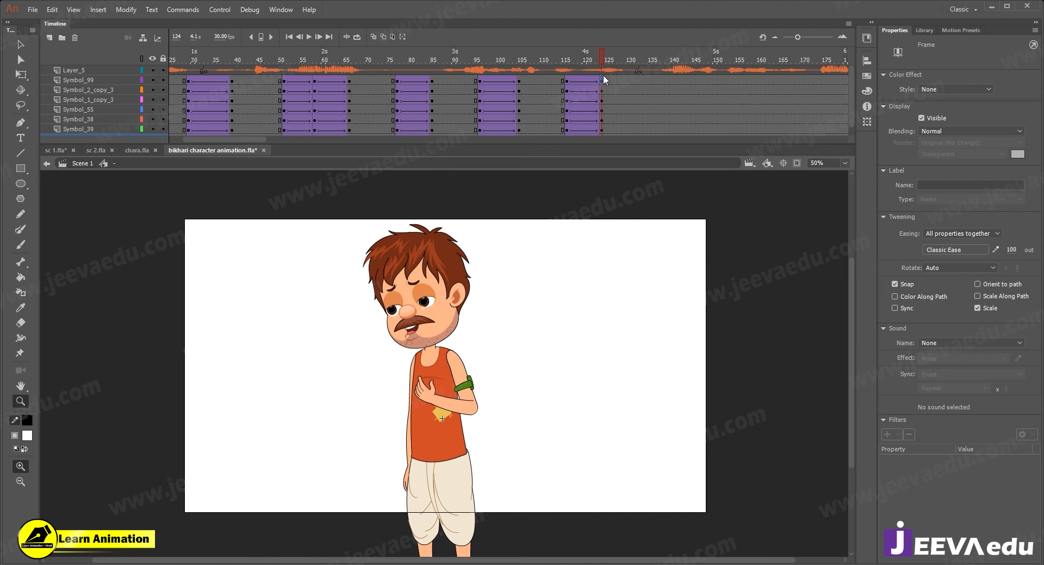
- At frame 124, move the upper body's pivot down to the waist and rotate the head, torso and arms slightly clockwise
click(603, 80)
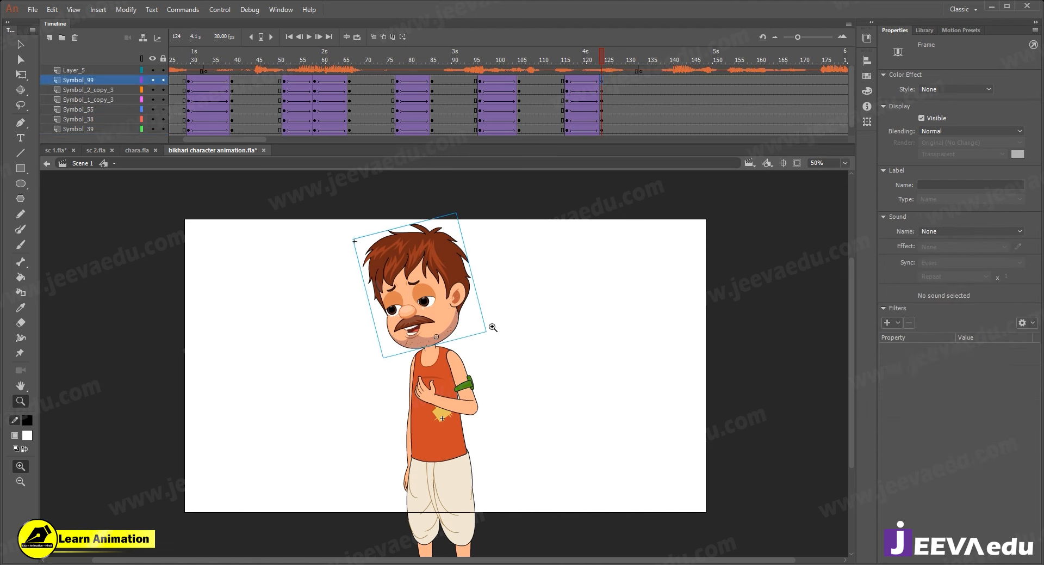
key(v)
drag(338, 302, 566, 403)
key(q)
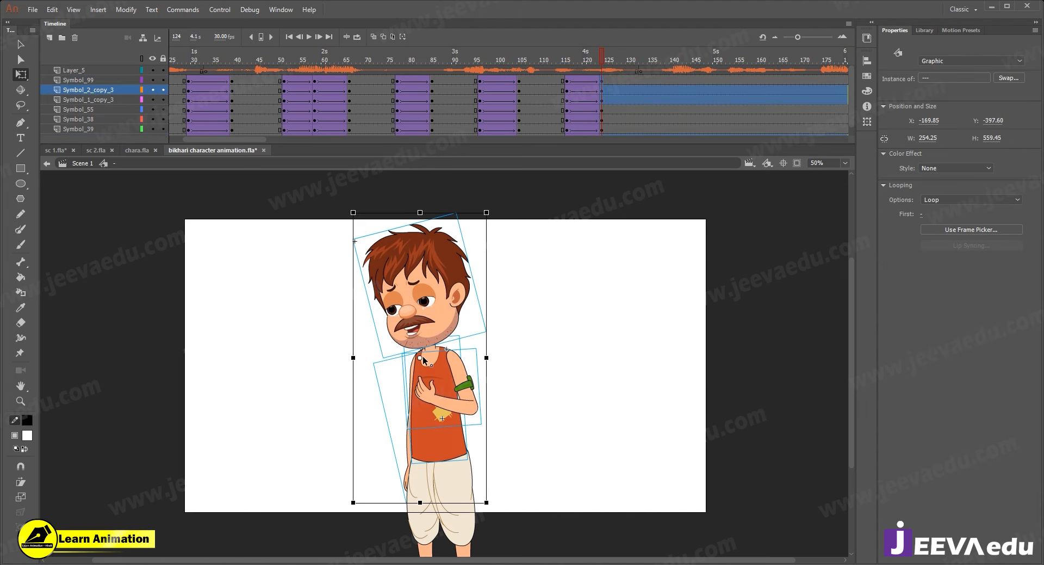
drag(420, 358, 425, 453)
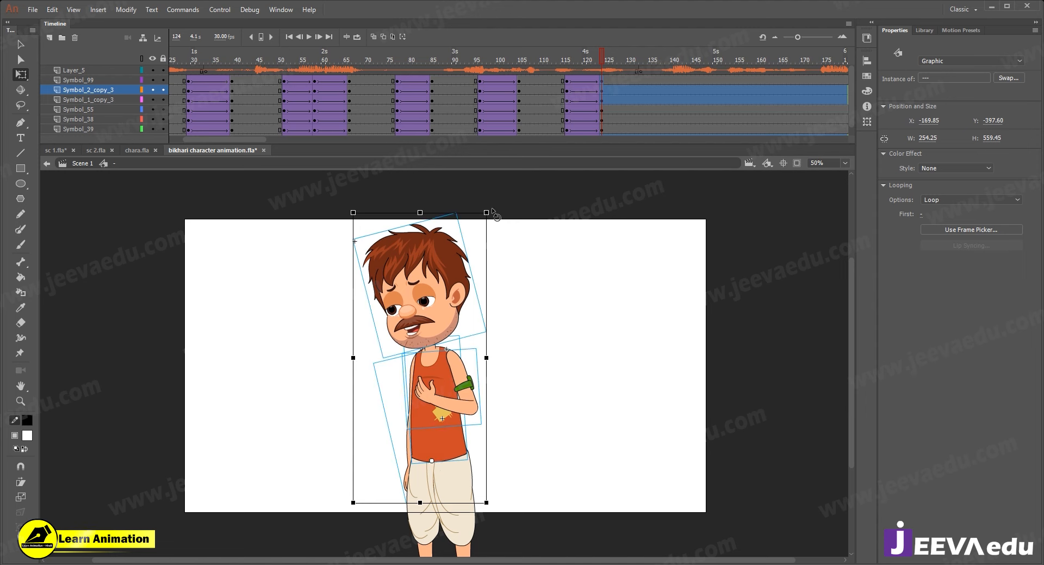
drag(497, 212, 513, 250)
click(513, 251)
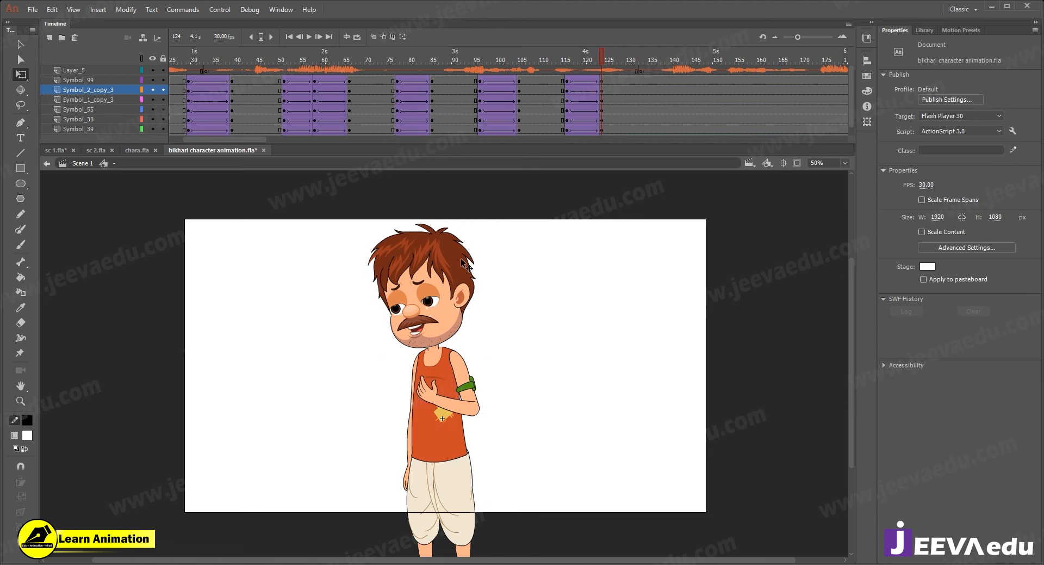
- At frame 124, tilt the head slightly clockwise and swing the hanging arm outward from the torso, previewing the movement
click(467, 265)
drag(463, 212, 482, 220)
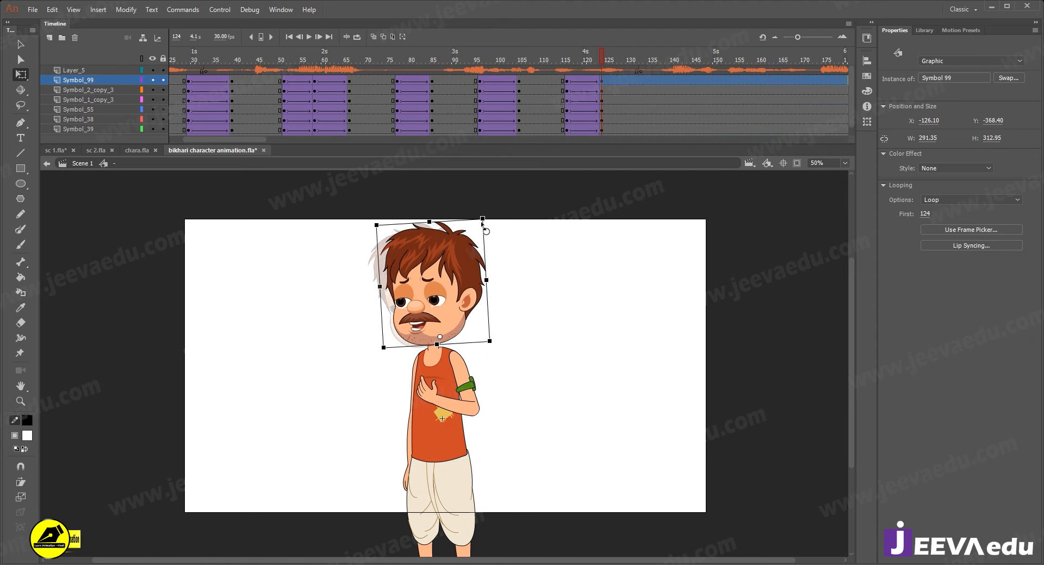
click(404, 481)
drag(407, 510, 375, 503)
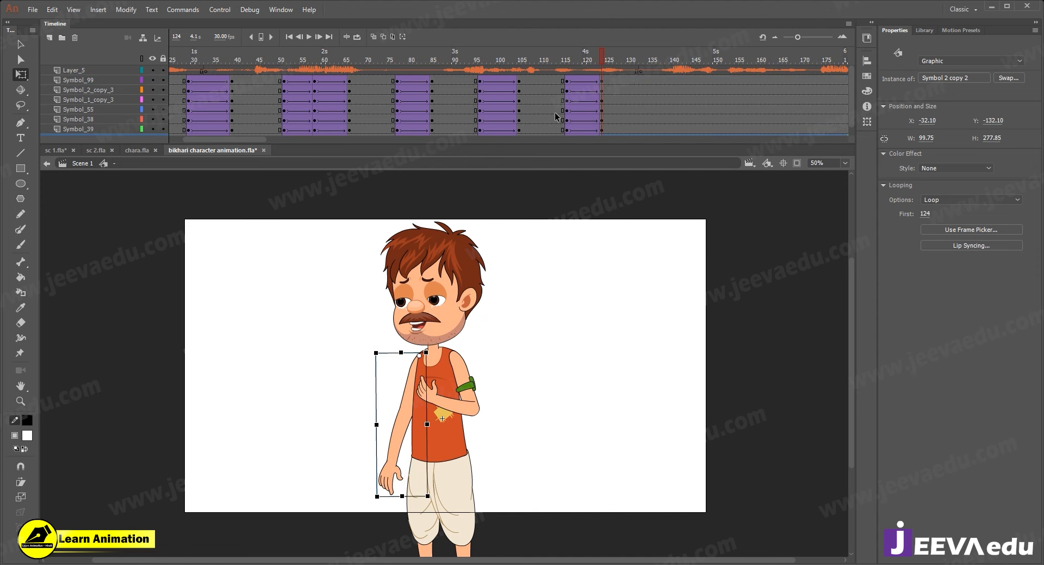
click(567, 80)
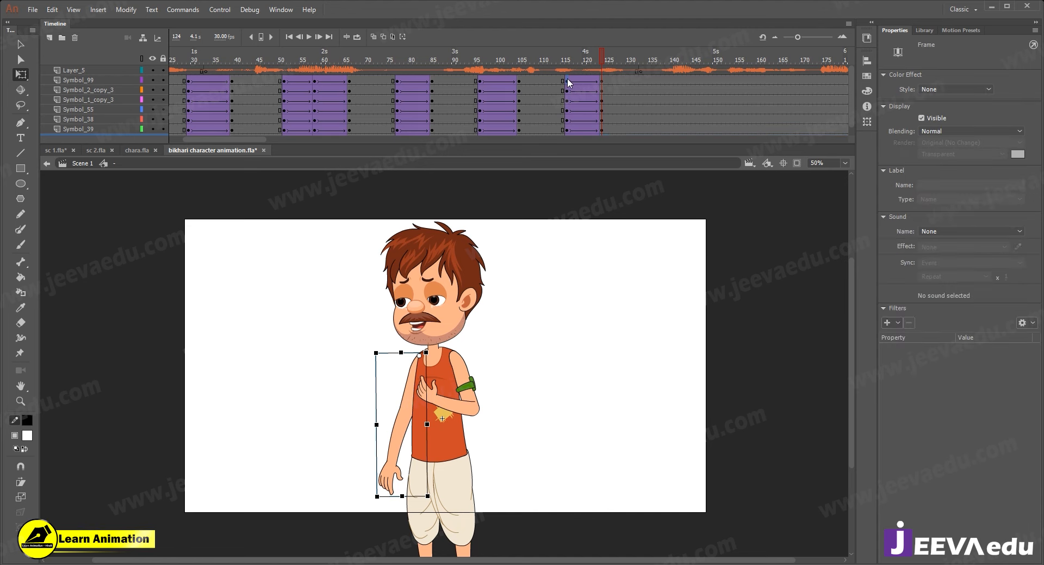
click(606, 83)
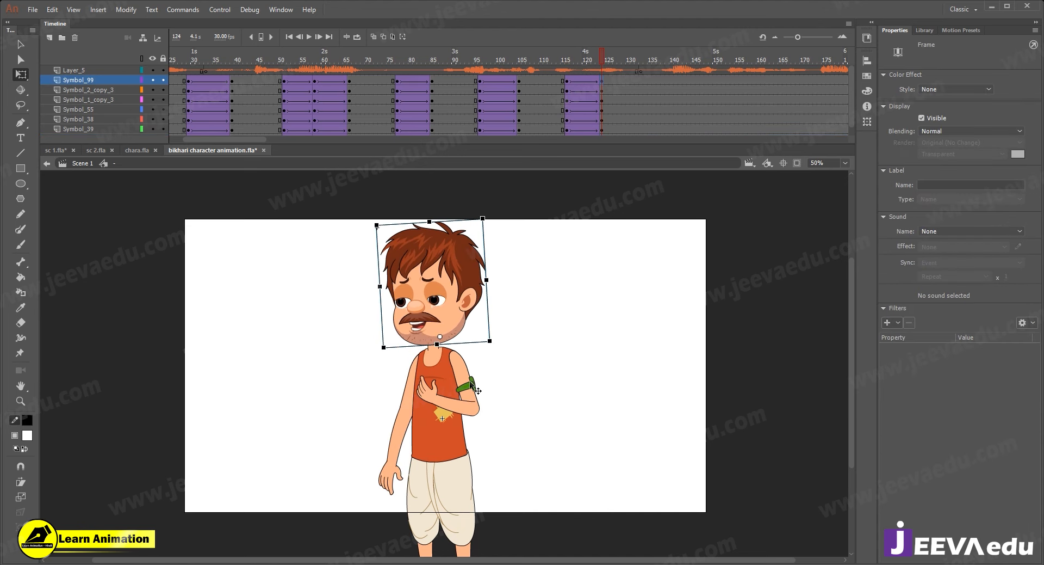
key(z)
click(421, 426)
alt+click(441, 383)
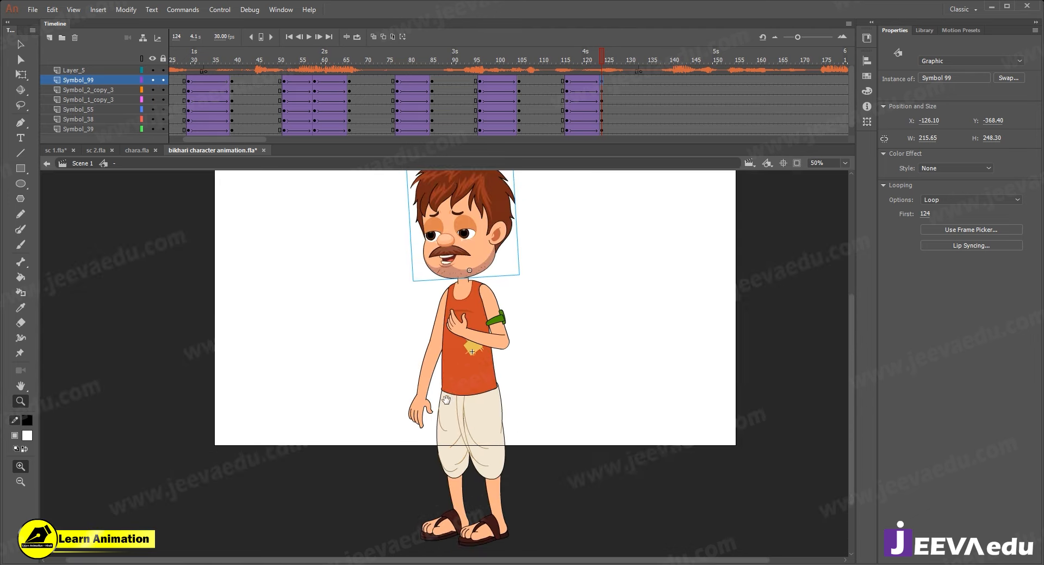
drag(592, 59, 600, 77)
- Inside the hanging arm's symbol, keyframe the forearm at frames 116 and 124 and classic-tween between them with an ease out of 100
key(v)
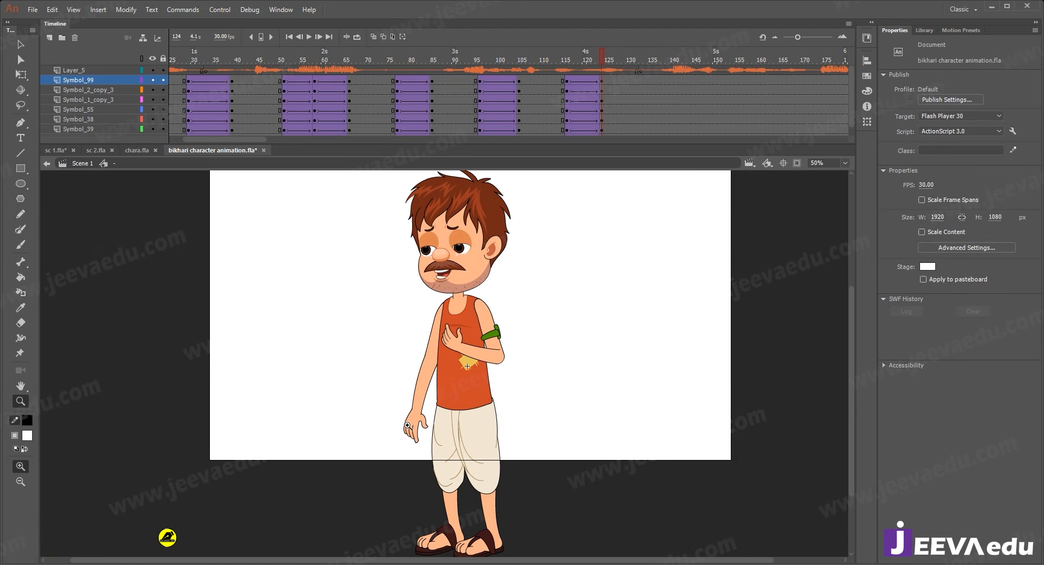
click(416, 416)
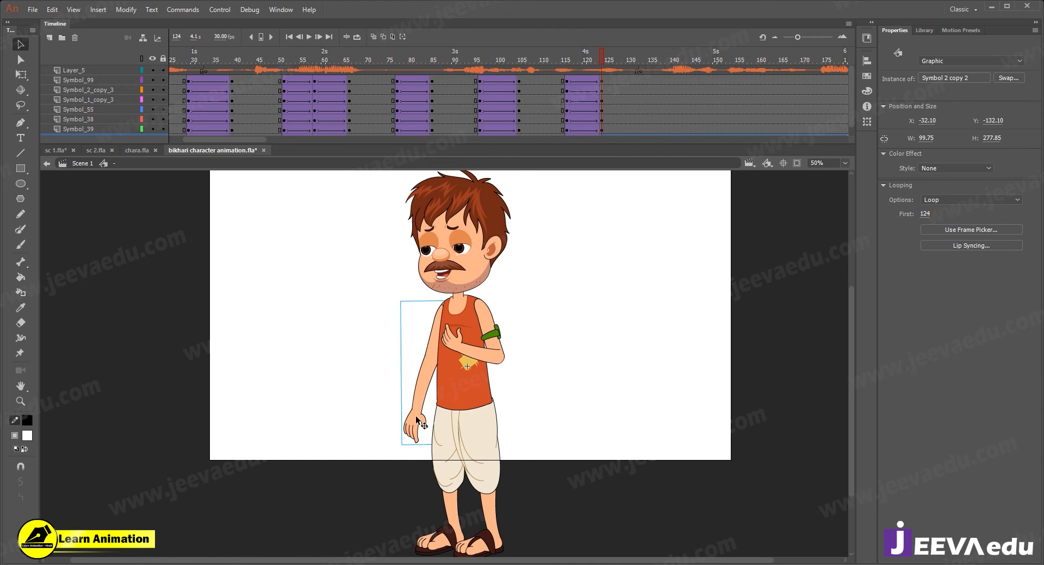
double_click(416, 415)
click(510, 71)
key(F6)
click(476, 71)
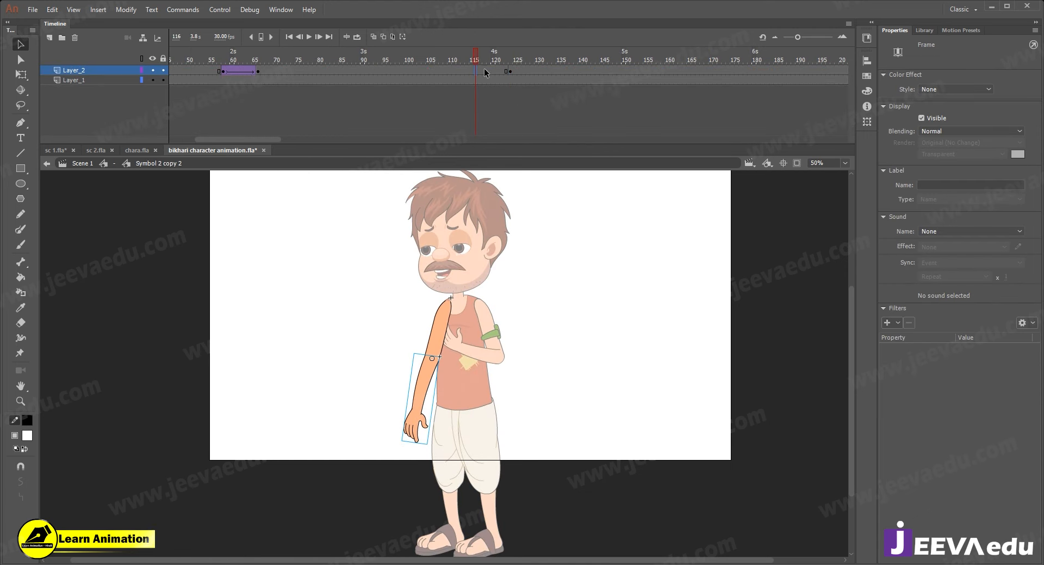
right_click(484, 71)
click(522, 95)
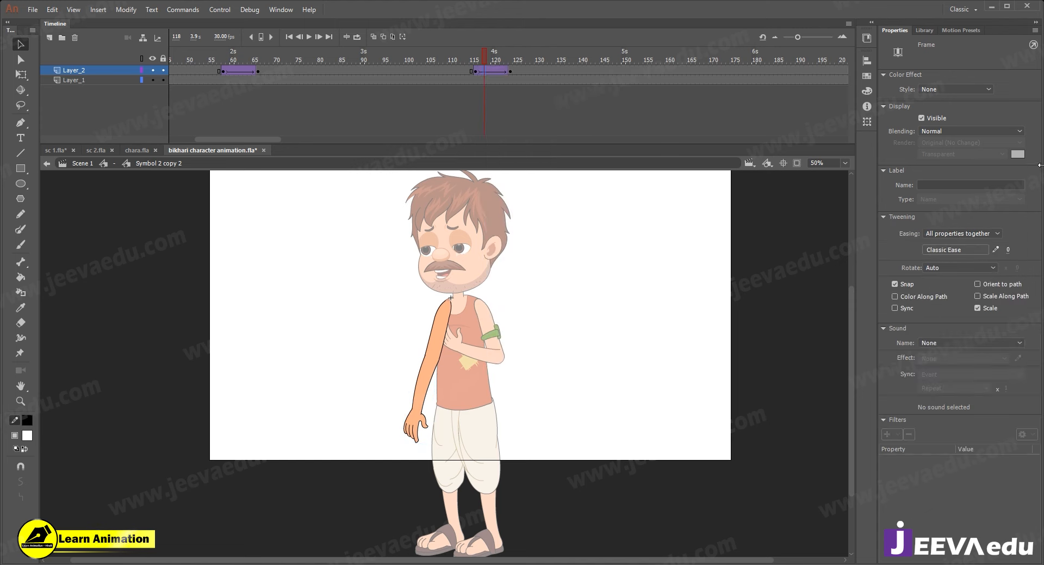
drag(1008, 250, 1043, 250)
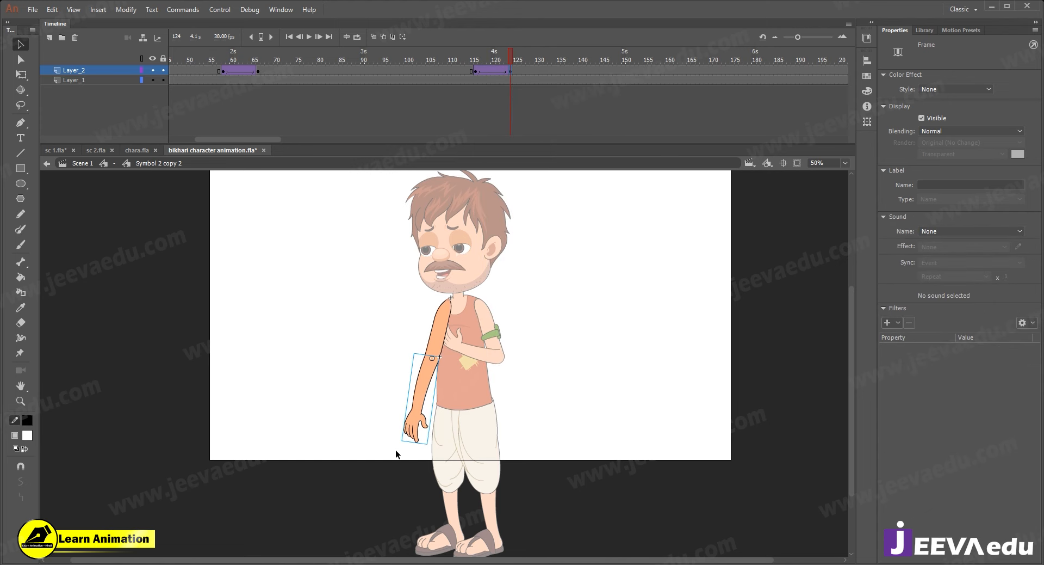
- Rotate the forearm outward at the elbow at frame 124 and preview the bend from frame 116
click(413, 430)
key(q)
drag(406, 443, 371, 423)
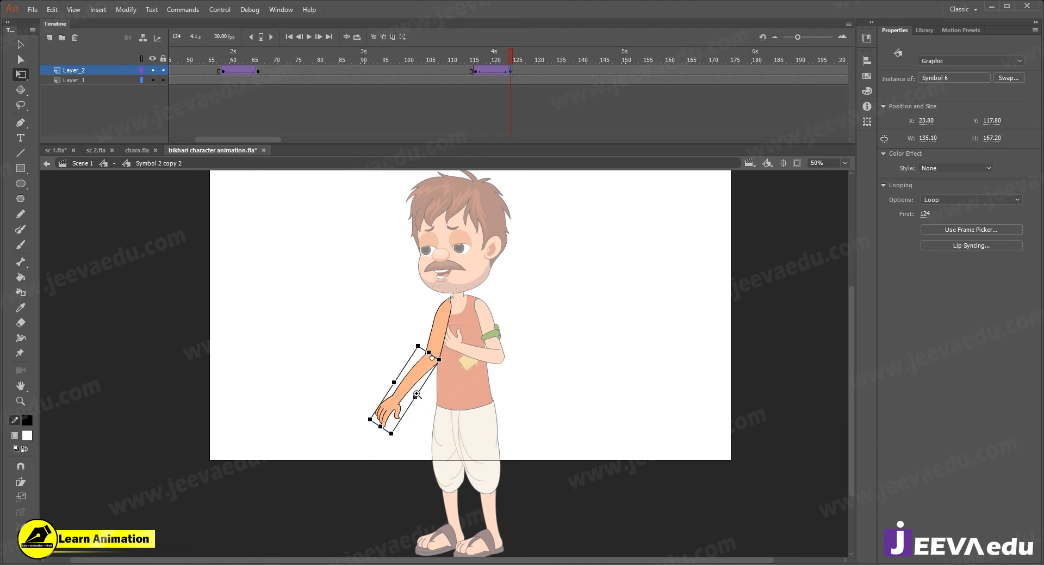
key(z)
click(416, 387)
drag(488, 55, 511, 68)
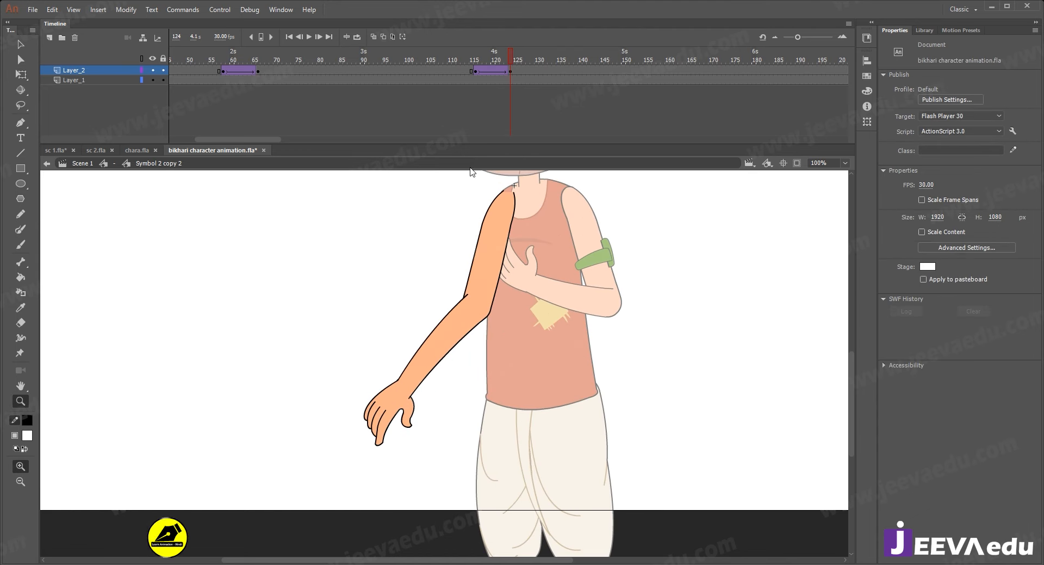
click(485, 70)
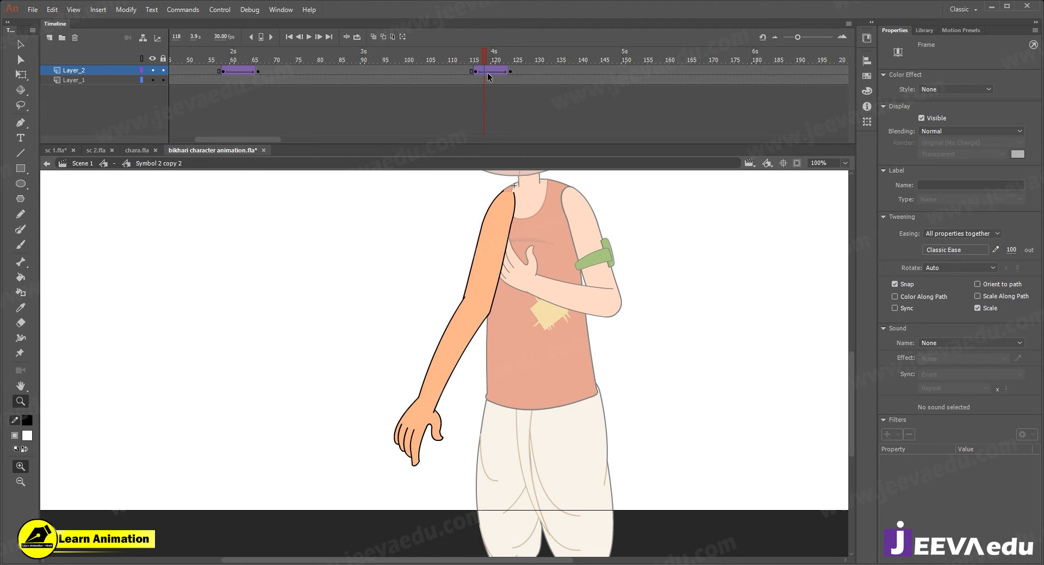
click(508, 69)
click(512, 71)
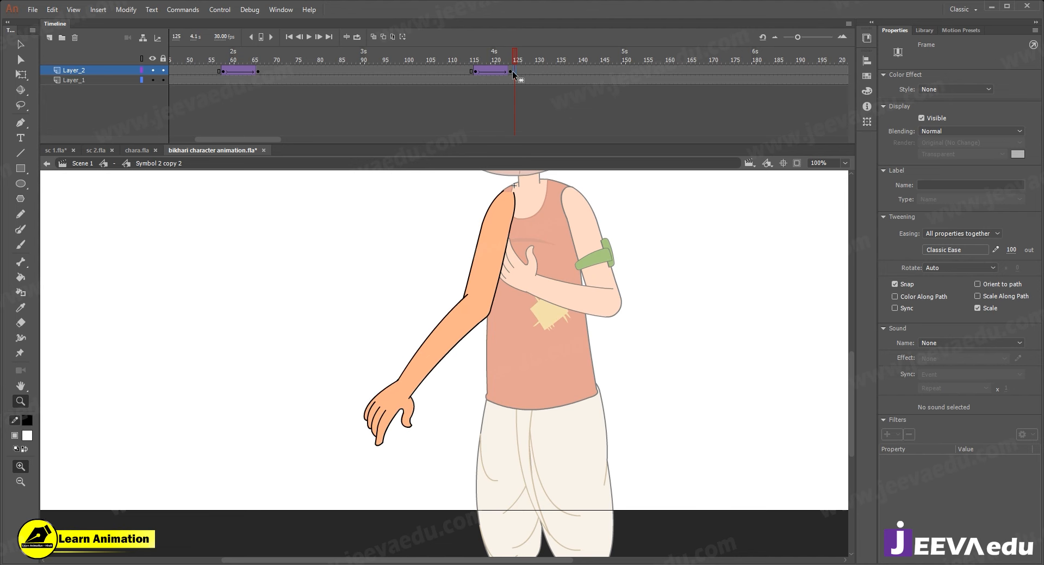
click(510, 70)
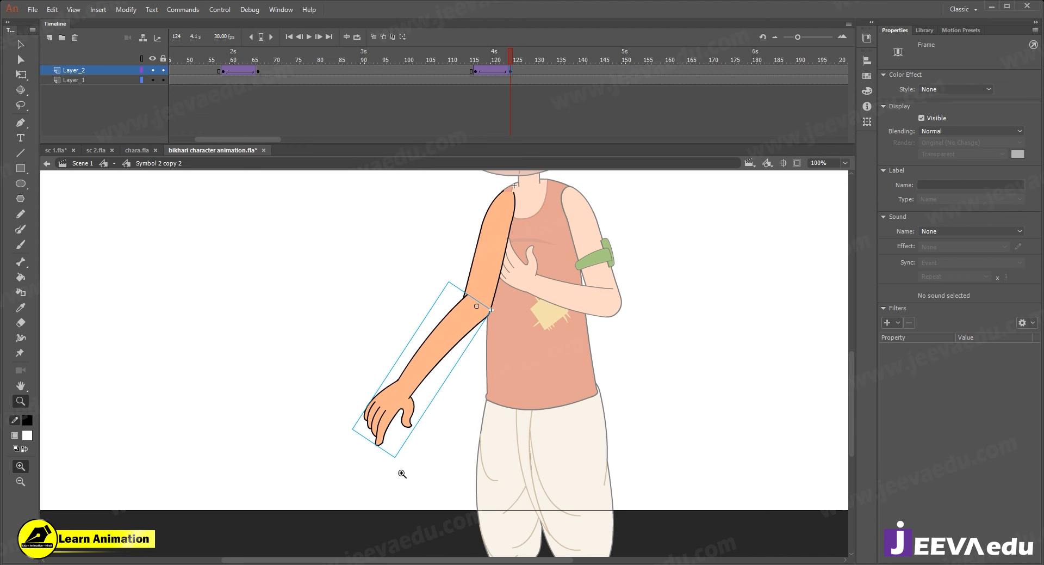
- Inside the forearm symbol, keyframe the hand at frames 116 and 124 and classic-tween between them with an ease out of 100
key(v)
double_click(388, 409)
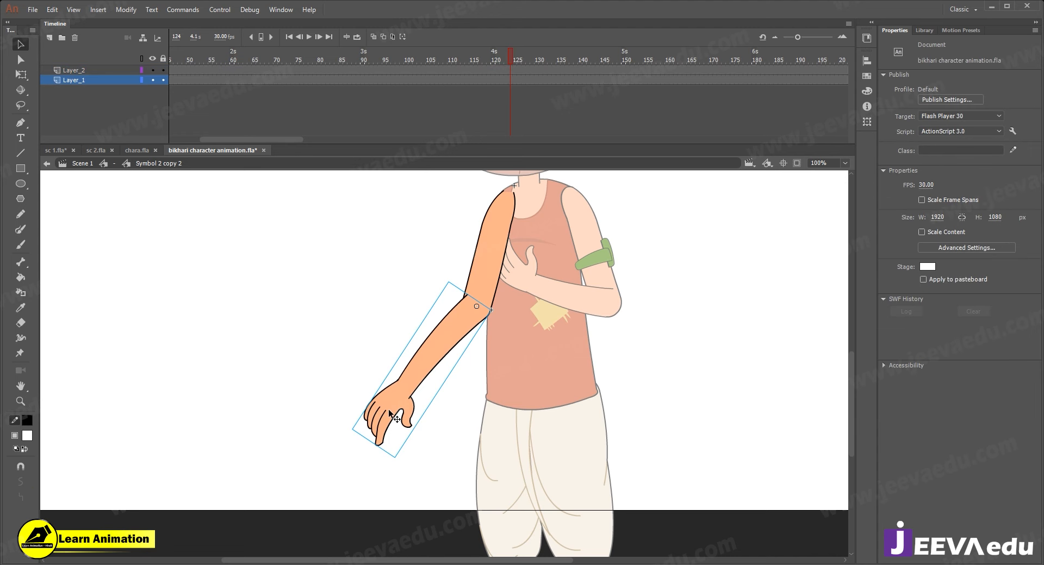
click(389, 409)
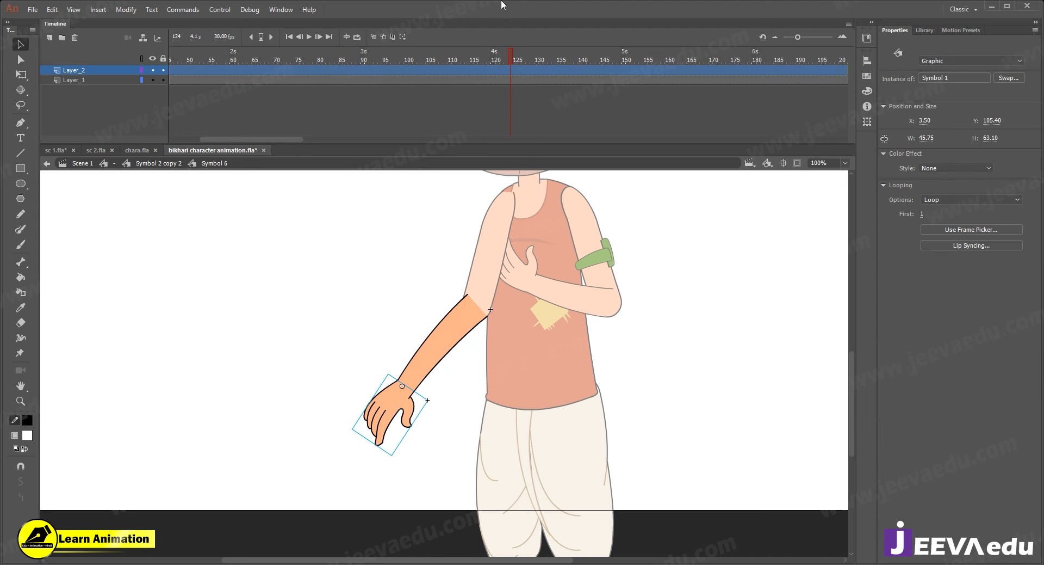
click(510, 69)
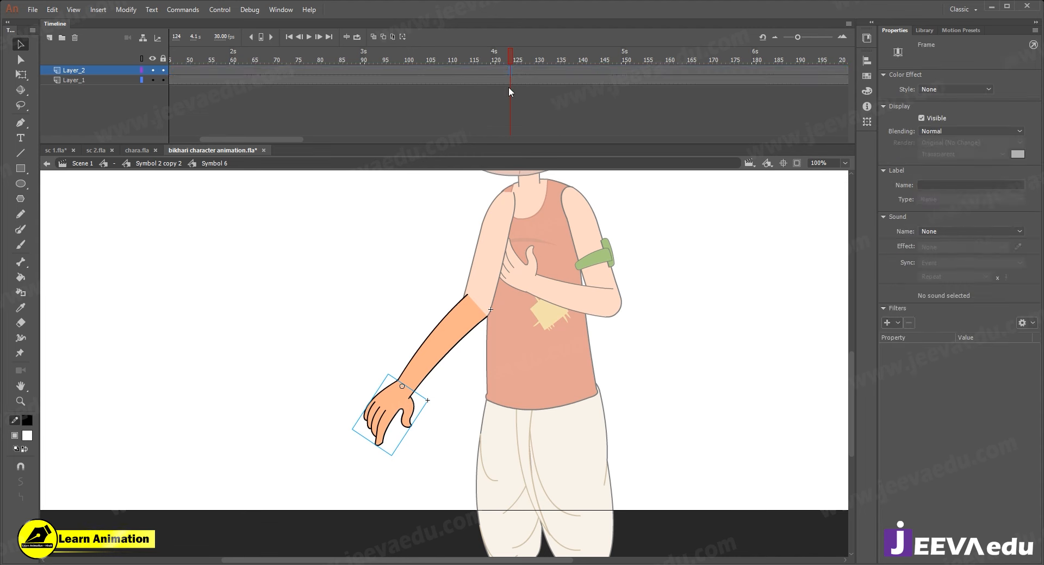
click(474, 71)
key(F6)
right_click(484, 70)
click(533, 103)
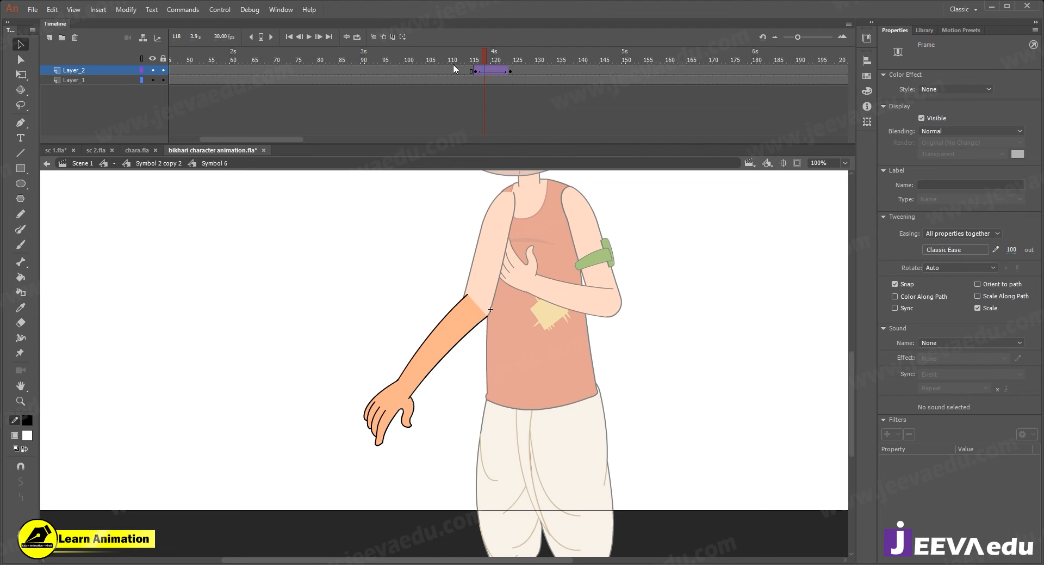
- Open the hand symbol from frame 124 and insert a keyframe at frame 118 on Layer_1
click(510, 70)
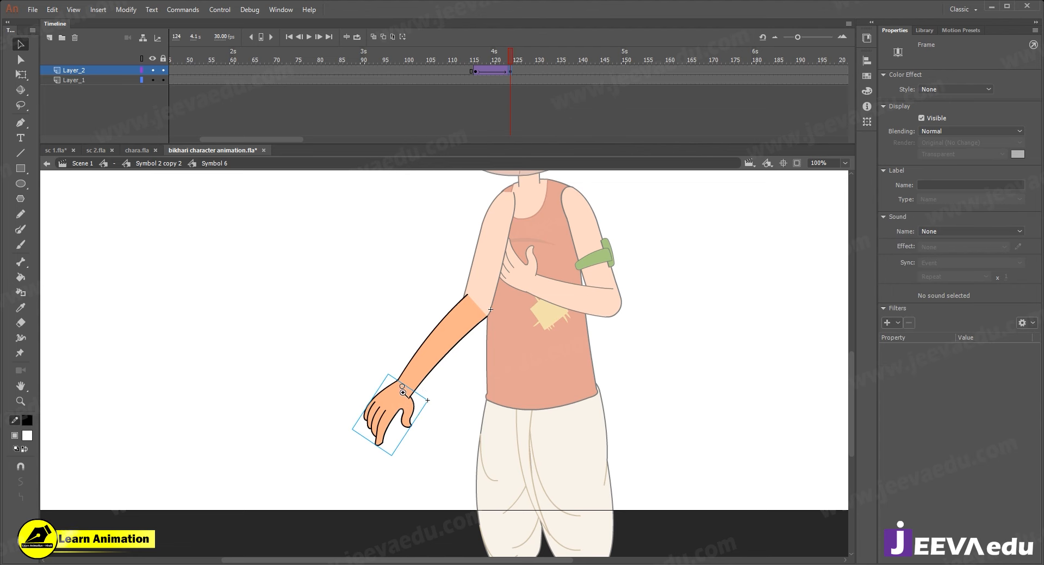
click(403, 392)
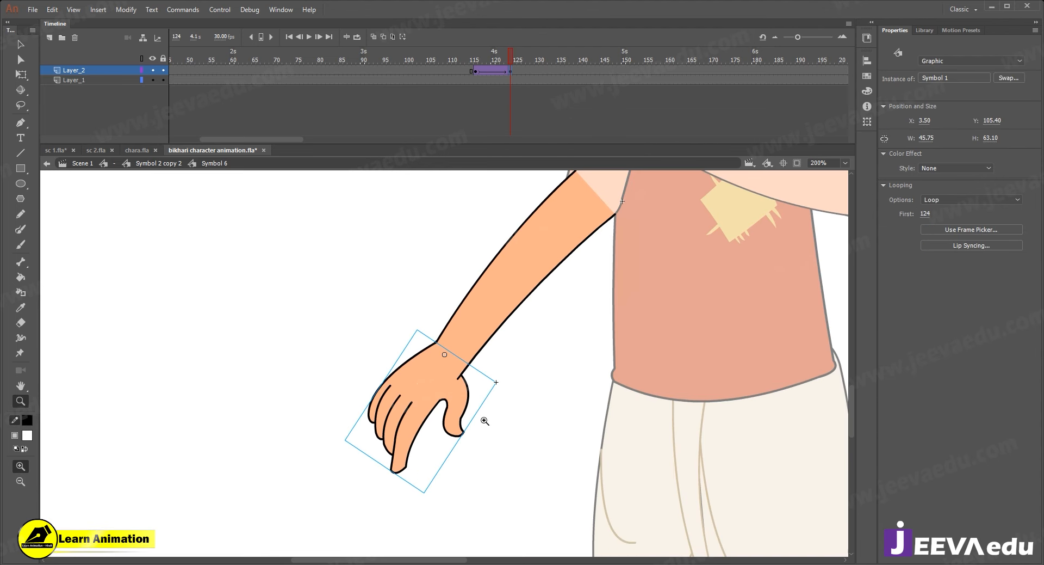
click(464, 390)
key(v)
double_click(436, 381)
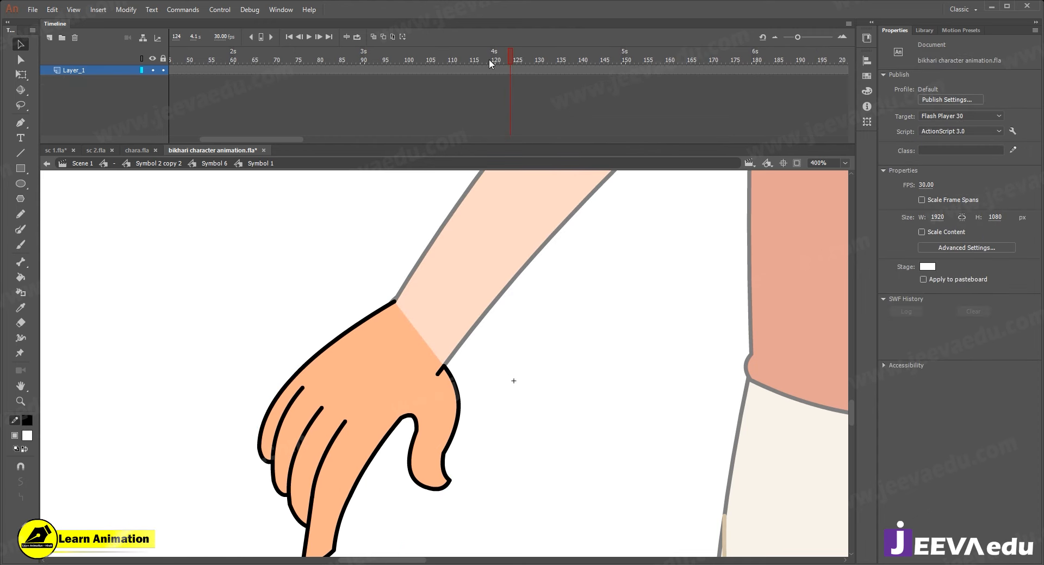
click(482, 72)
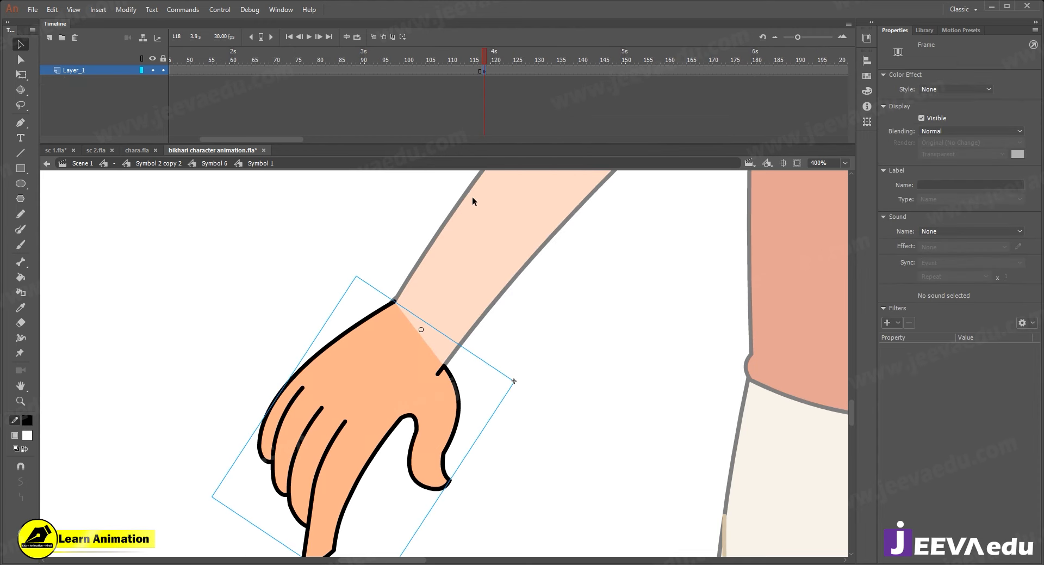
- Open the hand drawing symbol and delete the stray outline end at the wrist's thumb side on frame 1
key(z)
alt+click(417, 393)
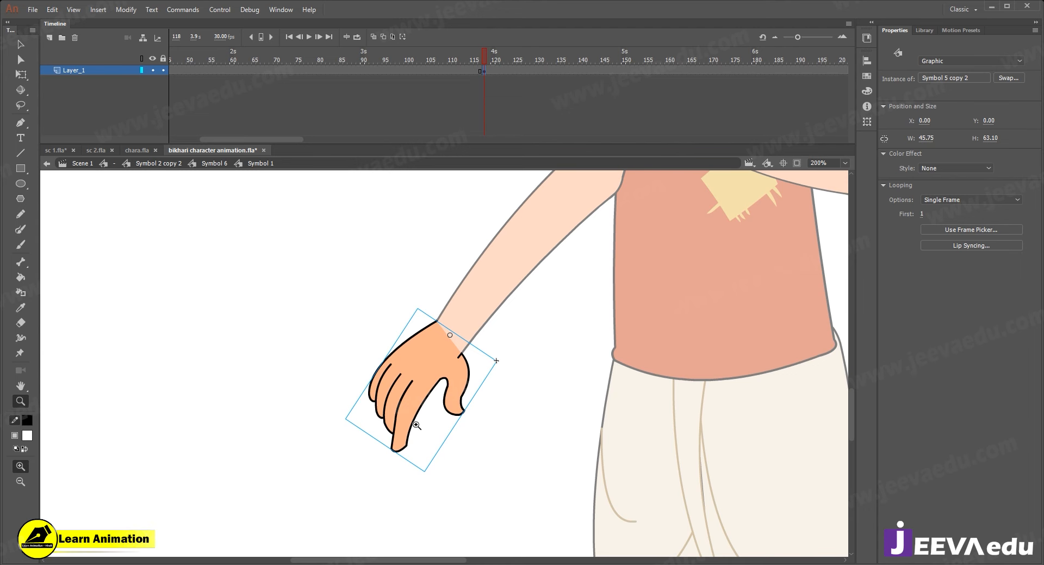
click(434, 374)
key(v)
double_click(436, 362)
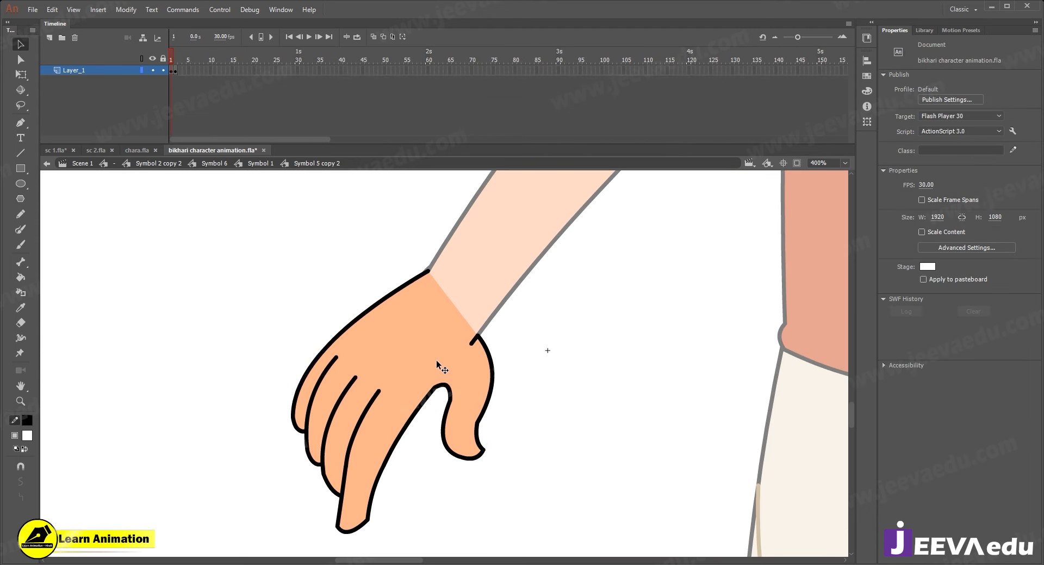
key(z)
click(509, 337)
key(v)
click(378, 378)
key(Delete)
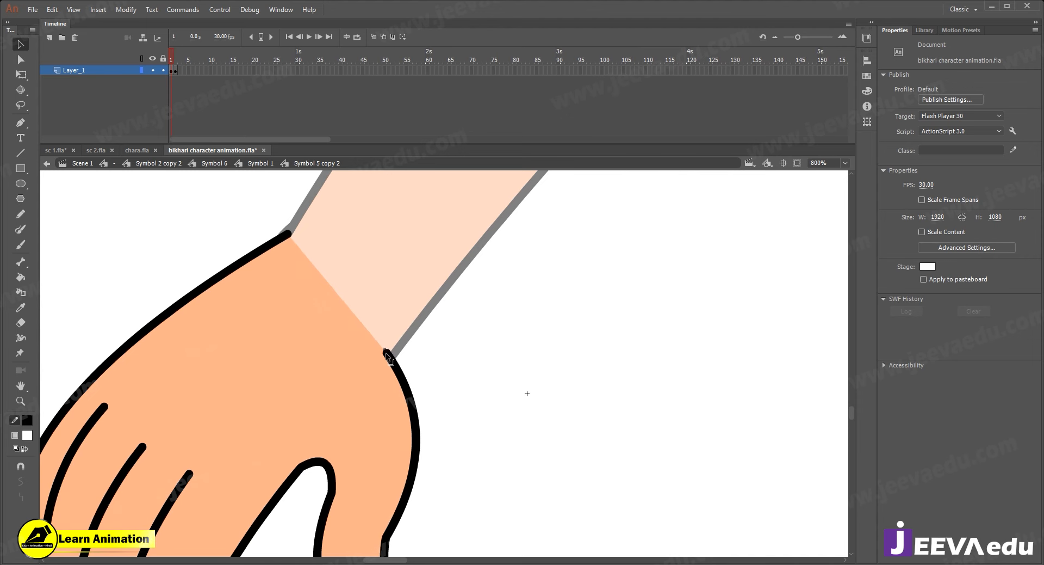
- Compare the hand poses on frames 1 and 2 of the hand drawing symbol
key(z)
alt+click(382, 373)
alt+click(371, 390)
key(v)
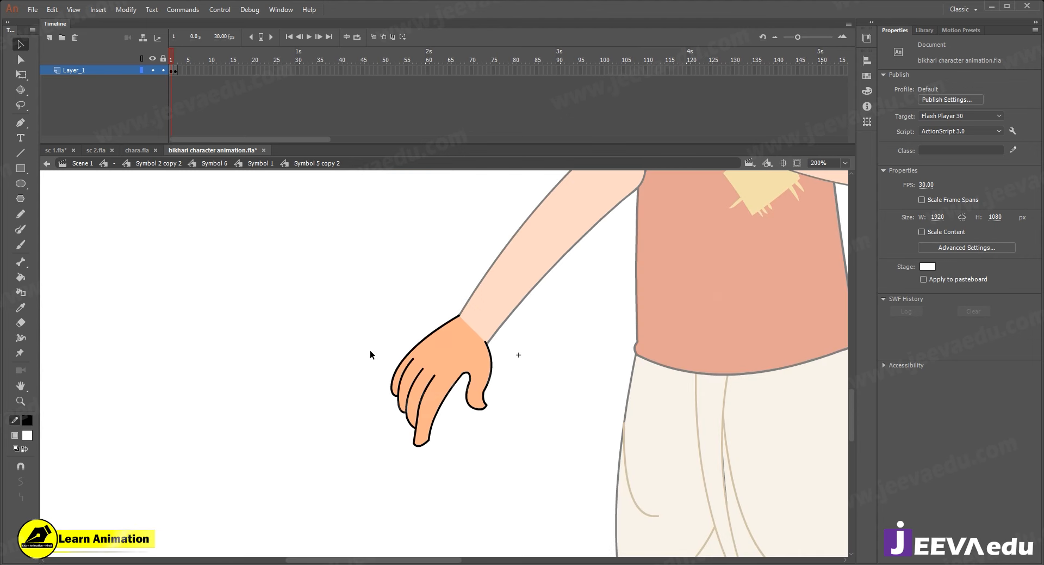
click(175, 58)
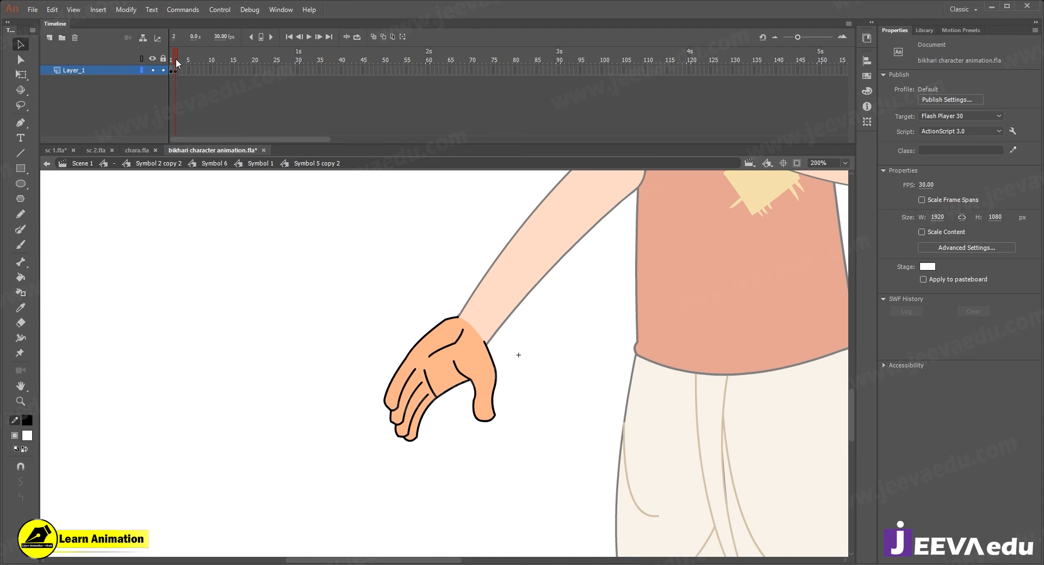
drag(175, 60, 171, 64)
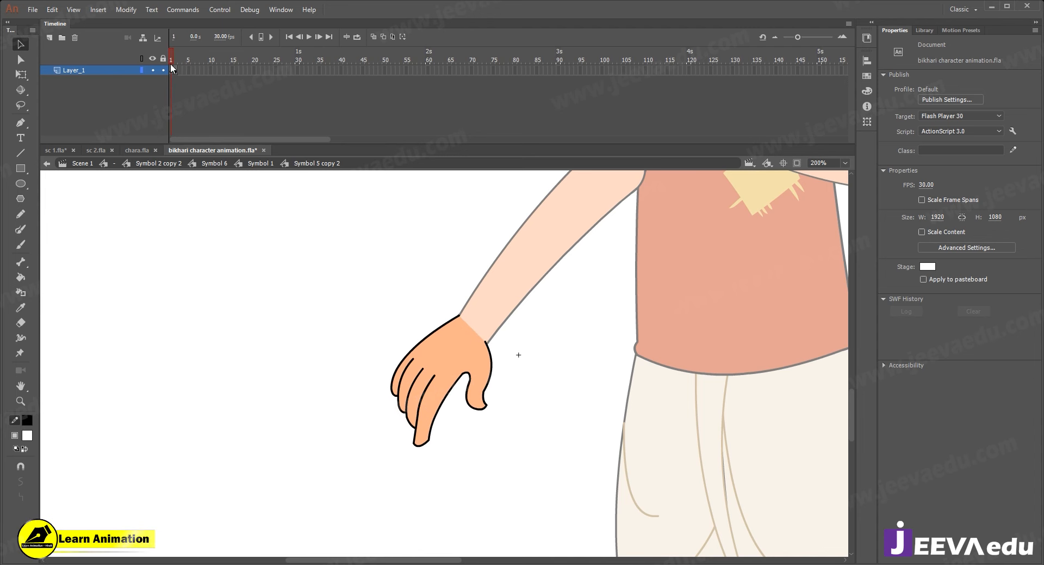
- Return to the parent symbol, Symbol 1, and select the hand instance at the frame 118 keyframe
click(261, 163)
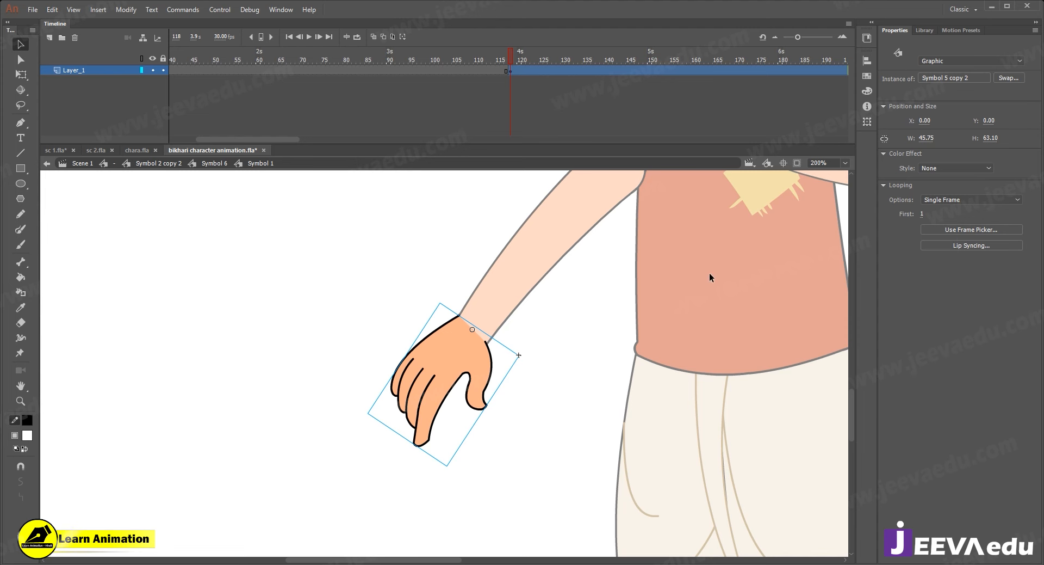
click(771, 258)
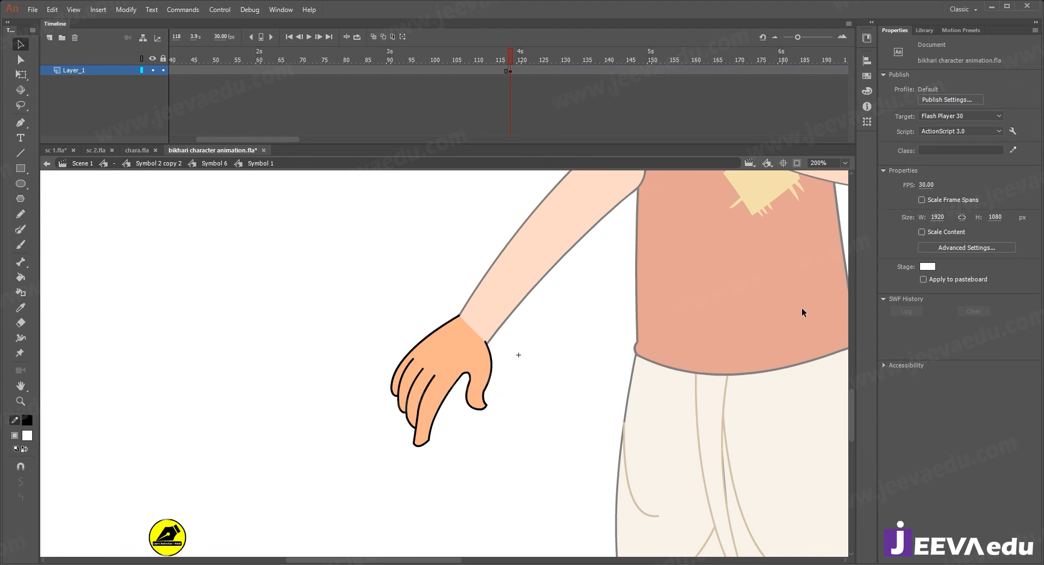
click(521, 70)
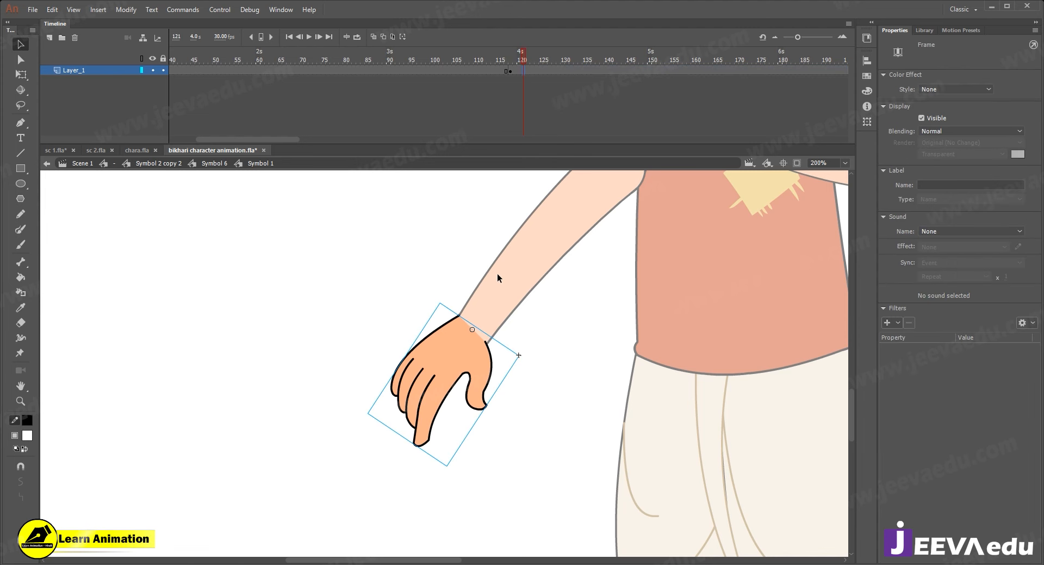
key(comma)
key(comma)
key(comma)
click(456, 375)
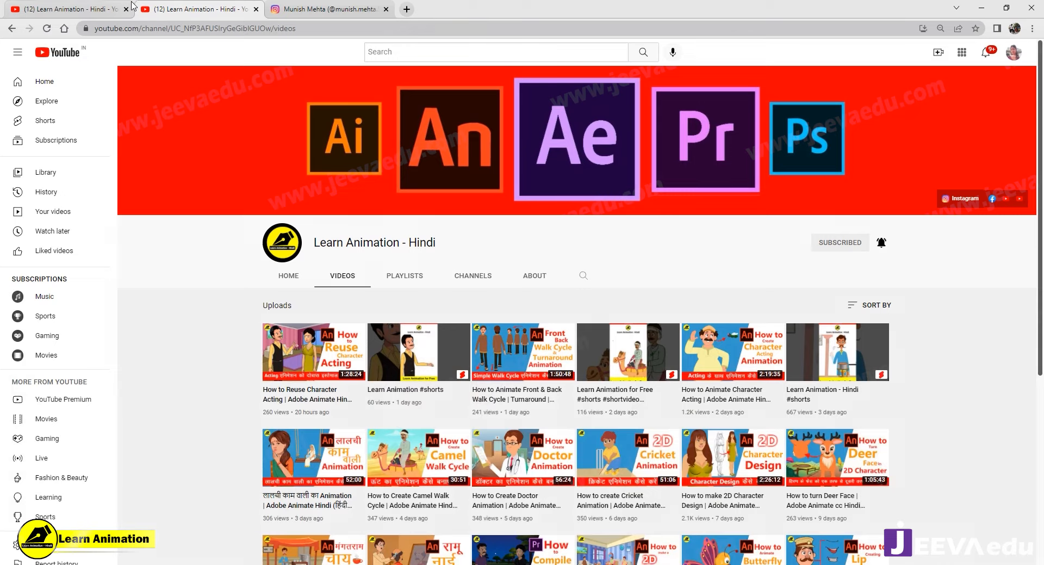
click(81, 5)
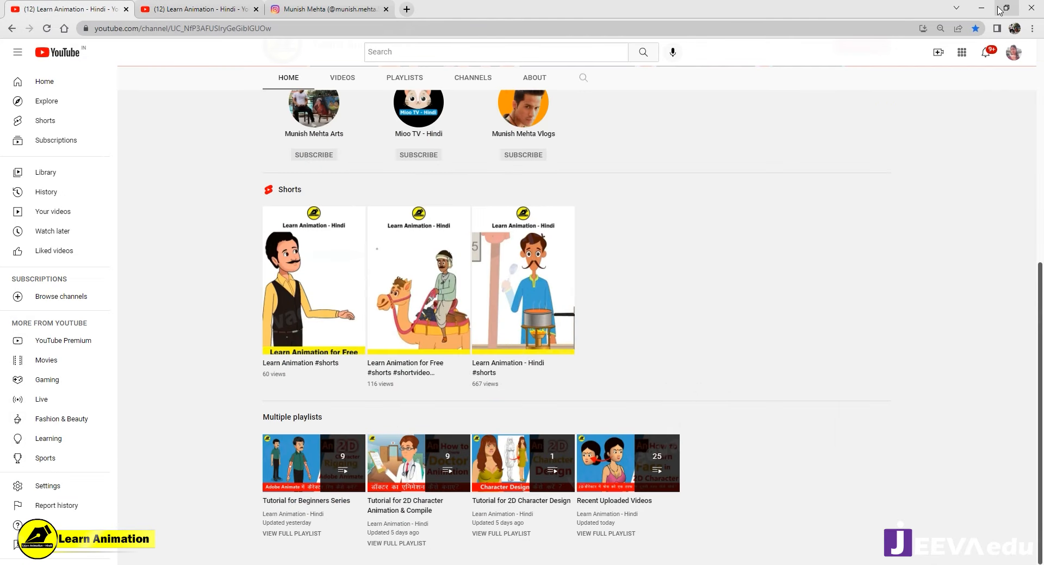
click(981, 8)
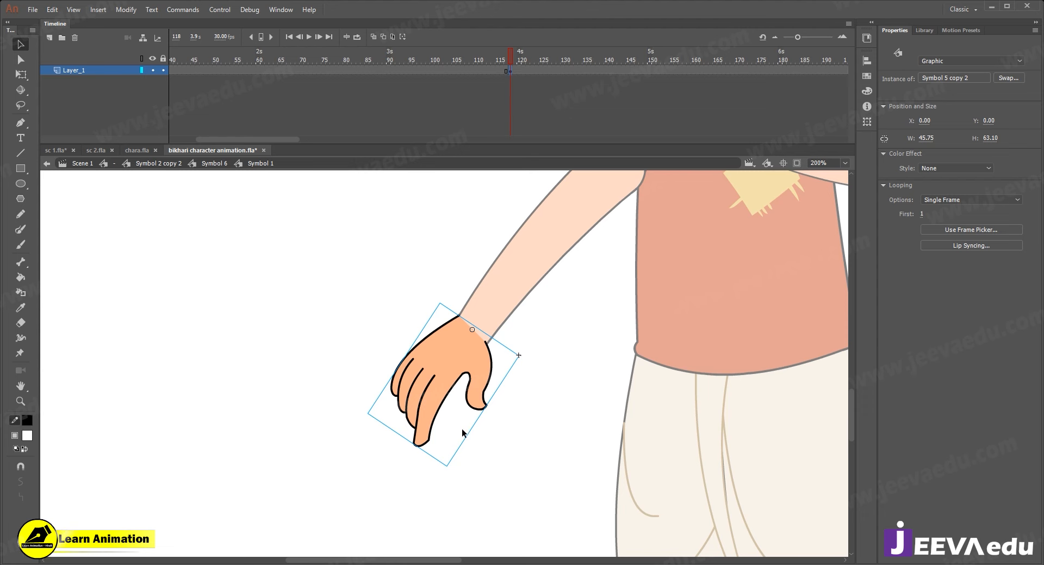
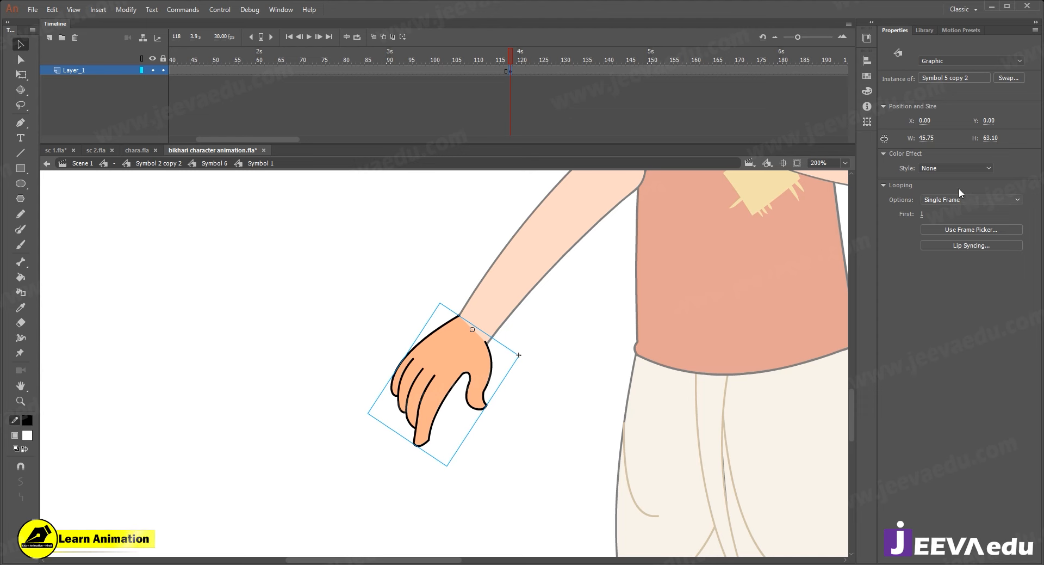
- Set the hand instance at frame 118 to the open-palm pose, frame 2, with the Frame Picker
click(1003, 230)
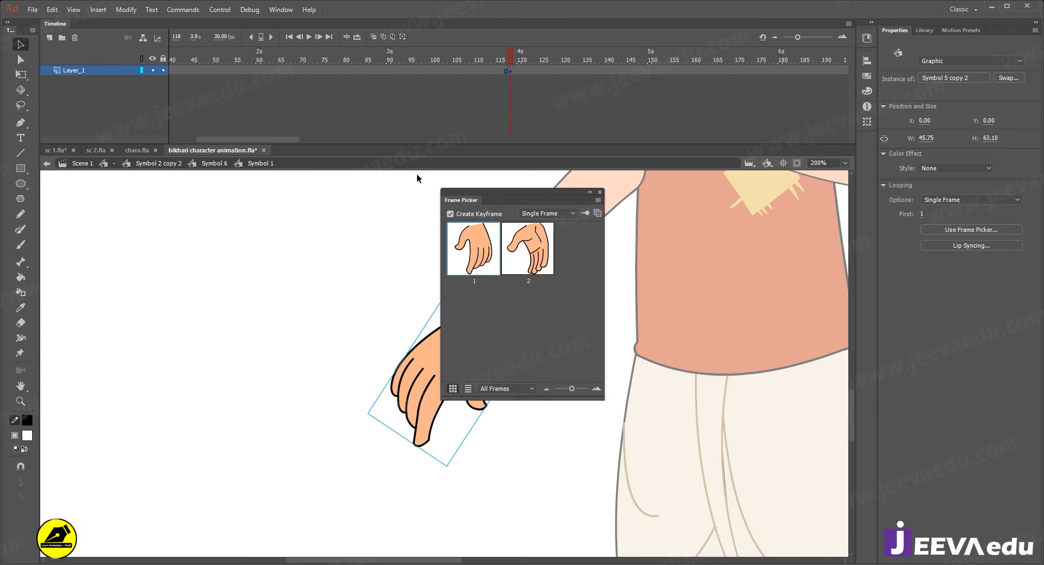
click(534, 260)
drag(538, 190, 660, 203)
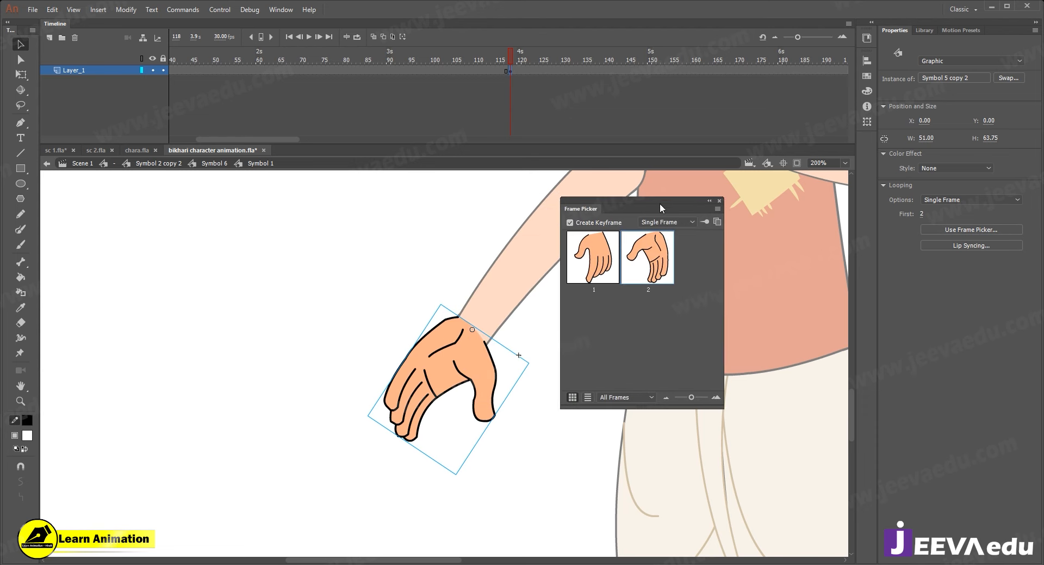
click(720, 201)
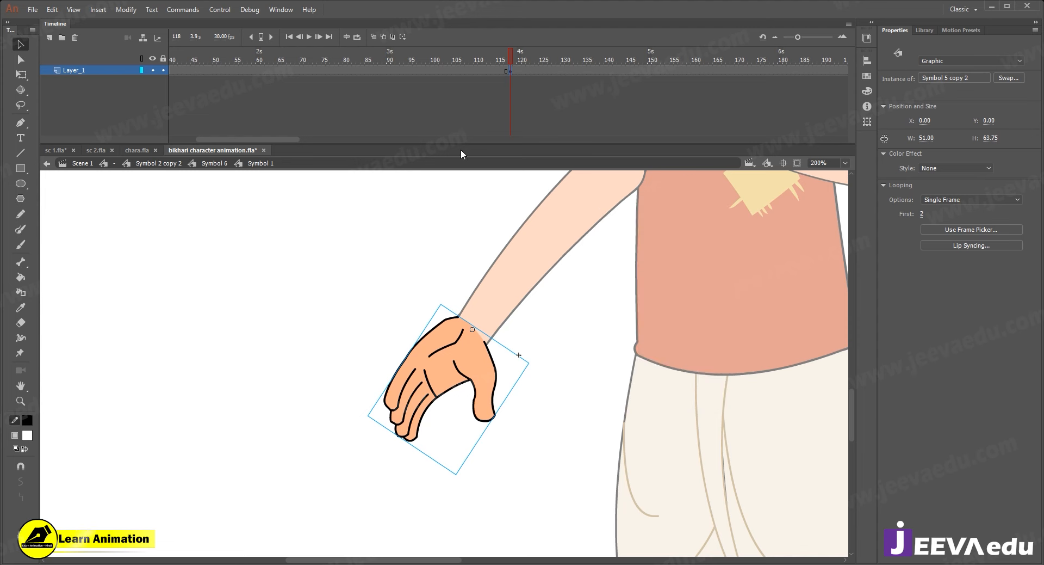
- Go back to the forearm symbol and check how the open palm joins the wrist at frame 124
click(207, 163)
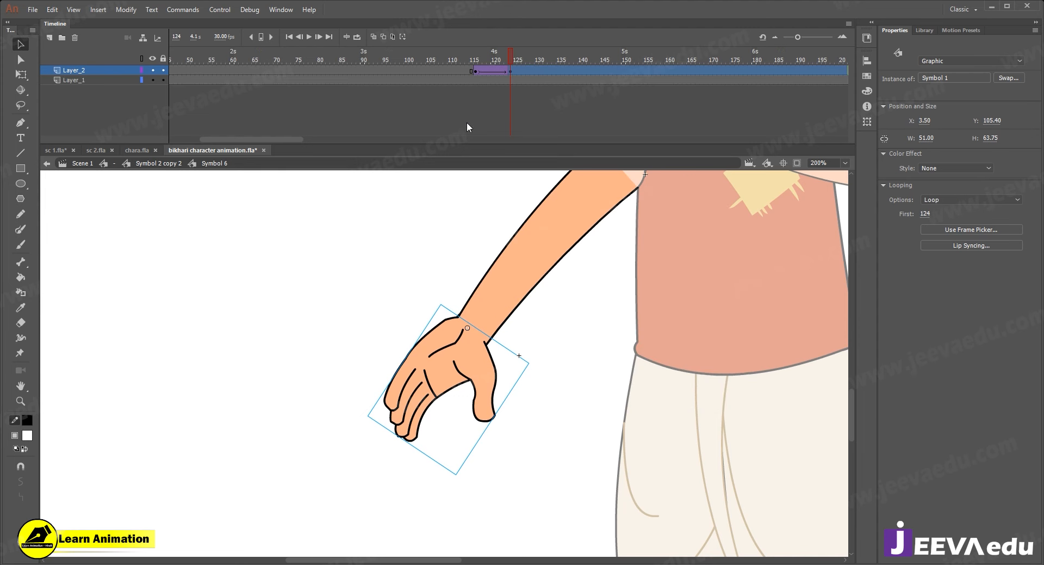
mouse_move(514, 53)
mouse_down()
mouse_move(468, 58)
mouse_move(514, 67)
mouse_up()
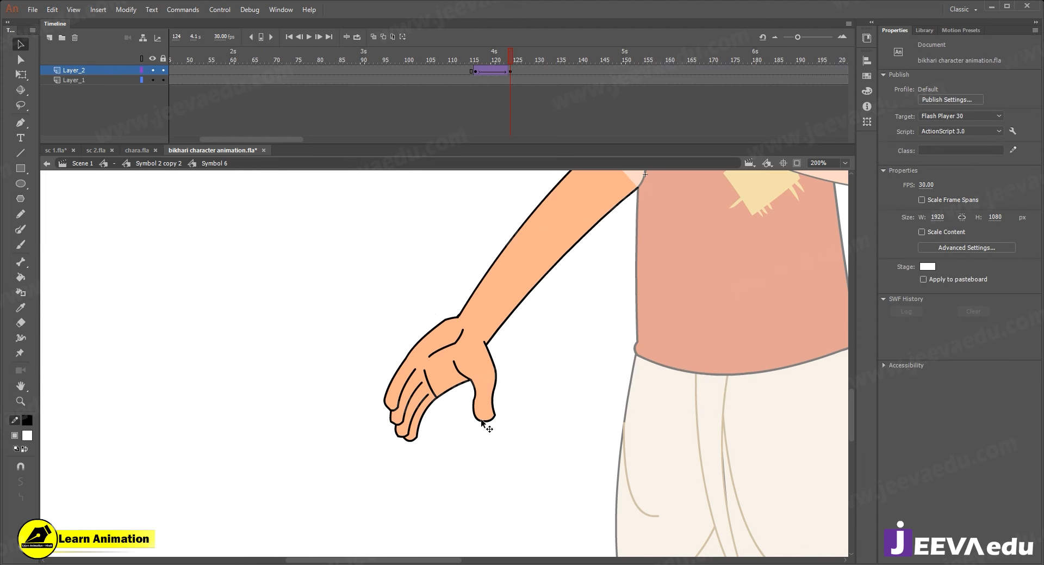
key(z)
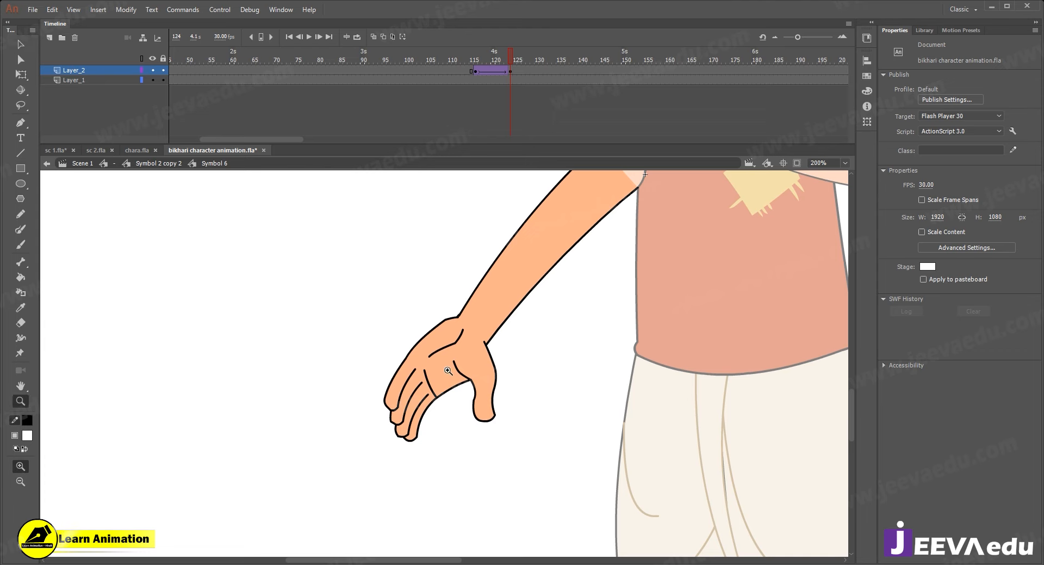
alt+click(448, 355)
click(456, 402)
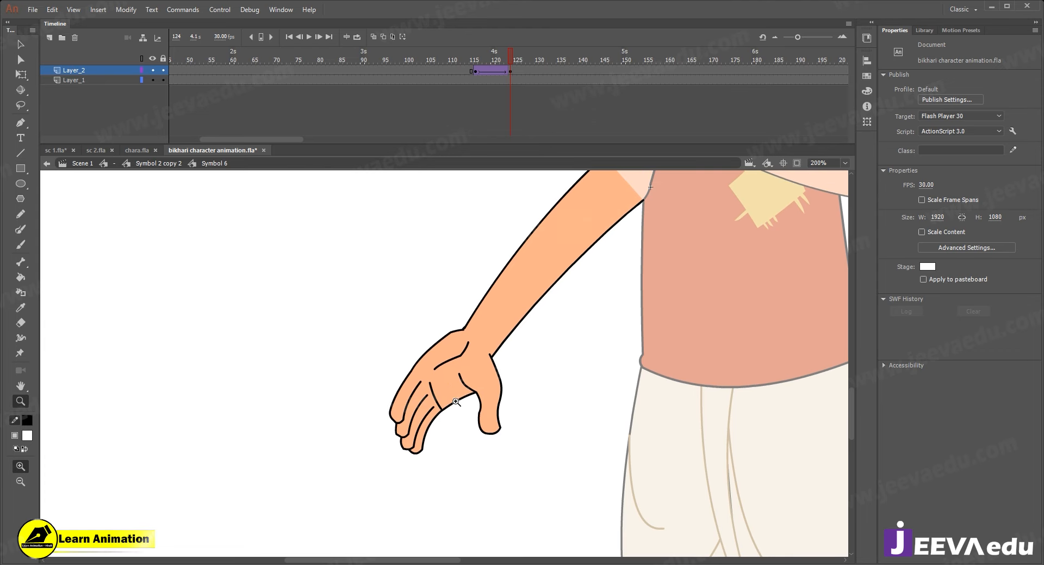
key(v)
click(458, 372)
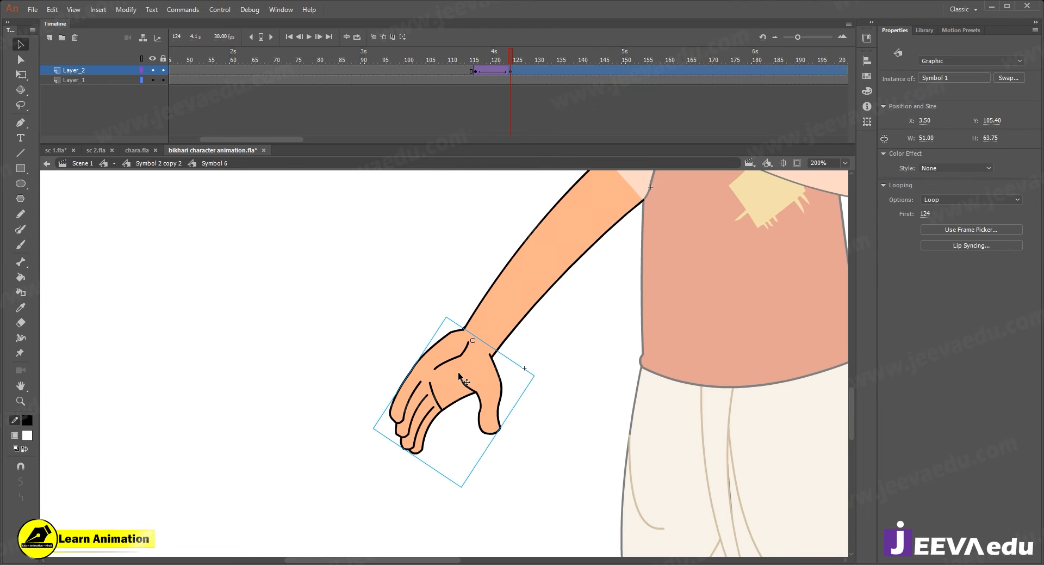
- Open the hand drawing symbol at frame 2 and flip the open-palm group horizontally
double_click(459, 374)
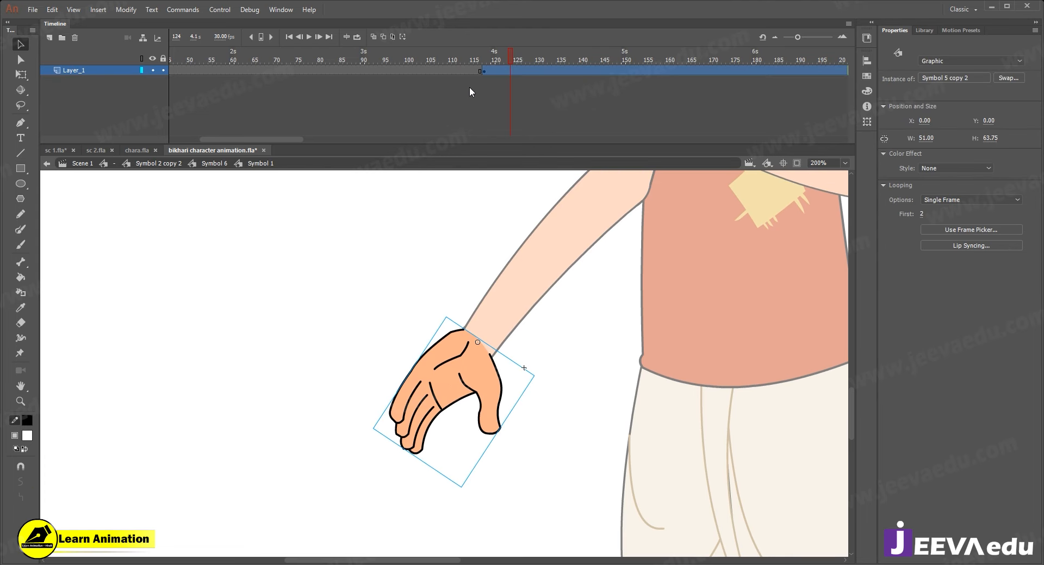
double_click(460, 382)
click(460, 397)
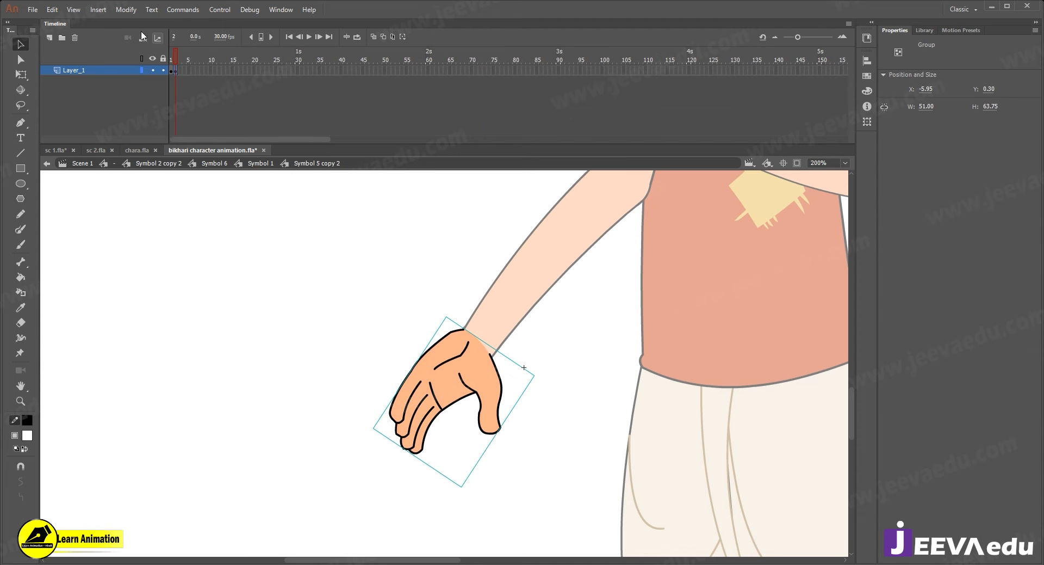
click(126, 9)
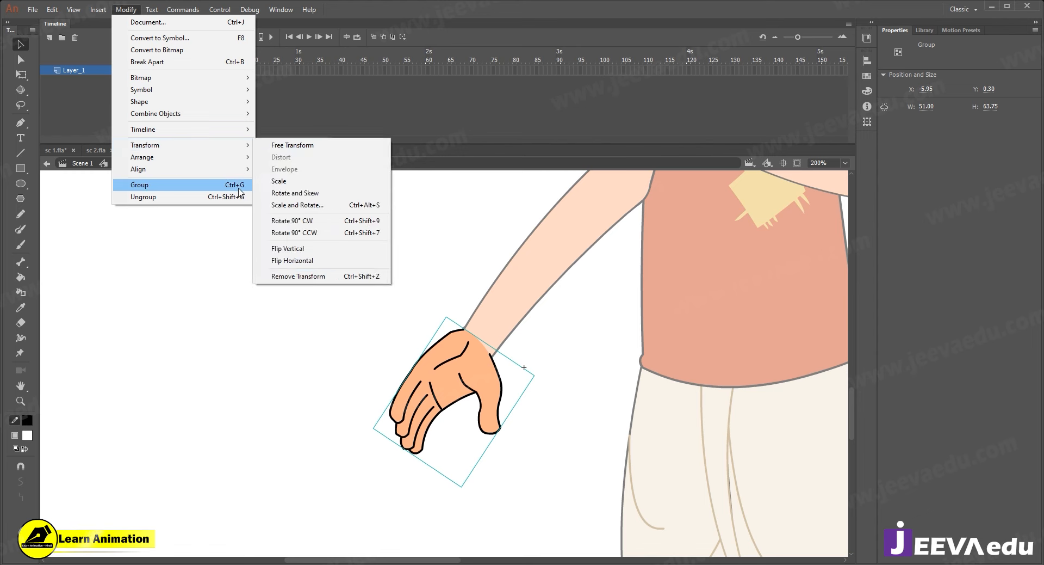
mouse_move(212, 146)
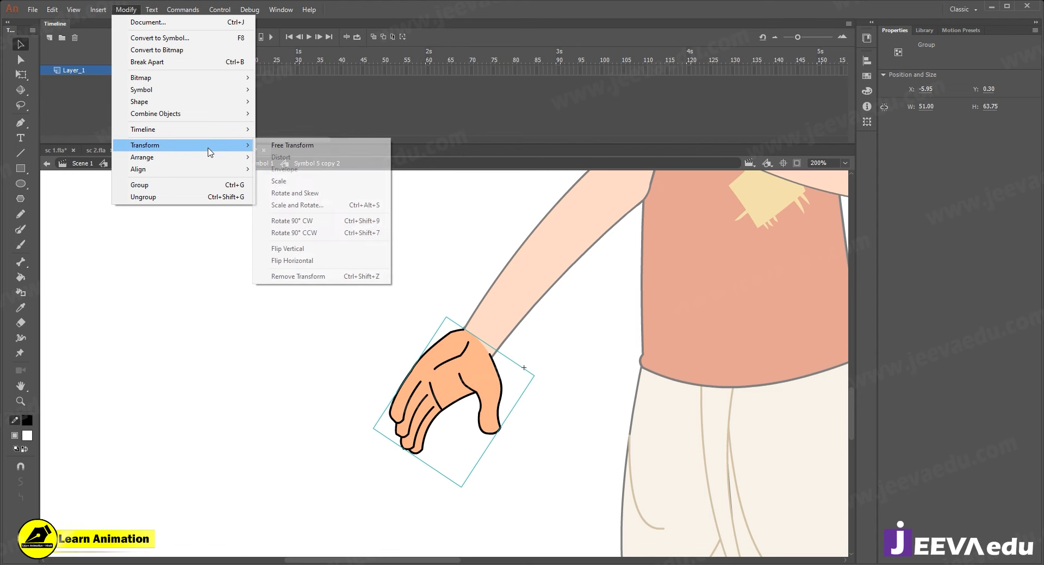
click(308, 261)
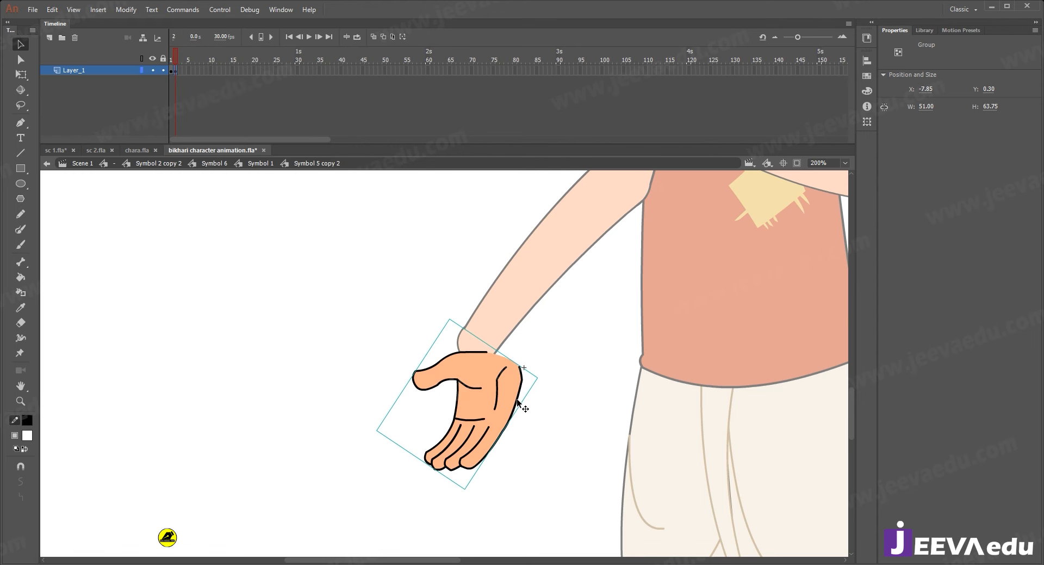
- Move the flipped palm group to X 7.70, Y -2.95 so its outline meets the forearm at the wrist
key(z)
click(483, 393)
key(v)
drag(450, 361, 403, 309)
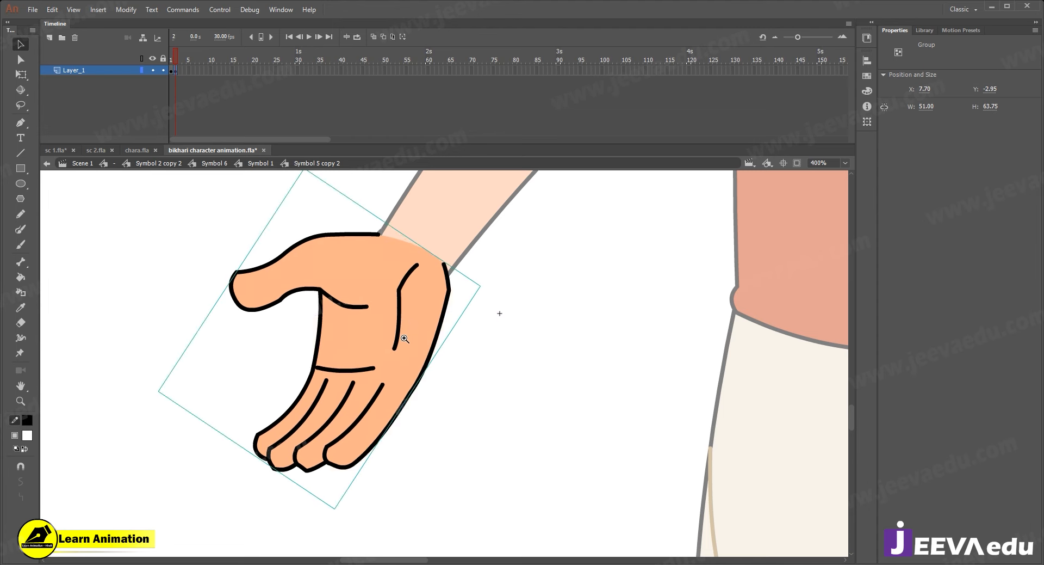
- Exit to the forearm symbol and preview the change of hand pose around frames 118 and 119
key(ctrl+1)
double_click(372, 359)
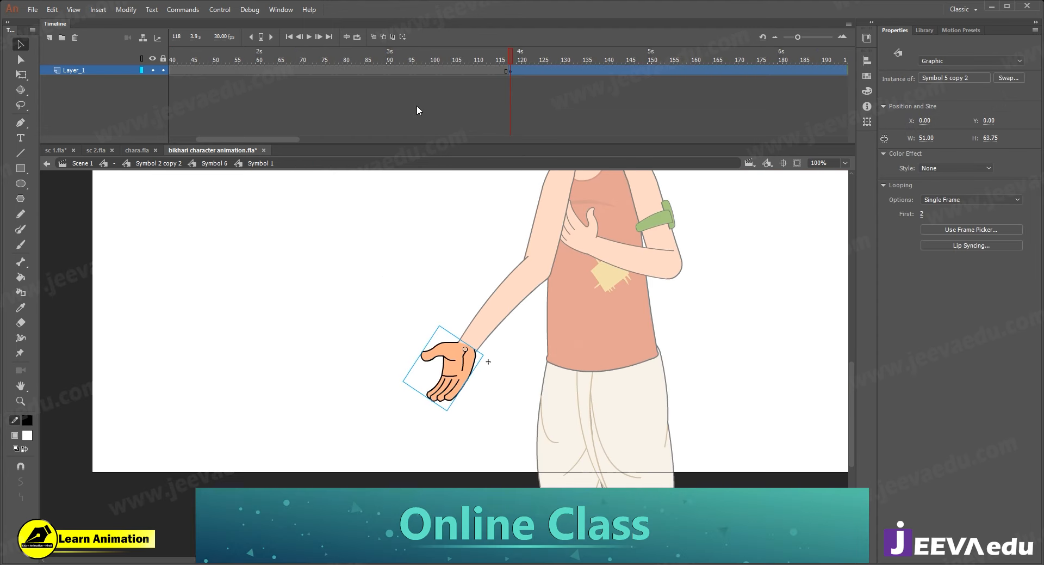
drag(498, 55, 514, 59)
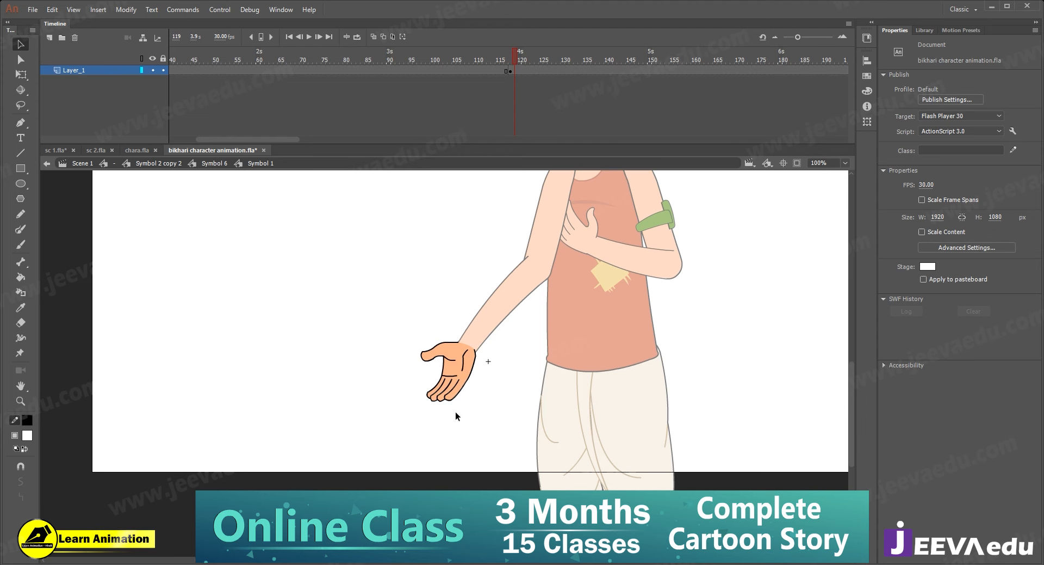
double_click(384, 369)
drag(511, 58, 490, 58)
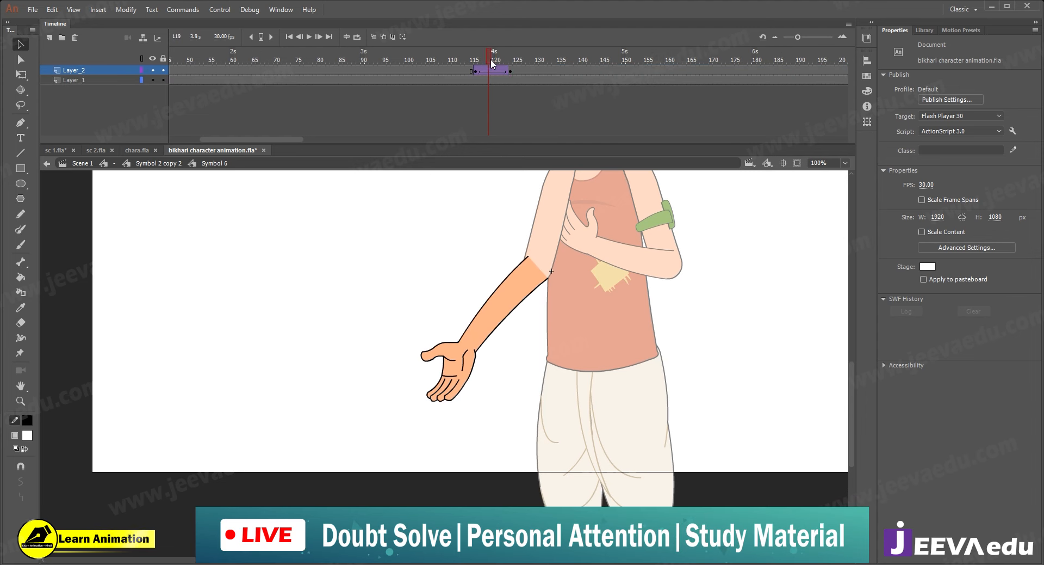
- Rotate the open palm outward about the wrist at frame 124 and check its join with the forearm
click(510, 71)
click(446, 363)
key(z)
click(443, 365)
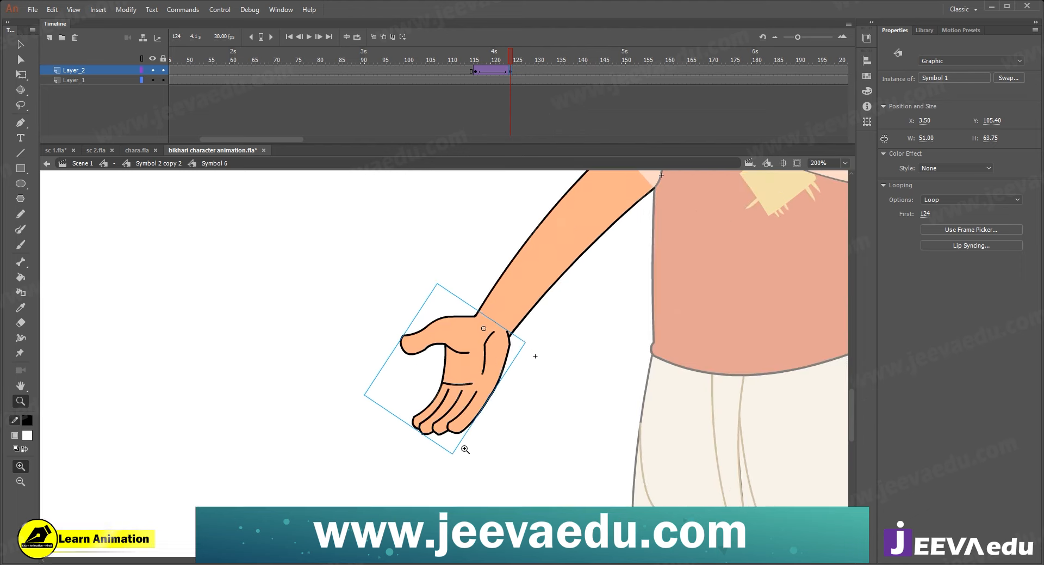
key(q)
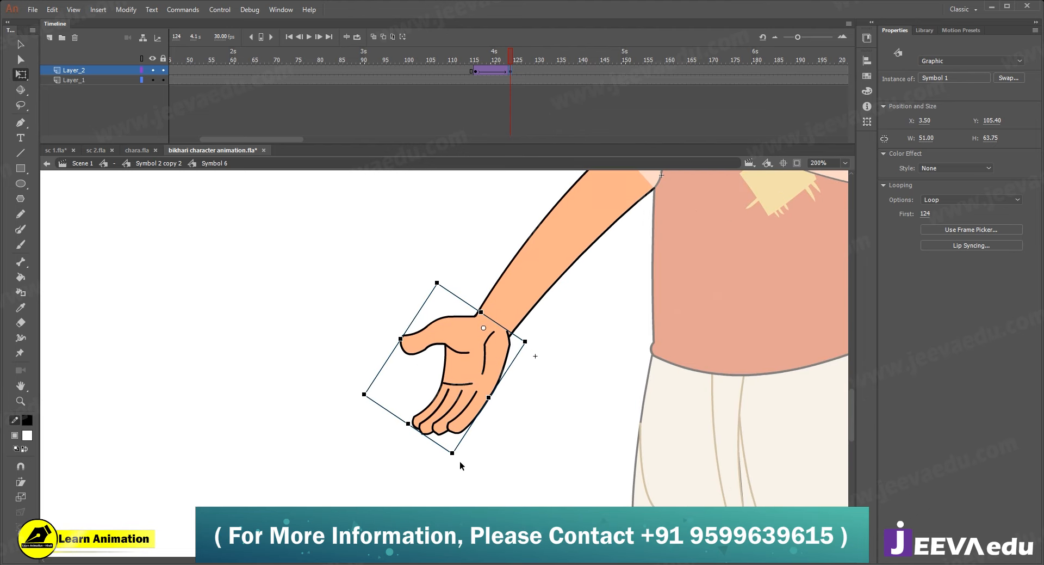
mouse_move(450, 461)
mouse_down()
mouse_move(386, 390)
mouse_move(433, 451)
mouse_up()
key(z)
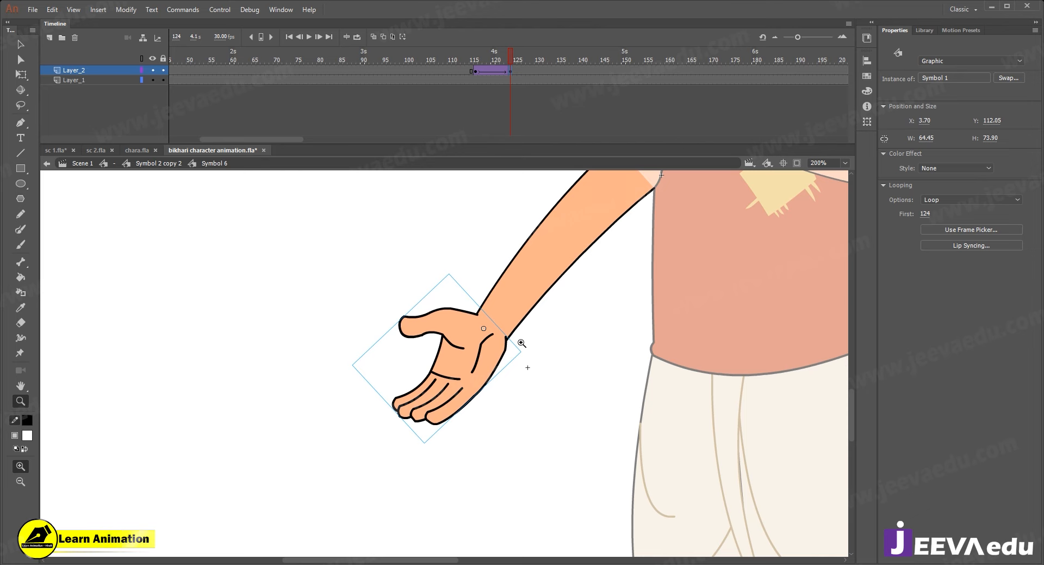
alt+click(507, 345)
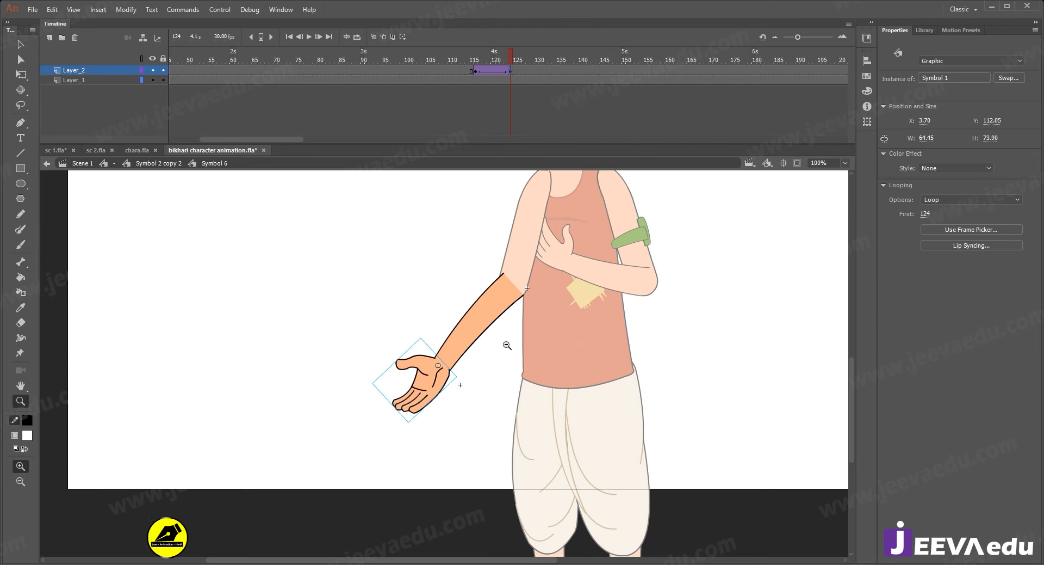
click(454, 356)
alt+click(455, 359)
click(456, 369)
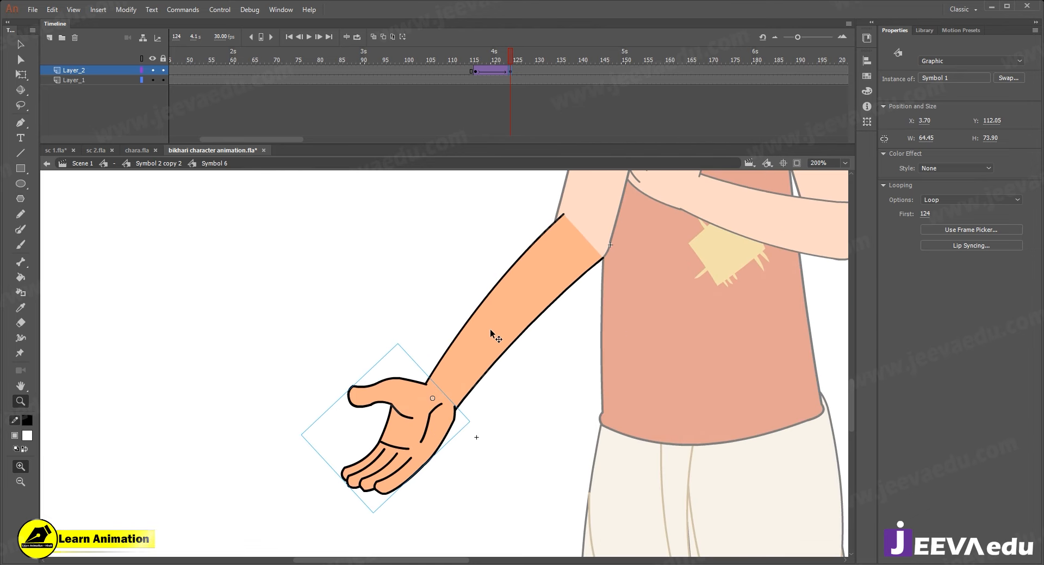
- Open the forearm symbol at frame 124 and examine its alternative forearm drawings before returning to the hand-and-forearm symbol
key(v)
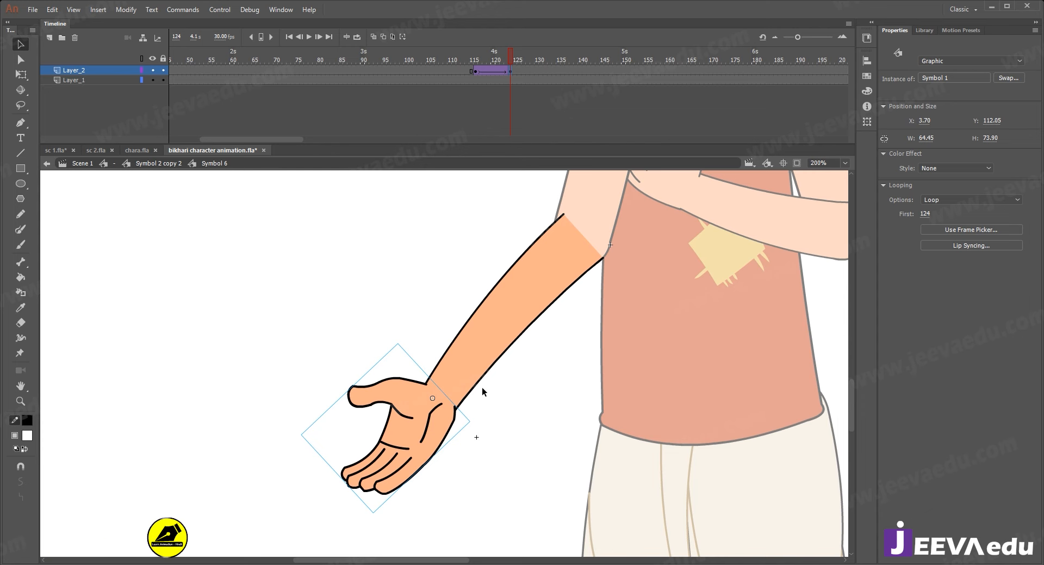
key(z)
alt+click(473, 374)
click(454, 338)
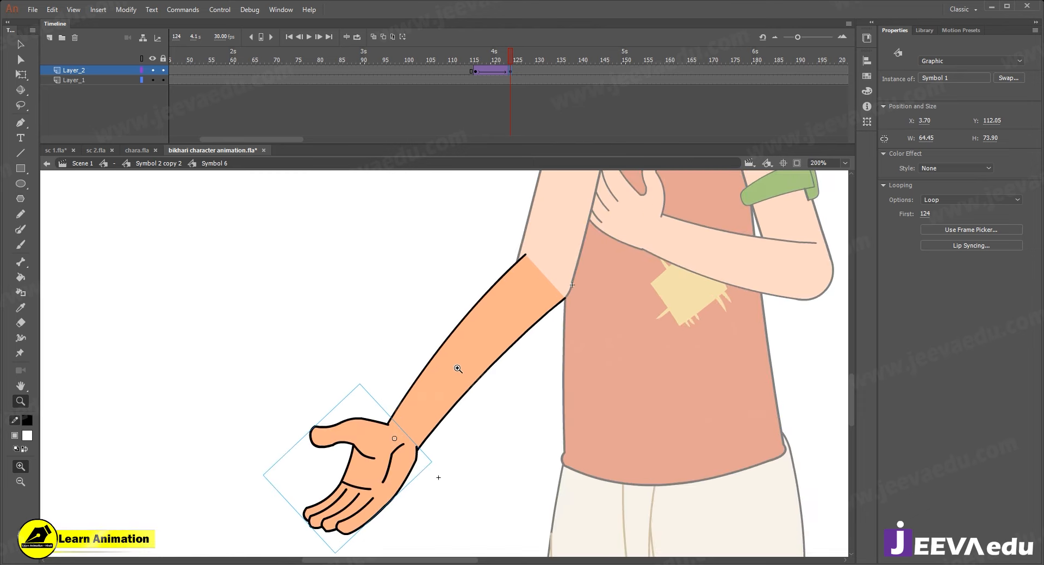
key(v)
click(458, 373)
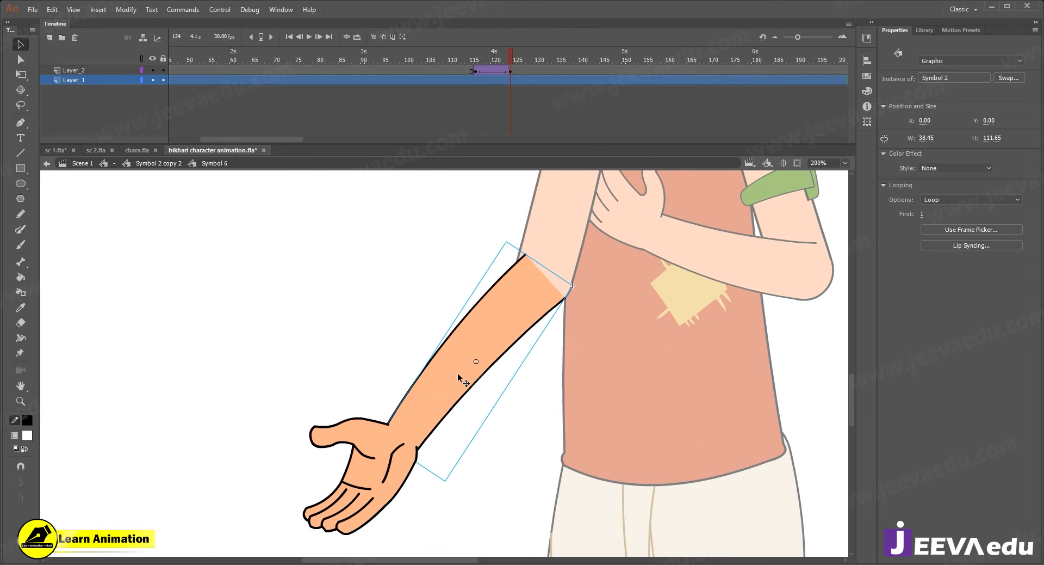
double_click(458, 373)
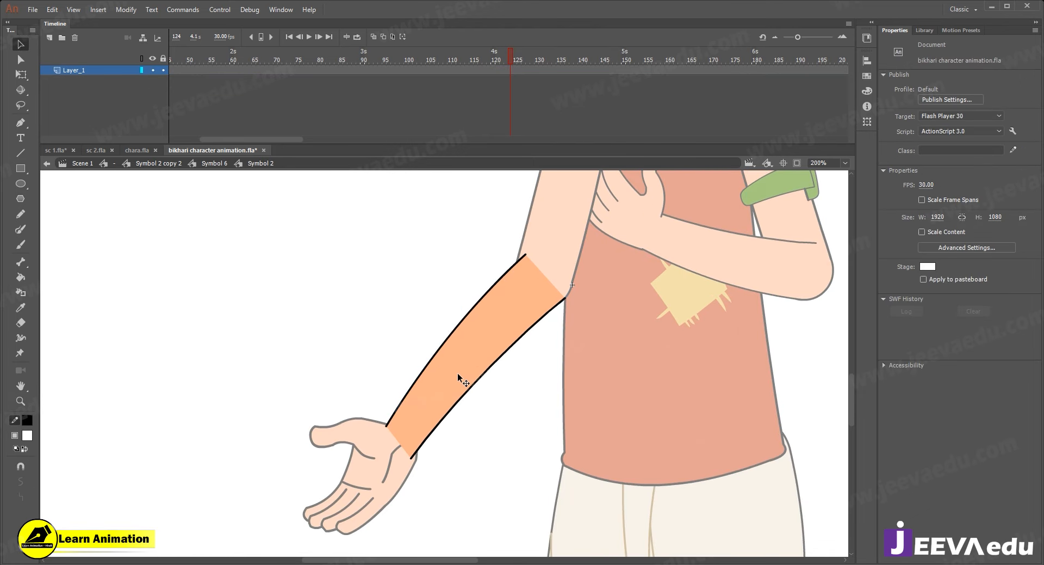
click(474, 321)
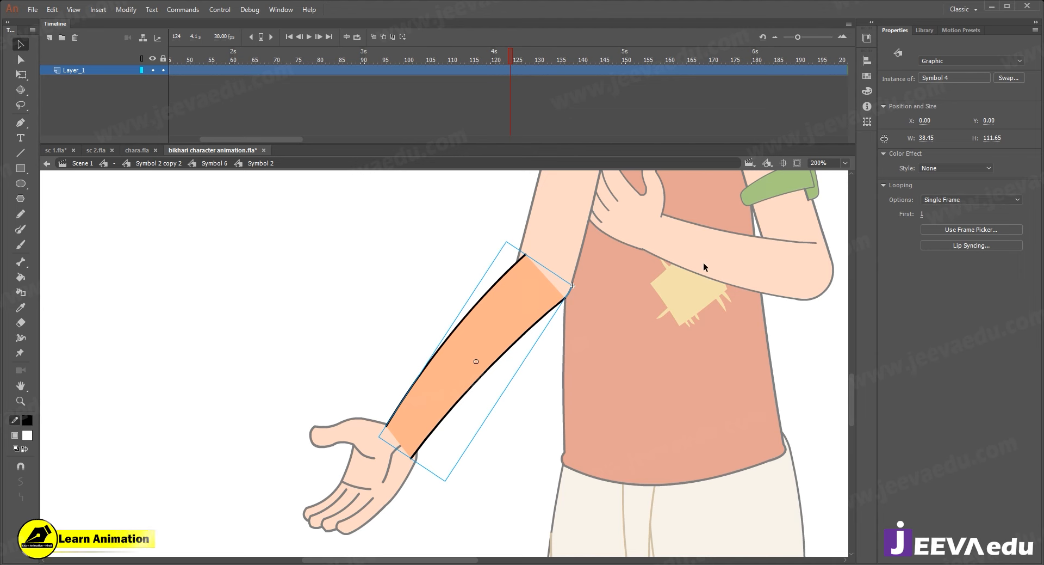
click(983, 230)
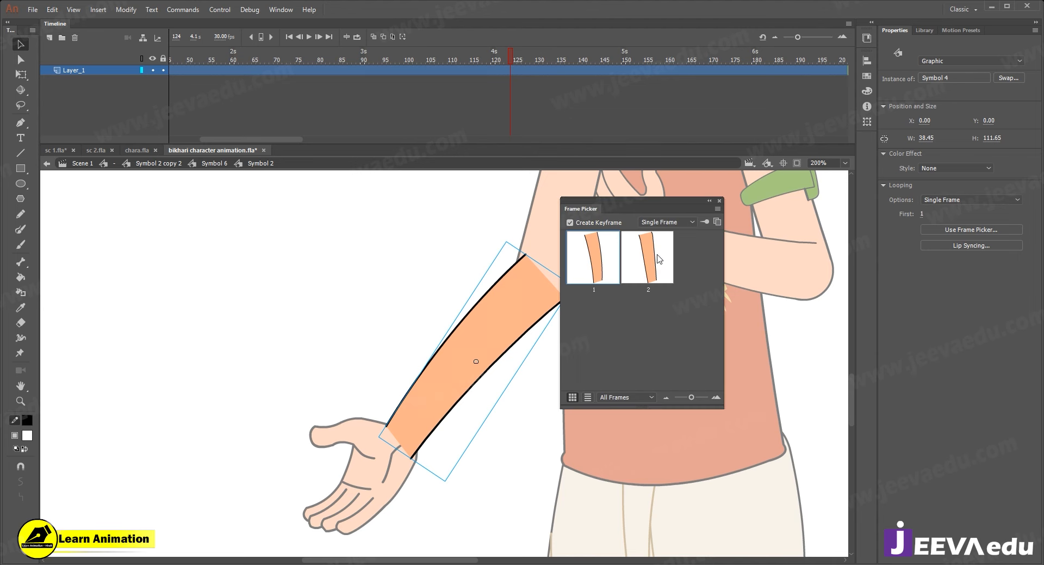
click(720, 201)
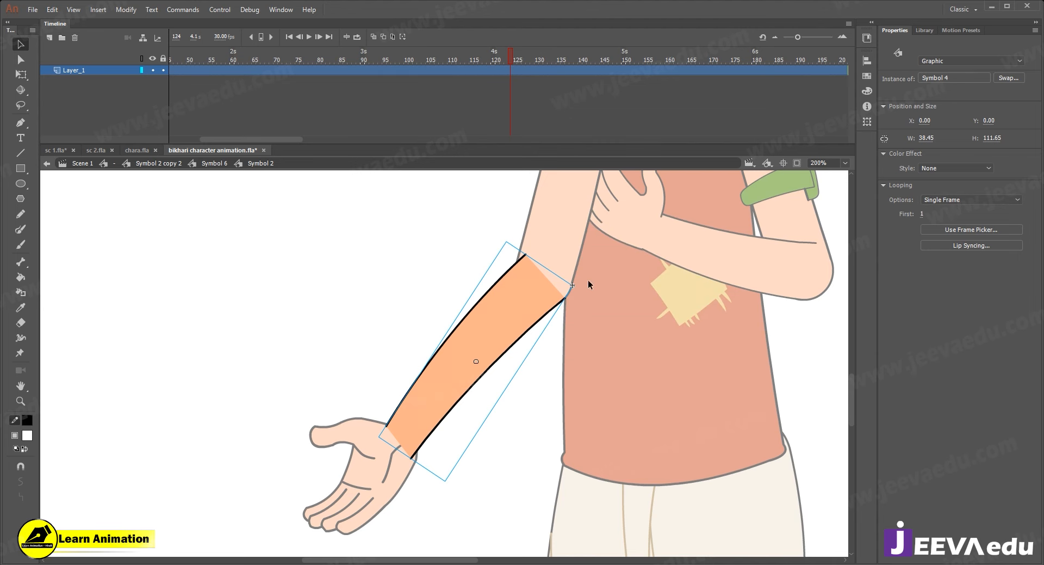
double_click(496, 333)
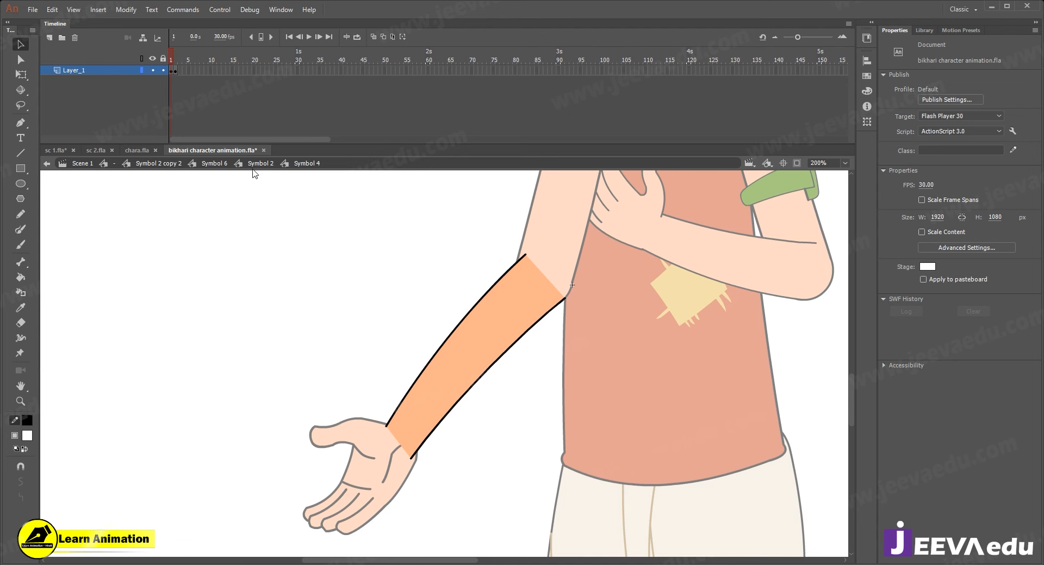
click(215, 164)
- Compare the hand's join with the forearm at frames 116 and 118, before and after the hand-pose change
key(z)
alt+click(478, 386)
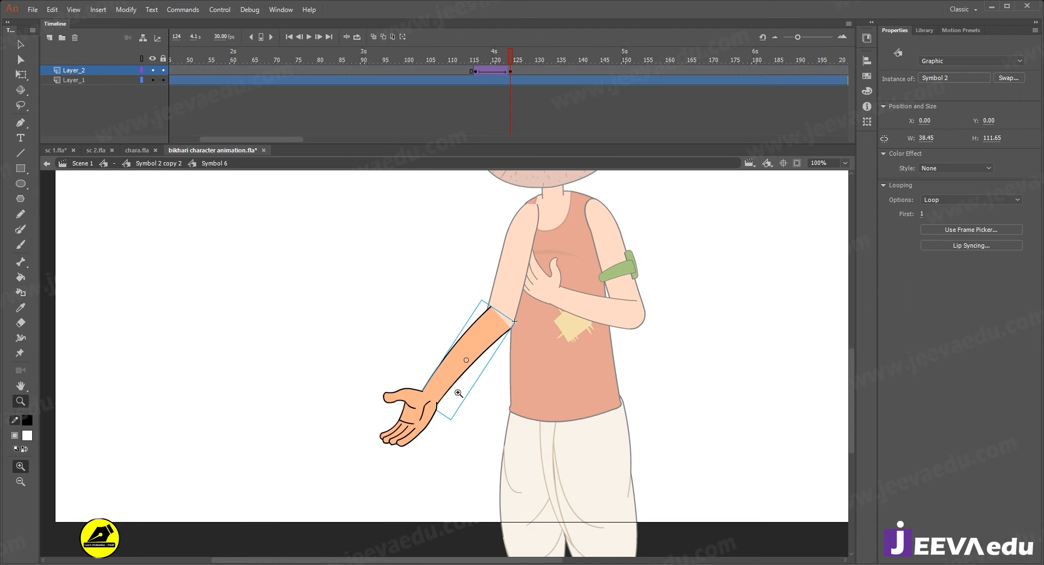
drag(486, 56, 476, 57)
click(480, 388)
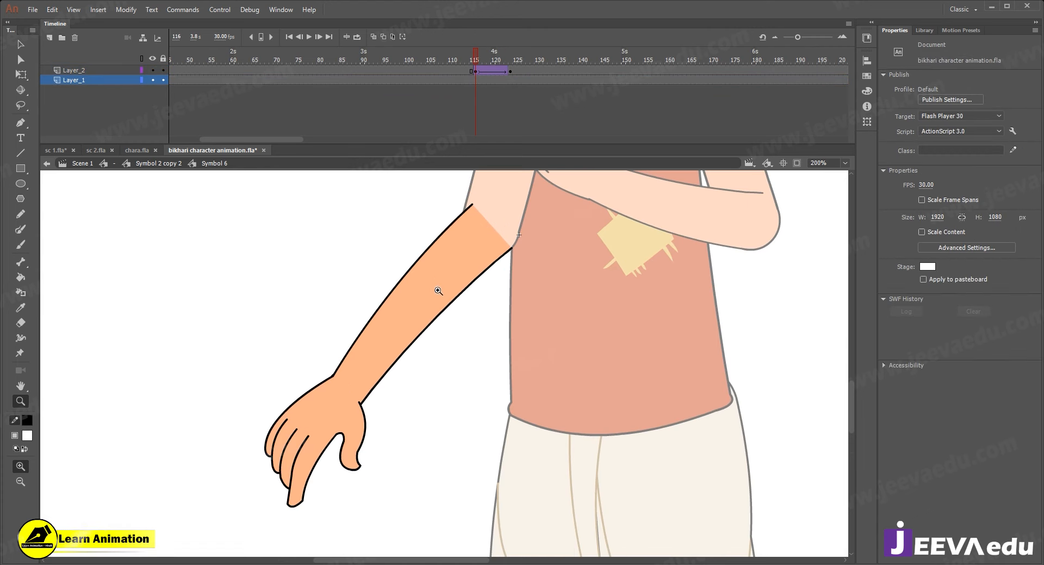
alt+click(452, 310)
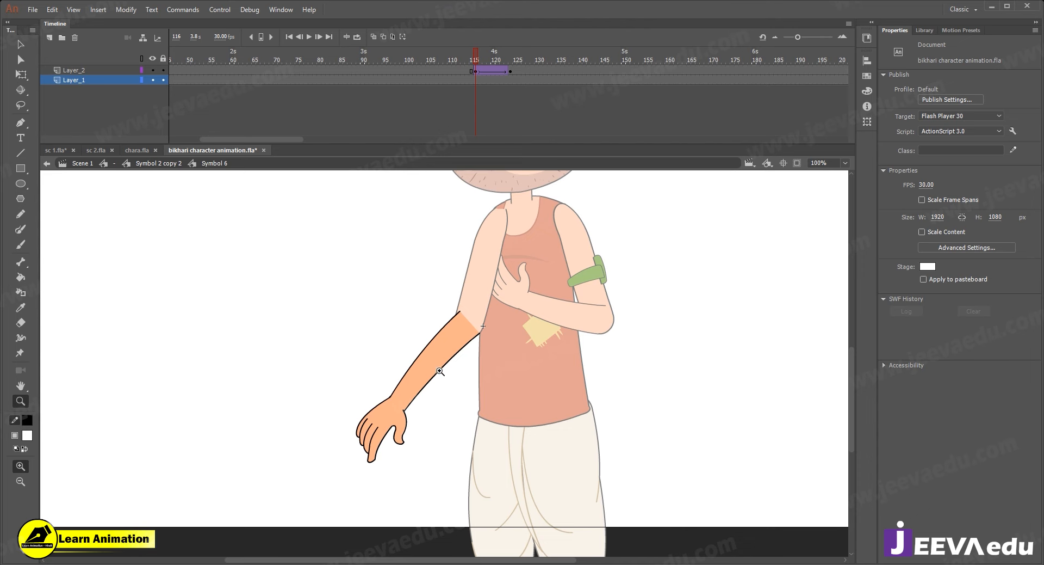
click(457, 385)
drag(451, 384, 447, 364)
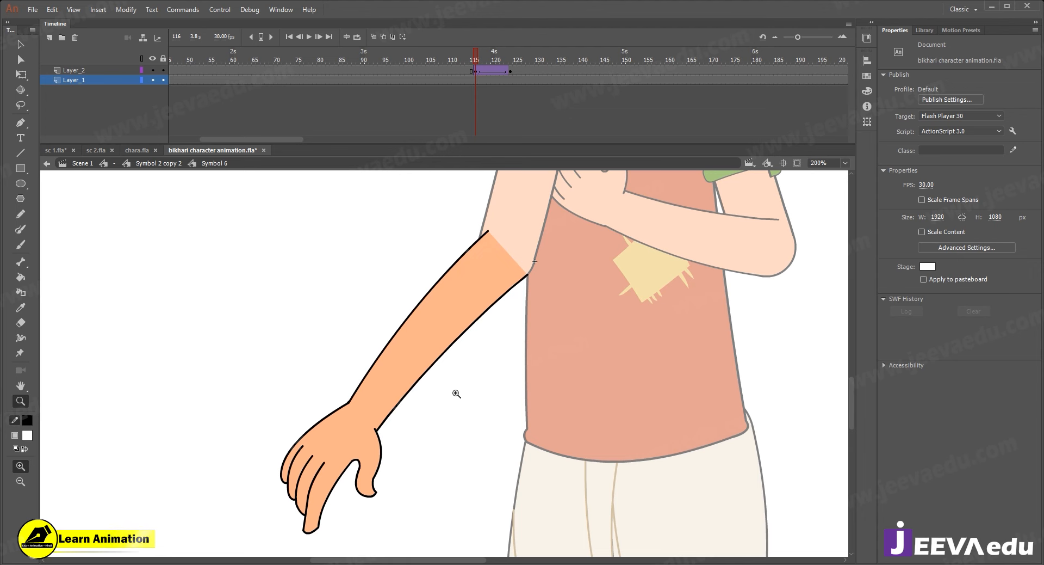
key(v)
click(441, 338)
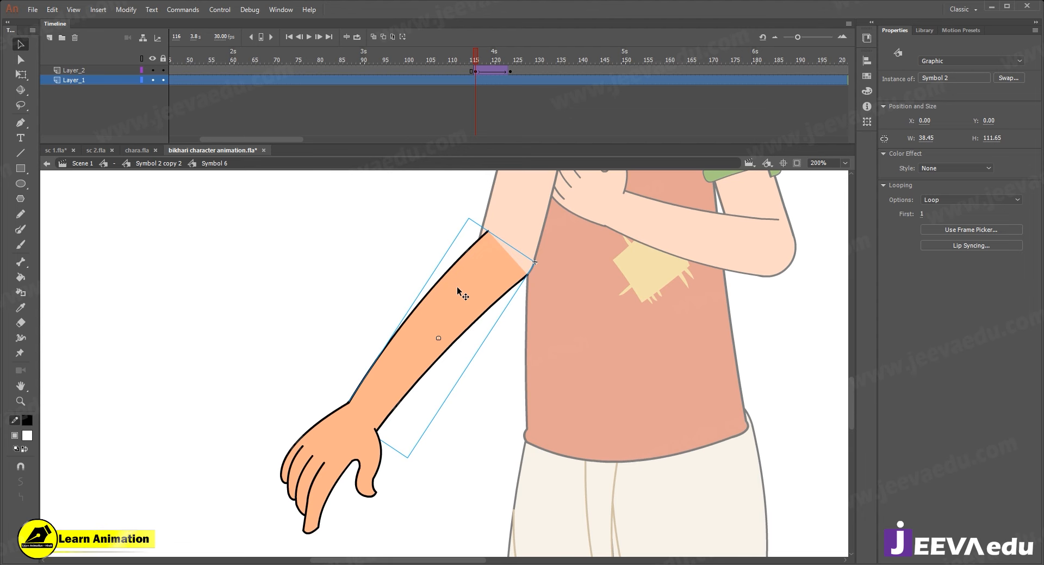
mouse_move(475, 57)
mouse_down()
mouse_move(455, 58)
mouse_move(483, 69)
mouse_up()
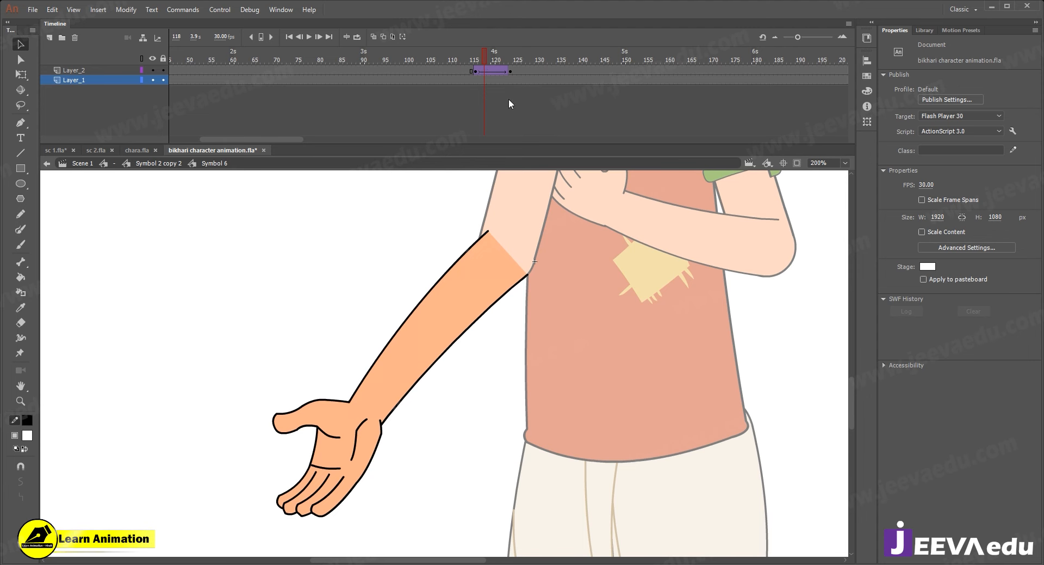
- Inside the forearm symbol, add a keyframe at frame 118 and switch the forearm there to drawing 2
click(511, 80)
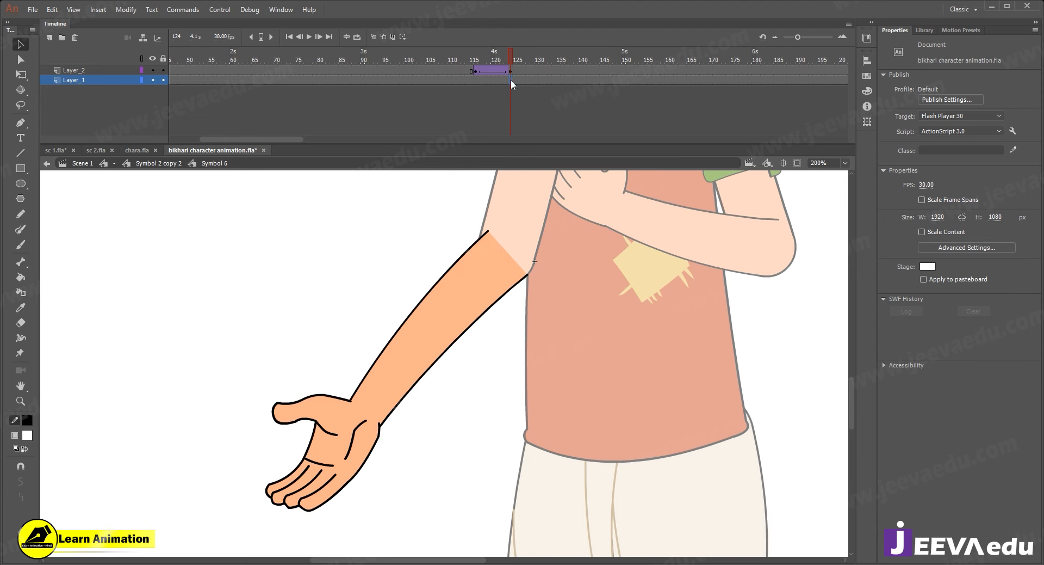
double_click(444, 317)
click(485, 69)
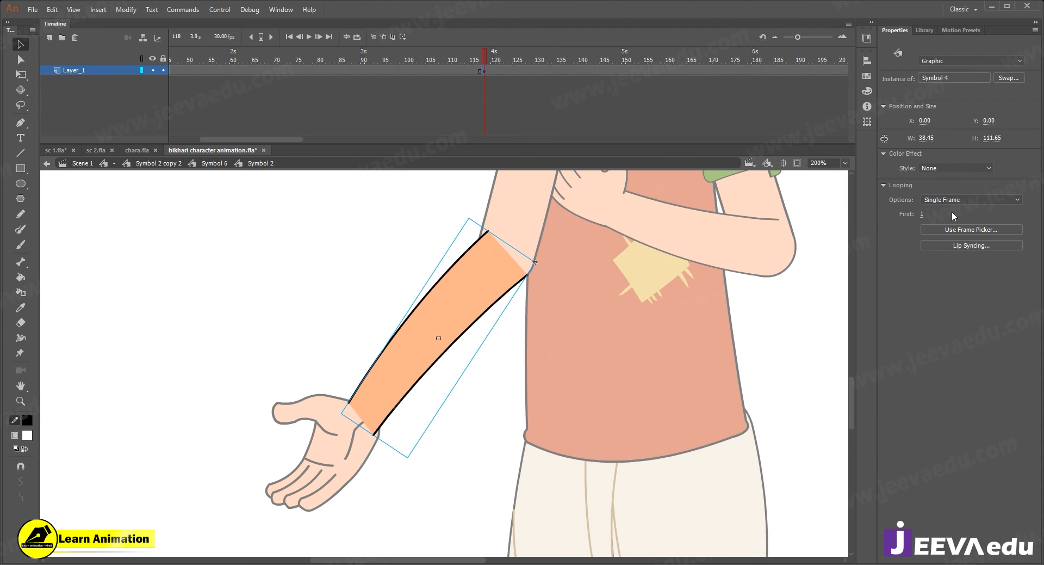
click(958, 230)
click(660, 271)
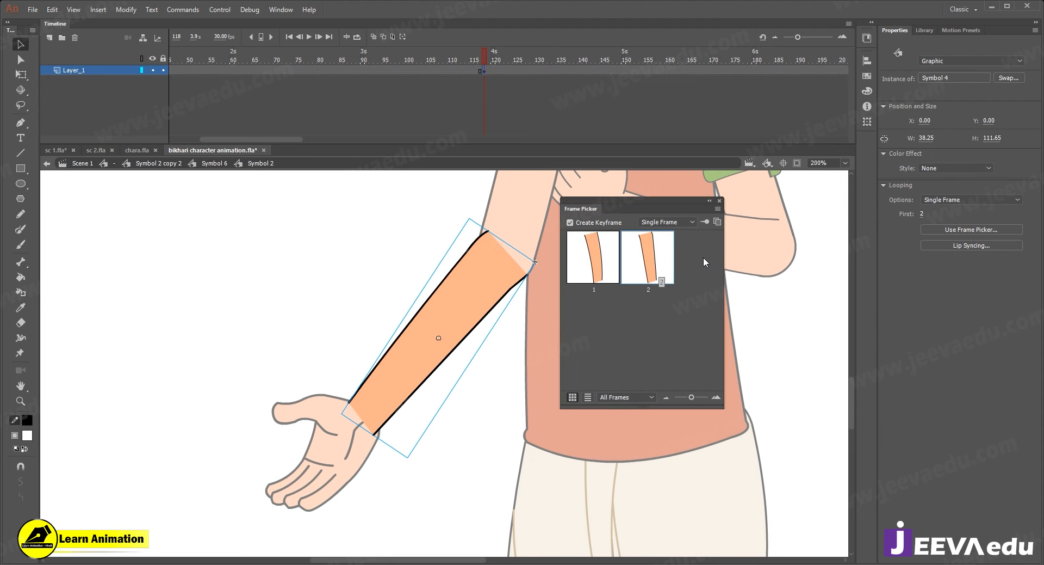
click(720, 201)
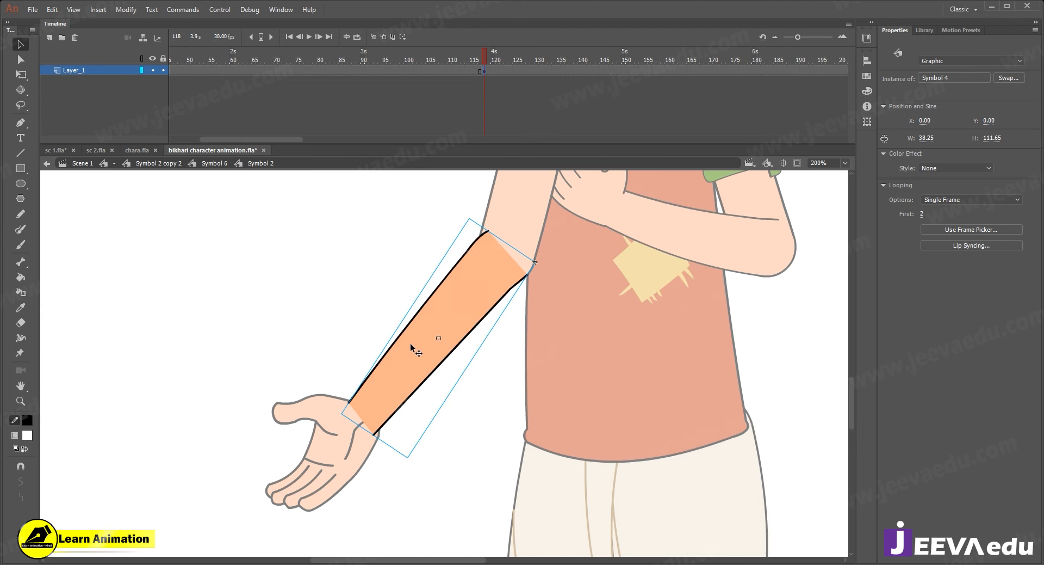
- Try to add a third forearm drawing at frame 3 of the nested symbol and reshape its two outlines
double_click(411, 344)
click(175, 70)
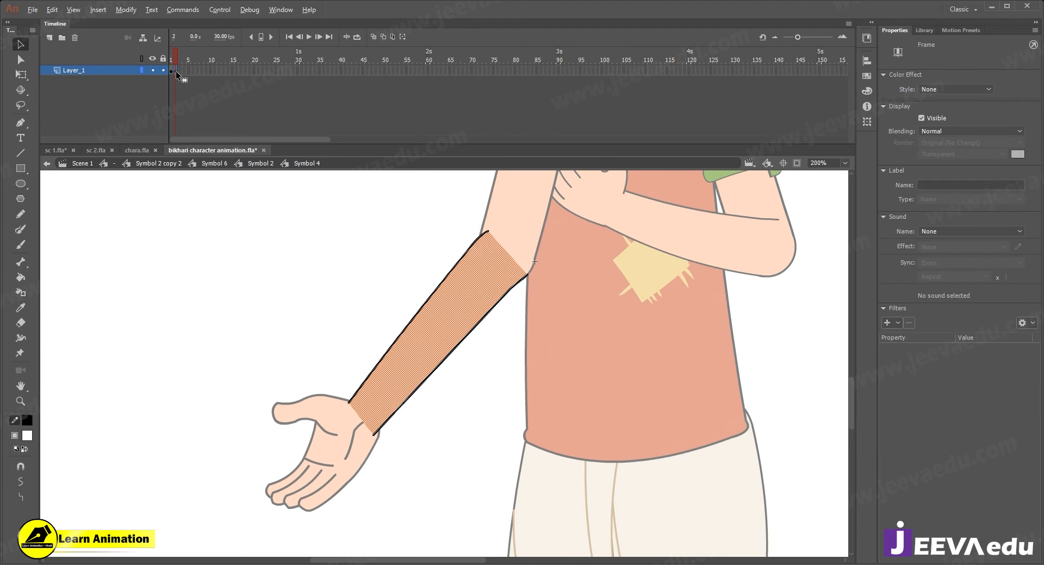
key(F6)
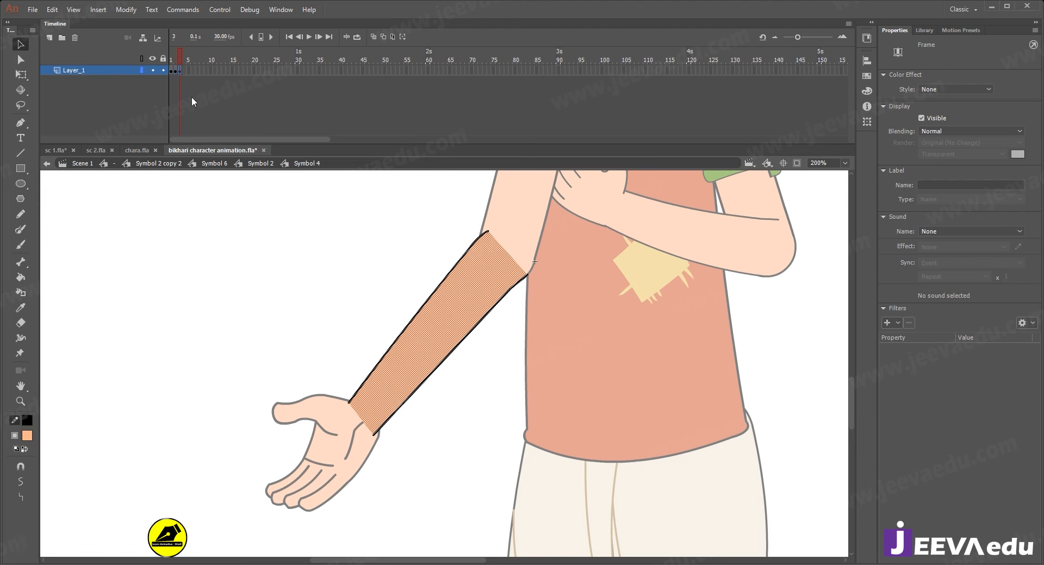
click(410, 329)
click(411, 317)
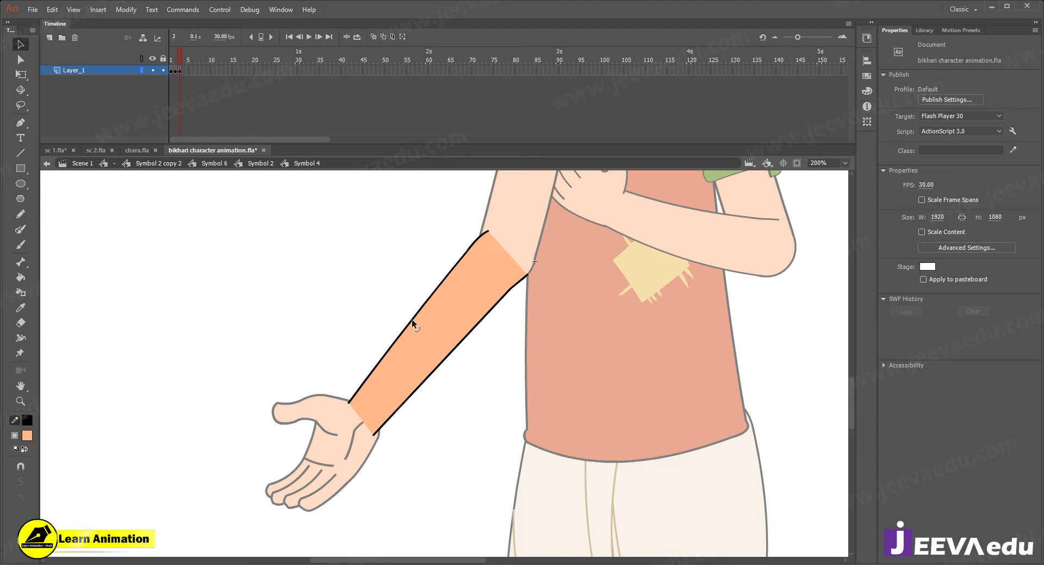
drag(412, 319, 418, 325)
drag(454, 359, 461, 361)
key(ctrl+z)
key(ctrl+z)
key(ctrl+z)
key(ctrl+z)
key(ctrl+z)
- Exit to the hand-and-forearm symbol and check the swapped forearm and open palm at frames 118 and 125
double_click(369, 299)
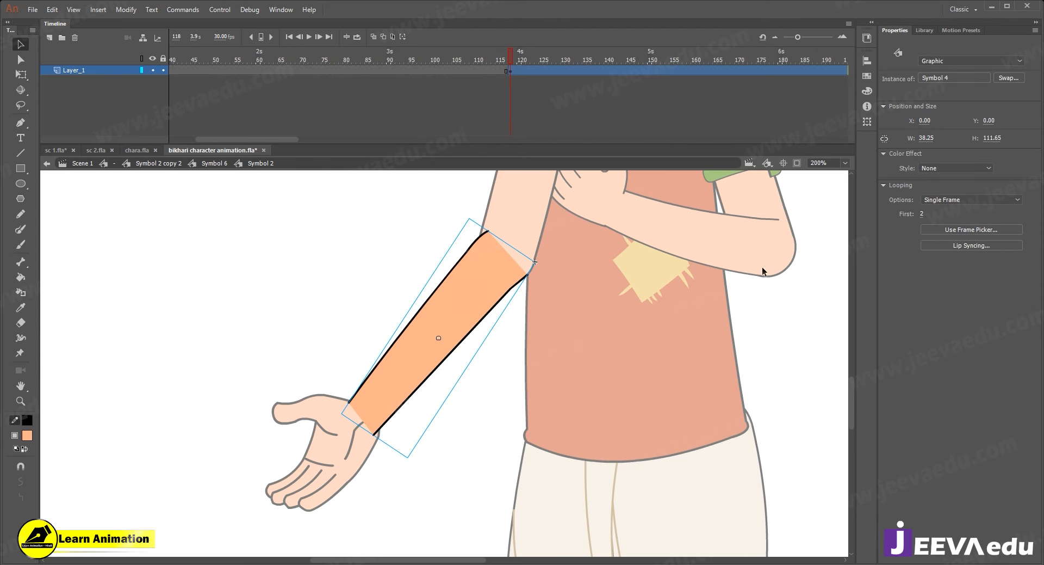
key(ctrl+minus)
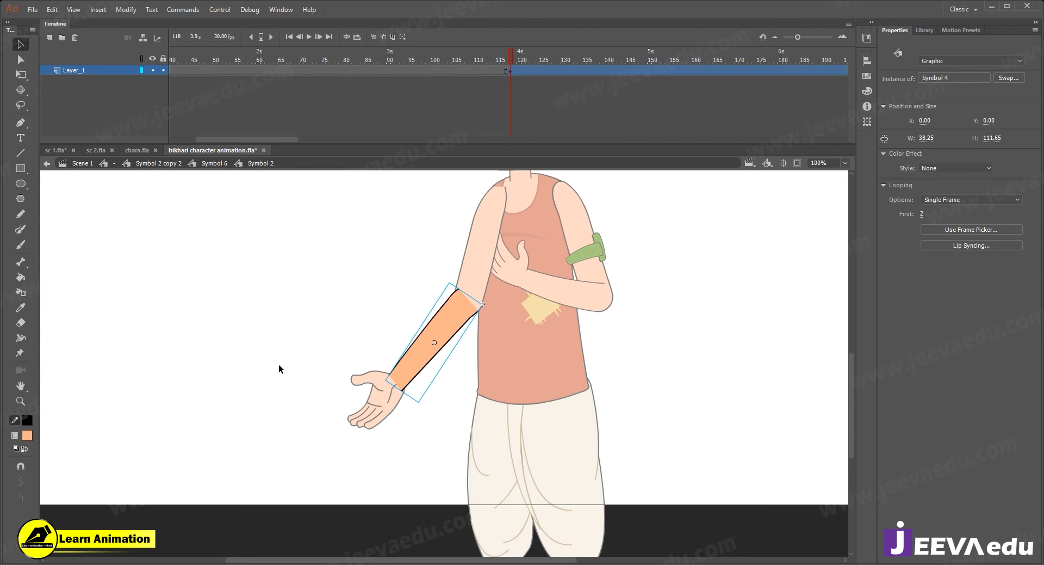
double_click(279, 369)
key(z)
alt+click(458, 362)
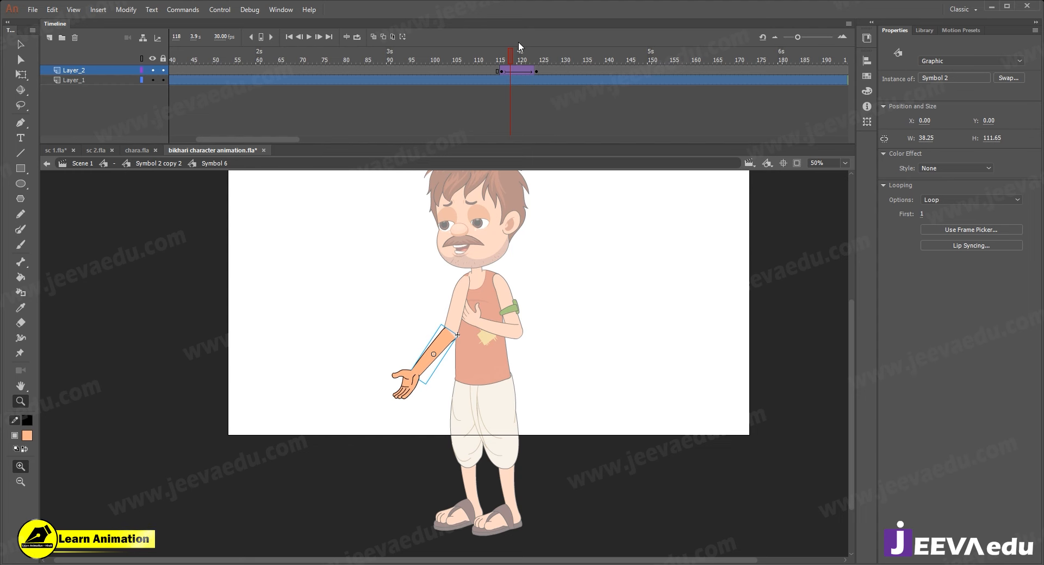
click(540, 68)
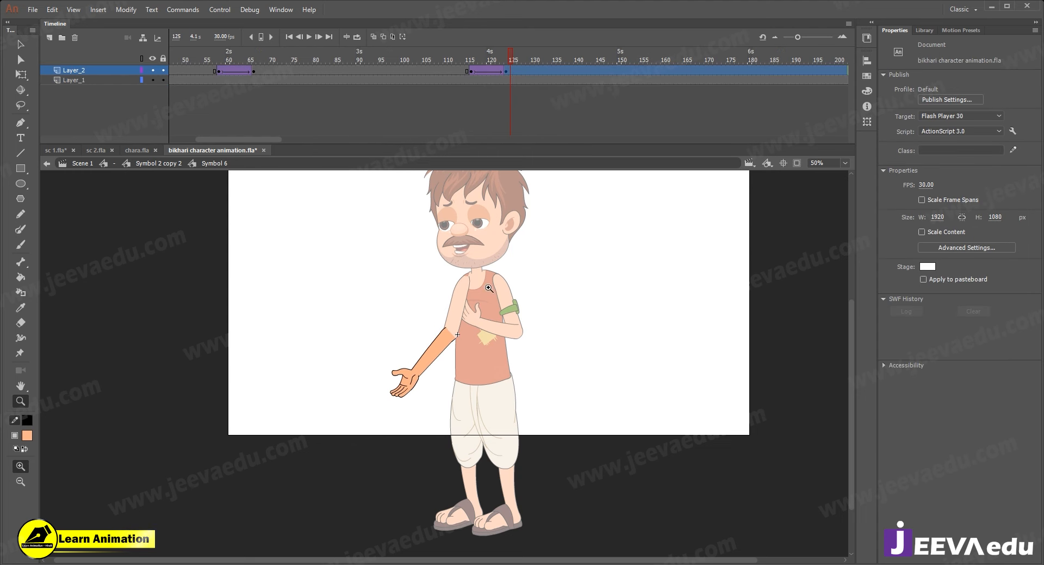
- Return to the level with all body-part layers and play the open-palm gesture from about frame 112
double_click(489, 288)
click(118, 167)
alt+click(447, 345)
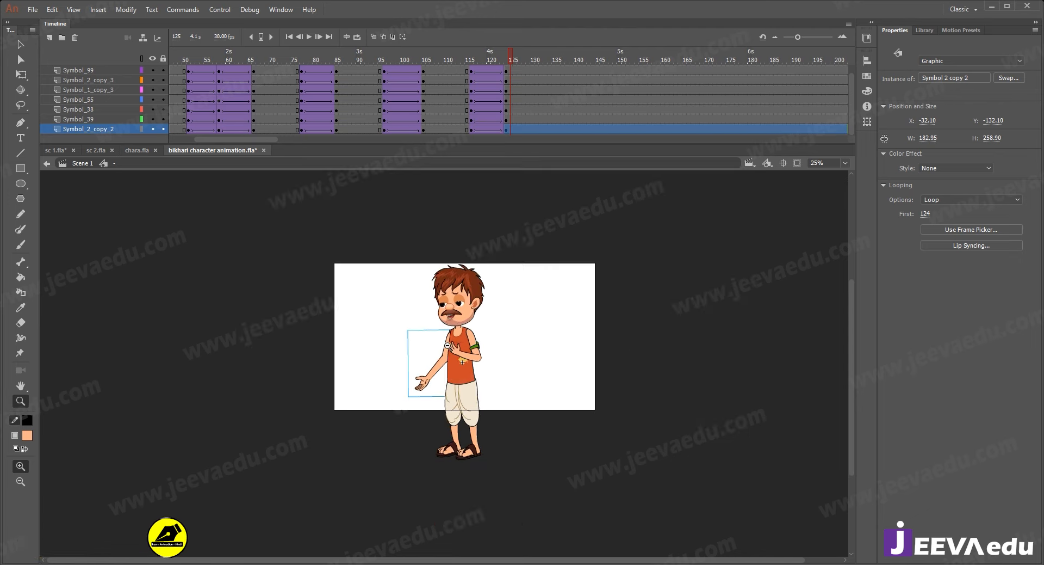
click(447, 345)
drag(471, 397, 472, 399)
click(456, 73)
key(Return)
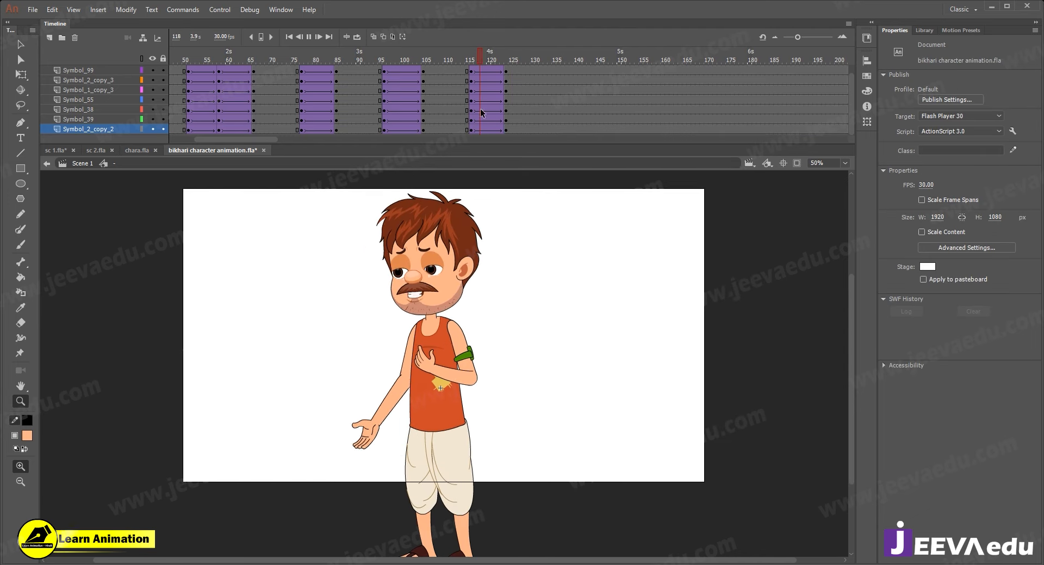
- Replay the gesture between about frames 96 and 134 against the voice waveform to find the timing of the next movement
drag(481, 63, 384, 75)
key(Return)
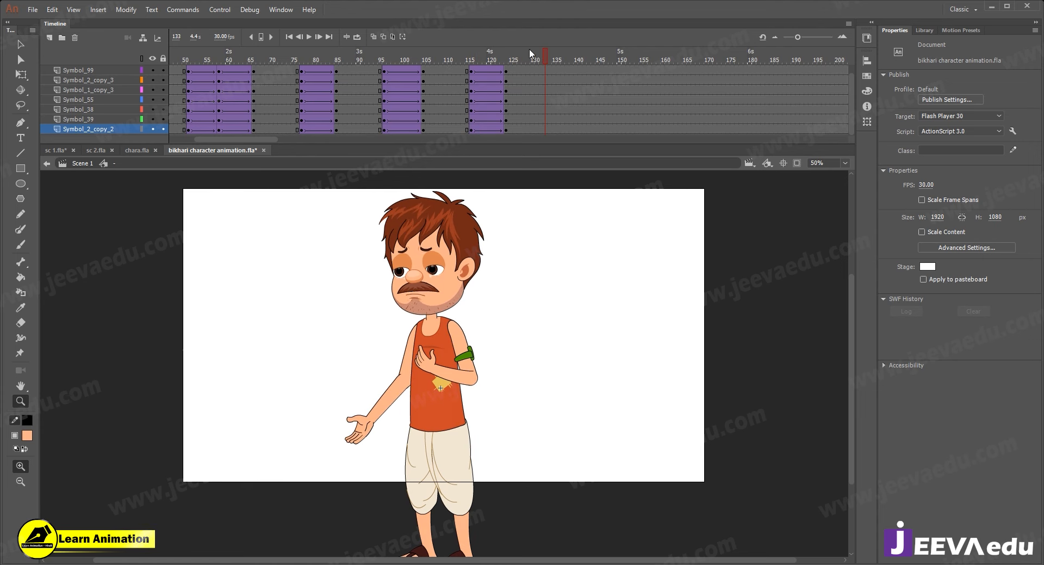
click(454, 69)
key(Return)
scroll(515, 96, up, 1)
drag(526, 57, 469, 63)
key(Return)
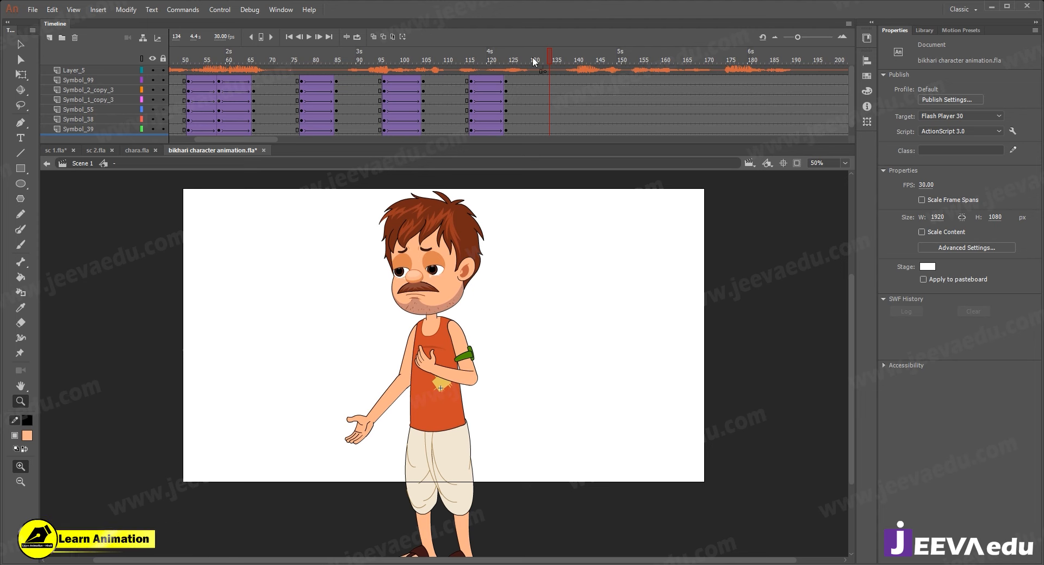
drag(488, 67, 446, 86)
key(Return)
- Insert keyframes on all body-part layers at frames 133 and 142 and create classic tweens between them
drag(546, 80, 547, 168)
scroll(550, 97, up, 1)
key(F6)
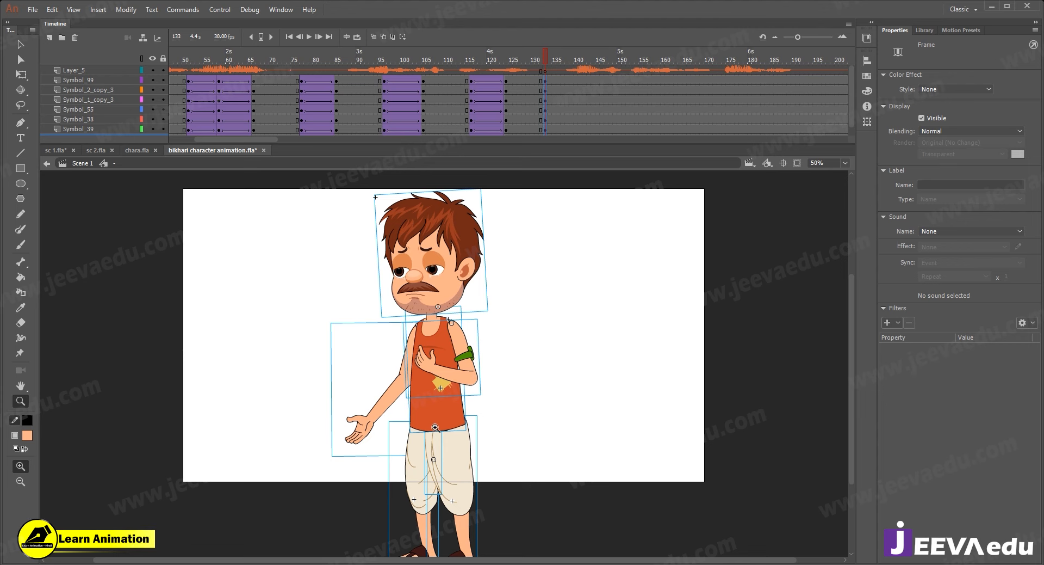
mouse_move(582, 79)
mouse_down()
mouse_move(587, 139)
mouse_move(565, 109)
mouse_move(561, 42)
mouse_move(563, 84)
mouse_up()
right_click(563, 83)
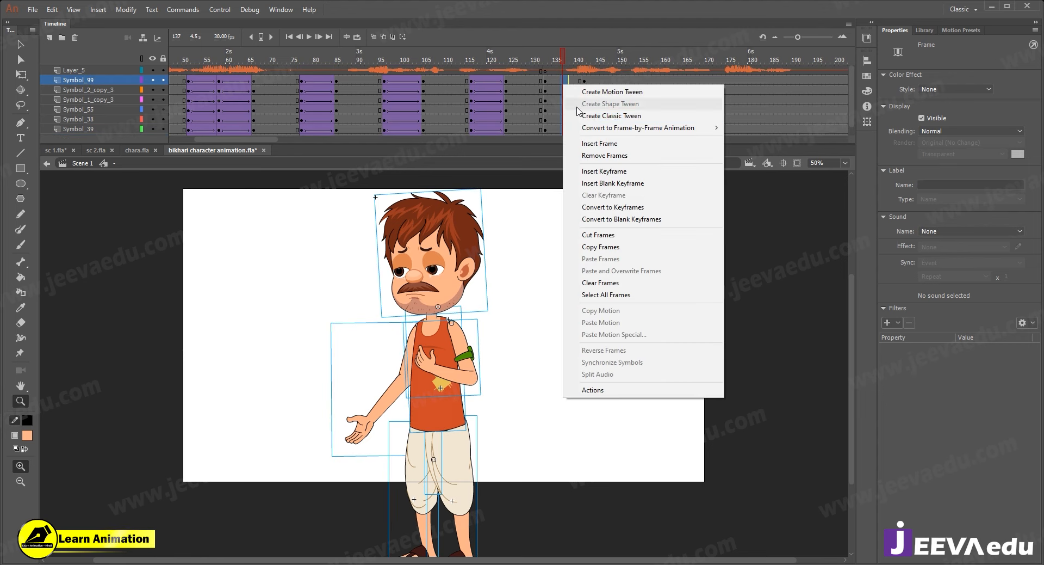
click(586, 111)
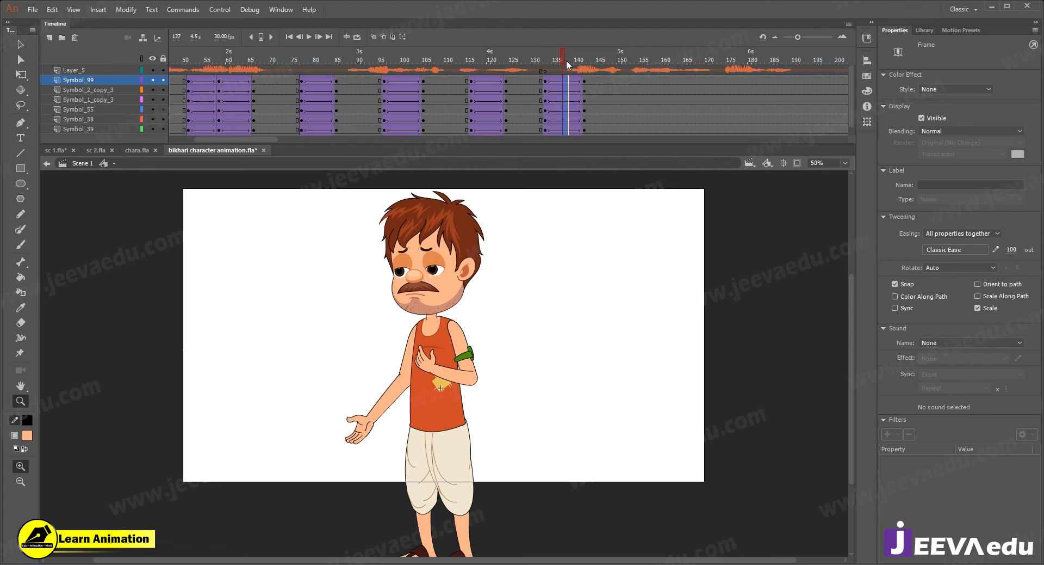
- Play the animation with the voice from about frame 96 and again from about frame 54 to review the gestures
click(412, 73)
key(Return)
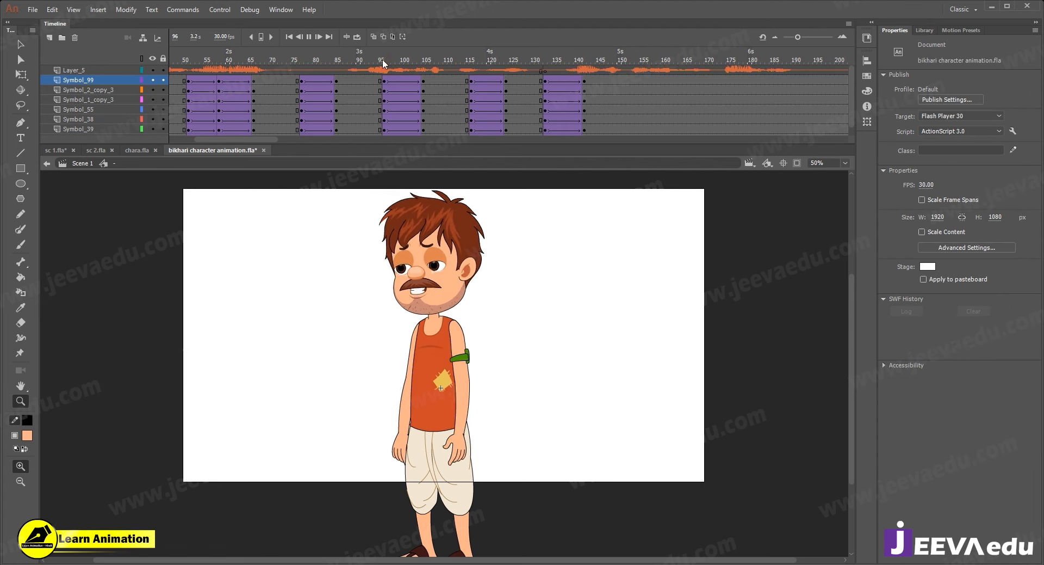
key(Return)
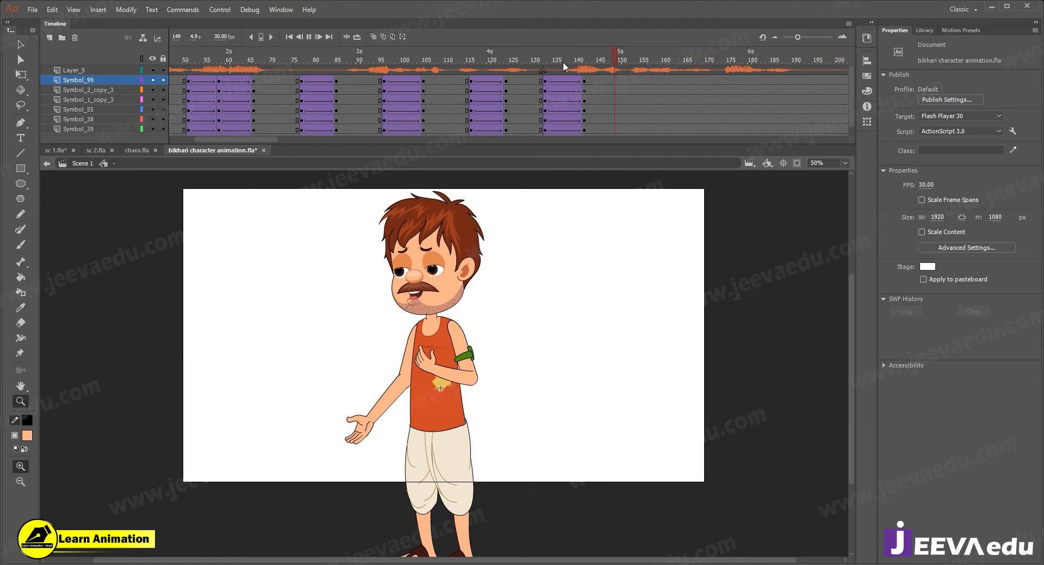
drag(496, 63, 202, 74)
key(Return)
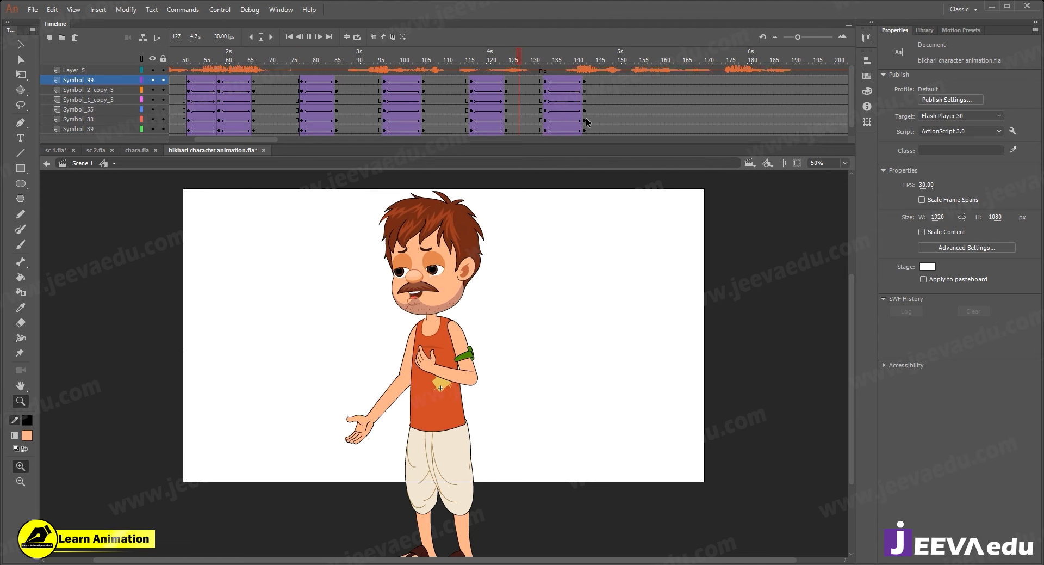
- At frame 142, rotate the head, torso and both arms together slightly clockwise about the waist
drag(624, 61, 545, 75)
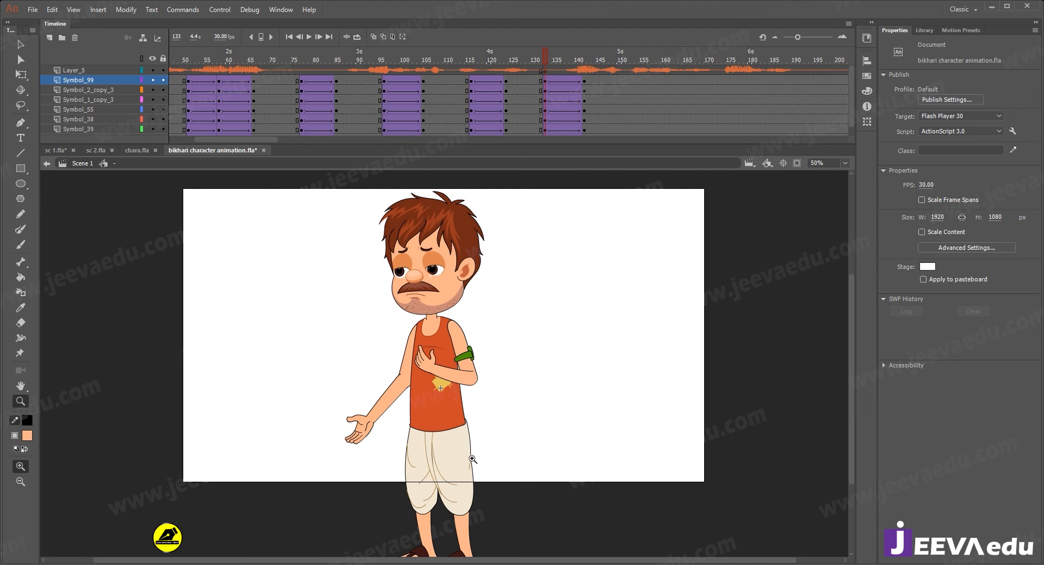
click(585, 80)
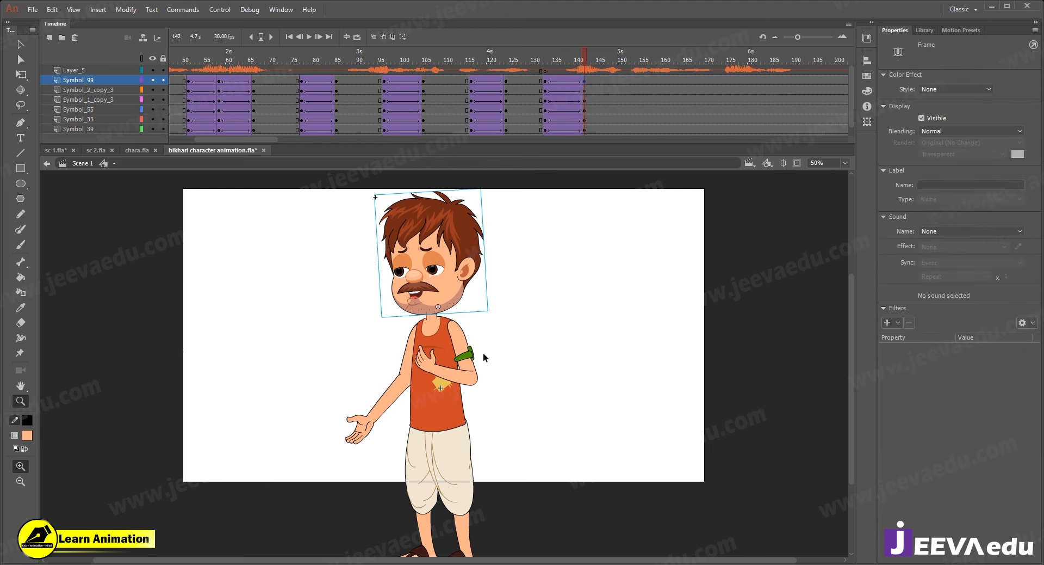
key(ctrl+minus)
drag(389, 272, 502, 377)
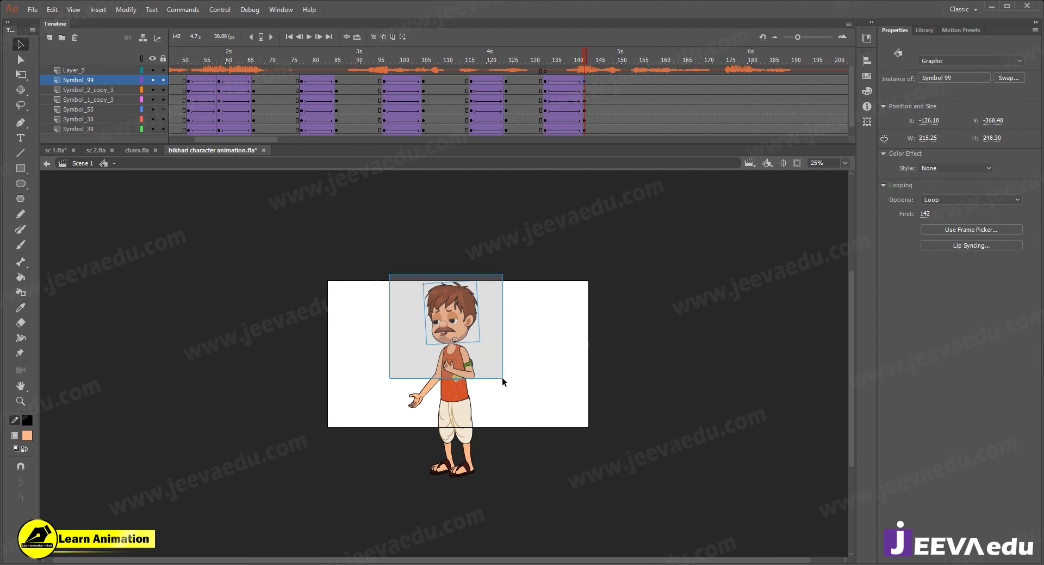
key(ctrl+equal)
key(q)
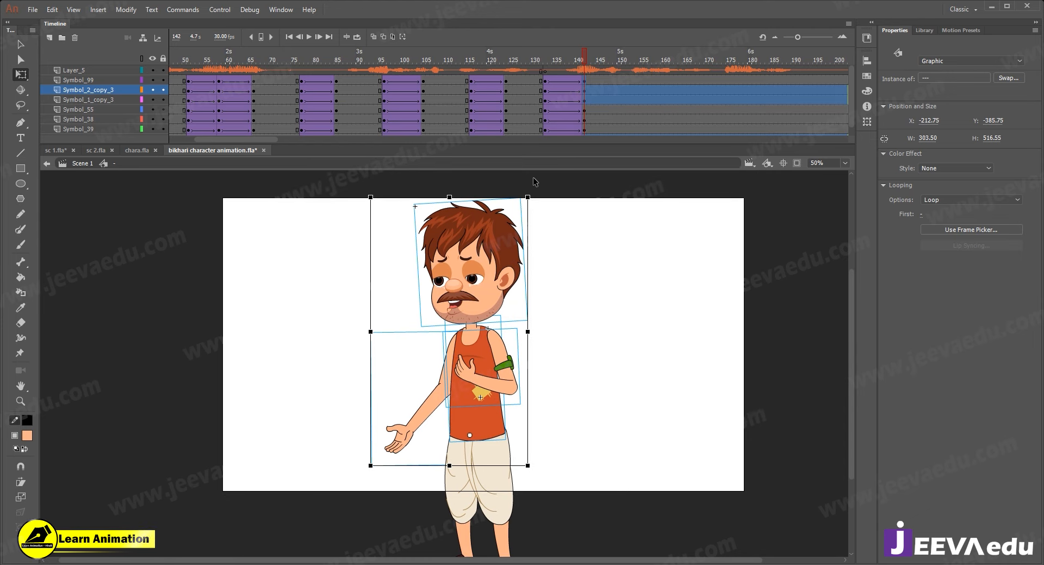
drag(537, 195, 542, 189)
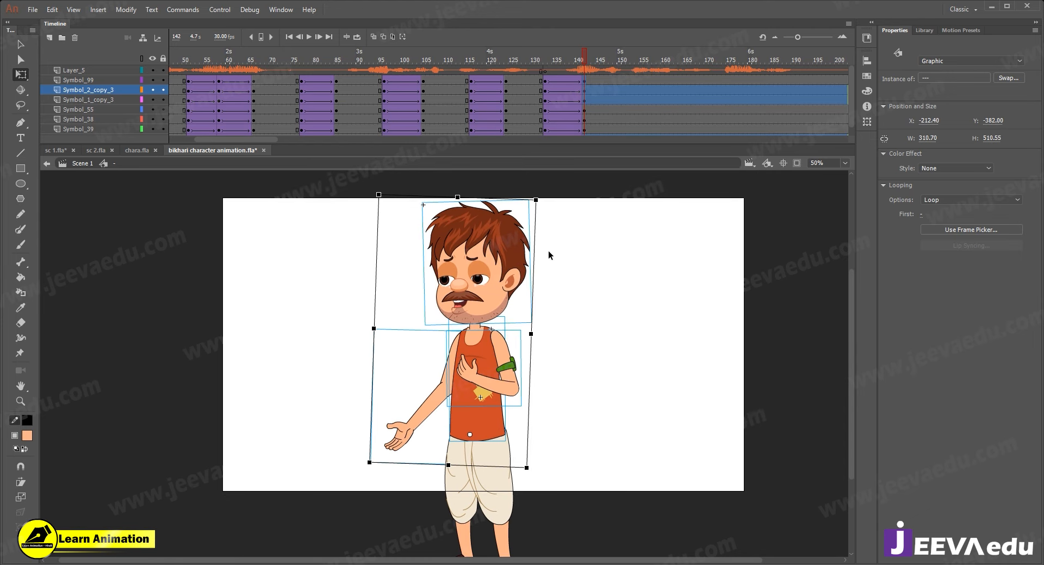
- At frame 142, tilt the head a little further clockwise, swing the bent arm clockwise about the shoulder, and compare with frame 133
click(548, 251)
click(532, 200)
drag(540, 201, 548, 211)
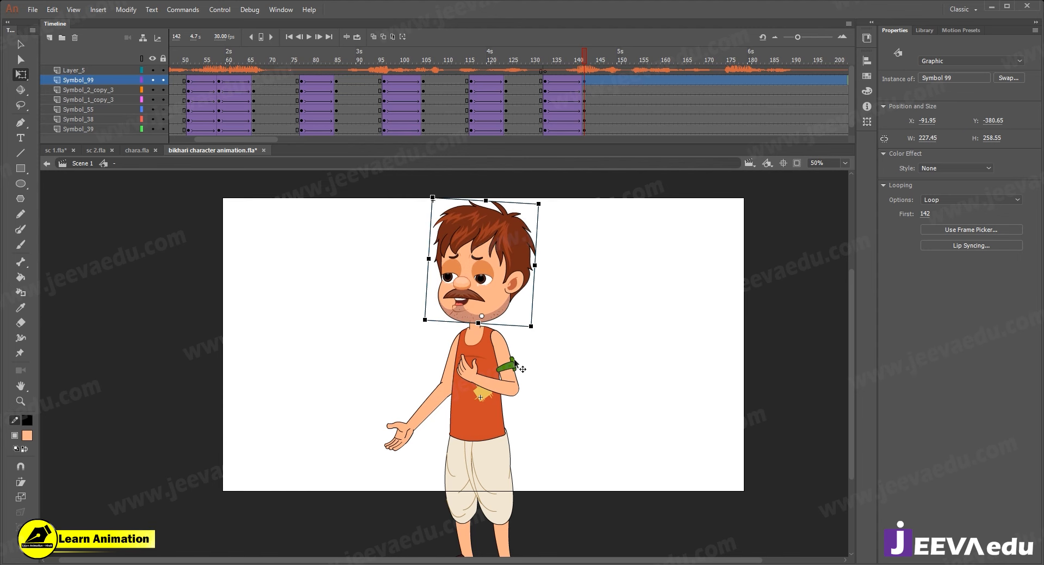
click(510, 397)
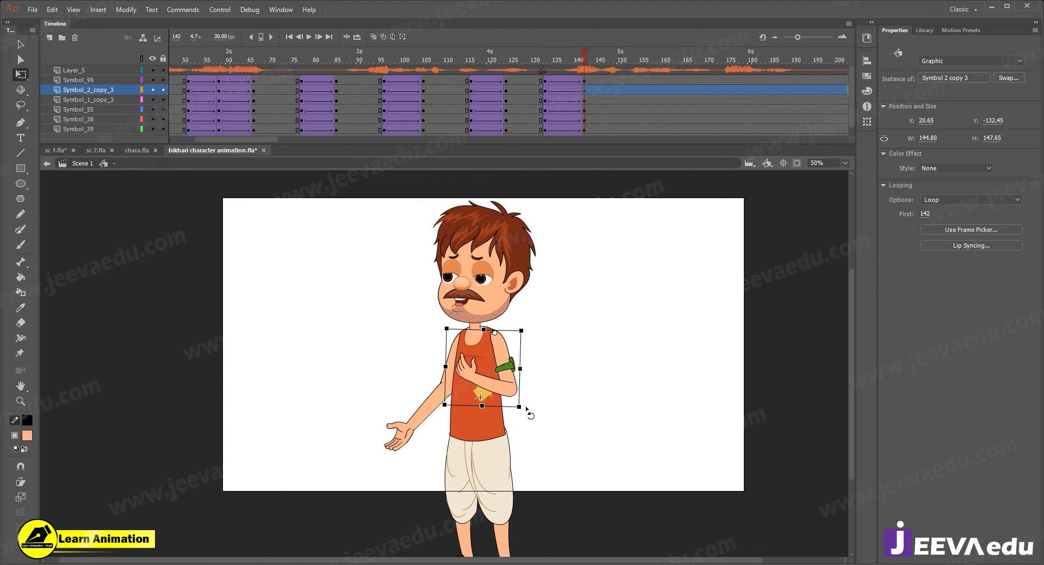
drag(526, 408, 516, 431)
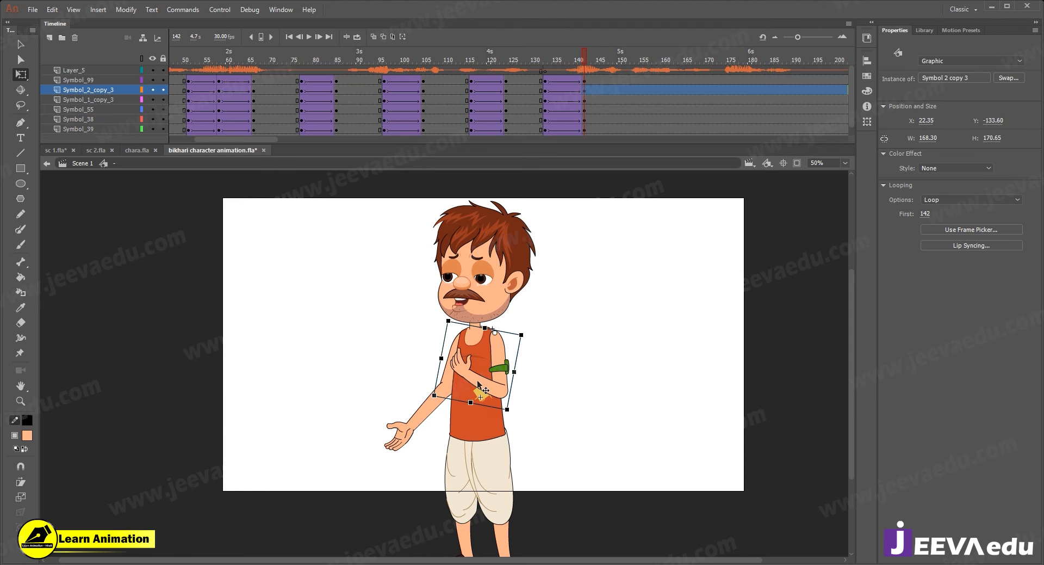
click(547, 79)
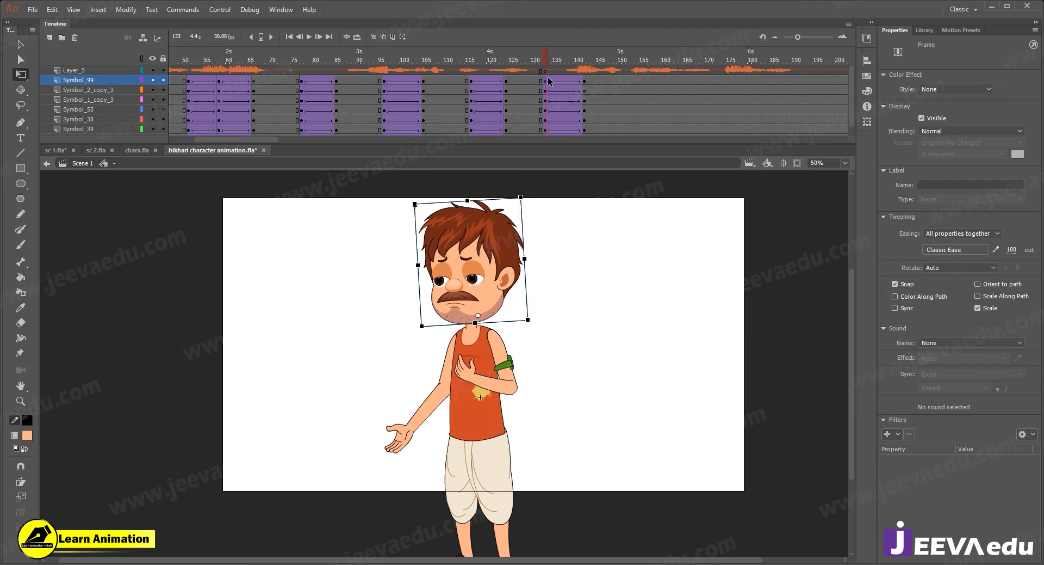
click(584, 83)
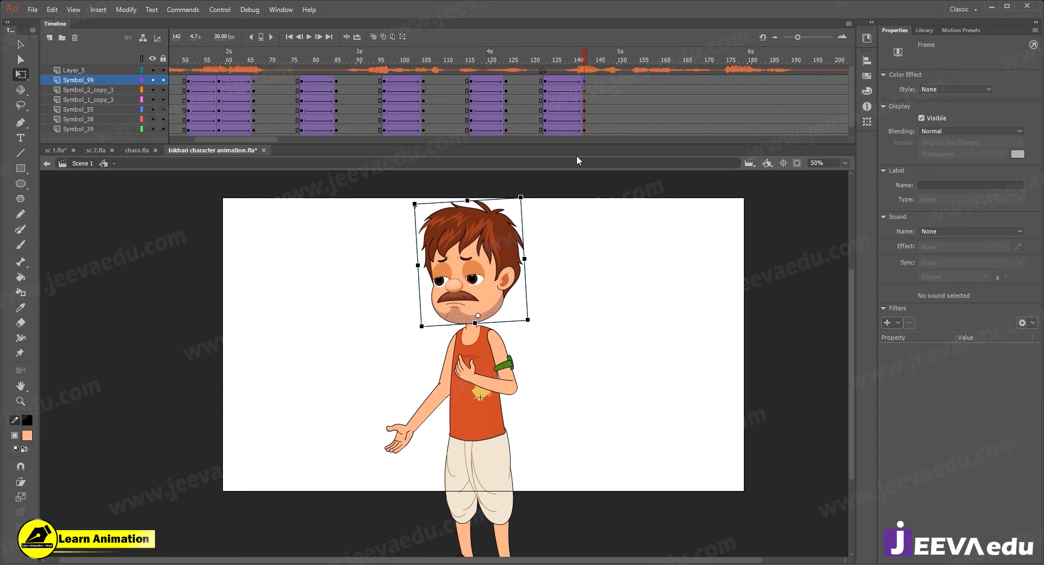
- Inside the bent arm's symbol, insert forearm keyframes at frames 133 and 142 with a classic tween between them
click(496, 388)
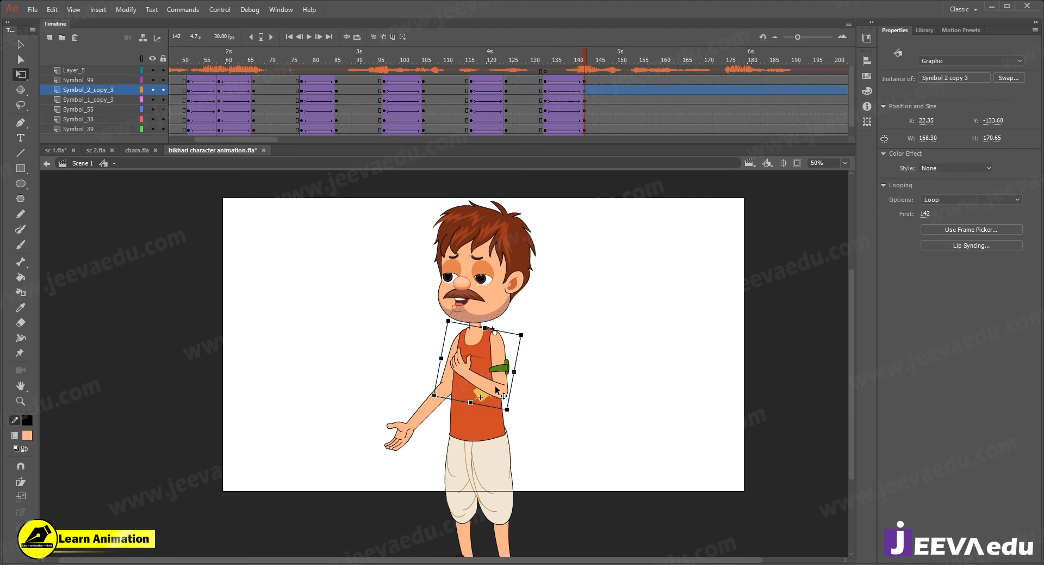
double_click(495, 385)
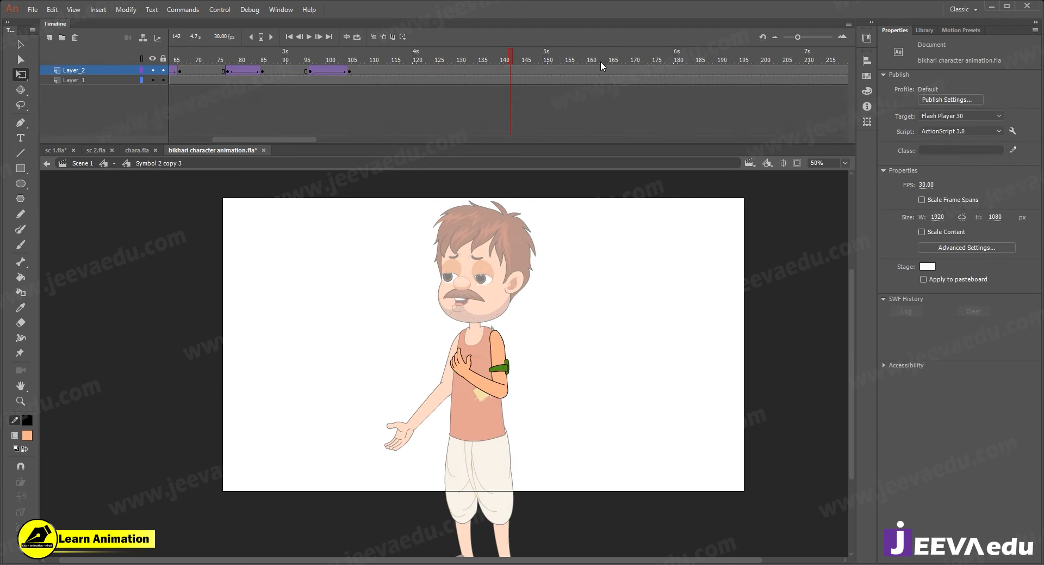
click(510, 71)
key(F6)
click(473, 71)
key(F6)
right_click(485, 70)
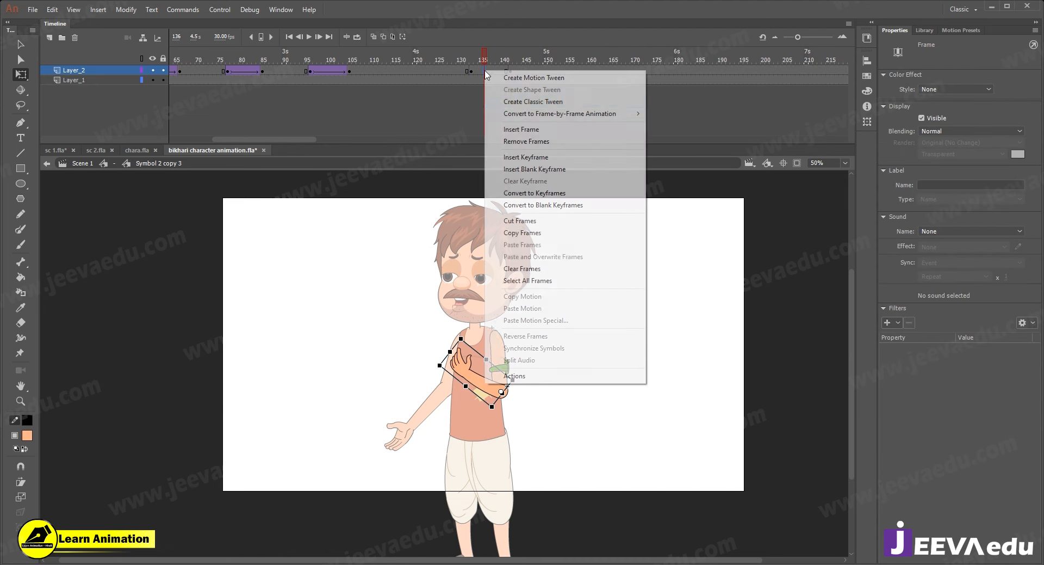
click(521, 100)
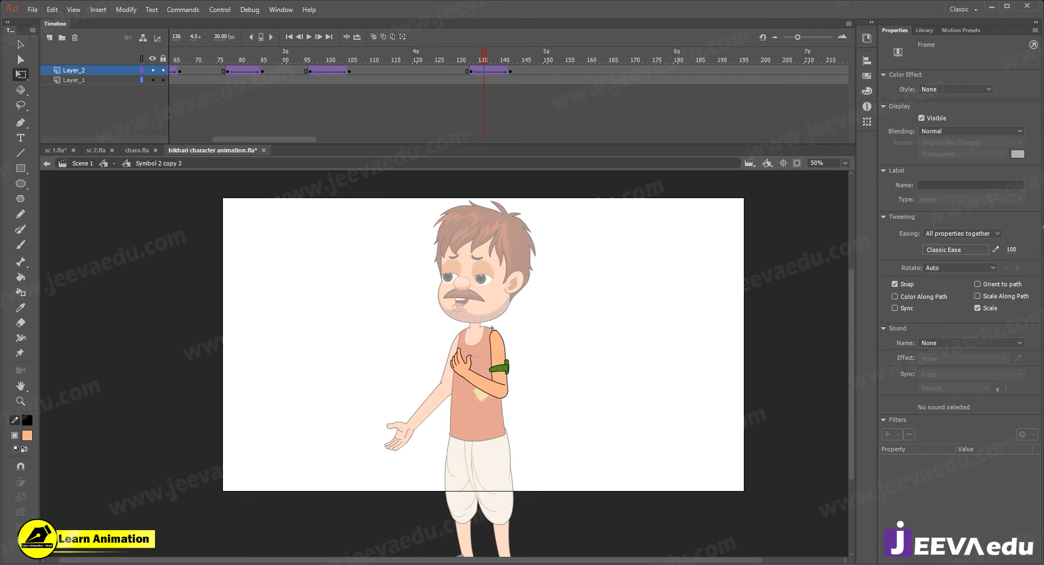
- Copy the hanging forearm pose from frame 95 into the forearm layer's keyframe at frame 142
click(510, 71)
key(F6)
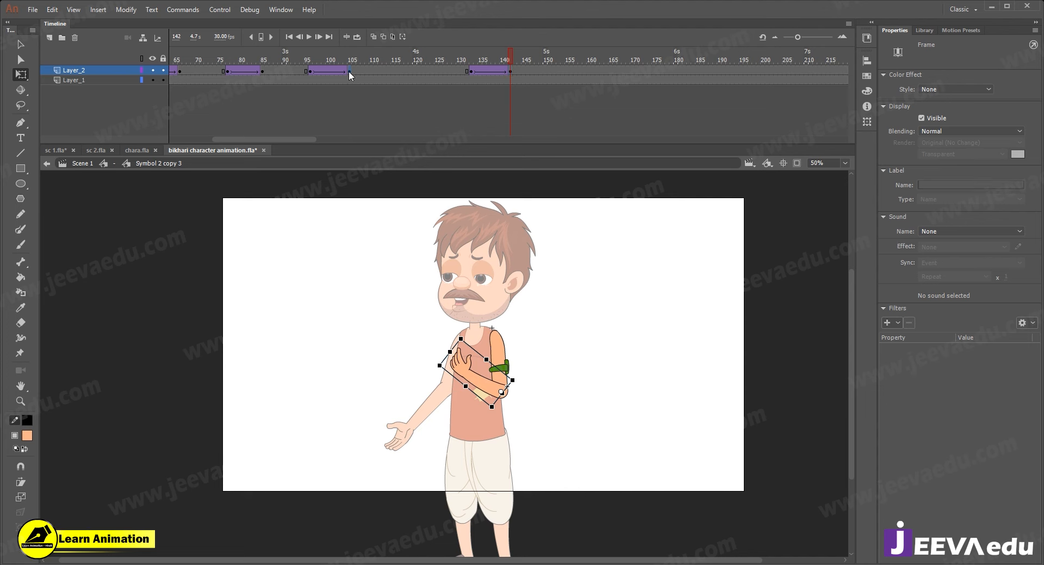
click(308, 71)
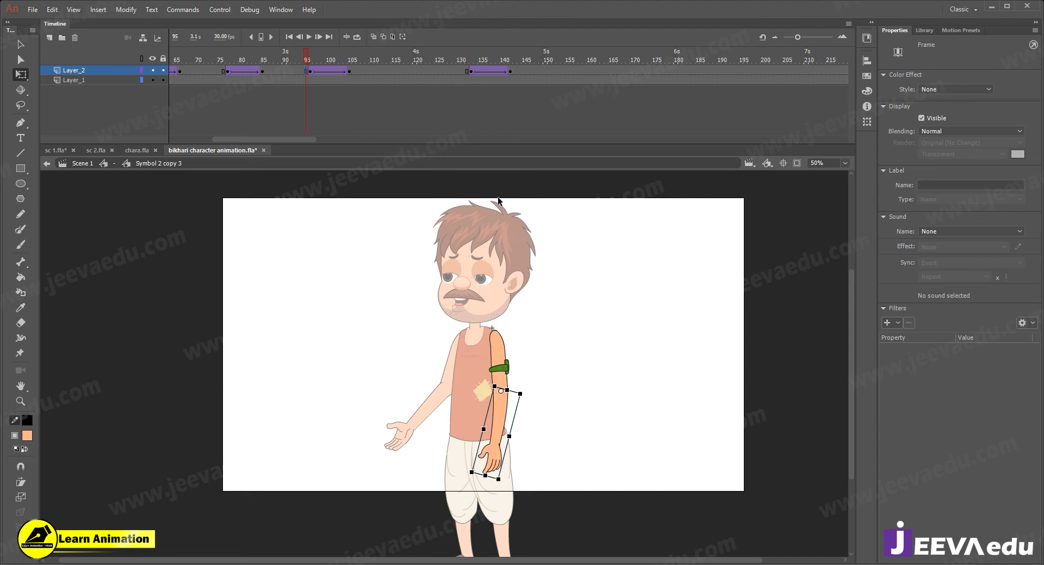
key(z)
click(508, 426)
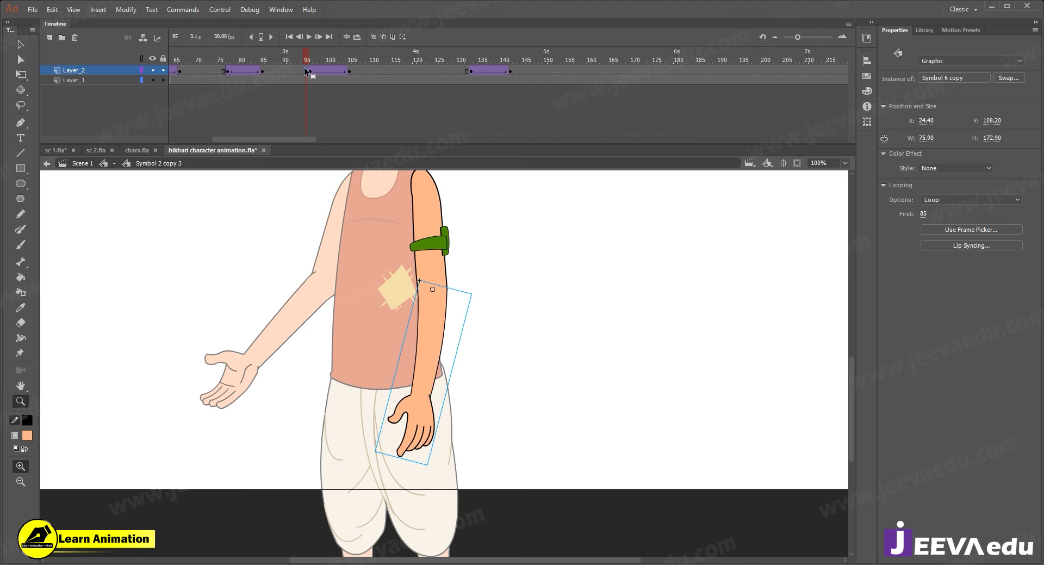
click(306, 71)
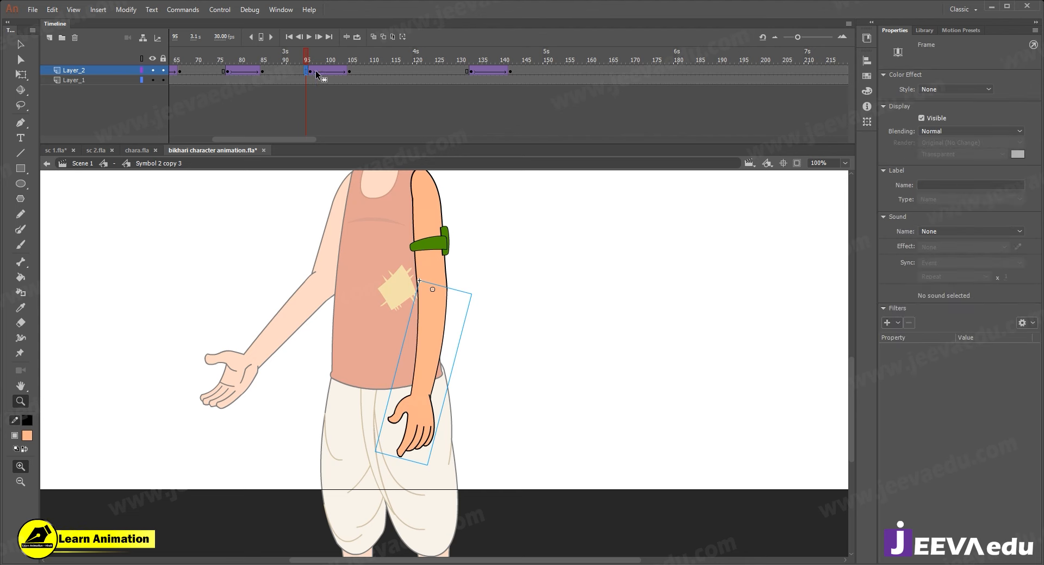
click(514, 63)
drag(515, 65, 471, 68)
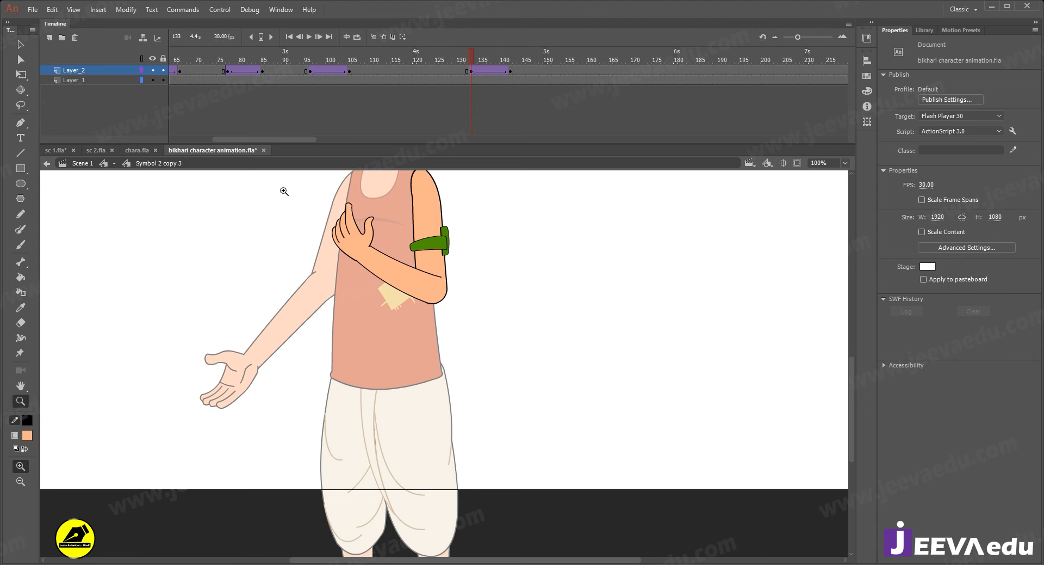
click(513, 69)
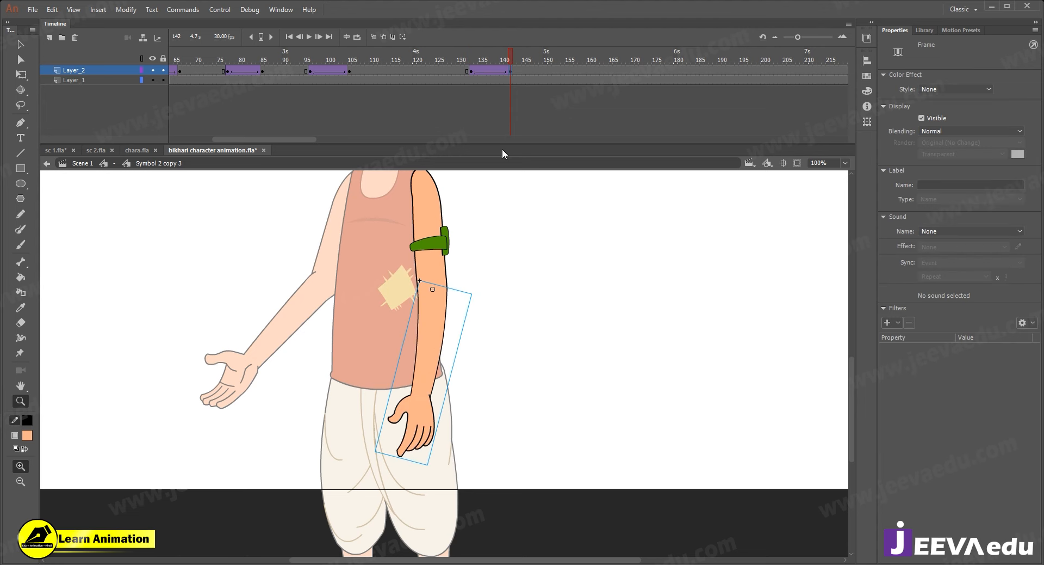
- Set the forearm's first loop frame to 142 at frame 142 and preview the arm lowering
key(v)
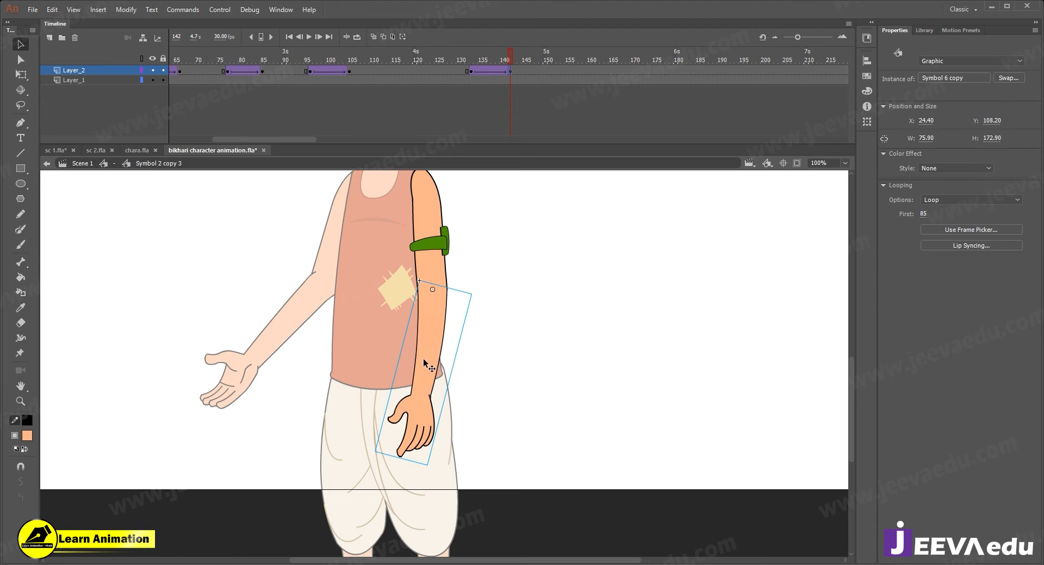
click(924, 214)
text(142)
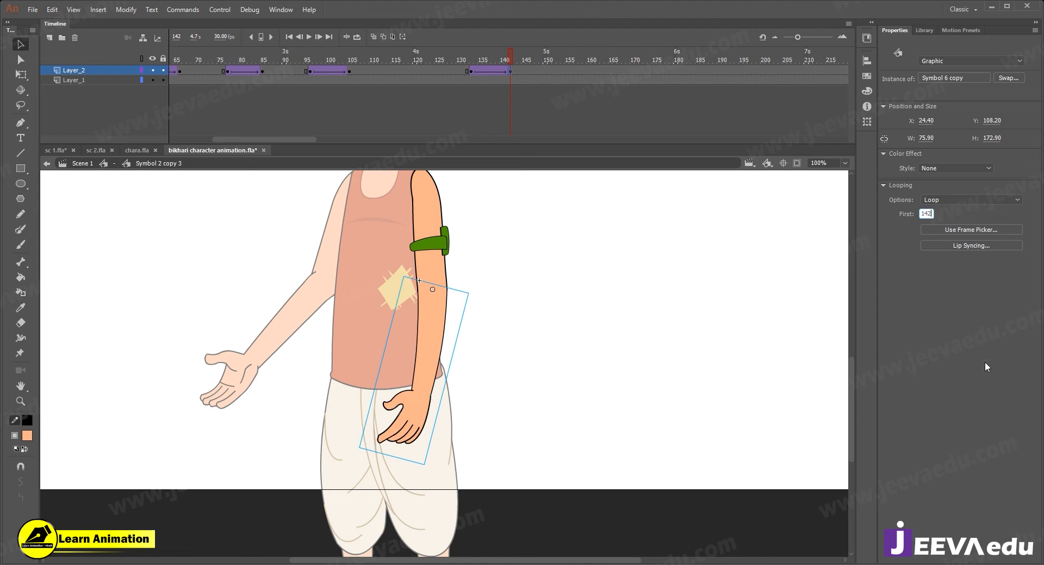
key(Return)
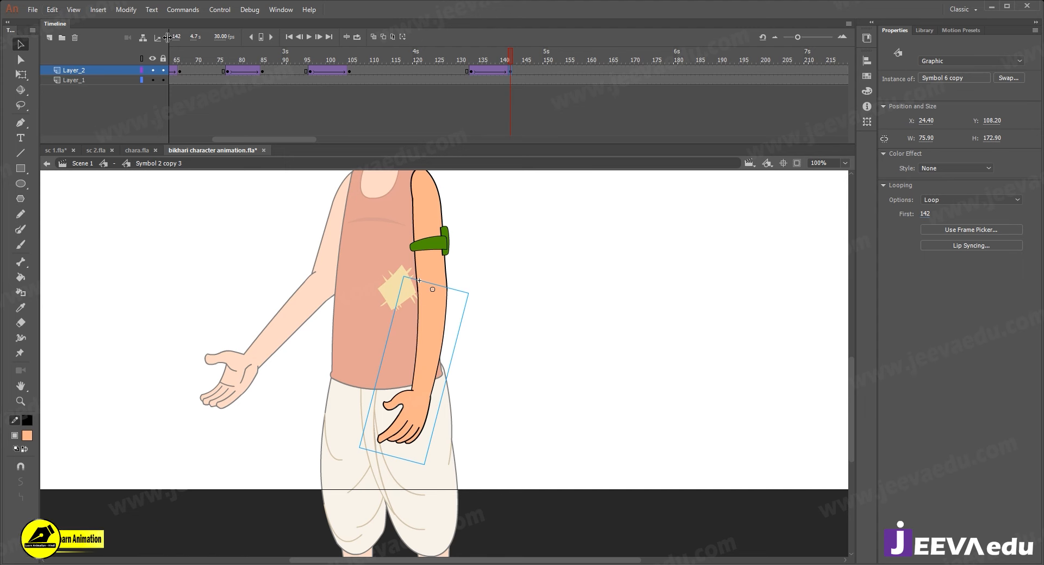
key(Return)
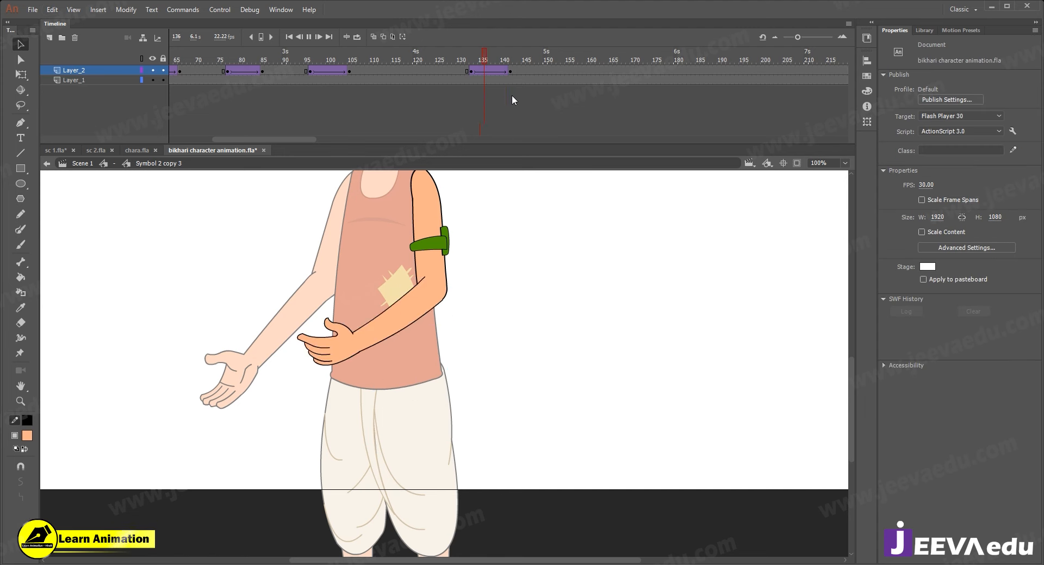
click(500, 75)
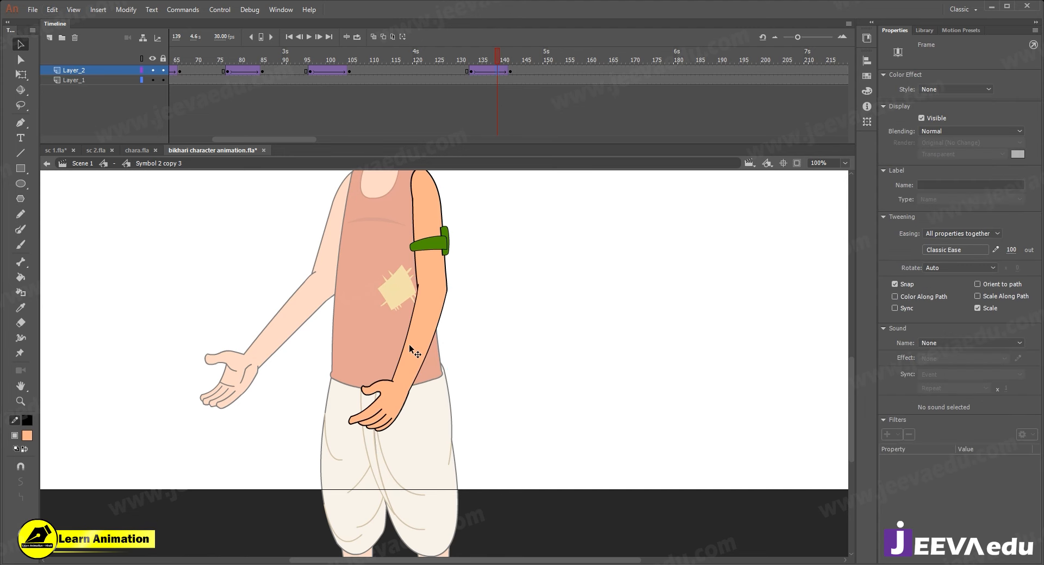
- Examine the lowered forearm and hand pose around frames 142 to 144 against the whole figure
click(511, 71)
click(421, 403)
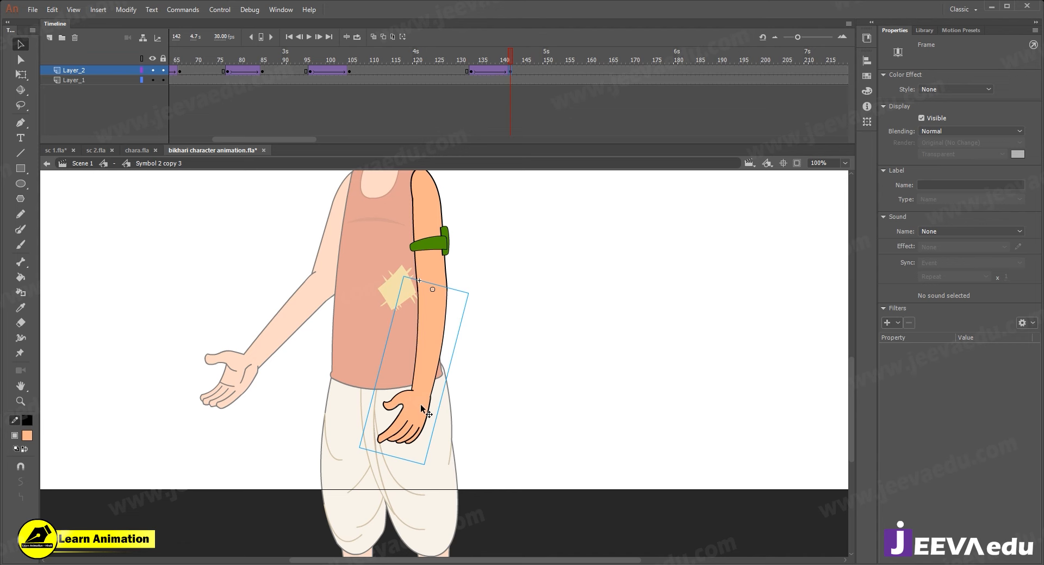
key(q)
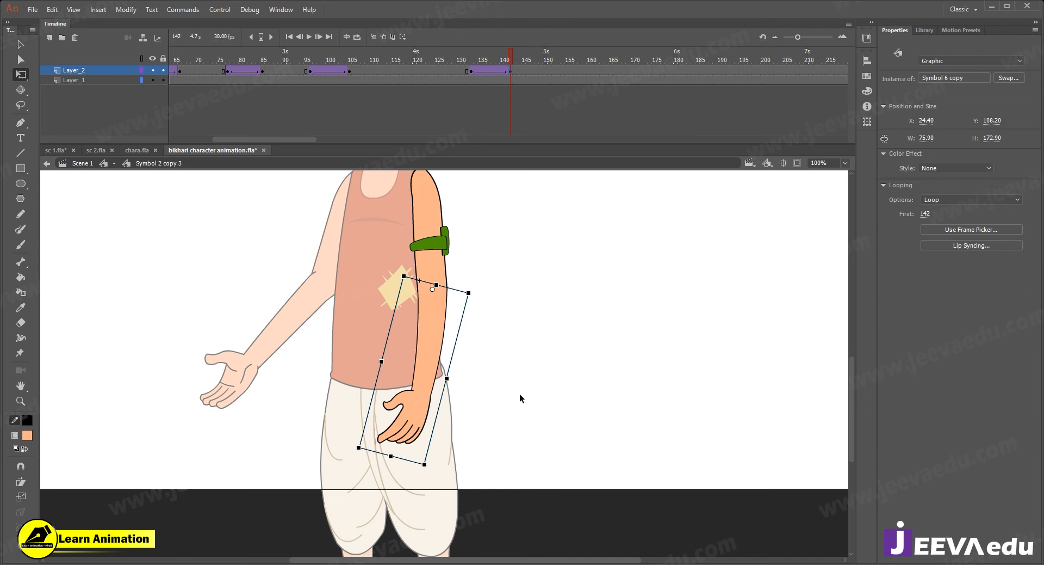
drag(505, 54, 520, 77)
click(507, 325)
key(z)
alt+click(476, 335)
key(v)
key(z)
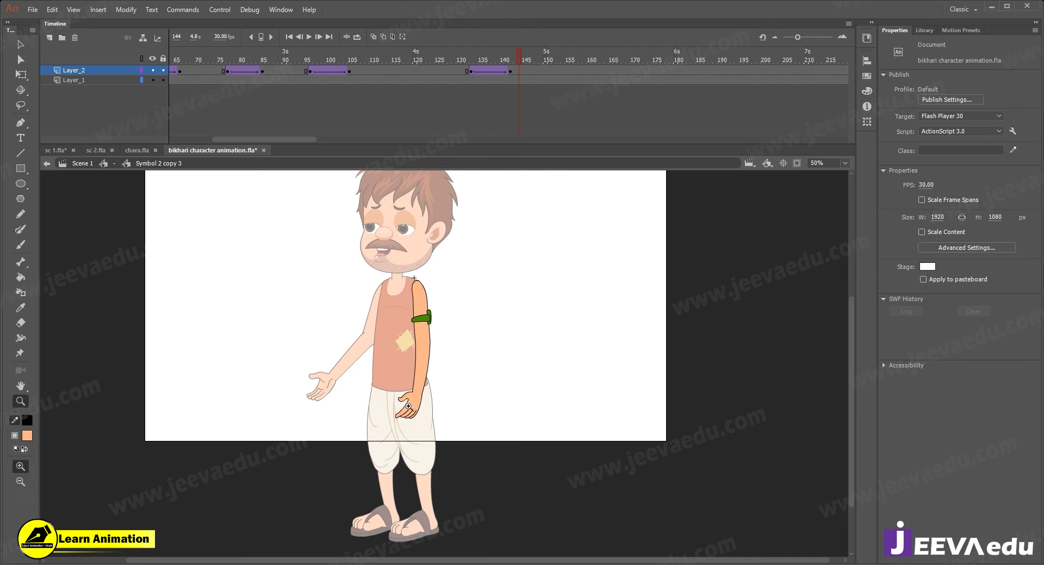
click(408, 406)
key(v)
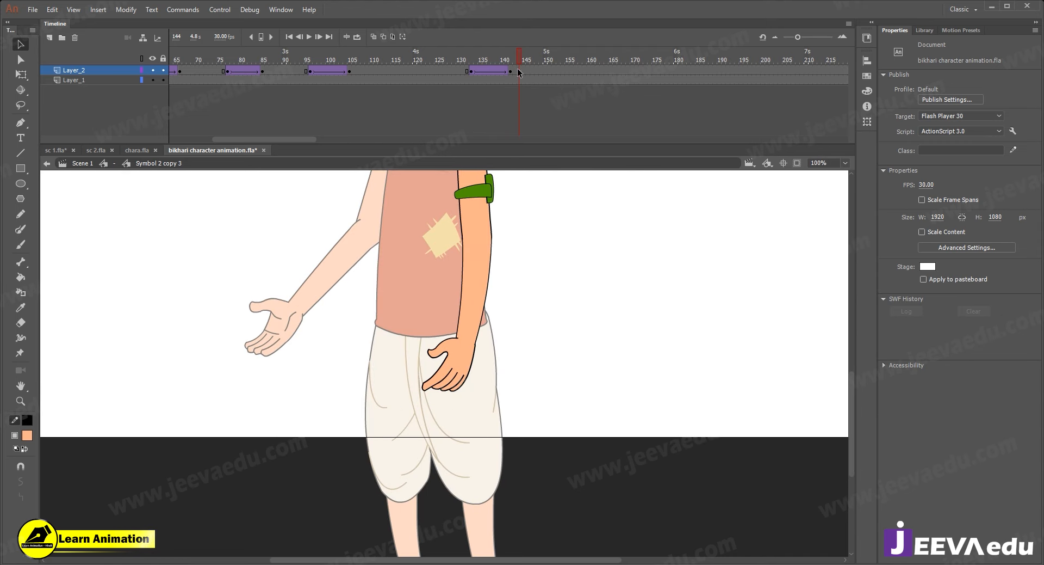
- Inside the forearm symbol, insert hand keyframes at frames 133 and 142 with a classic tween between them
click(438, 378)
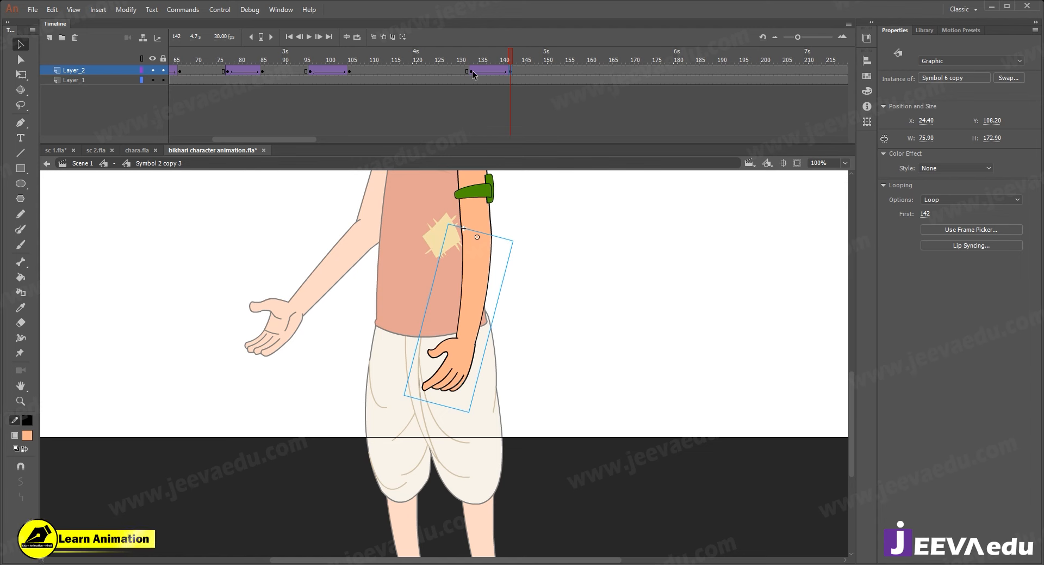
double_click(458, 371)
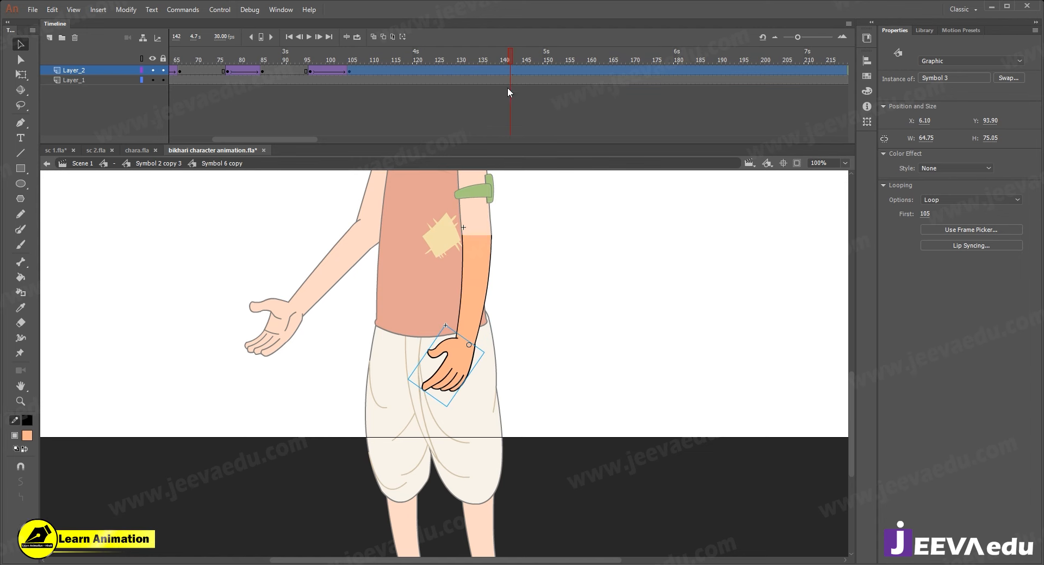
click(512, 68)
click(476, 70)
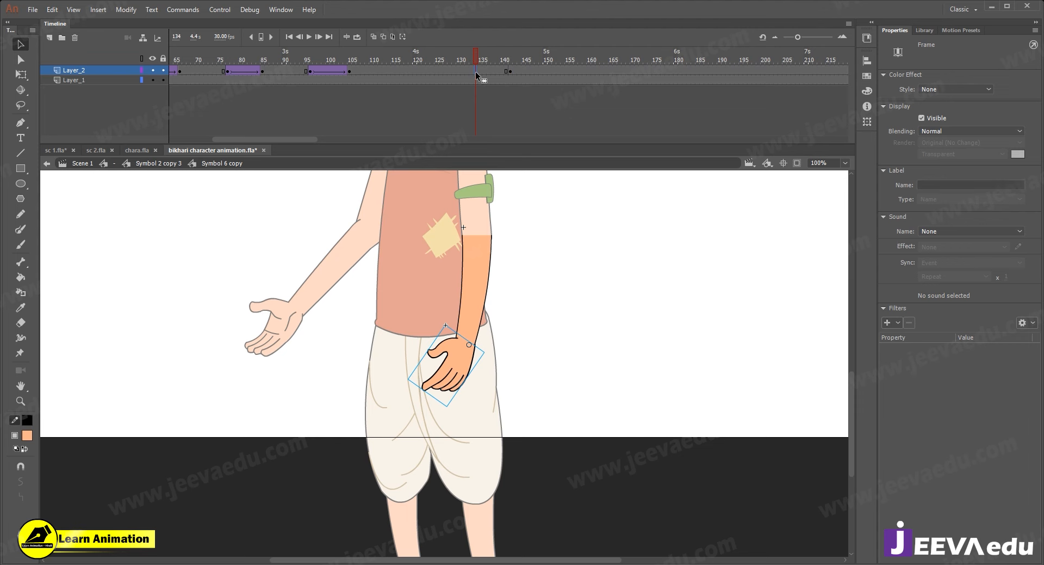
click(469, 70)
right_click(482, 71)
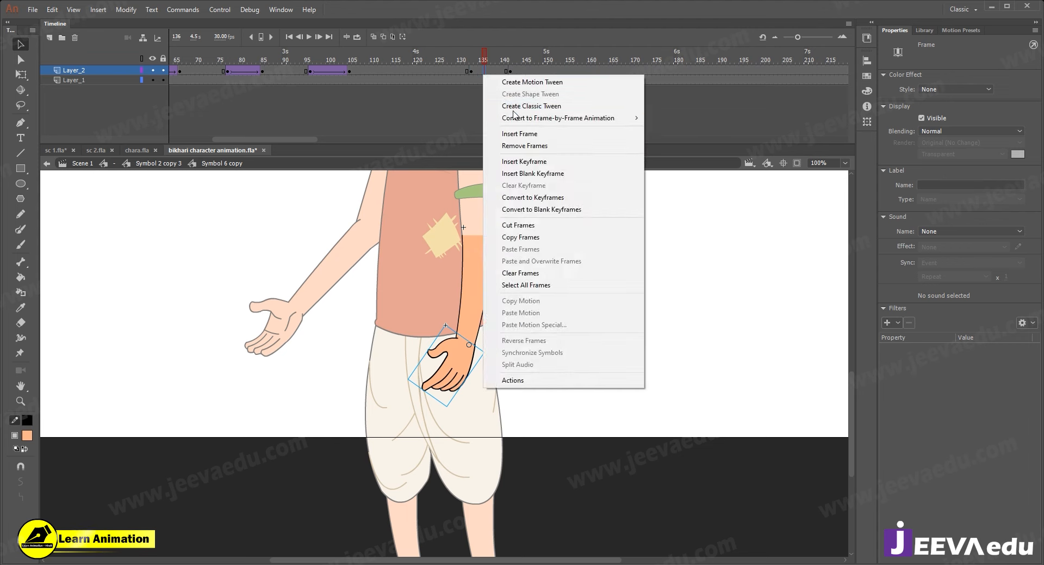
click(523, 104)
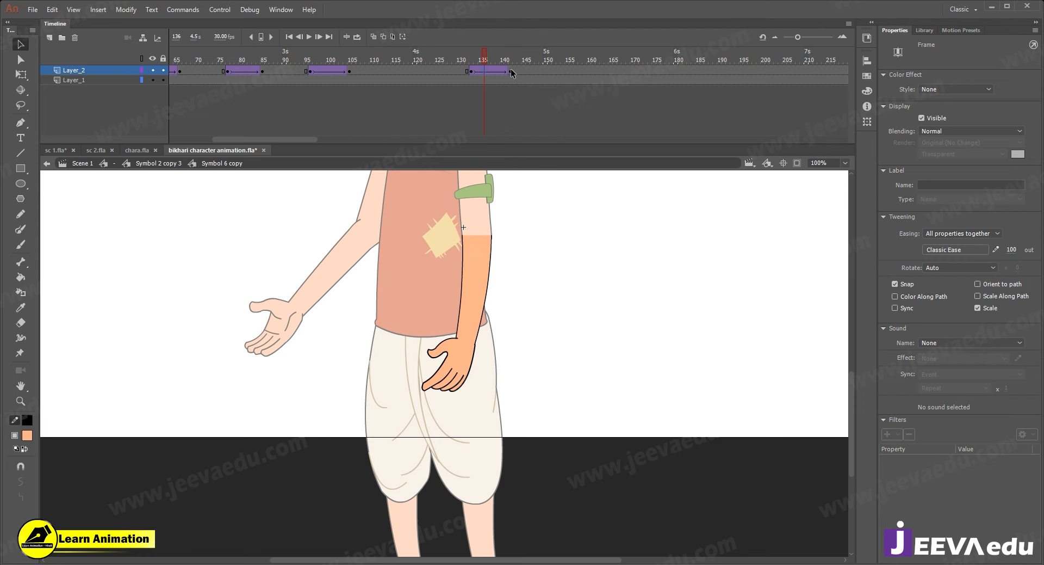
- Rotate the hand counterclockwise about the wrist at frame 142 so its fingers hang downward
click(450, 380)
key(q)
drag(466, 413, 479, 417)
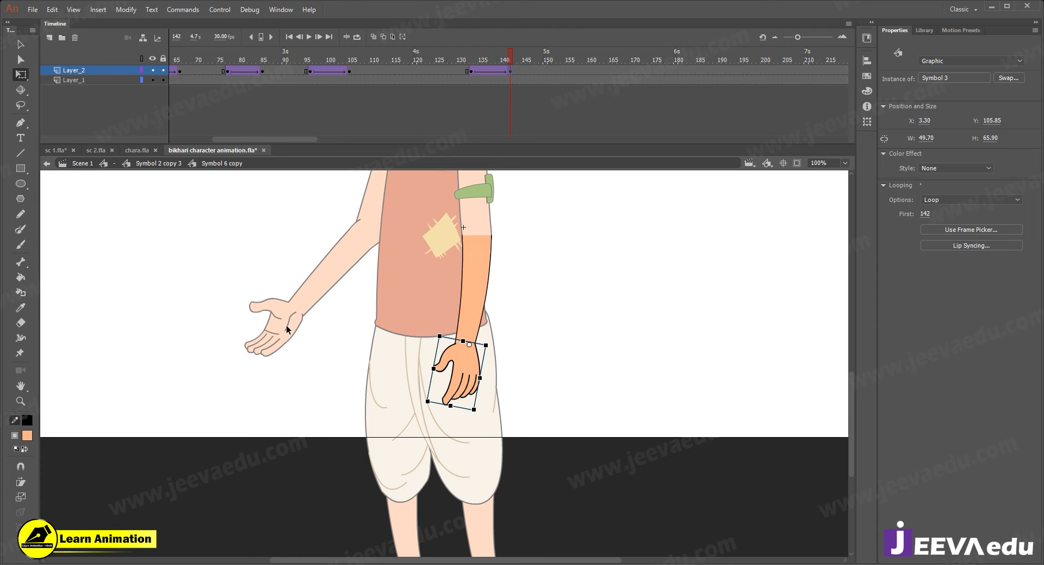
- Return to the character level and rotate the arm with the green band slightly counterclockwise about the shoulder at frame 142
click(120, 164)
click(107, 163)
key(z)
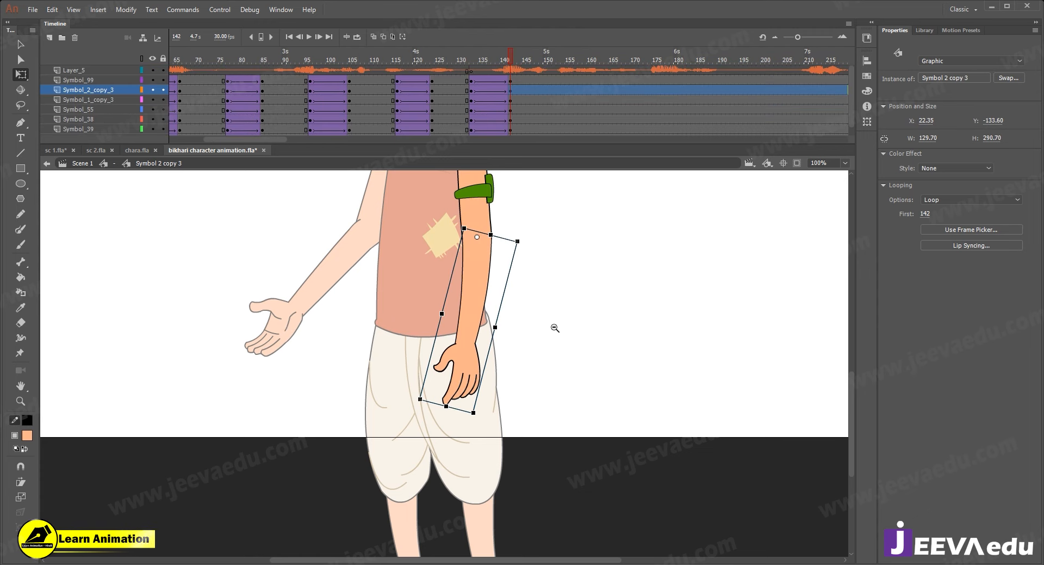
alt+click(481, 321)
drag(492, 61, 510, 73)
key(q)
click(437, 389)
mouse_move(456, 412)
mouse_down()
mouse_move(471, 415)
mouse_move(464, 411)
mouse_up()
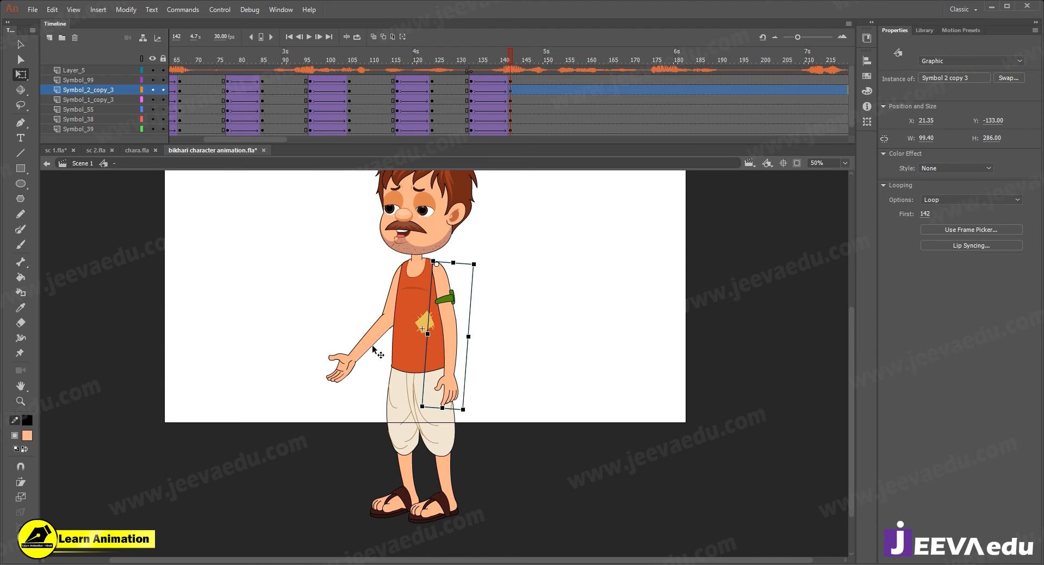
- Inside the other arm's symbol, insert forearm keyframes at frames 133 and 142 with a classic tween between them
click(366, 337)
double_click(369, 343)
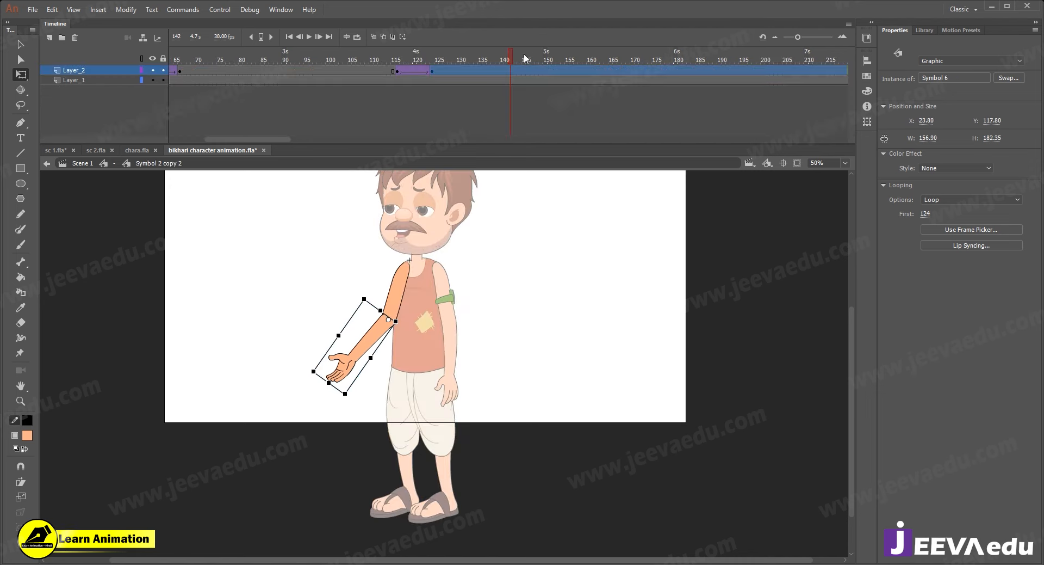
click(508, 71)
key(F6)
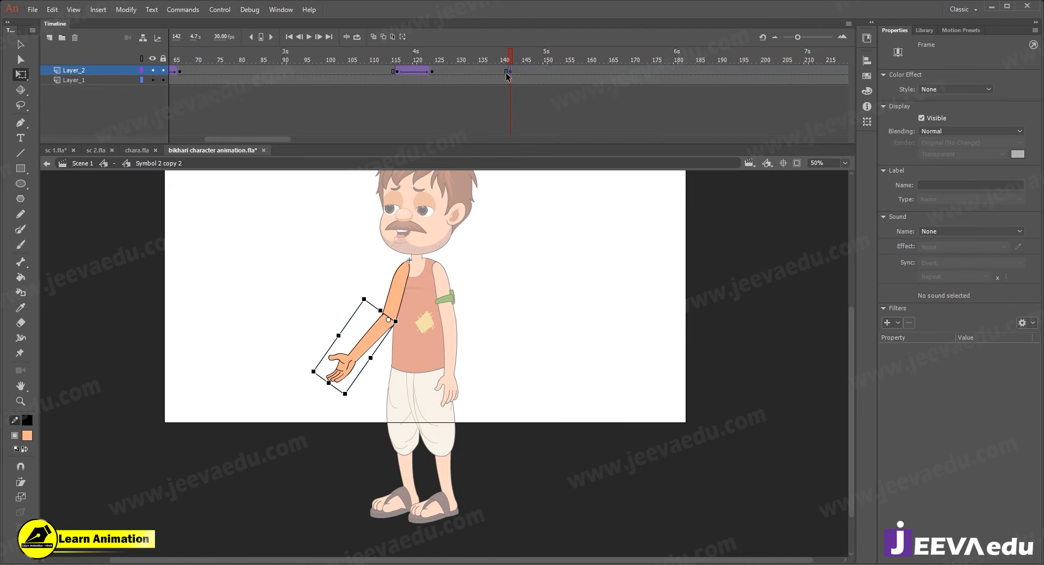
click(475, 68)
click(471, 71)
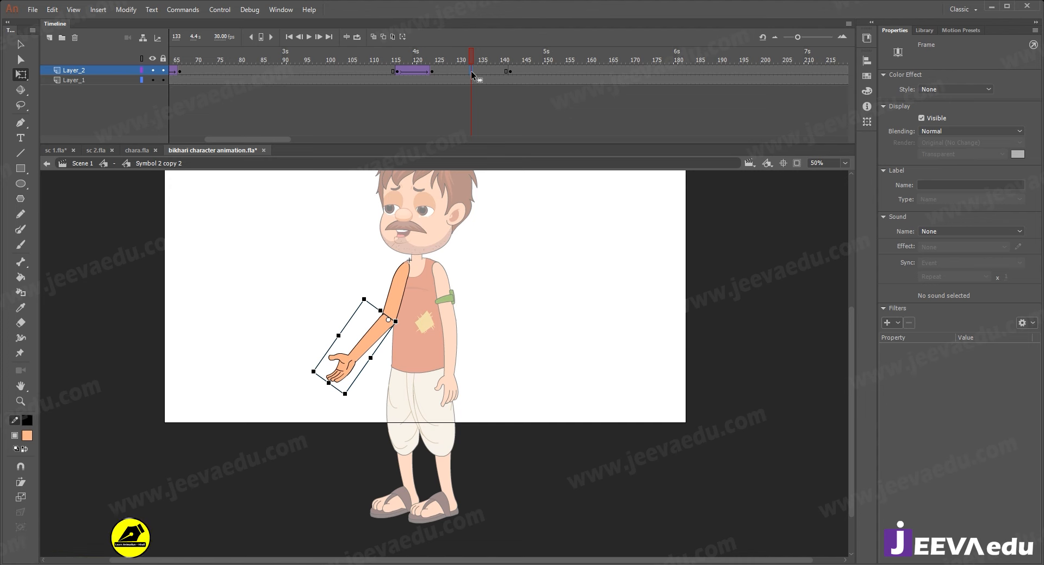
right_click(484, 71)
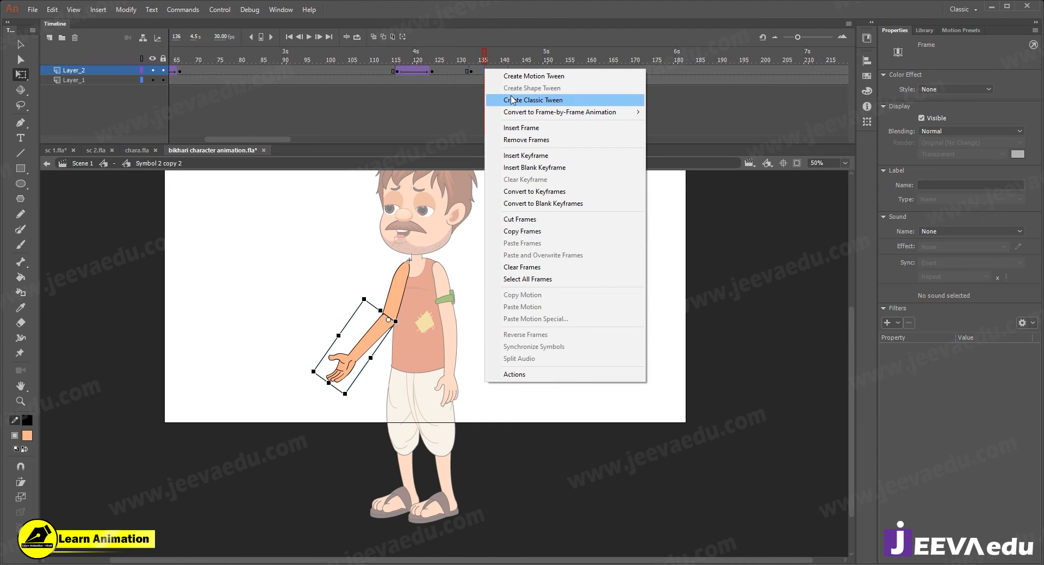
click(511, 100)
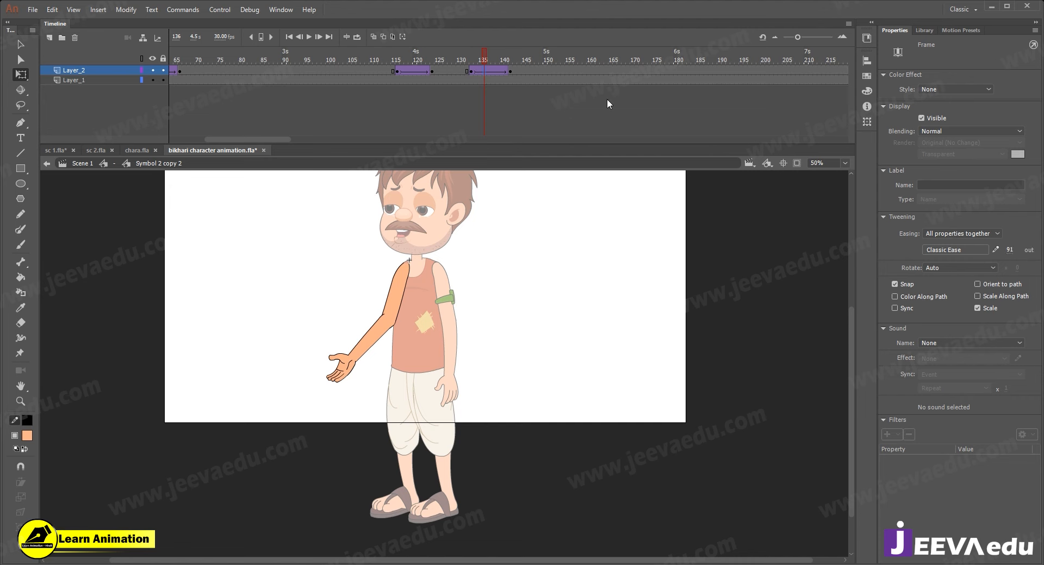
- Rotate the forearm counterclockwise about the elbow at frame 142 so it points further down, and leave the arm symbol
click(511, 68)
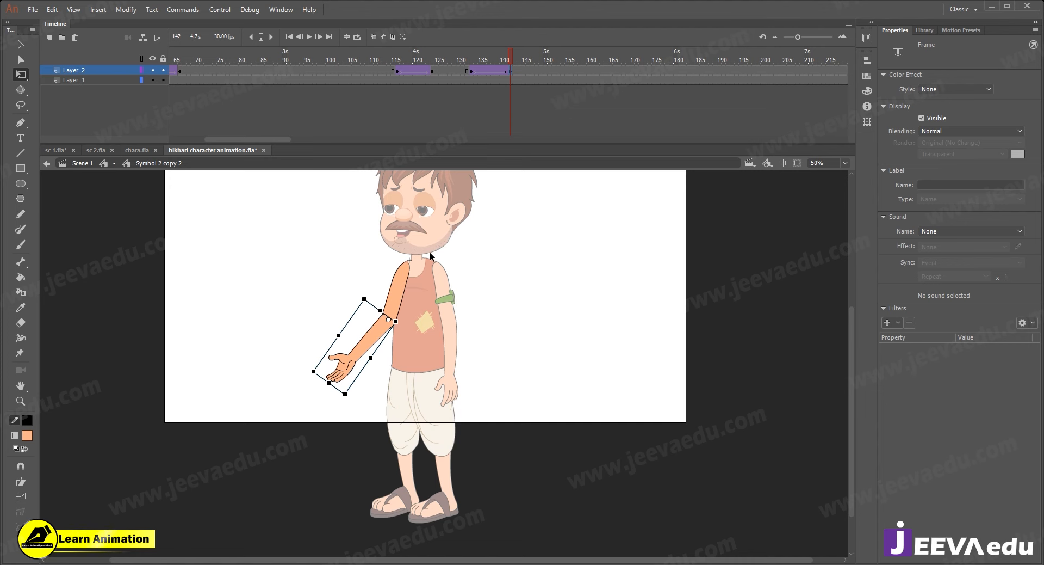
drag(350, 401, 363, 418)
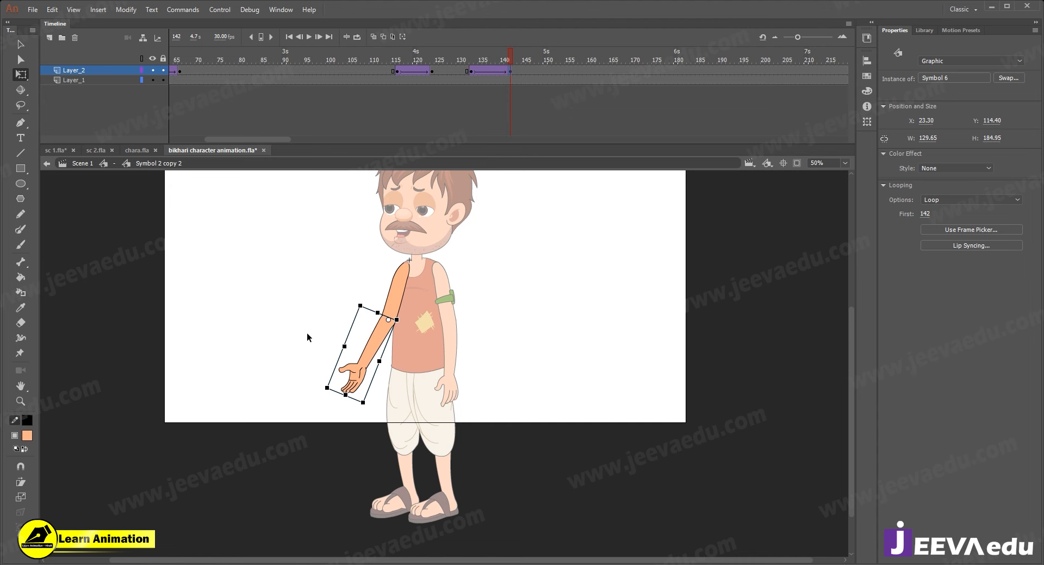
double_click(306, 337)
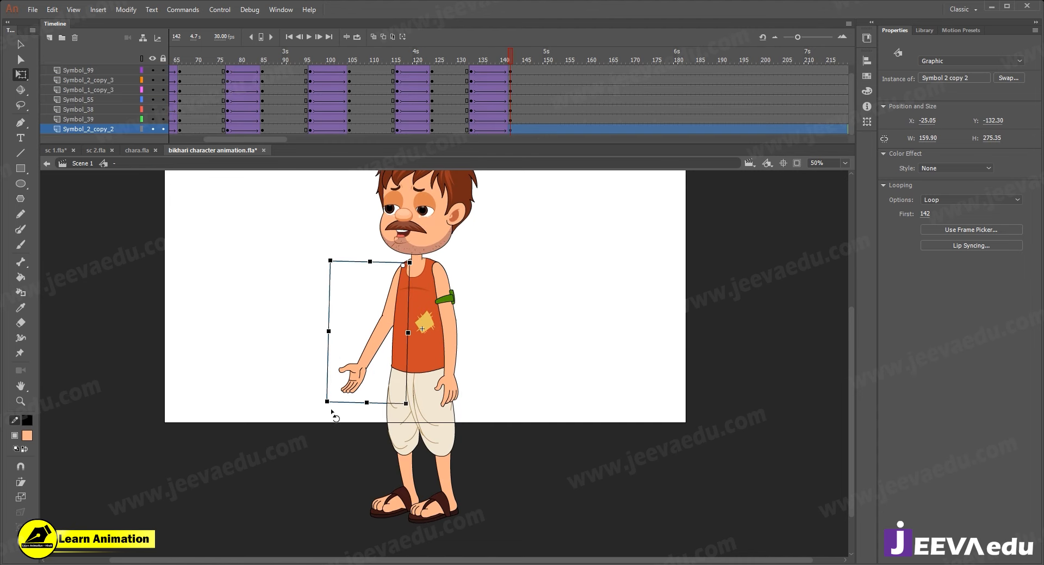
- Rotate the whole outstretched arm counterclockwise about the shoulder toward the body at frame 142 and preview the lowering motion
drag(331, 412, 374, 400)
key(v)
key(ctrl+equal)
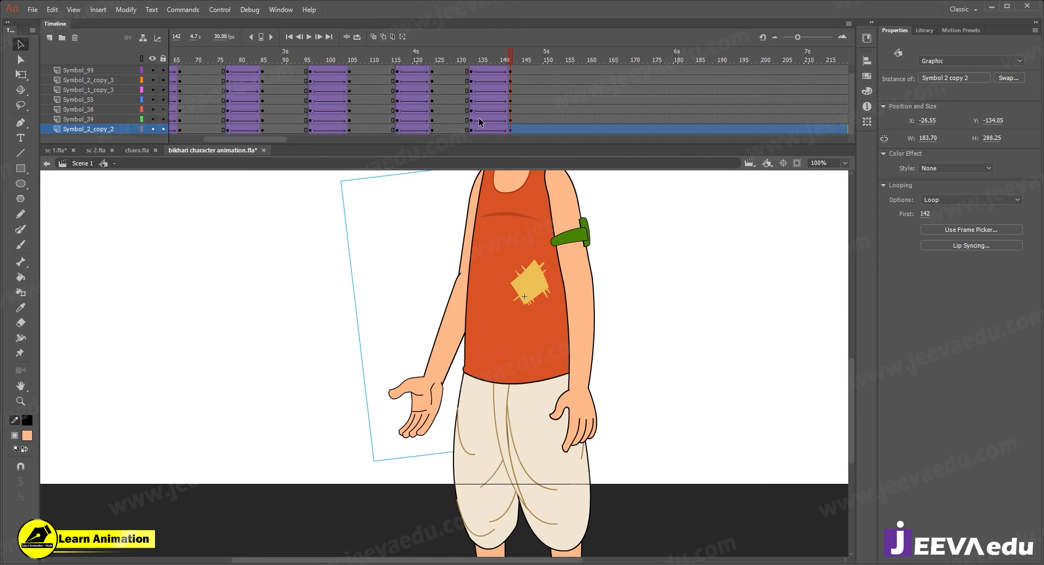
click(467, 58)
drag(457, 68, 480, 82)
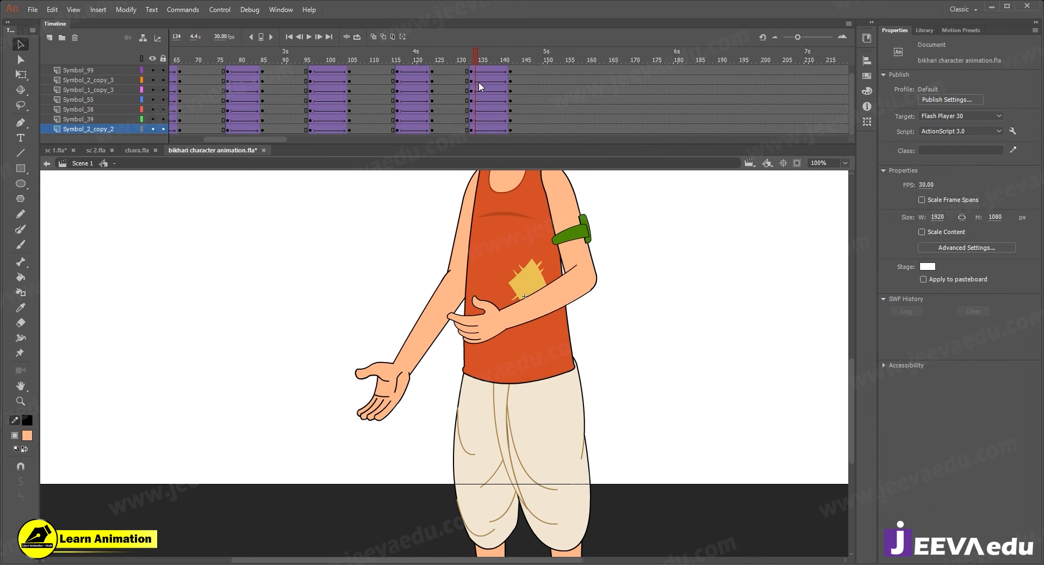
key(z)
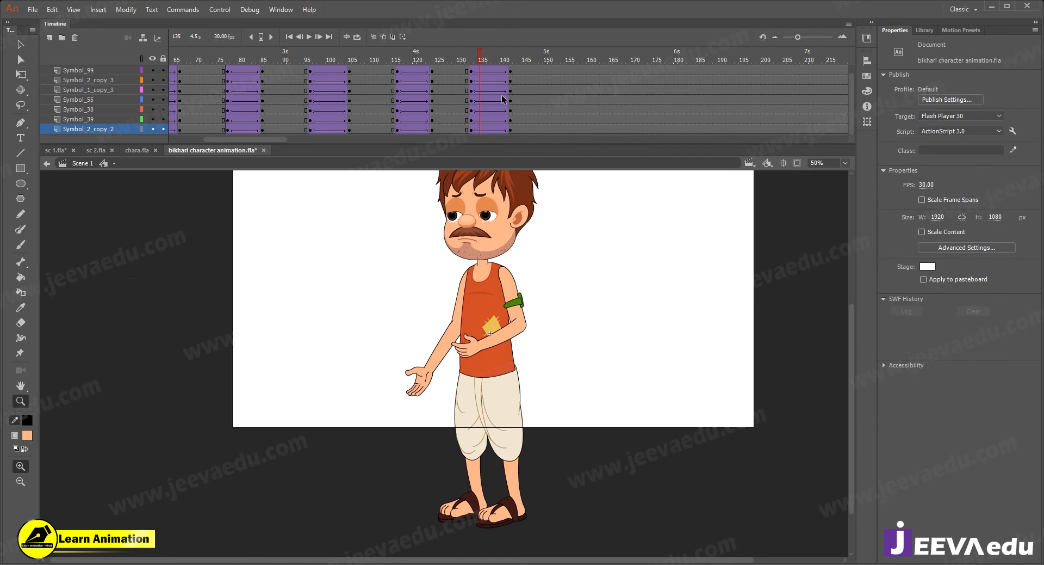
- Inside the outstretched arm's forearm symbol, insert hand keyframes at frames 133 and 142 with a classic tween between them
click(453, 323)
key(v)
double_click(443, 354)
drag(504, 61, 550, 83)
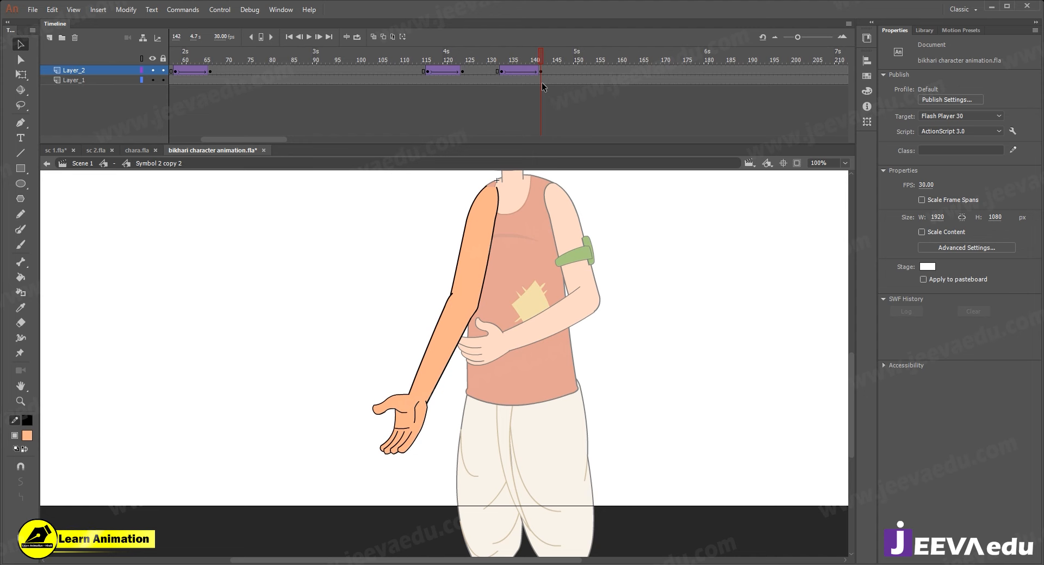
click(409, 427)
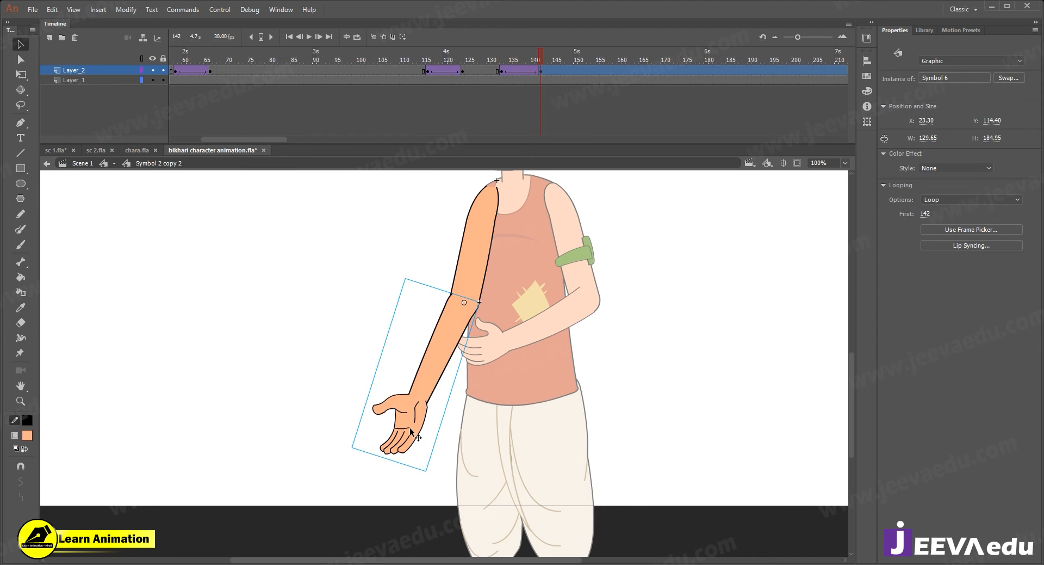
double_click(410, 426)
click(412, 433)
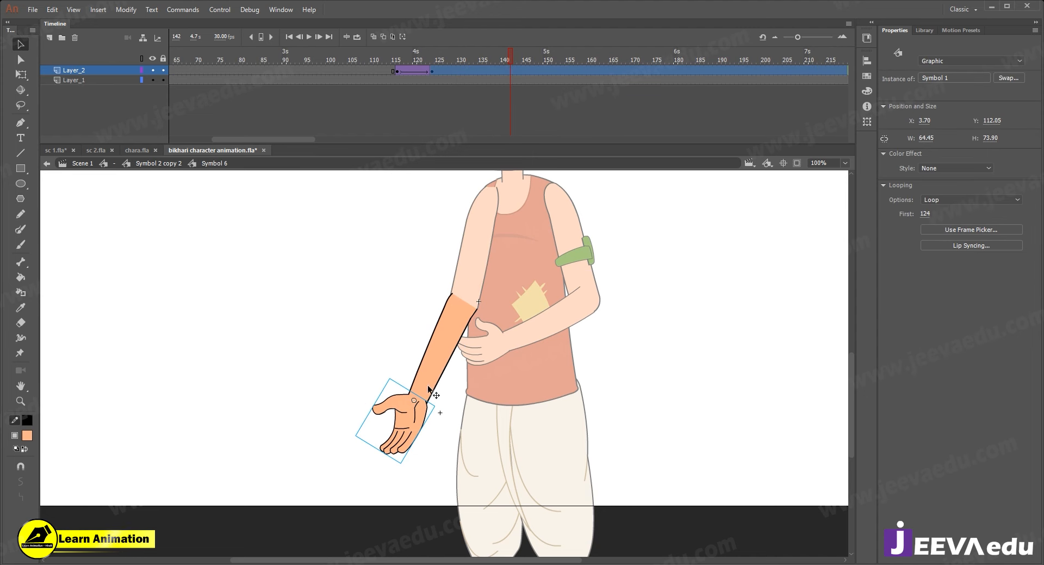
click(511, 70)
key(F6)
click(473, 72)
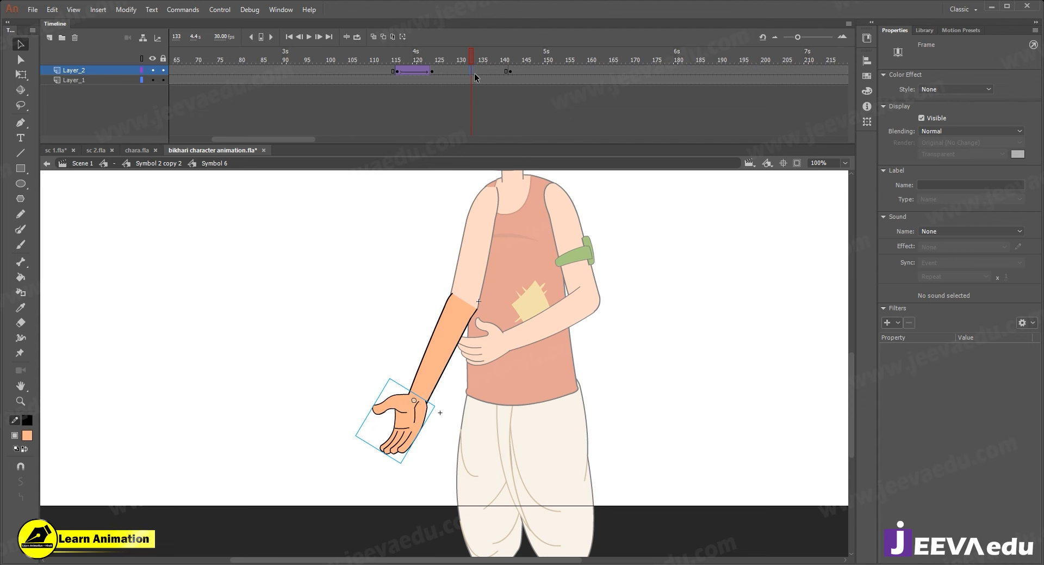
right_click(485, 71)
click(577, 100)
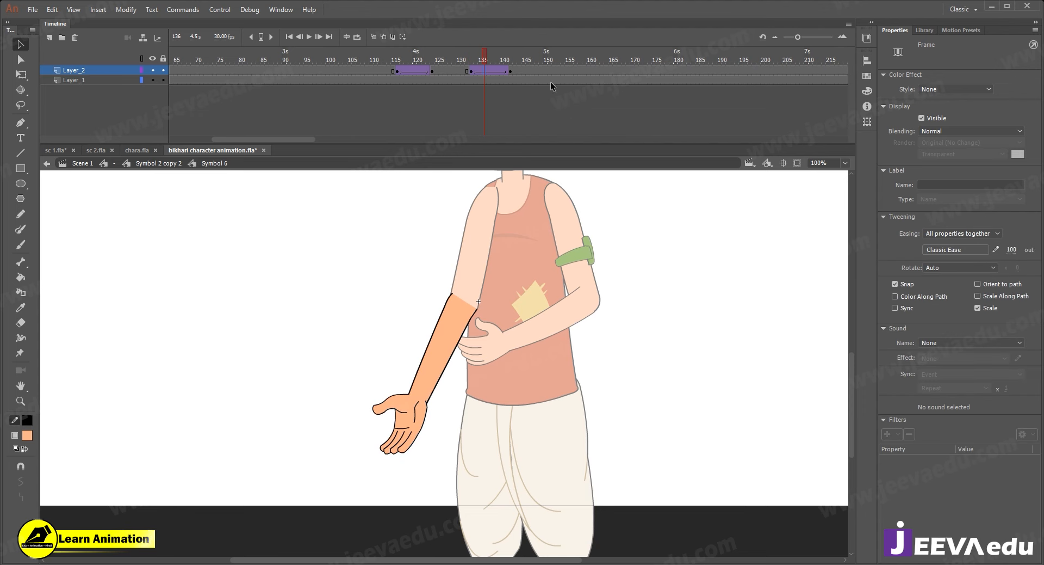
click(406, 422)
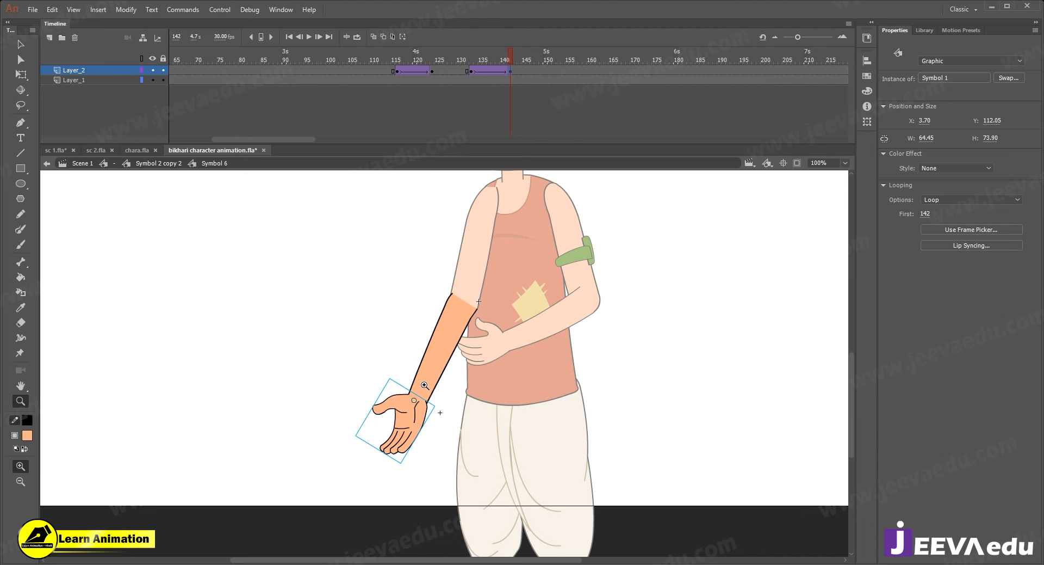
double_click(407, 430)
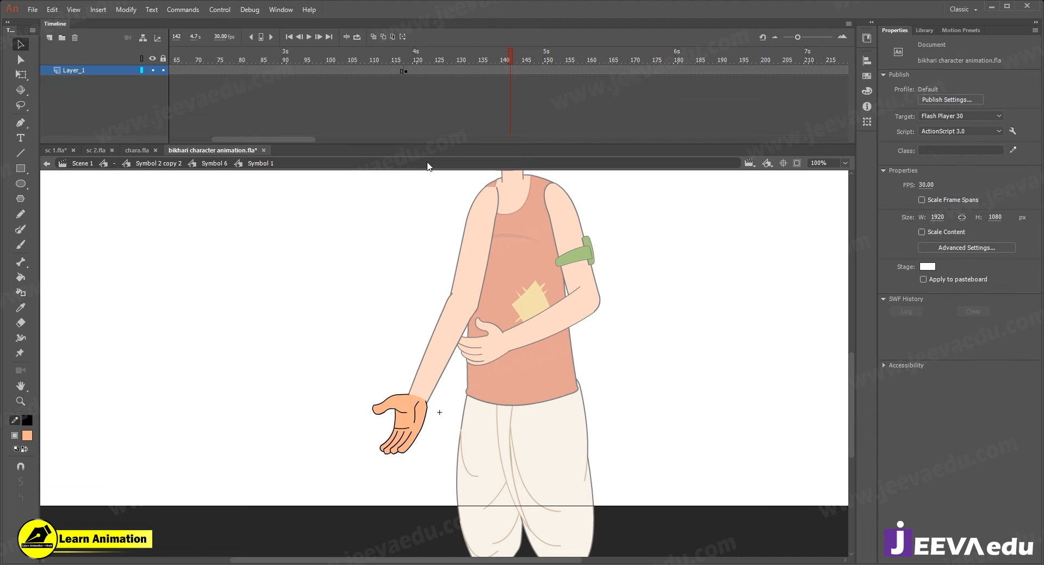
click(158, 163)
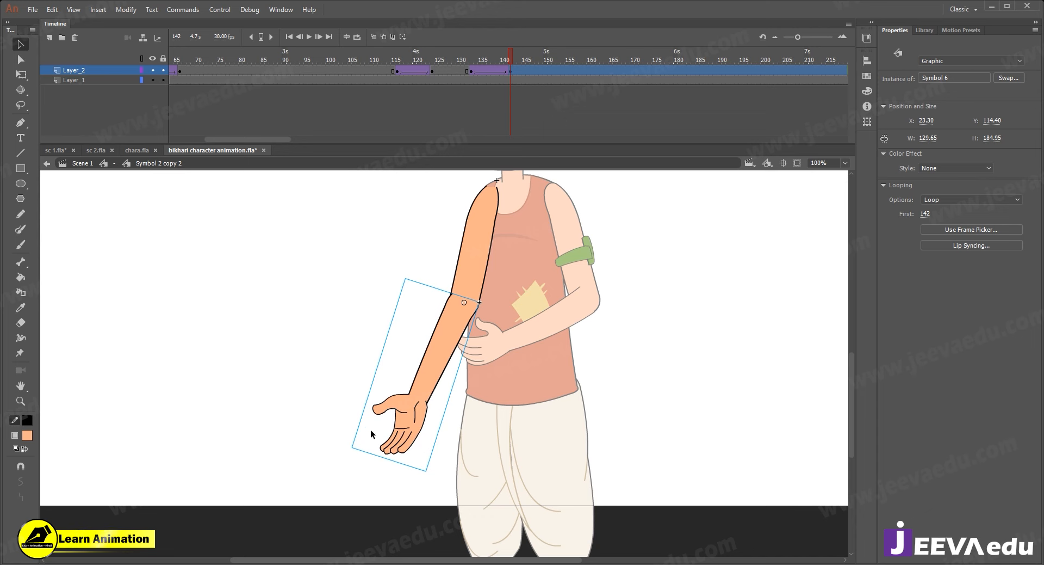
double_click(392, 436)
drag(498, 55, 509, 82)
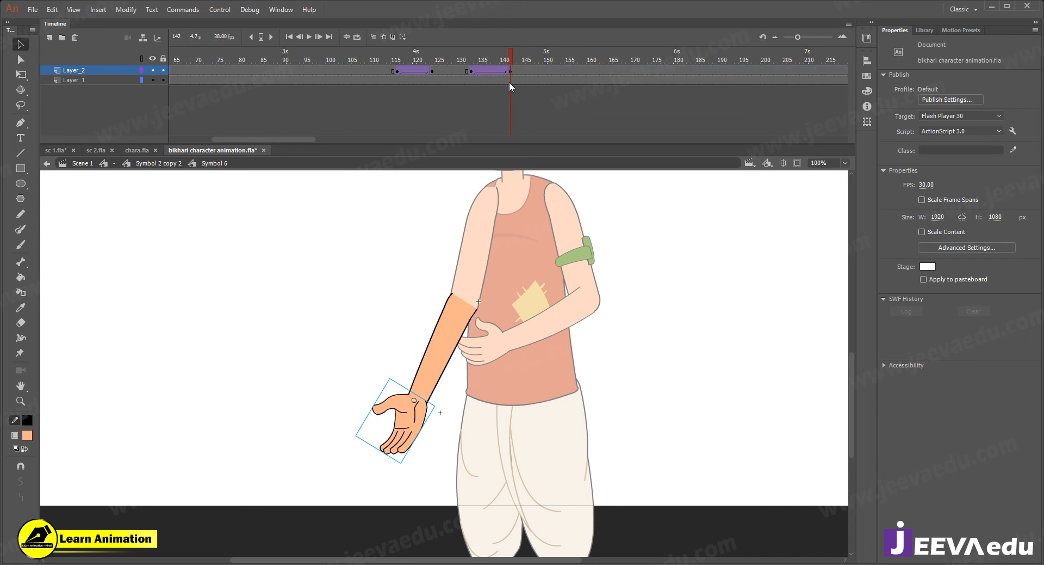
- Inside the hand symbol, insert a keyframe at frame 138 and switch the hand graphic to pose 1 with the Frame Picker
click(409, 428)
double_click(409, 428)
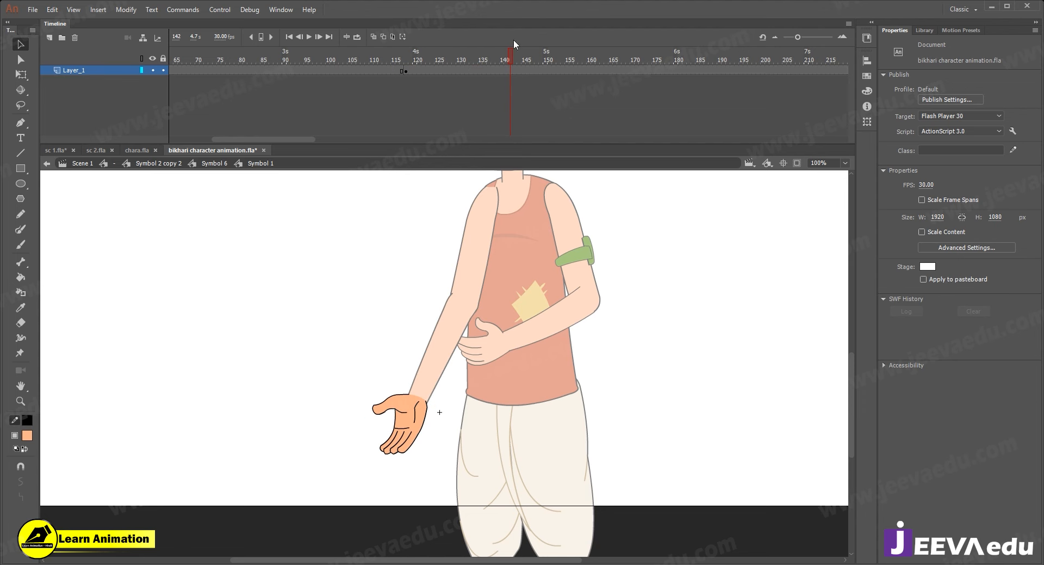
click(493, 71)
key(F6)
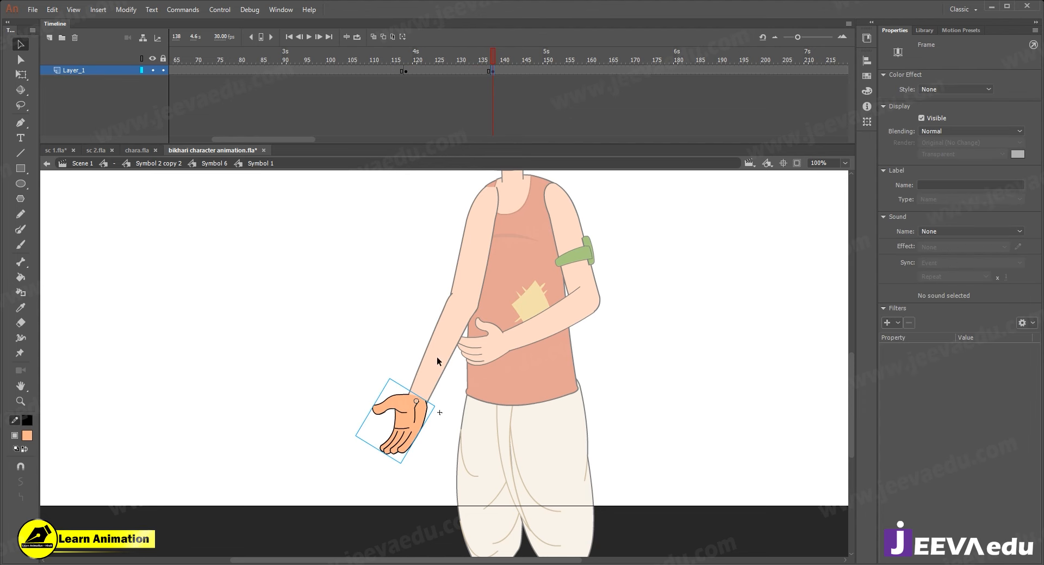
click(414, 430)
click(948, 228)
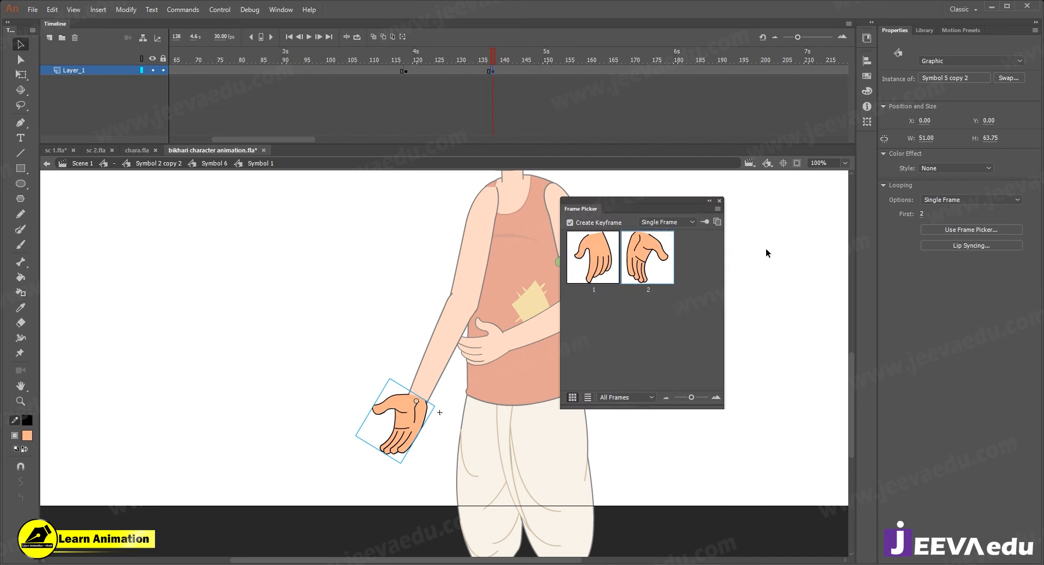
click(610, 266)
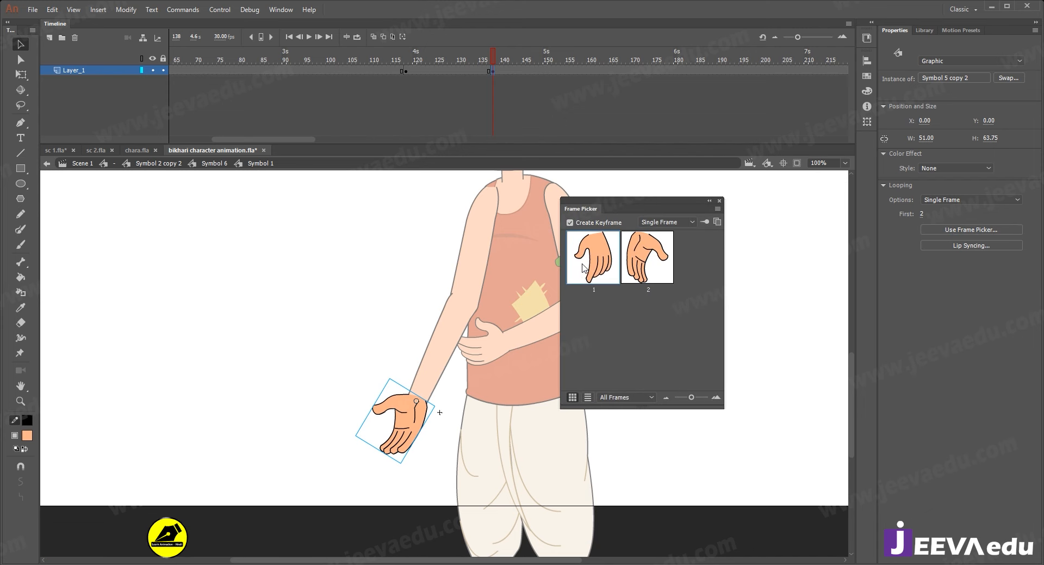
click(720, 201)
- Rotate the hand counterclockwise about the wrist at frame 142 in the forearm symbol and return to the character level
double_click(456, 266)
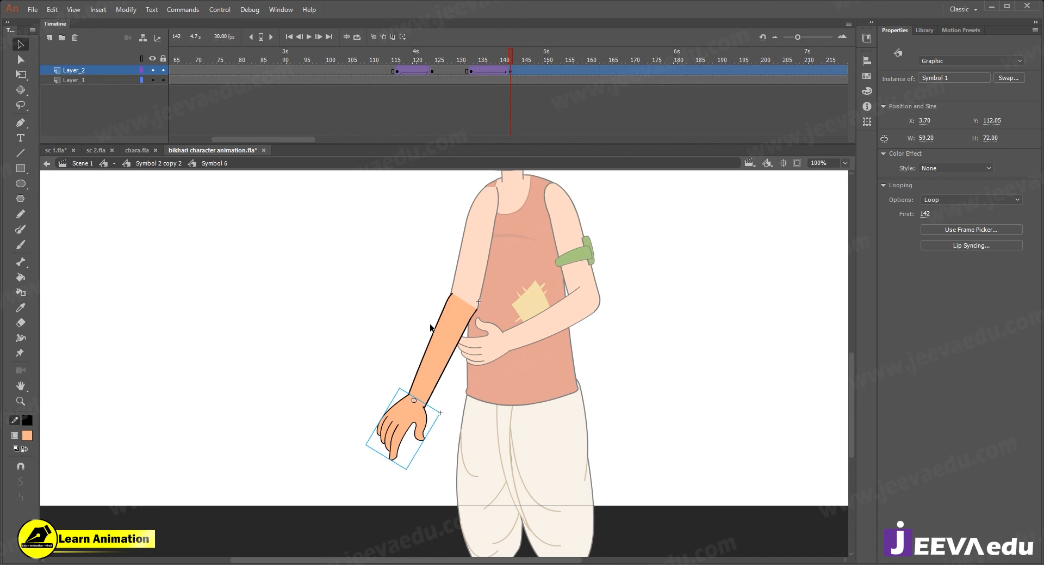
key(q)
drag(415, 475, 438, 488)
double_click(382, 392)
key(z)
click(418, 386)
alt+click(424, 340)
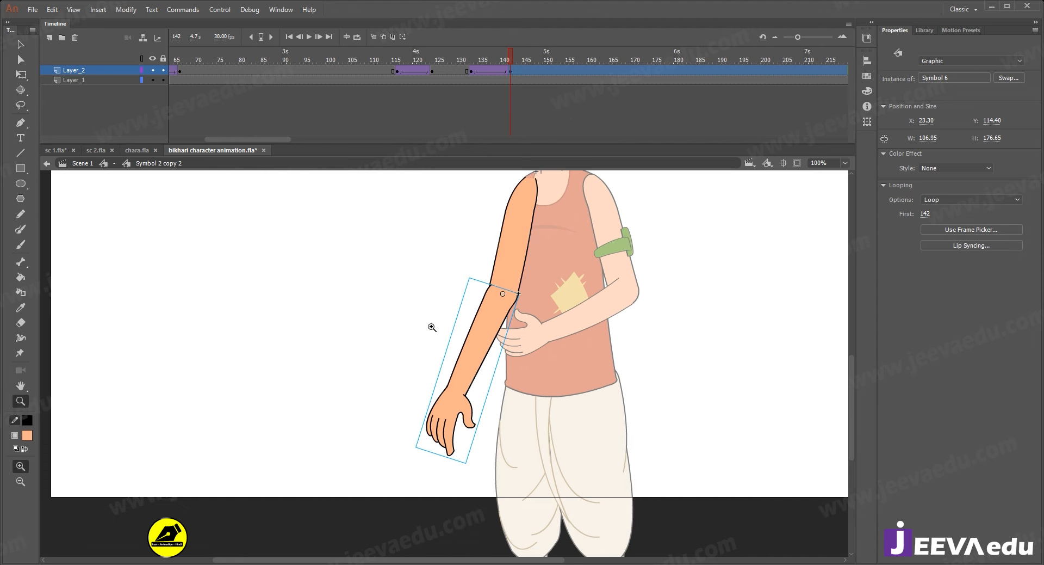
key(v)
double_click(382, 385)
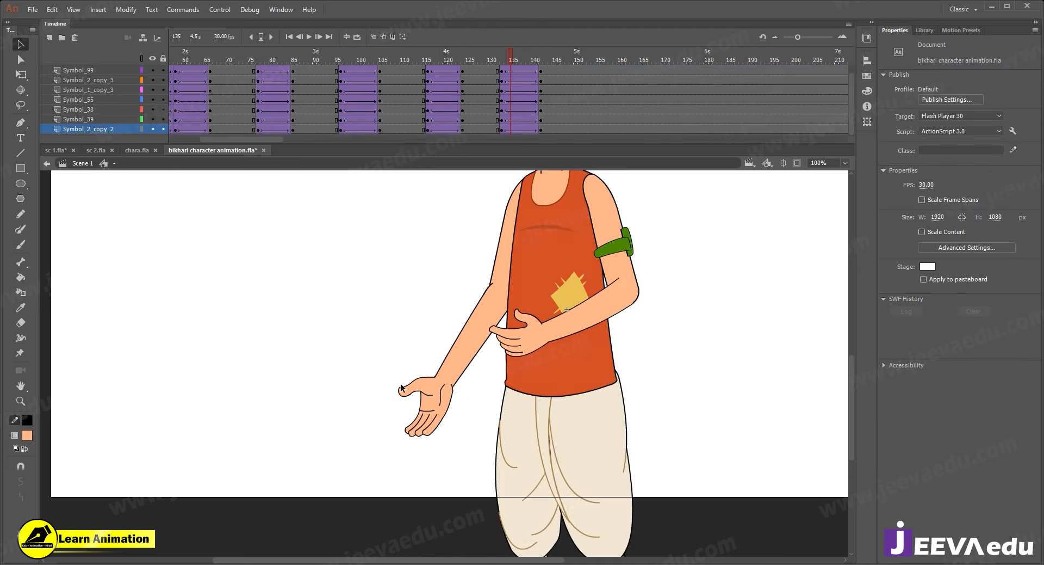
- At frame 142, rotate the arm without the band slightly further counterclockwise about the shoulder, closer to the torso
key(q)
drag(511, 56, 541, 76)
key(z)
alt+click(512, 311)
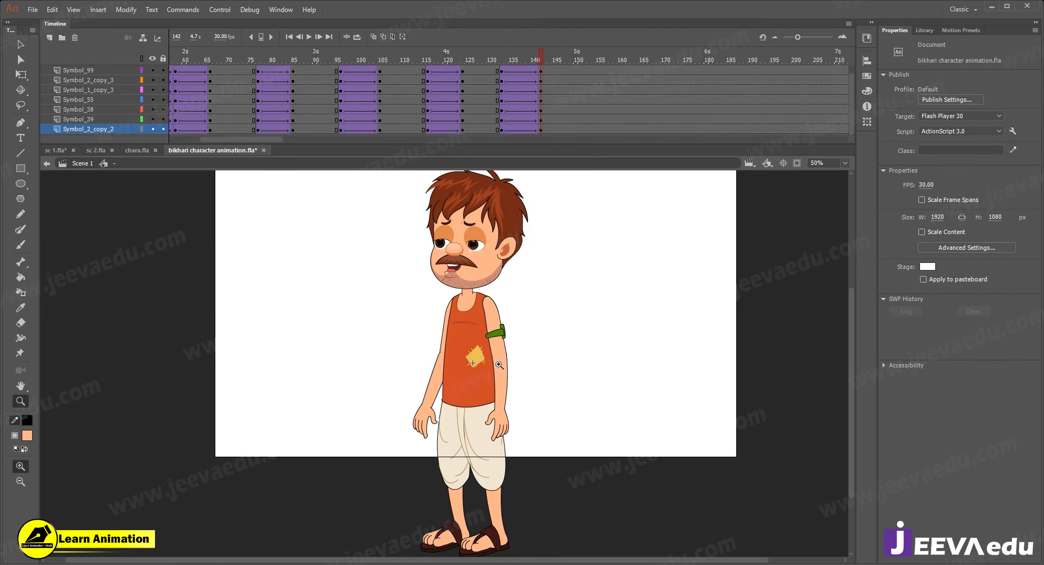
key(q)
click(427, 408)
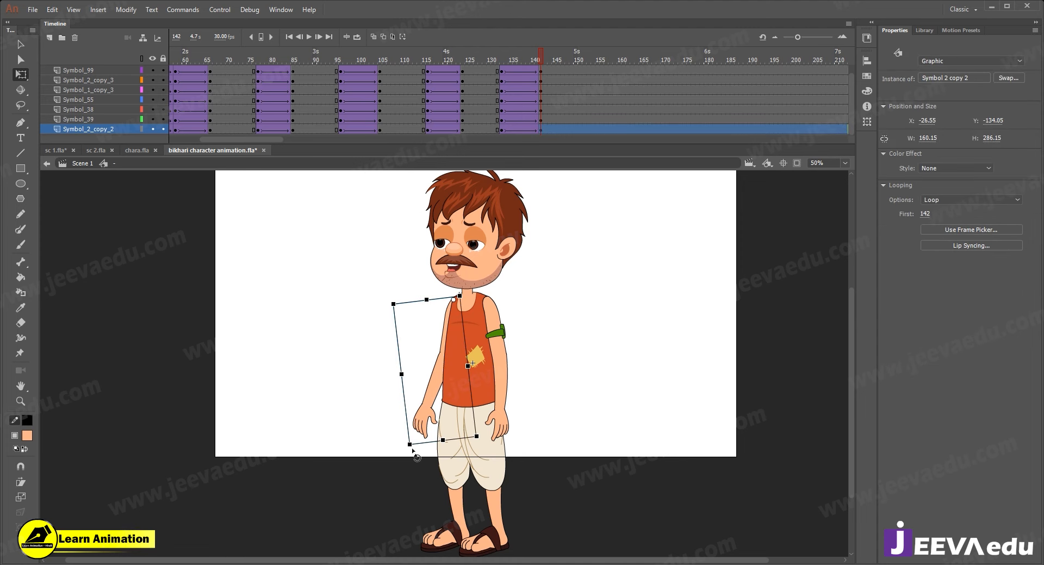
drag(416, 451, 418, 453)
- Inside that arm's symbol, rotate the forearm counterclockwise about the elbow at frame 142 so it hangs beside the body
double_click(428, 425)
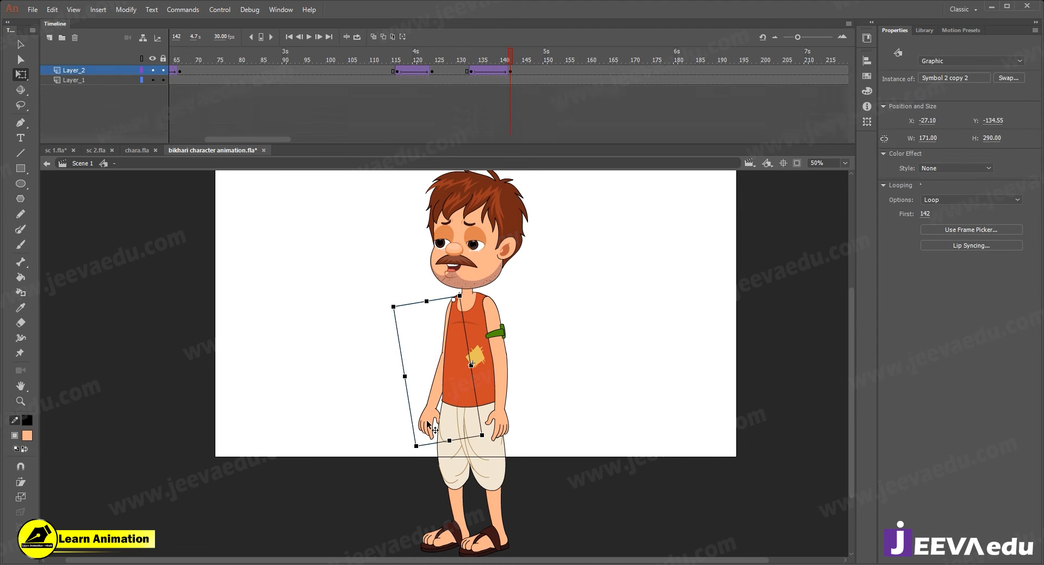
click(428, 435)
drag(419, 450, 436, 462)
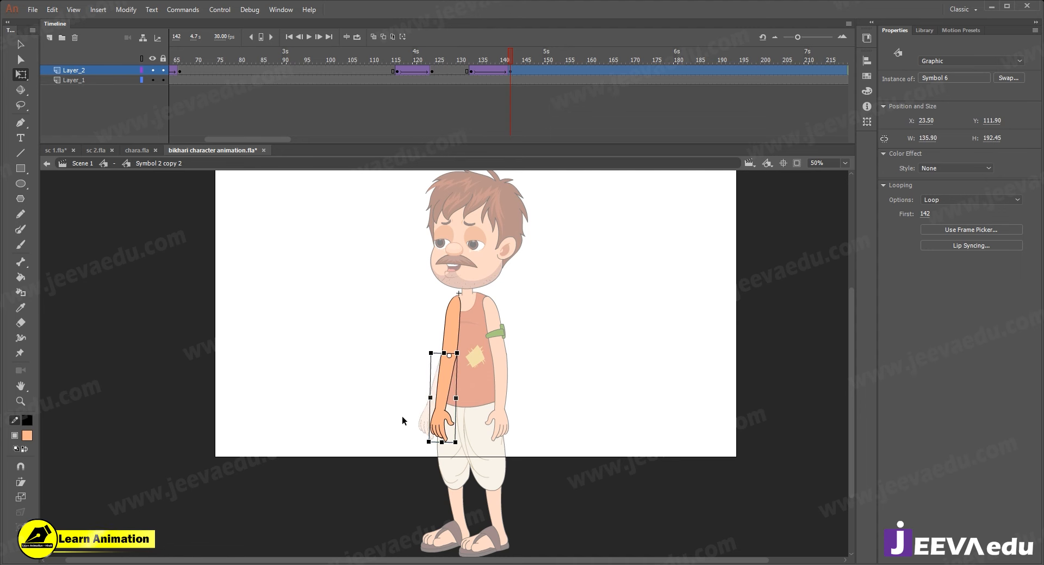
double_click(410, 400)
- Play the animation from frame 133 to check both arms lowering to the character's sides
drag(505, 55, 471, 72)
key(Return)
key(Return)
key(Return)
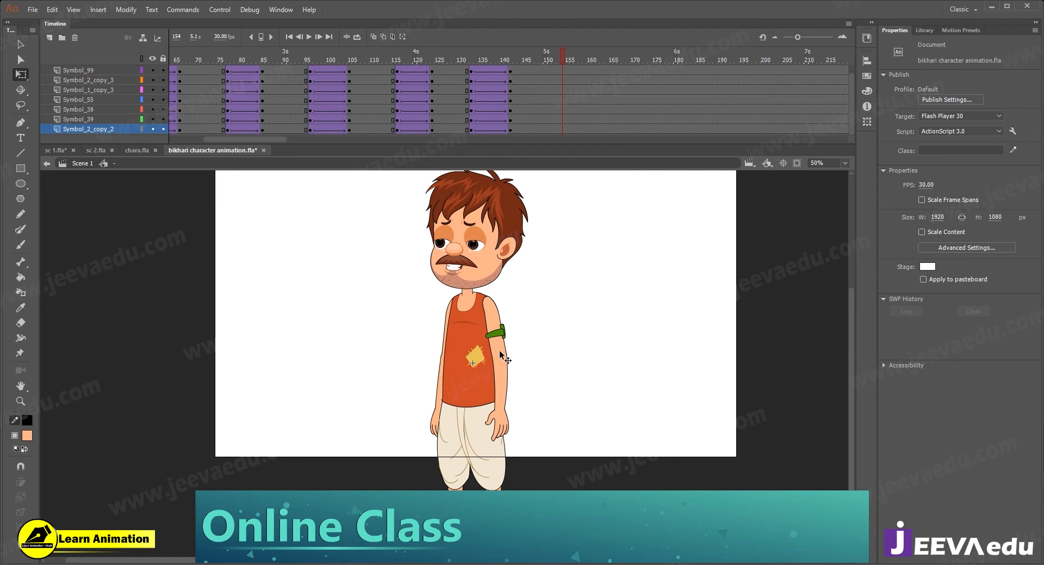
- Try rotating the arm with the green band counterclockwise about the shoulder, away from the torso, in the pose starting at frame 142
click(505, 367)
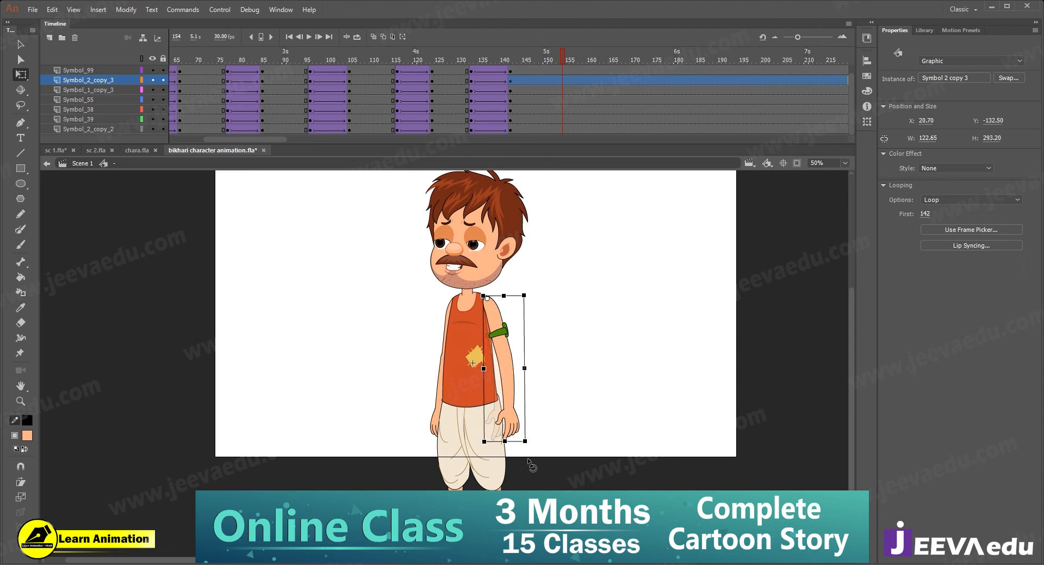
click(524, 425)
key(z)
drag(500, 403, 515, 433)
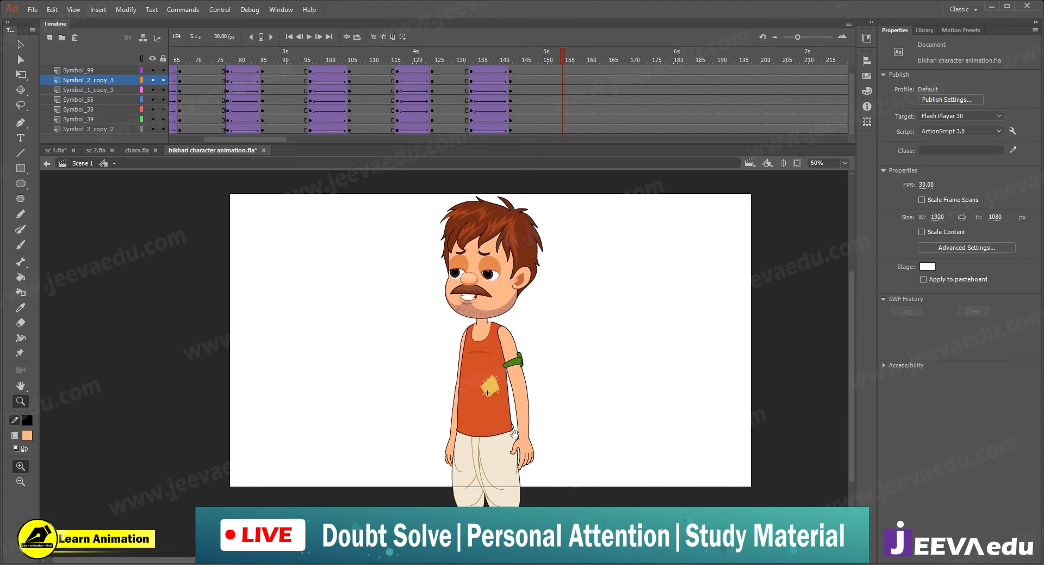
key(v)
click(526, 438)
mouse_move(530, 62)
mouse_down()
mouse_move(483, 67)
mouse_move(549, 61)
mouse_up()
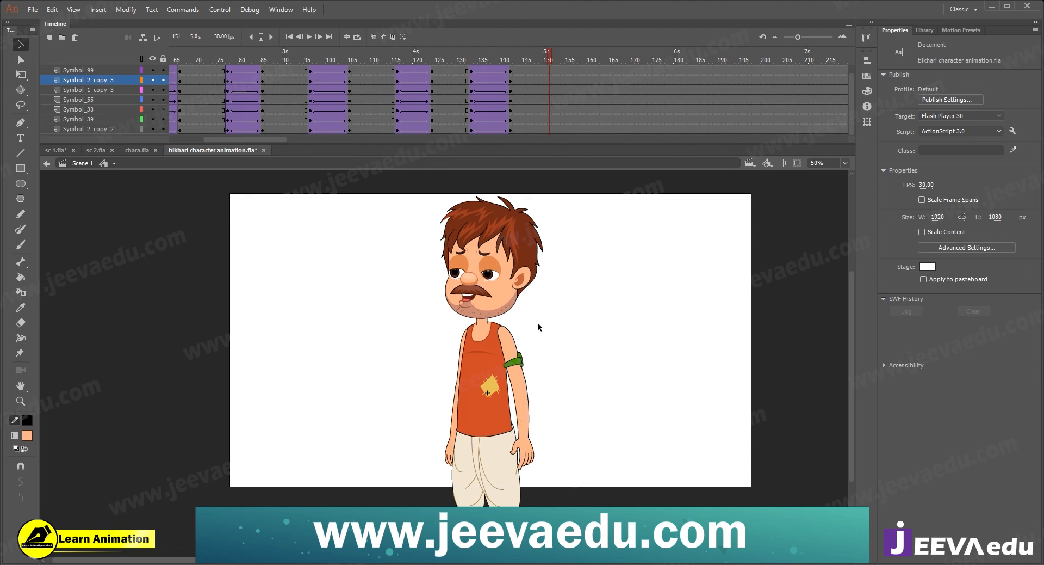
- Rotate the arm with the green band clockwise about the shoulder so it hangs close against the torso
click(520, 418)
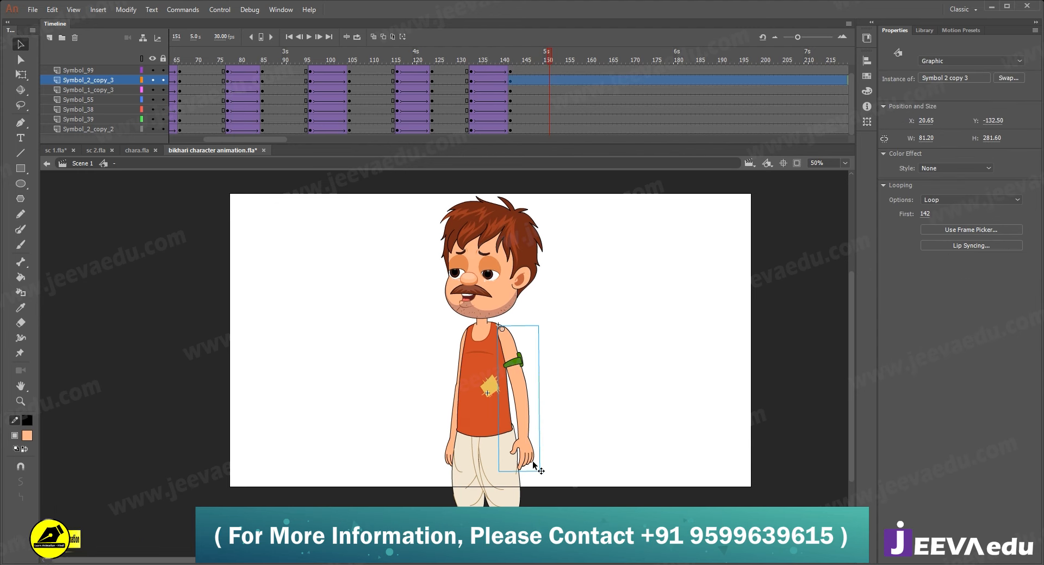
key(q)
drag(541, 473, 525, 472)
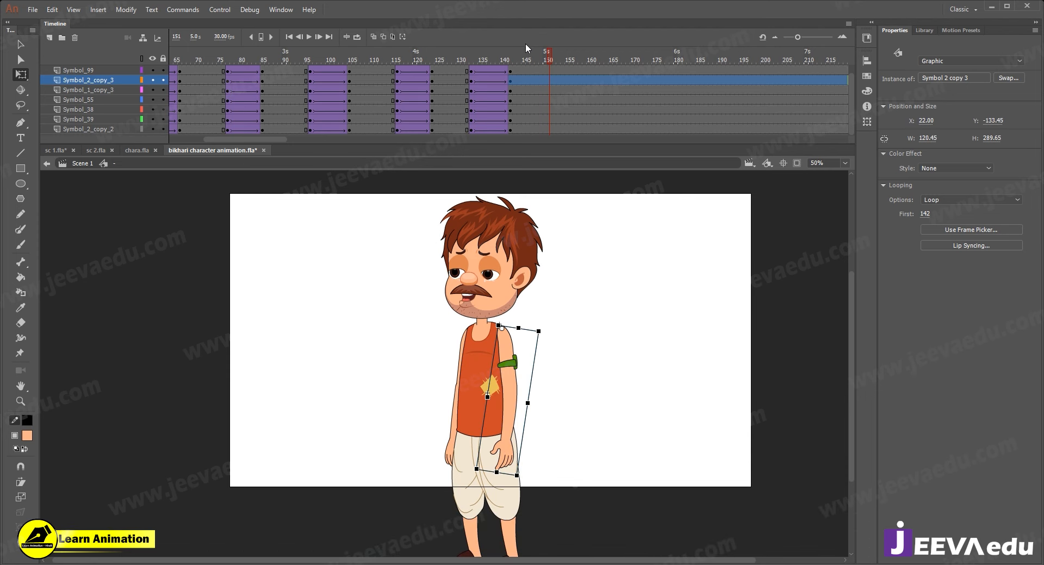
- Scrub and play the animation from about frame 132 with the voice to check the arm-lowering motion on the whole figure
click(474, 72)
drag(475, 58, 495, 71)
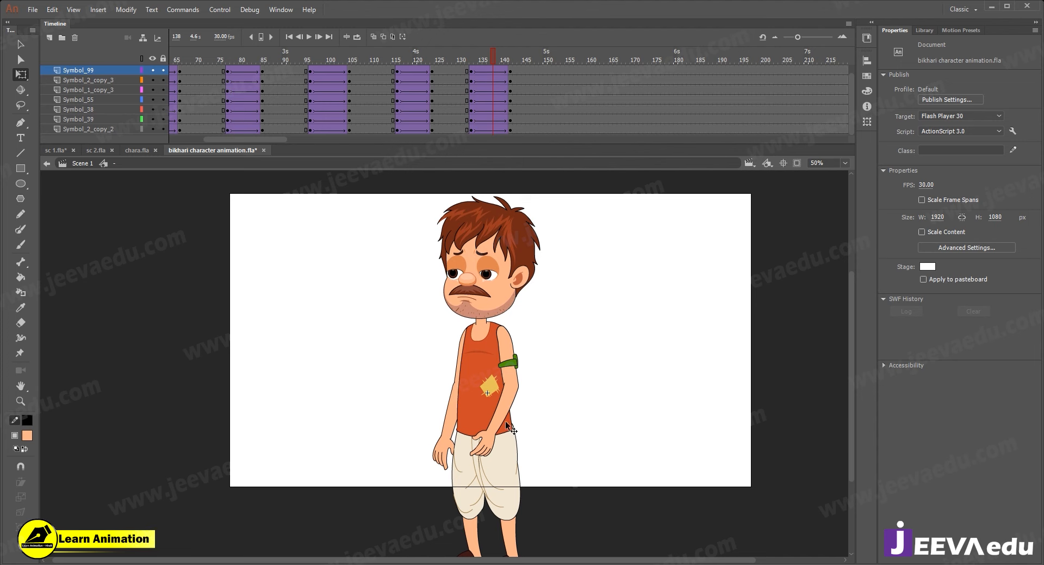
mouse_move(494, 55)
mouse_down()
mouse_move(498, 64)
mouse_move(481, 67)
mouse_move(496, 66)
mouse_move(481, 67)
mouse_up()
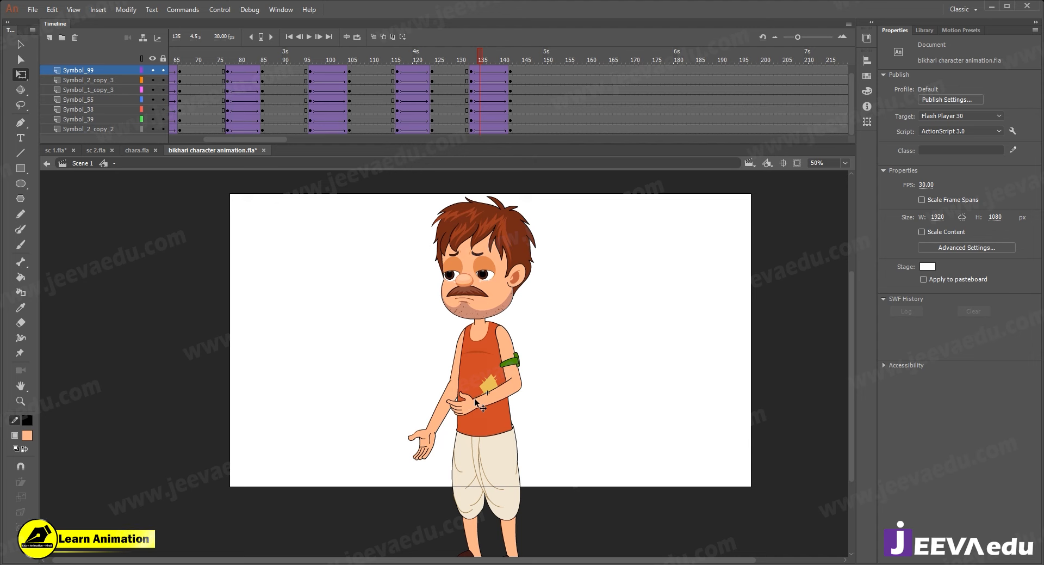
mouse_move(465, 57)
mouse_down()
mouse_move(521, 74)
mouse_move(486, 76)
mouse_move(518, 89)
mouse_move(479, 56)
mouse_move(578, 65)
mouse_move(472, 63)
mouse_up()
key(z)
alt+click(521, 380)
scroll(548, 87, up, 1)
key(Return)
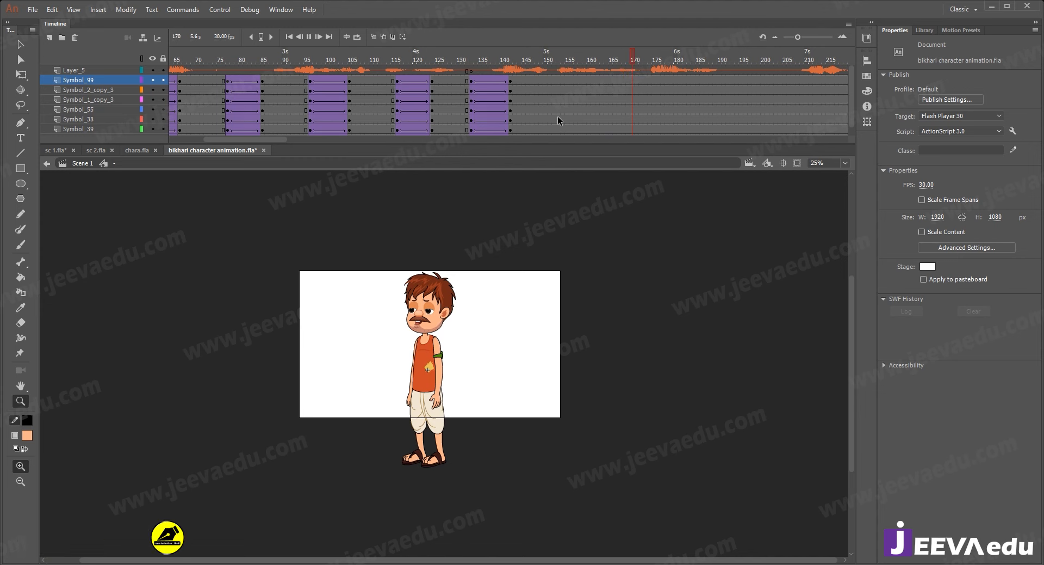
drag(772, 59, 568, 135)
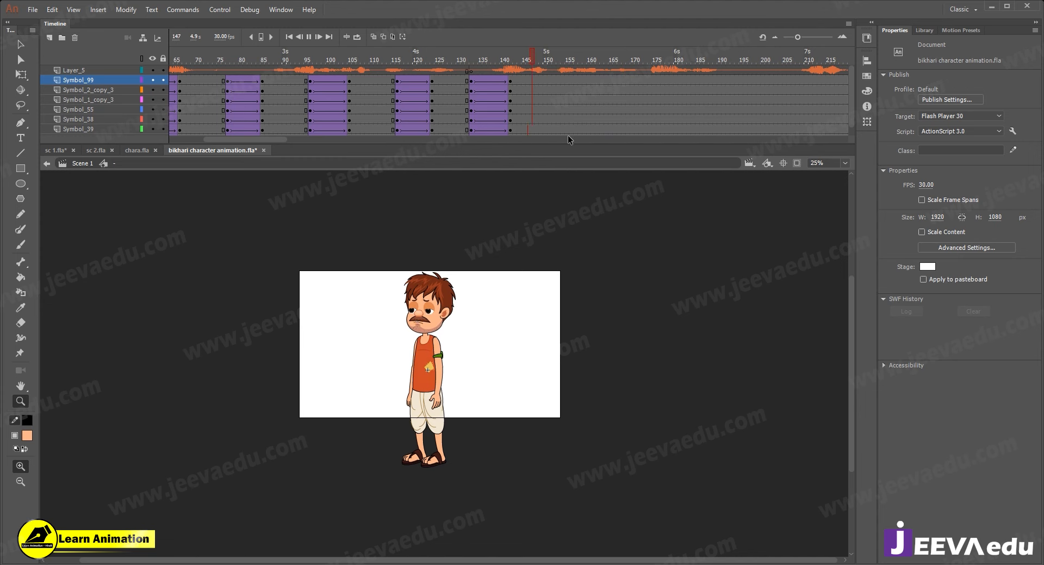
- Switch to sc 1.fla and play its character animation as a reference for the gestures
click(56, 150)
key(Return)
key(Return)
key(Return)
key(Return)
mouse_move(690, 57)
mouse_down()
mouse_move(634, 66)
mouse_move(668, 76)
mouse_move(687, 61)
mouse_up()
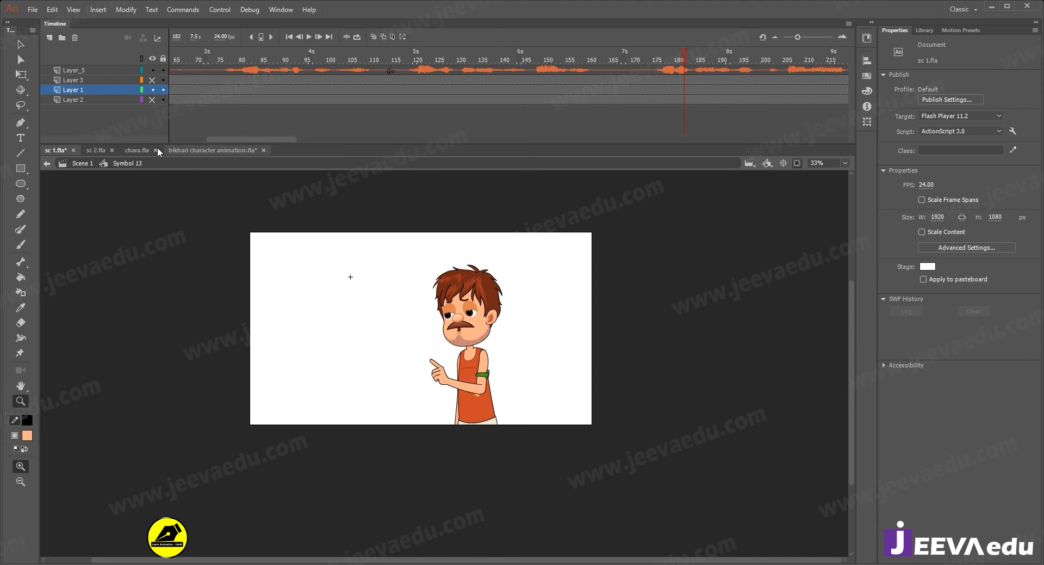
- Return to bikhari character animation.fla and scrub to frame 165 to examine the character's lowered-arm pose
click(190, 149)
click(524, 63)
drag(524, 63, 610, 59)
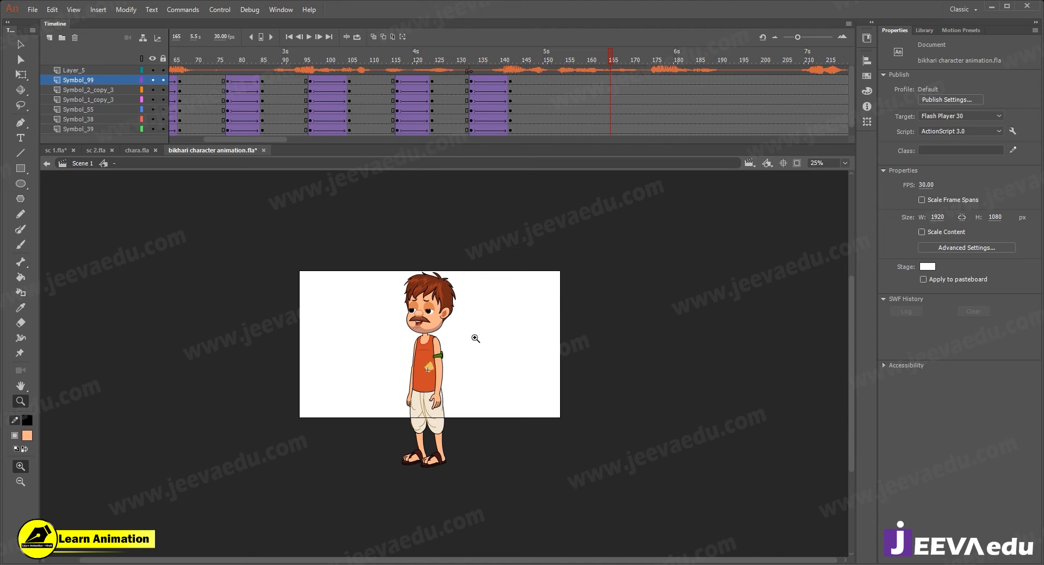
click(440, 387)
alt+click(455, 348)
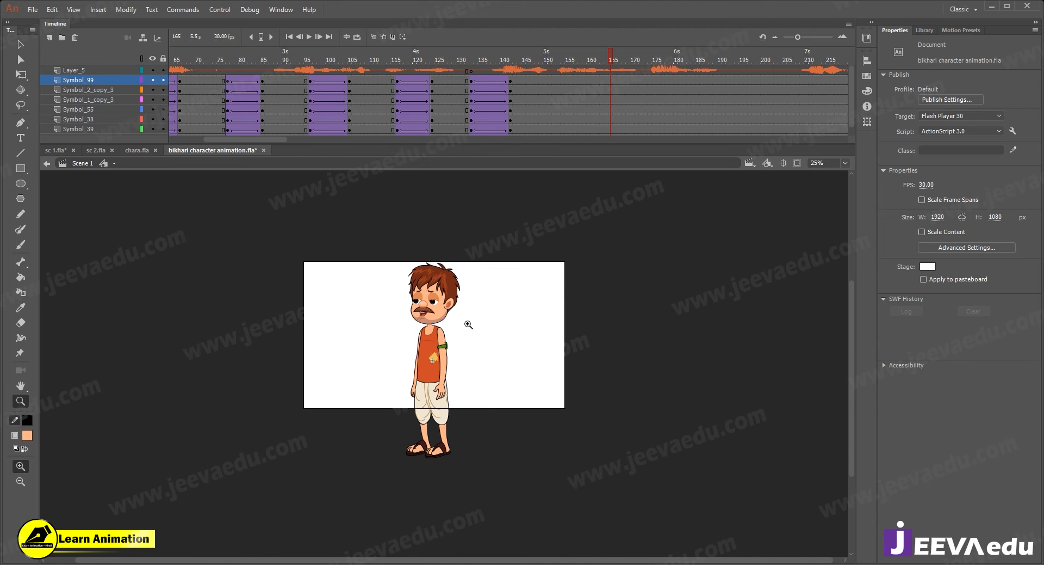
click(468, 325)
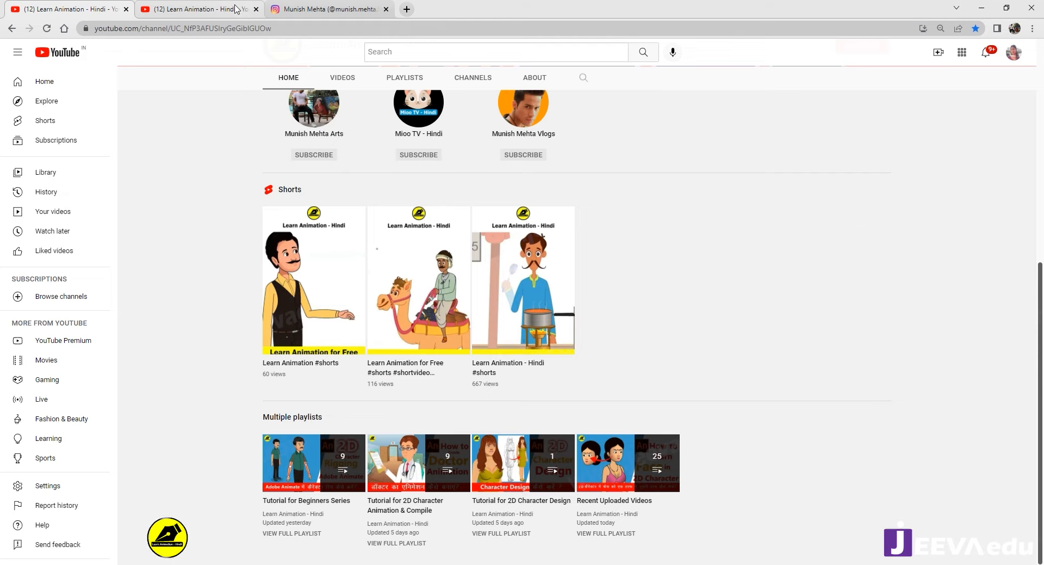
- Look at the uploaded videos of the Learn Animation - Hindi channel on YouTube and return to Adobe Animate
click(342, 77)
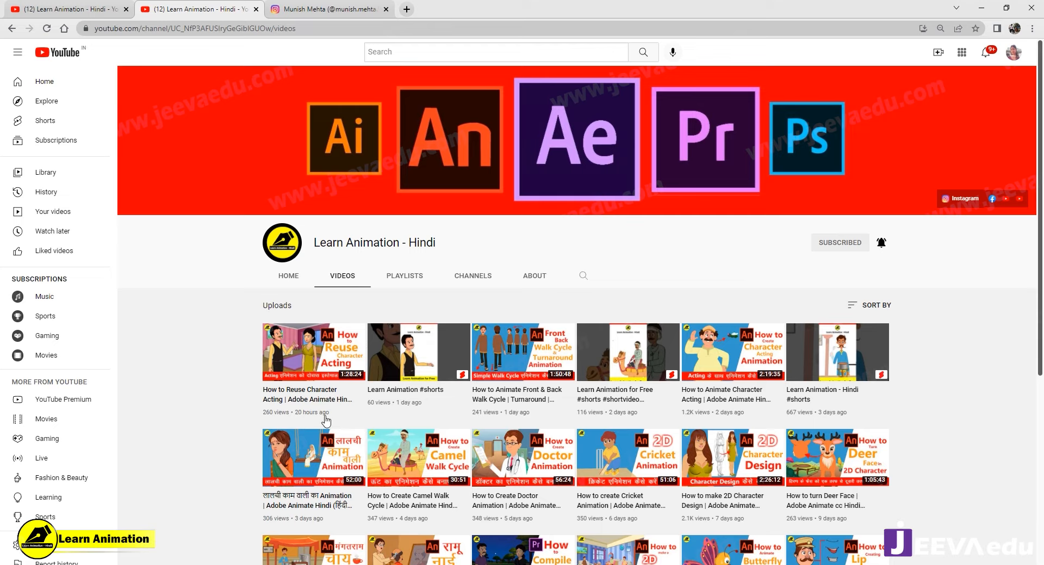
click(982, 8)
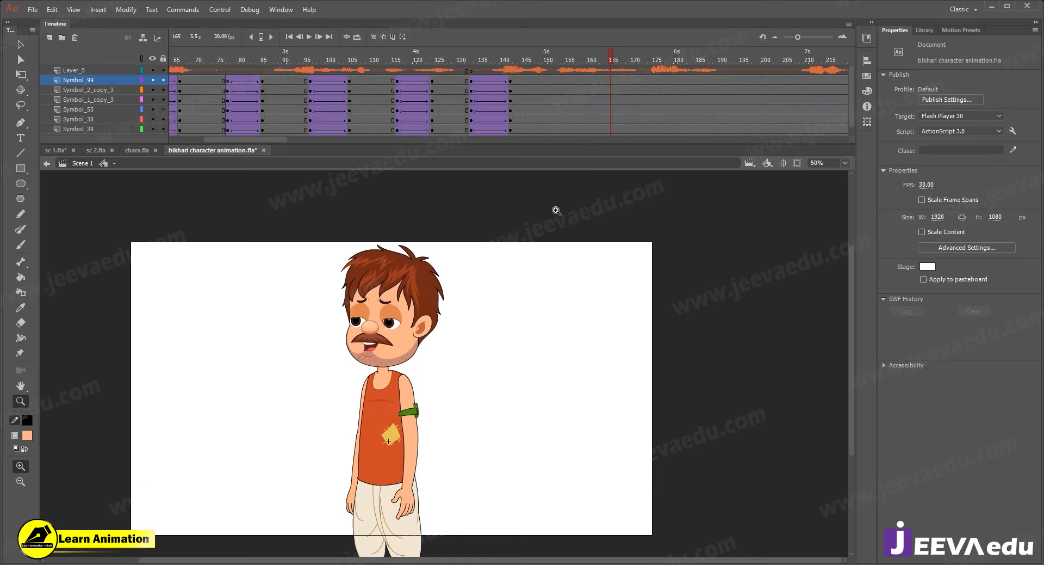
- Play the animation repeatedly from about frame 131 to judge where the next body movement should follow the voice
click(449, 57)
key(Return)
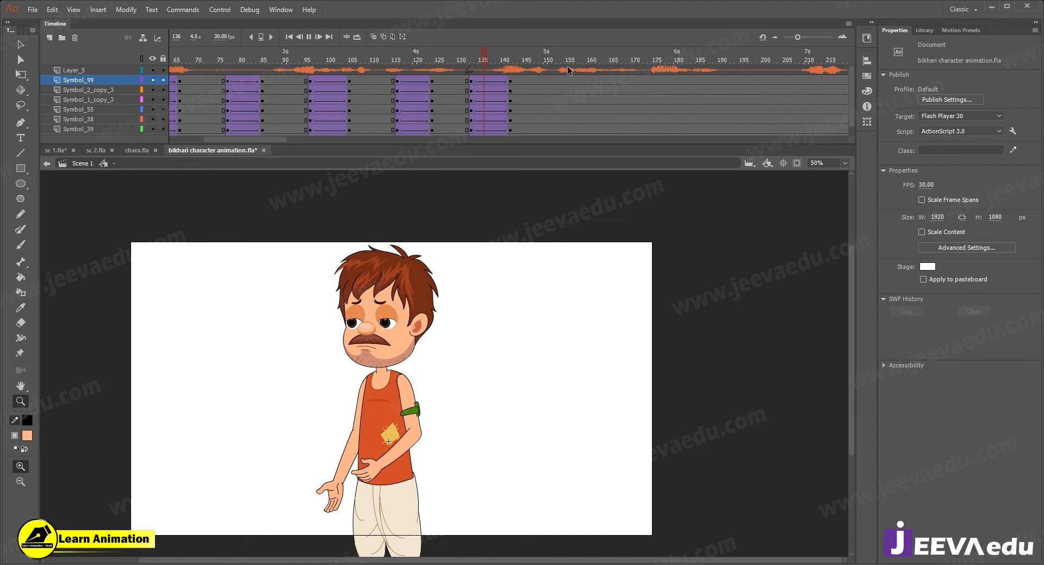
key(Return)
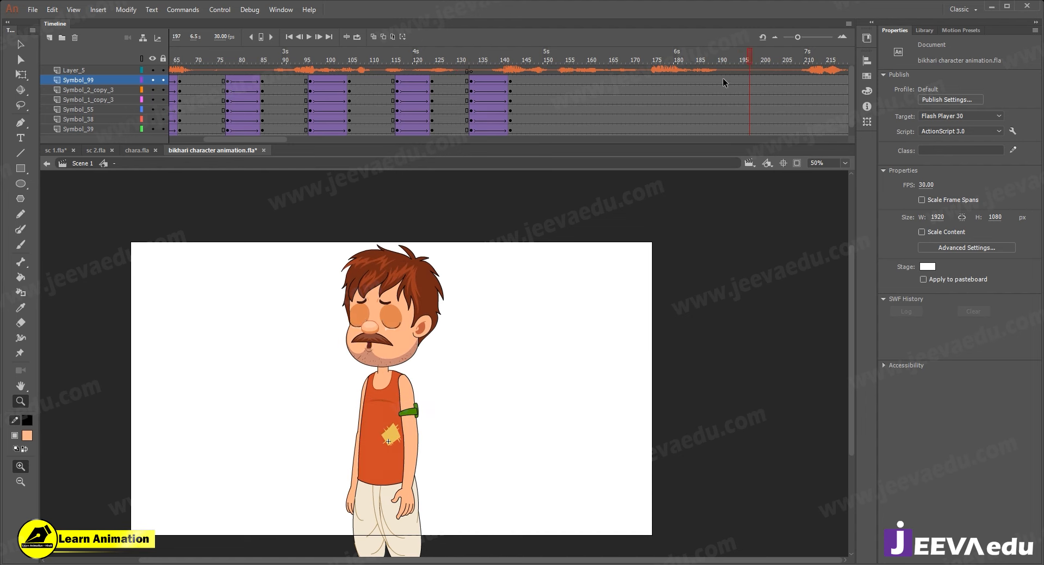
drag(642, 70, 472, 61)
key(Return)
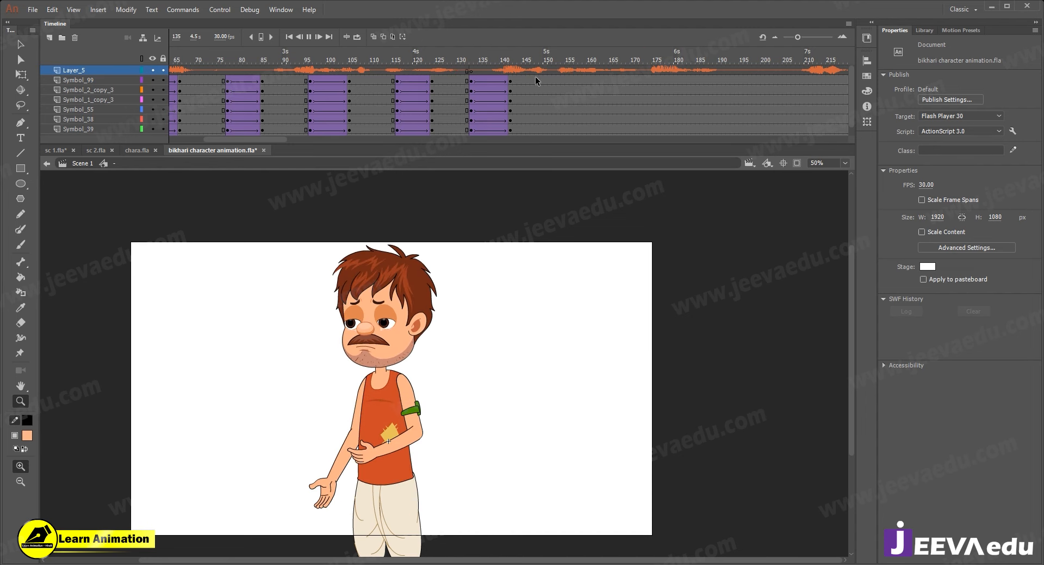
key(Return)
- Insert keyframes on all the body-part layers at frame 166 and again at frame 175
drag(615, 80, 616, 133)
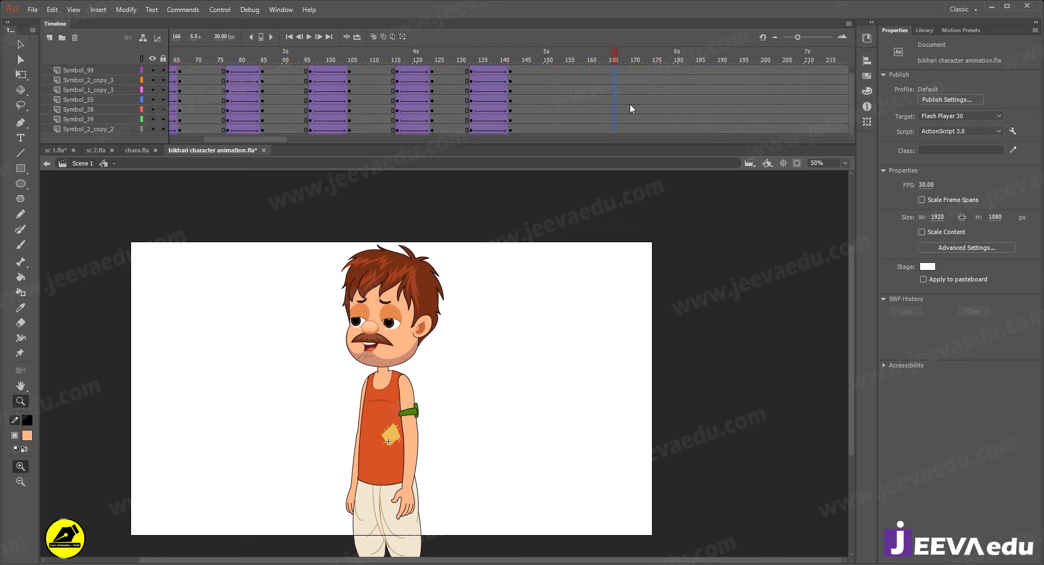
key(F6)
drag(652, 78, 650, 157)
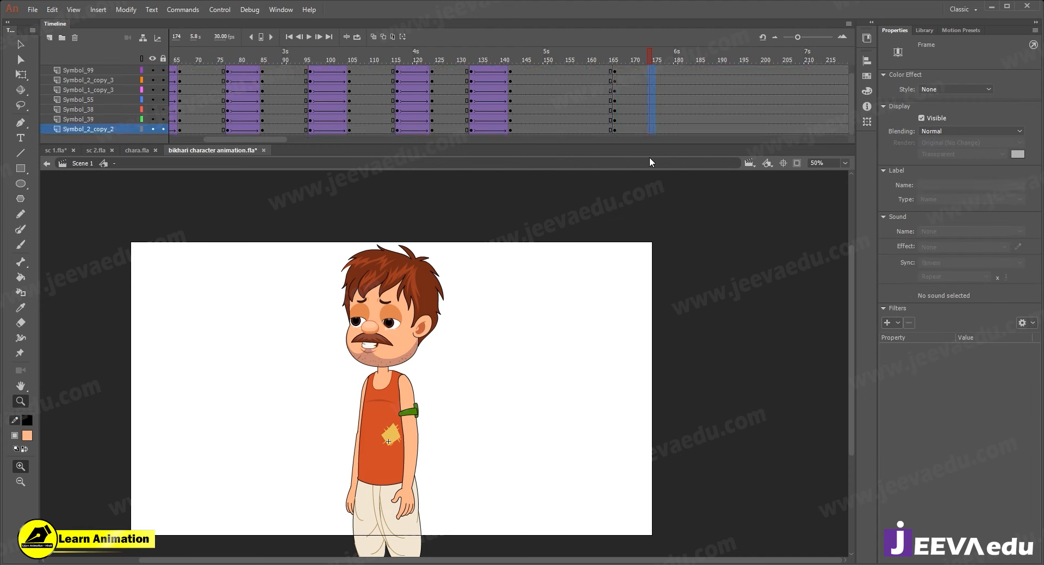
key(period)
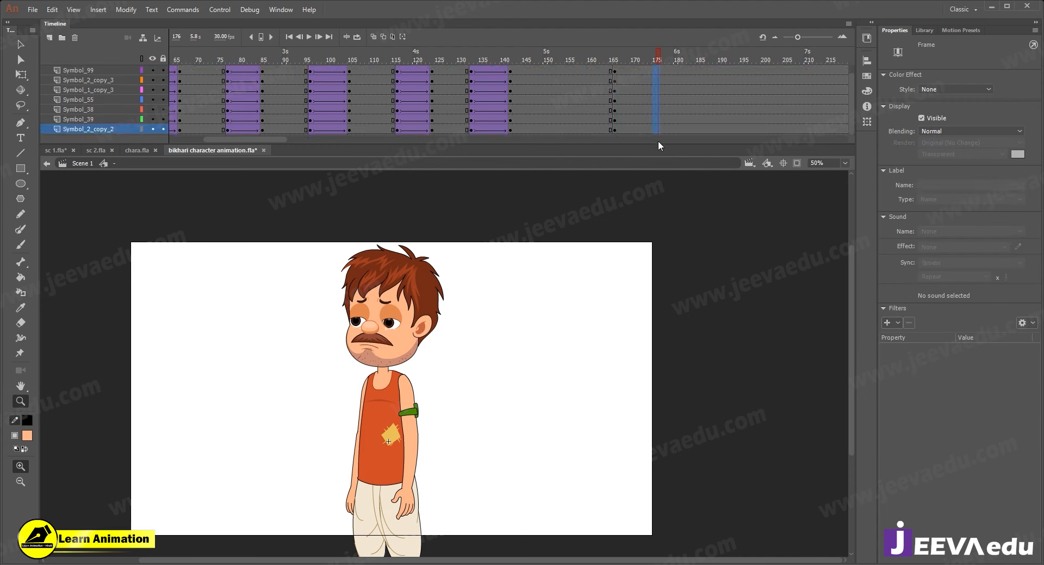
key(F6)
- Create a classic tween between frames 166 and 175 on all the body-part layers
drag(638, 79, 625, 161)
right_click(631, 104)
click(669, 132)
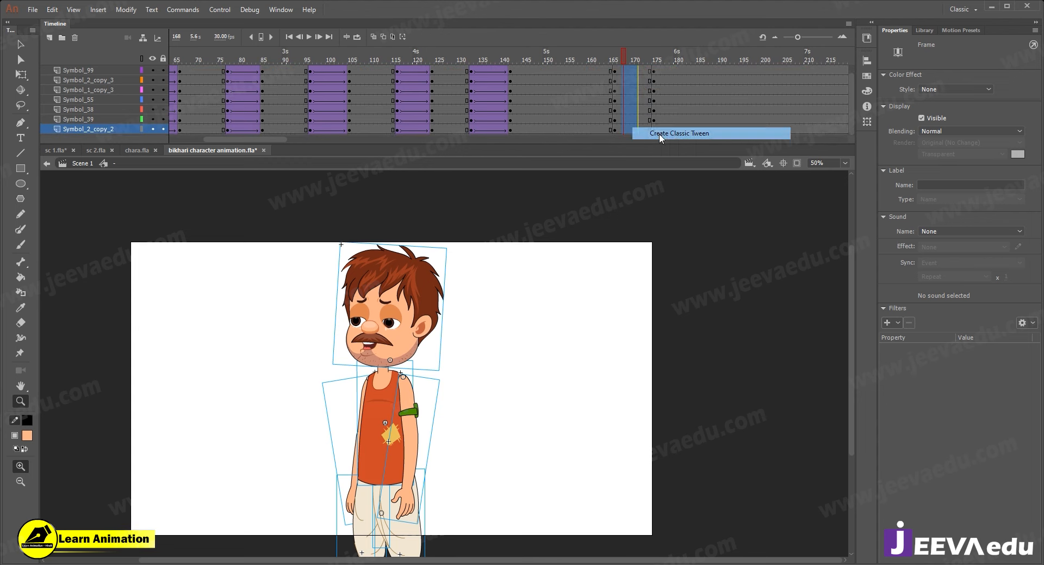
click(657, 77)
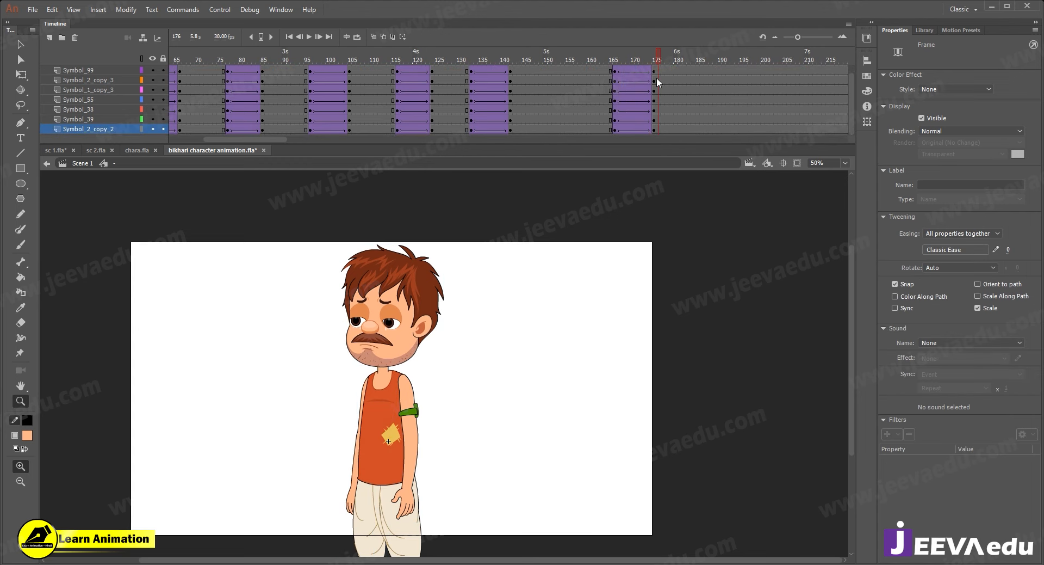
scroll(643, 73, up, 1)
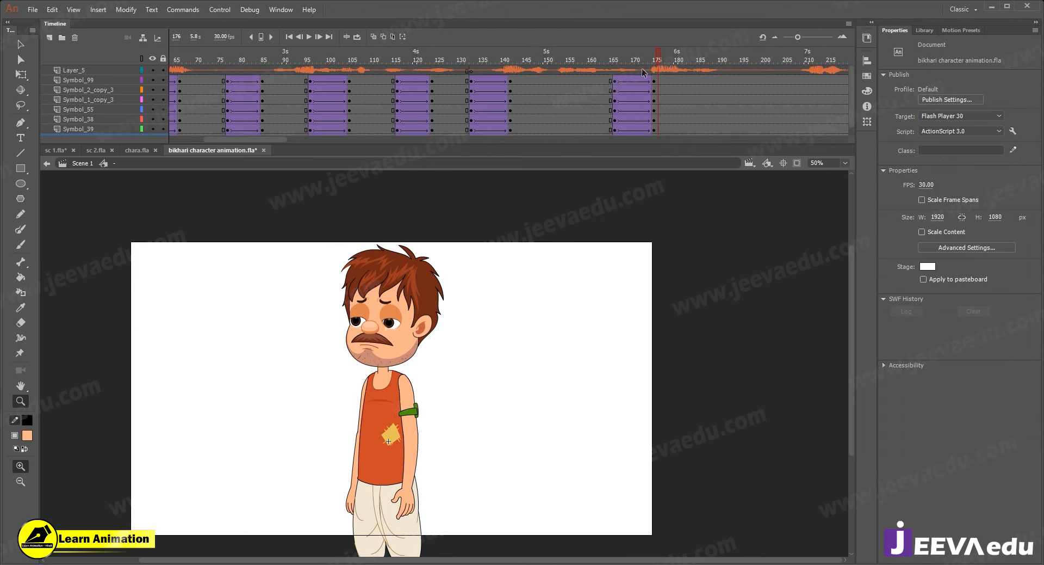
scroll(642, 127, down, 1)
click(642, 129)
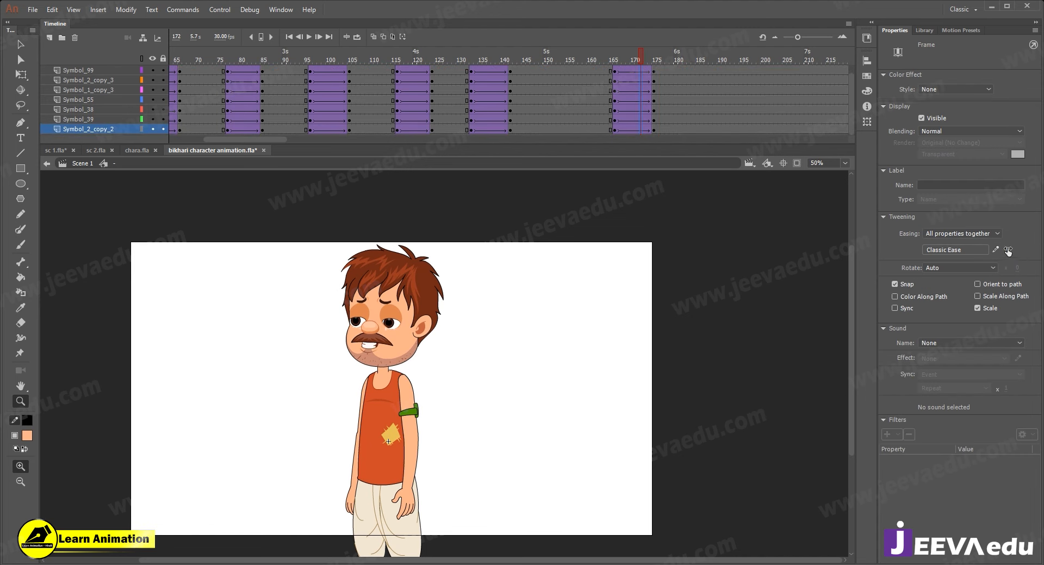
- At frame 175, select the head, torso and arms and rotate them together slightly clockwise about the waist
scroll(667, 71, up, 1)
click(655, 80)
key(v)
drag(300, 298, 382, 490)
key(q)
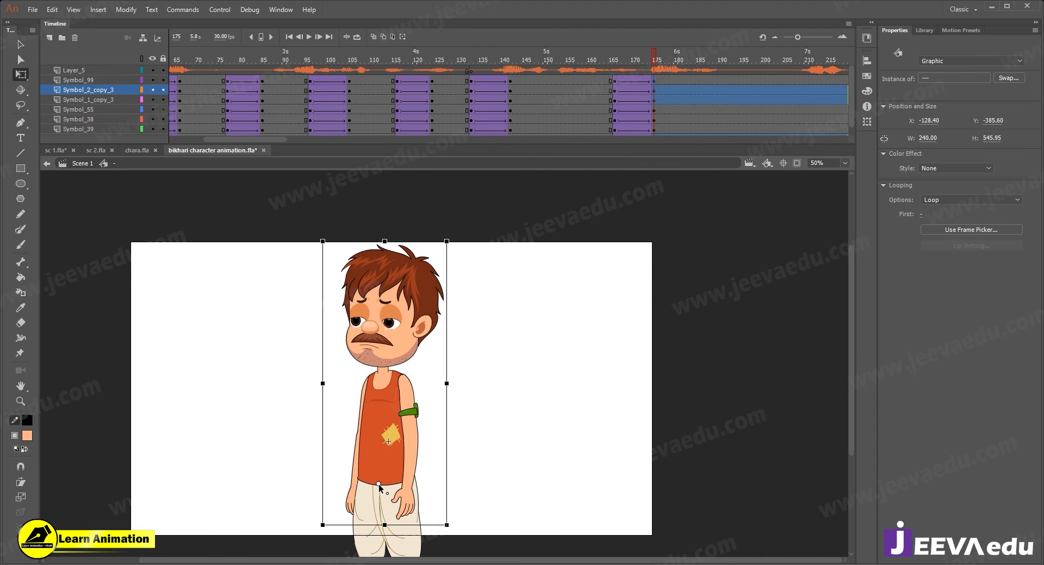
drag(454, 244, 462, 249)
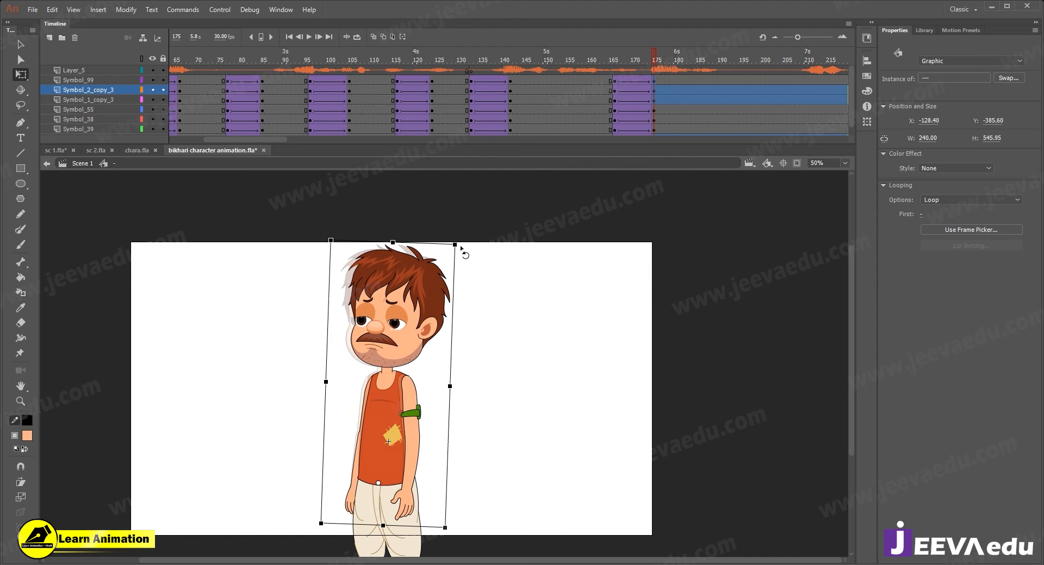
click(485, 285)
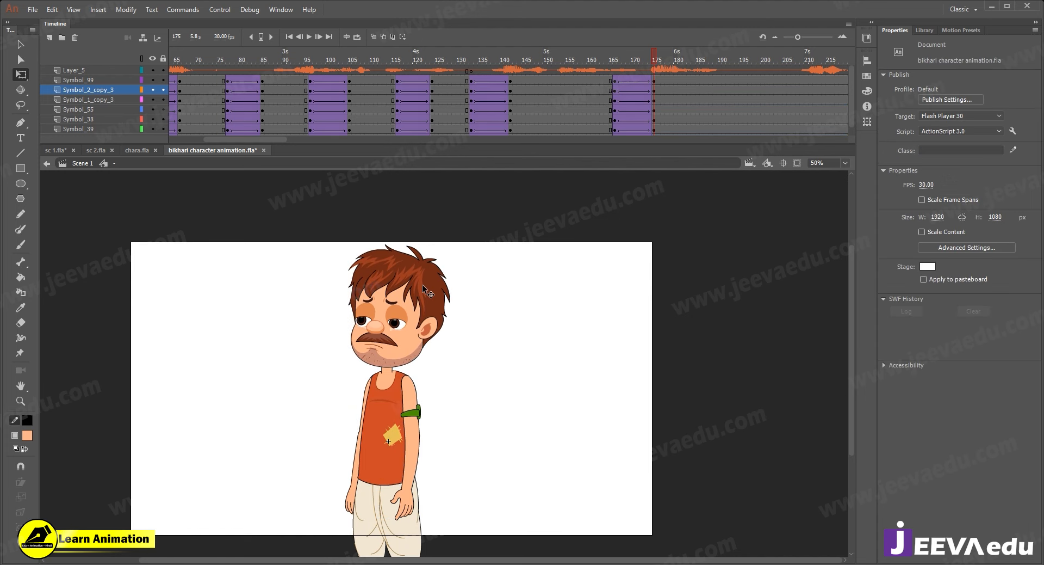
- At frame 175, rotate the head counterclockwise about the neck and both arms slightly counterclockwise about their shoulders
click(440, 250)
drag(457, 249, 425, 238)
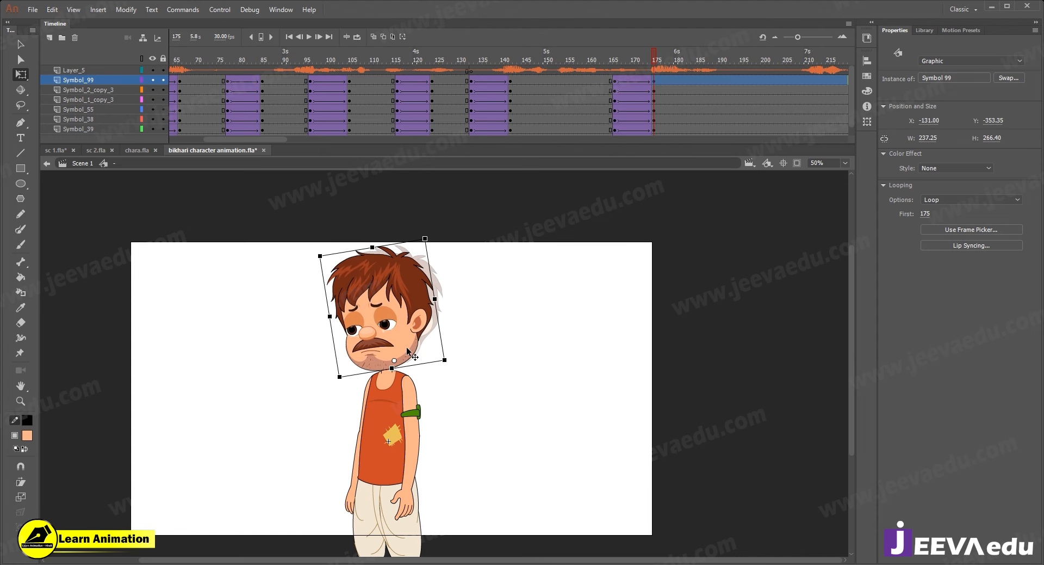
click(407, 487)
drag(428, 529, 436, 526)
click(346, 506)
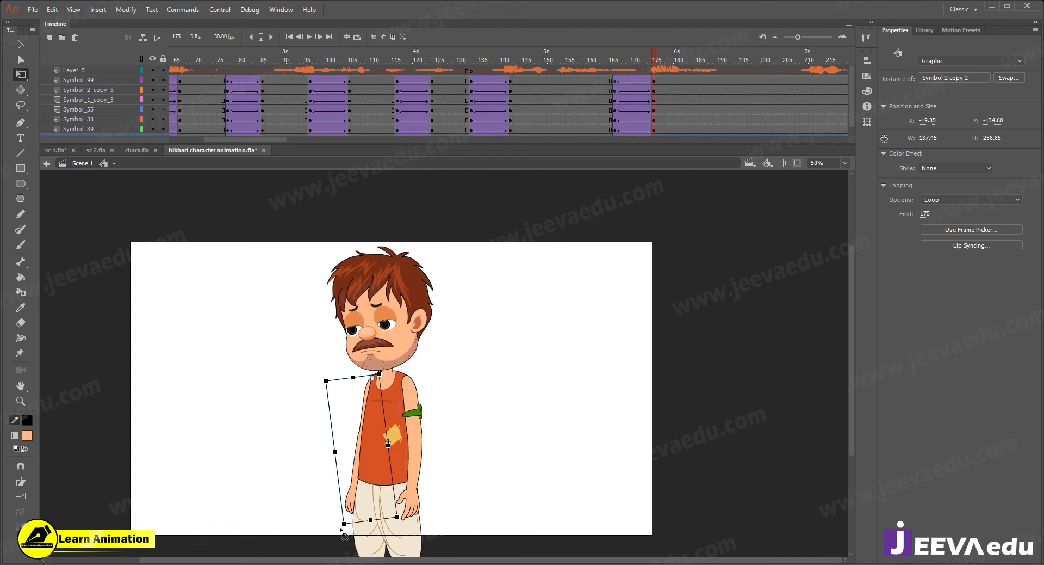
drag(343, 529, 349, 530)
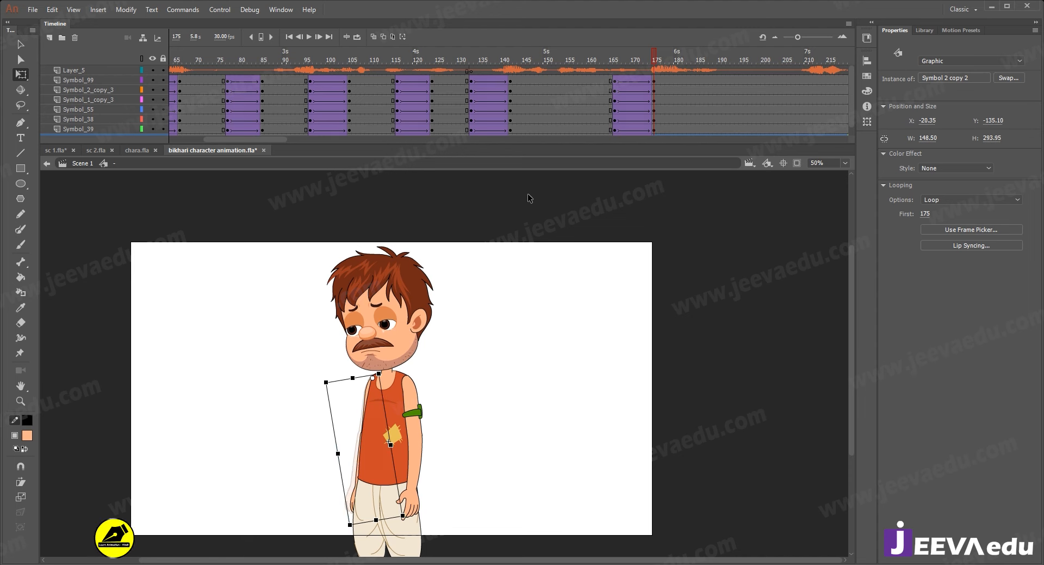
- Play the animation with the voice to check the new body lean and head tilt between frames 166 and 175
click(603, 66)
key(Return)
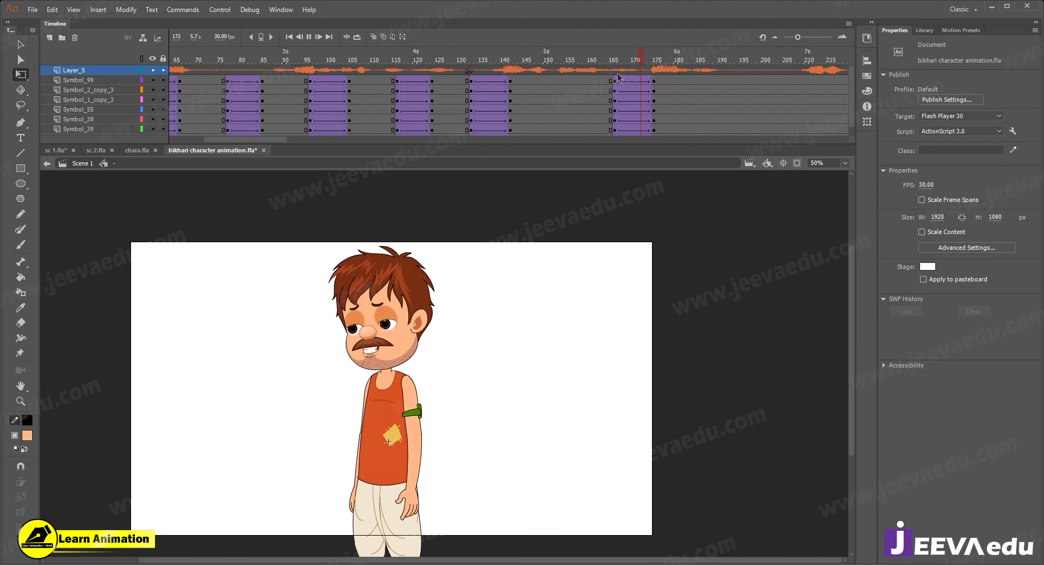
click(669, 61)
drag(503, 81, 484, 72)
key(Return)
- Open the head symbol at frame 143 and insert keyframes there on all its face-part layers
click(514, 77)
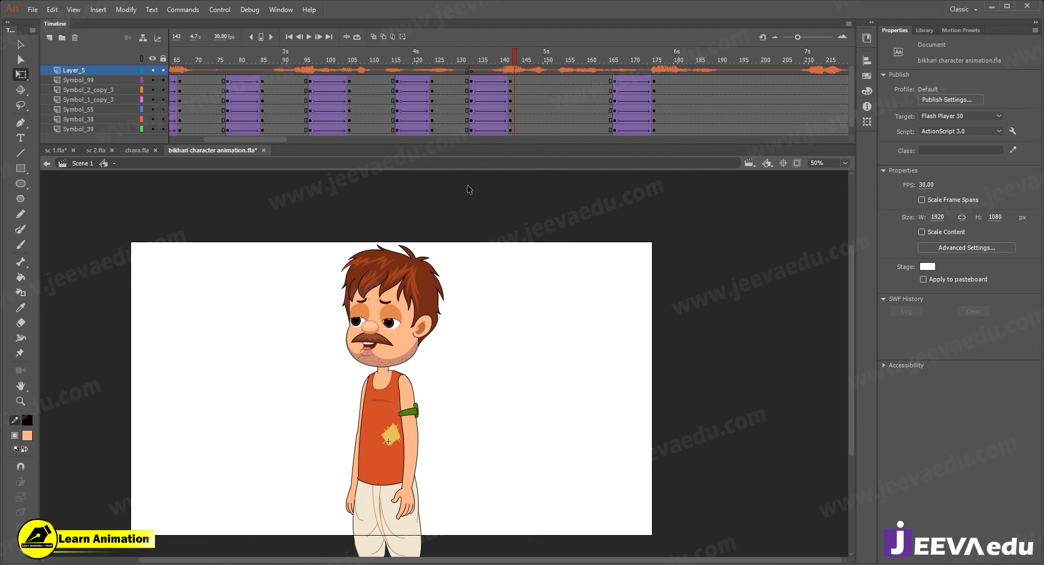
double_click(392, 315)
click(514, 108)
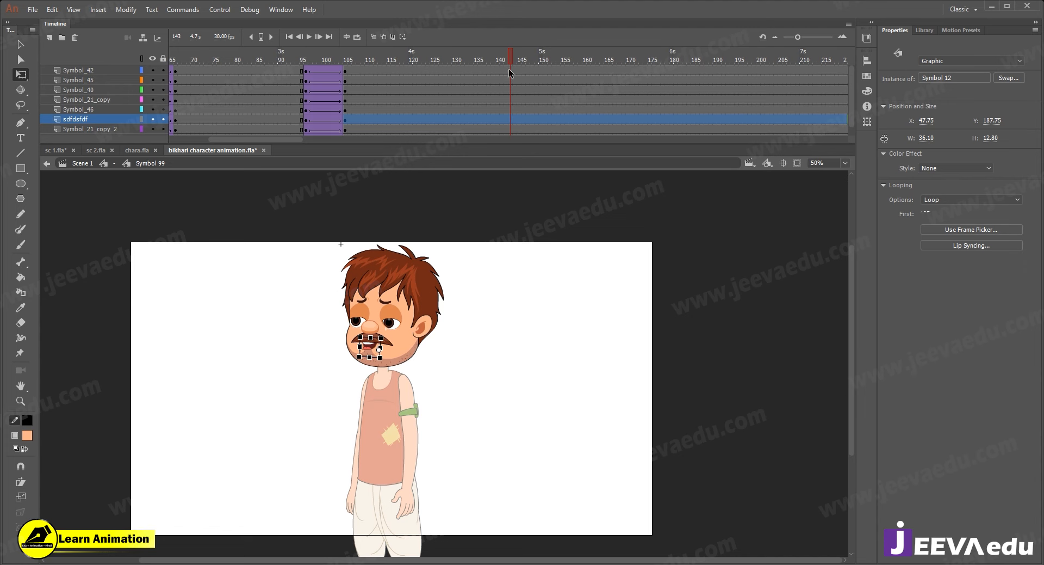
drag(508, 69, 502, 152)
key(F6)
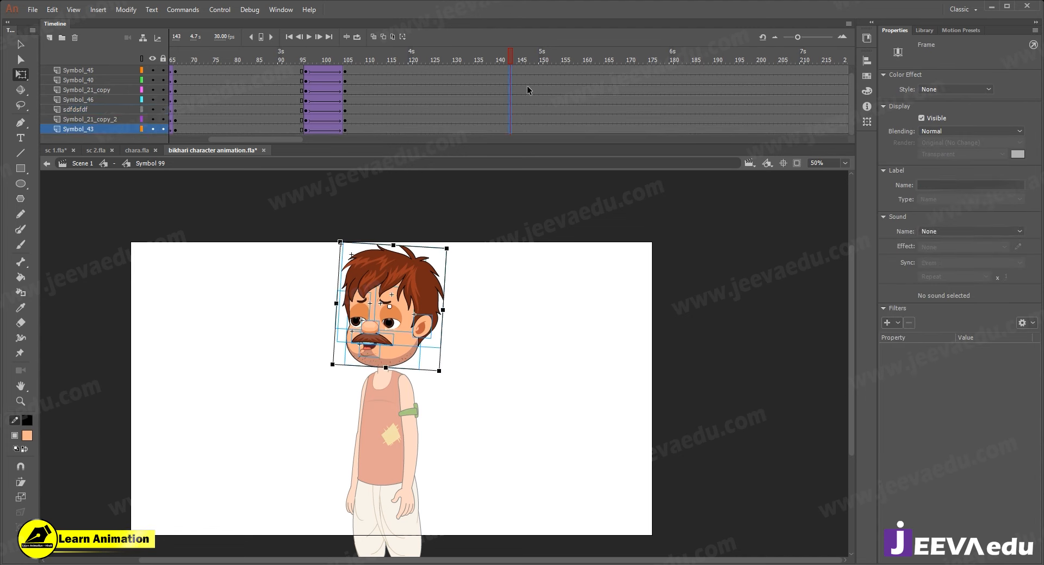
- Insert keyframes at frames 146 and 149 on all face layers and create classic tweens from frame 143 to 149
drag(523, 69, 521, 142)
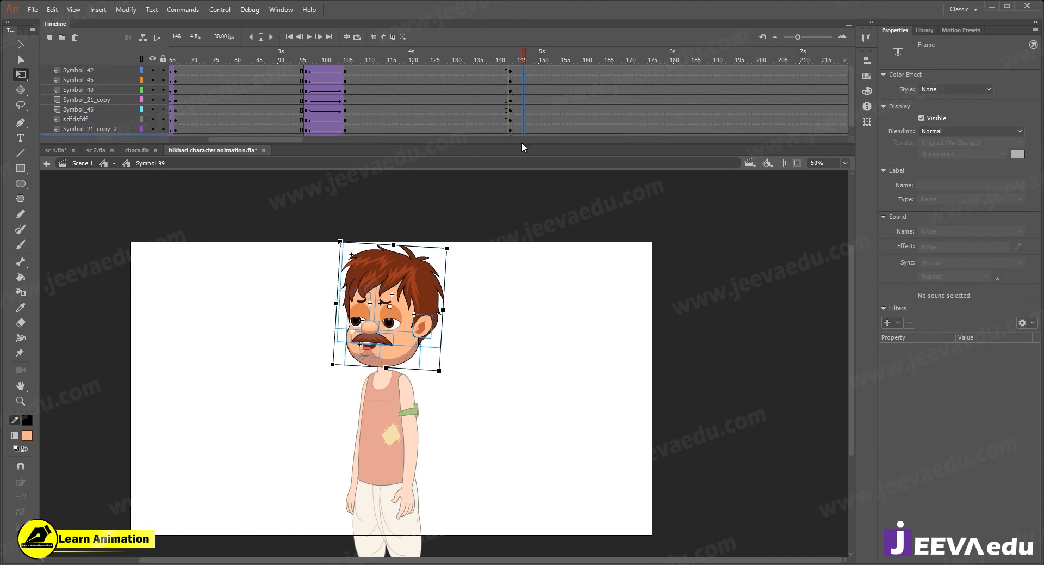
key(F6)
mouse_move(537, 67)
mouse_down()
mouse_move(537, 145)
mouse_move(521, 103)
mouse_move(525, 68)
mouse_up()
key(F6)
right_click(528, 79)
click(547, 111)
click(527, 55)
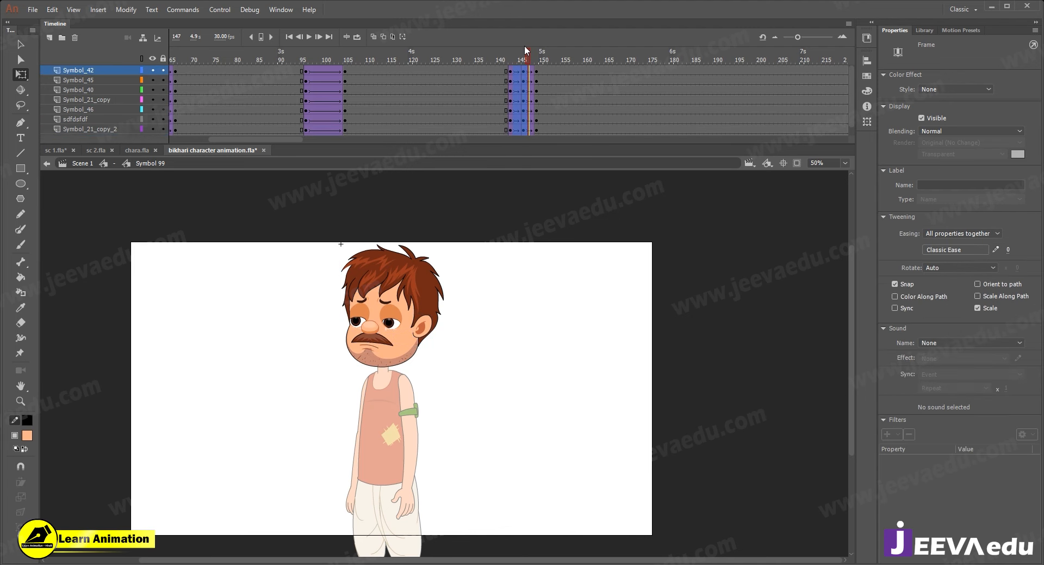
- At frame 146, select the mouth, moustache, nose and both eyes and nudge them slightly down together
click(524, 58)
key(z)
click(375, 353)
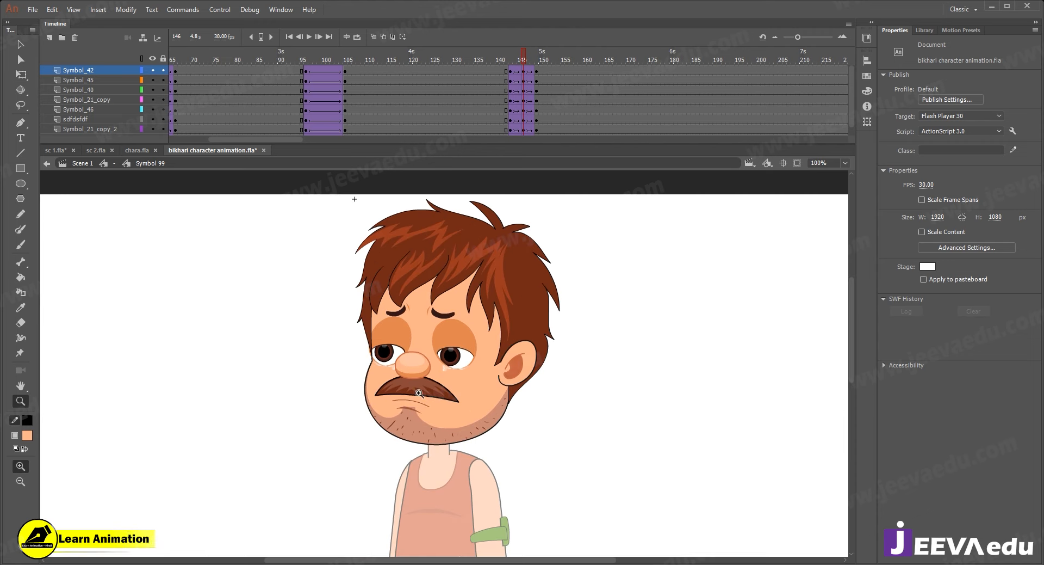
key(v)
click(418, 392)
shift+click(416, 405)
shift+click(417, 372)
shift+click(458, 340)
shift+click(459, 342)
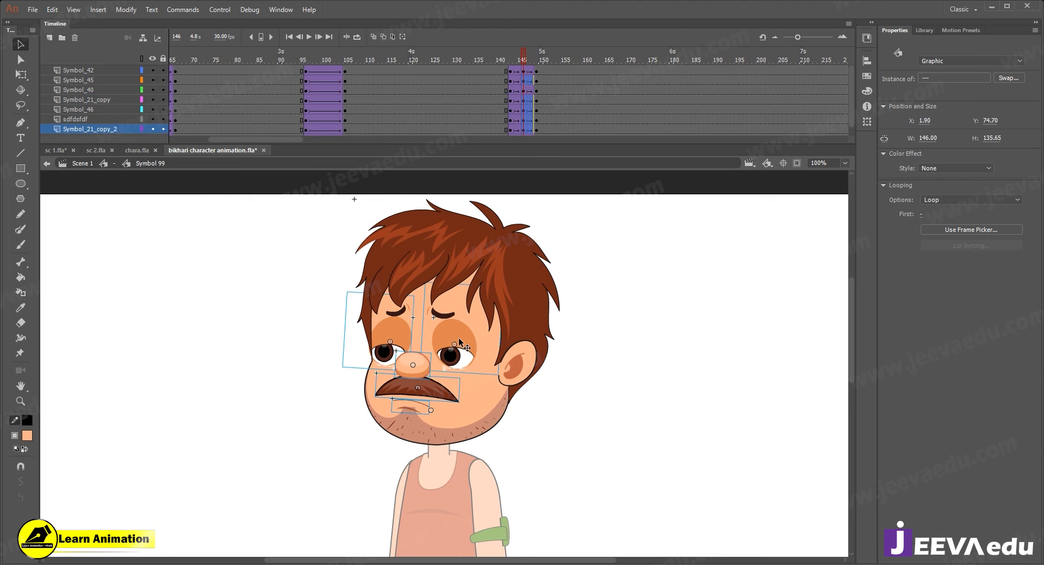
key(Down)
key(Down)
key(Down)
key(Down)
key(Down)
key(Down)
key(Down)
key(Down)
key(Down)
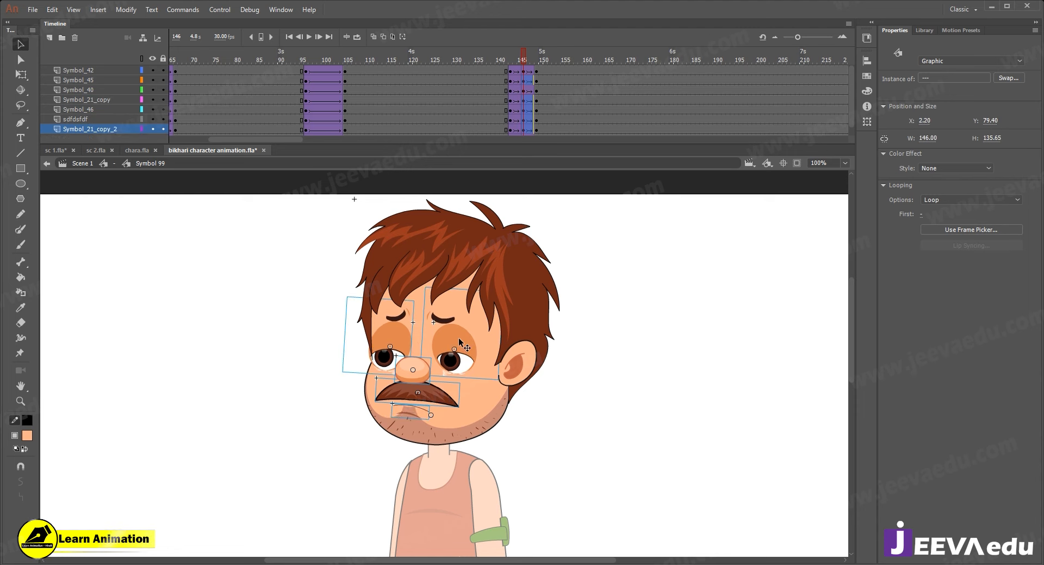
- At frame 146, nudge the ear slightly up, opposite to the movement of the face parts
click(530, 365)
key(Up)
key(Up)
key(Up)
key(Up)
key(Up)
- Play and step through frames 143 to 149 to check the nod of the face parts and ear
drag(530, 53, 505, 87)
key(Return)
key(comma)
key(comma)
key(comma)
key(comma)
key(comma)
key(comma)
key(comma)
key(comma)
key(period)
key(period)
key(period)
key(period)
key(period)
key(period)
key(period)
key(comma)
key(comma)
key(comma)
key(comma)
- Reselect the mouth, moustache, nose and eyes at frame 146 and scrub through to frame 149 to compare their positions
click(412, 413)
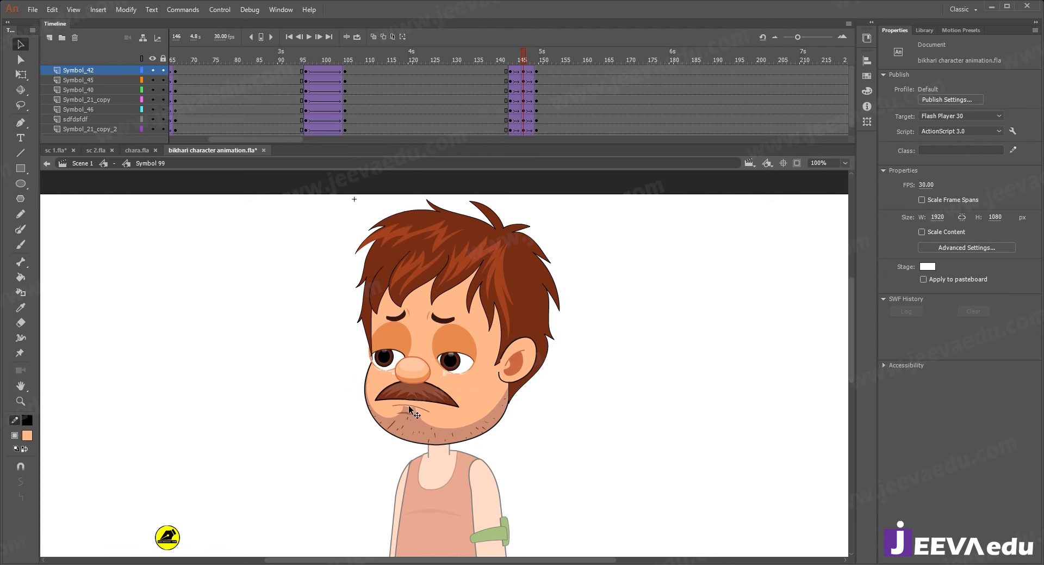
shift+click(415, 385)
shift+click(409, 364)
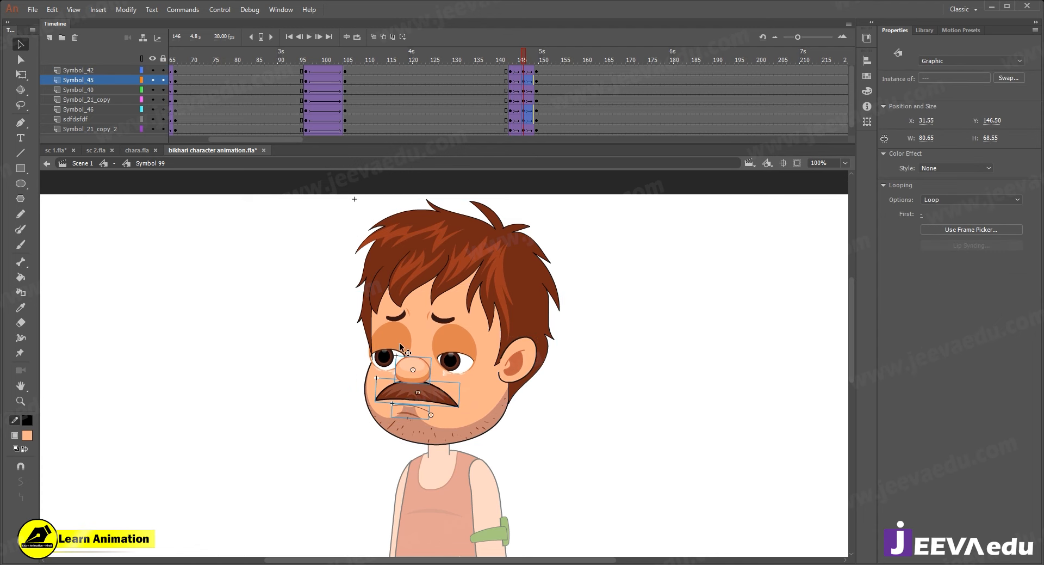
shift+click(399, 342)
shift+click(478, 354)
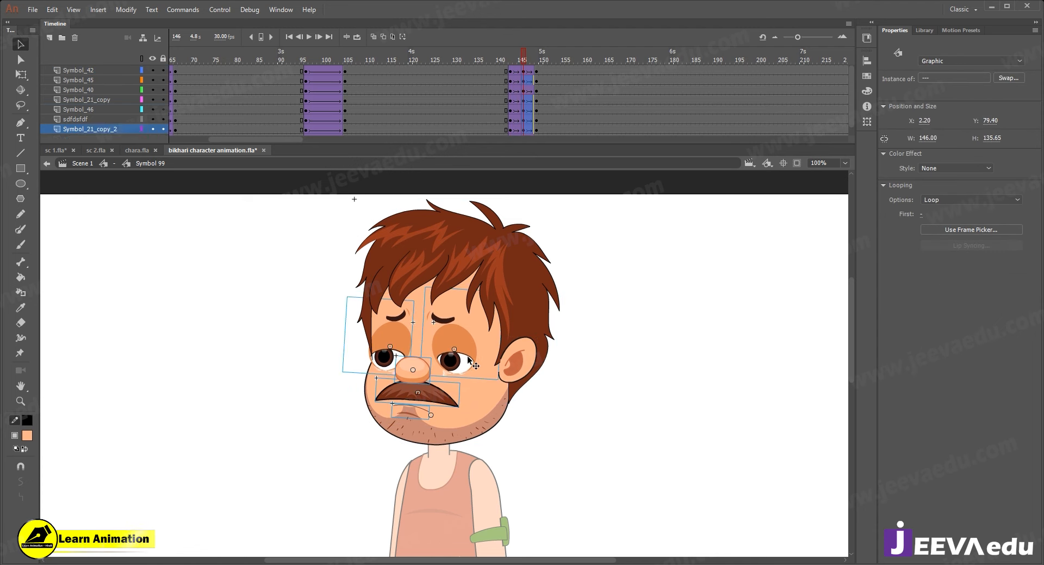
shift+click(530, 359)
click(493, 57)
drag(492, 59, 537, 58)
- Duplicate the nod keyframes of frames 143–149 on all face layers to frames 149–155 and play the repeated nod
scroll(517, 131, down, 1)
drag(536, 134, 535, 71)
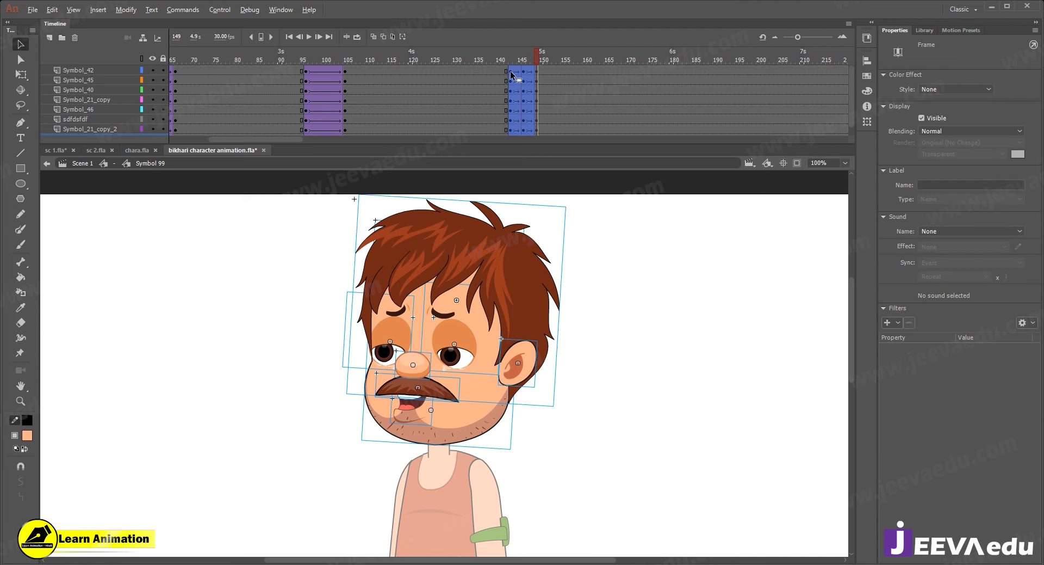
drag(538, 67, 506, 61)
key(Return)
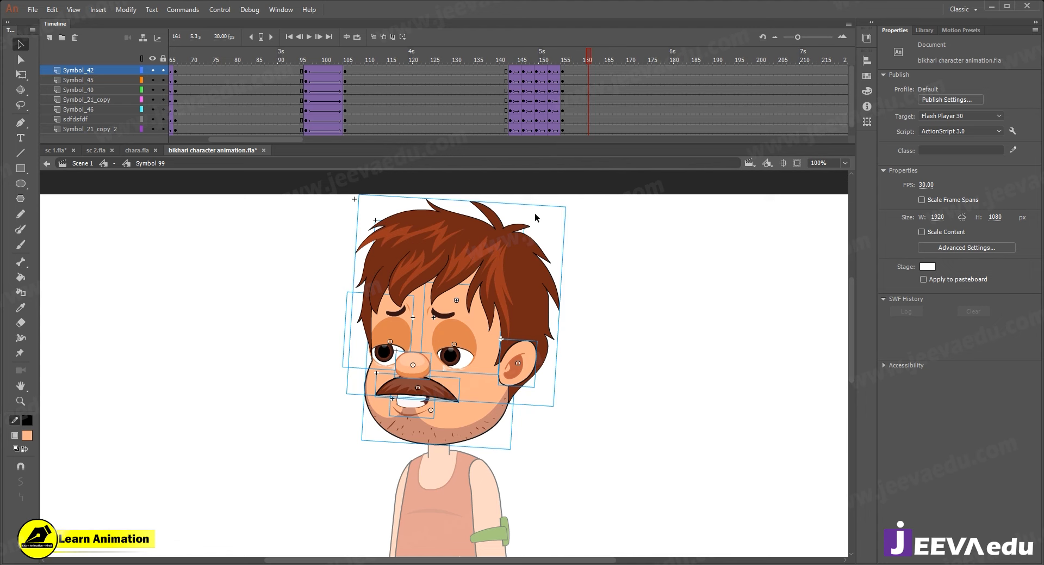
- Select all frames in the head symbol, apply Synchronize Symbols, and check the mouth at frame 152
click(552, 72)
right_click(552, 72)
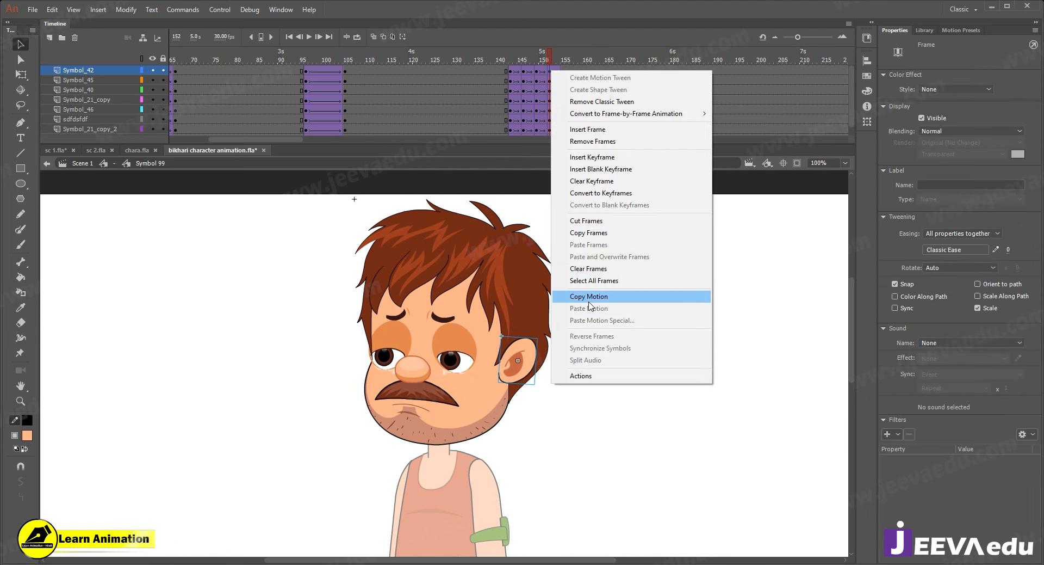
click(592, 280)
right_click(543, 90)
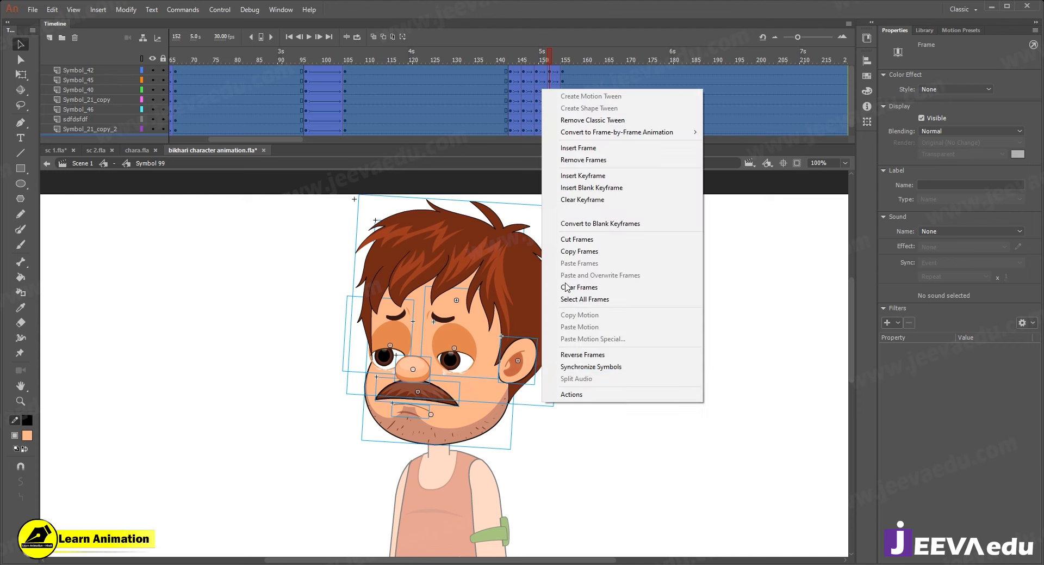
click(574, 368)
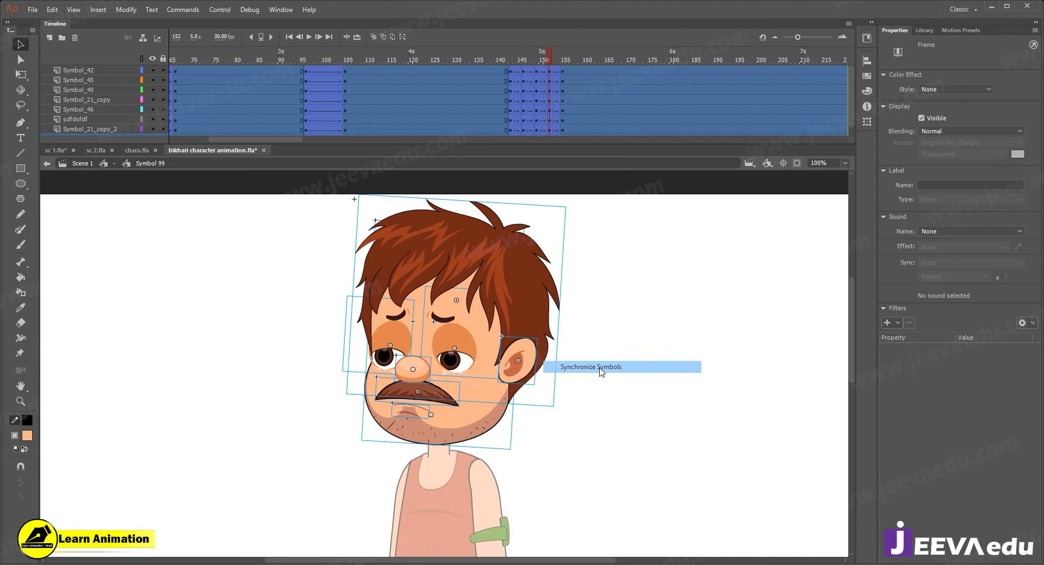
click(549, 72)
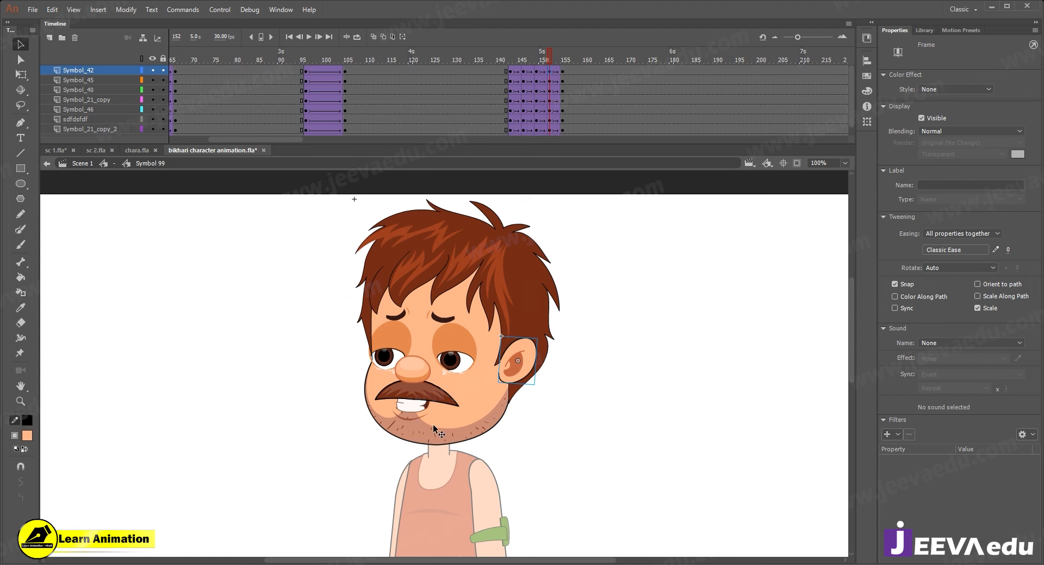
click(413, 412)
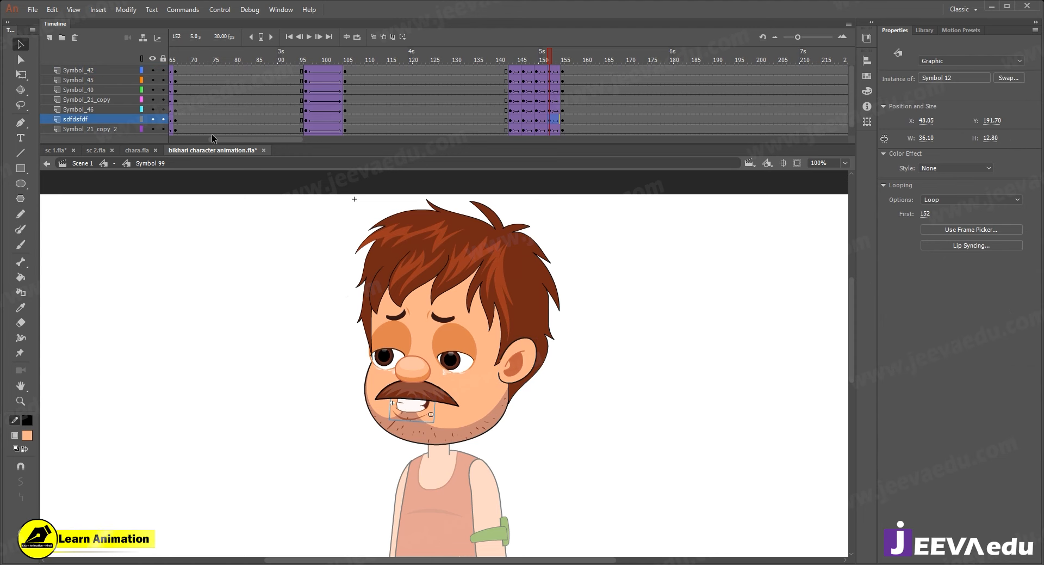
- Return to the full character's timeline and play the section around frames 134–171 to check the nod against the voice
click(110, 166)
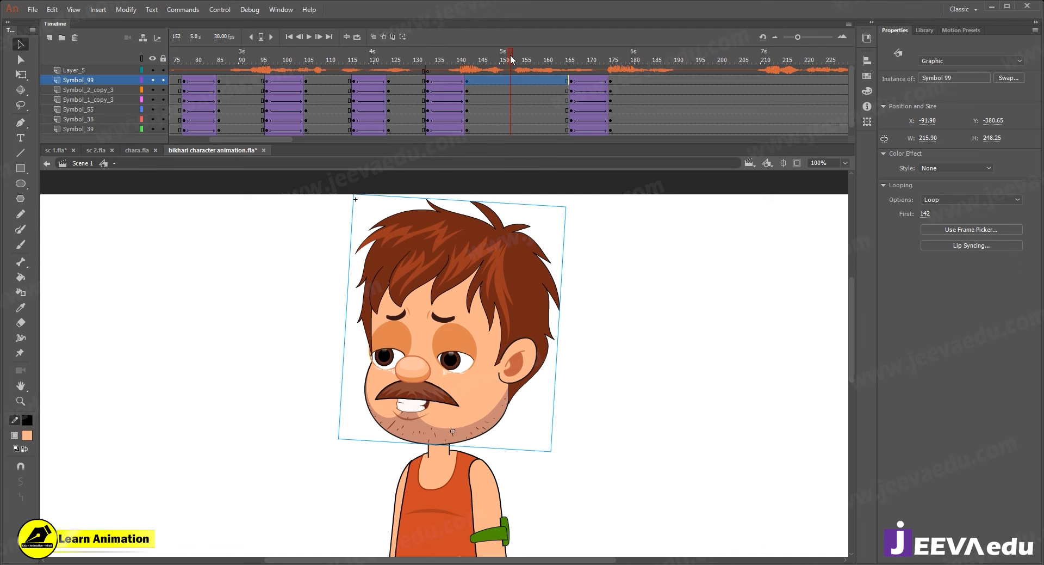
drag(510, 54, 486, 77)
click(522, 86)
click(434, 92)
key(Return)
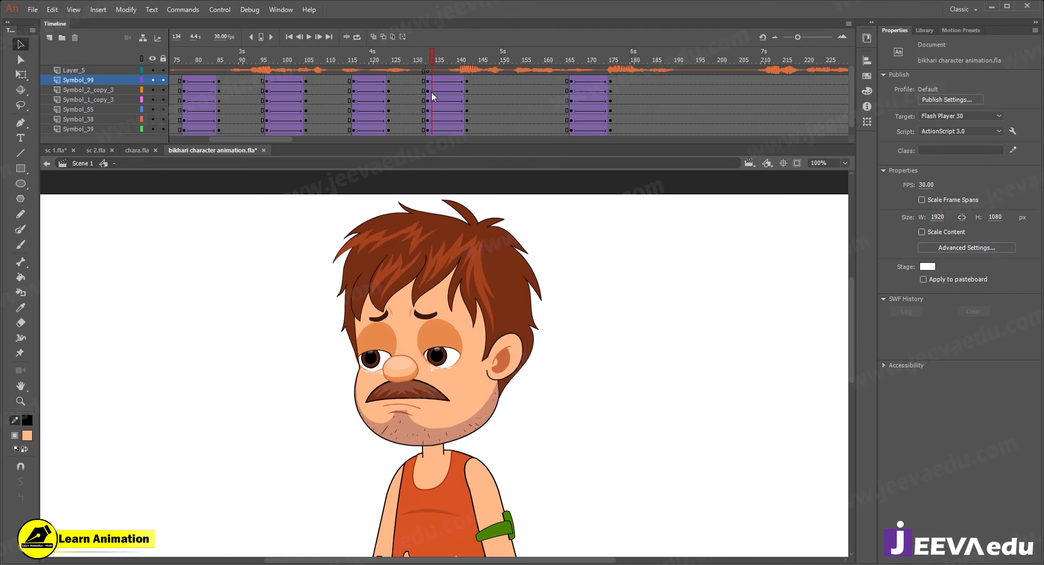
key(Return)
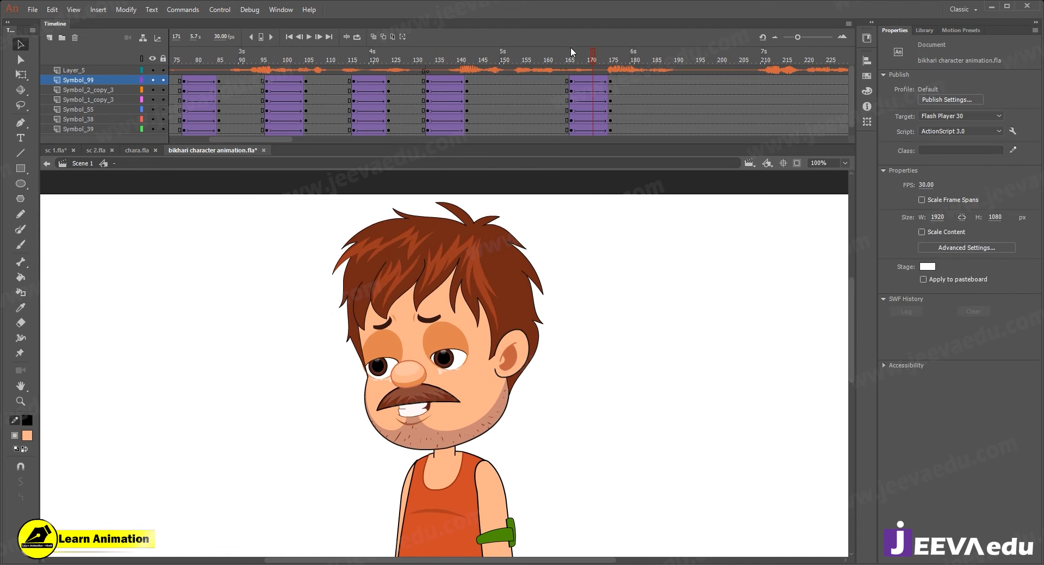
drag(570, 50, 338, 67)
key(Return)
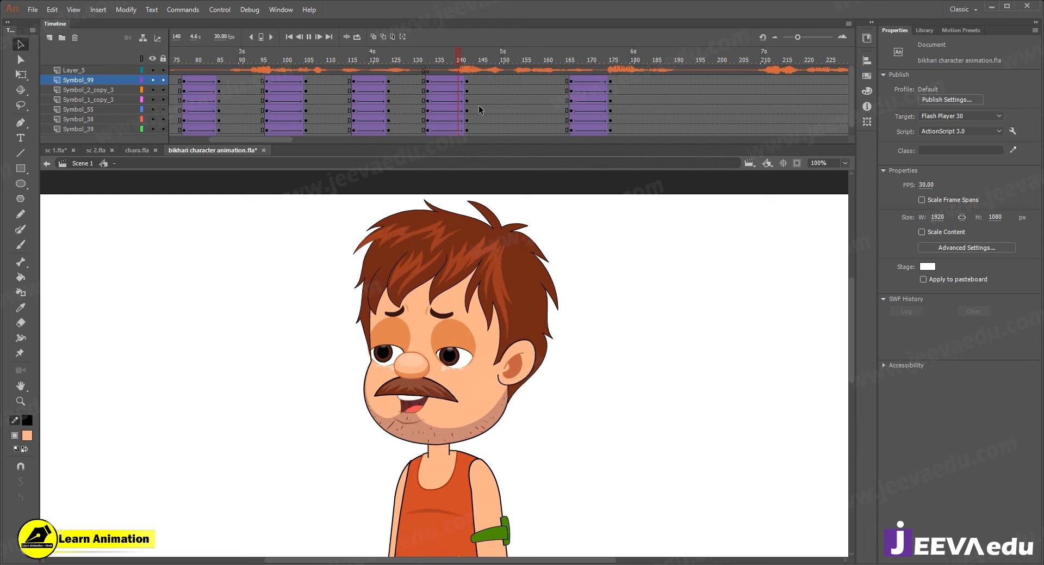
key(Return)
click(424, 70)
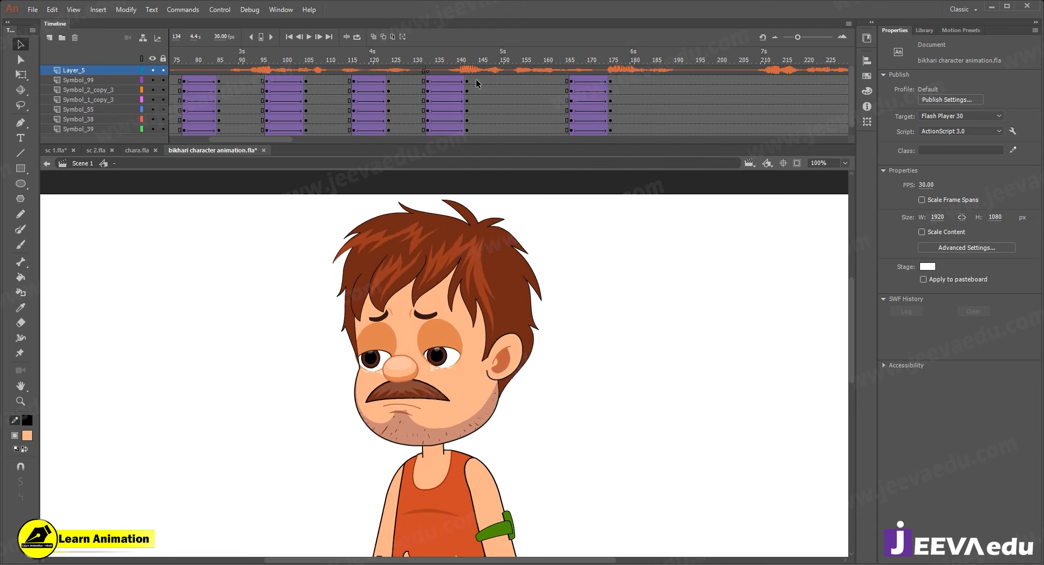
key(Return)
key(Return)
click(513, 65)
drag(514, 65, 455, 70)
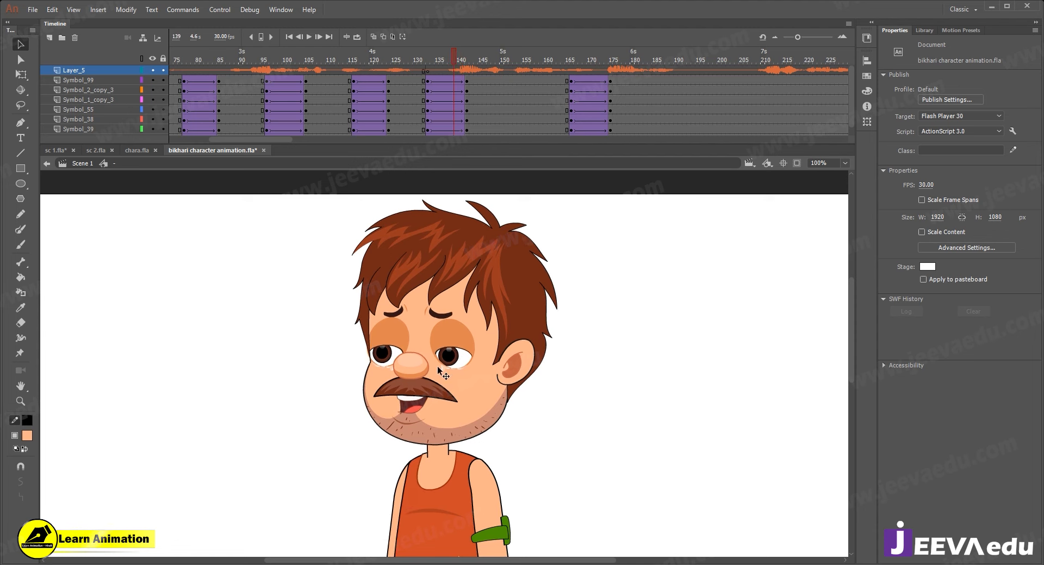
key(Return)
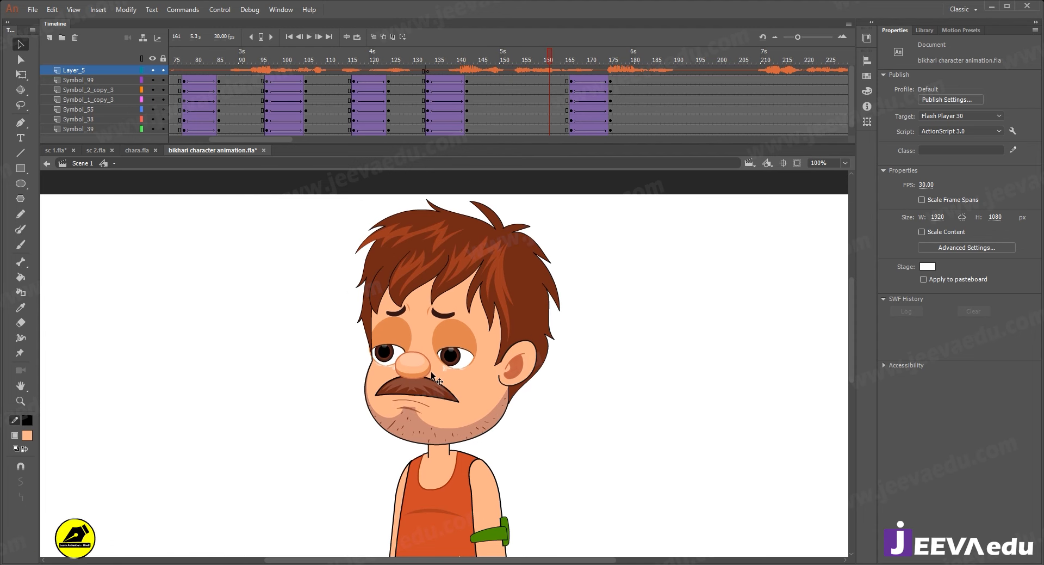
- Reopen the head symbol and, at frame 146, nudge the nose, eyes, moustache and mouth slightly up to soften the nod
double_click(424, 372)
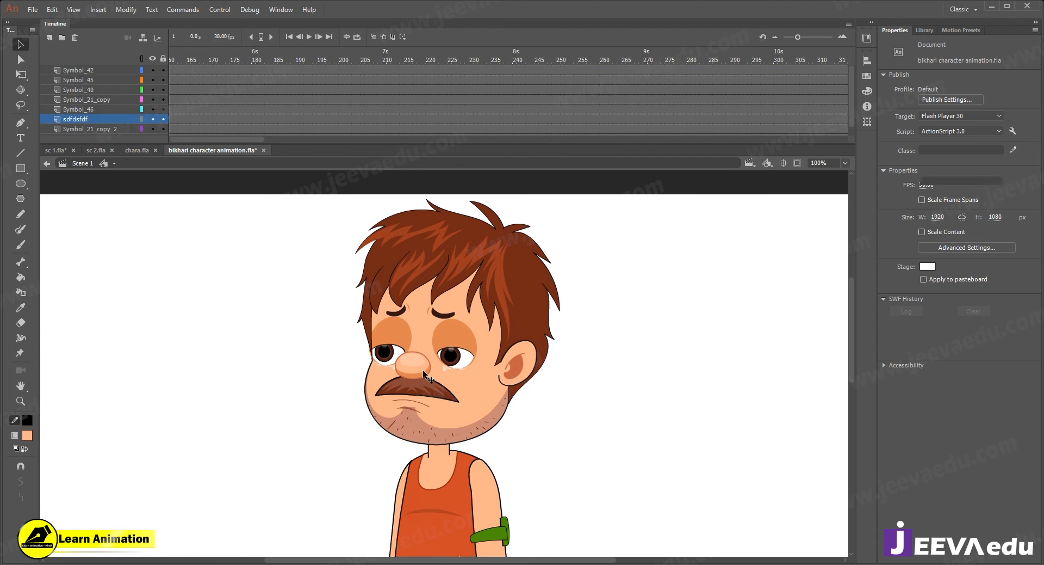
click(446, 71)
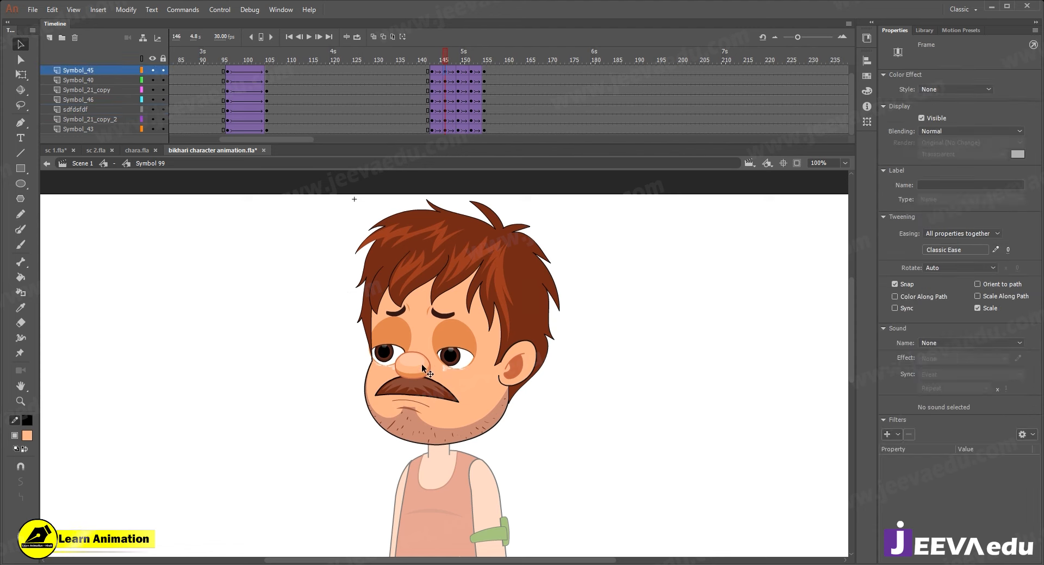
click(413, 371)
shift+click(388, 357)
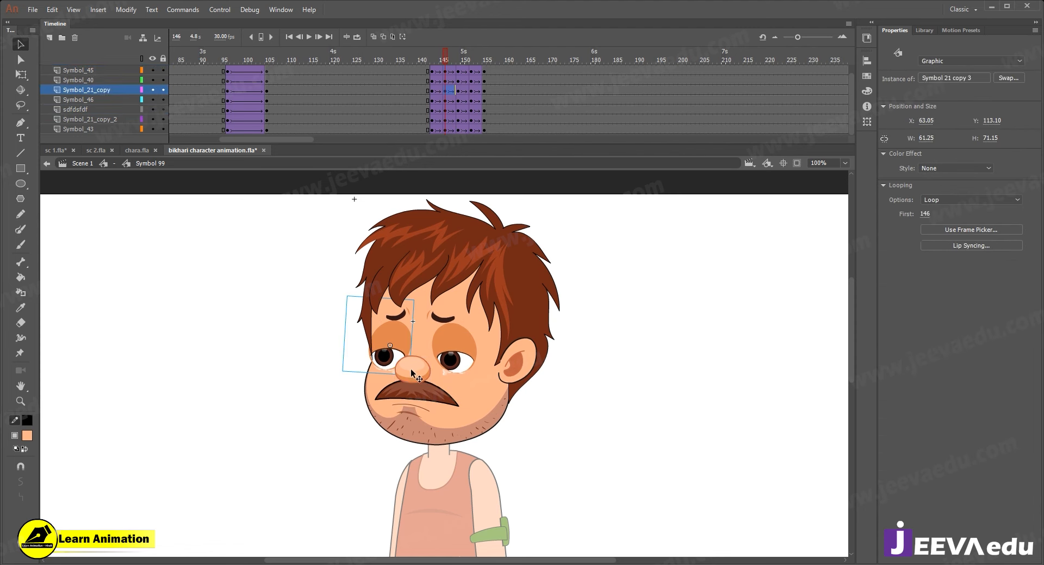
shift+click(449, 359)
shift+click(433, 399)
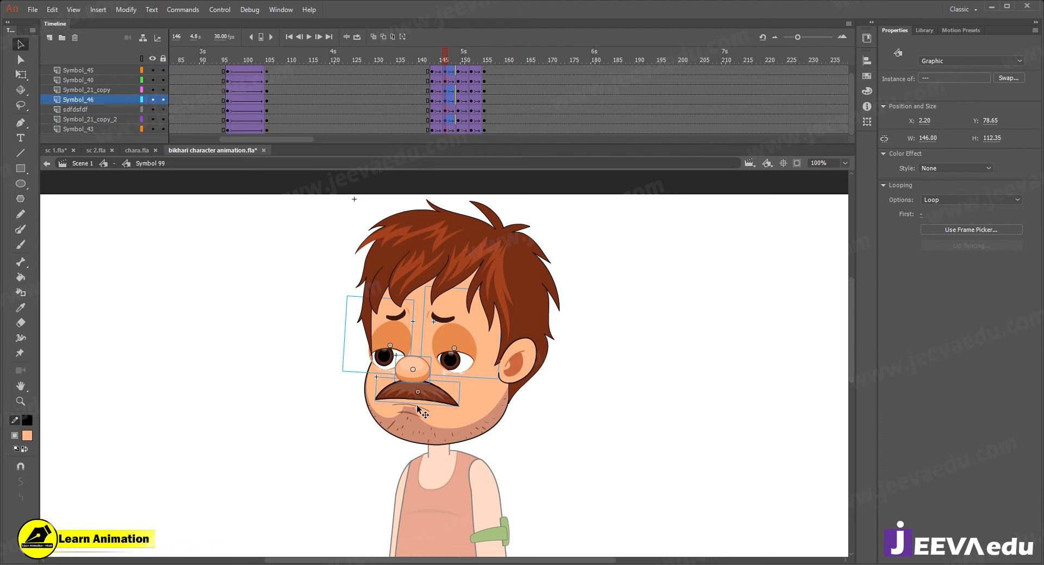
shift+click(417, 405)
key(Up)
key(Up)
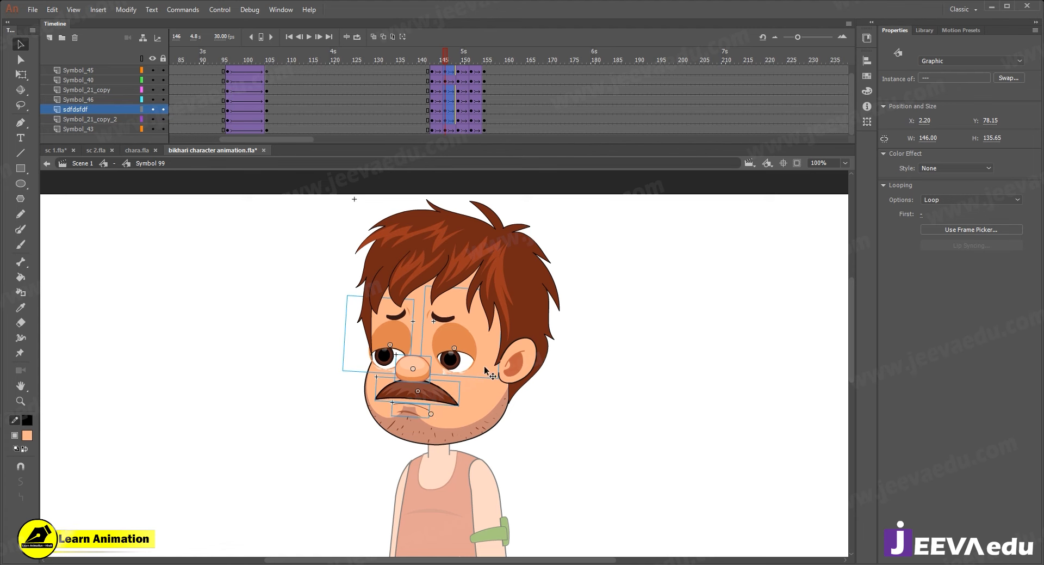
- At frame 146, nudge the ear slightly down to Y 123.75, comparing it with the neighbouring frames
click(517, 359)
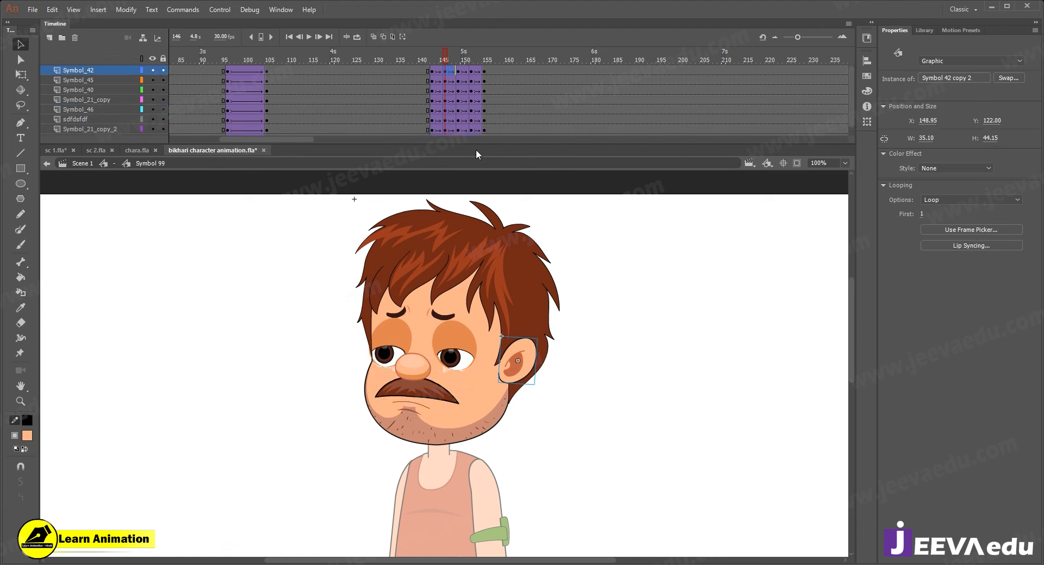
drag(446, 49, 443, 87)
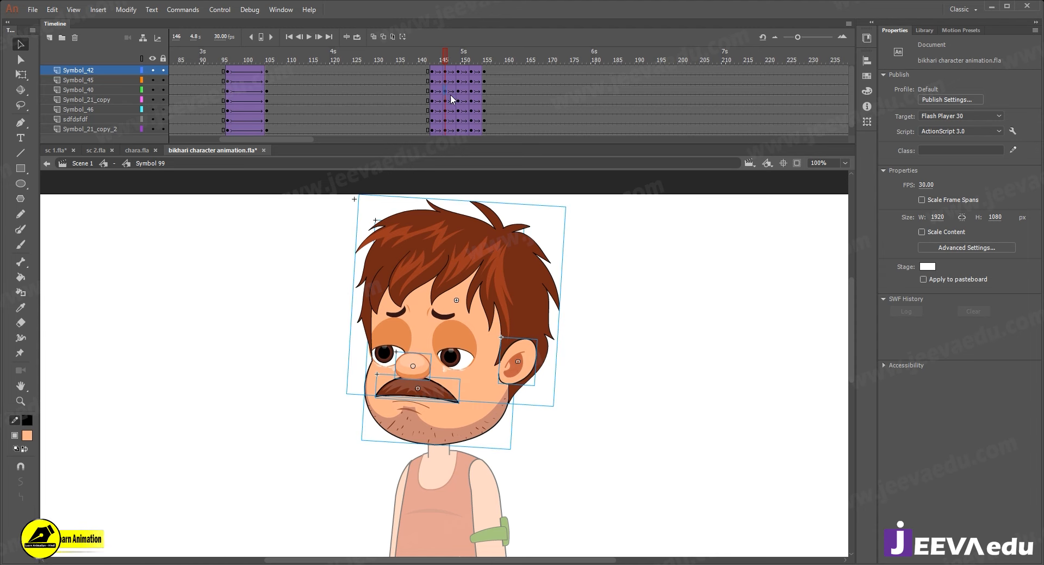
click(446, 91)
click(527, 357)
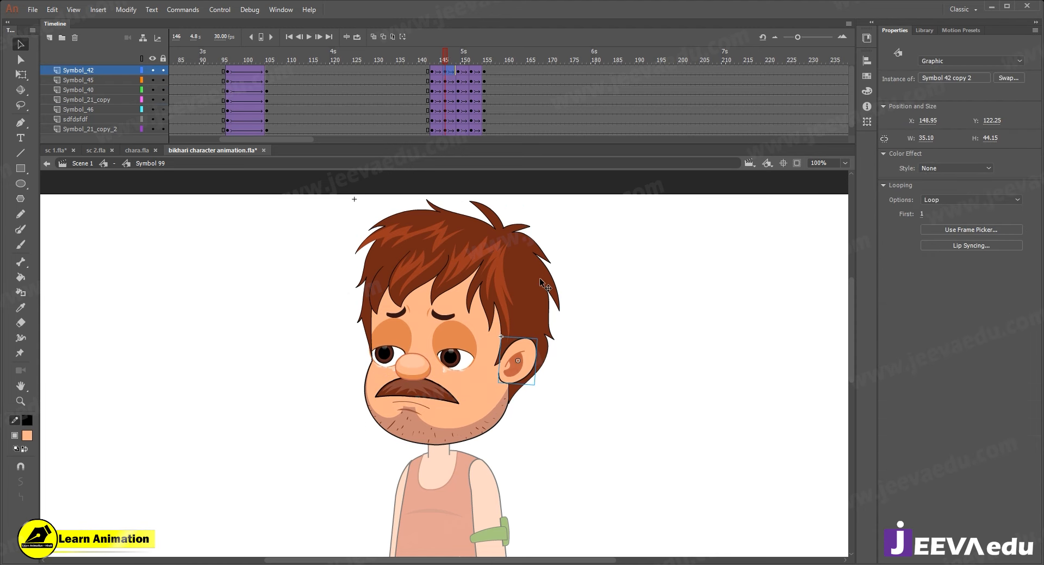
click(448, 63)
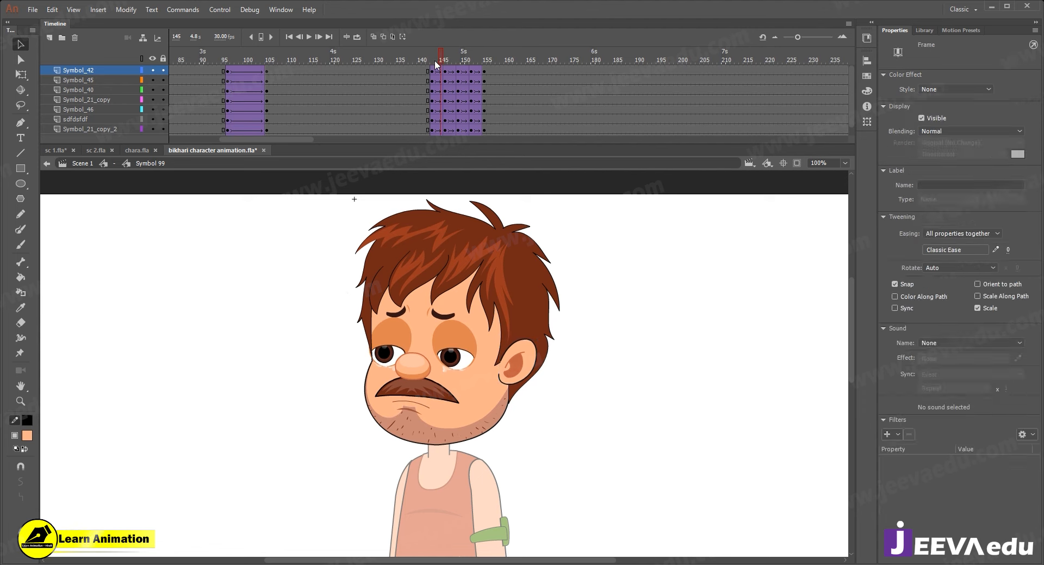
drag(448, 64, 444, 89)
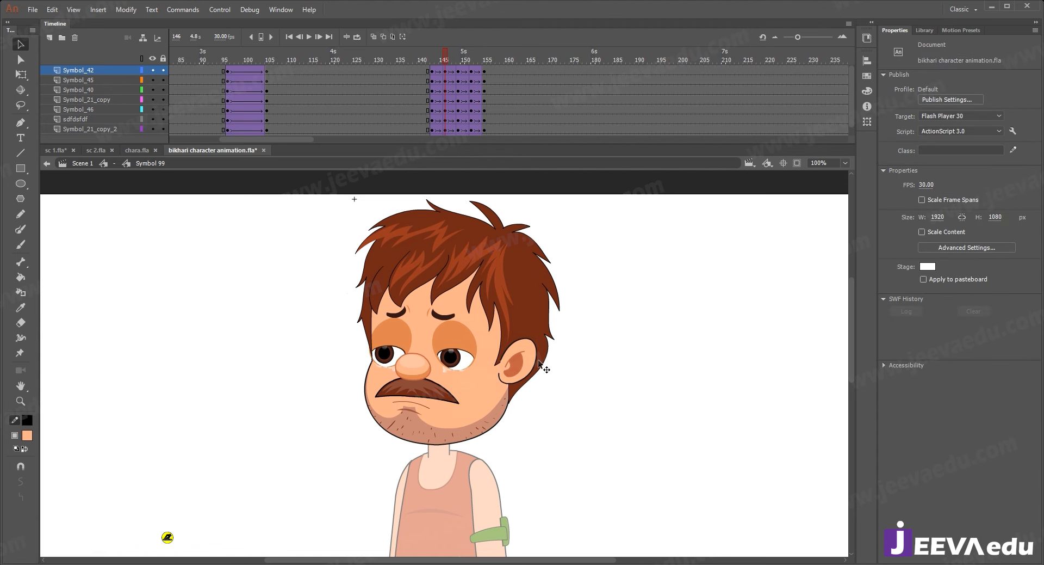
click(527, 355)
key(Down)
drag(444, 54, 449, 82)
click(445, 81)
click(531, 373)
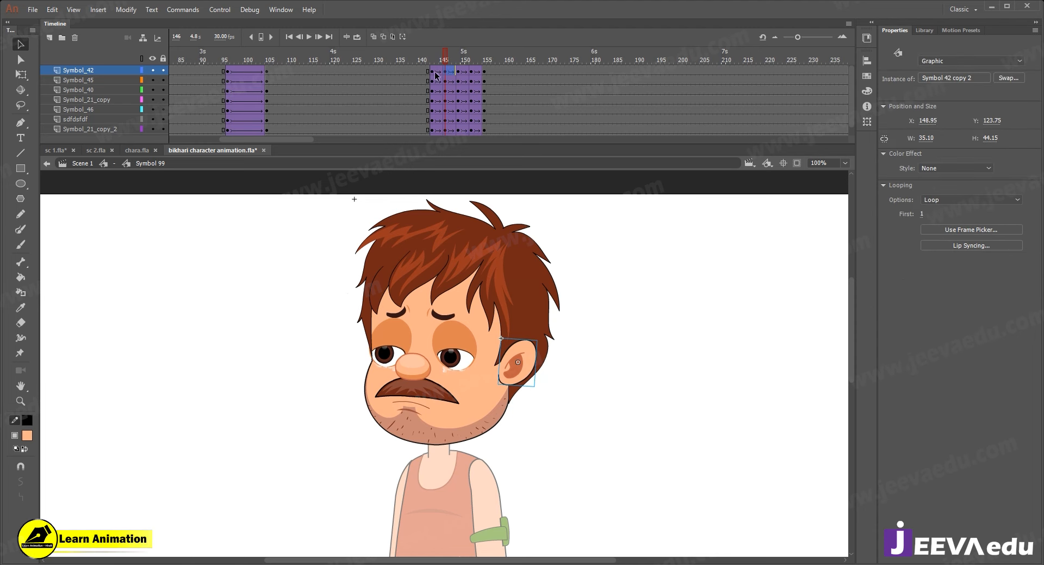
- Copy the adjusted nod frames 143–149 of all face layers over frames 149–155
drag(433, 71, 458, 179)
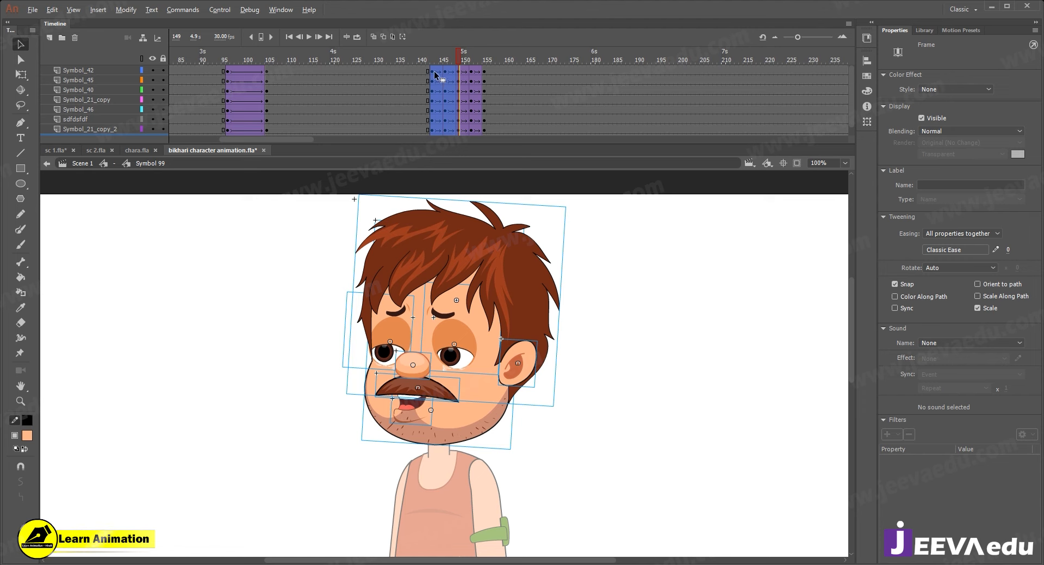
drag(434, 73, 466, 85)
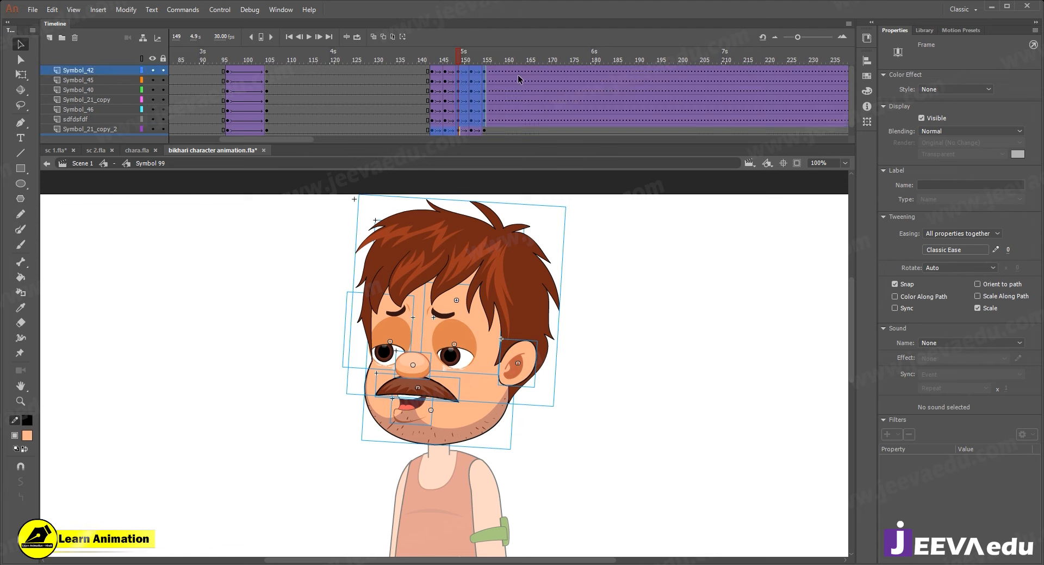
- Remove the classic tween from the frames after the nod at frame 155 on all the face layers
click(518, 78)
drag(518, 70, 544, 130)
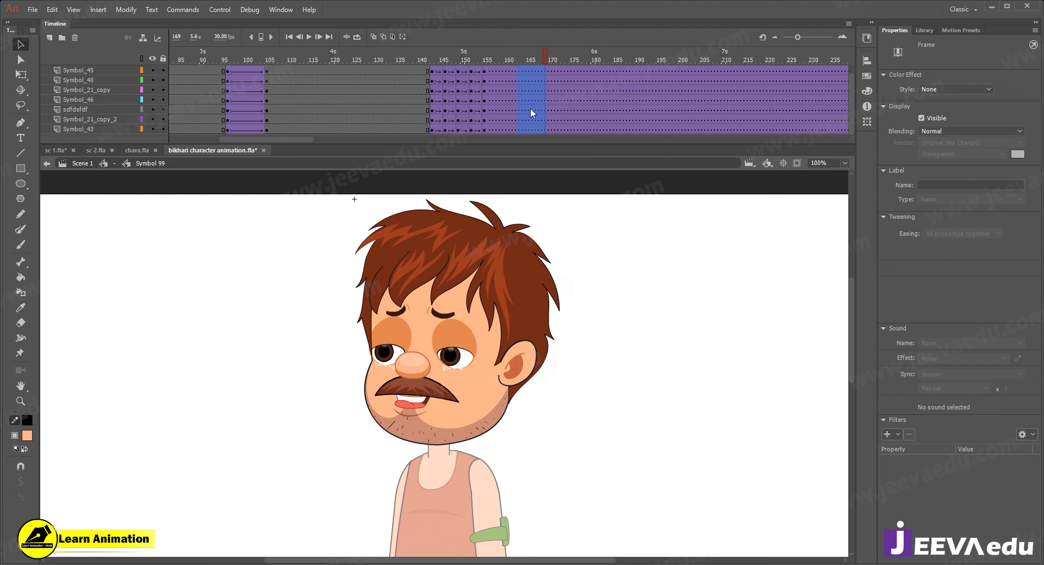
right_click(531, 108)
click(576, 126)
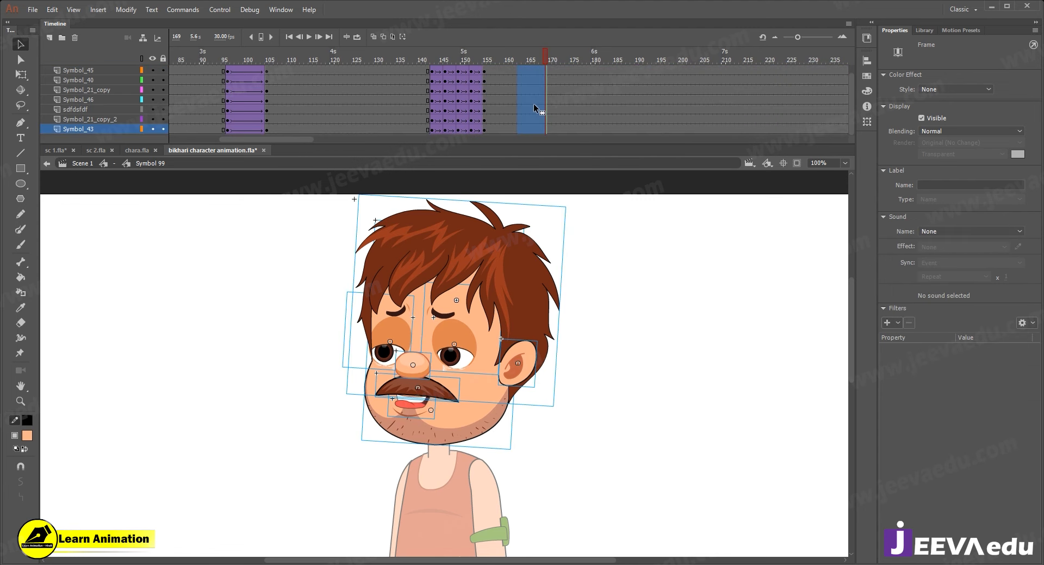
- Synchronize the symbols across all frames of every face layer in the head symbol
right_click(540, 95)
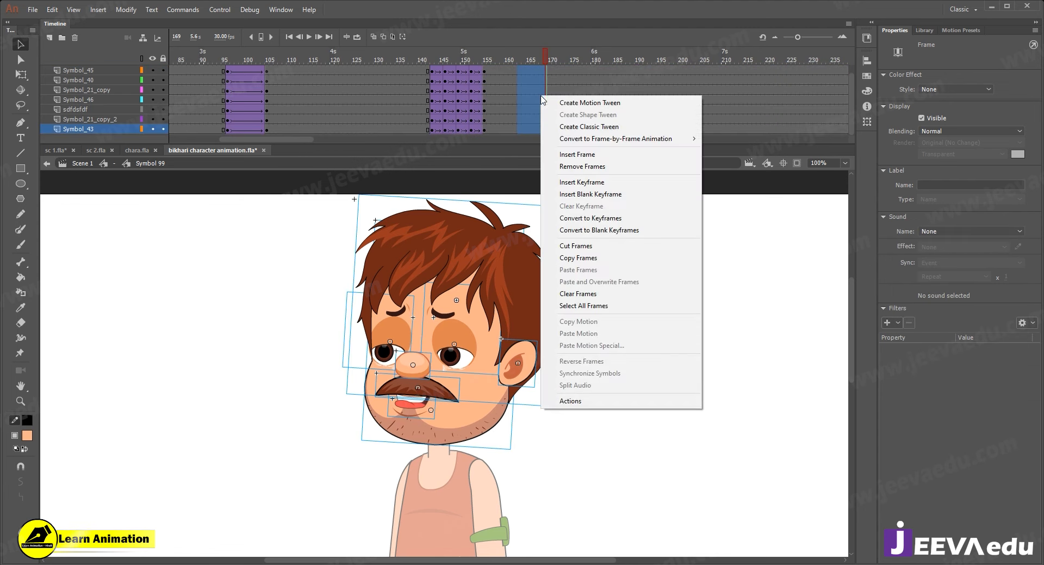
click(590, 305)
right_click(505, 124)
click(571, 397)
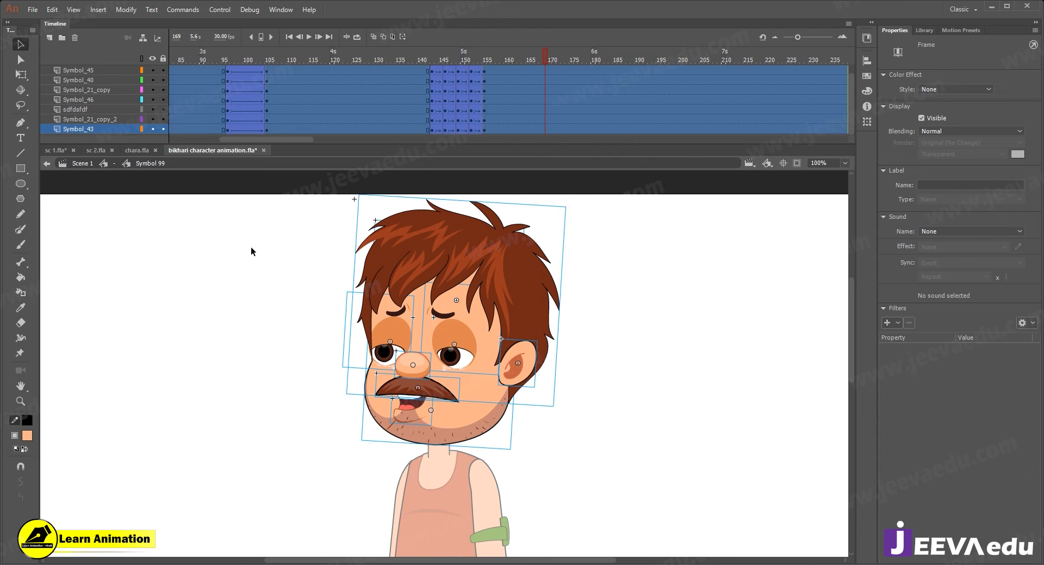
- Return to the full character's timeline and play frames 112–216 to check the repeated nod against the voice
click(105, 163)
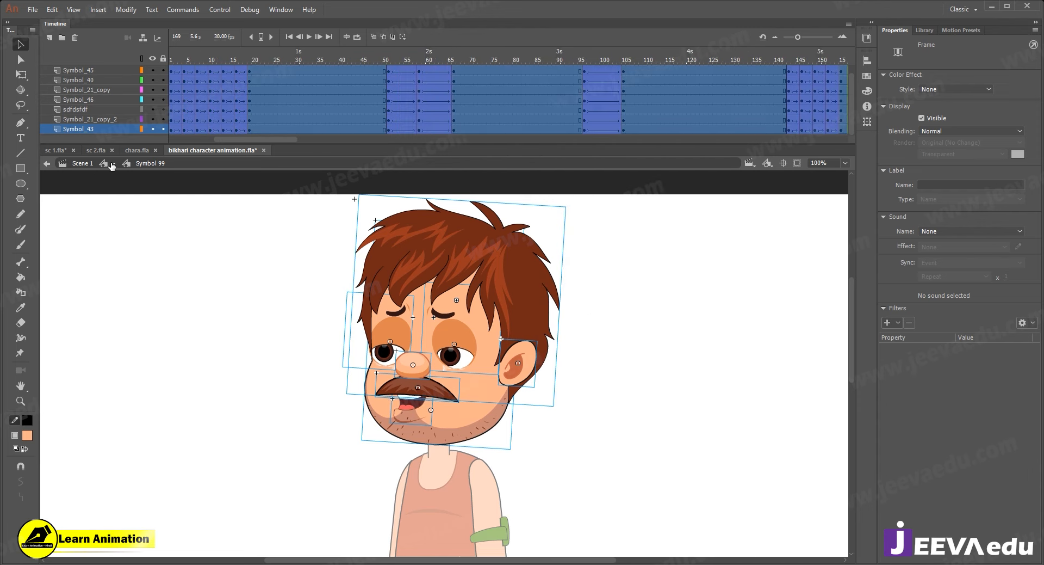
click(296, 113)
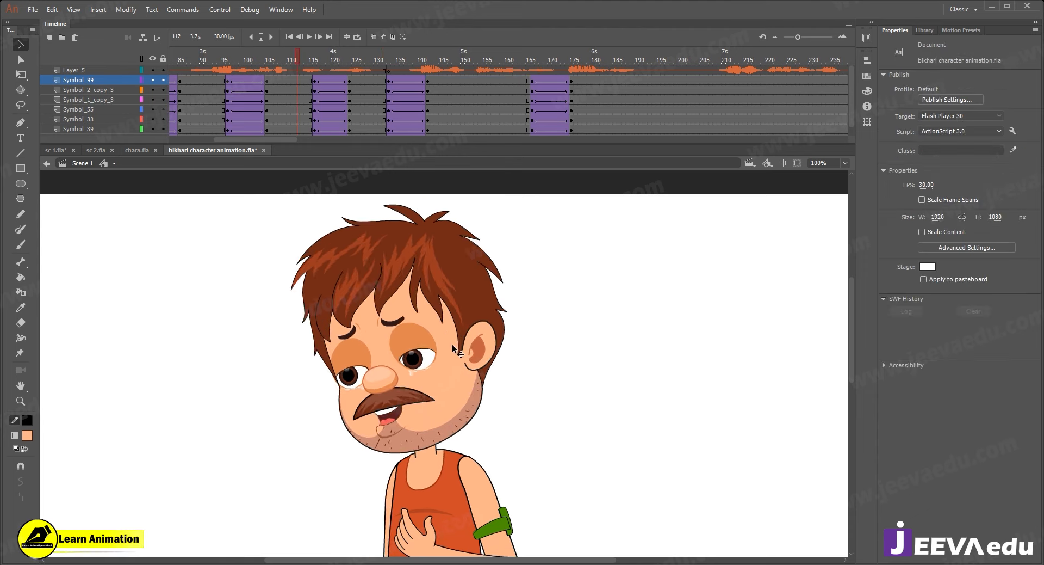
key(z)
key(ctrl+minus)
key(Return)
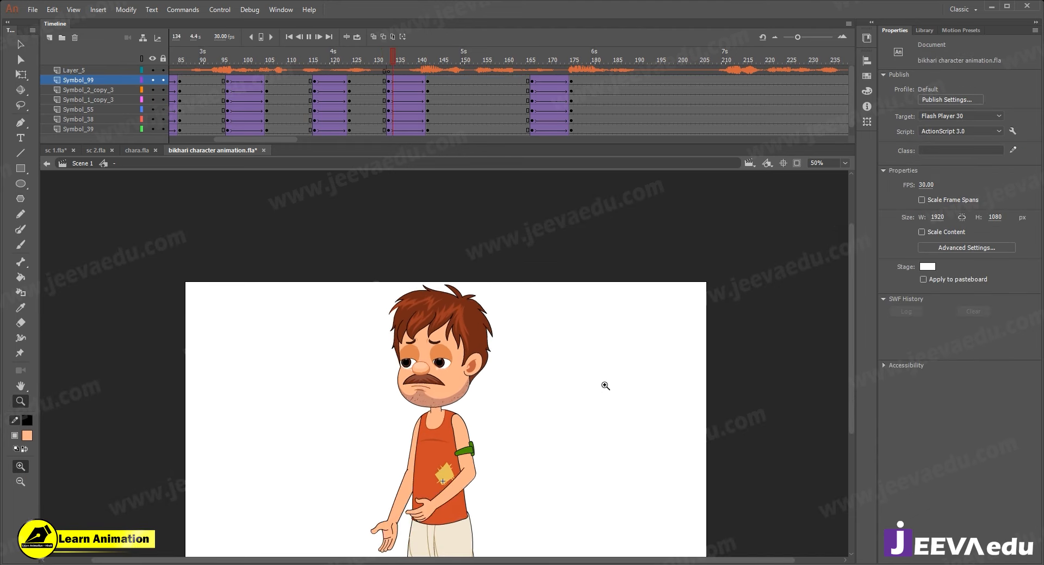
key(Return)
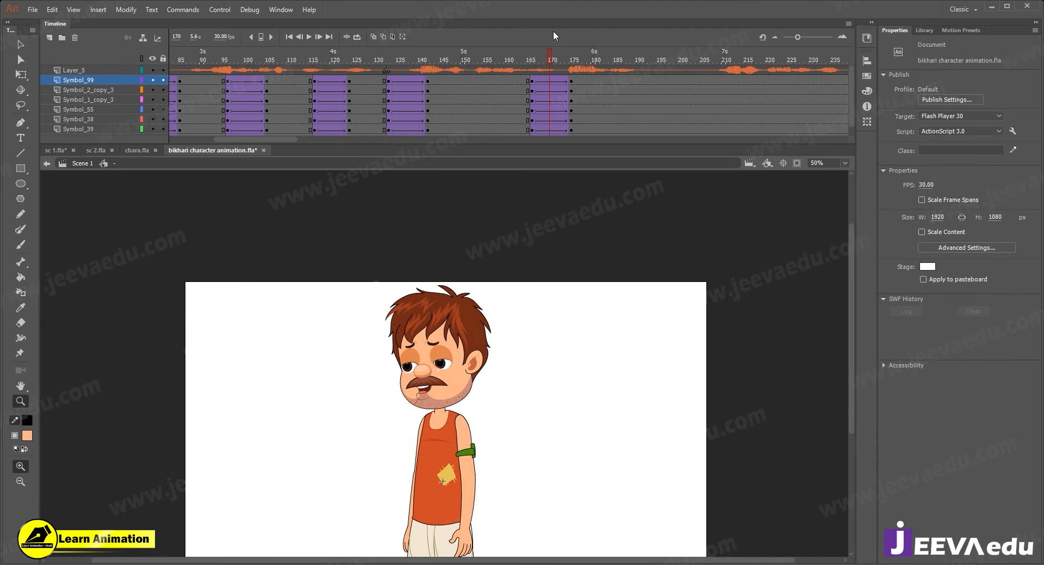
key(Return)
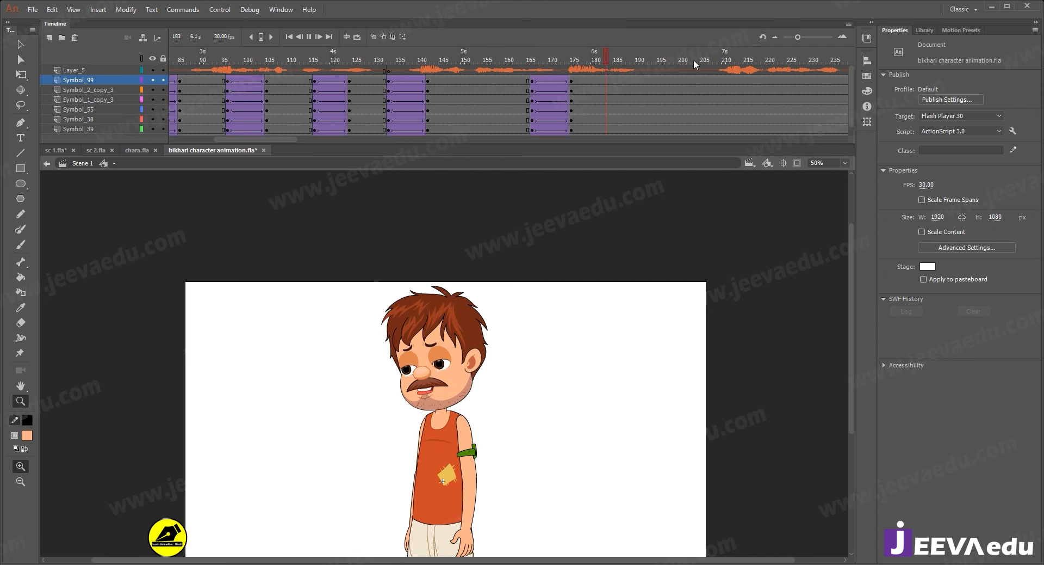
key(Return)
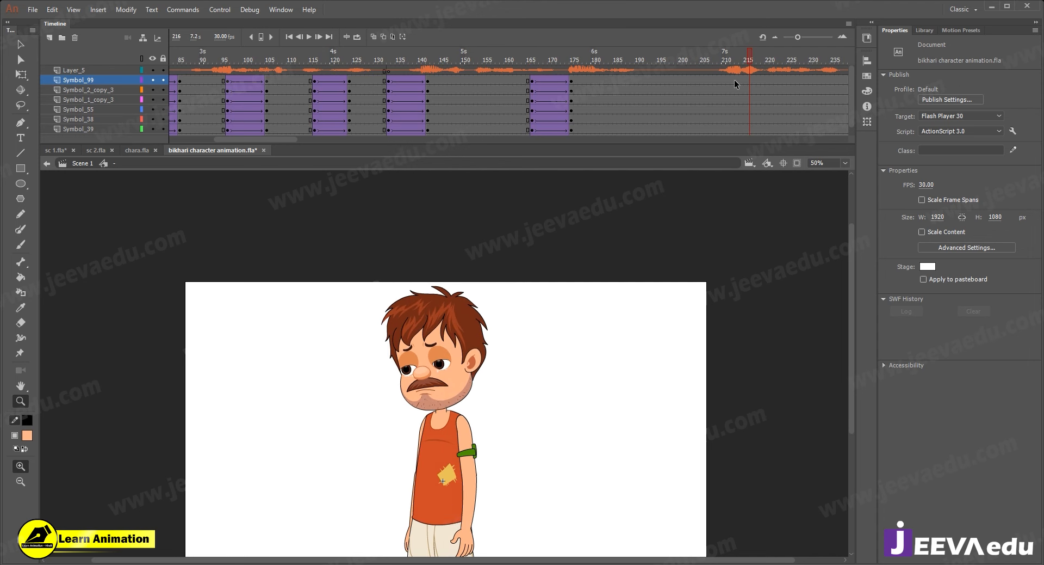
- Replay the audio from about frame 206 to locate the next phrase that needs body movement
alt+click(474, 424)
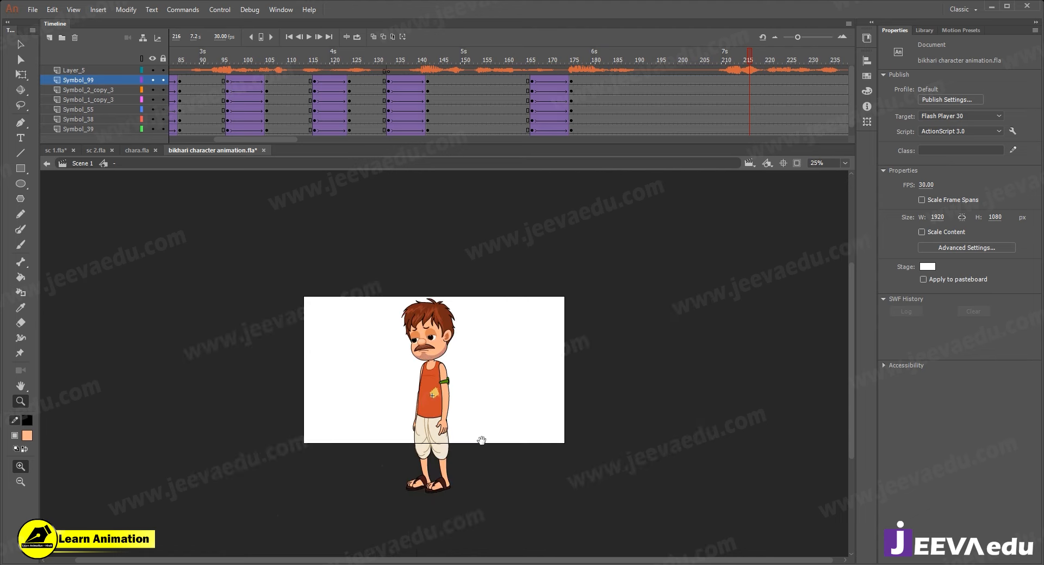
click(708, 73)
key(Return)
drag(216, 61, 138, 118)
key(Return)
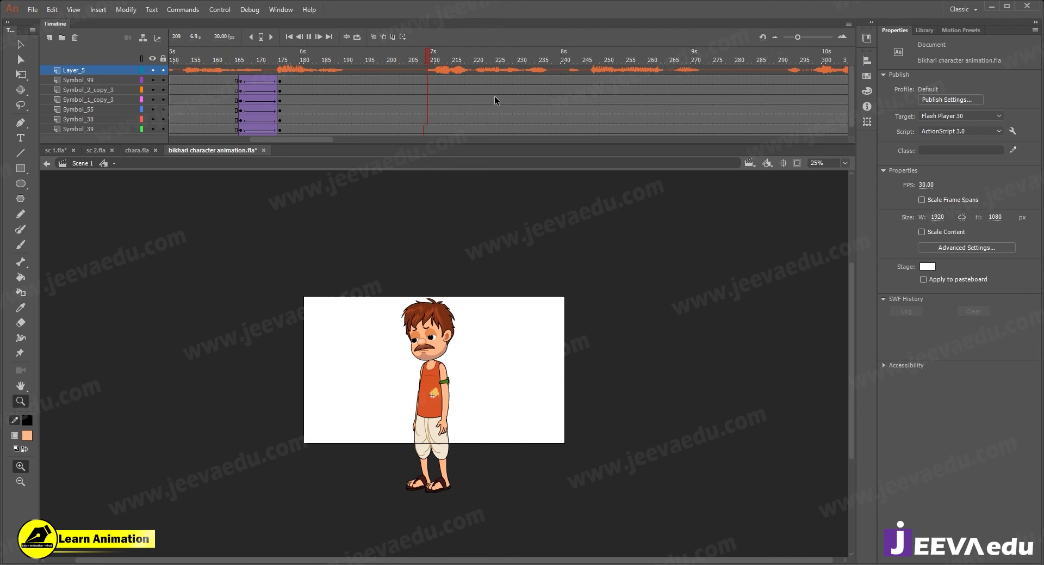
- Insert keyframes on all the character's body layers at frames 227, 220 and 234
drag(507, 84, 508, 167)
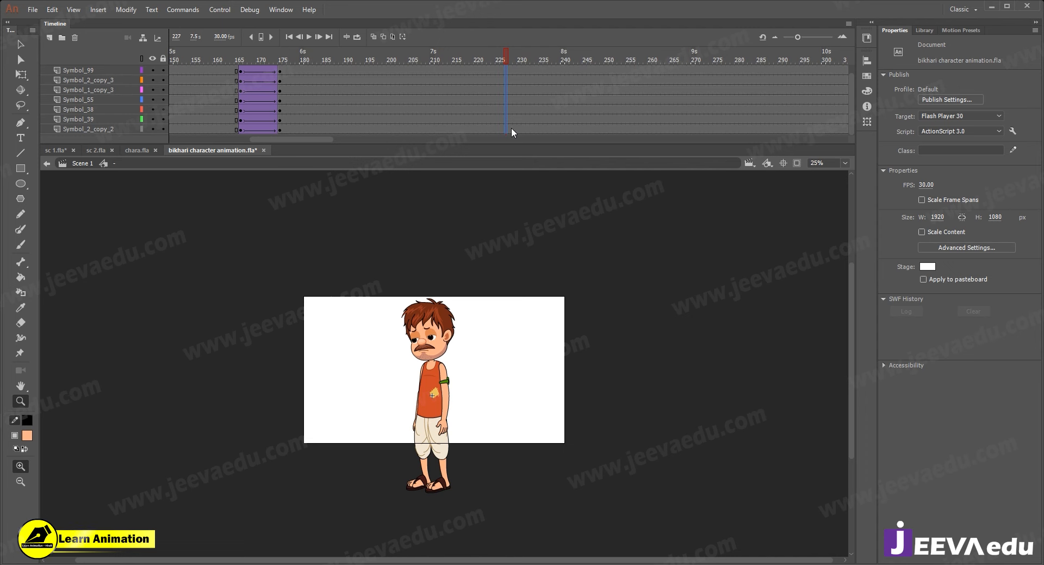
key(F6)
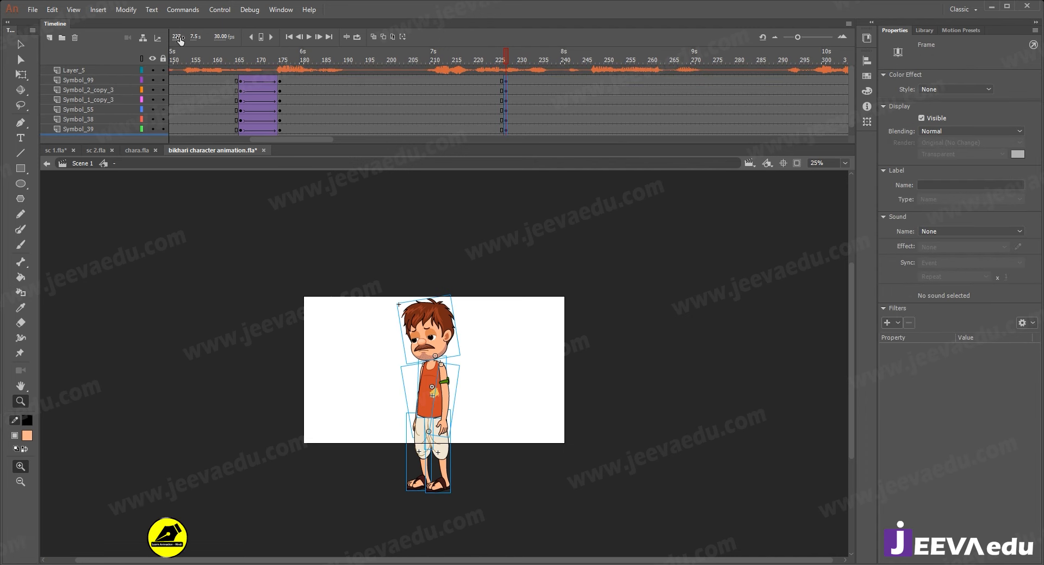
drag(474, 120, 476, 164)
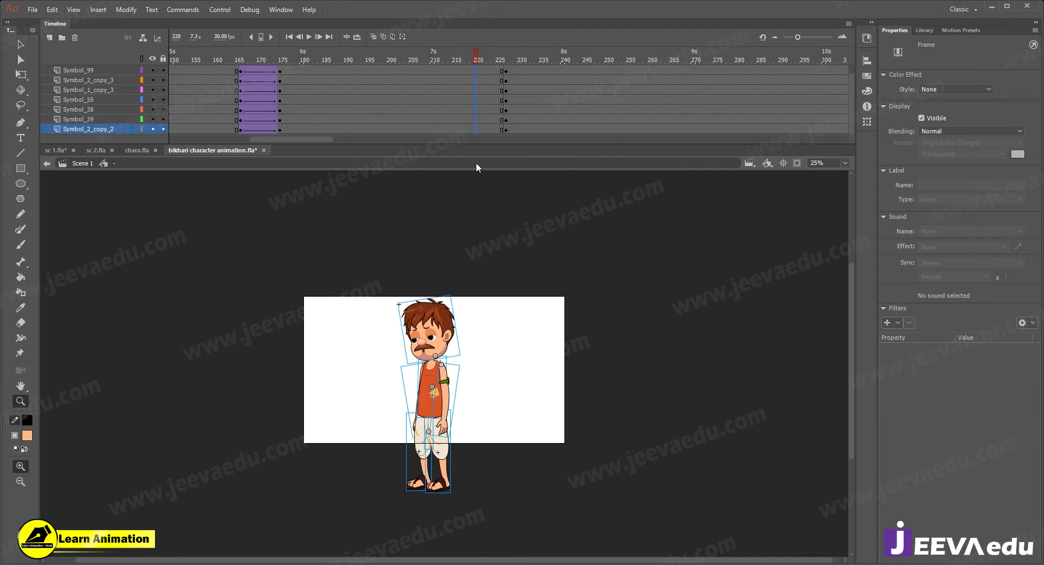
key(F6)
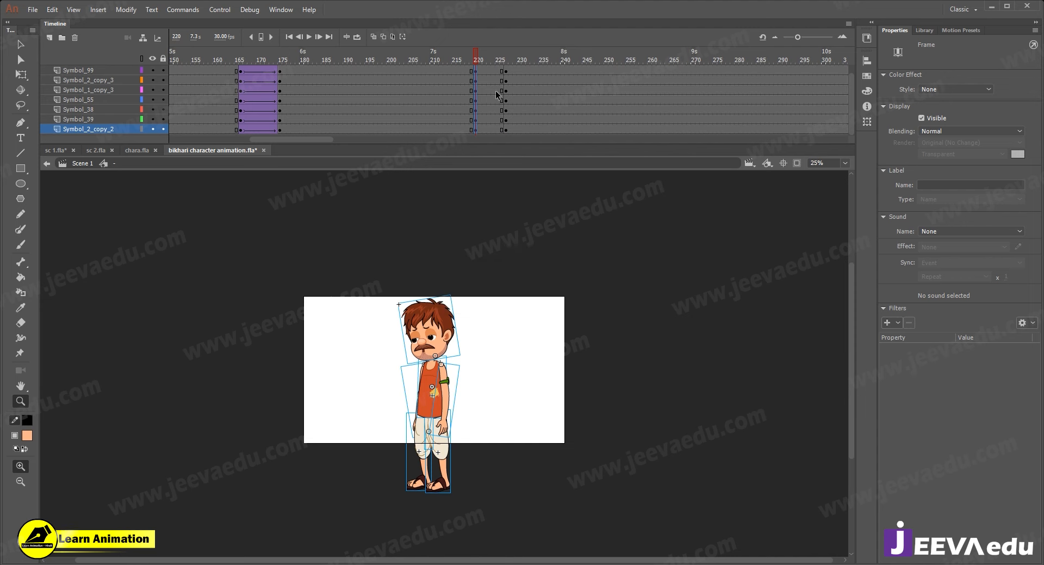
drag(538, 83, 533, 177)
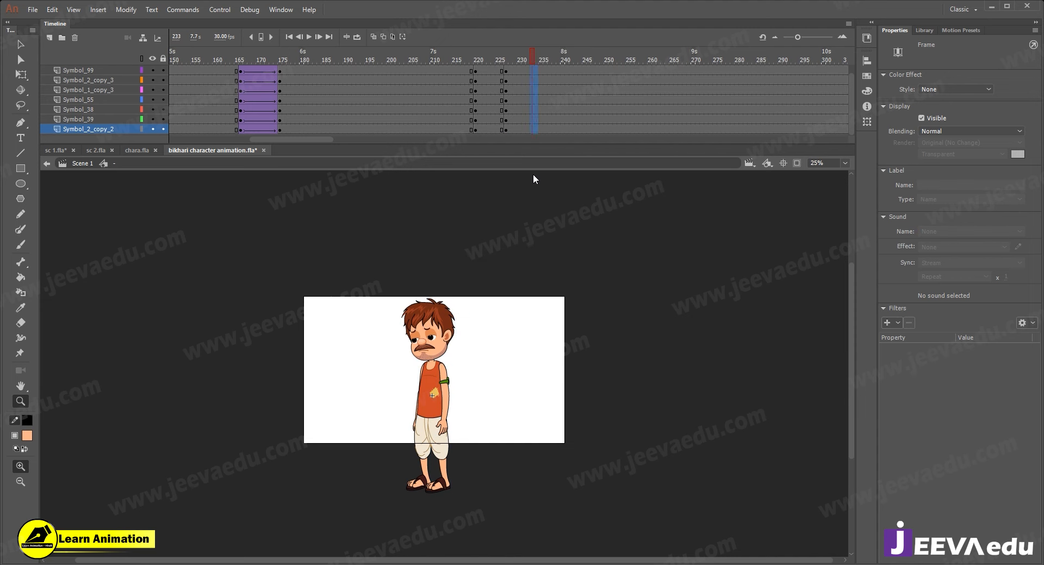
click(531, 124)
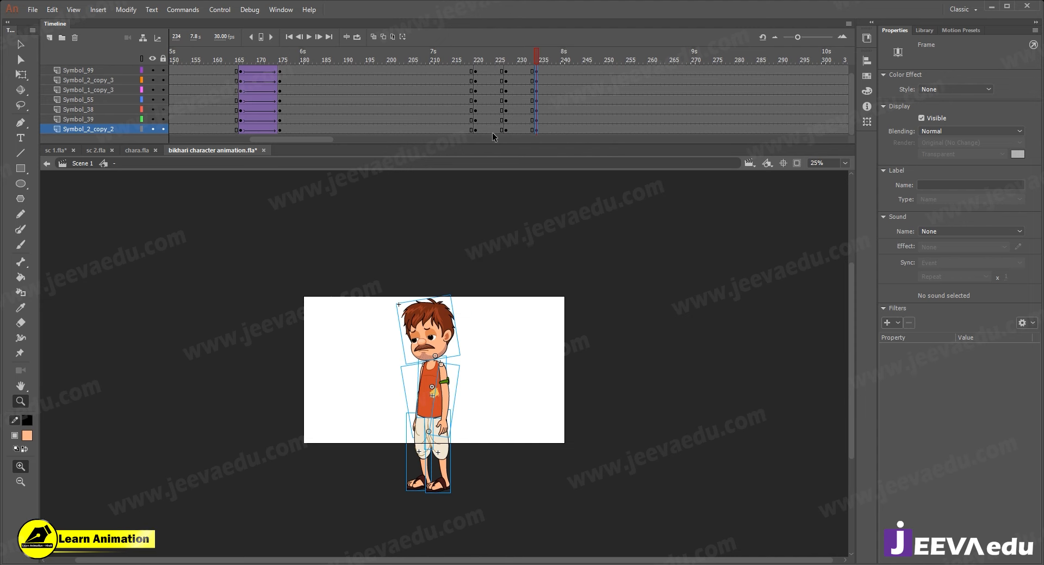
- Create classic tweens on all body layers between frames 220 and 234, easing 100 after frame 227 and -100 before it
drag(493, 136, 519, 86)
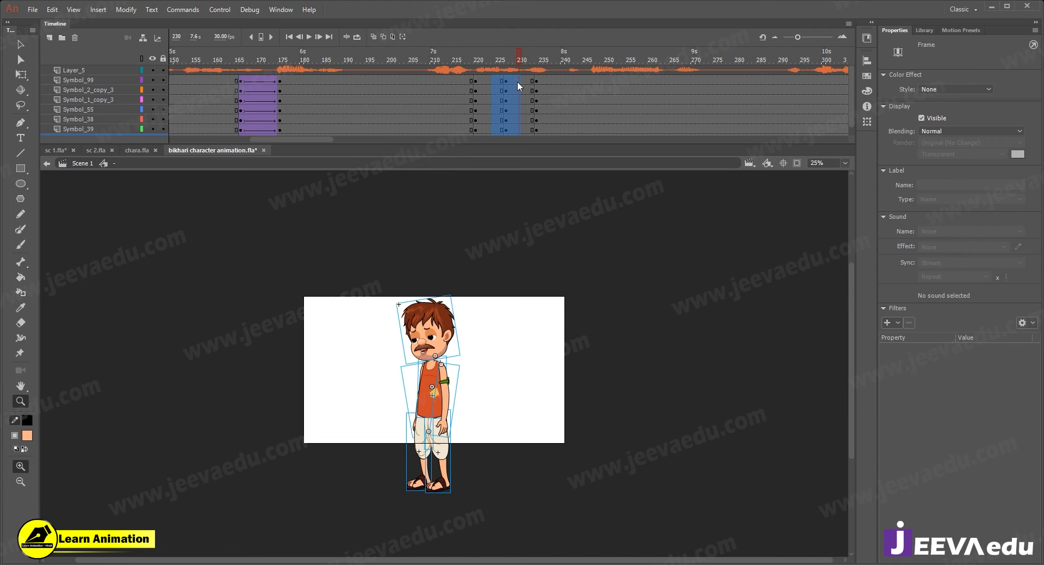
right_click(512, 83)
click(546, 113)
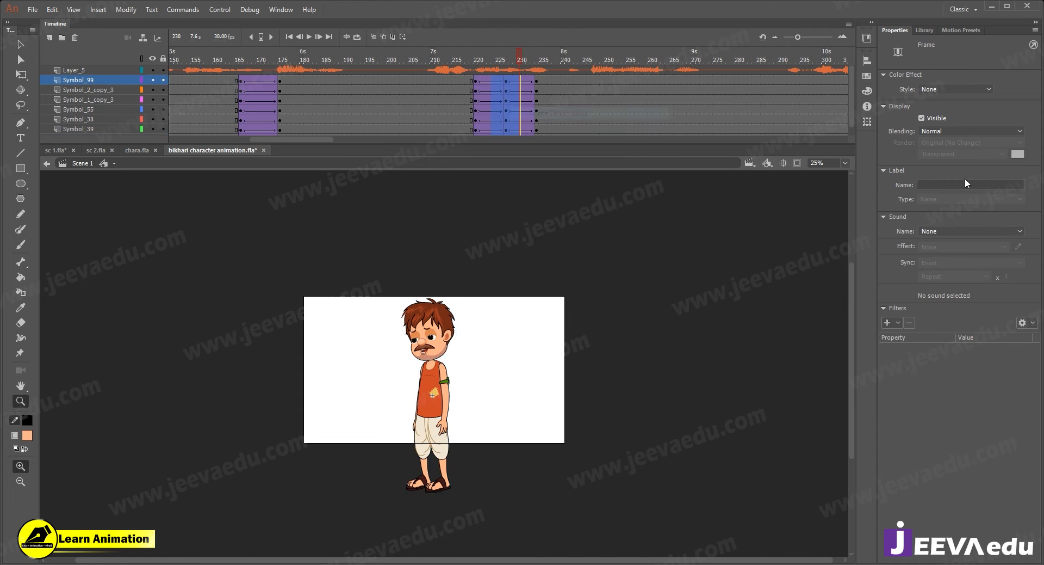
drag(1009, 251, 1042, 251)
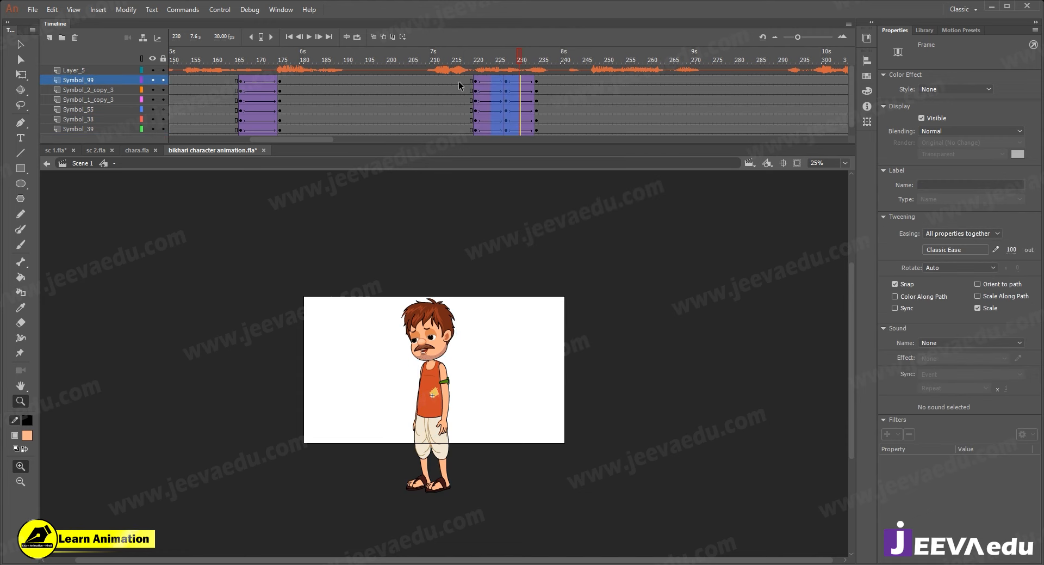
drag(481, 82, 496, 185)
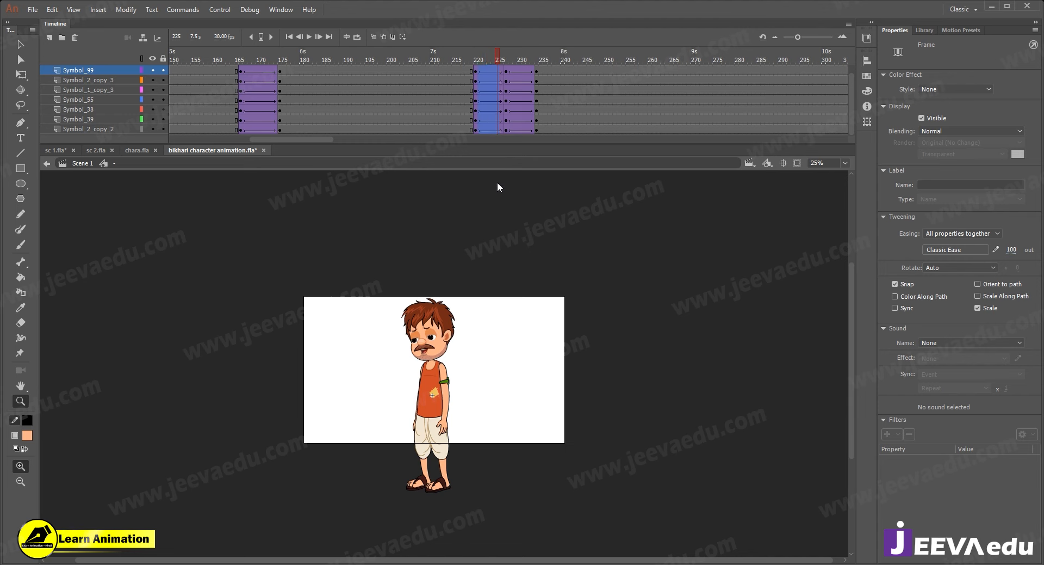
drag(1012, 251, 979, 251)
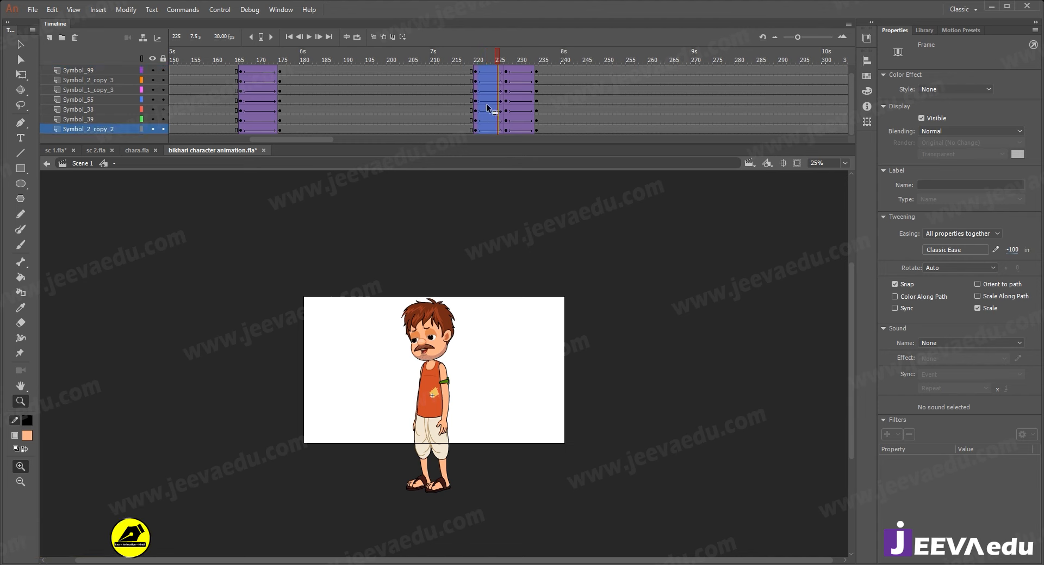
- At frame 227, set the shared pivot of the head, torso and arms at the waist and squash them slightly downward
scroll(510, 82, up, 1)
click(510, 82)
click(460, 379)
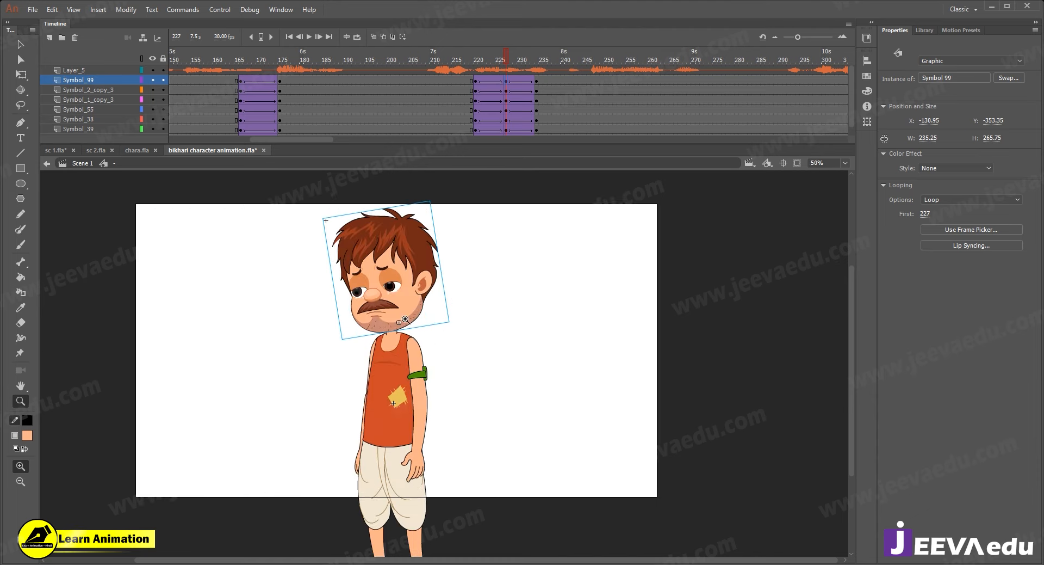
key(v)
drag(261, 242, 461, 347)
key(q)
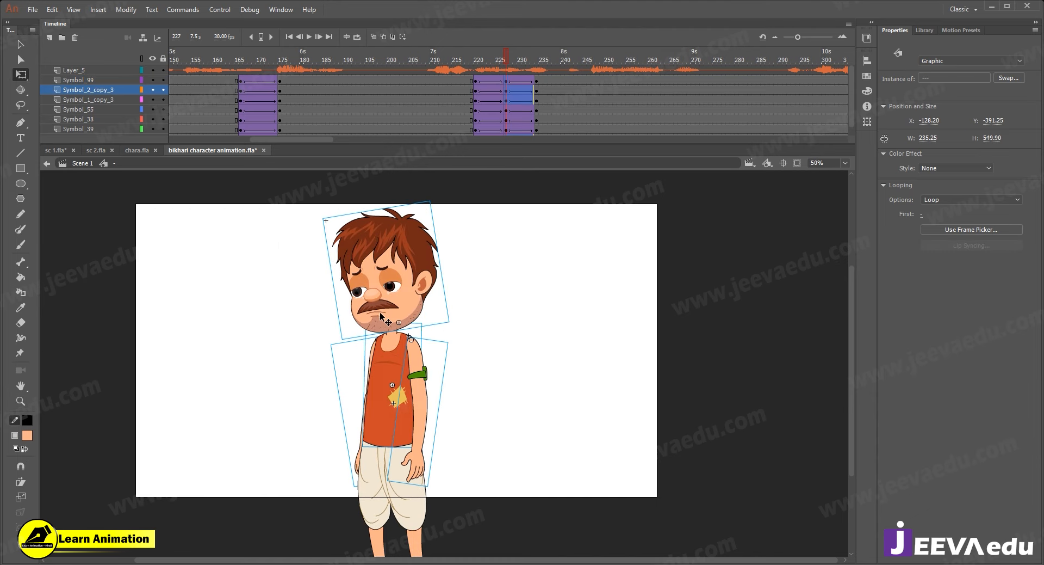
drag(387, 344, 383, 443)
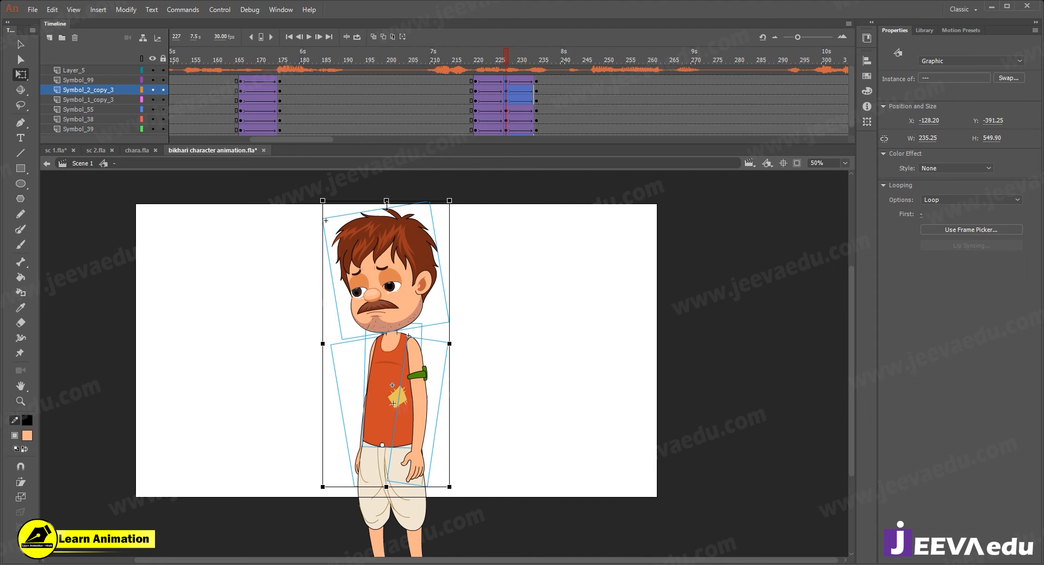
- At frame 227, lower the head slightly and tilt it forward, and rotate both arms slightly outward from the body
click(396, 279)
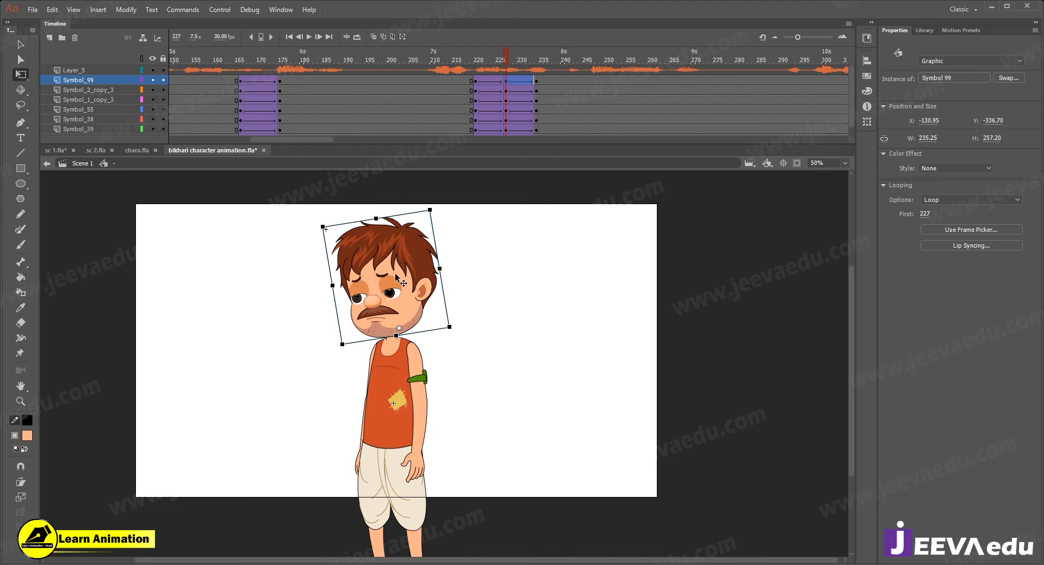
drag(402, 280, 401, 283)
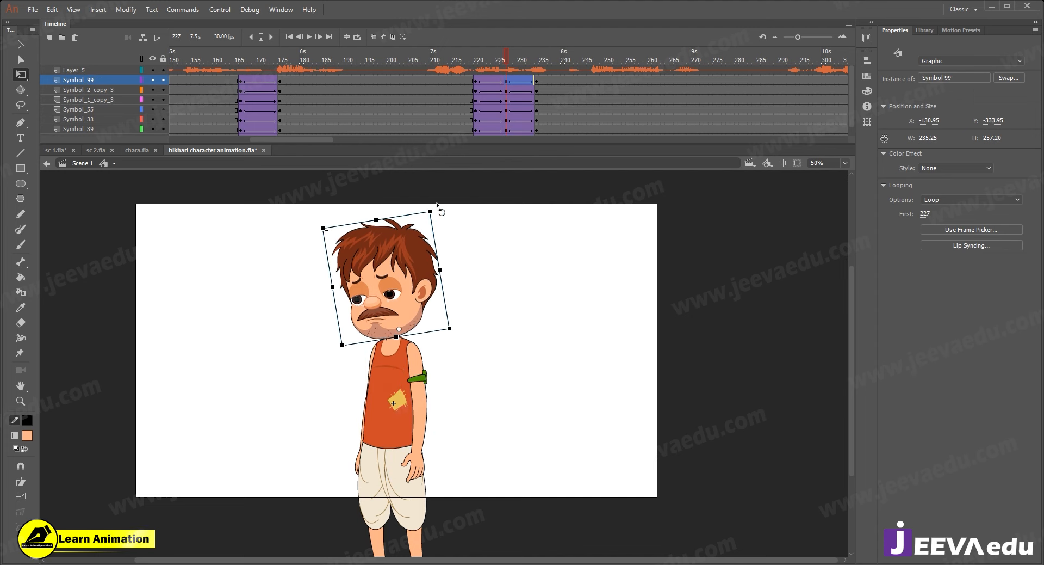
click(424, 454)
drag(433, 489, 438, 491)
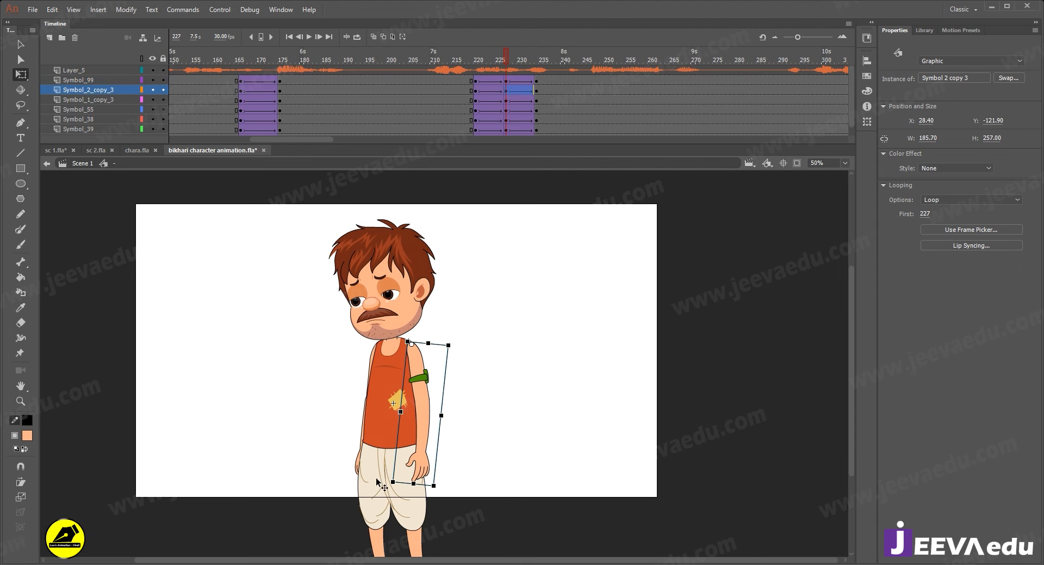
click(355, 479)
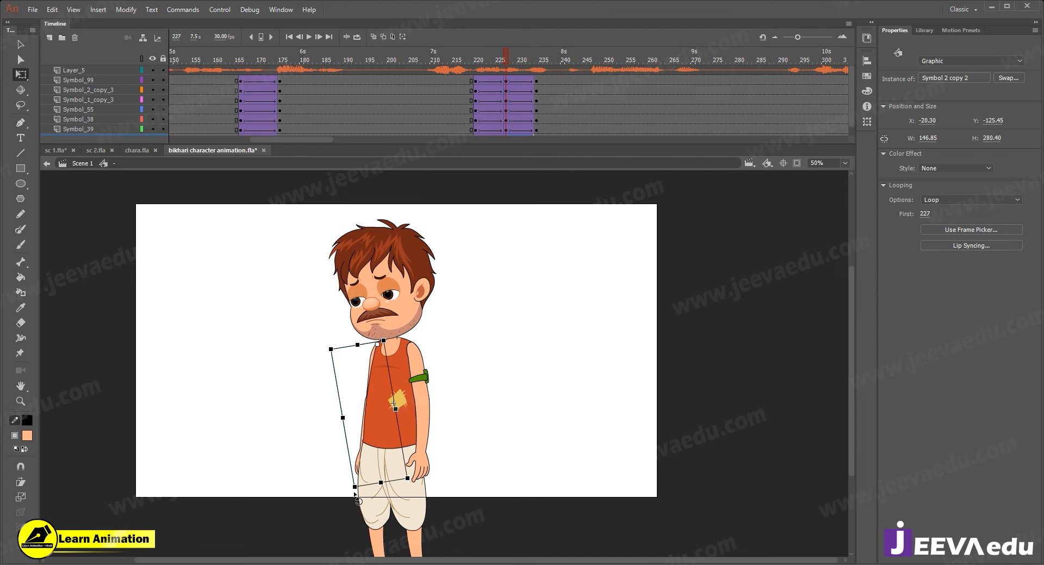
- Scrub through frames 220–234 to check the body dip, comparing the poses at frames 227 and 234
click(502, 58)
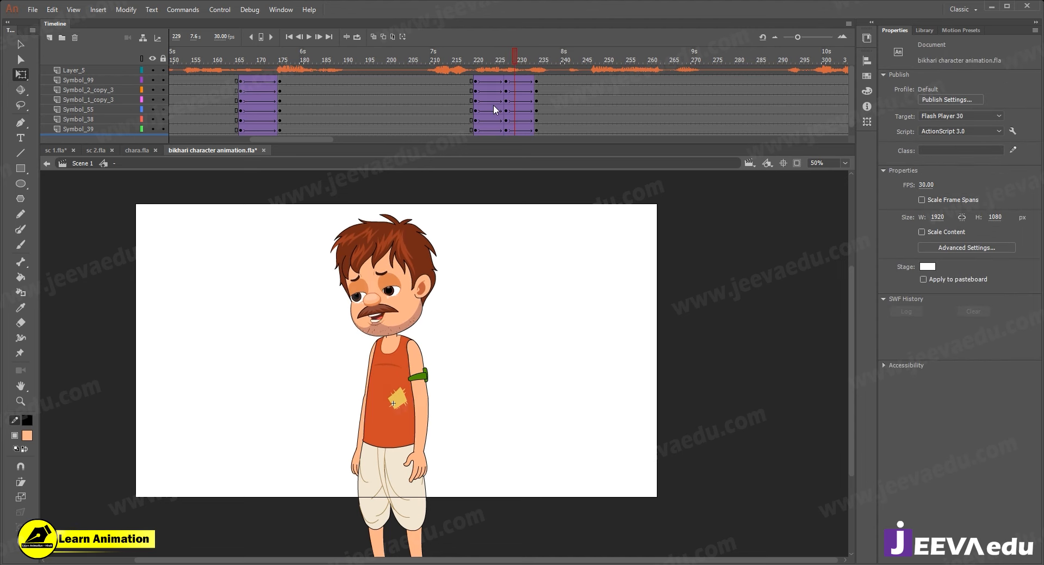
click(507, 111)
click(473, 255)
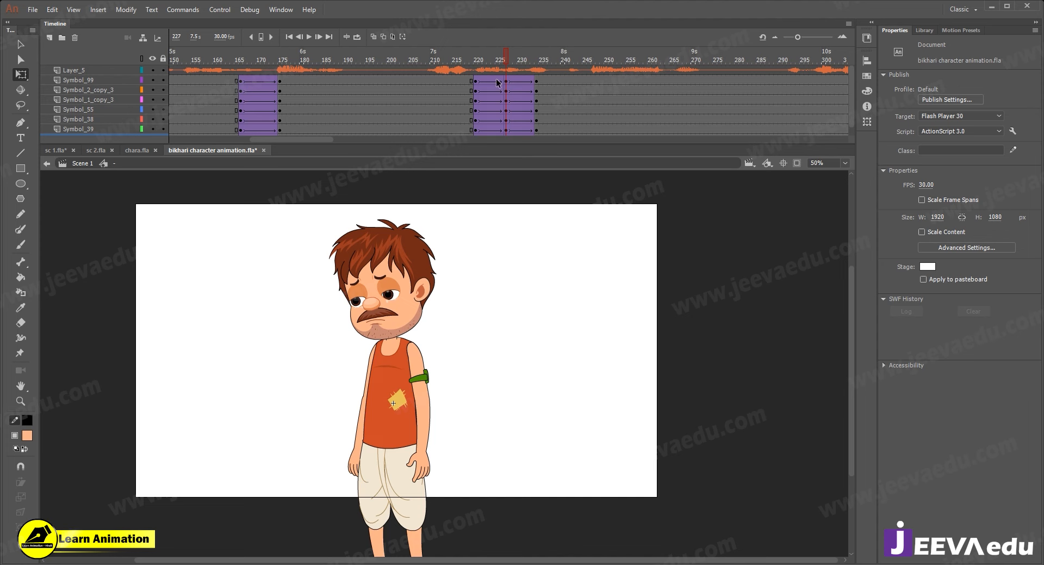
drag(451, 61, 539, 106)
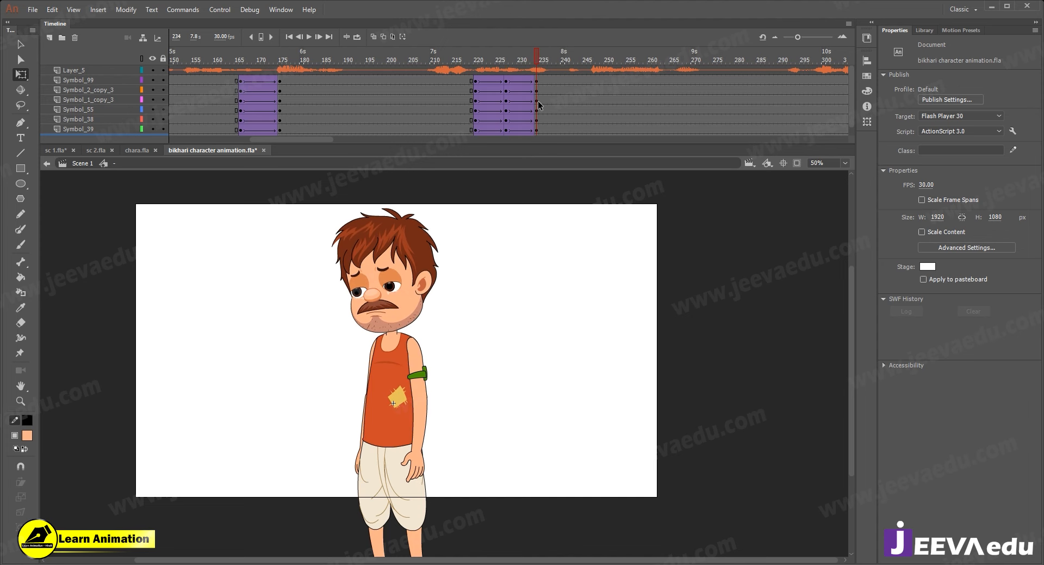
click(508, 79)
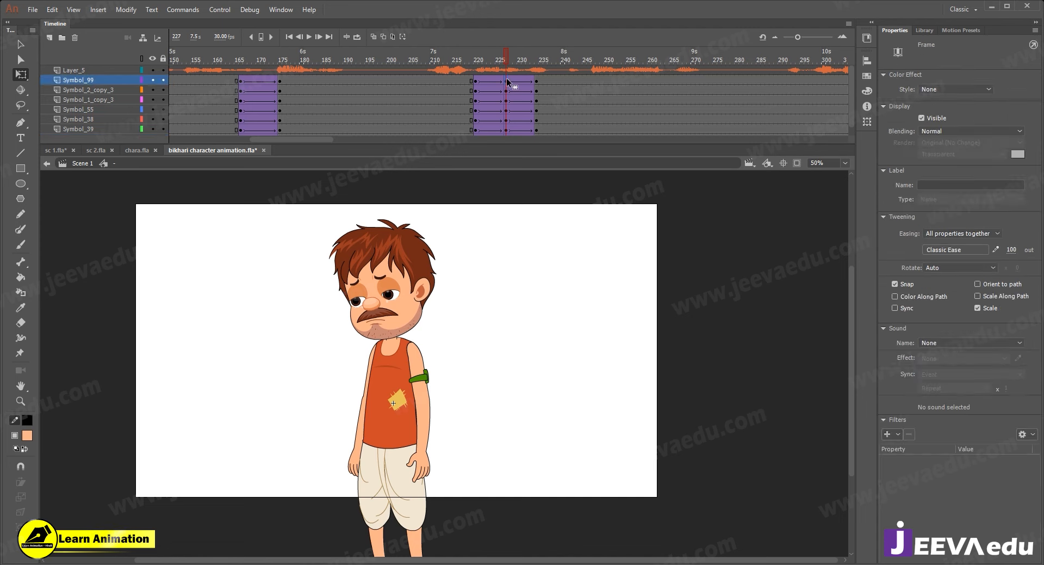
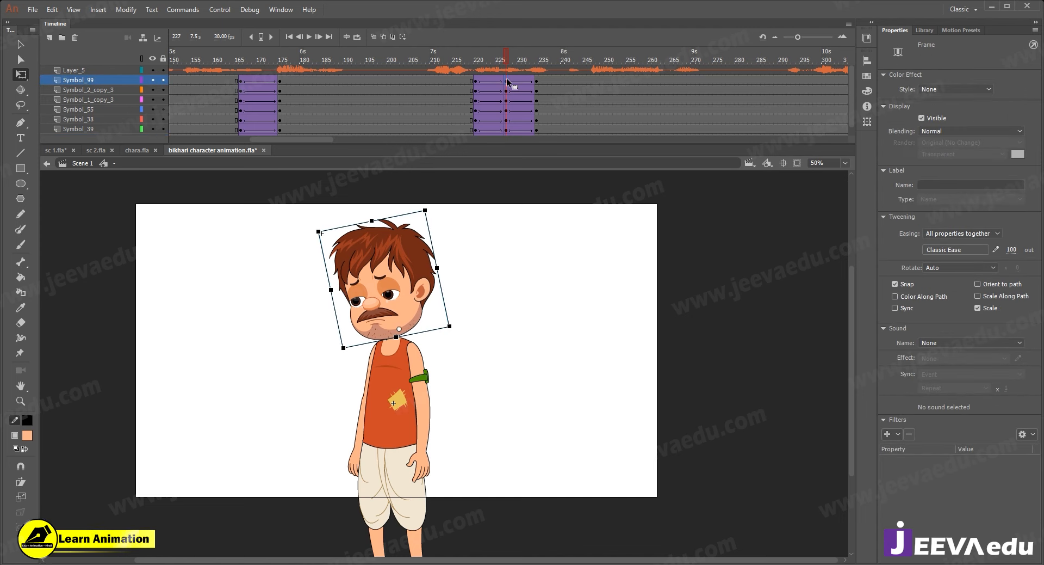
- At frame 234, rotate the head, torso and both arms together slightly forward about the waist so the upper body leans
click(537, 80)
key(v)
drag(302, 252, 457, 352)
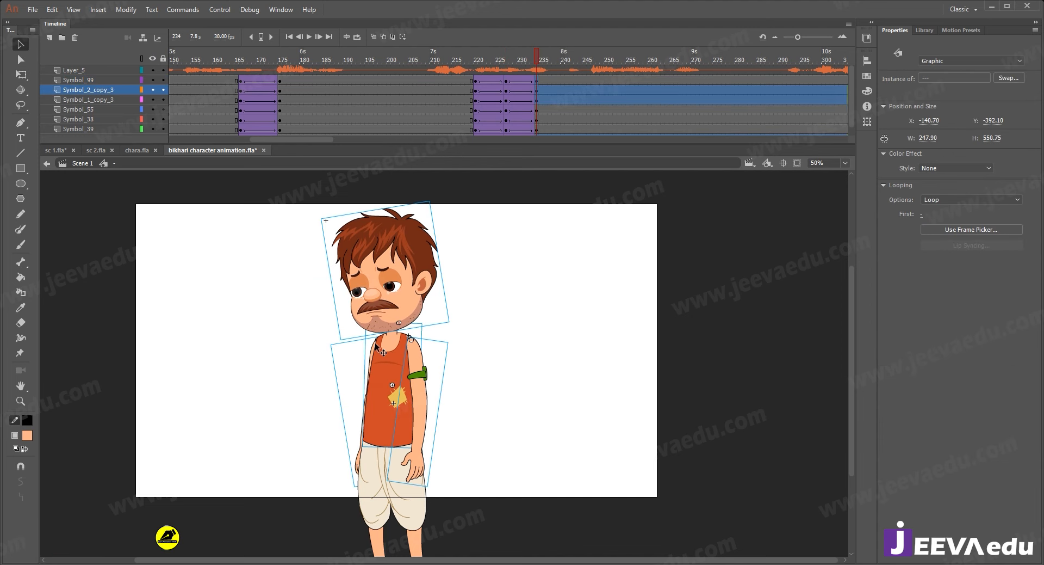
key(q)
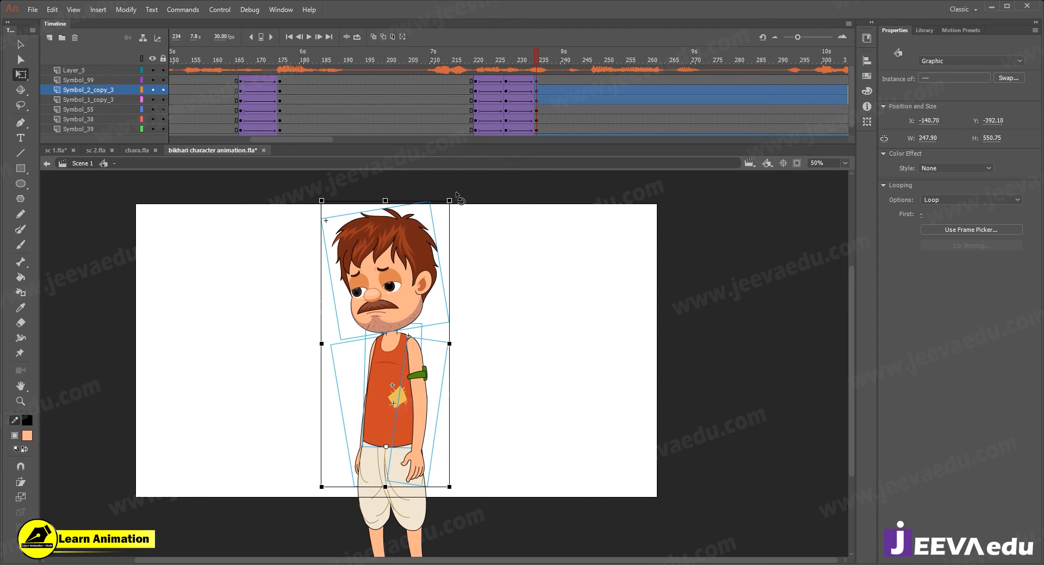
drag(444, 196, 434, 196)
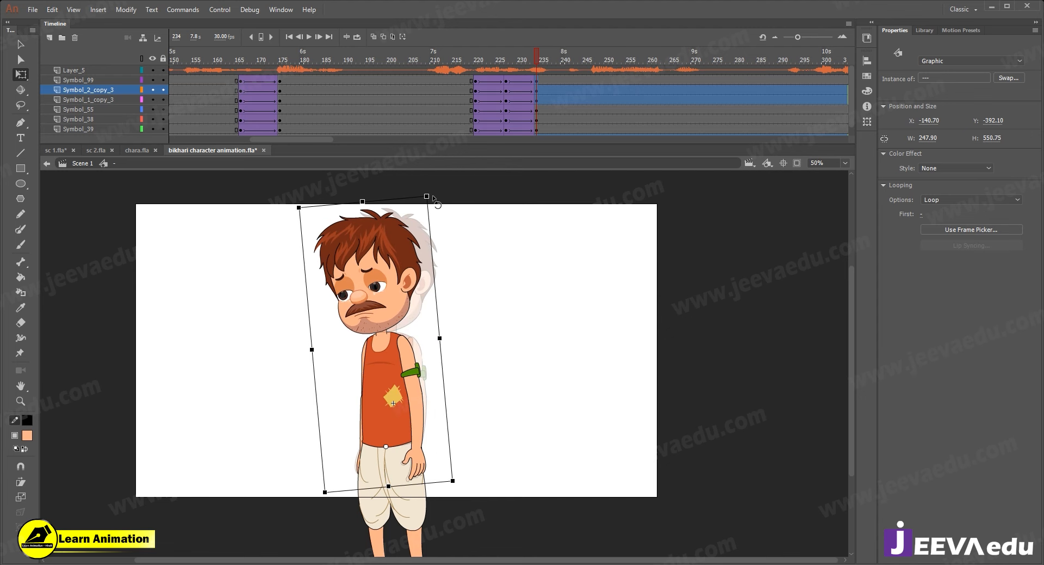
click(450, 238)
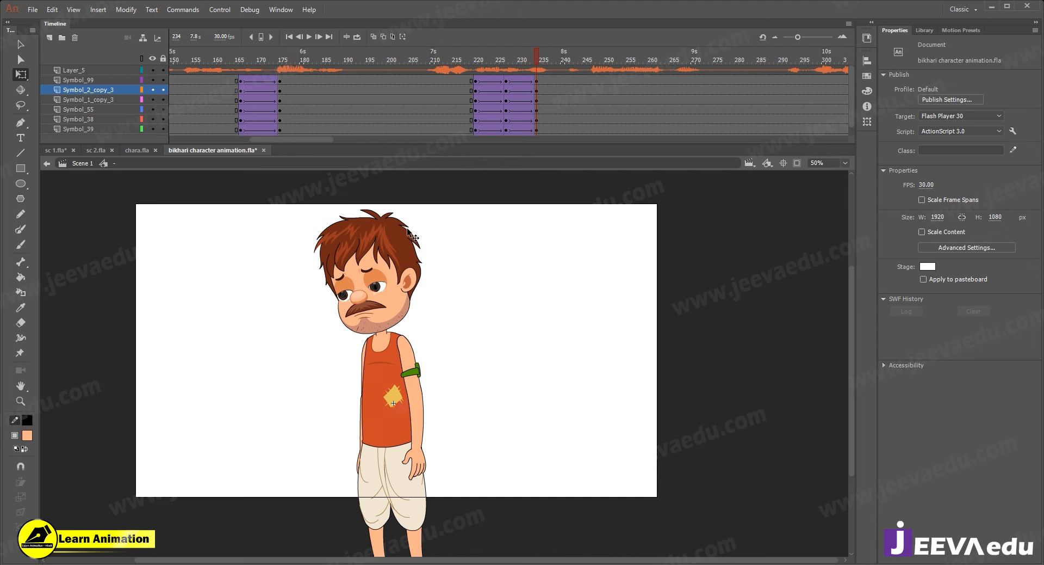
- At frame 234, rotate the head back to nearly upright and swing the near arm forward across the torso
click(412, 236)
drag(417, 198, 440, 228)
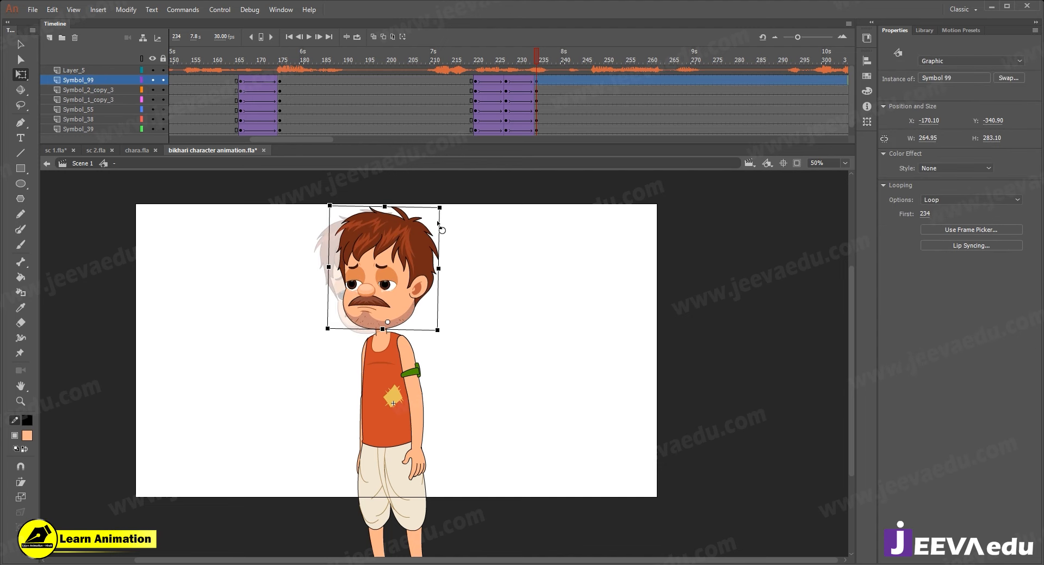
click(420, 459)
drag(442, 484, 382, 495)
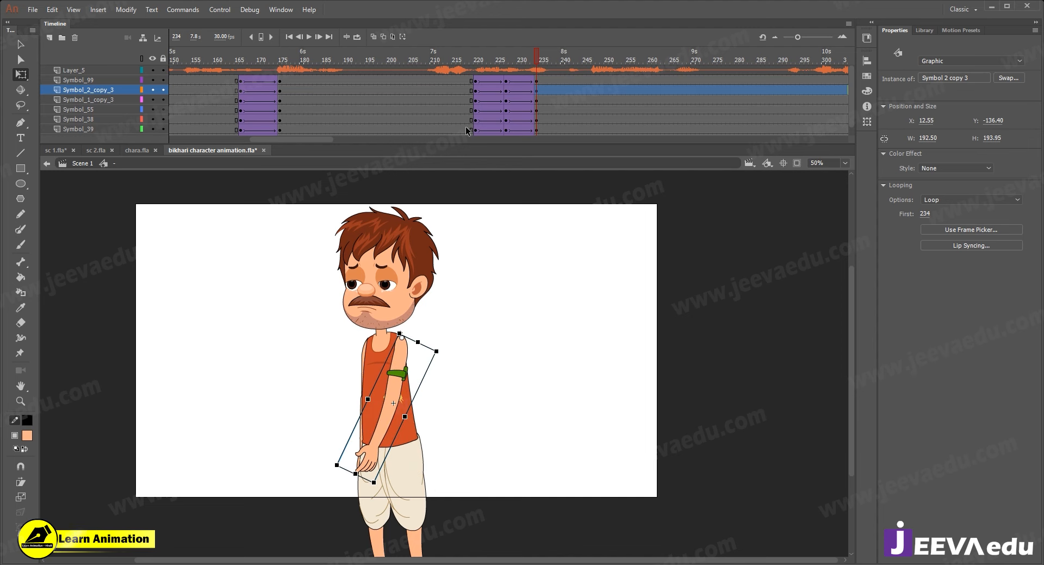
- Open the near arm's symbol for editing and add a keyframe on the forearm layer at frame 234
double_click(388, 459)
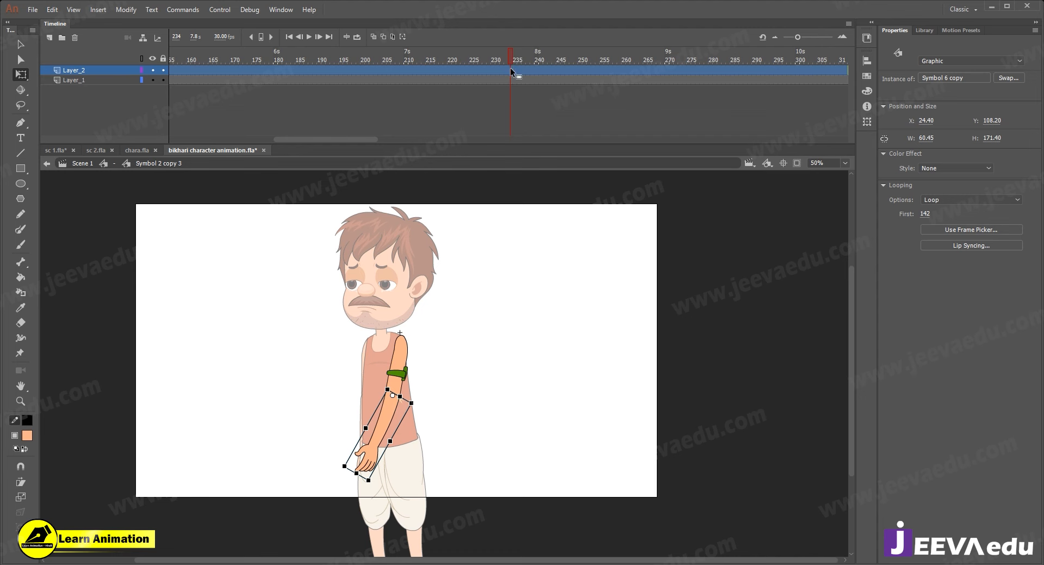
click(511, 70)
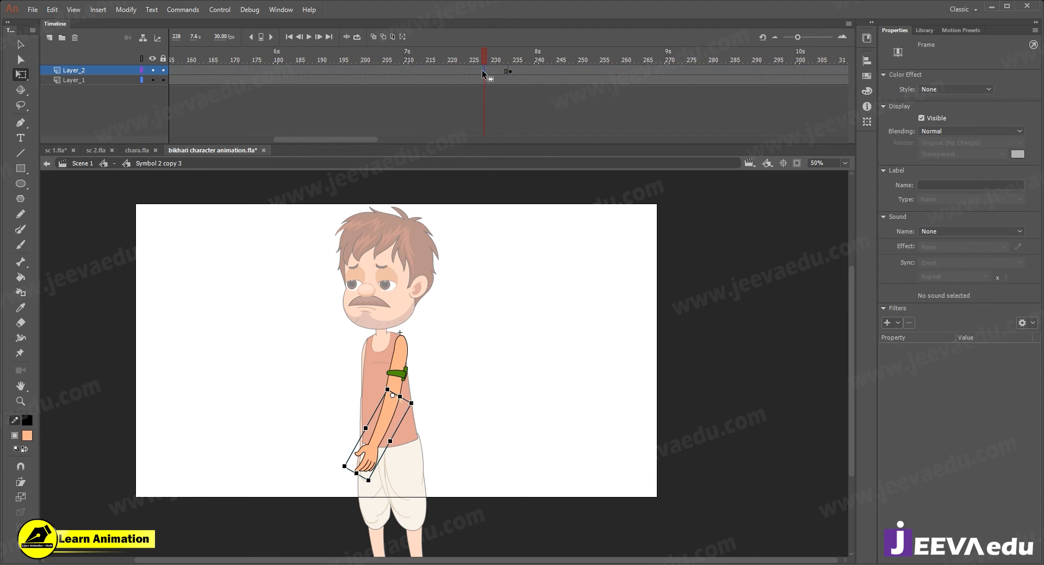
- Create a classic tween with easing 100 on Layer_2 between frames 227 and 234, and rotate the forearm up to chest height at frame 234
right_click(489, 71)
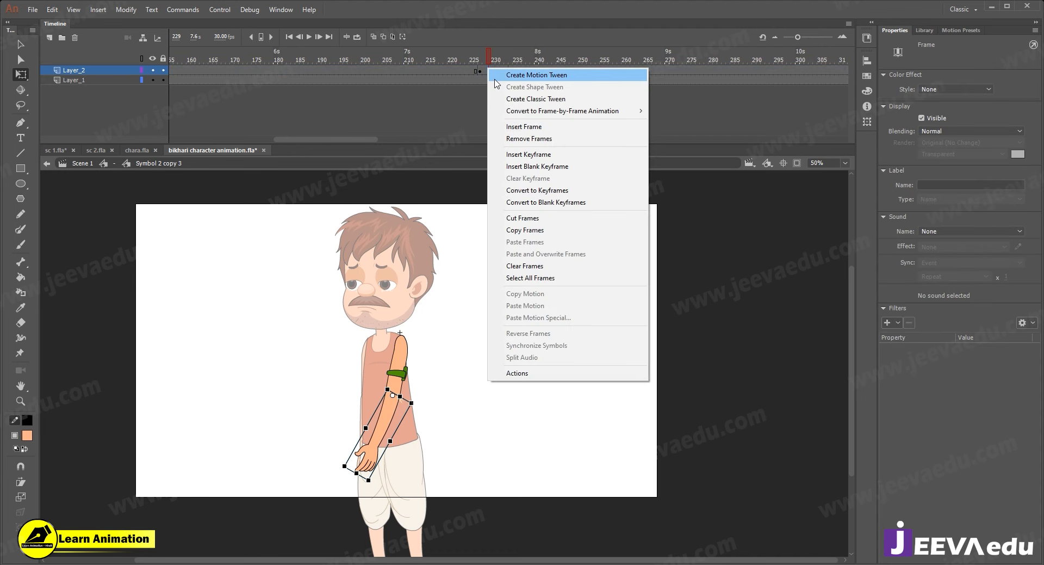
click(536, 98)
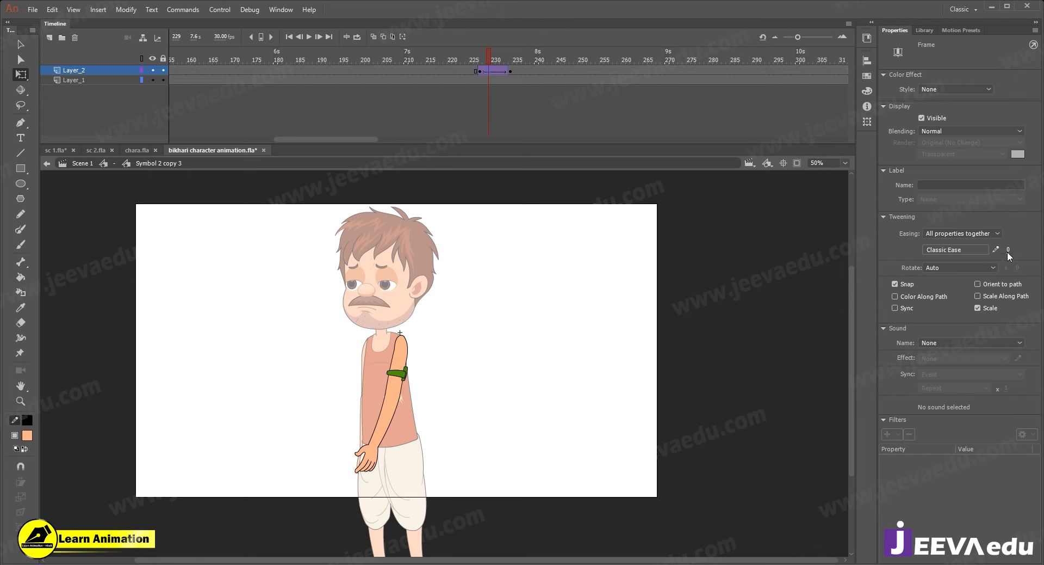
click(511, 71)
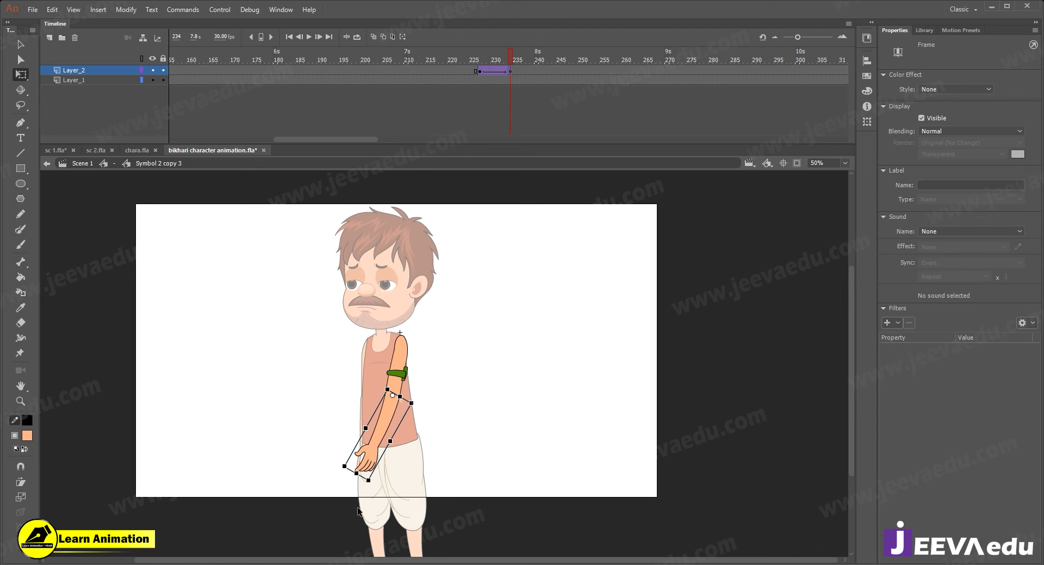
drag(372, 492, 297, 358)
key(z)
click(379, 353)
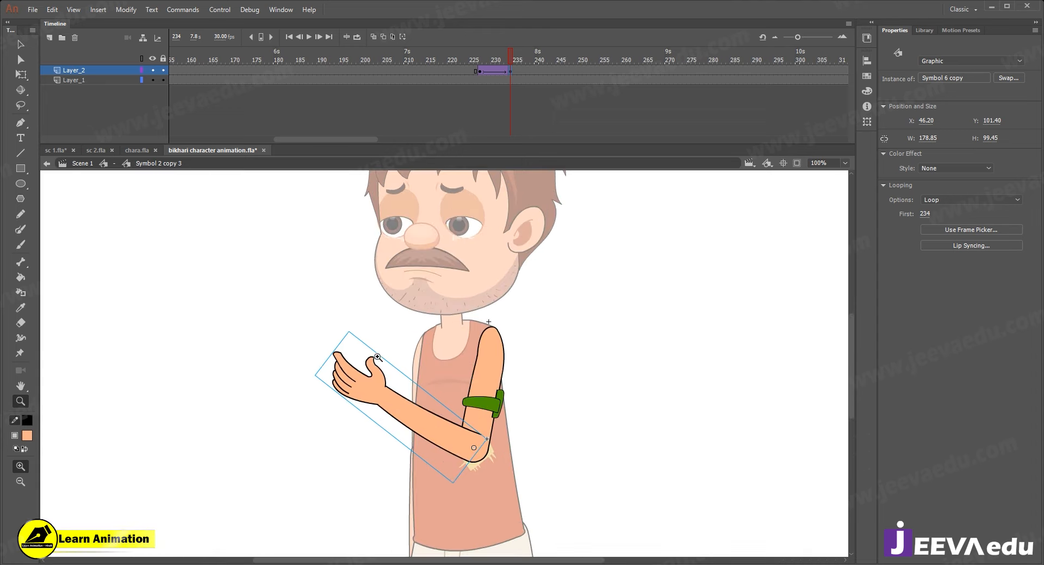
key(v)
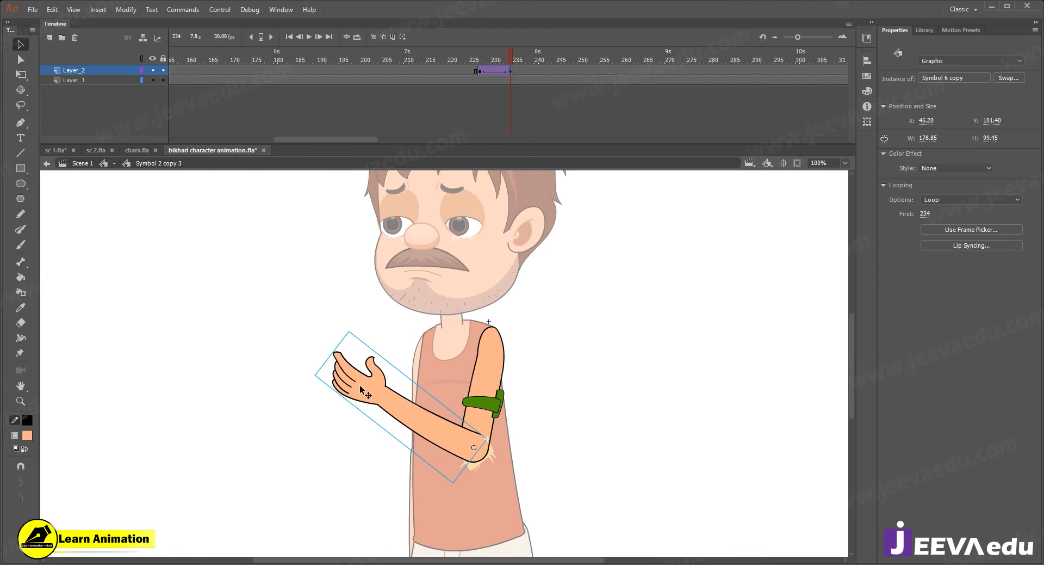
click(490, 70)
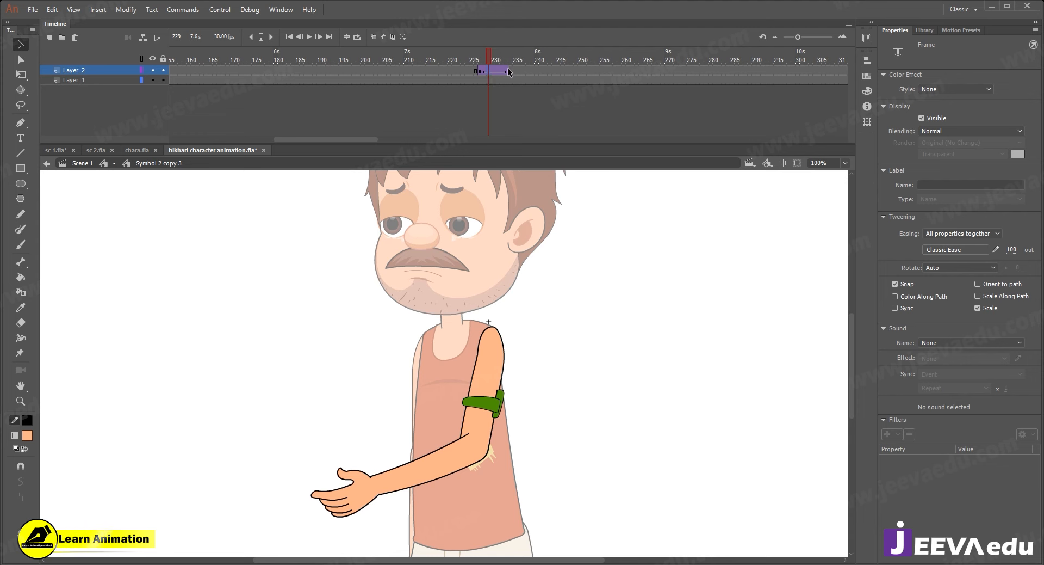
click(511, 71)
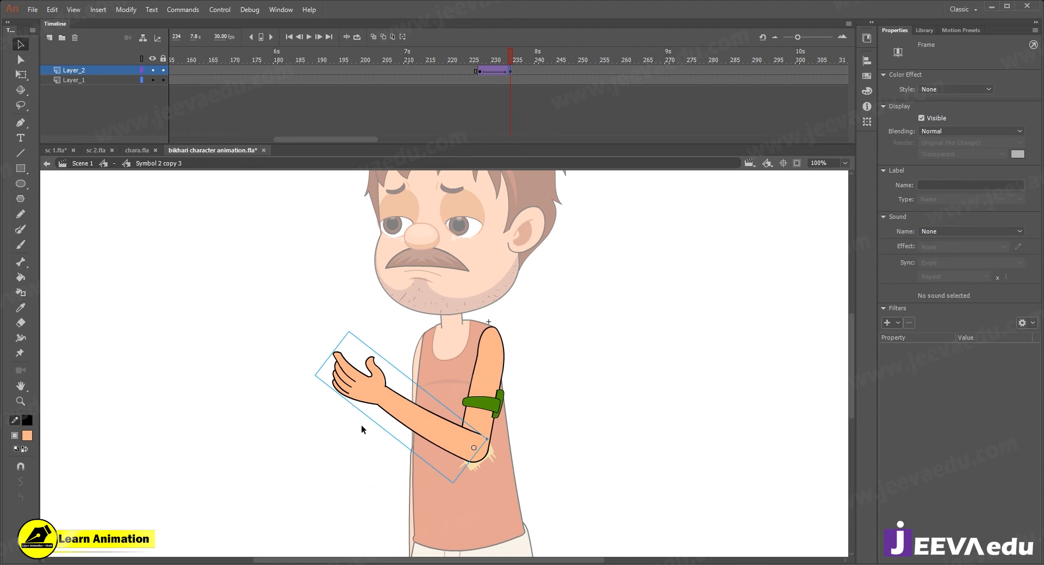
- Inside the forearm symbol, insert a keyframe for the hand at frame 234 on Layer_2
double_click(362, 385)
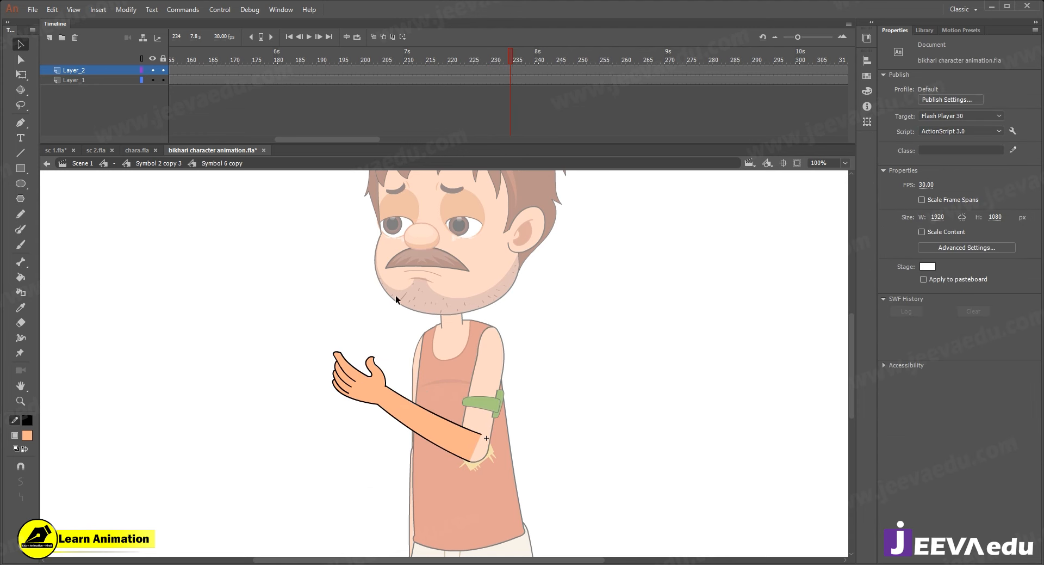
click(368, 385)
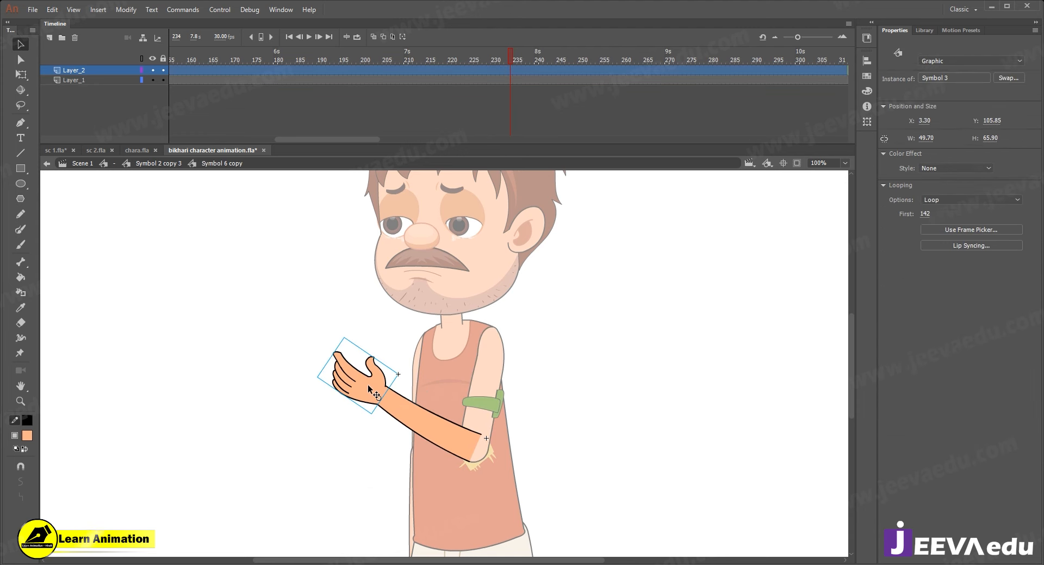
click(516, 70)
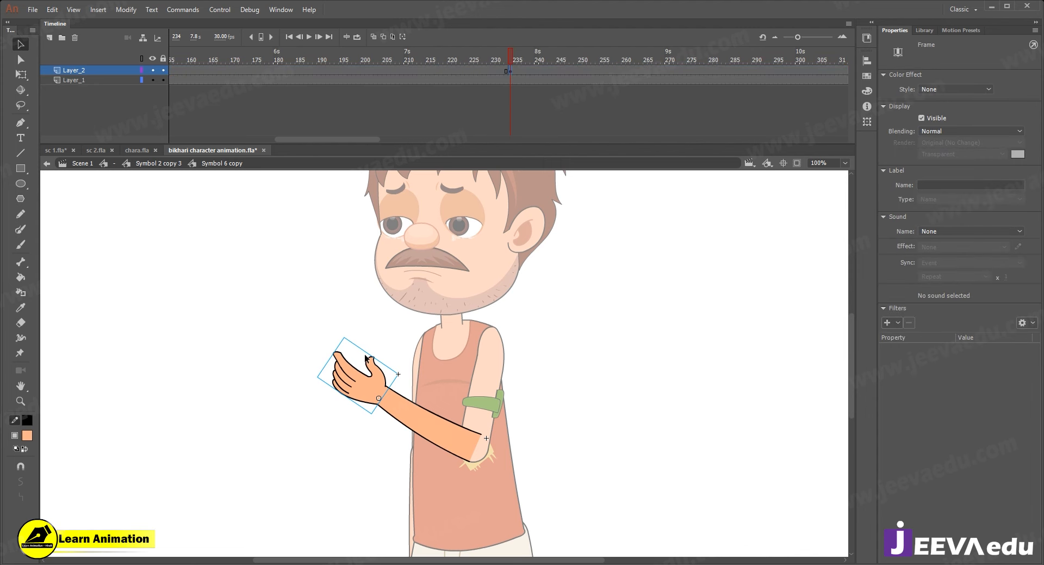
double_click(337, 309)
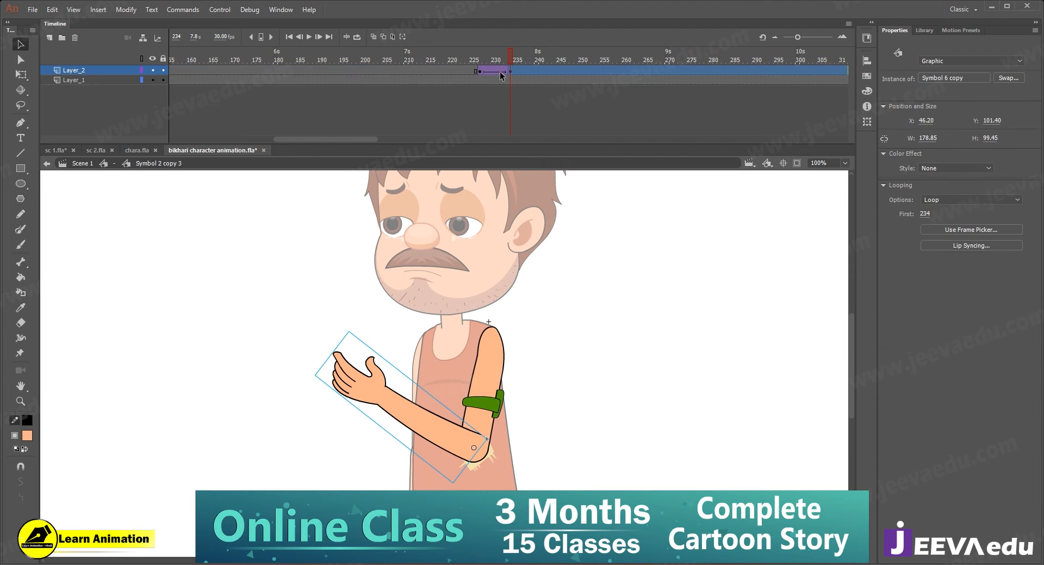
click(481, 74)
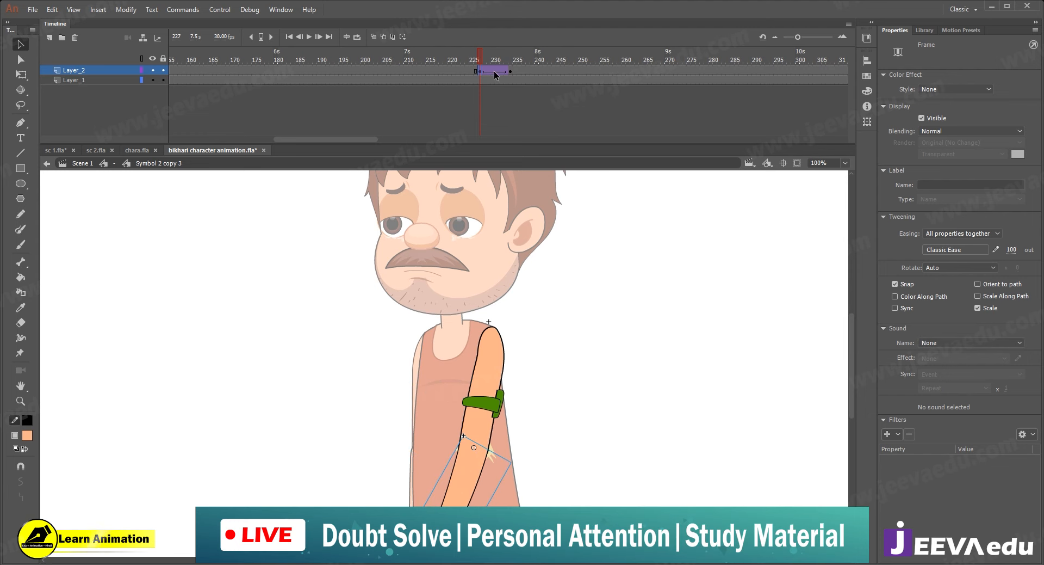
click(511, 70)
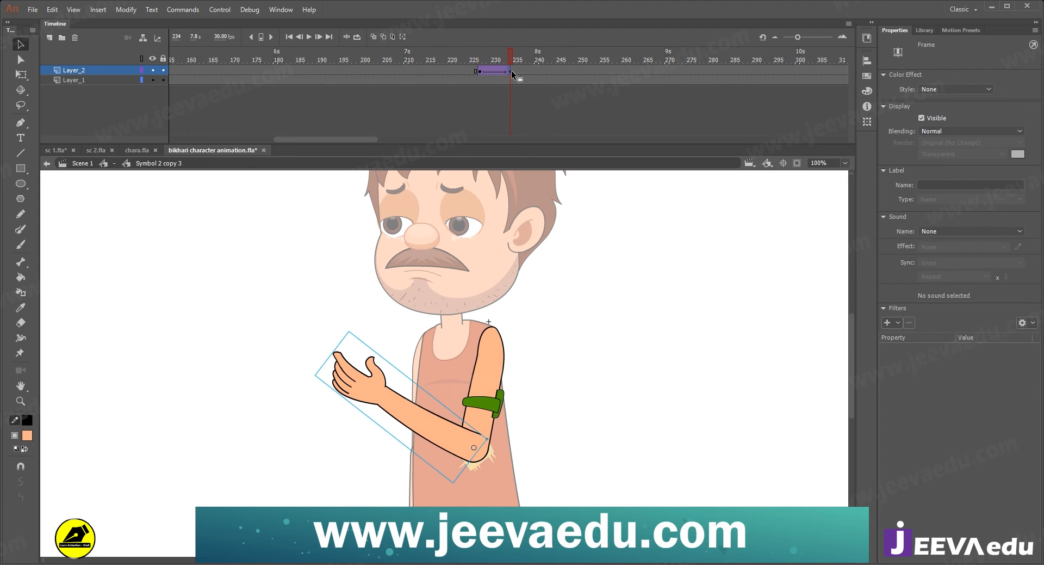
double_click(354, 400)
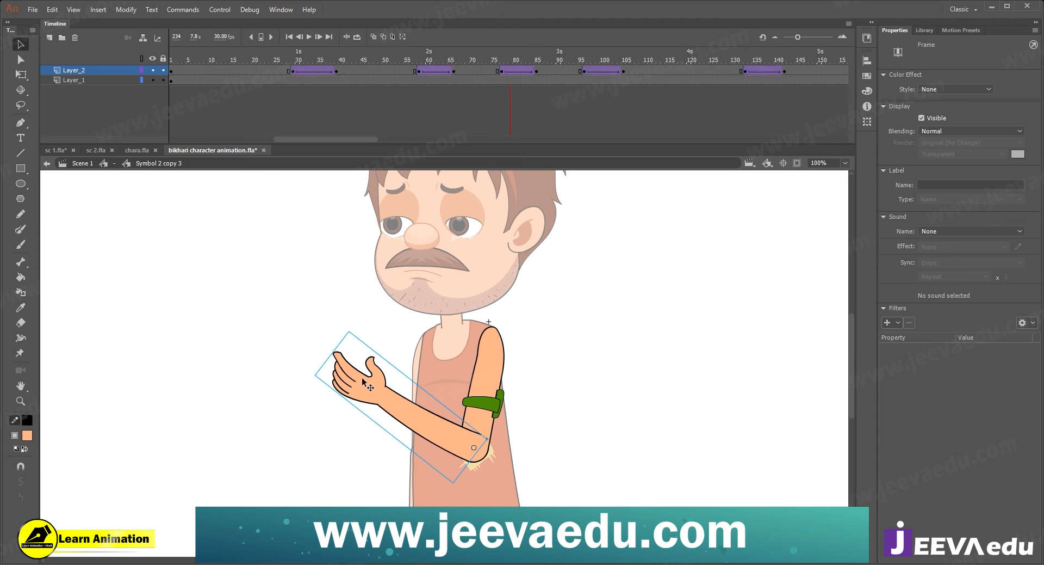
- Insert a hand keyframe at frame 227 and create a classic tween with easing 100 from it to frame 234
click(478, 68)
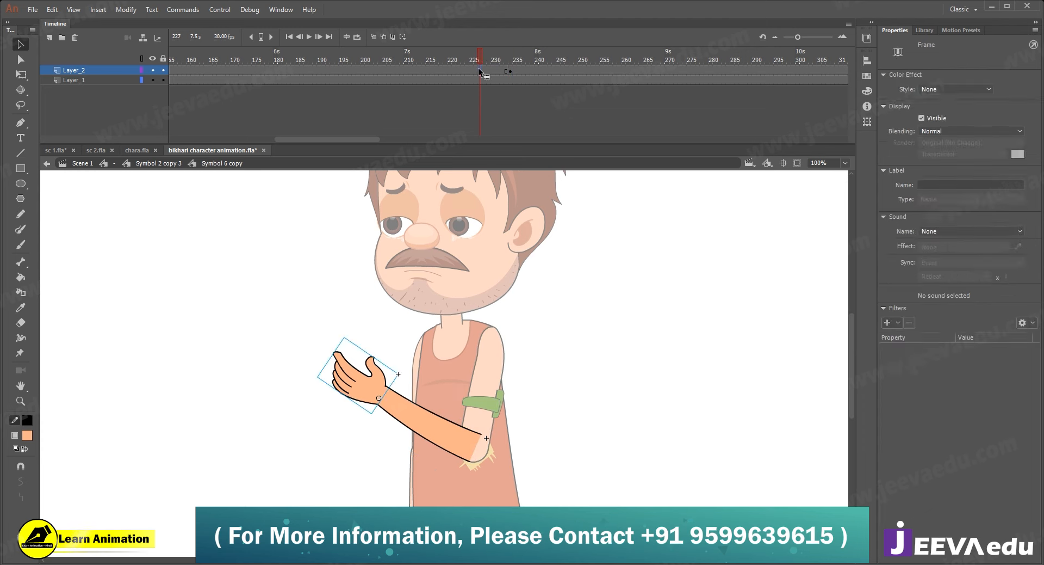
right_click(494, 70)
click(527, 107)
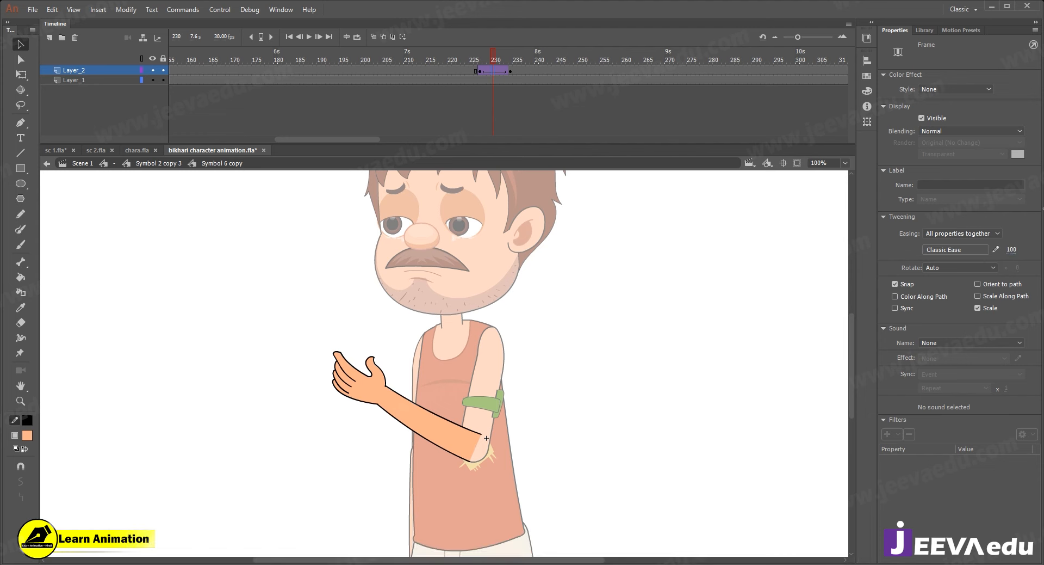
drag(1008, 250, 1033, 250)
- Inside the hand symbol, insert a keyframe at frame 229 and switch the hand to the pointing pose, frame 2, with the Frame Picker
click(516, 73)
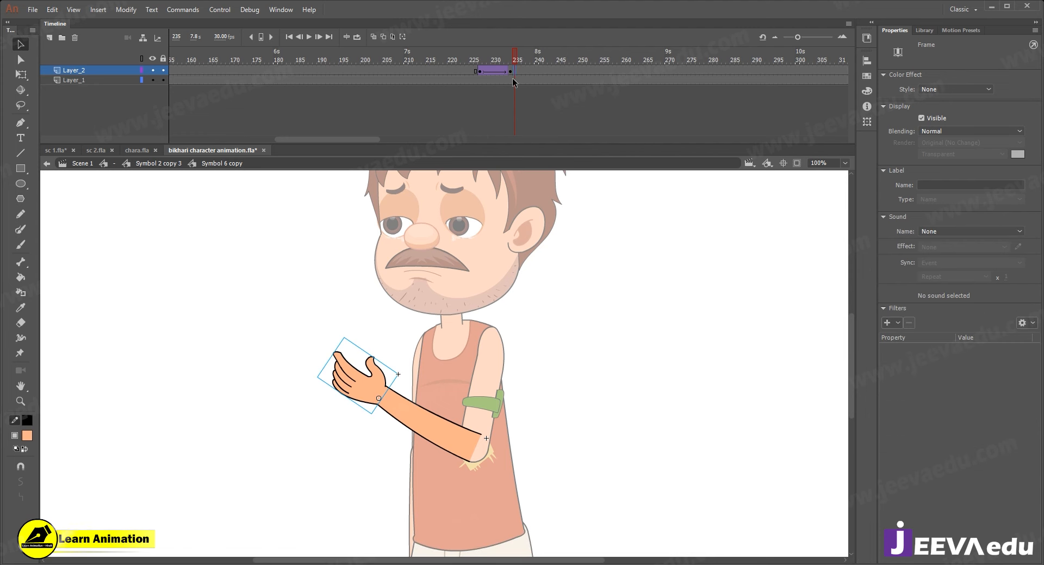
click(510, 71)
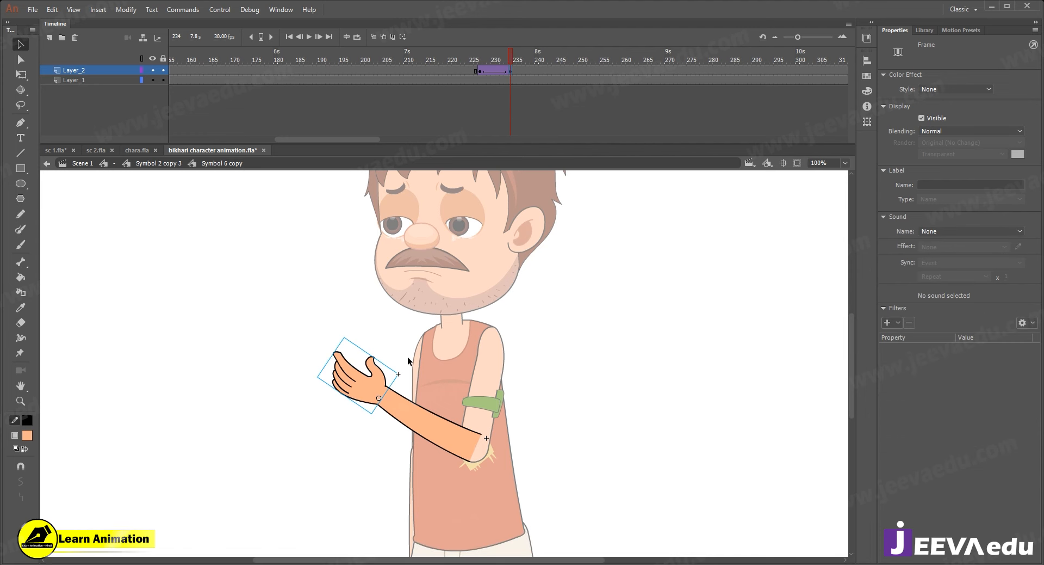
double_click(352, 390)
click(503, 70)
click(495, 69)
click(491, 67)
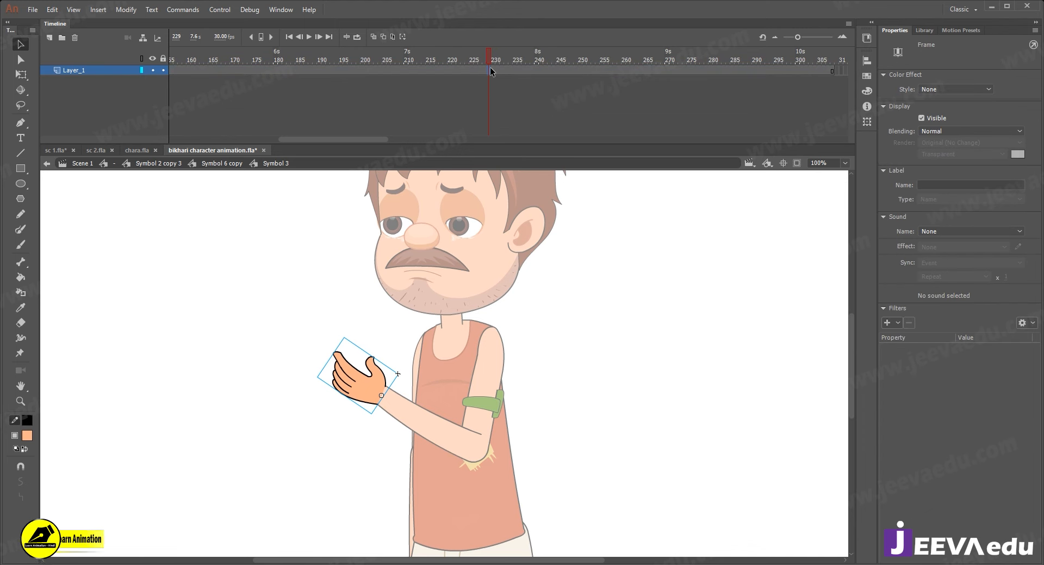
click(357, 376)
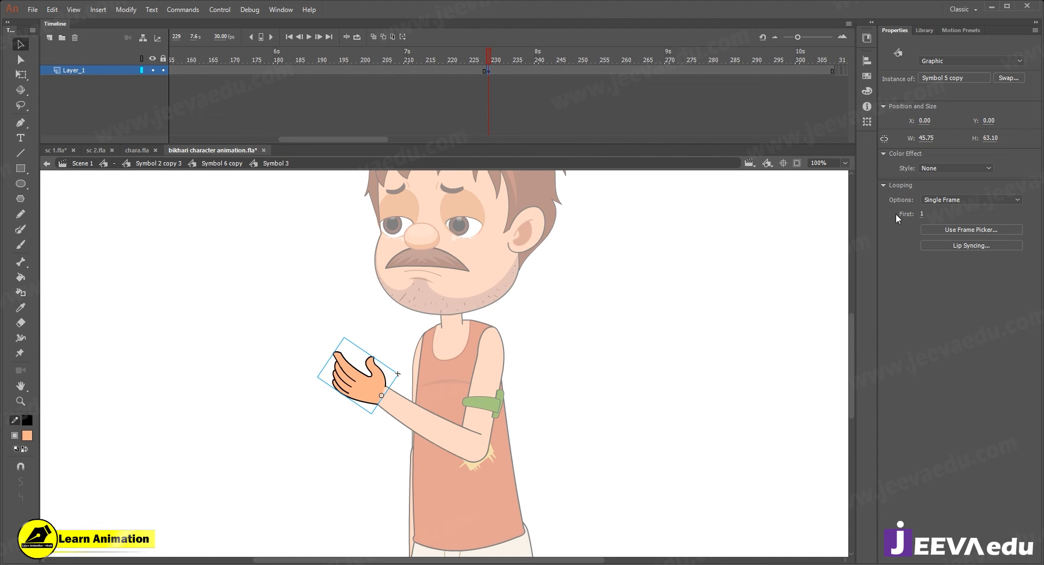
click(989, 230)
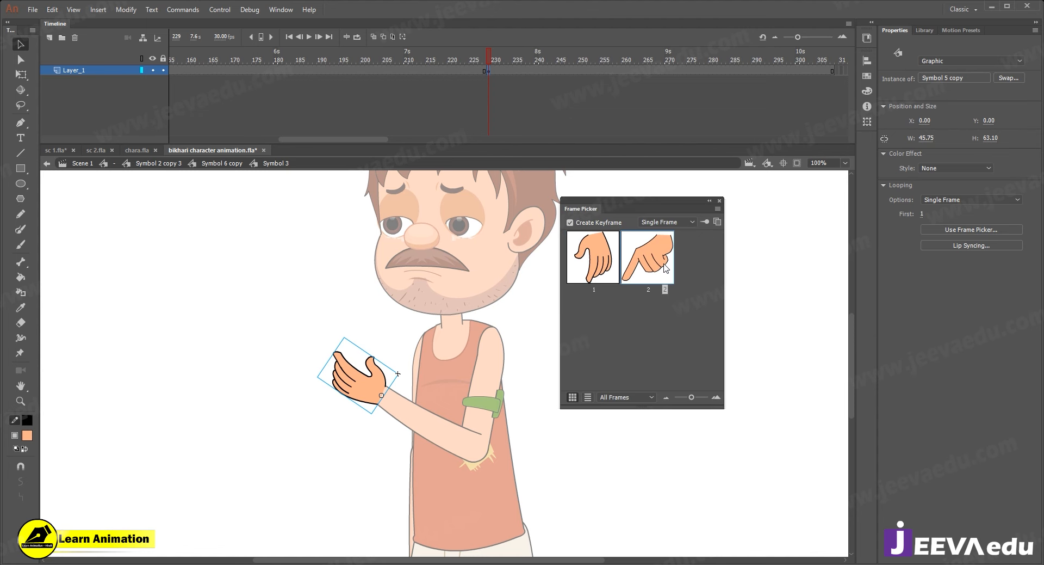
click(647, 256)
click(720, 201)
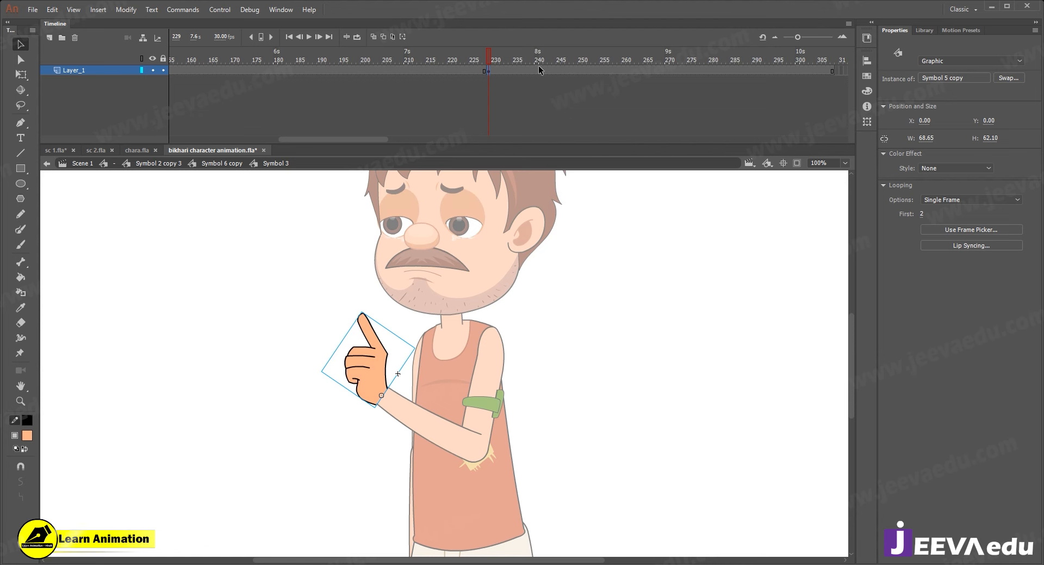
drag(538, 69, 840, 88)
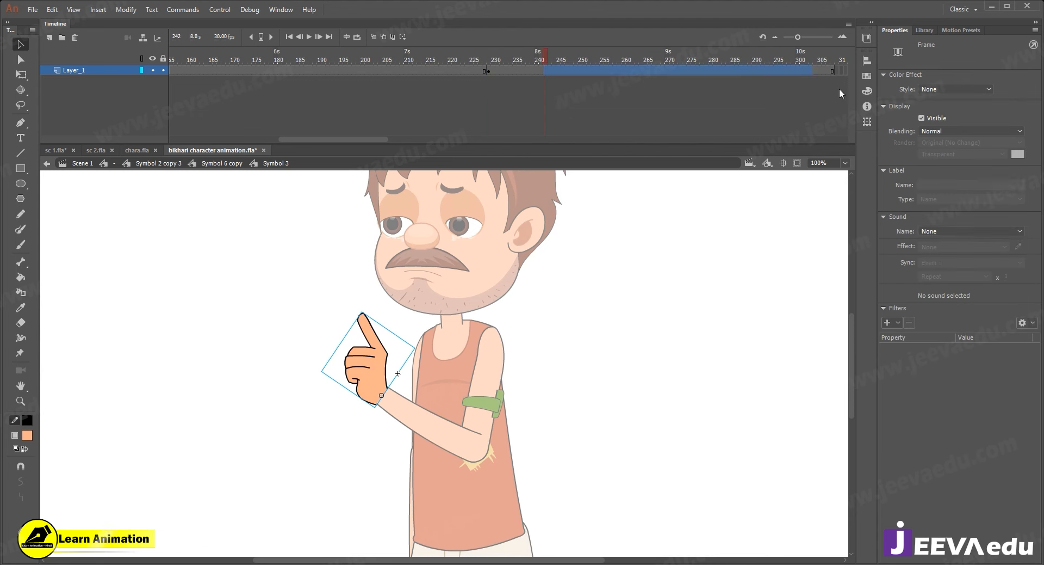
- Back in the forearm symbol, nudge the pointing hand to X 1.70, Y 105.15 so its wrist lines up with the forearm
click(223, 163)
drag(497, 57, 338, 71)
key(z)
click(371, 371)
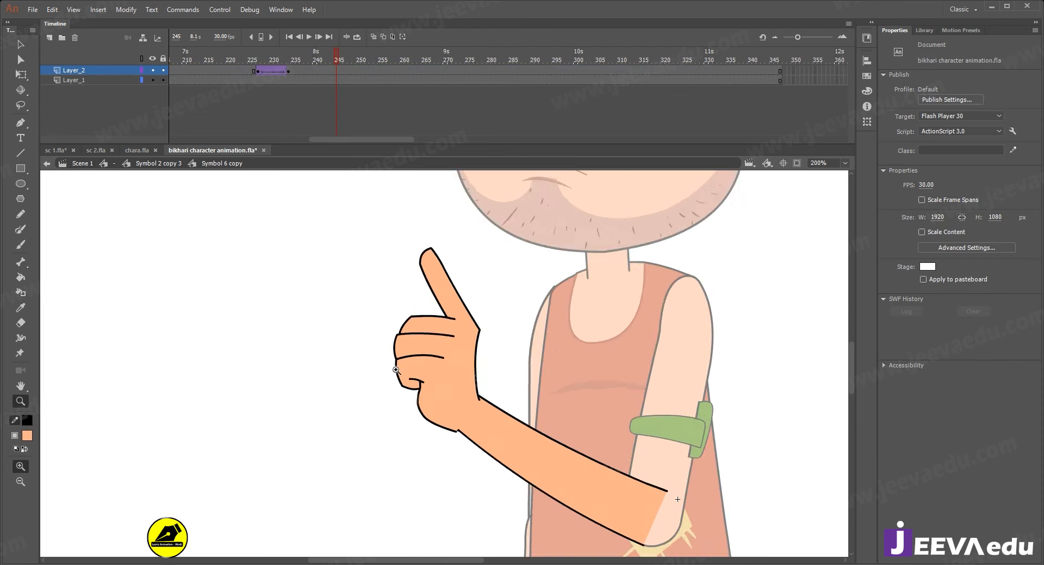
click(457, 398)
key(v)
click(466, 353)
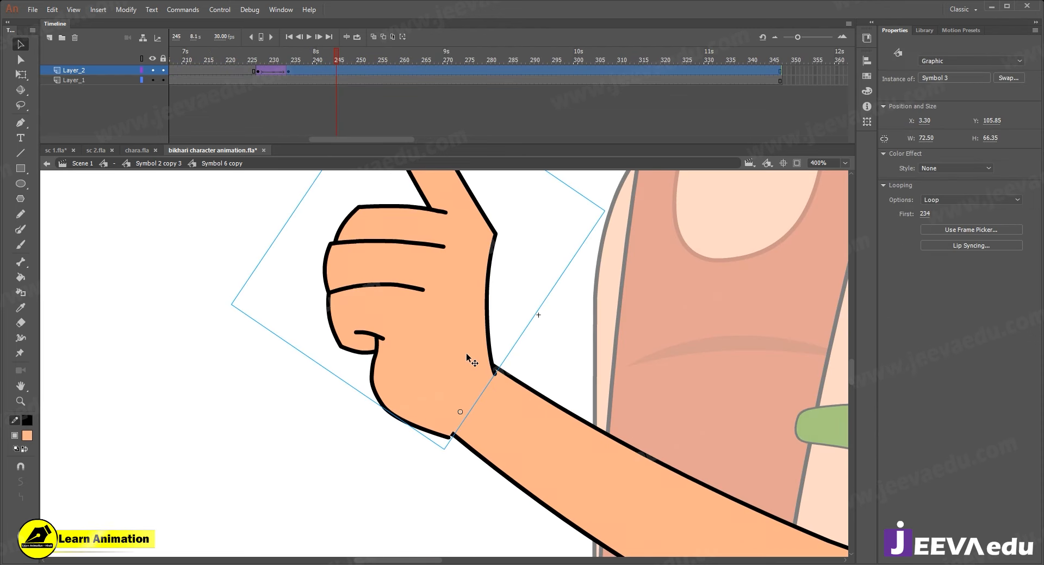
key(Right)
key(Right)
key(Right)
key(Up)
key(Up)
key(z)
alt+click(466, 353)
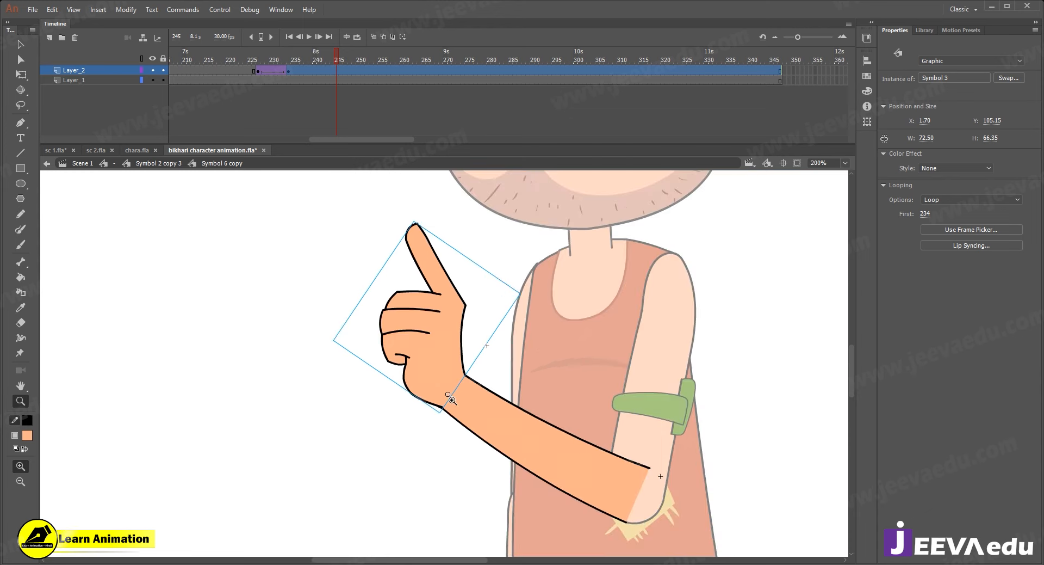
key(q)
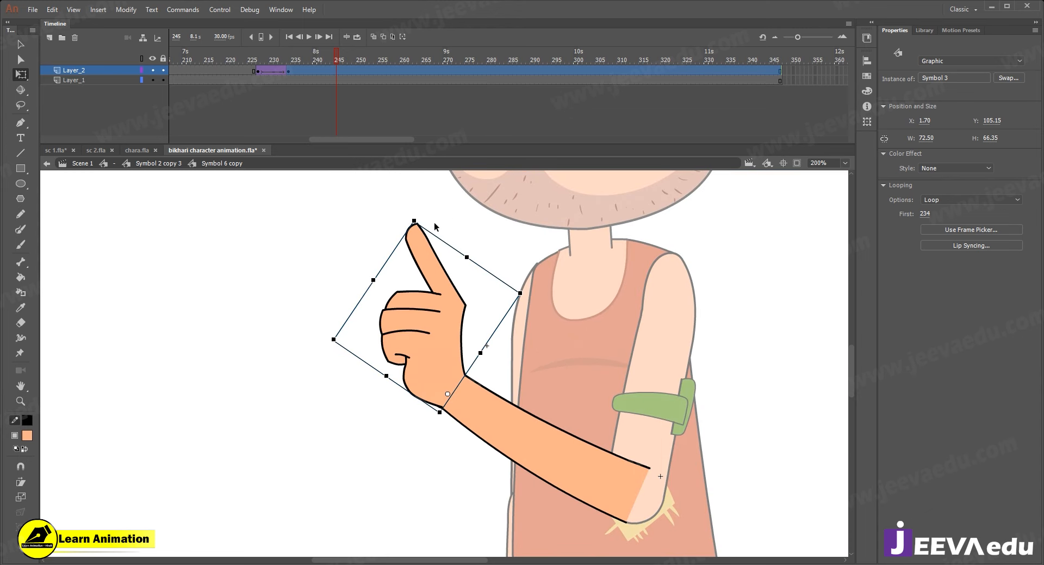
key(z)
alt+click(476, 400)
mouse_move(327, 60)
mouse_down()
mouse_move(248, 66)
mouse_move(324, 70)
mouse_move(276, 79)
mouse_move(331, 70)
mouse_up()
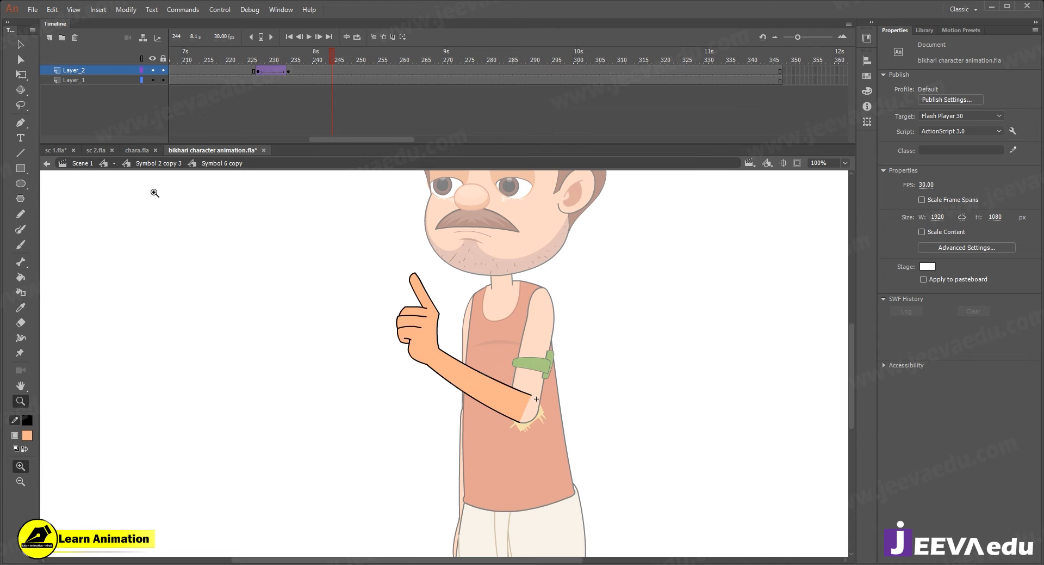
- Go back to the full character's timeline and play the arm-raising gesture repeatedly from around frame 213 to check the motion
click(147, 163)
alt+click(428, 397)
alt+click(431, 419)
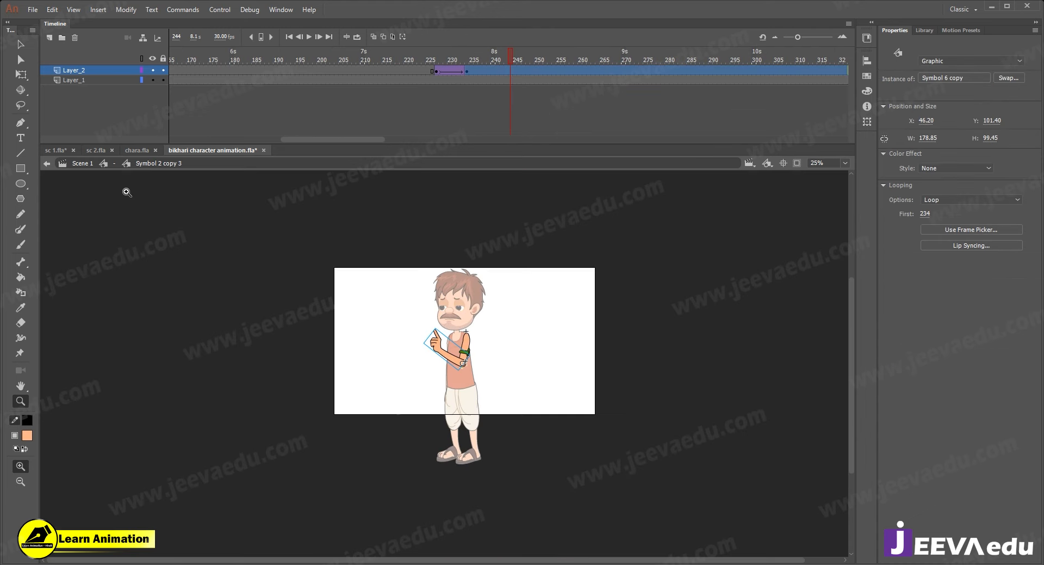
click(109, 165)
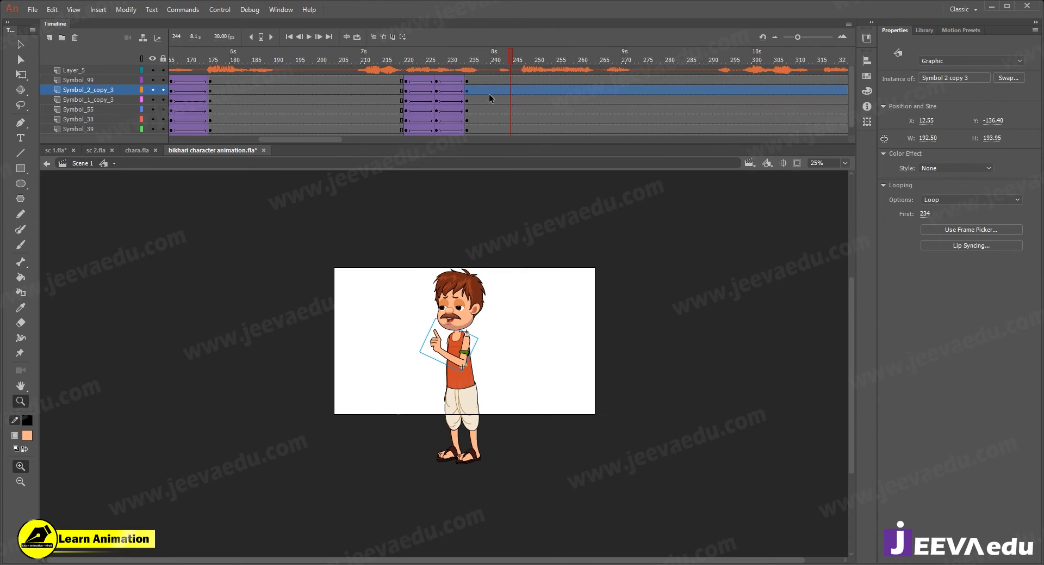
key(Escape)
drag(381, 265, 524, 416)
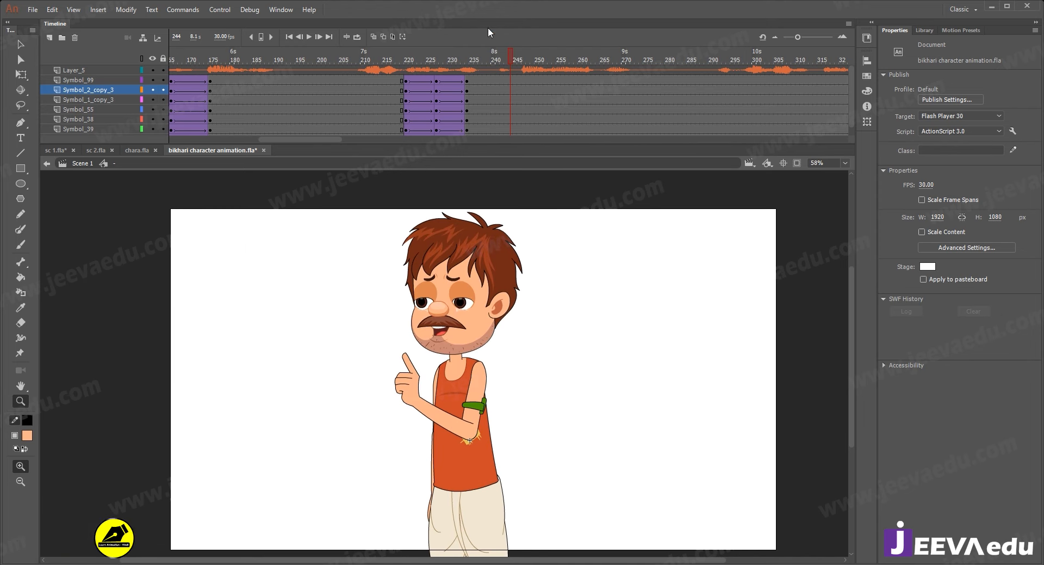
drag(419, 60, 367, 61)
key(Return)
key(Return)
drag(467, 61, 375, 76)
key(Return)
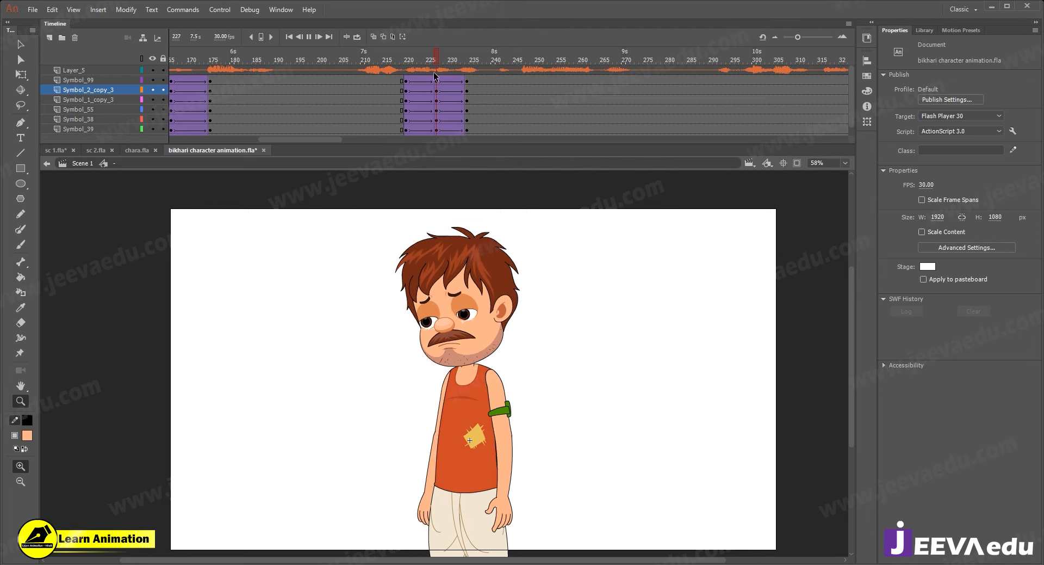
drag(497, 61, 376, 74)
key(Return)
key(Return)
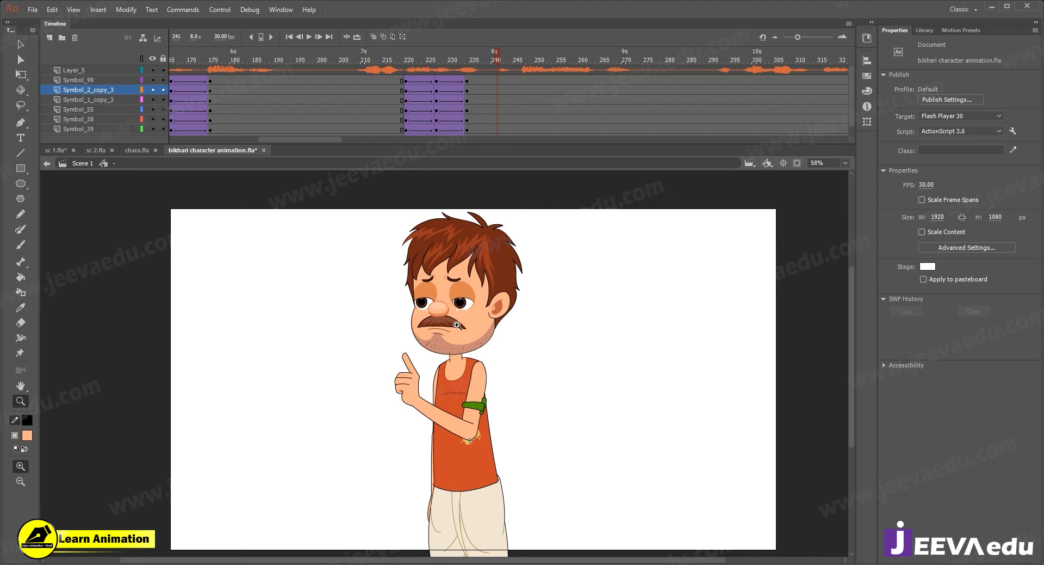
drag(496, 62, 391, 77)
key(Return)
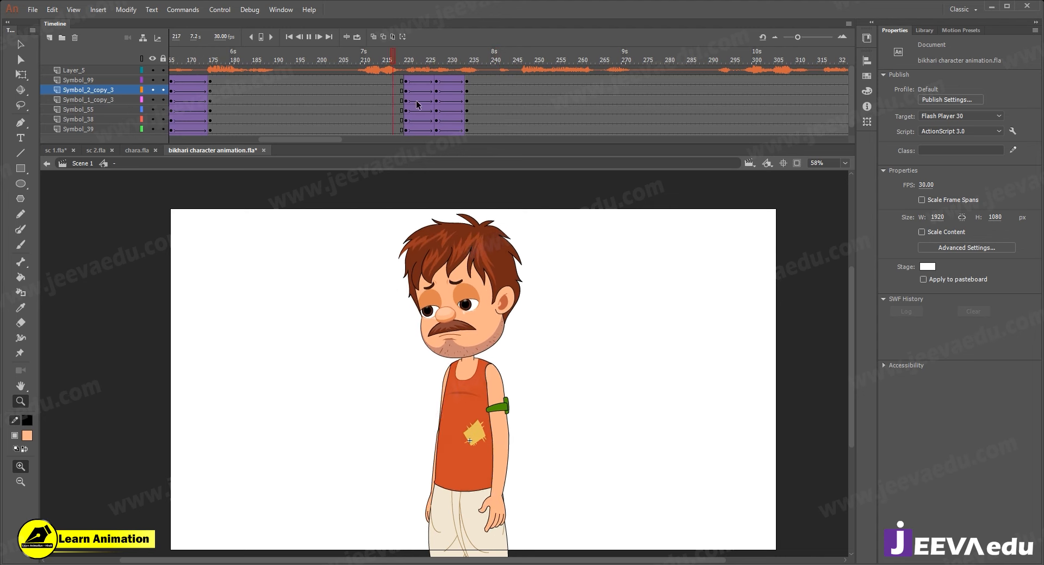
key(Return)
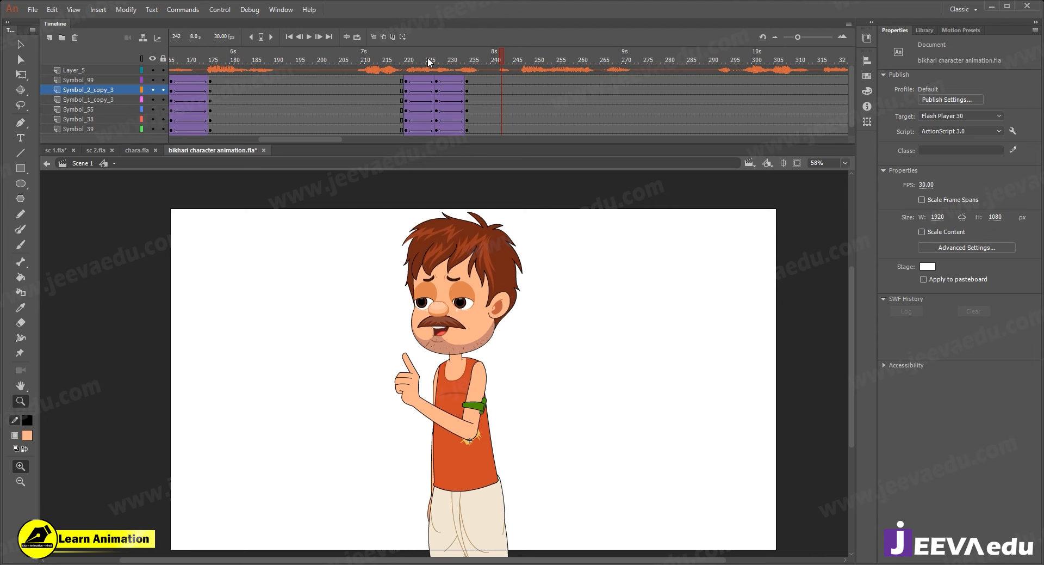
- In the raised-finger pose, select the head, torso and arms, move their transform pivot to the waist, and stretch them slightly taller
drag(429, 62, 390, 62)
key(Return)
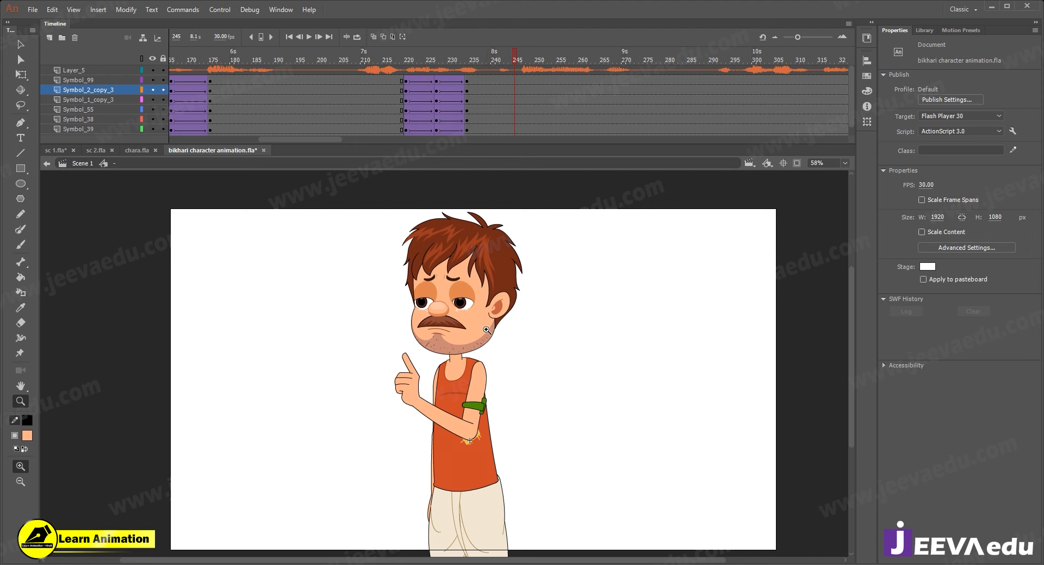
key(v)
drag(354, 255, 504, 418)
key(q)
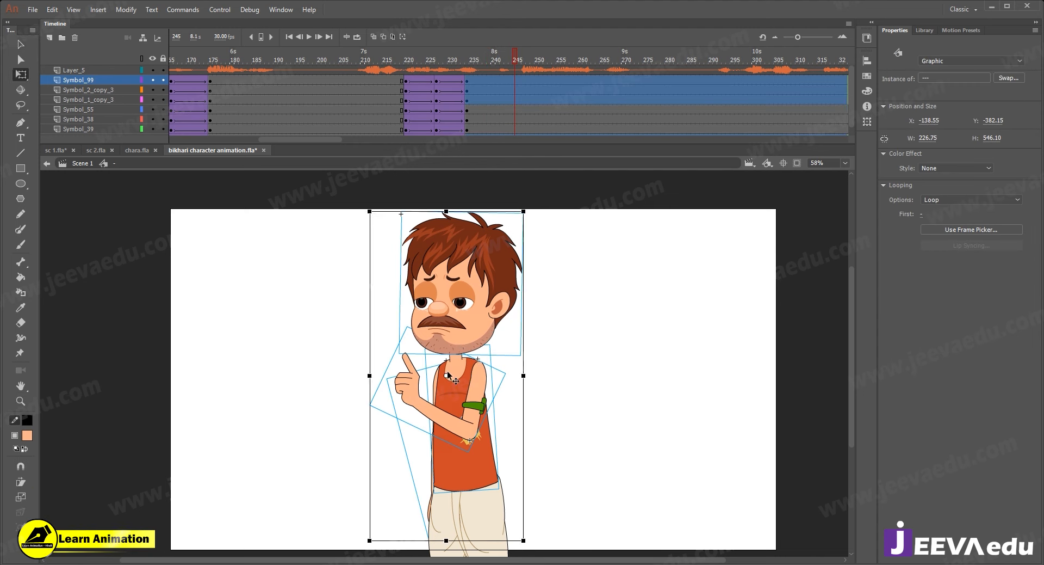
drag(447, 394, 461, 487)
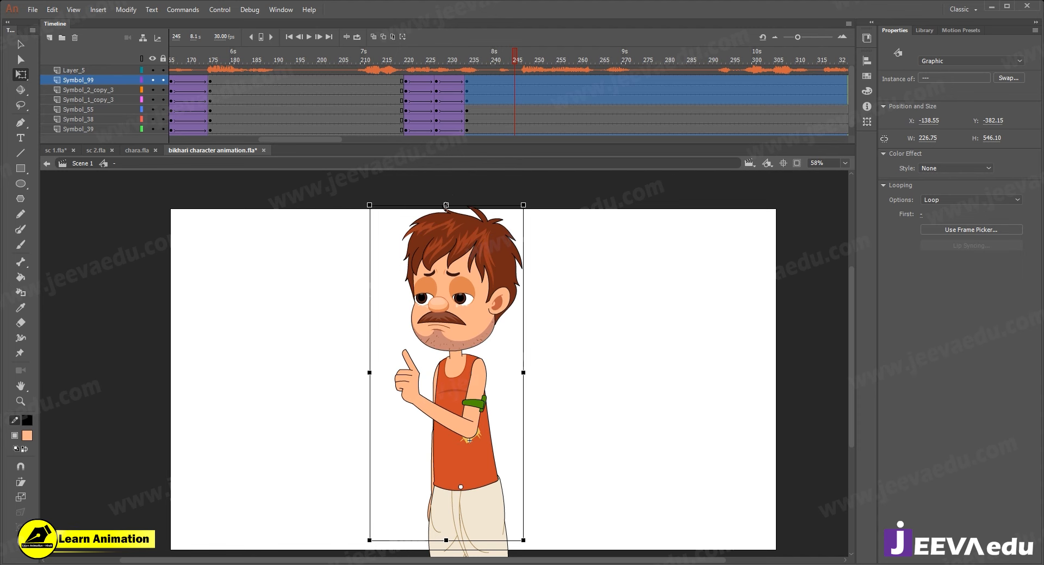
click(457, 57)
click(355, 58)
key(Return)
- At frame 227, place the transform pivot of the head, torso and arms at the waist and tilt them slightly forward
drag(401, 77, 437, 101)
key(v)
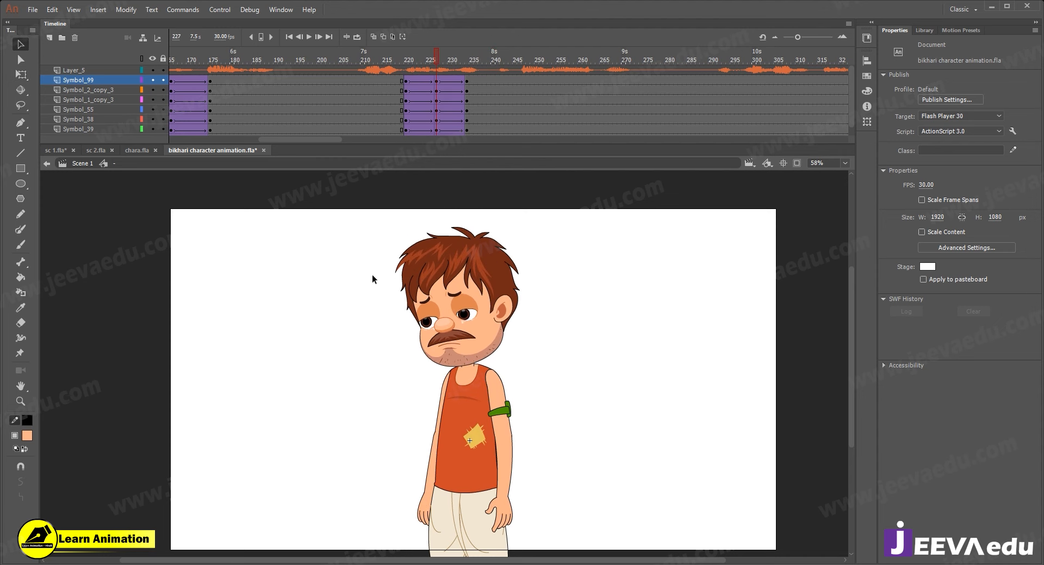
drag(372, 276, 562, 414)
key(q)
drag(451, 409, 462, 487)
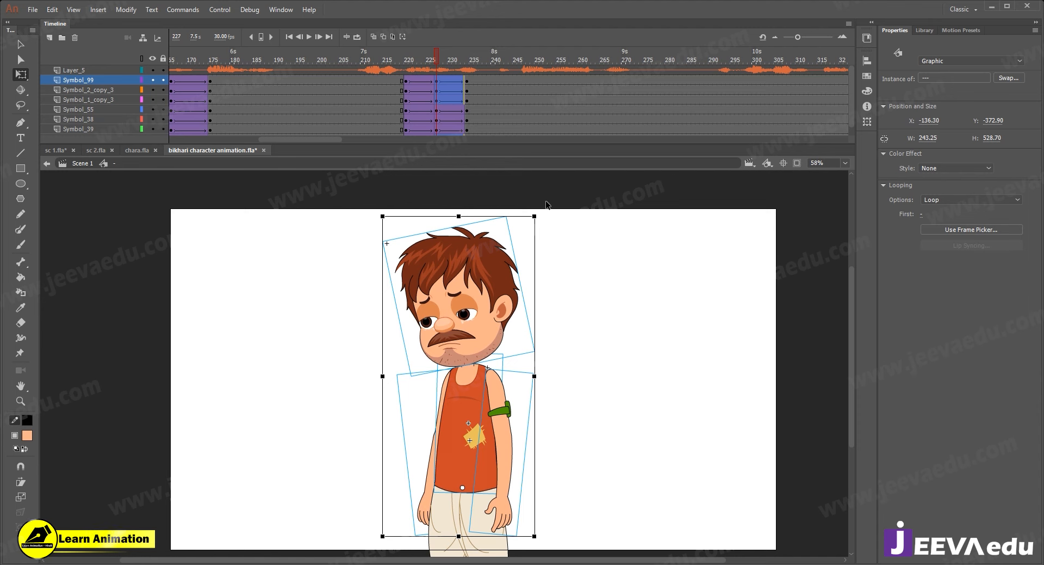
drag(539, 216, 534, 213)
- Play and scrub the arm-raising gesture from around frame 210 to check the adjusted body motion
drag(384, 57, 362, 57)
key(Return)
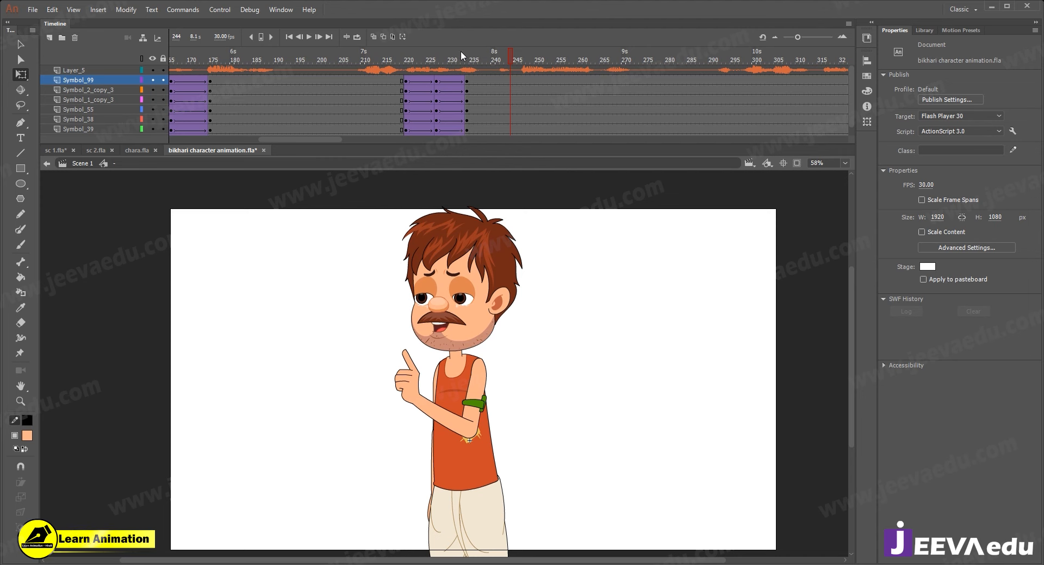
click(414, 74)
key(Return)
drag(445, 68, 381, 75)
- Inside the head symbol, insert keyframes at frame 227 on all the facial layers
drag(413, 62, 440, 82)
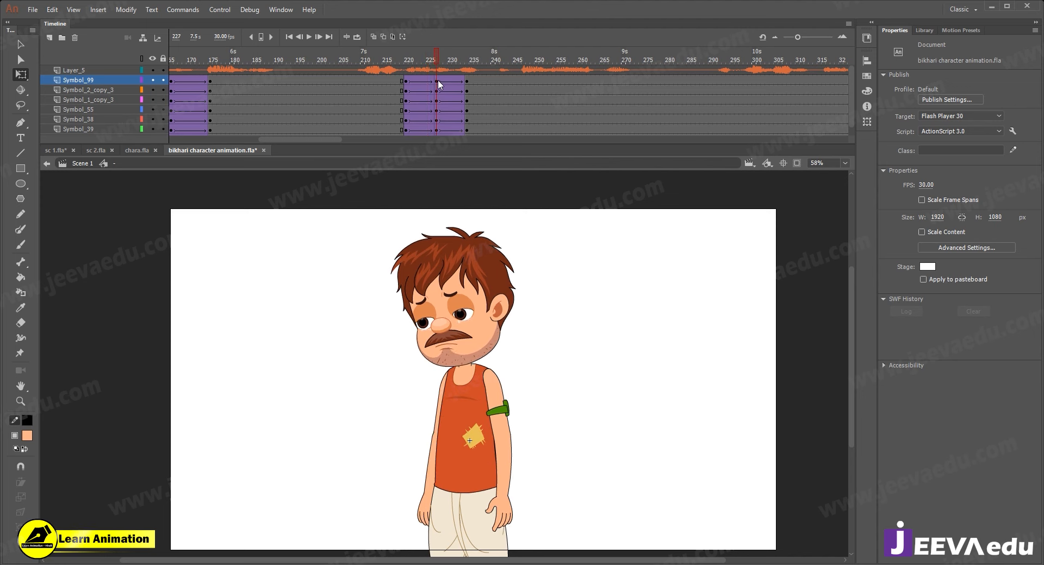
key(z)
click(457, 323)
key(v)
double_click(461, 330)
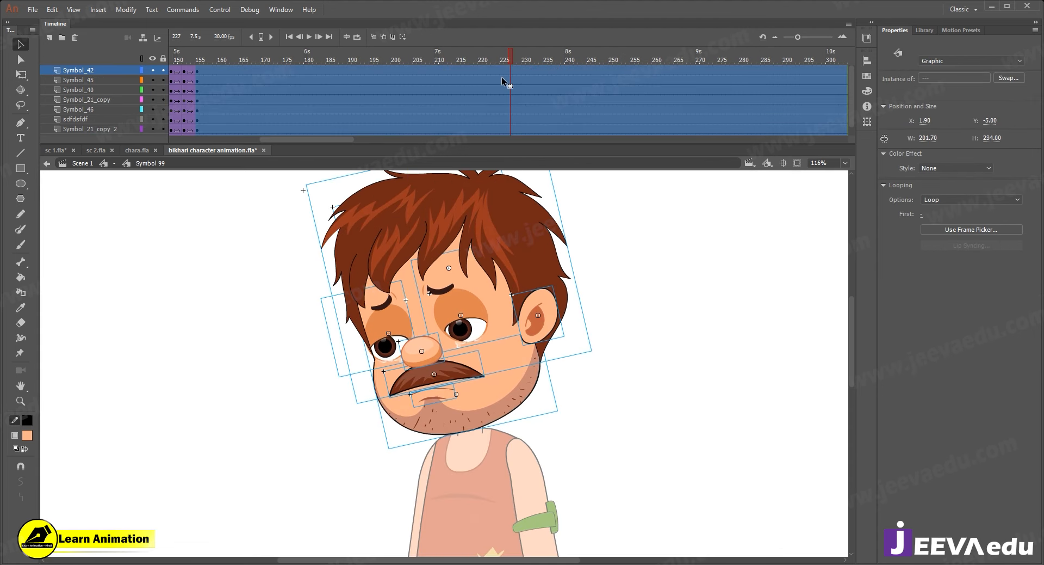
click(511, 90)
drag(510, 70, 513, 191)
key(F6)
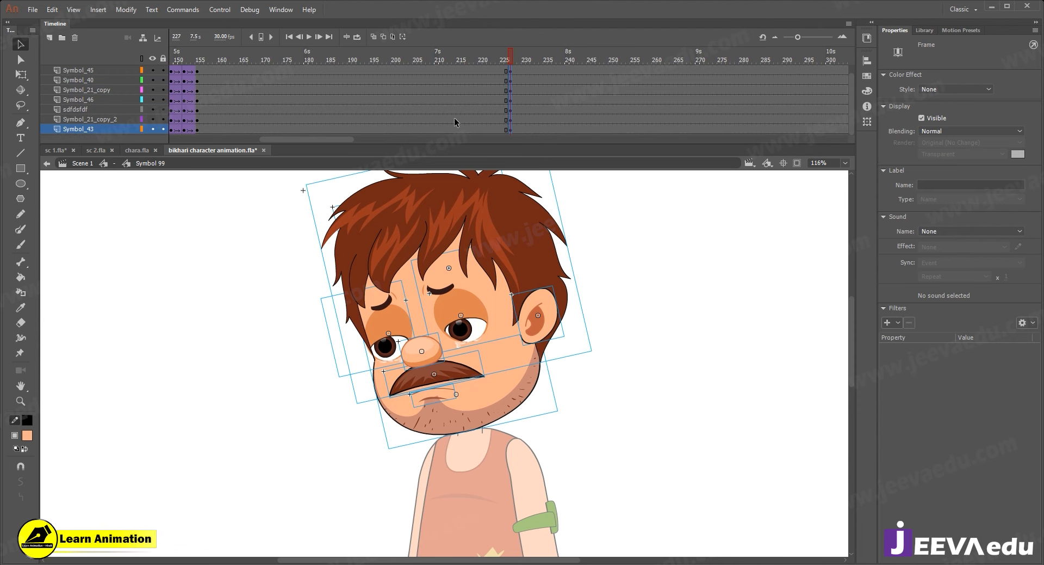
- Check at which frames the gesture keyframes fall on the full character's timeline, comparing them with the head symbol's timeline
double_click(279, 260)
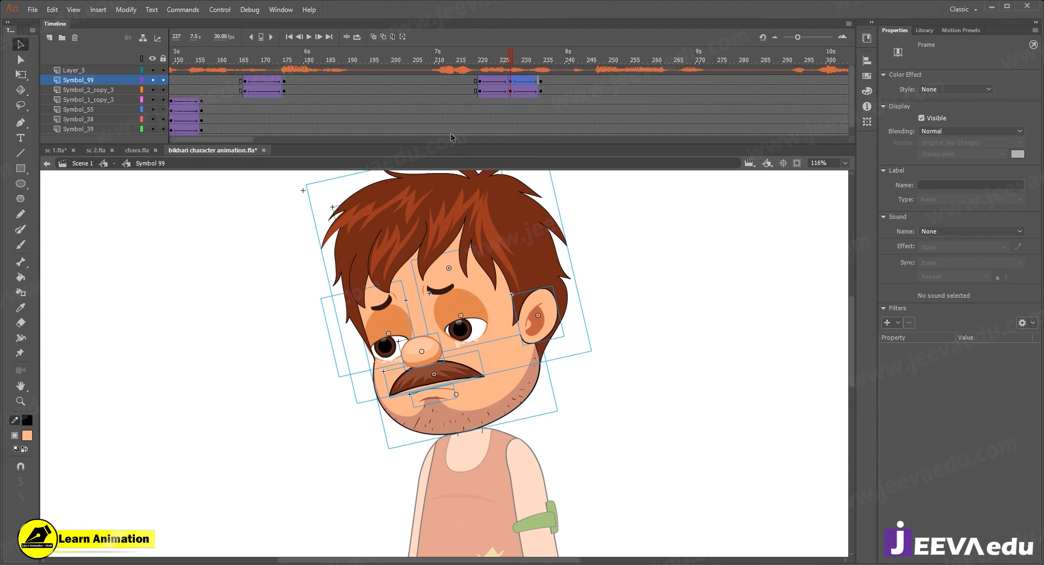
click(483, 82)
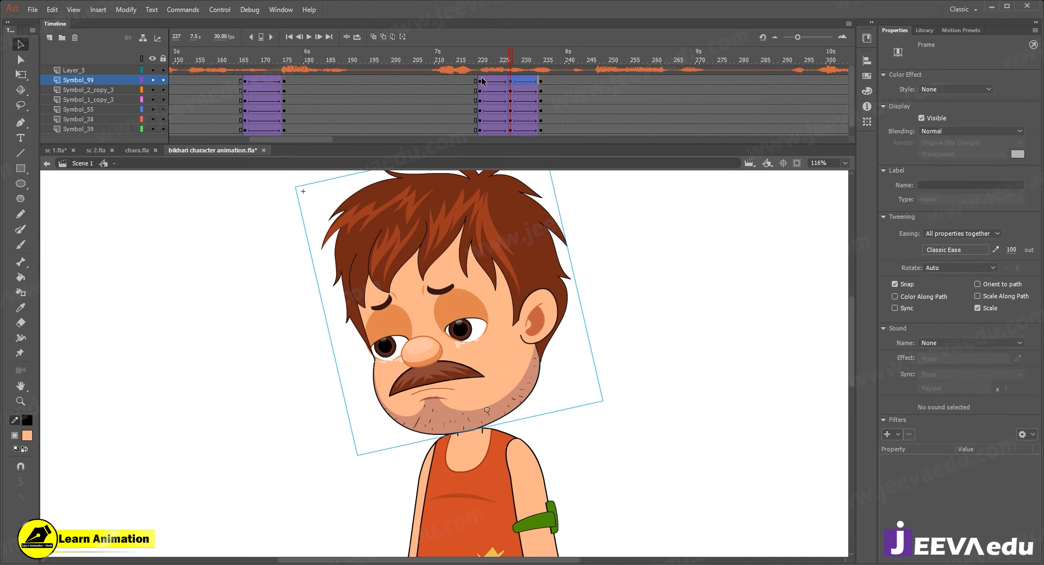
click(542, 81)
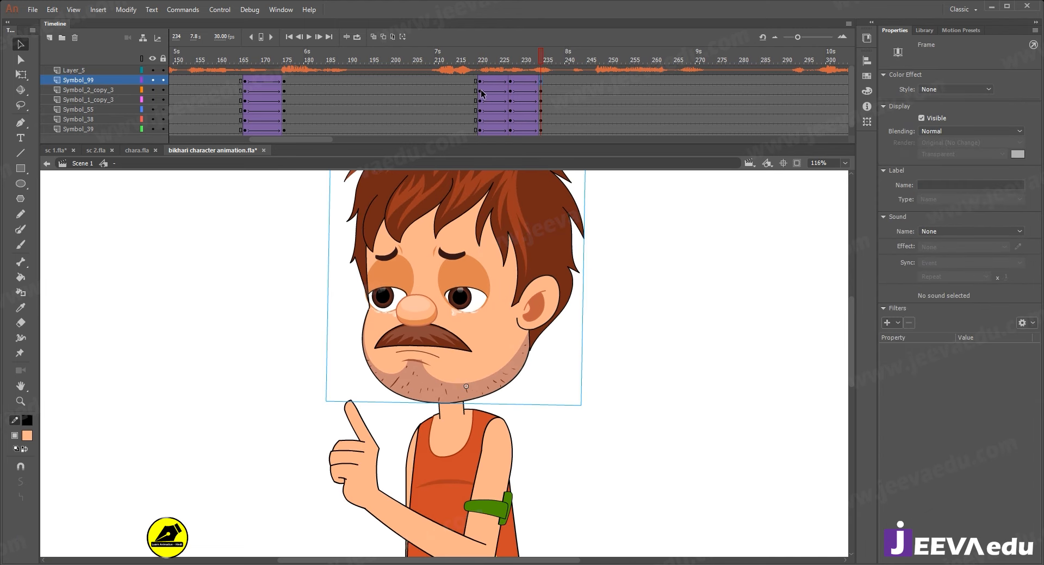
click(509, 81)
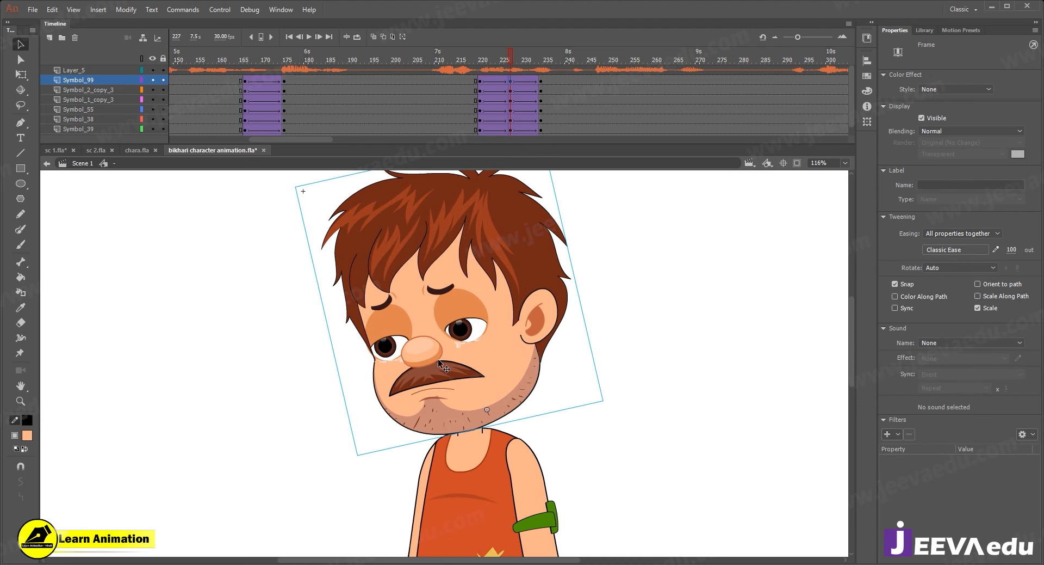
double_click(435, 337)
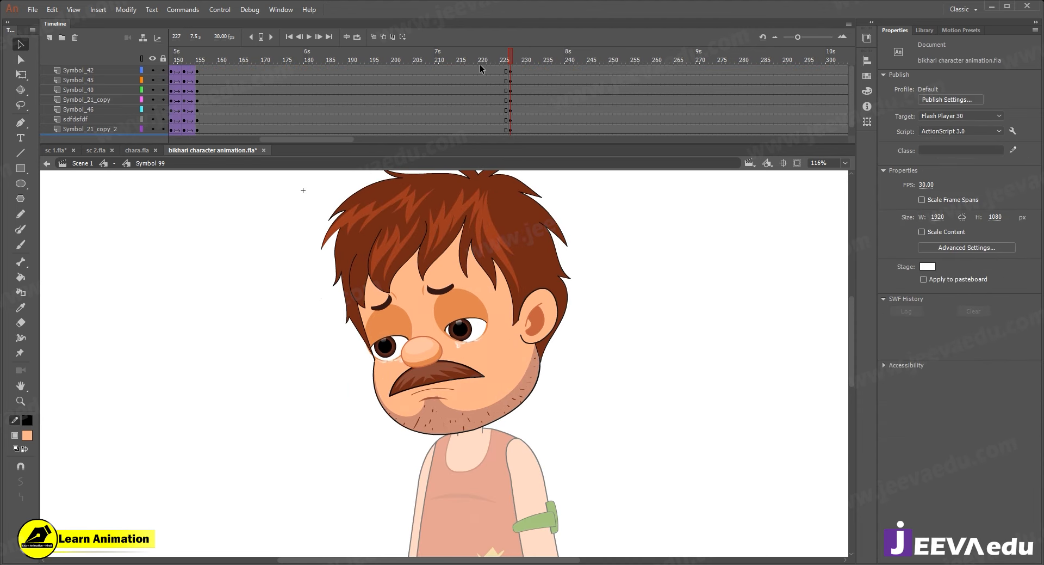
drag(482, 71, 481, 155)
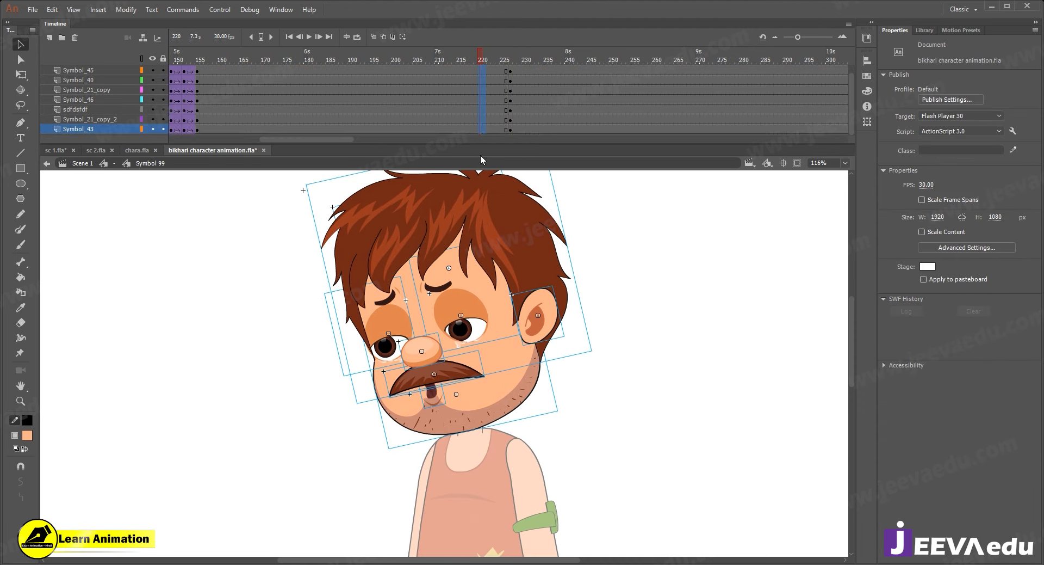
click(478, 69)
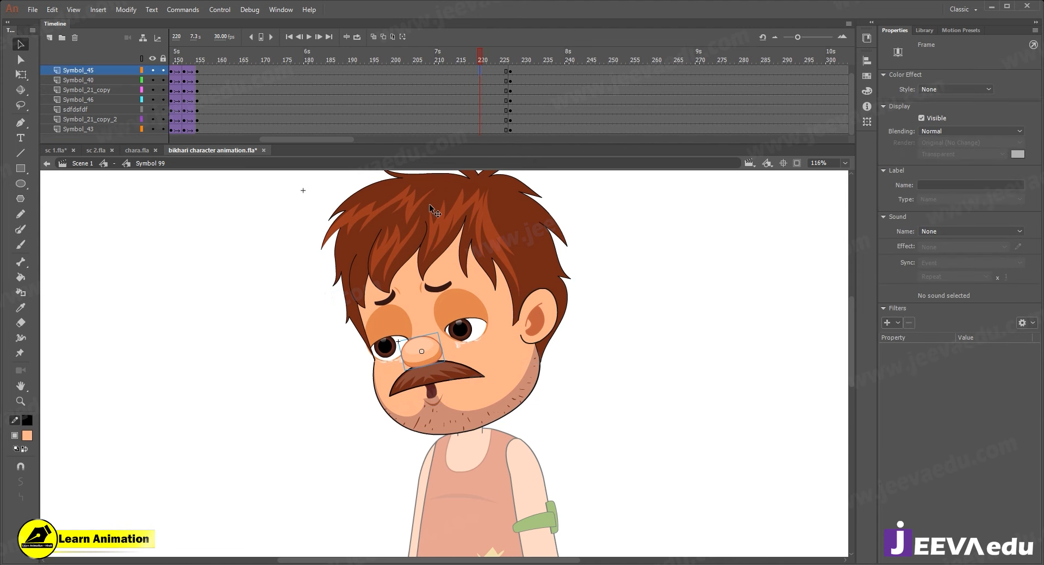
double_click(285, 267)
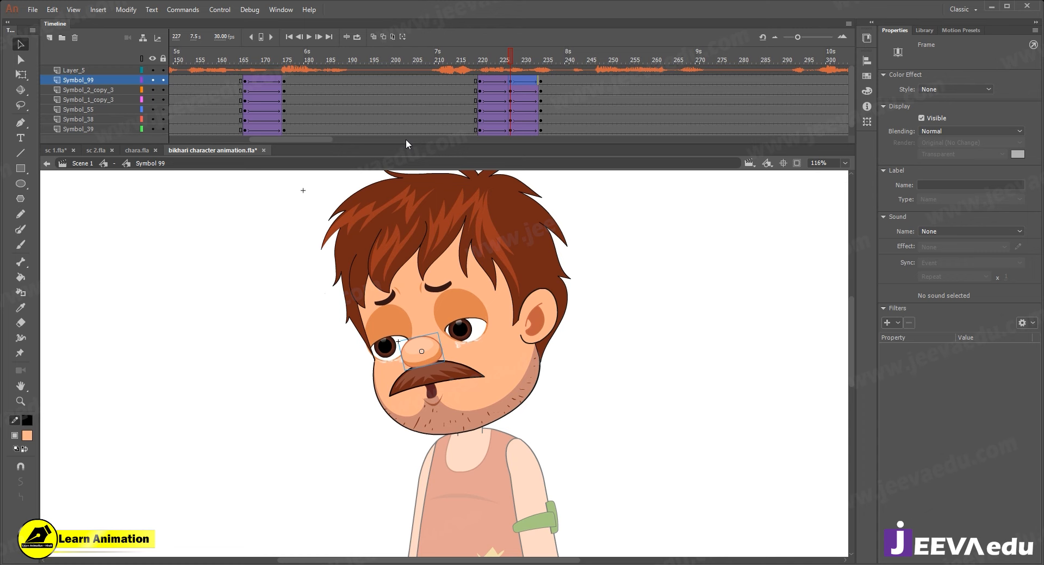
click(480, 79)
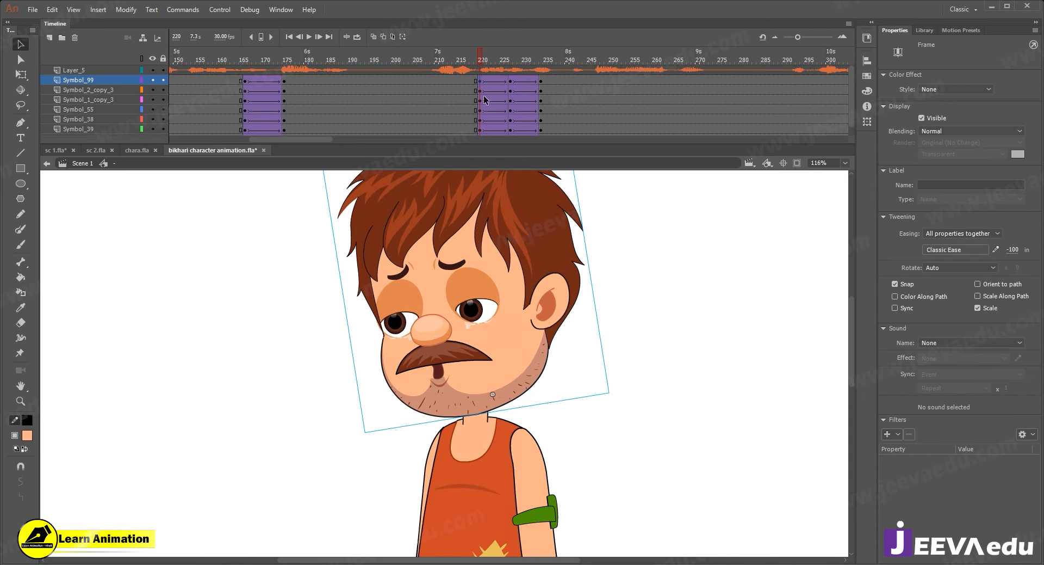
click(541, 82)
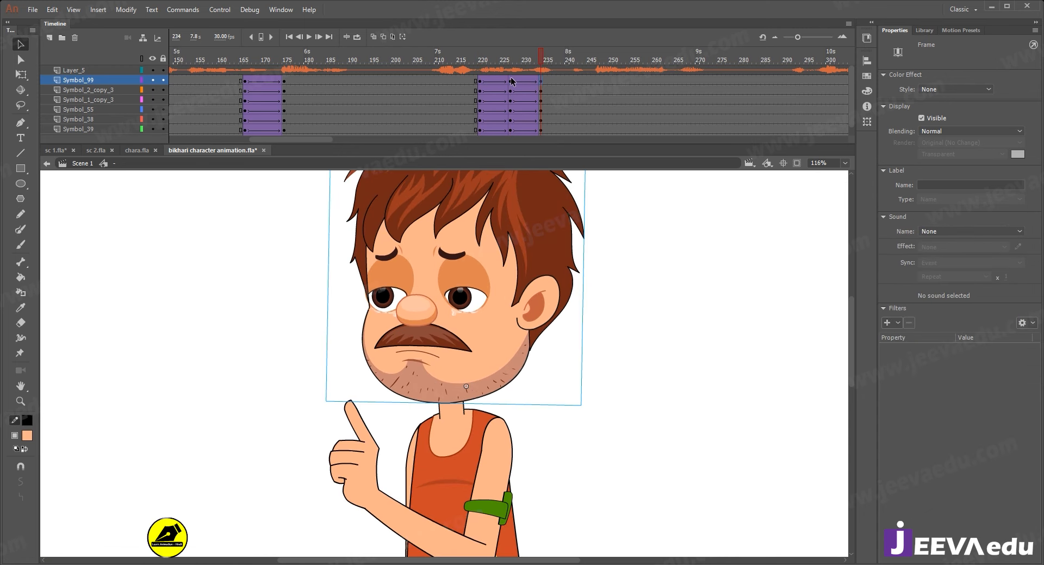
click(510, 81)
double_click(488, 303)
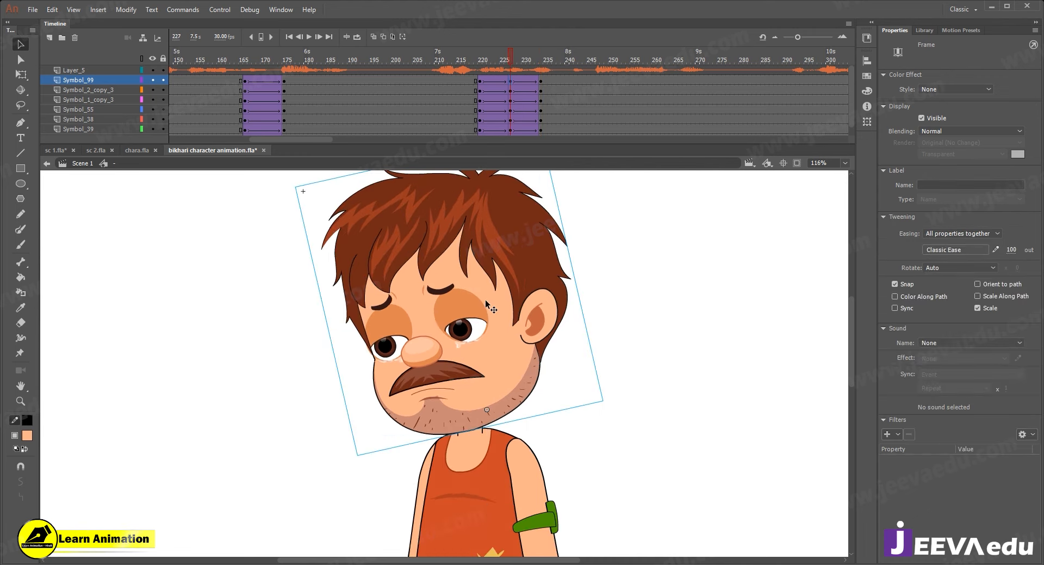
- Inside the head symbol, insert keyframes at frames 220 and 234 on all the facial layers
click(481, 66)
drag(485, 182, 479, 125)
key(F6)
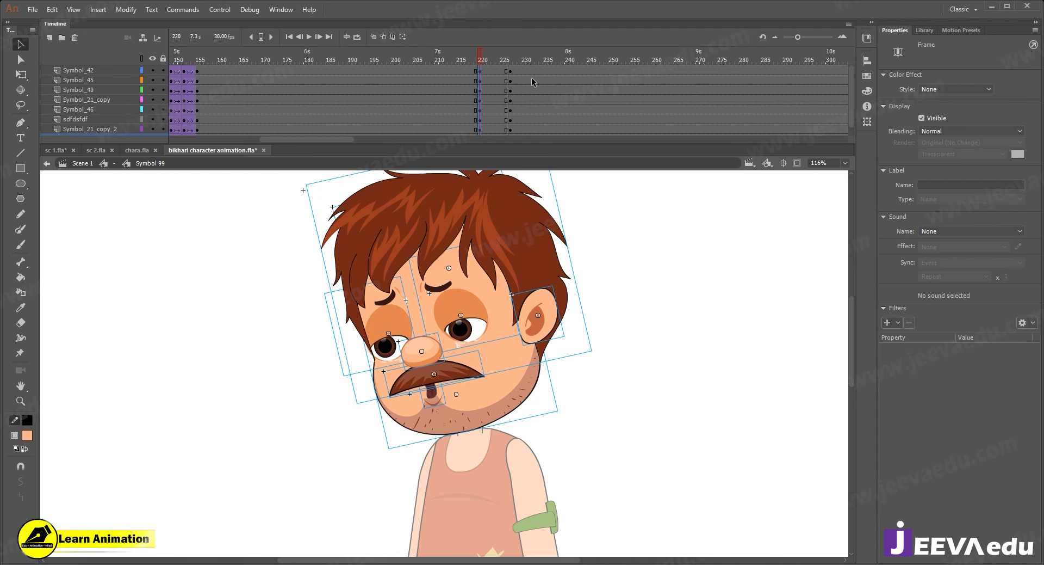
drag(544, 66, 548, 169)
drag(540, 70, 542, 164)
scroll(531, 106, up, 1)
key(F6)
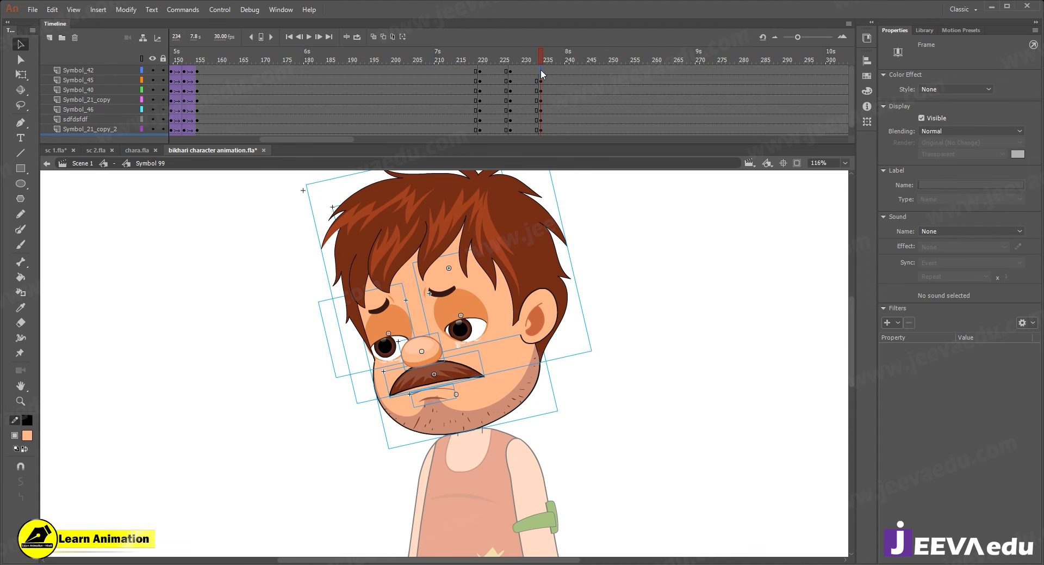
- Create classic tweens between the facial keyframes at frames 220, 227 and 234, and set the first span's easing to -100
click(539, 70)
drag(508, 71, 530, 134)
right_click(516, 105)
click(546, 136)
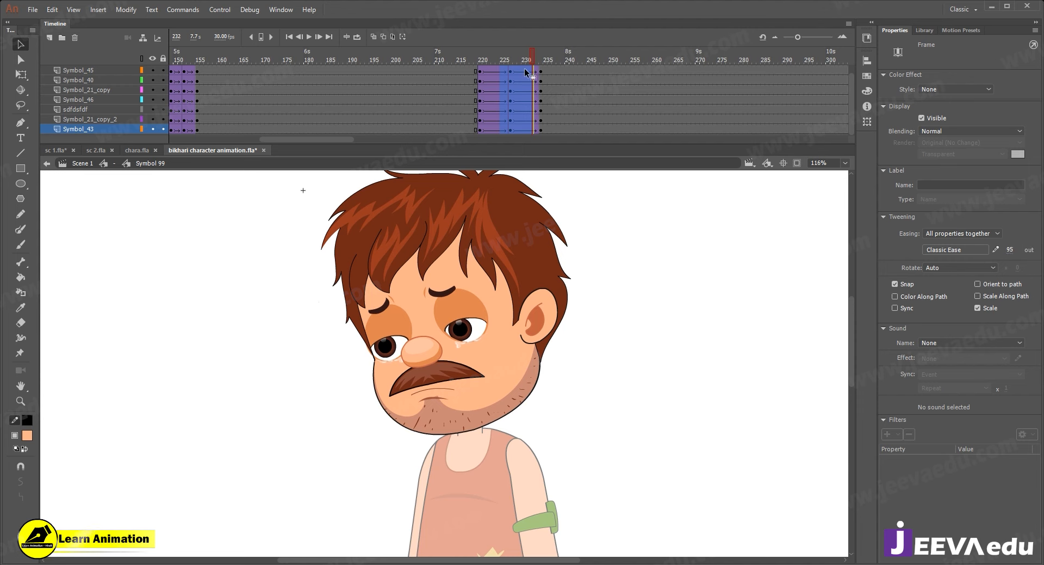
scroll(523, 73, up, 1)
drag(491, 71, 497, 133)
scroll(514, 110, up, 1)
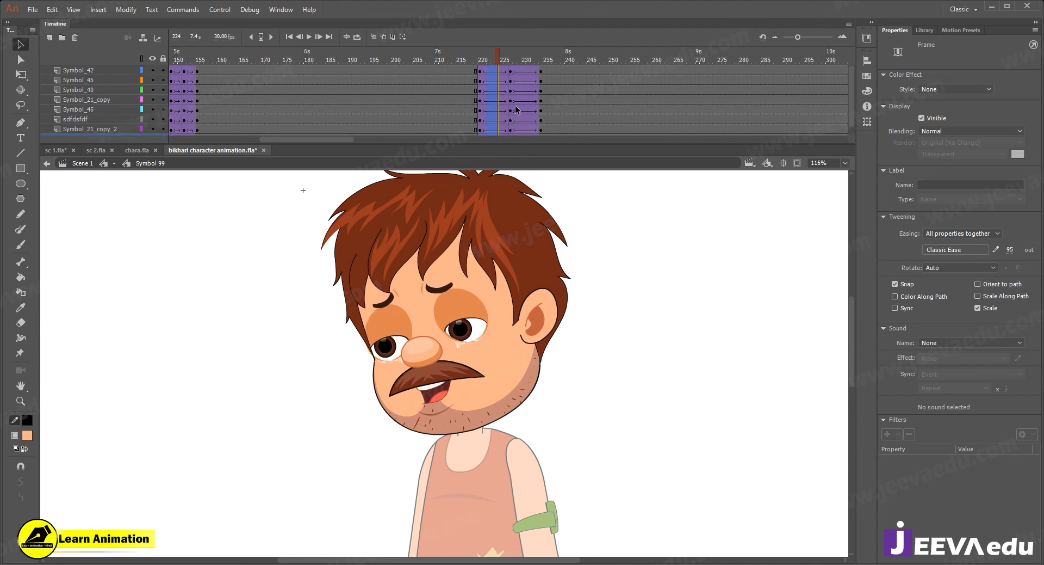
drag(1010, 249, 645, 239)
- At frame 227, nudge the eyes, nose, moustache and mouth down to Y 80.00 and move the ear up to Y 117.30
click(512, 80)
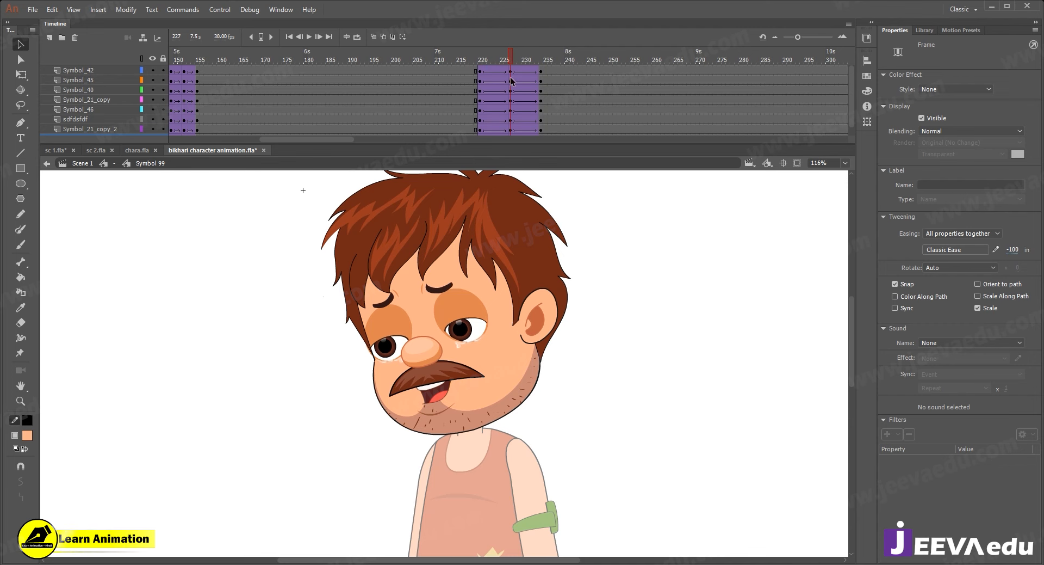
click(407, 324)
shift+click(425, 342)
shift+click(452, 315)
shift+click(428, 372)
shift+click(435, 387)
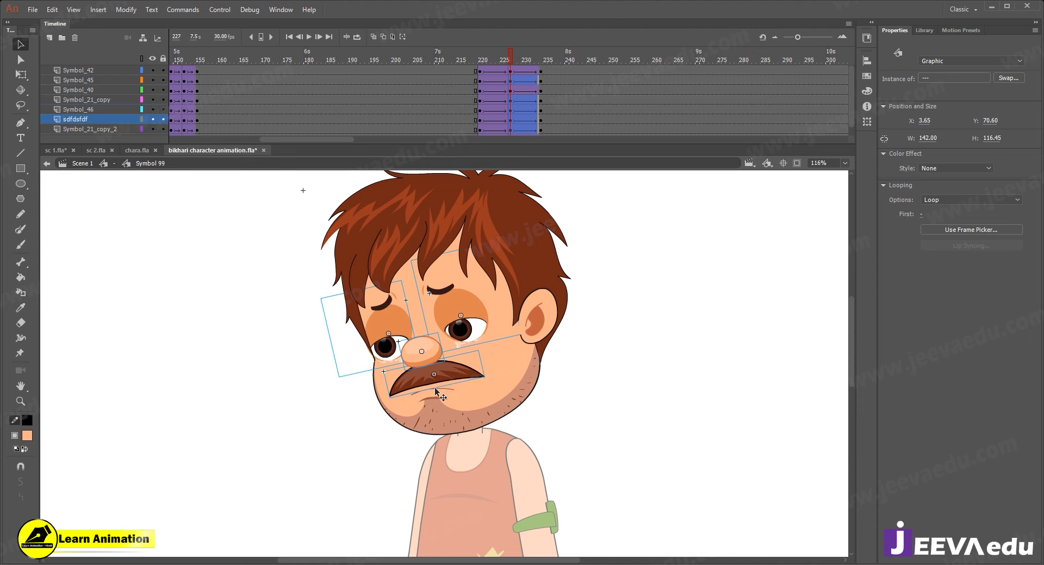
key(Down)
key(Down)
key(Down)
key(Down)
key(Down)
key(Down)
key(Down)
key(Down)
key(Down)
key(Down)
key(Down)
key(Down)
key(Down)
key(Down)
key(Down)
key(Down)
key(Down)
key(Down)
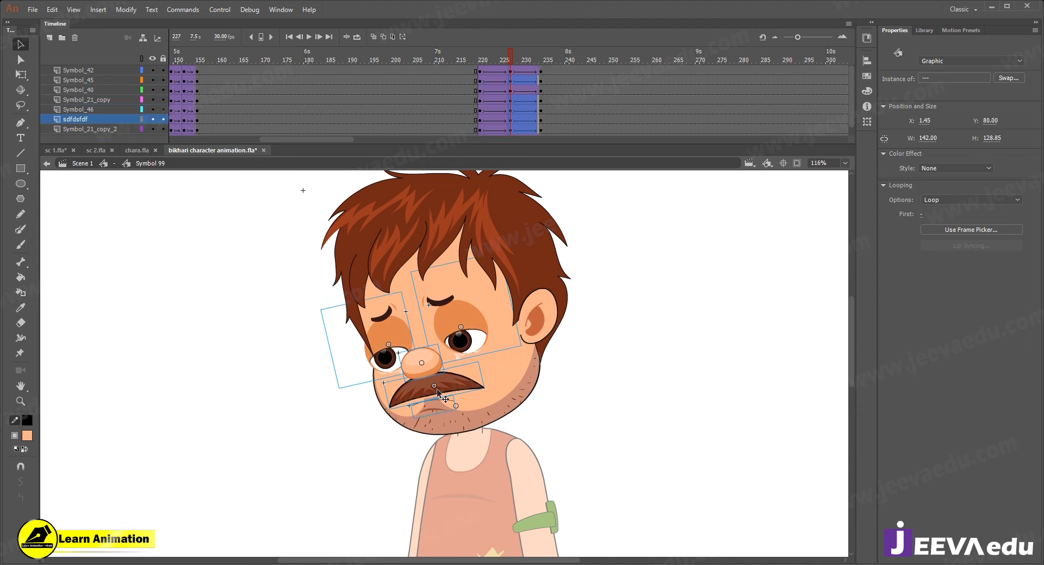
click(533, 313)
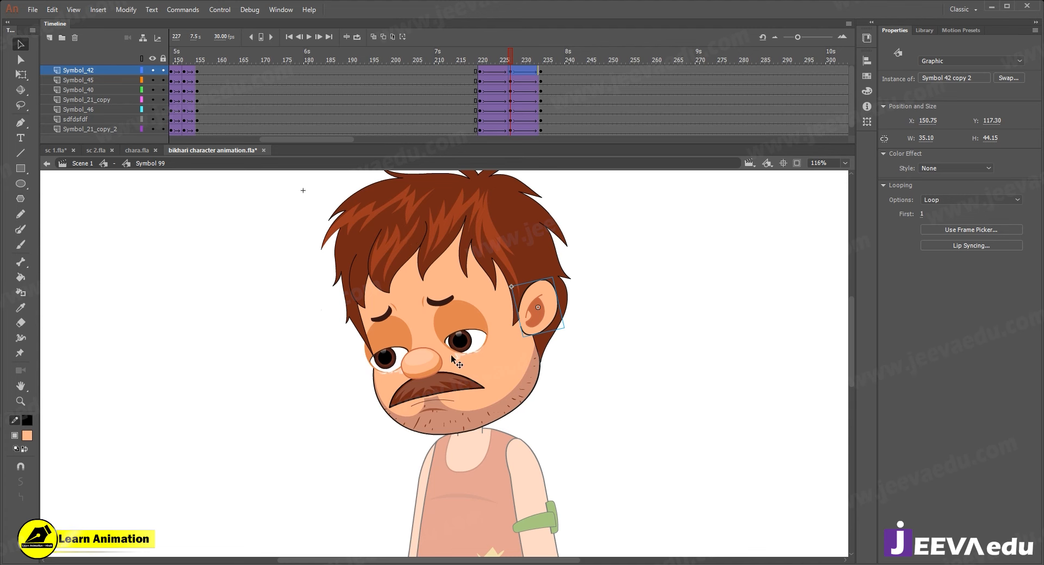
- Inside the far eye's symbol, insert a keyframe at frame 227 on Layer_7
click(460, 339)
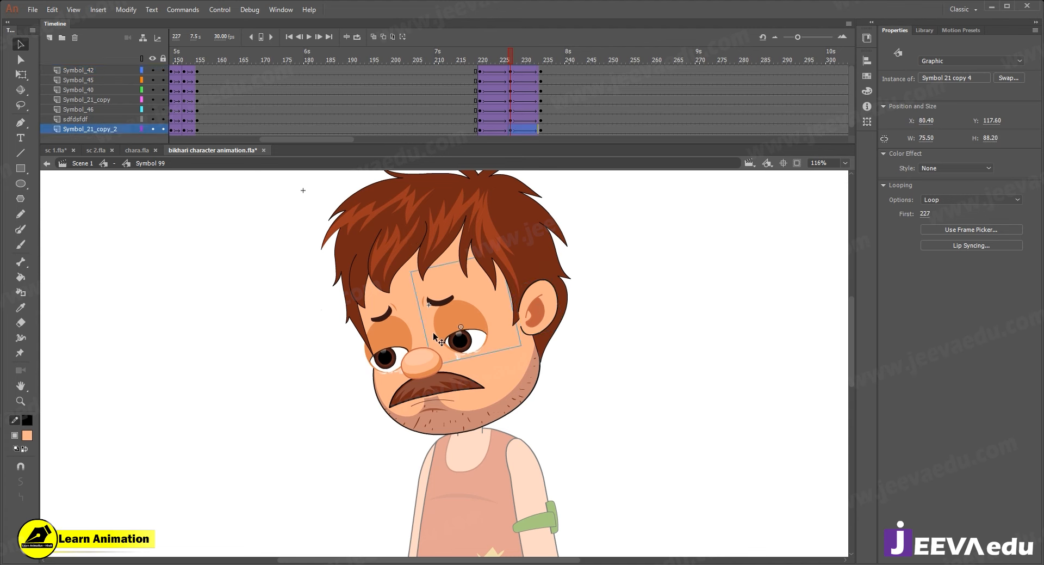
double_click(388, 338)
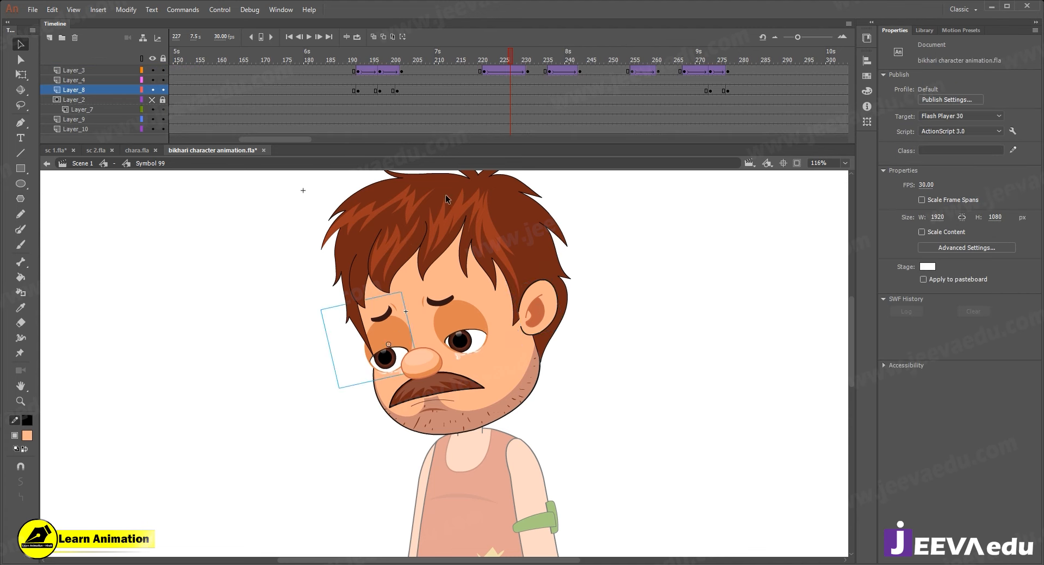
click(510, 99)
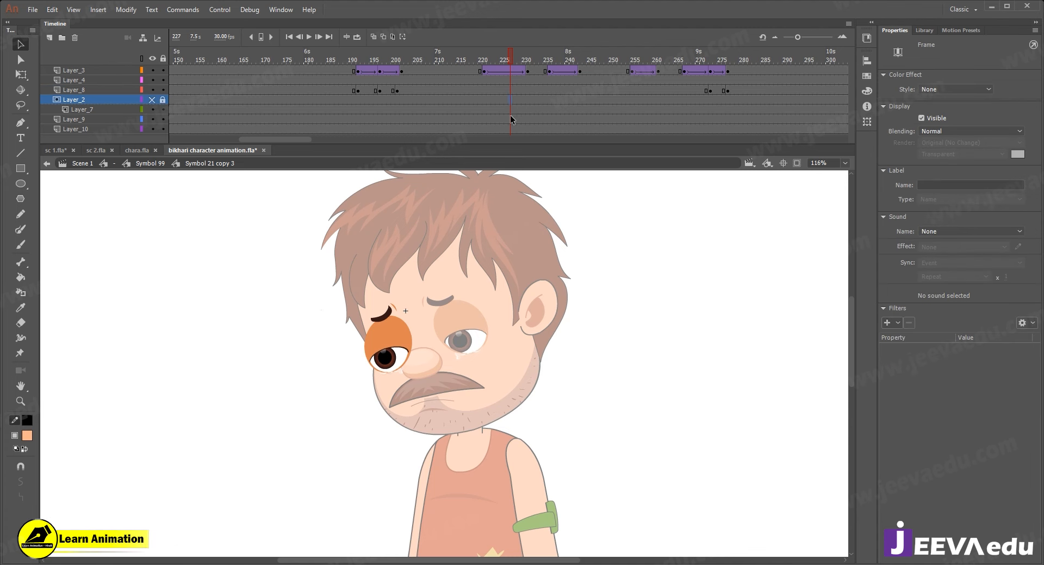
click(508, 108)
key(F6)
- Clear Layer_3's keyframes across frames 218–250 and copy the blink frames 192–202 of Layer_3 to Layer_8 so they start at frame 222
drag(471, 69, 610, 70)
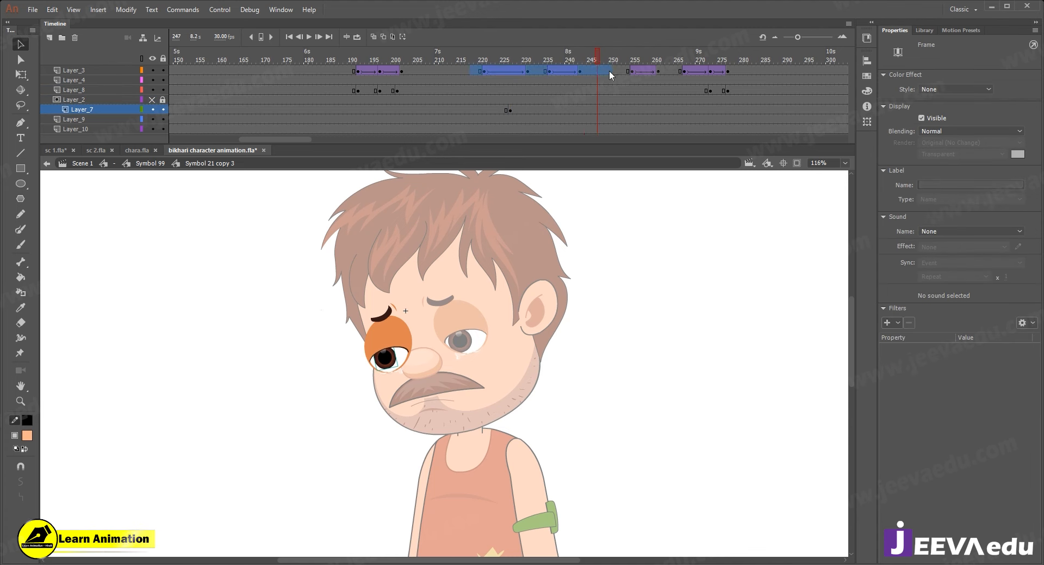
right_click(609, 70)
click(647, 180)
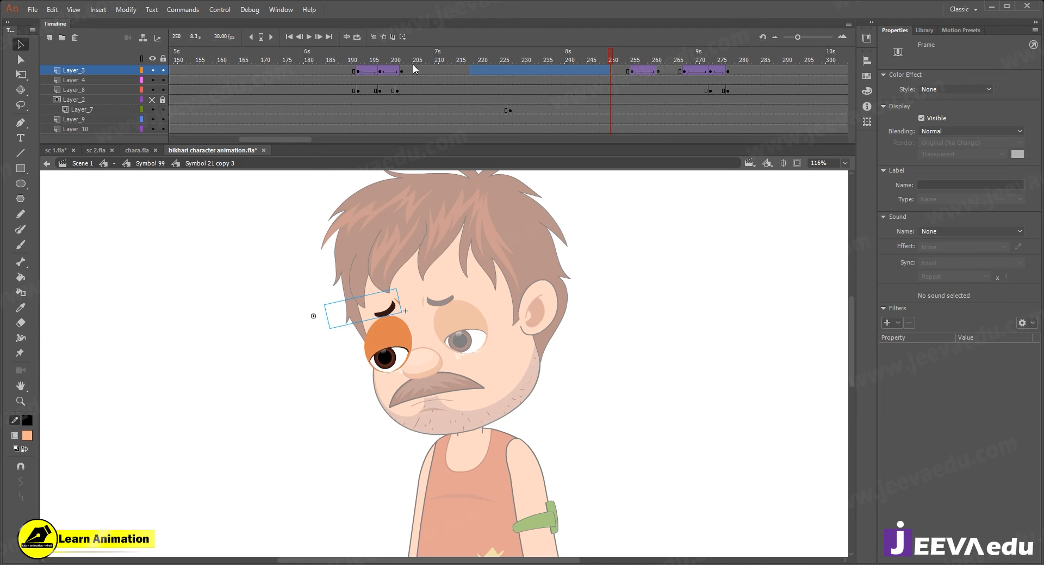
drag(357, 70, 378, 71)
key(alt)
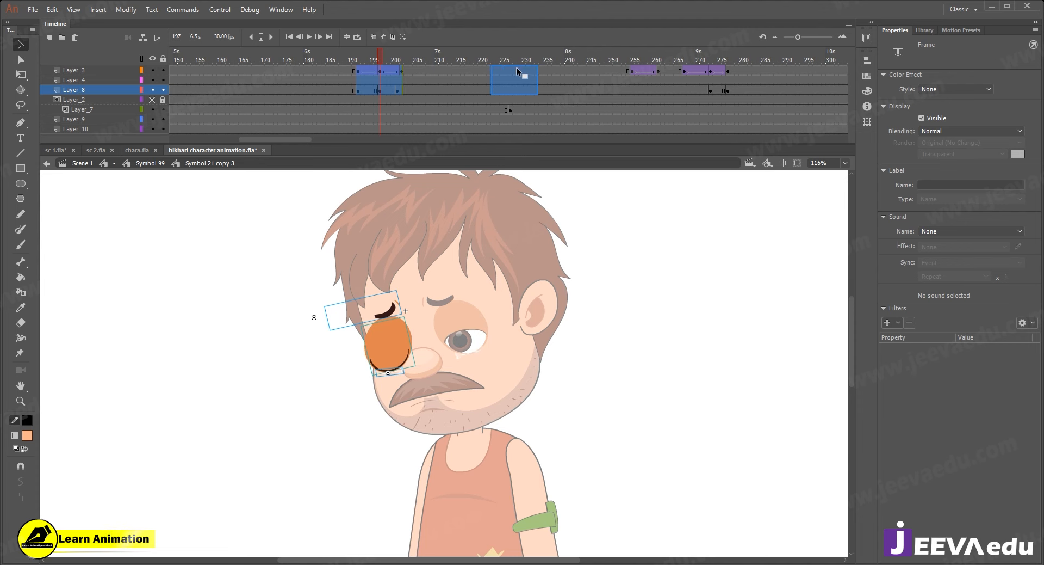
drag(517, 67, 510, 70)
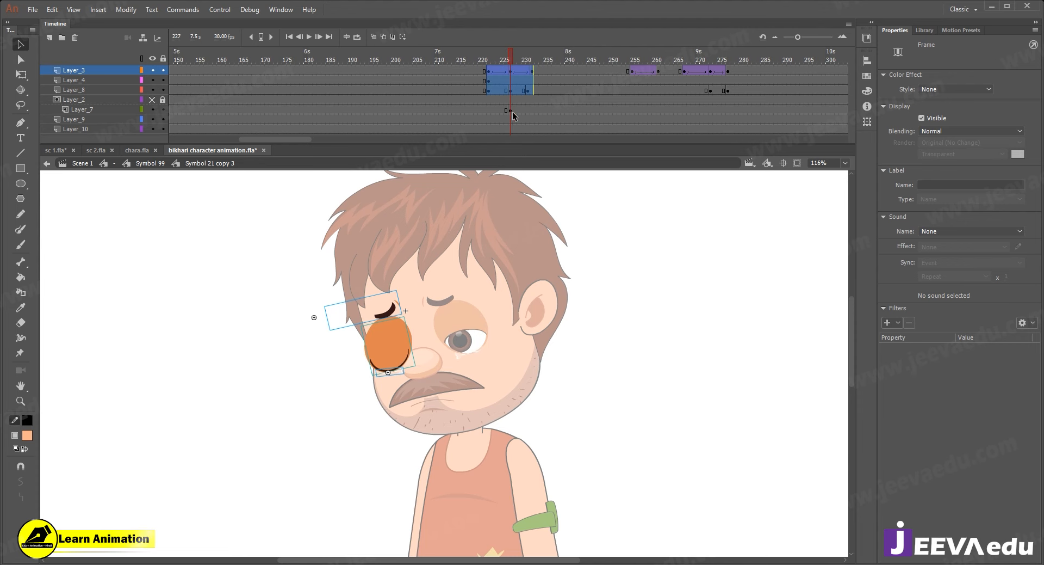
- In the far eye's symbol, clear Layer_3's keyframes around frames 254–261
drag(508, 50, 532, 77)
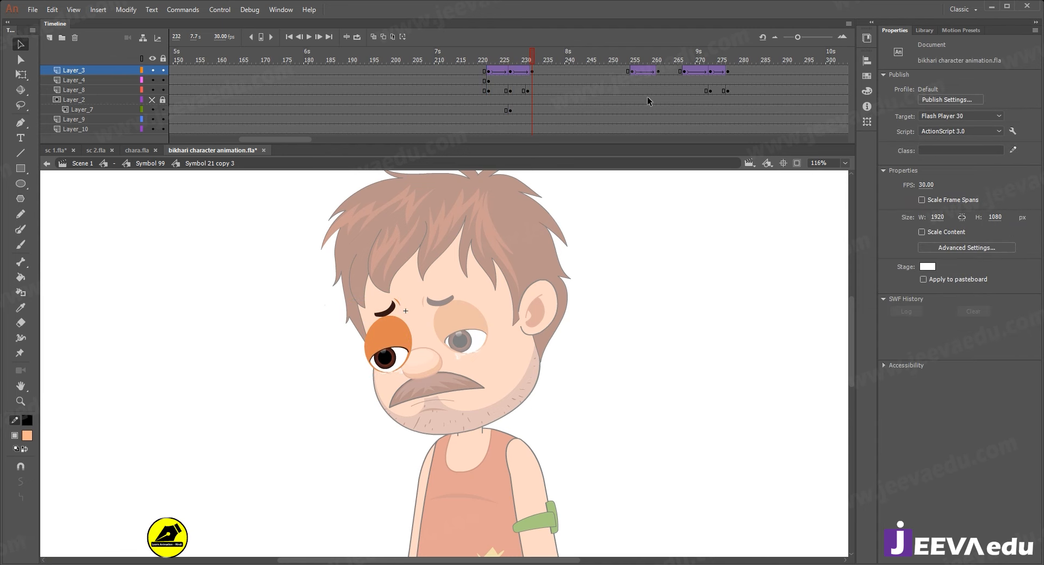
drag(622, 67, 668, 81)
right_click(658, 73)
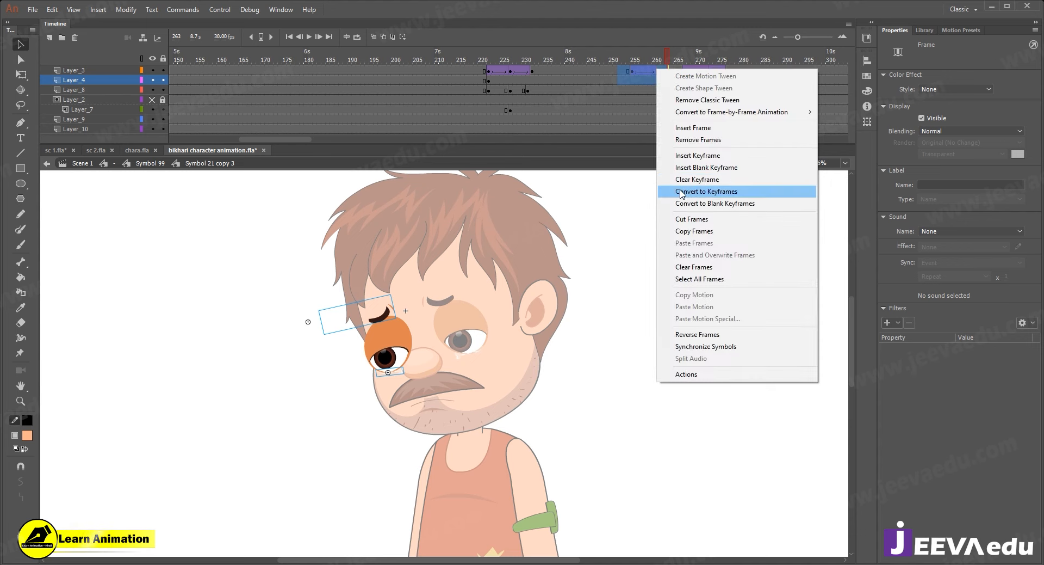
click(697, 179)
- Rebuild the far eyebrow's classic tween on Layer_3 from the keyframe at frame 267
drag(682, 59, 708, 65)
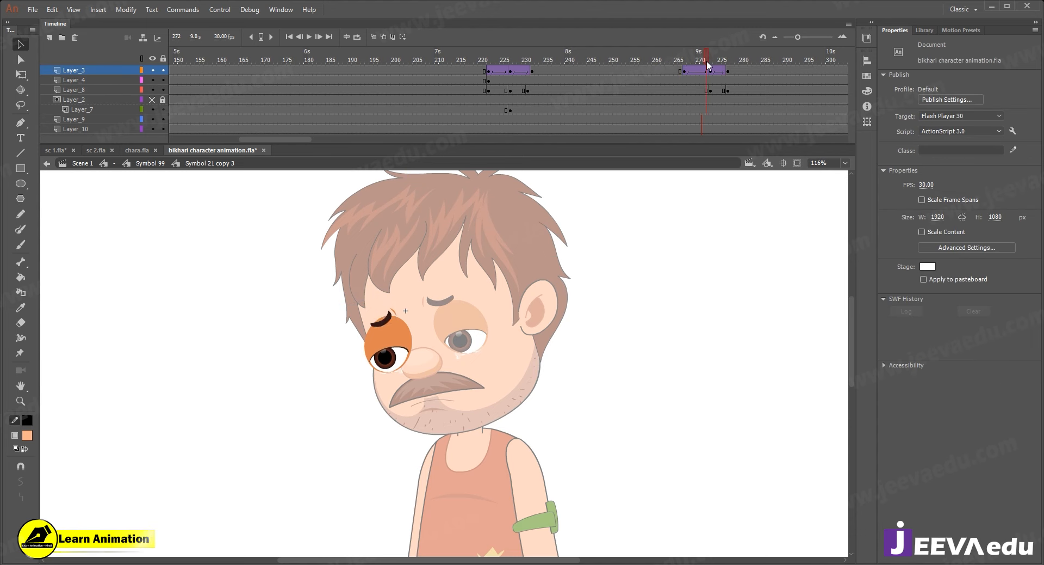
click(681, 71)
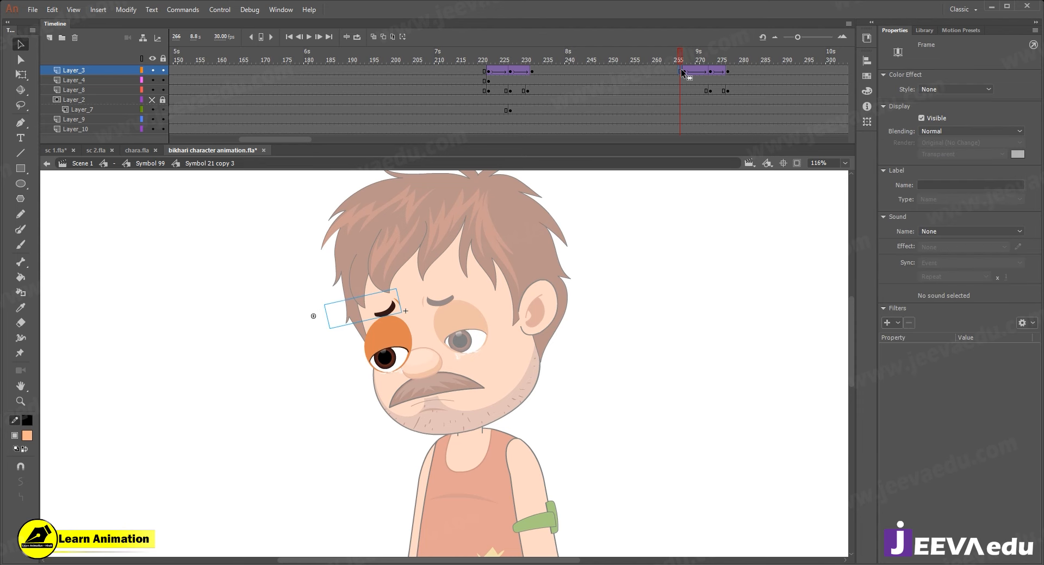
drag(683, 69, 686, 73)
right_click(686, 71)
click(708, 102)
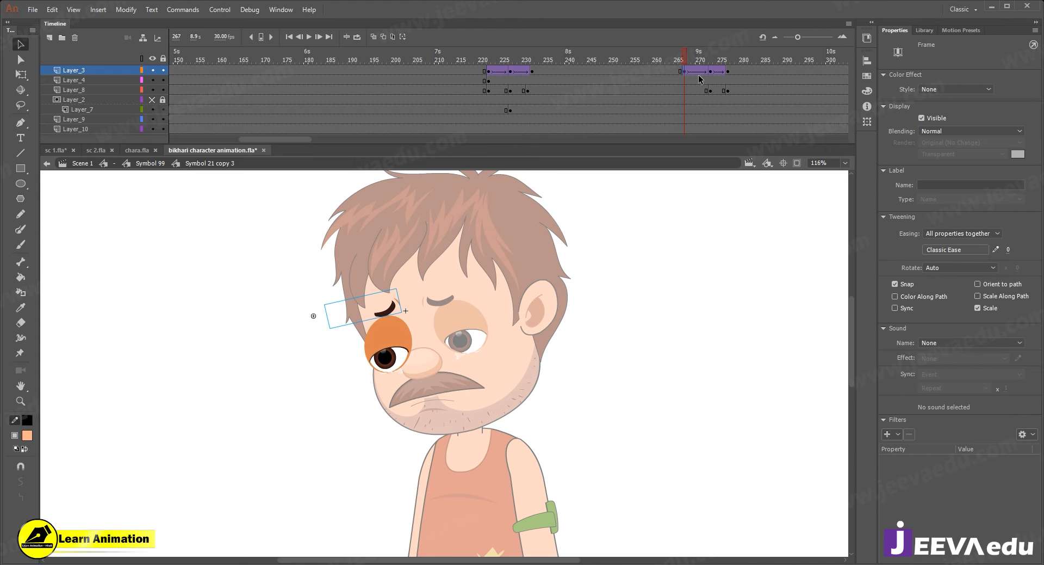
- In the near eye's symbol, insert a keyframe at frame 227 on Layer_2 and clear Layer_3's keyframes across frames 220–244
drag(686, 50, 628, 67)
double_click(535, 276)
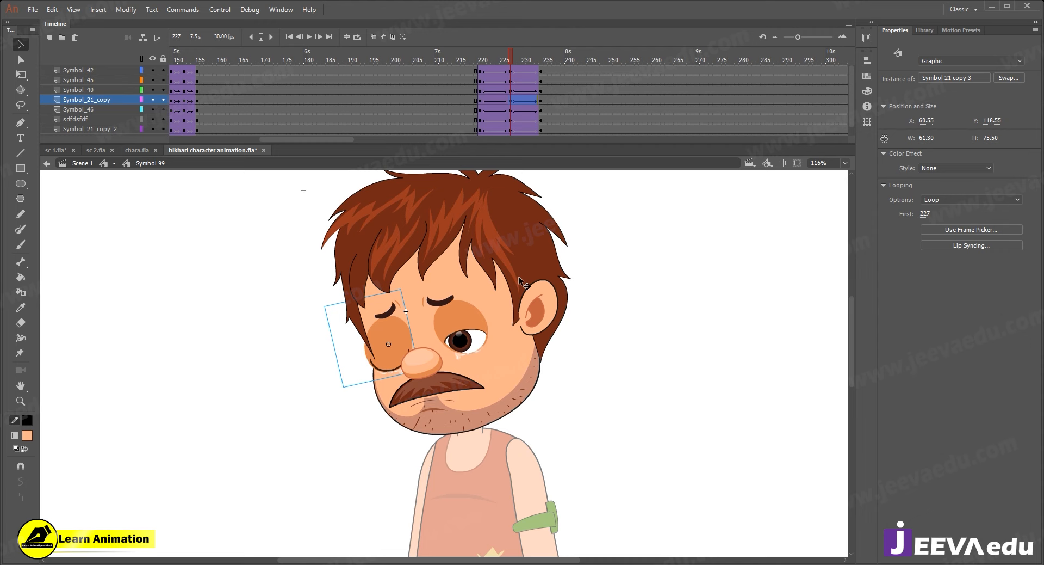
double_click(456, 341)
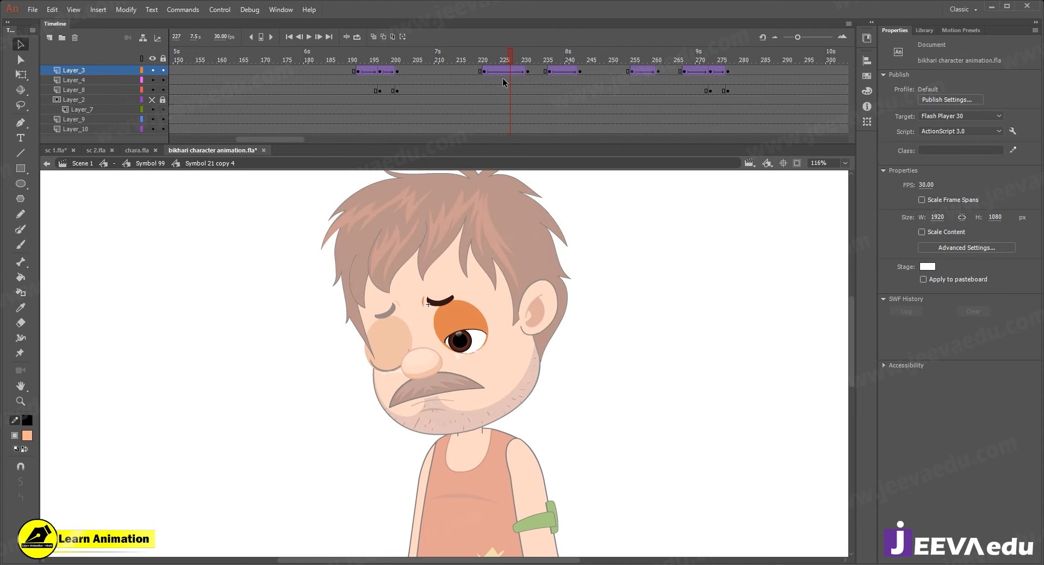
click(510, 102)
drag(482, 71, 584, 68)
right_click(584, 69)
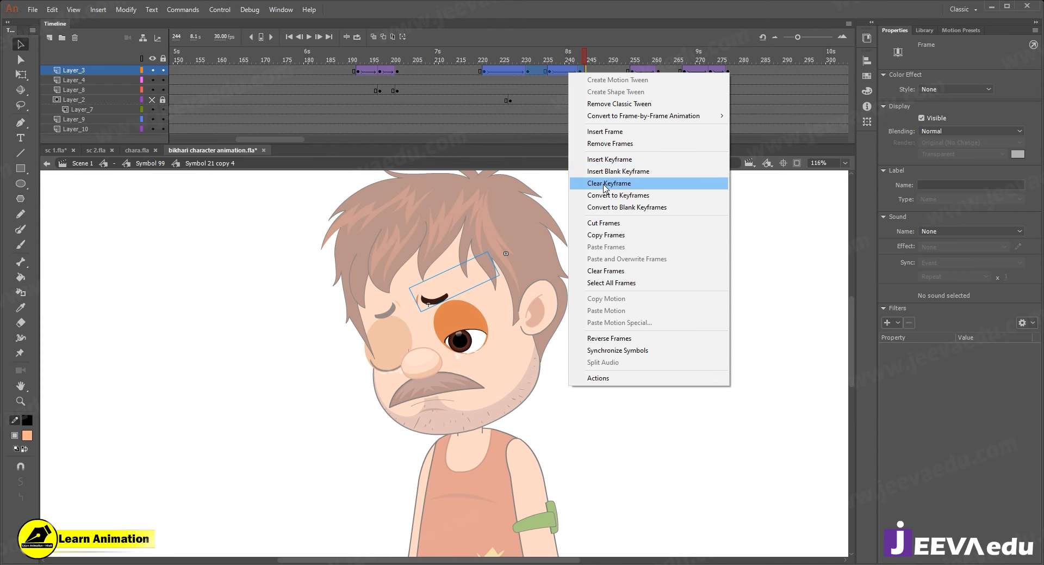
click(607, 185)
- Copy the near eye's blink frames 192–201 of Layer_3 to Layer_8 to frame 222, and clear Layer_3's keyframes around frames 254–264
drag(357, 69, 393, 86)
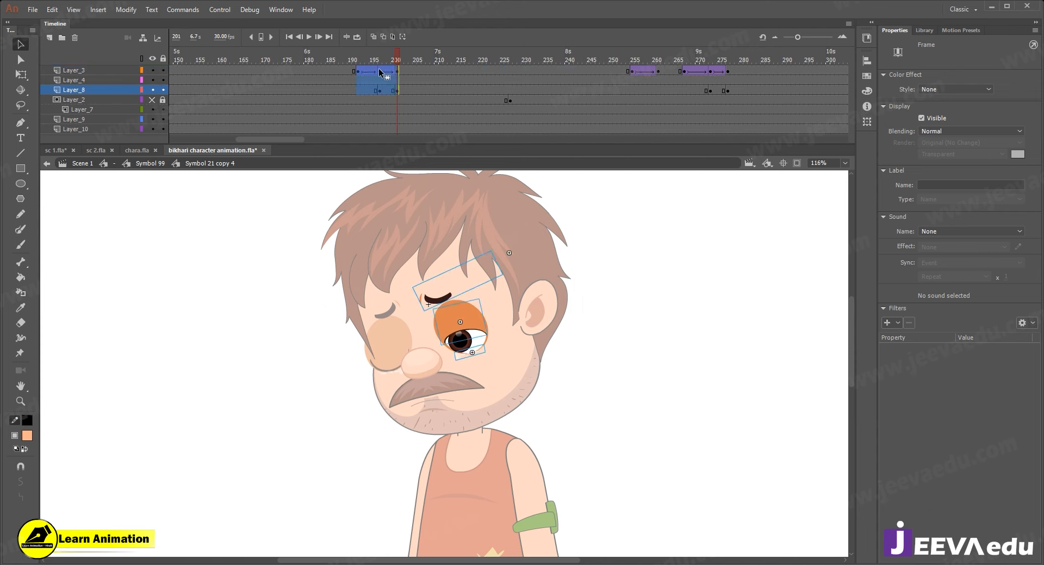
drag(511, 71, 671, 72)
right_click(642, 70)
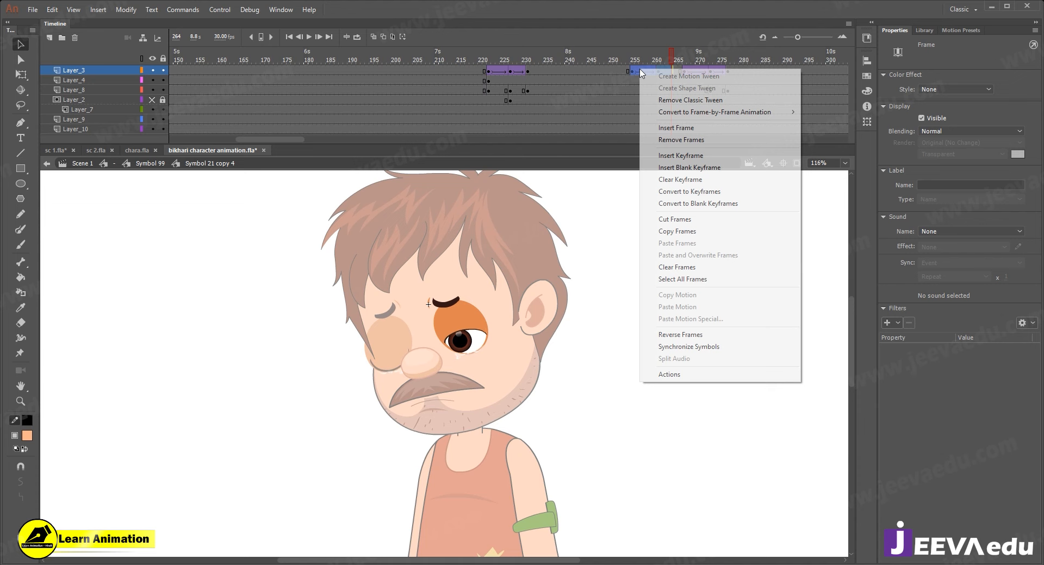
click(680, 179)
- Reset the near eyebrow's keyframe at frame 267 to the preceding pose and re-create its classic tween on Layer_3
click(683, 72)
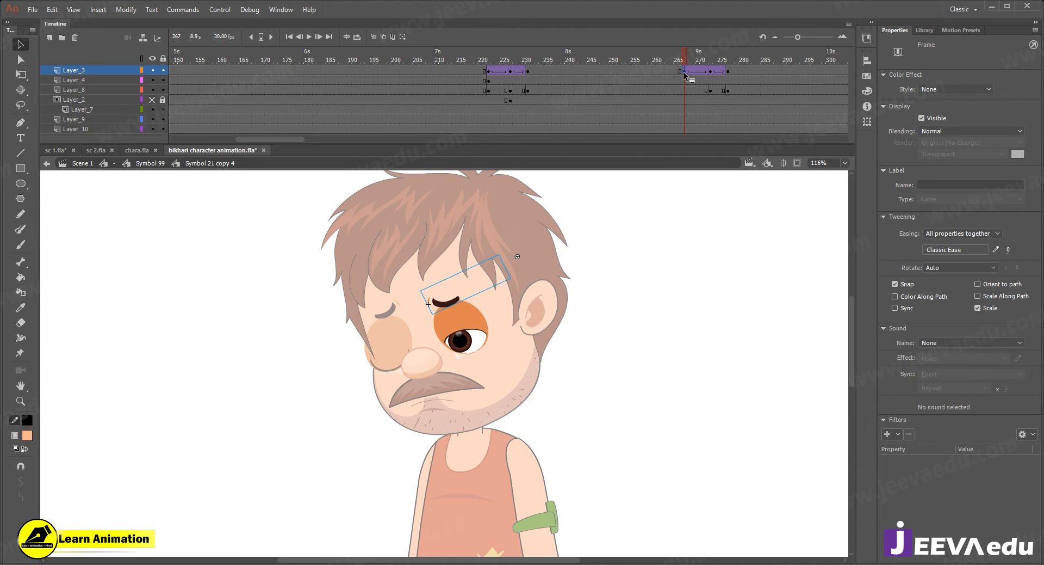
right_click(683, 71)
click(708, 183)
right_click(698, 71)
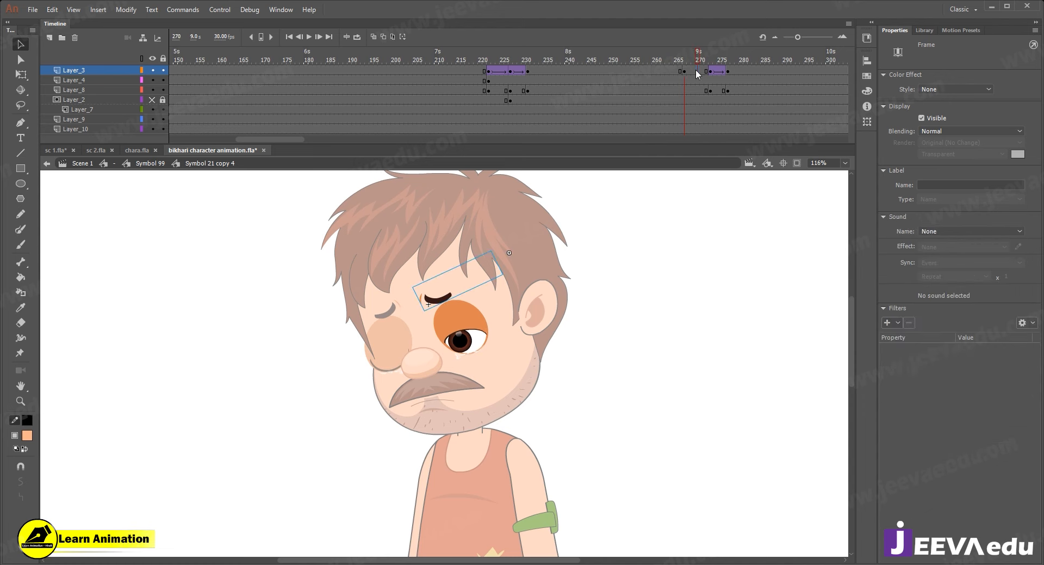
click(721, 97)
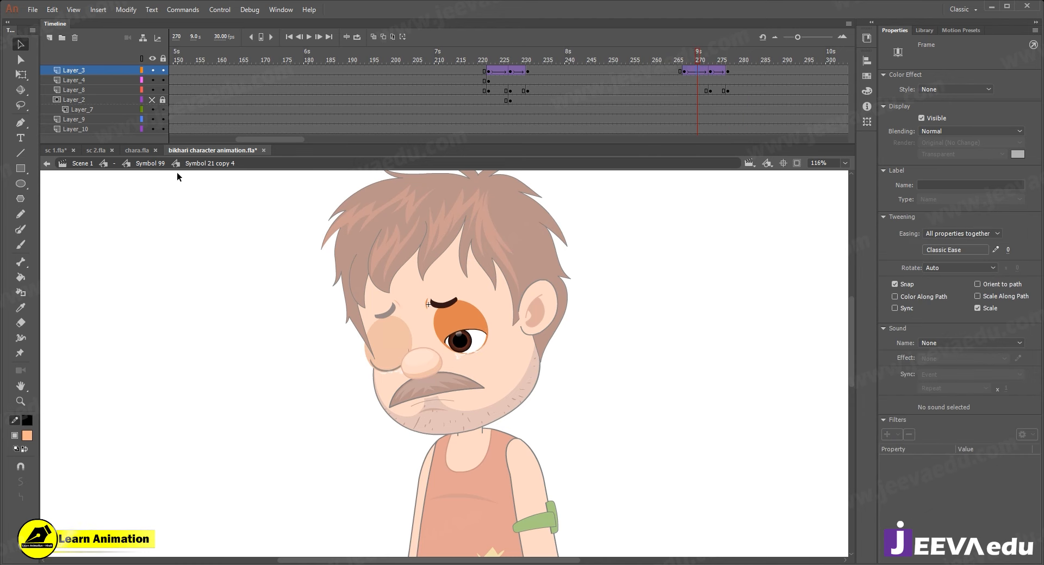
- Return to the whole character and play back the pointing gesture and blink from around frame 220 to check the motion
click(157, 164)
drag(470, 54, 136, 89)
click(468, 101)
drag(575, 114, 347, 146)
click(114, 163)
key(z)
alt+click(499, 386)
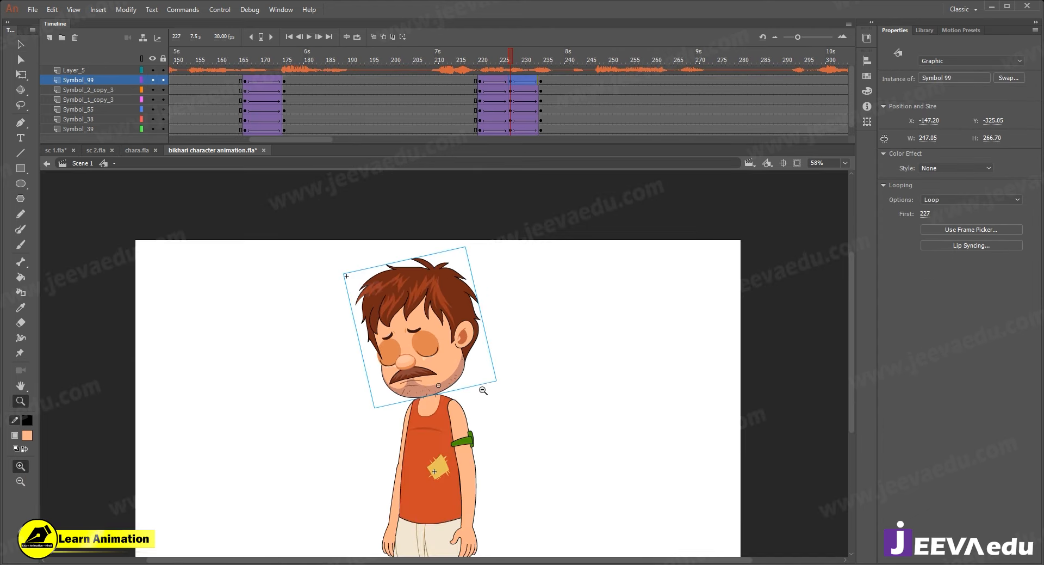
alt+click(483, 390)
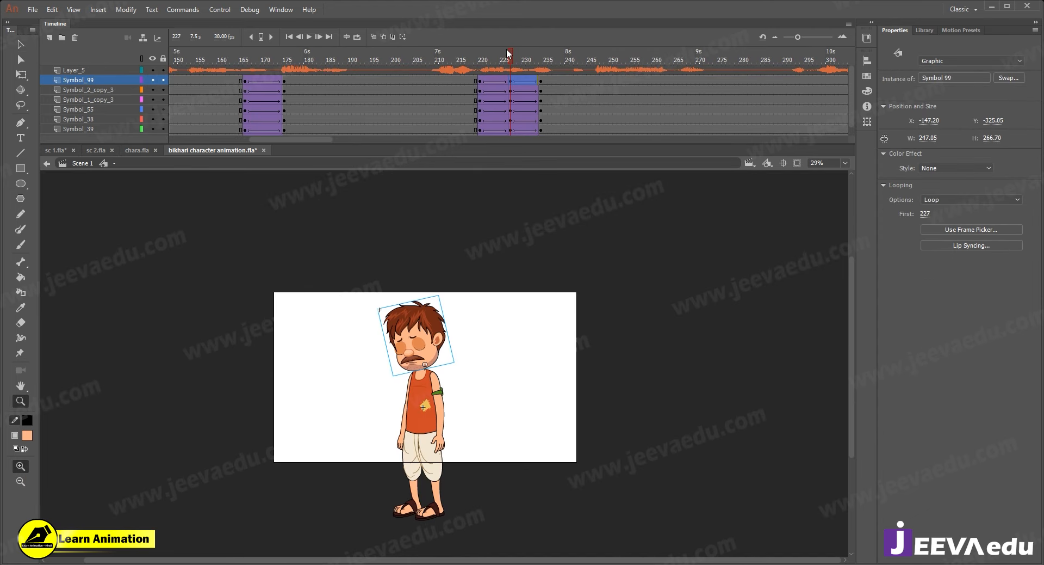
key(Return)
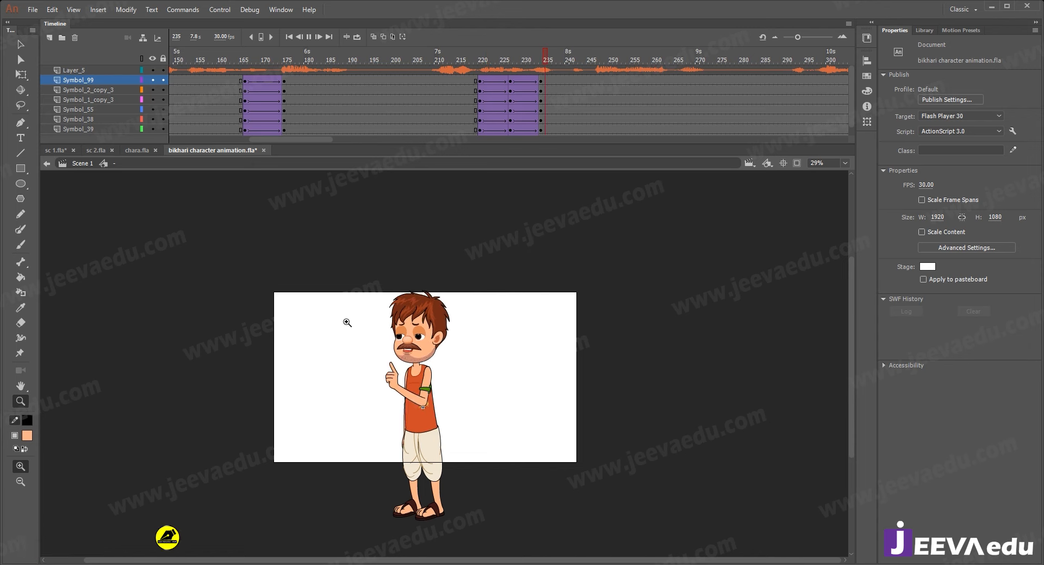
drag(318, 264, 498, 442)
drag(495, 54, 403, 65)
key(Return)
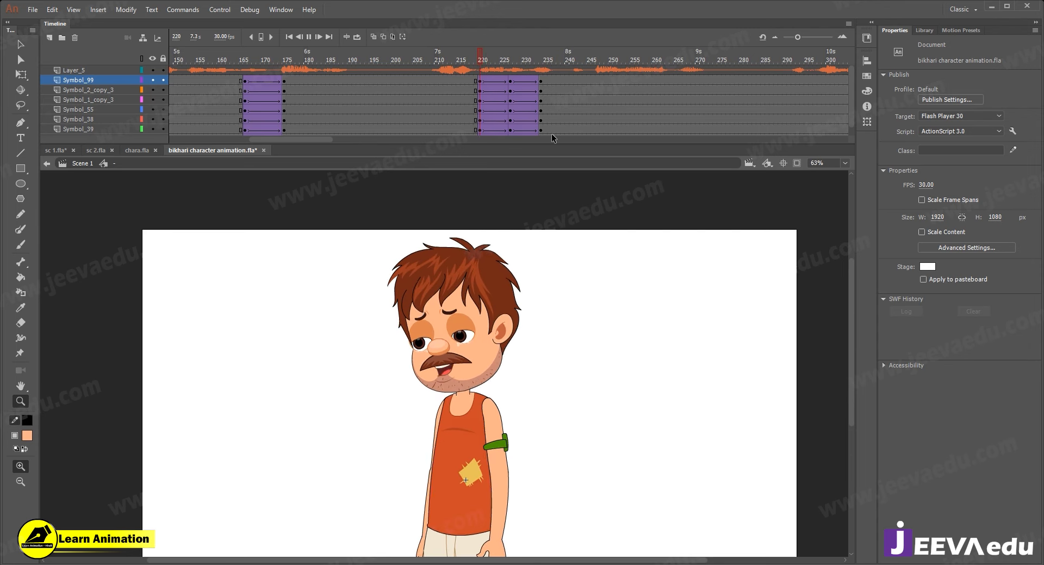
key(Return)
alt+click(519, 347)
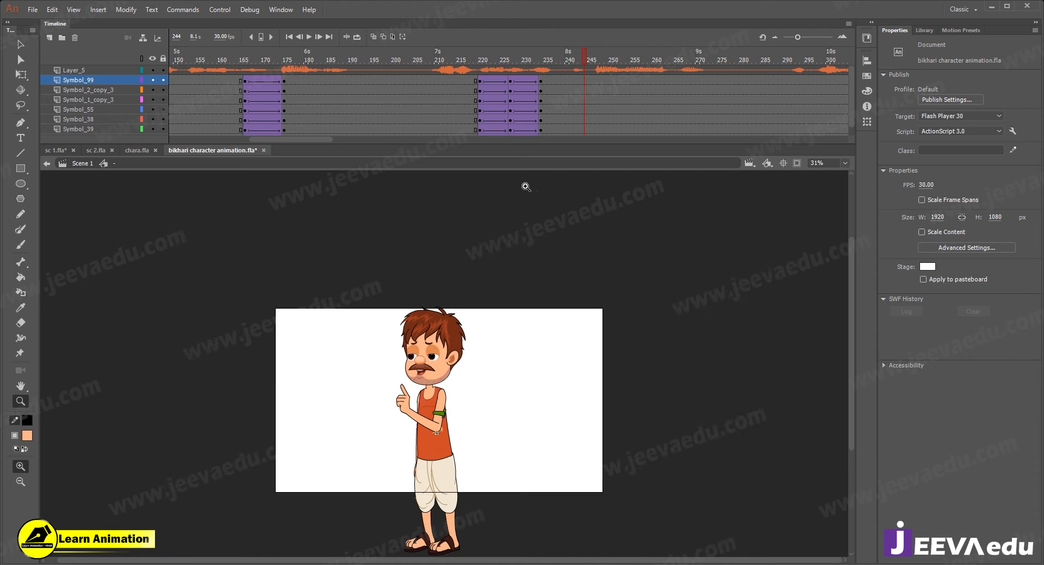
drag(512, 62, 491, 64)
key(Return)
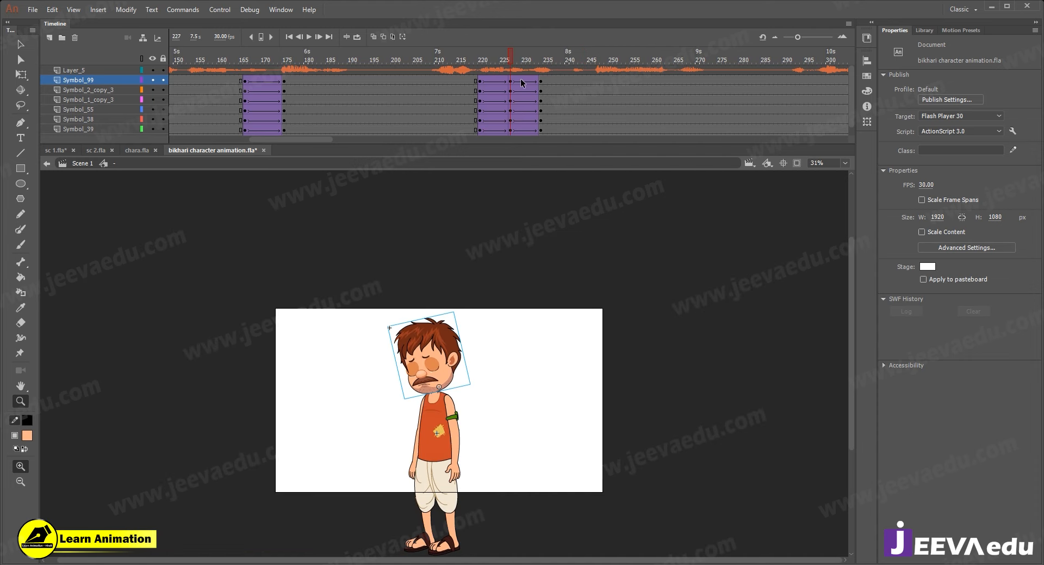
key(Return)
- Insert keyframes at frames 256 and 267 on all body layers and create classic tweens between them with easing 100
drag(618, 60, 639, 130)
key(F6)
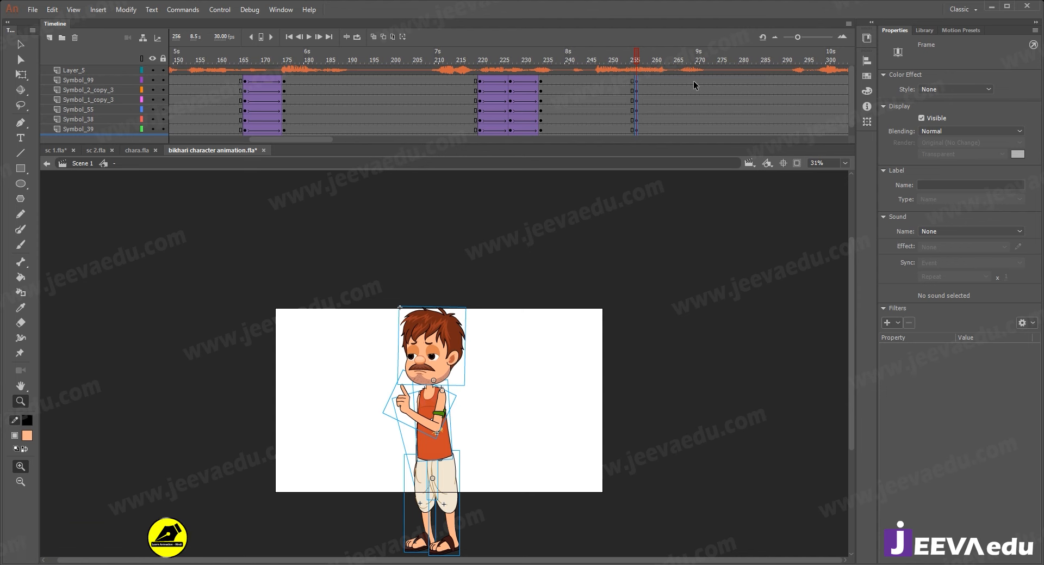
drag(683, 80, 657, 96)
key(F6)
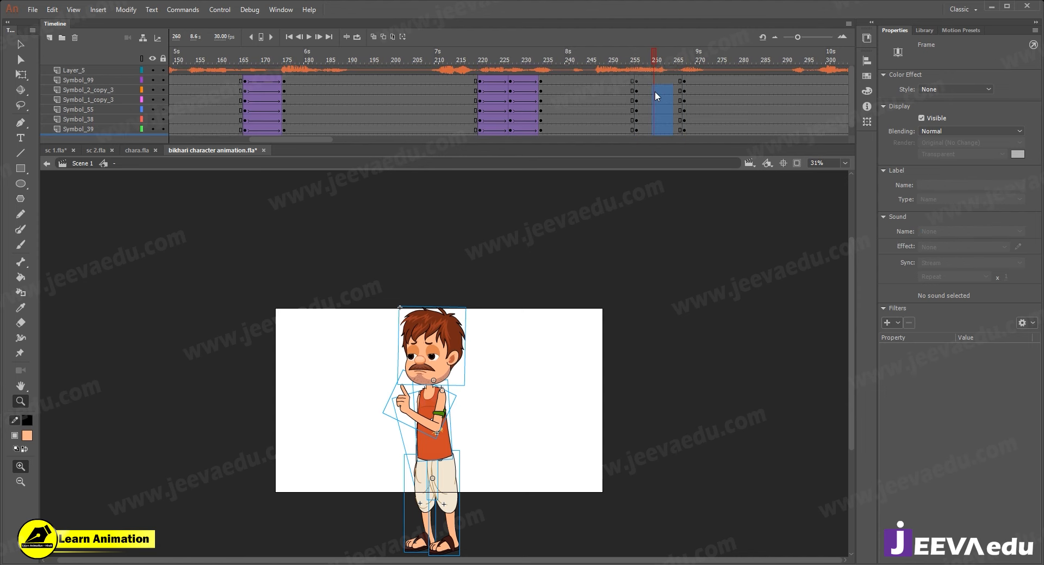
right_click(656, 89)
click(702, 115)
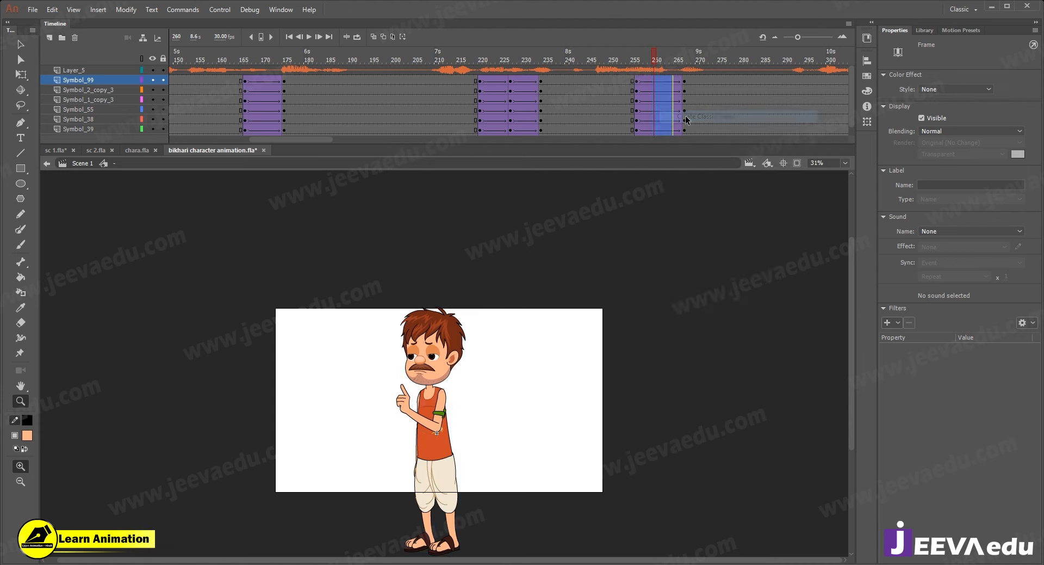
drag(1010, 249, 898, 146)
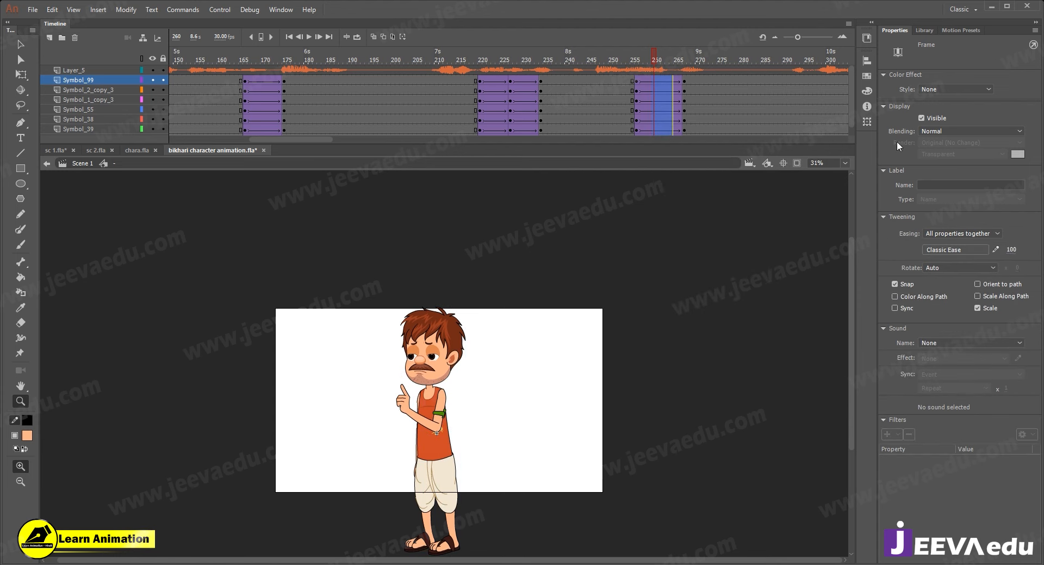
- At frame 267, lean the head, torso and arms slightly backward together about a pivot at the waist
click(638, 81)
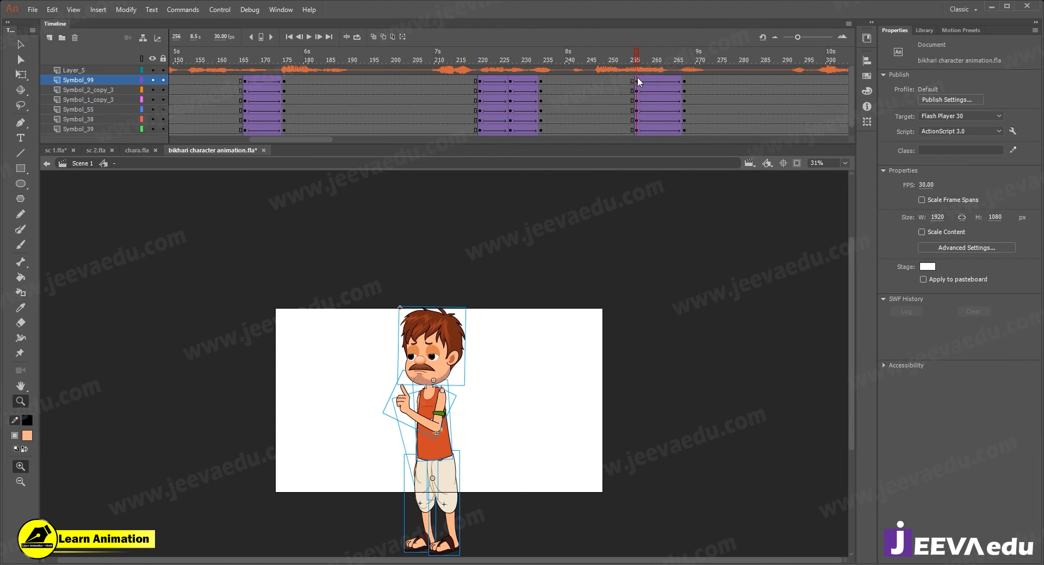
drag(668, 84, 694, 95)
key(v)
drag(369, 330, 512, 407)
key(z)
click(441, 429)
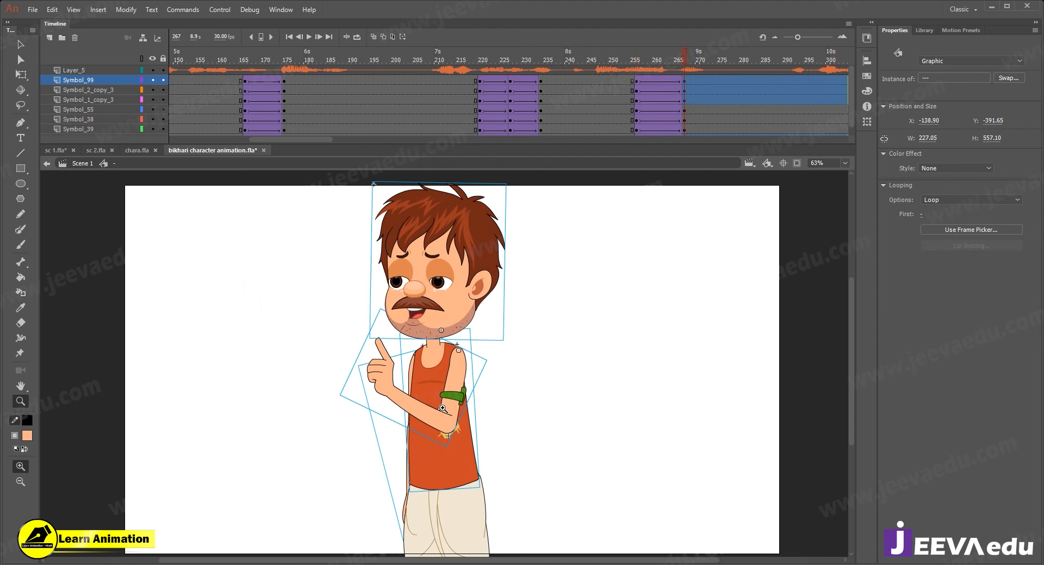
key(q)
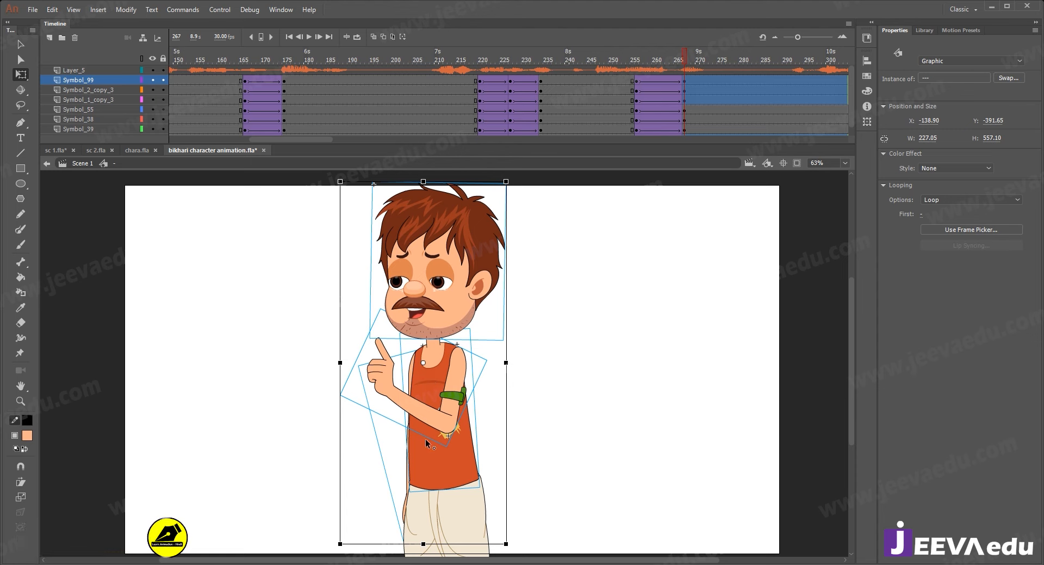
drag(456, 470, 461, 489)
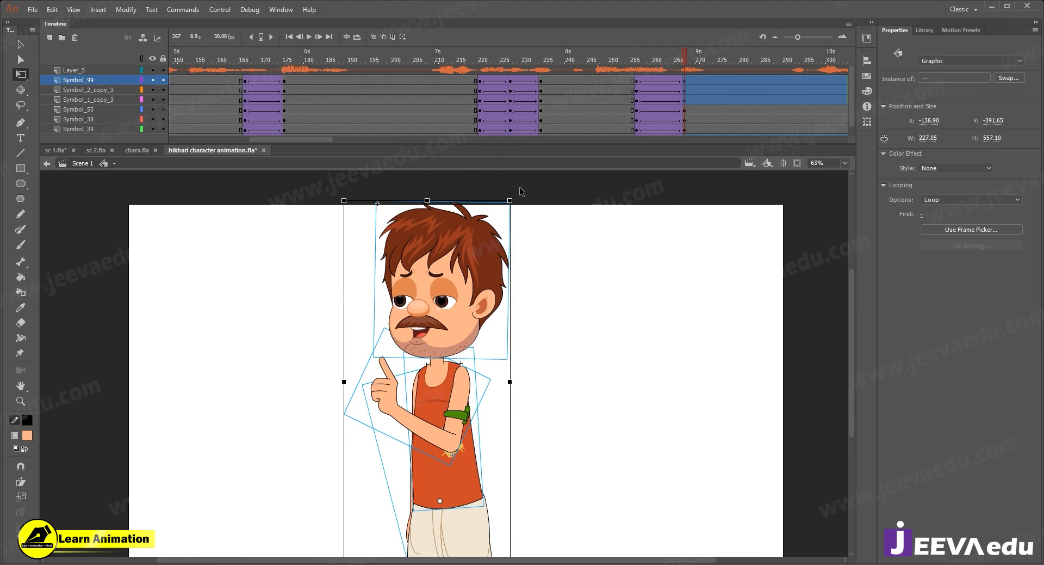
drag(521, 205, 490, 206)
- At frame 267, tilt the head forward and rotate the pointing arm up towards the face
click(540, 220)
click(521, 209)
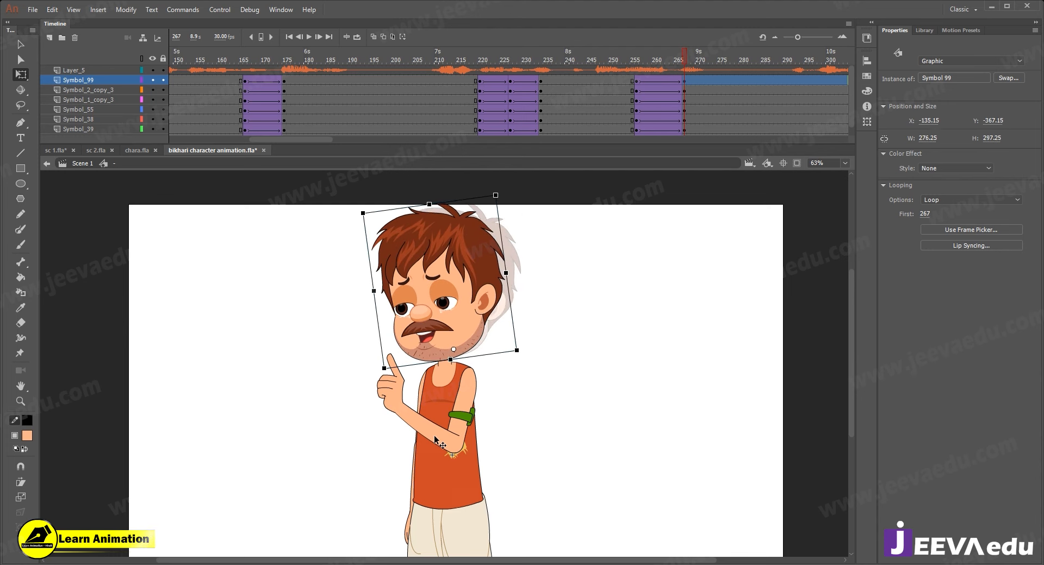
click(447, 460)
drag(460, 478, 424, 464)
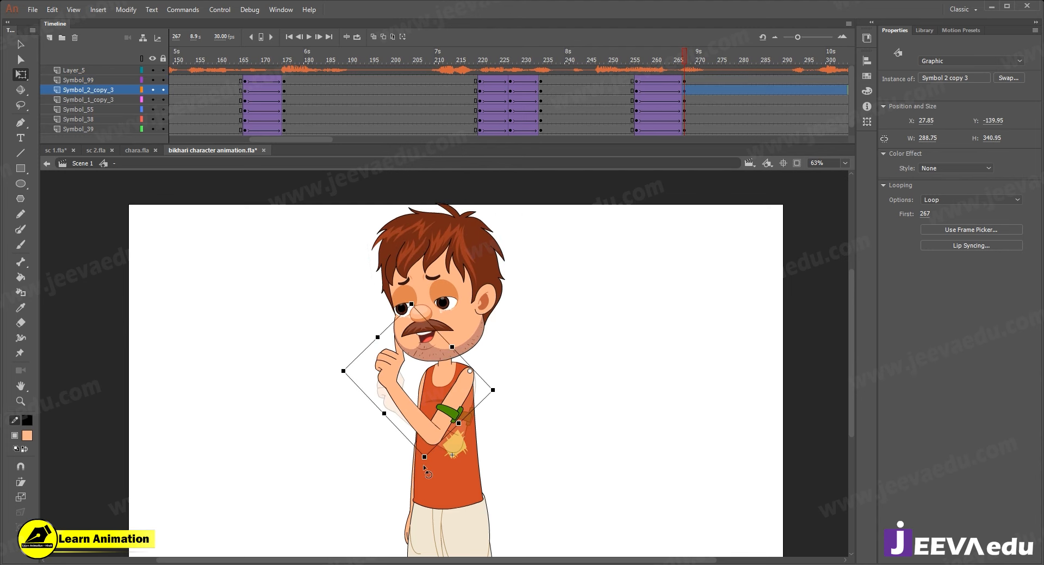
click(637, 81)
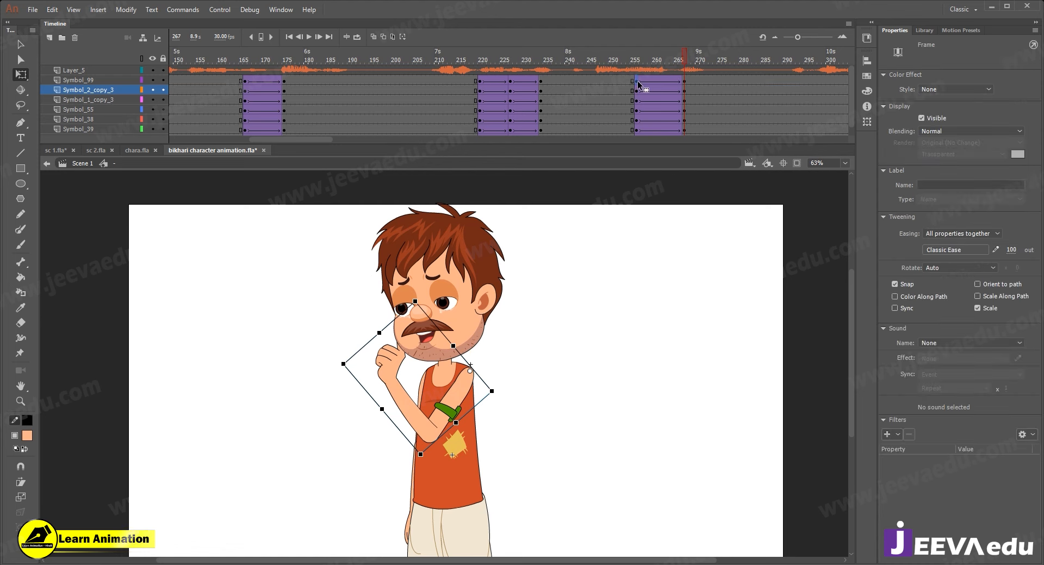
click(687, 80)
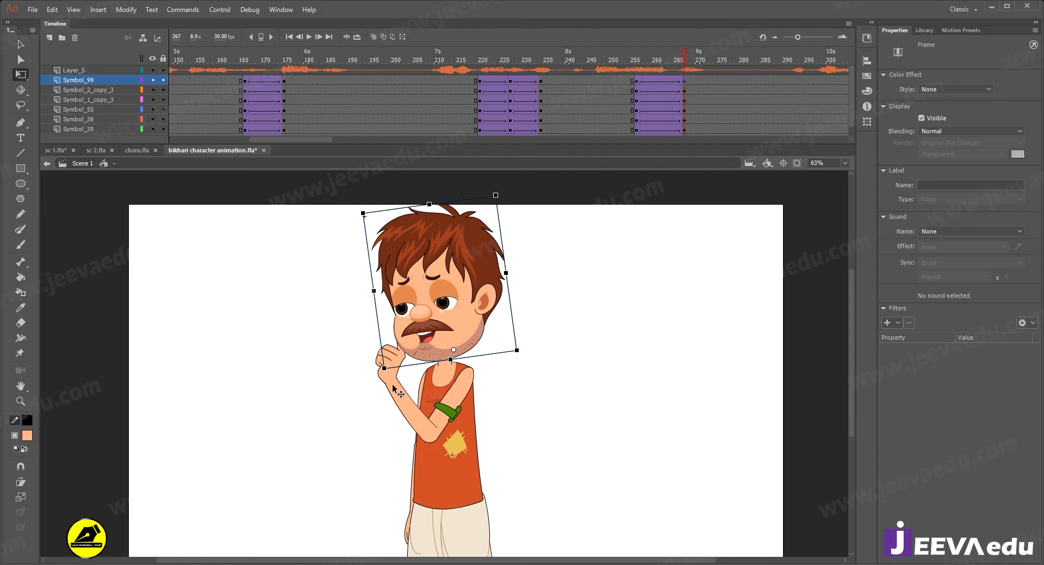
- Inside the pointing arm's symbol, keyframe the forearm on Layer_2 at frames 256 and 267 and add a classic tween with easing 100
click(393, 384)
double_click(392, 383)
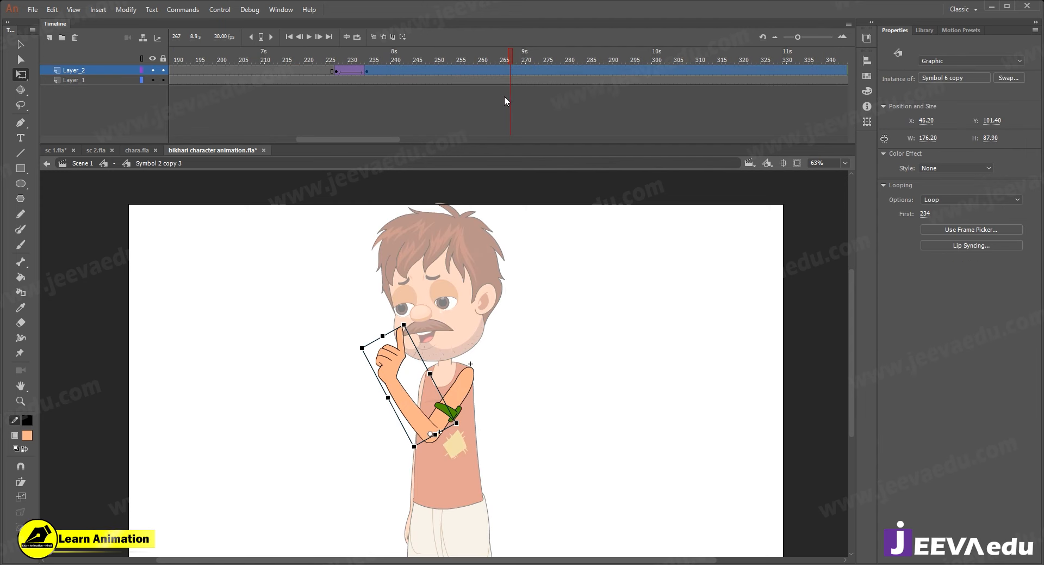
click(511, 72)
click(467, 70)
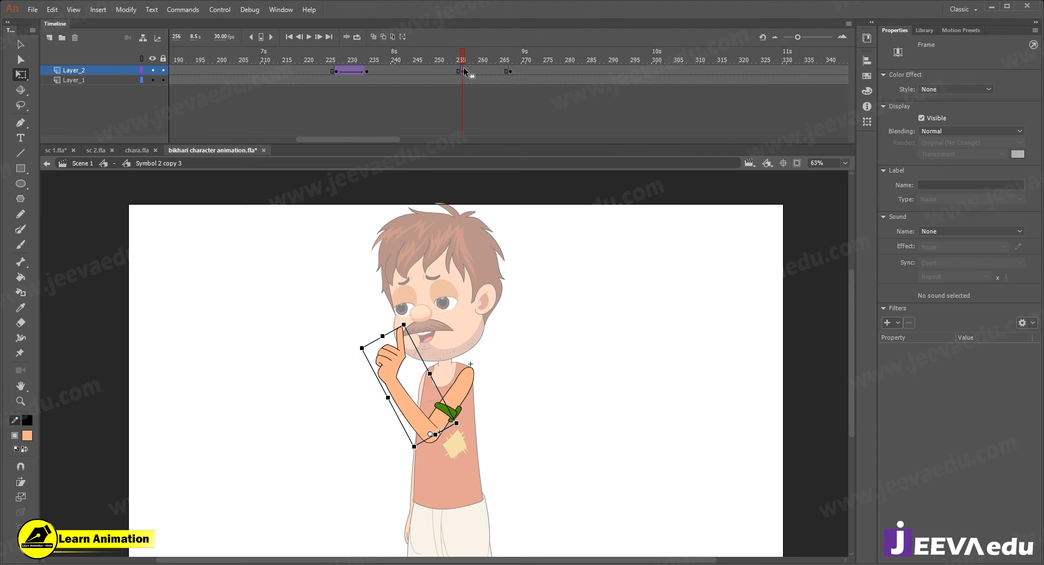
right_click(464, 69)
click(483, 102)
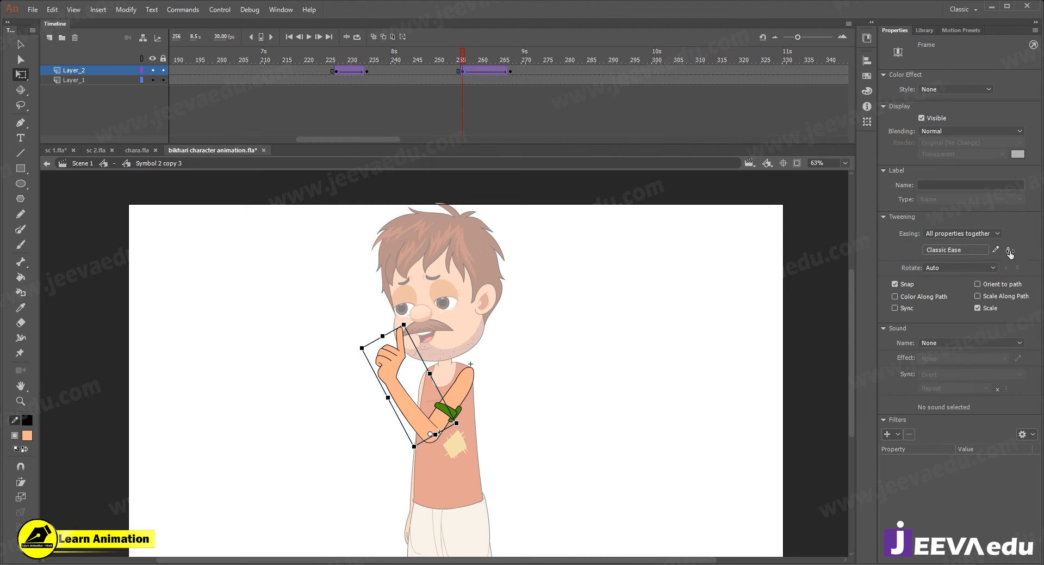
click(510, 70)
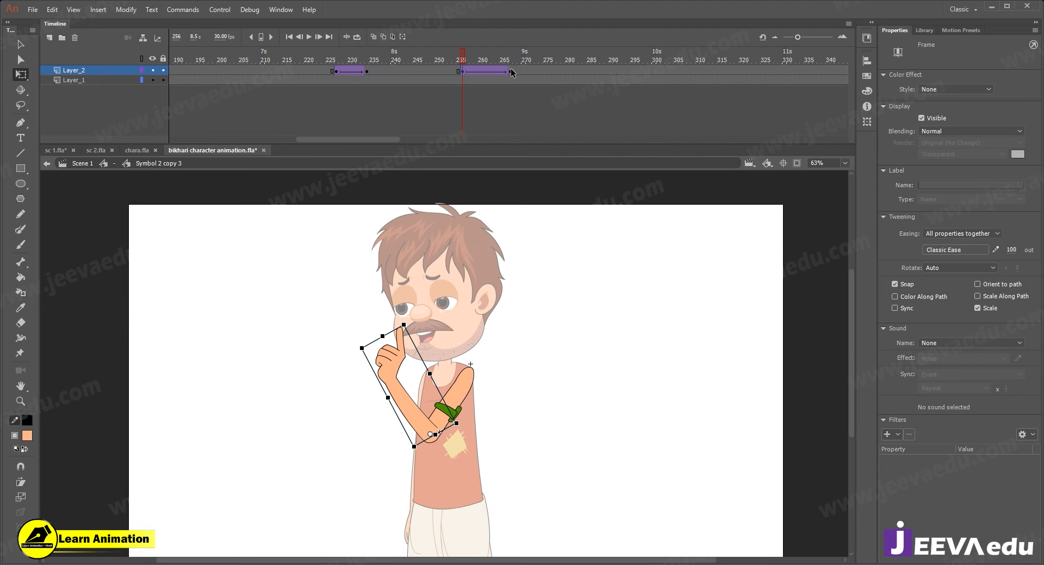
- Rotate the forearm down at frame 267 so the finger points forward, and play back the movement in the main scene
drag(405, 326, 329, 390)
double_click(345, 289)
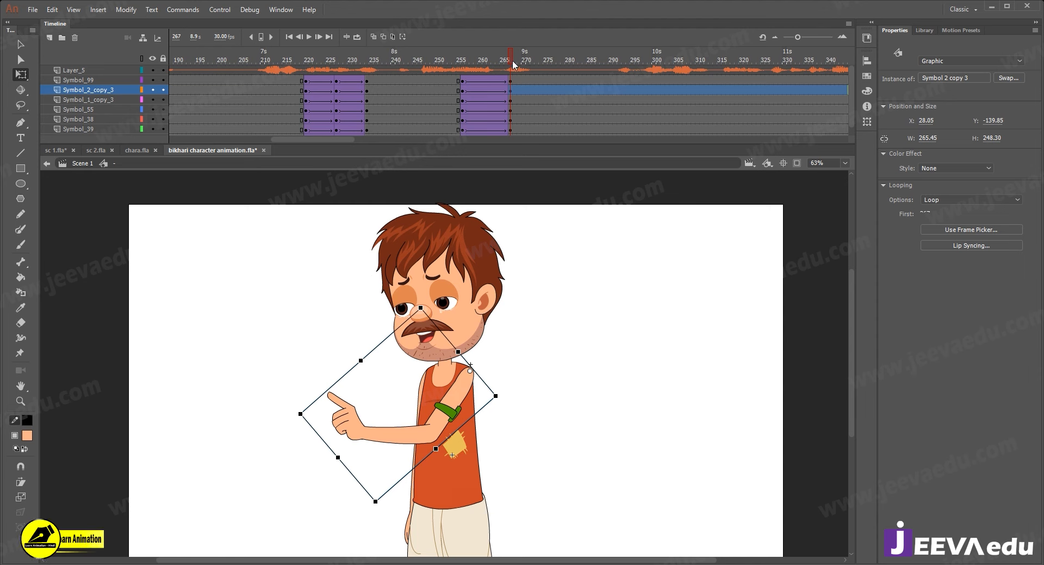
drag(512, 62, 450, 68)
key(Return)
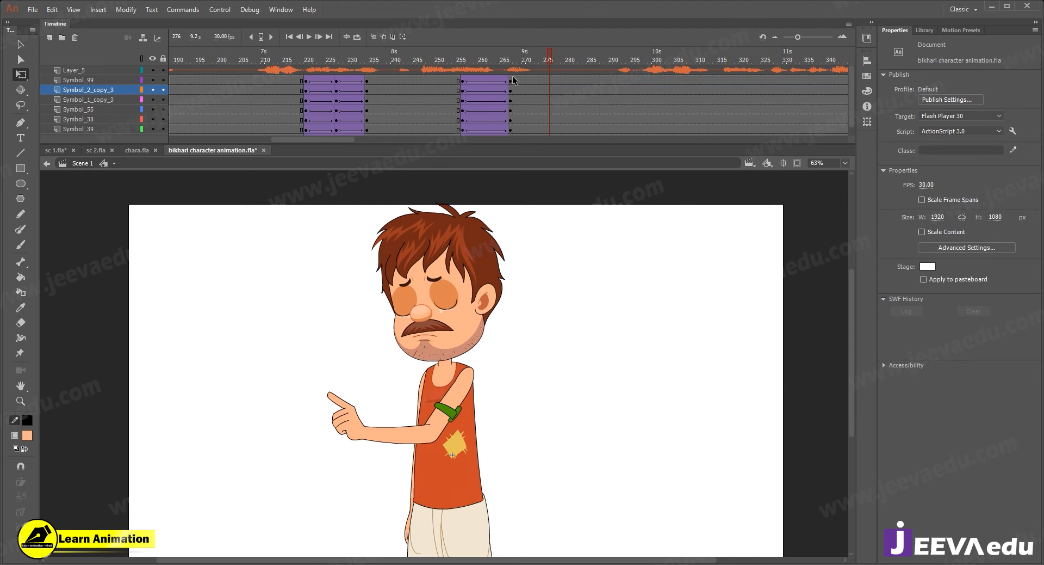
key(Return)
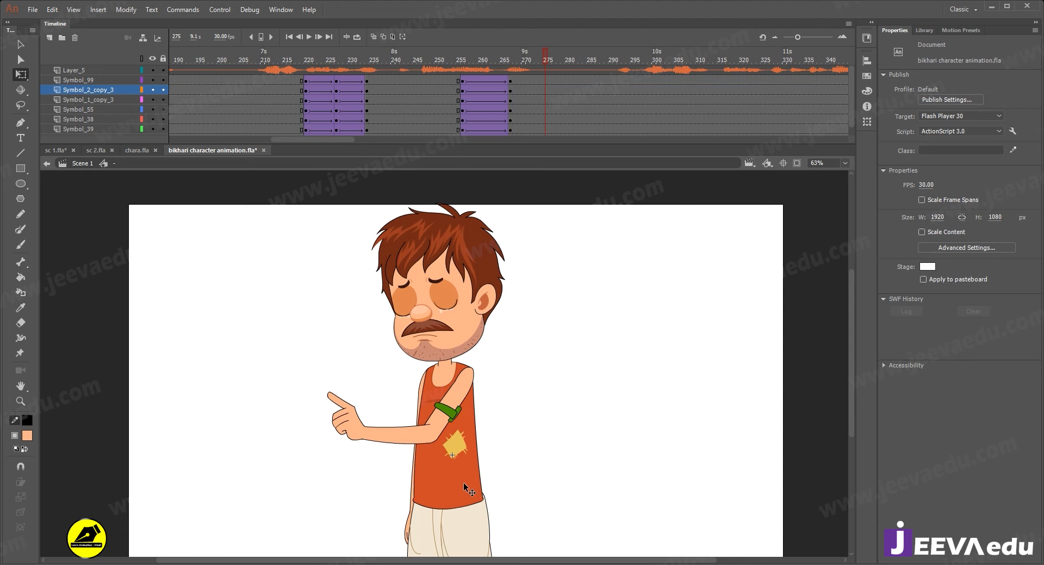
- Rotate the rear arm slightly backward in the pose held from frame 267, and play back both gestures from around frame 220
key(z)
alt+click(417, 401)
click(418, 401)
key(v)
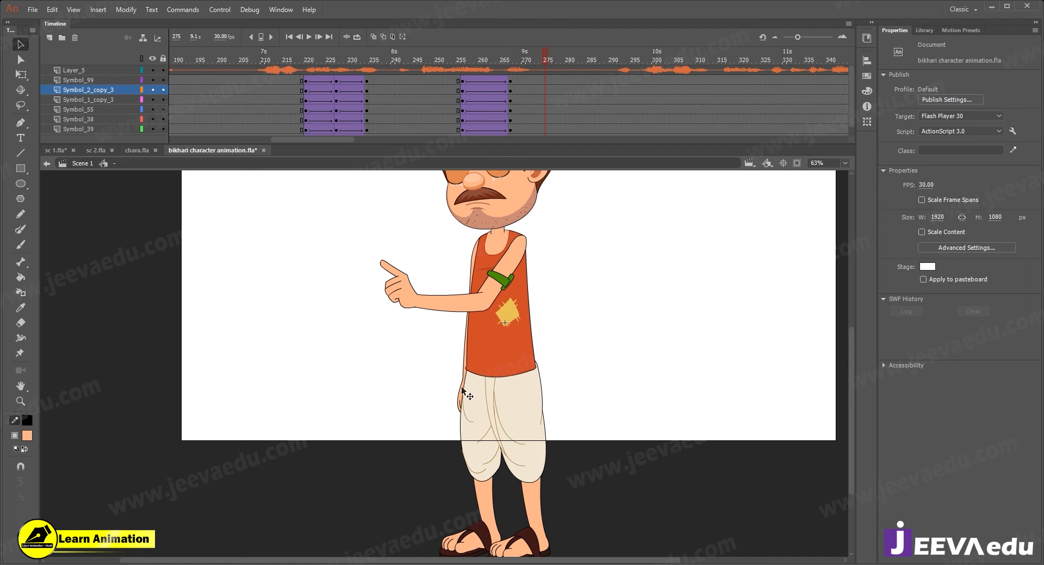
click(462, 396)
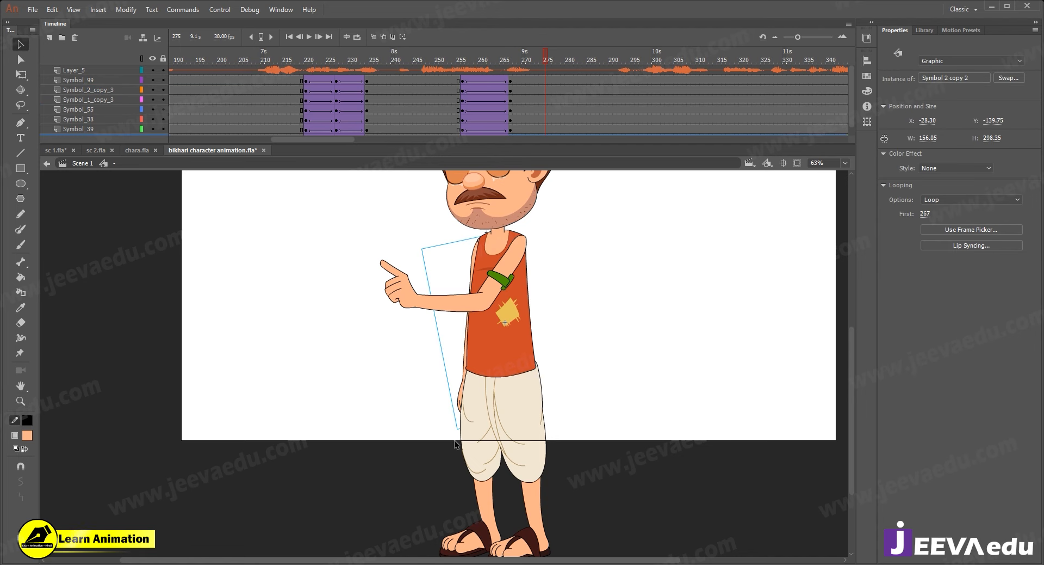
key(q)
drag(464, 440, 471, 437)
key(z)
alt+click(498, 368)
drag(546, 57, 312, 77)
key(Return)
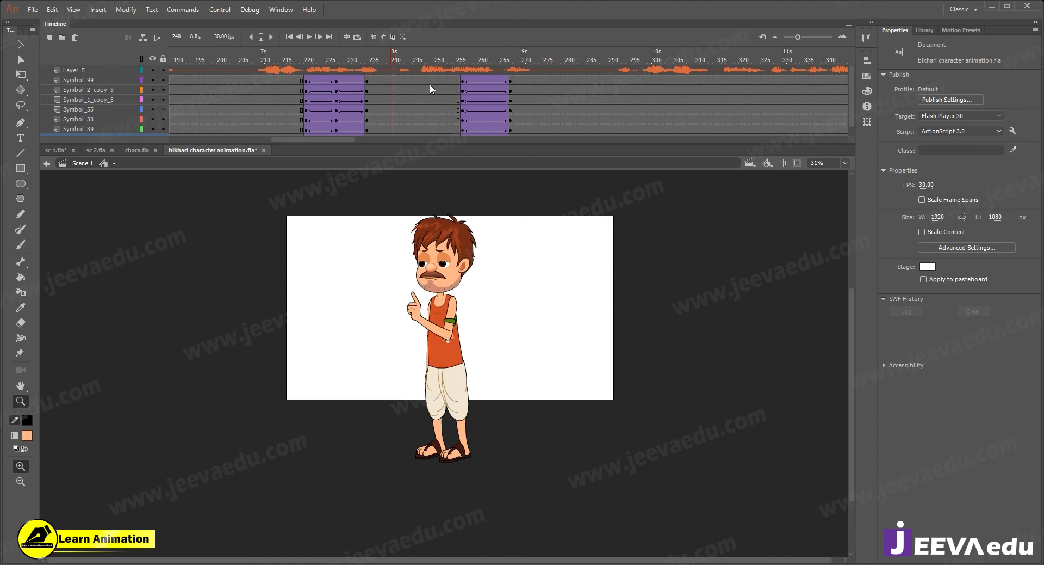
- Lean the head, torso and arms slightly backward together about a pivot at the waist in the pose held from frame 267
drag(375, 227, 541, 325)
scroll(464, 375, up, 2)
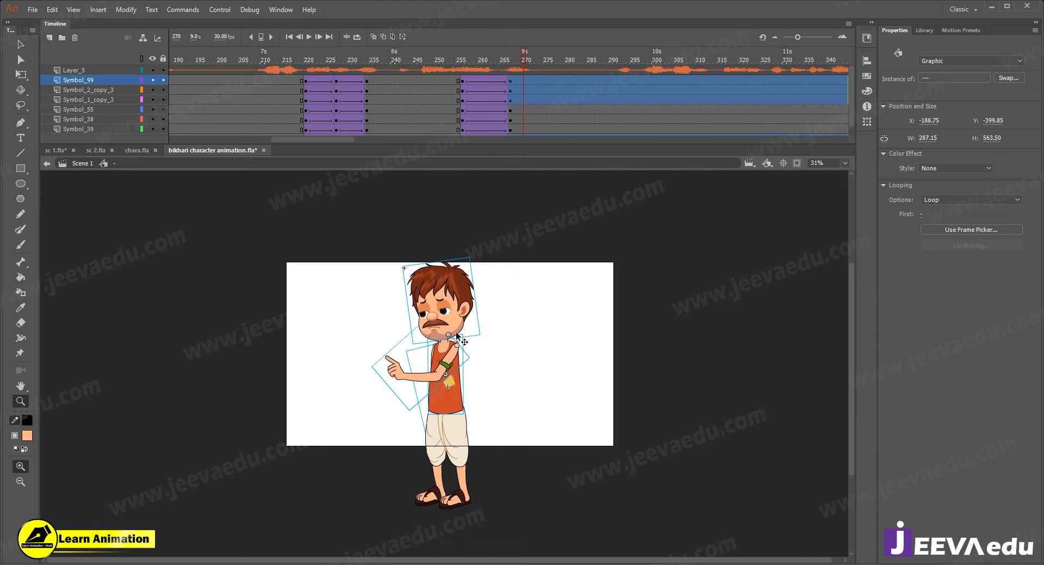
key(q)
drag(427, 348, 446, 414)
drag(487, 252, 495, 253)
- Tilt the head forward and down in the pose held from frame 267, and play back the movement
drag(523, 59, 576, 58)
click(475, 286)
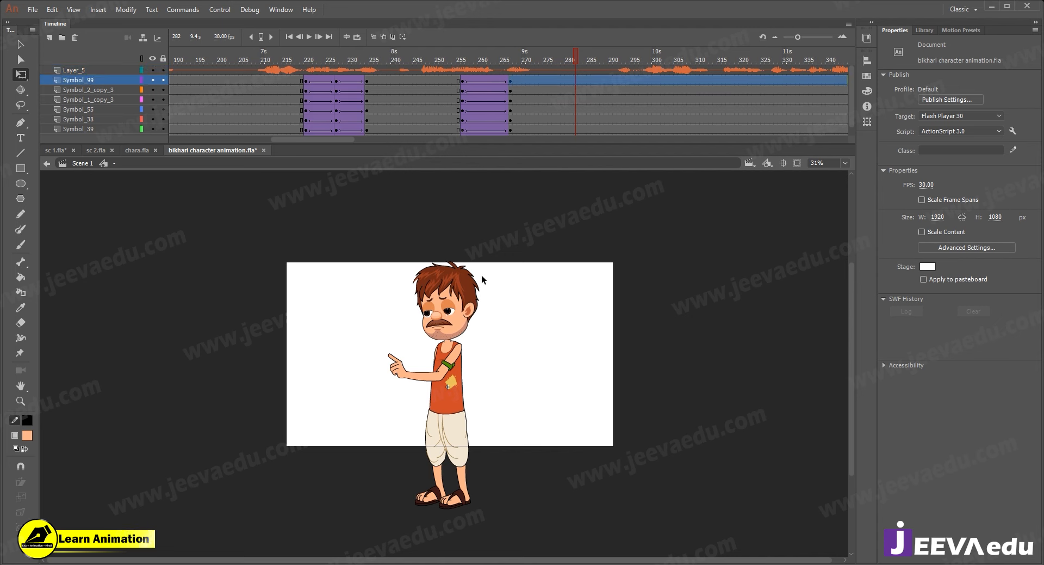
drag(481, 257, 465, 256)
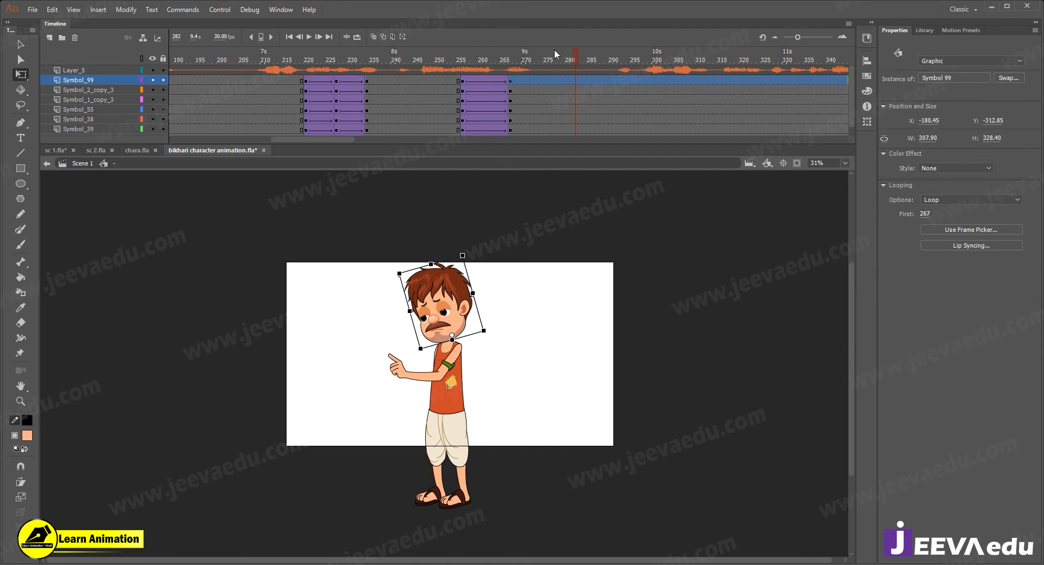
click(375, 89)
click(449, 82)
key(Return)
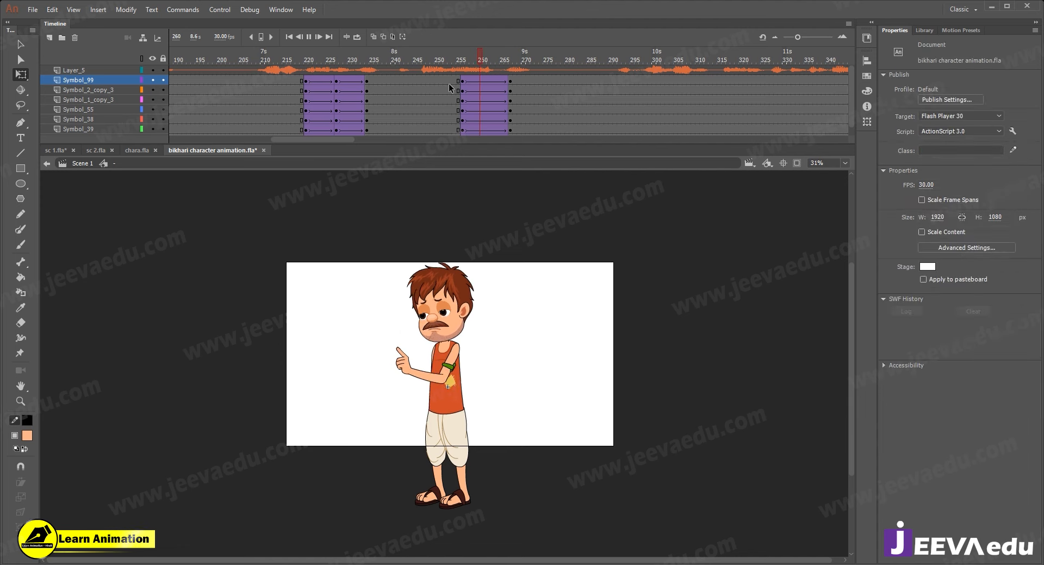
- Raise the head slightly by rotating it back in the pose held from frame 267, and replay the movement
drag(488, 56, 590, 73)
drag(446, 58, 515, 67)
key(z)
key(v)
click(447, 314)
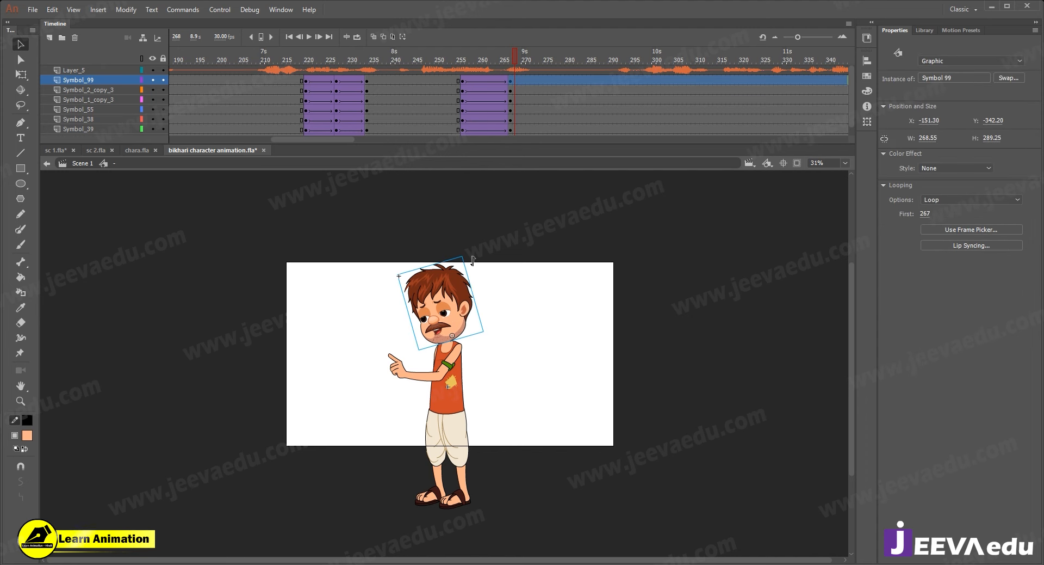
key(q)
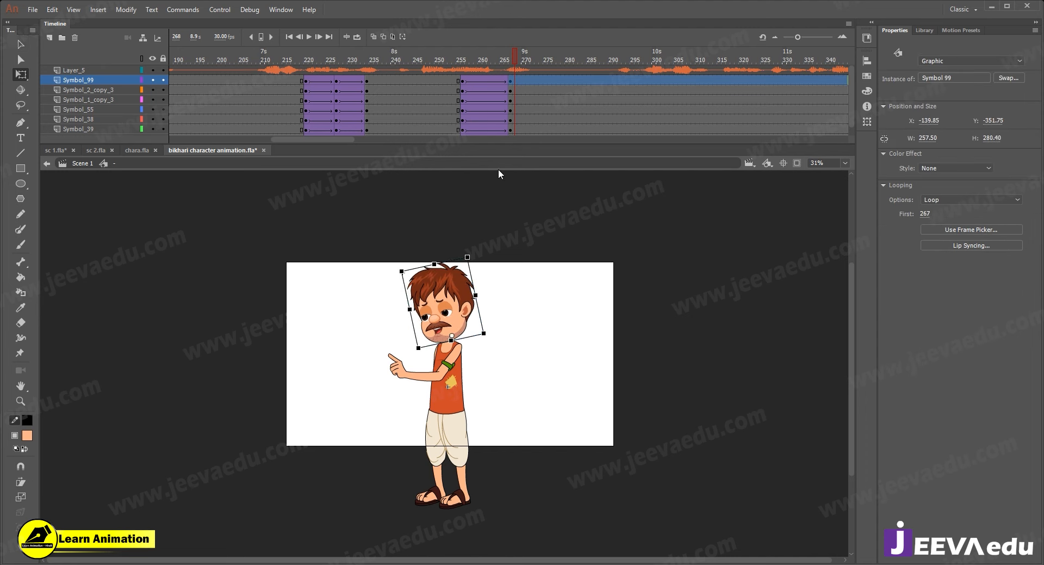
drag(475, 252, 478, 252)
click(449, 70)
key(Return)
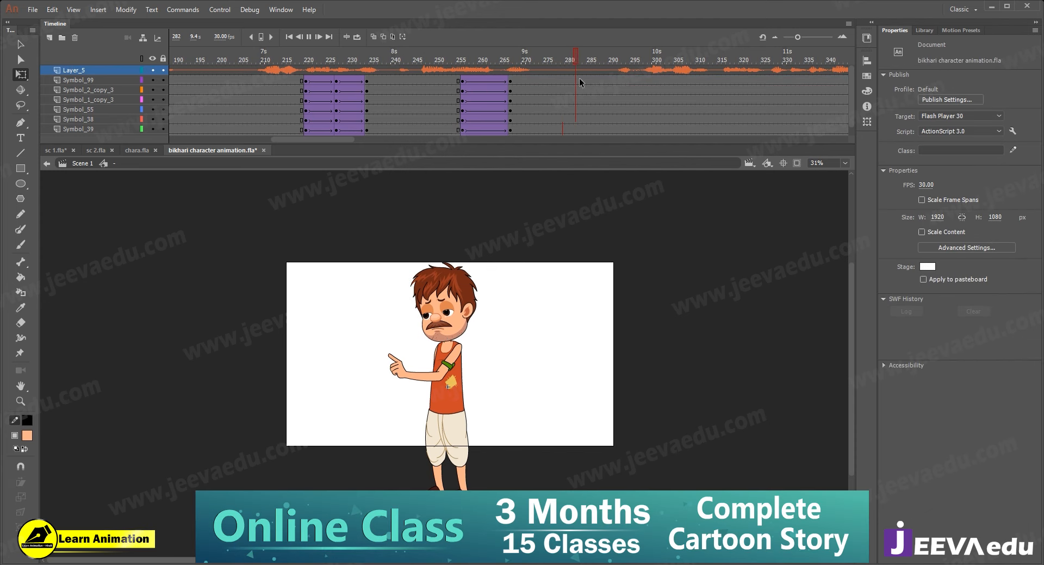
key(Return)
key(Return)
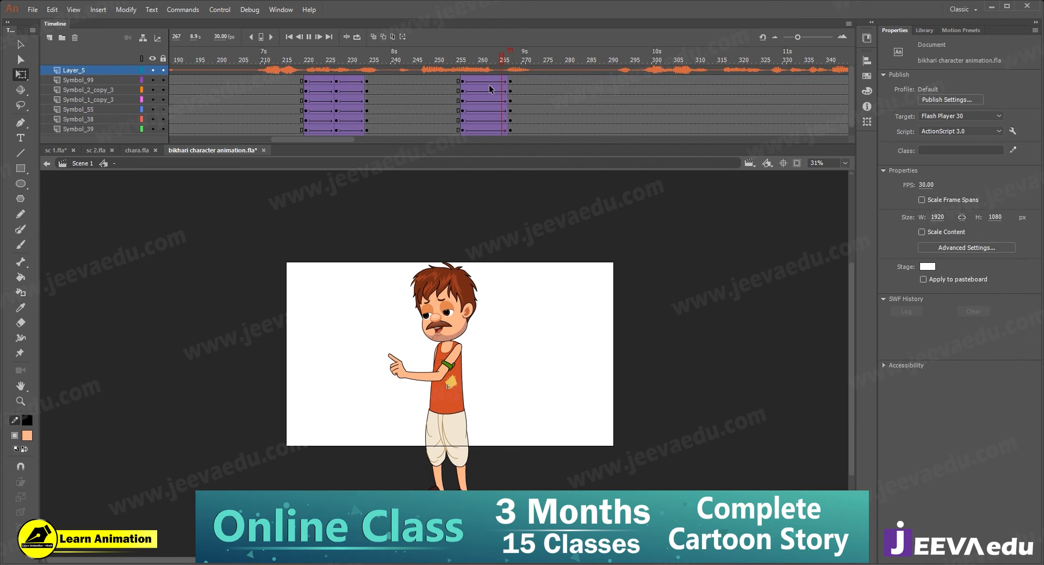
- Inspect the face around frame 272 and the blink keyframes inside the symbol of the eye nearer the ear, up to frame 280
key(z)
click(441, 338)
click(443, 315)
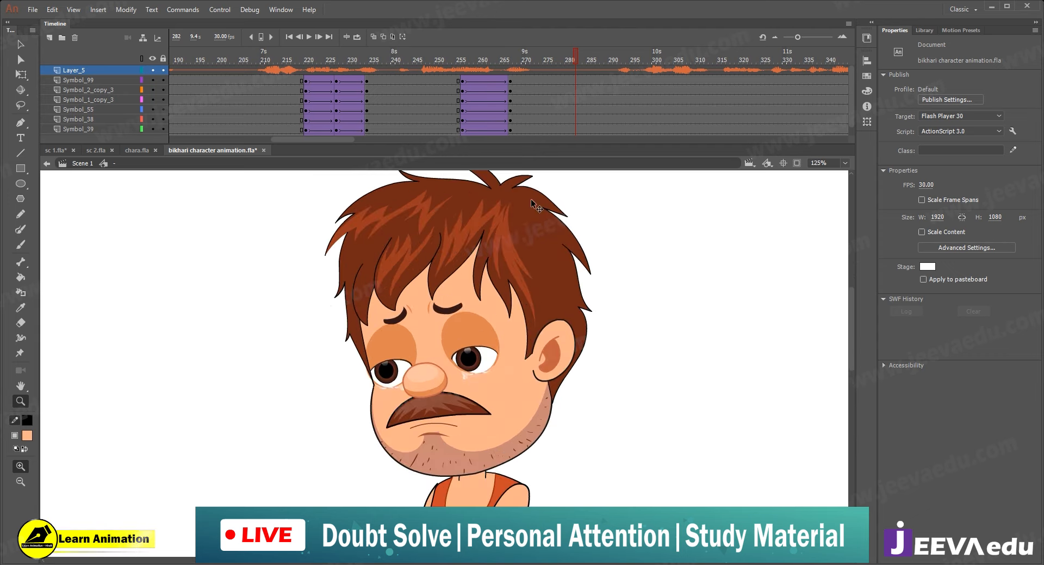
key(v)
drag(492, 61, 534, 106)
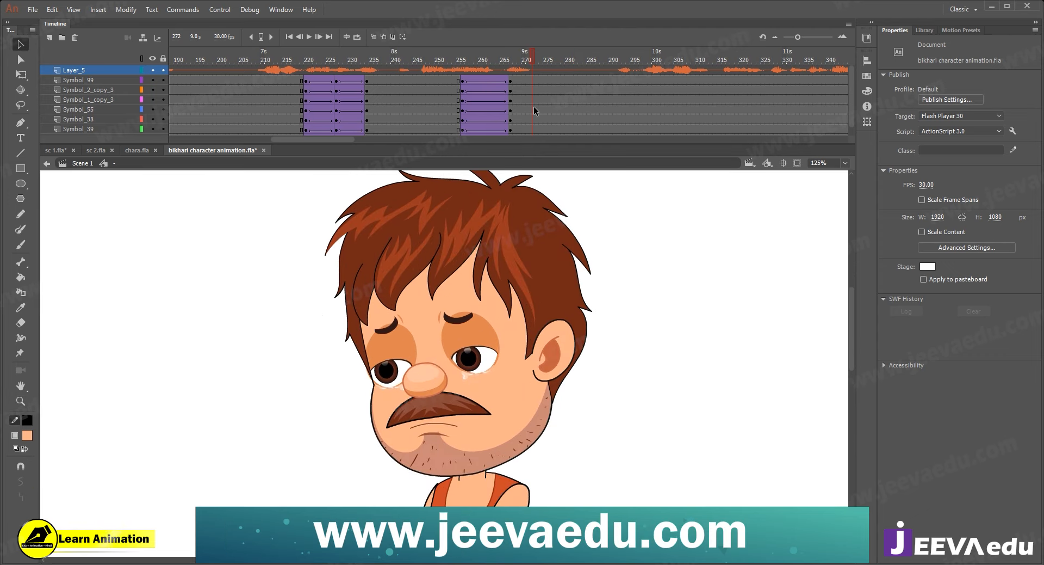
double_click(458, 321)
click(458, 321)
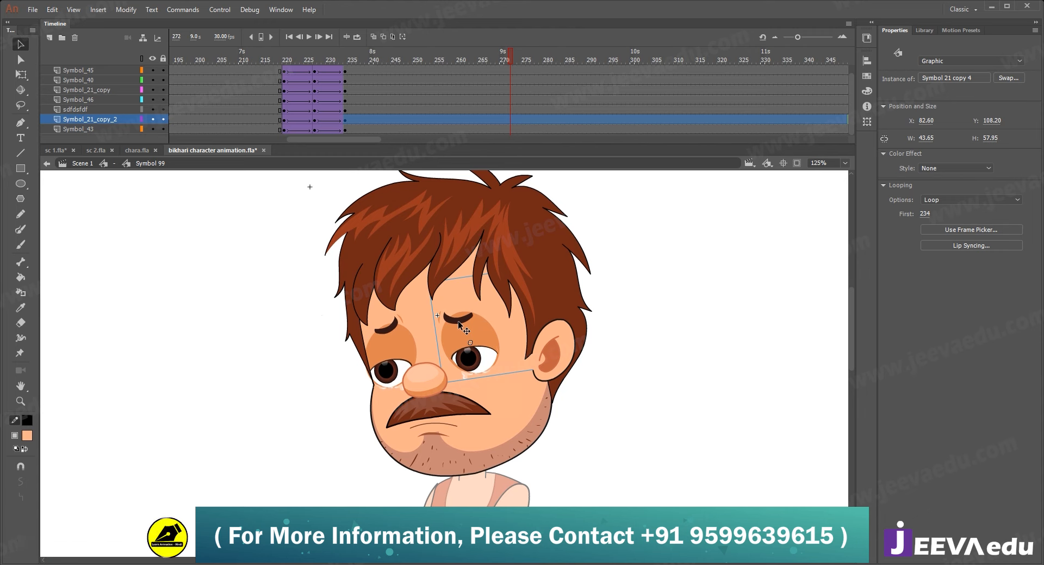
double_click(458, 321)
drag(508, 60, 545, 99)
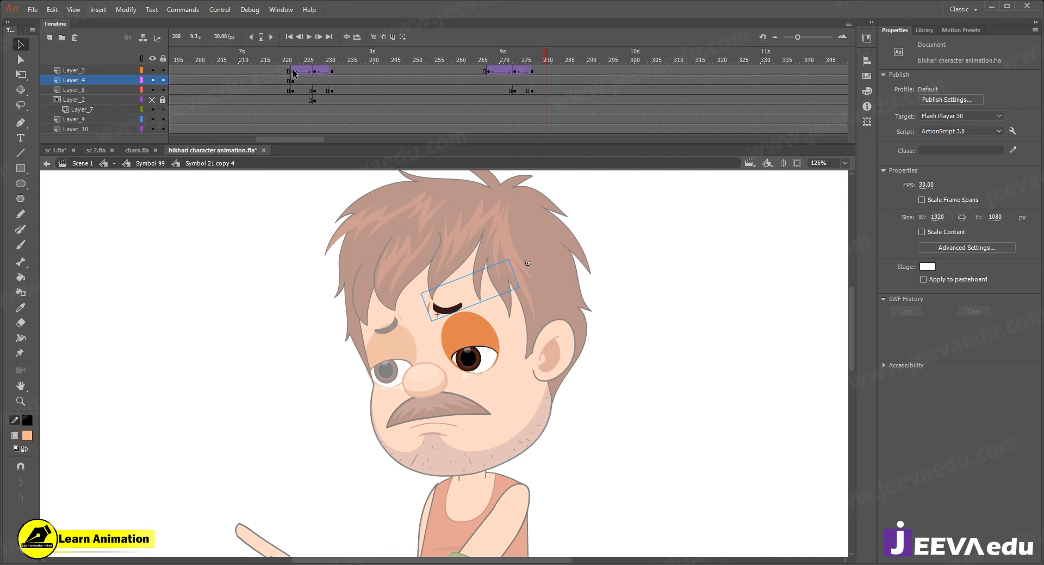
- In this eye's symbol, reuse the earlier blink frames from frame 267, clear the leftover keyframes at frame 277 and play the blink
drag(333, 89, 554, 99)
right_click(542, 84)
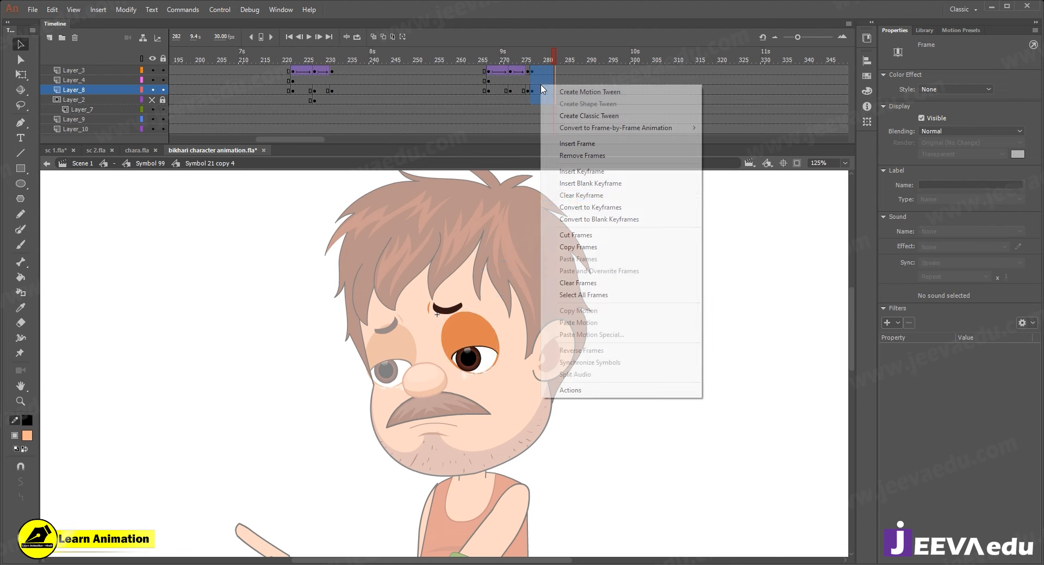
click(573, 195)
click(490, 74)
key(Return)
- Compare the blink keyframes from frame 267 onward in the two eye symbols inside the head
double_click(361, 298)
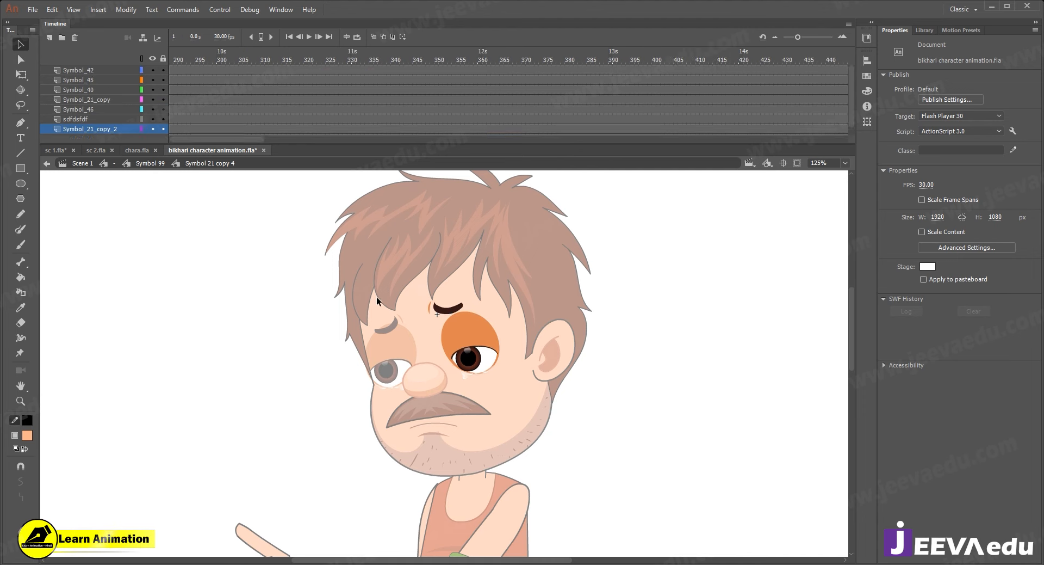
double_click(399, 343)
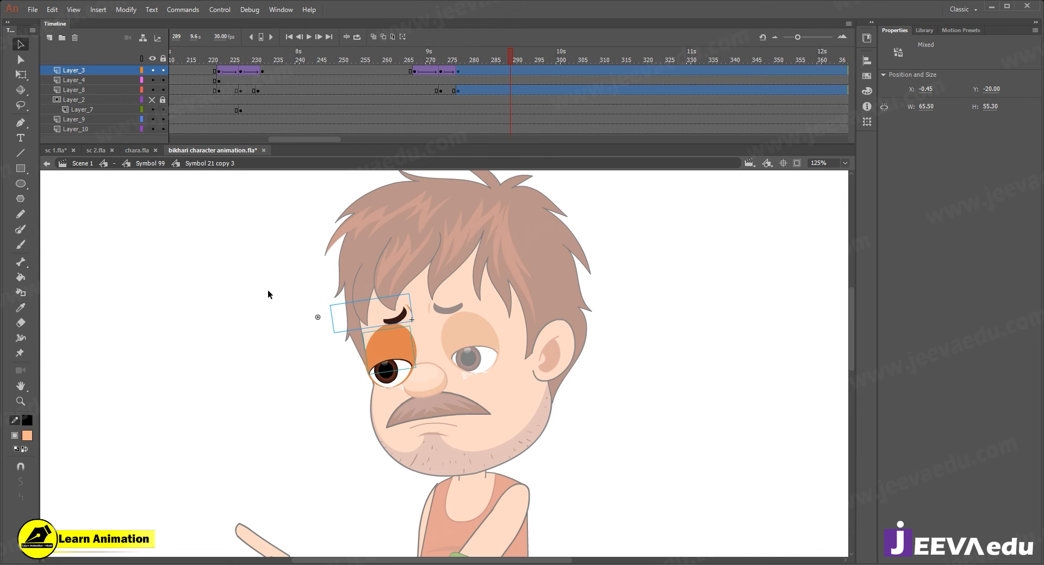
double_click(439, 245)
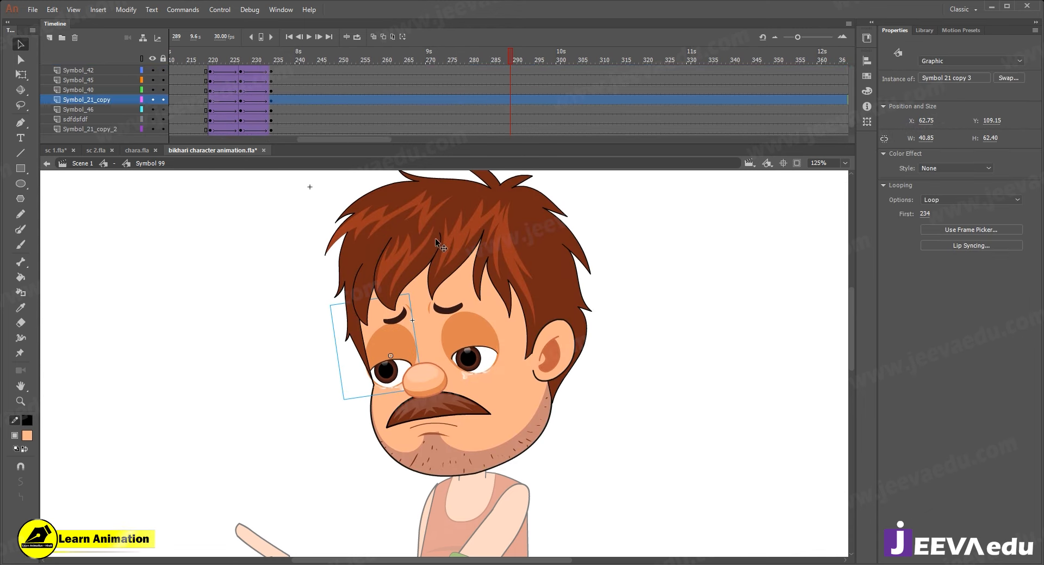
double_click(469, 344)
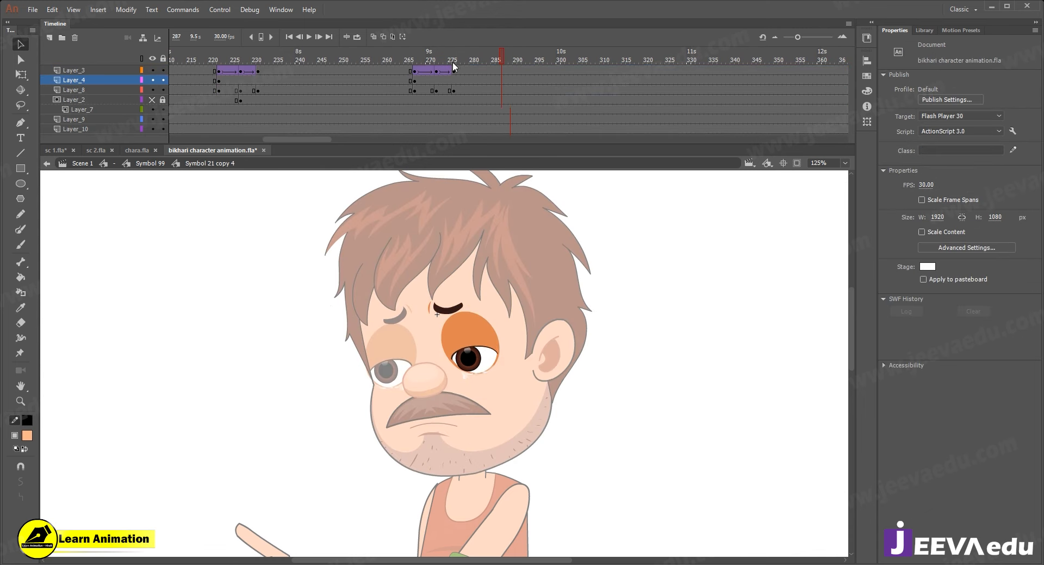
click(415, 71)
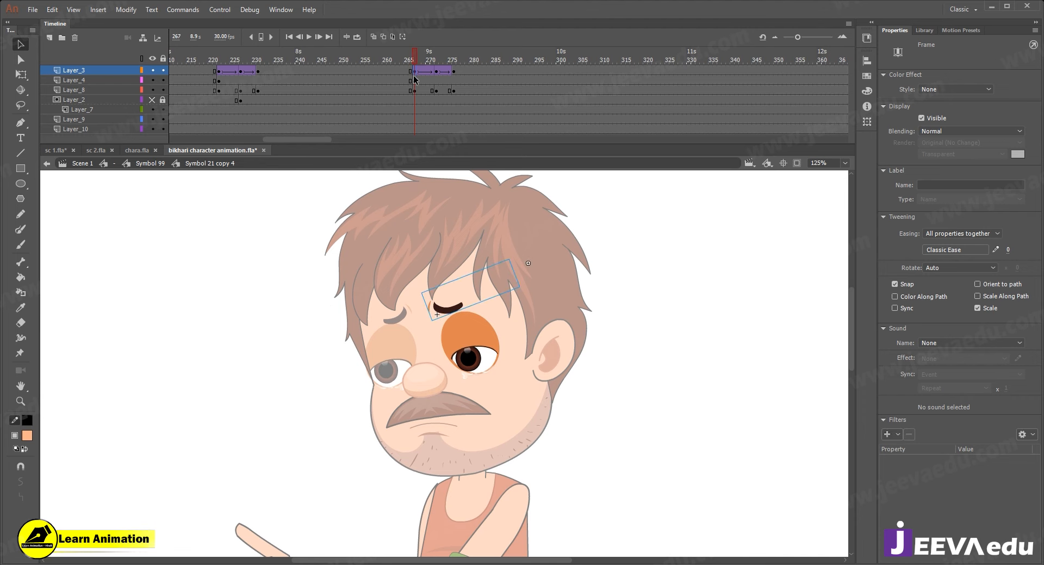
double_click(298, 305)
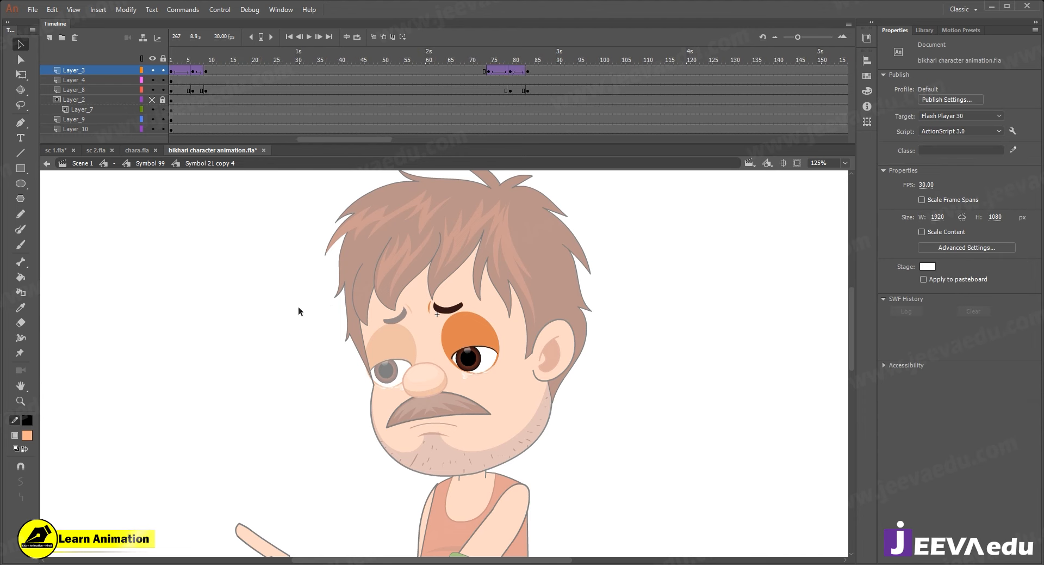
- Adjust the far eye's blink frames to match the other eye from frame 267, and scrub the head timeline to frame 300
double_click(402, 367)
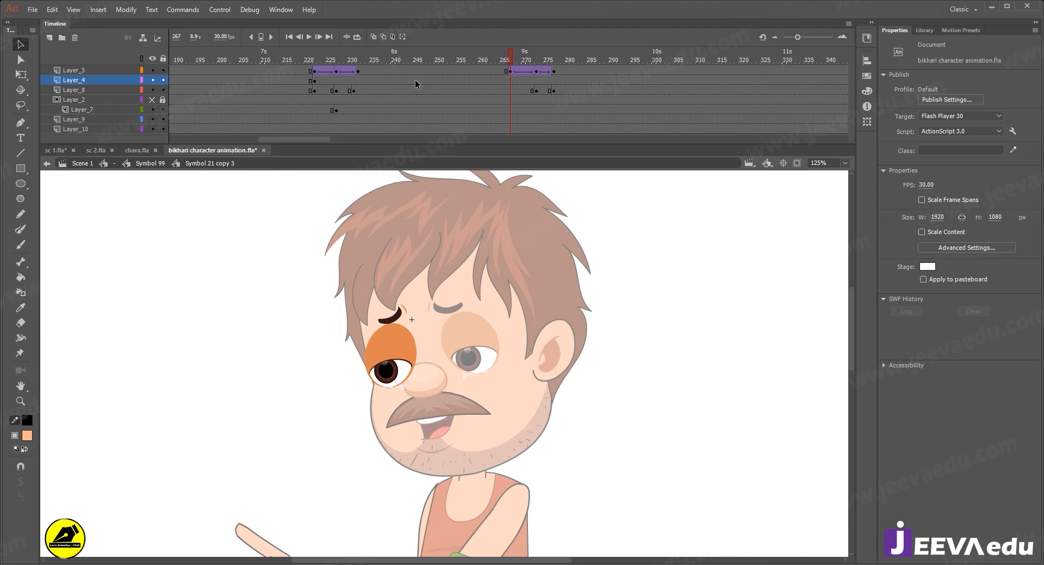
mouse_move(353, 89)
mouse_down()
mouse_move(313, 73)
mouse_move(331, 90)
mouse_move(358, 93)
mouse_up()
click(293, 71)
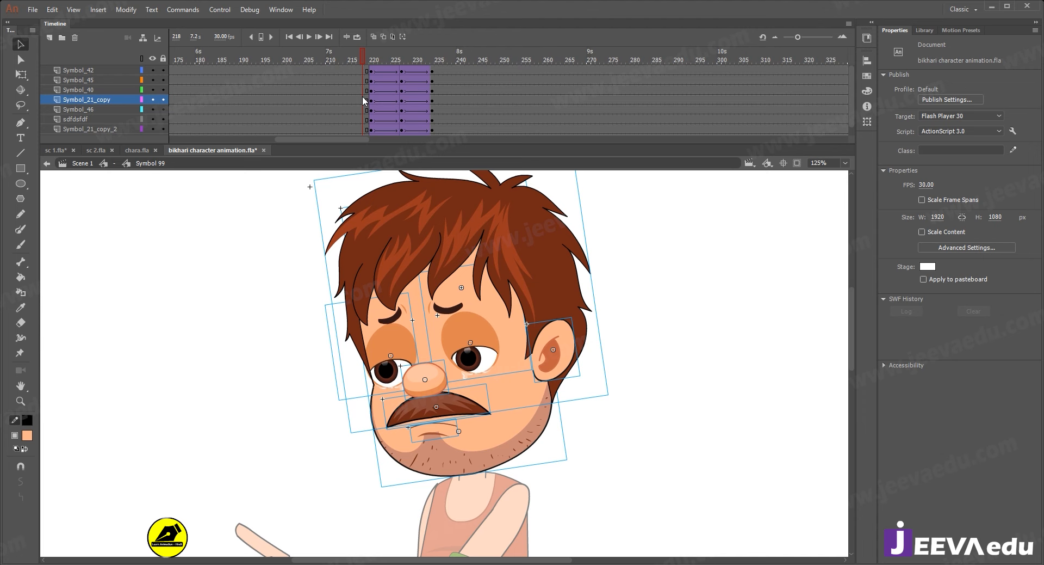
drag(363, 95, 721, 97)
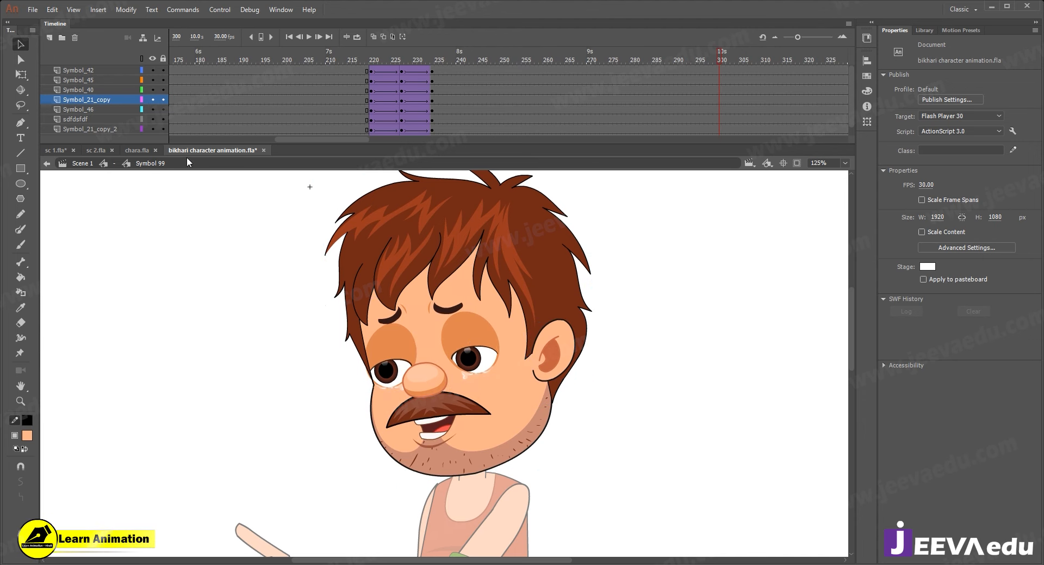
- Return to the main scene, show the whole character and play back the gesture to about frame 291
click(107, 164)
key(z)
alt+click(379, 391)
alt+click(484, 391)
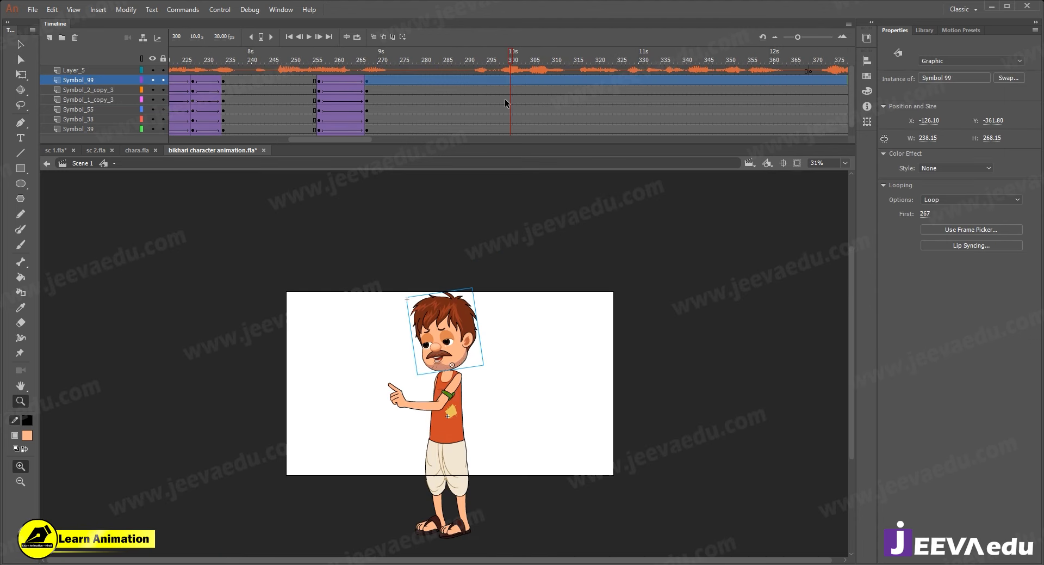
key(Return)
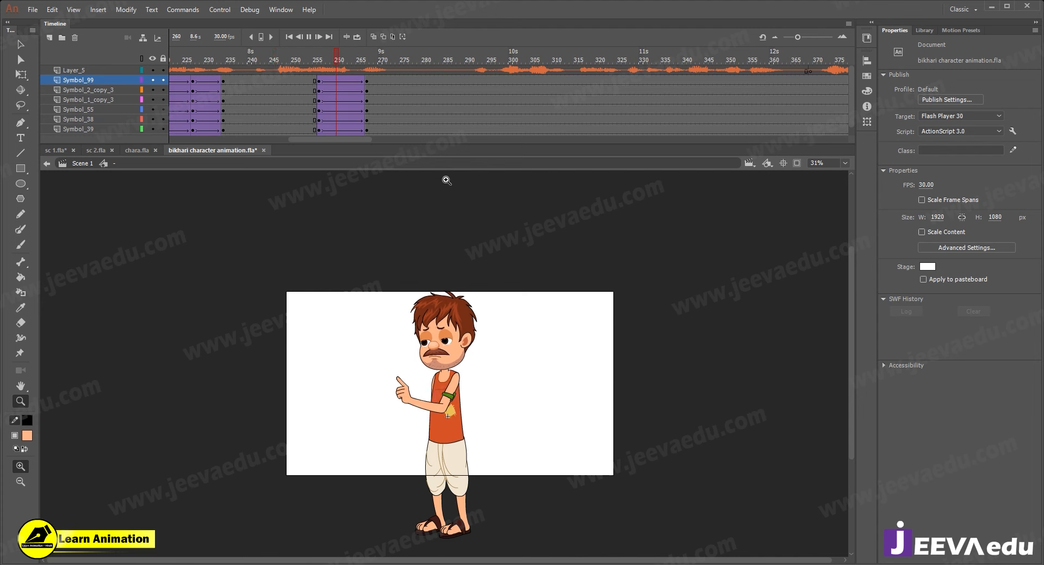
key(Return)
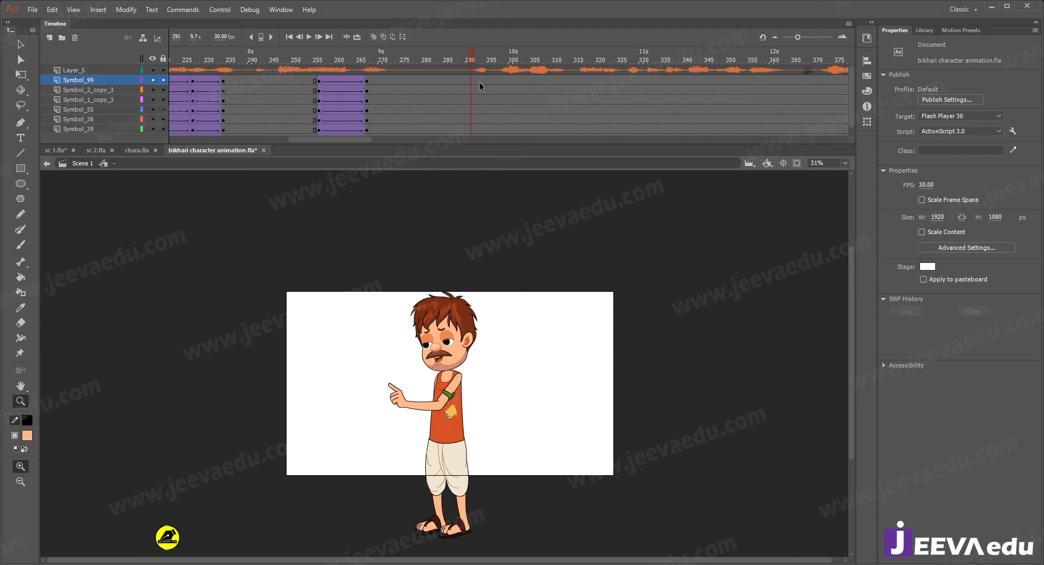
- Insert keyframes at frames 293 and 304 on all body layers and create classic tweens between them
drag(480, 80, 481, 129)
key(F6)
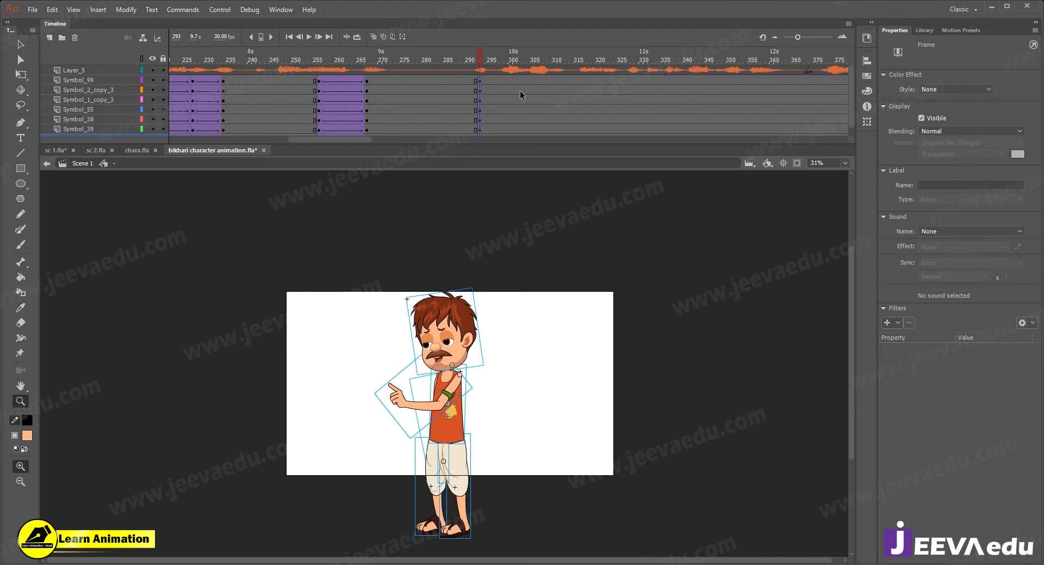
drag(527, 82, 502, 71)
key(F6)
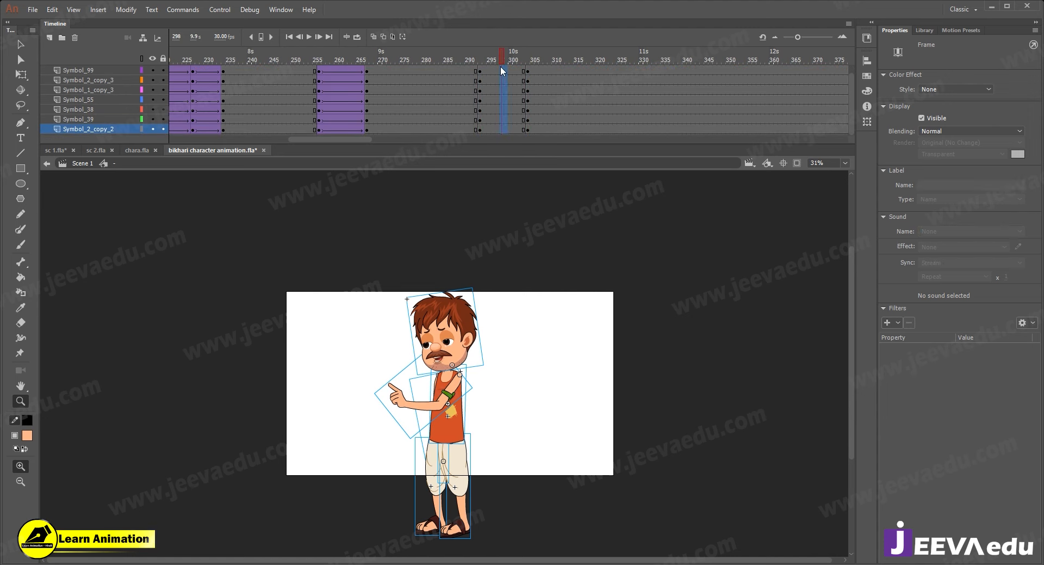
scroll(498, 71, up, 1)
right_click(498, 82)
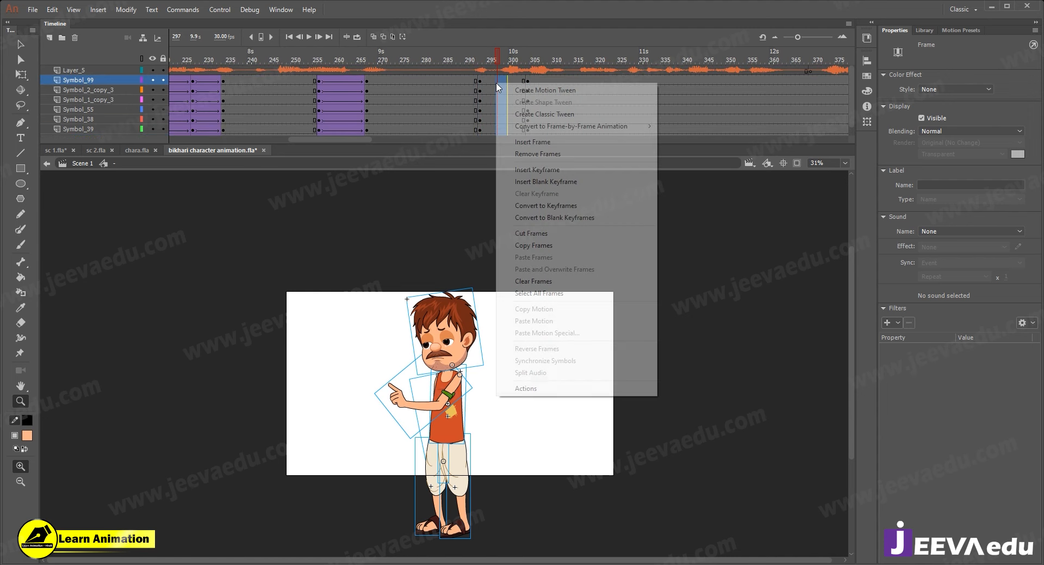
click(545, 114)
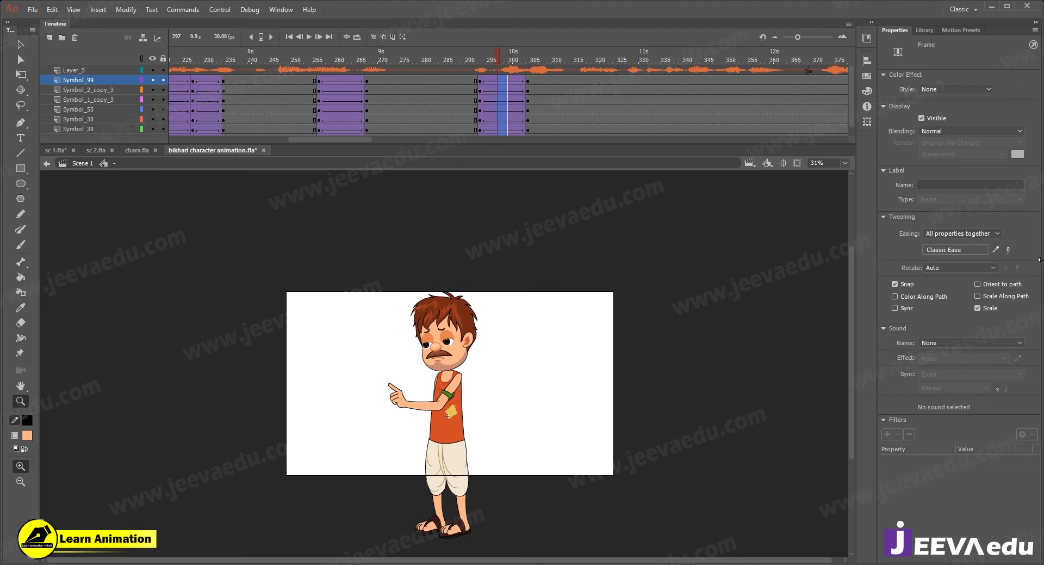
- At frame 304, select the head, torso and arms and tilt them slightly forward about the waist
drag(497, 58, 537, 90)
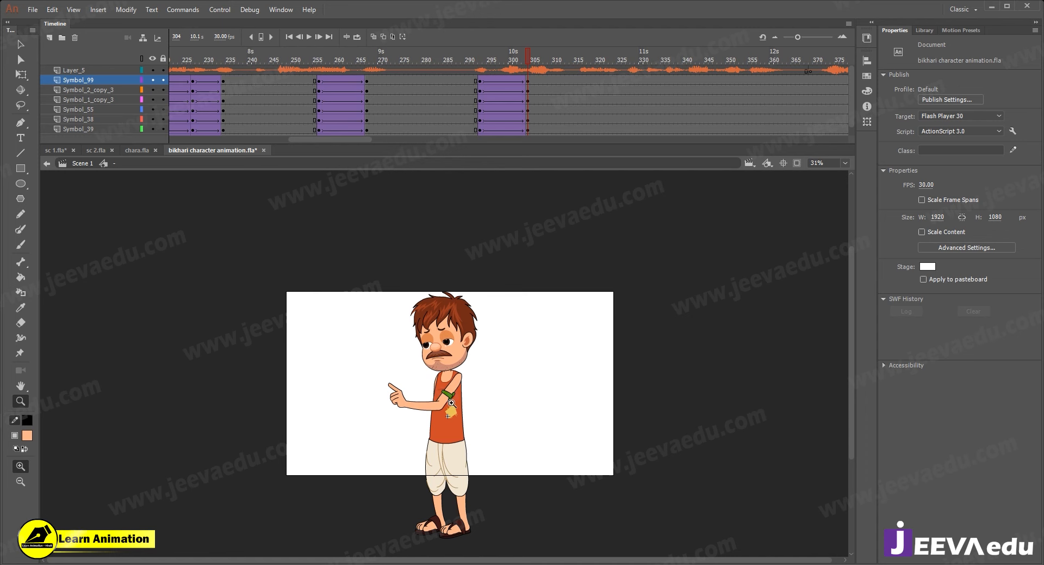
key(v)
drag(384, 290, 485, 390)
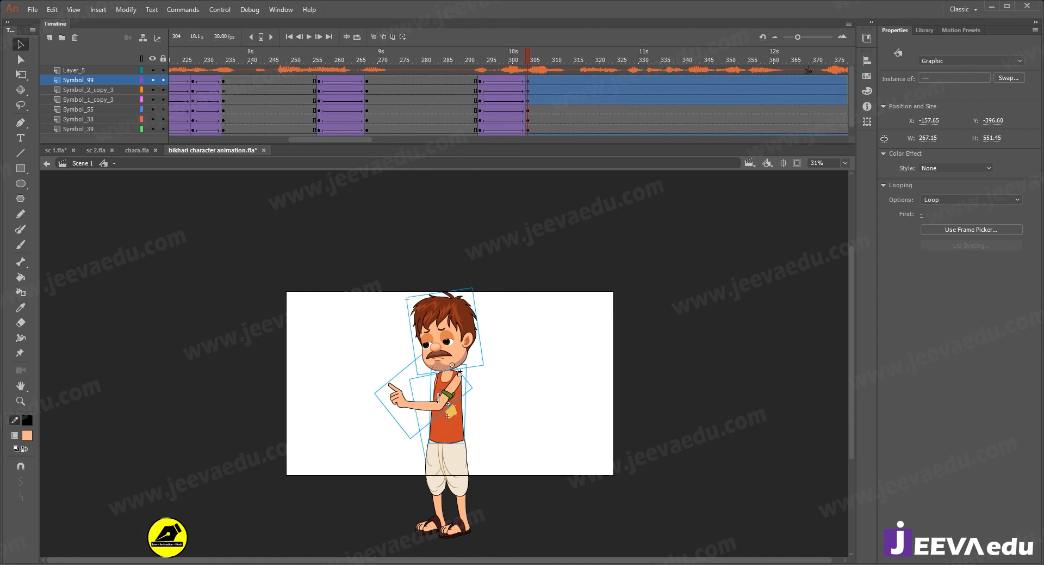
key(q)
drag(447, 437, 447, 442)
drag(488, 284, 483, 279)
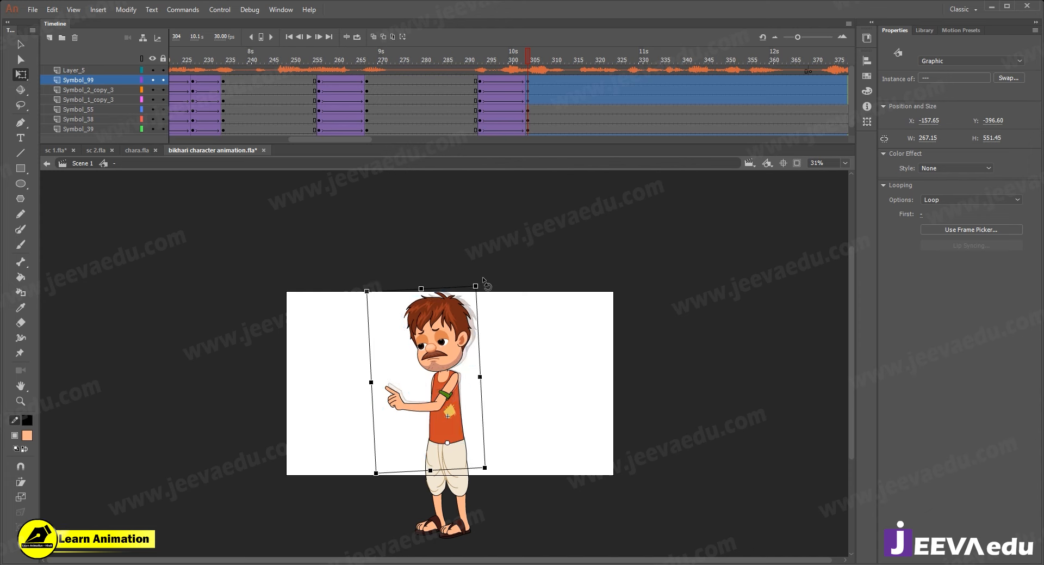
click(502, 328)
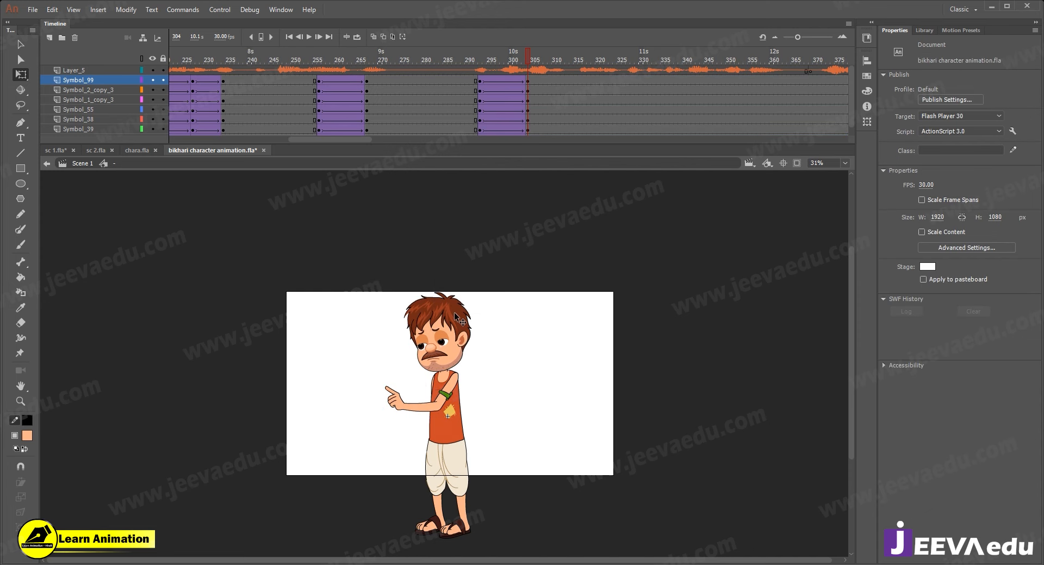
- Rotate the head slightly back toward upright at frame 304
click(456, 329)
ctrl+click(456, 330)
drag(477, 345, 473, 310)
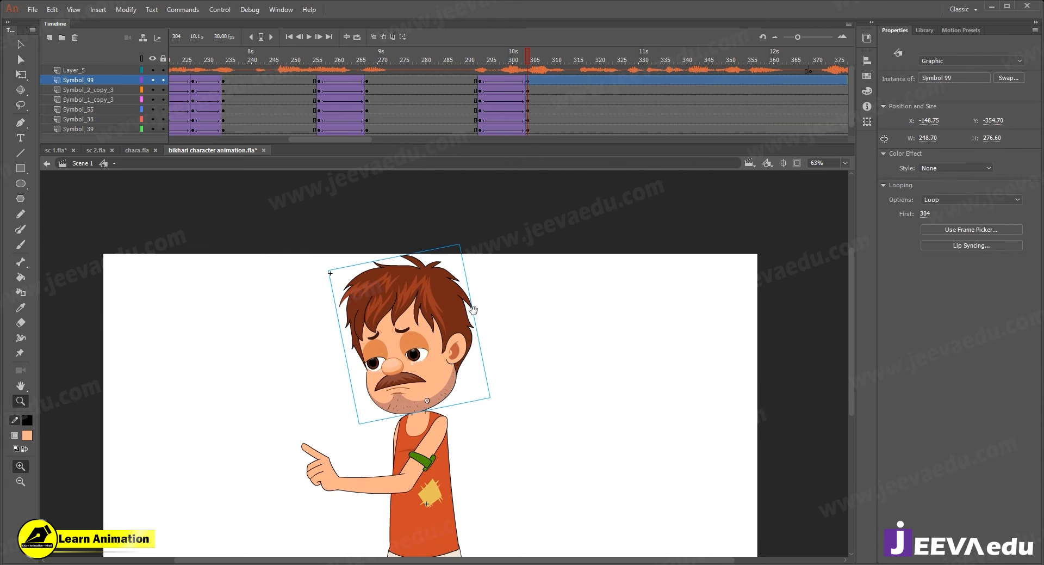
key(q)
drag(469, 241, 494, 249)
- Rotate the pointing arm downward from the shoulder at frame 304 and compare the pose with frame 293
drag(522, 435, 561, 285)
click(415, 333)
drag(386, 409, 507, 439)
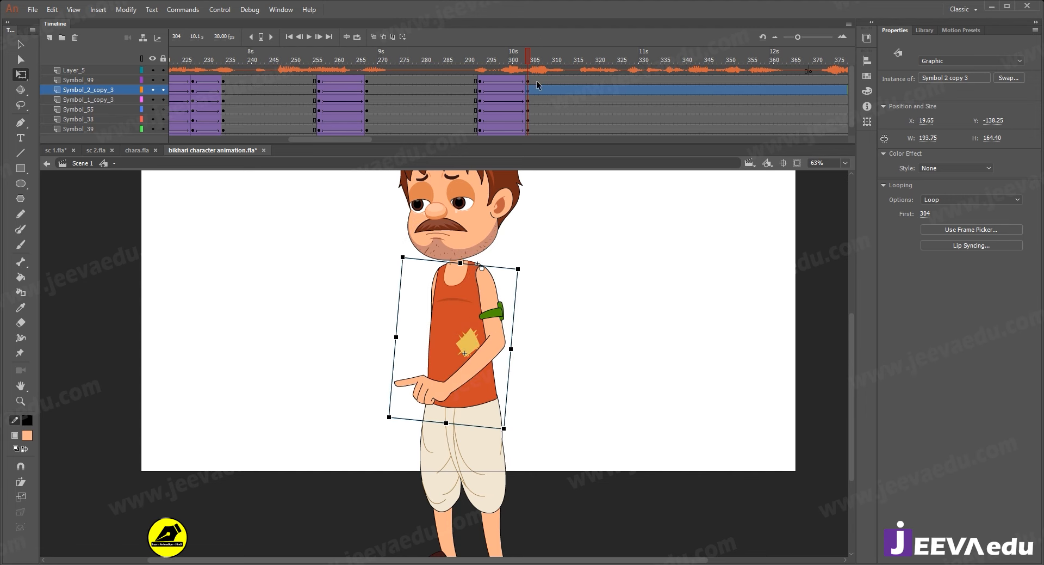
click(481, 79)
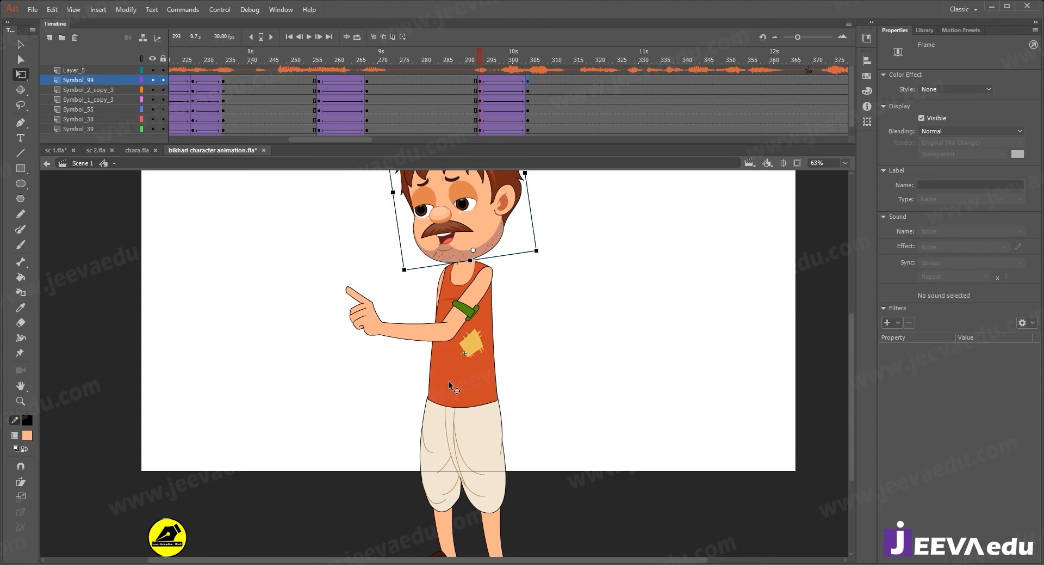
click(528, 82)
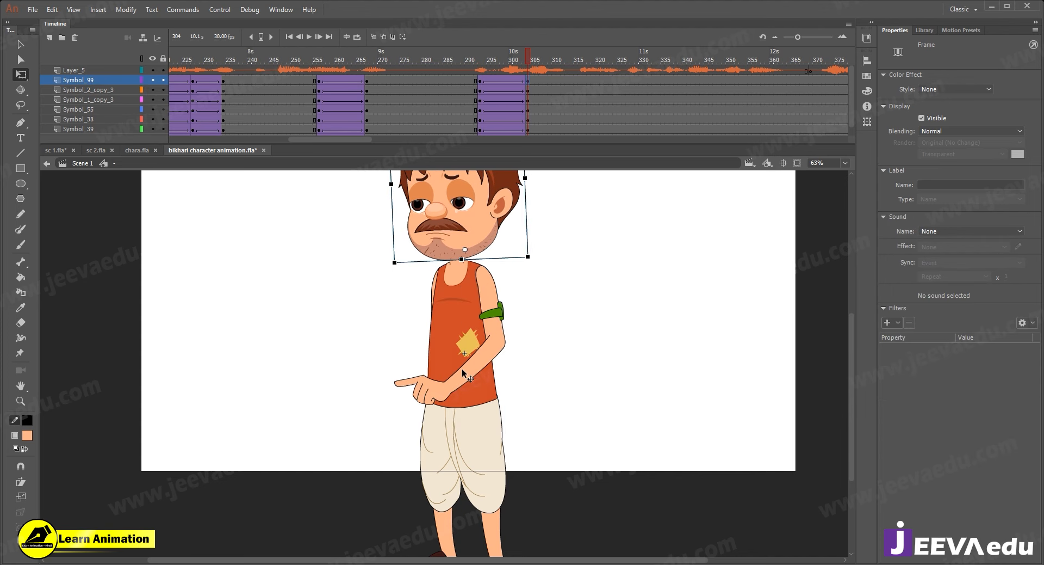
- Inside the pointing arm's symbol, create a classic tween on the forearm layer between keyframes at frames 293 and 304
double_click(447, 379)
click(473, 71)
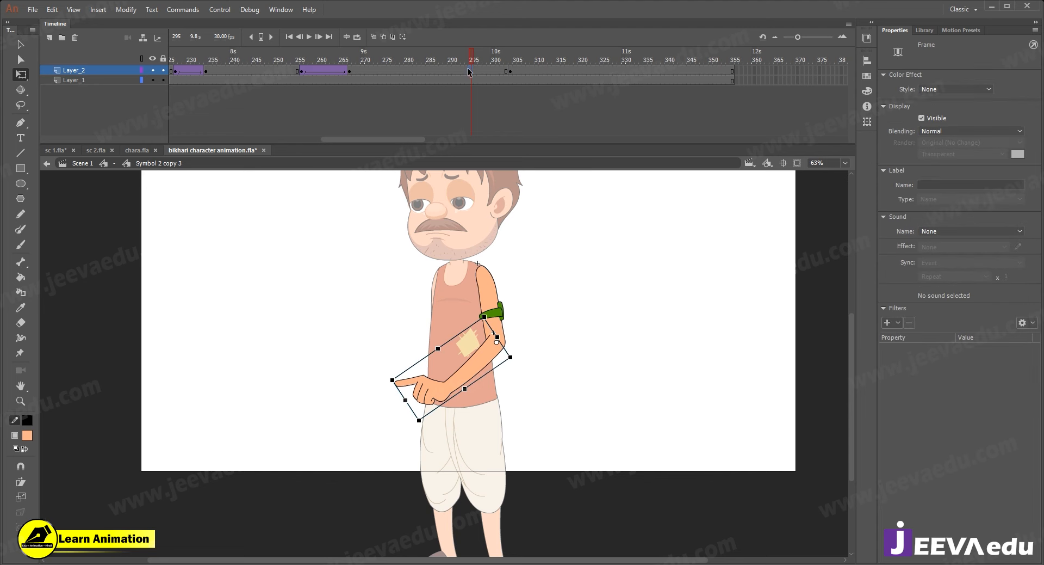
right_click(474, 70)
click(466, 68)
right_click(465, 68)
click(513, 100)
click(514, 70)
- Rotate the forearm down at the elbow on the frame 304 keyframe so the arm hangs beside the body
click(452, 365)
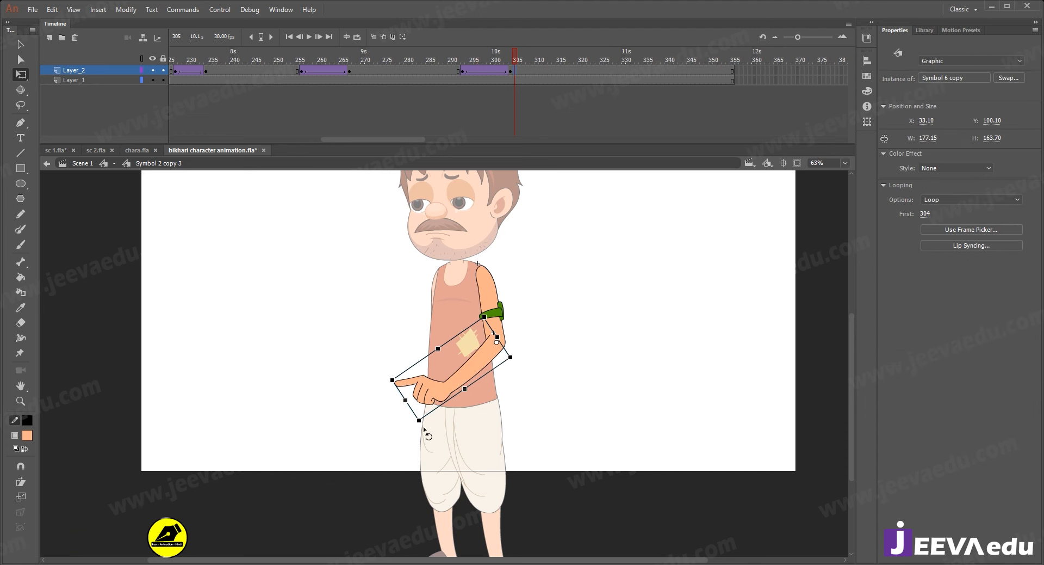
drag(419, 425, 496, 446)
double_click(484, 417)
double_click(371, 330)
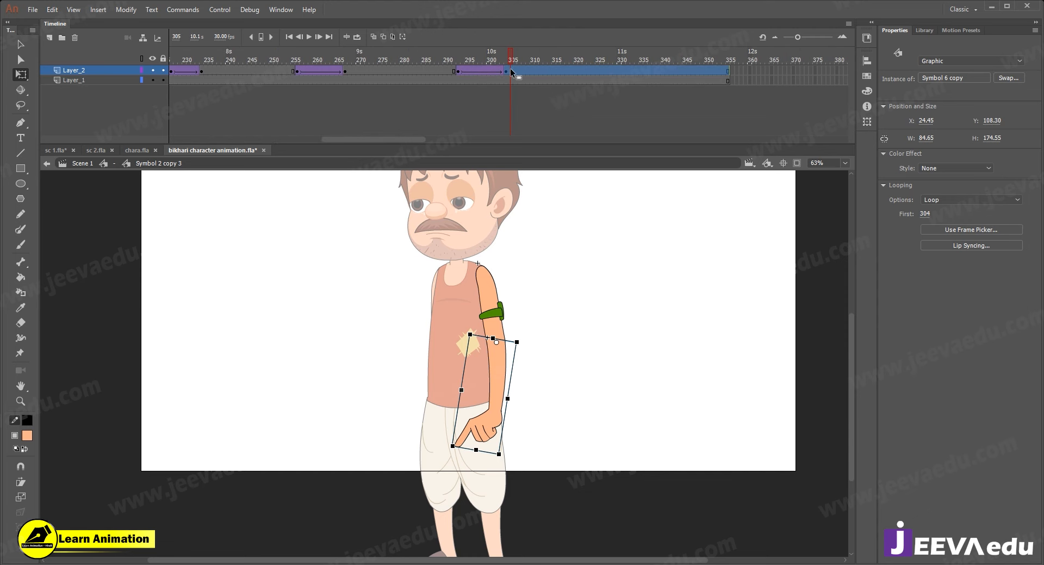
click(507, 71)
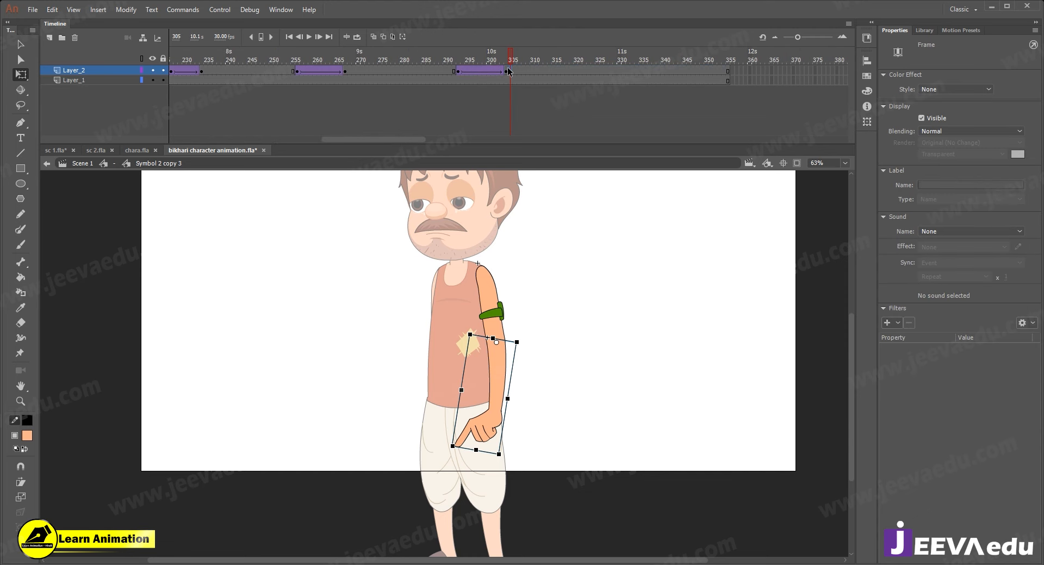
- Inside the forearm symbol, insert hand keyframes at frames 293 and 304 and create a classic tween between them
double_click(487, 429)
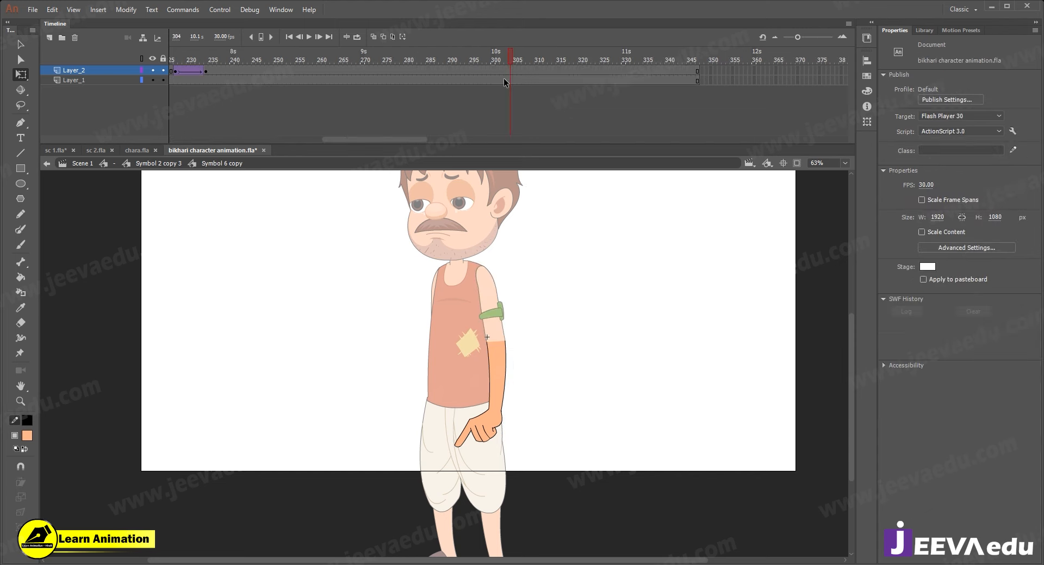
key(F6)
click(467, 69)
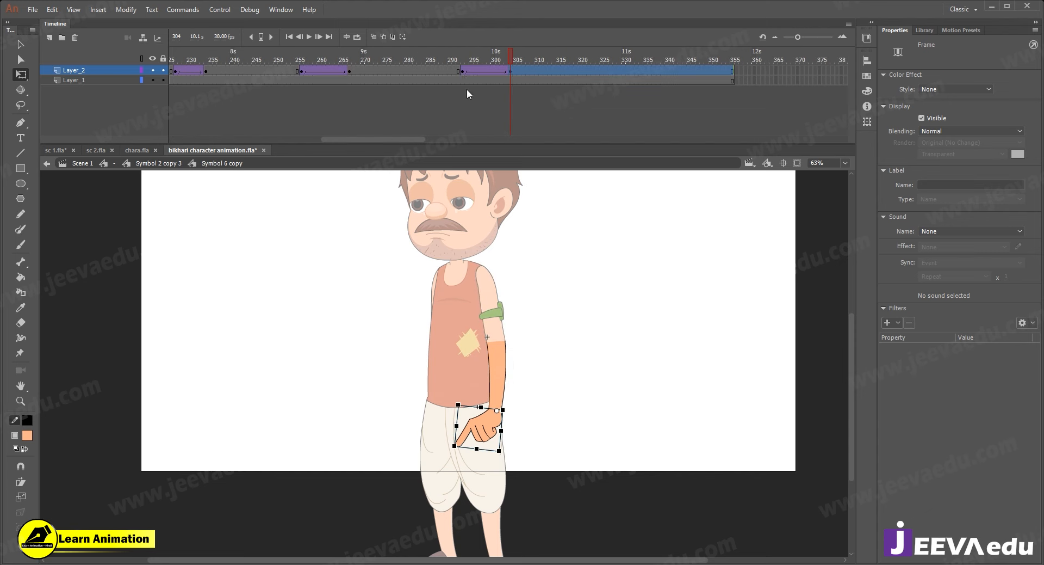
click(462, 72)
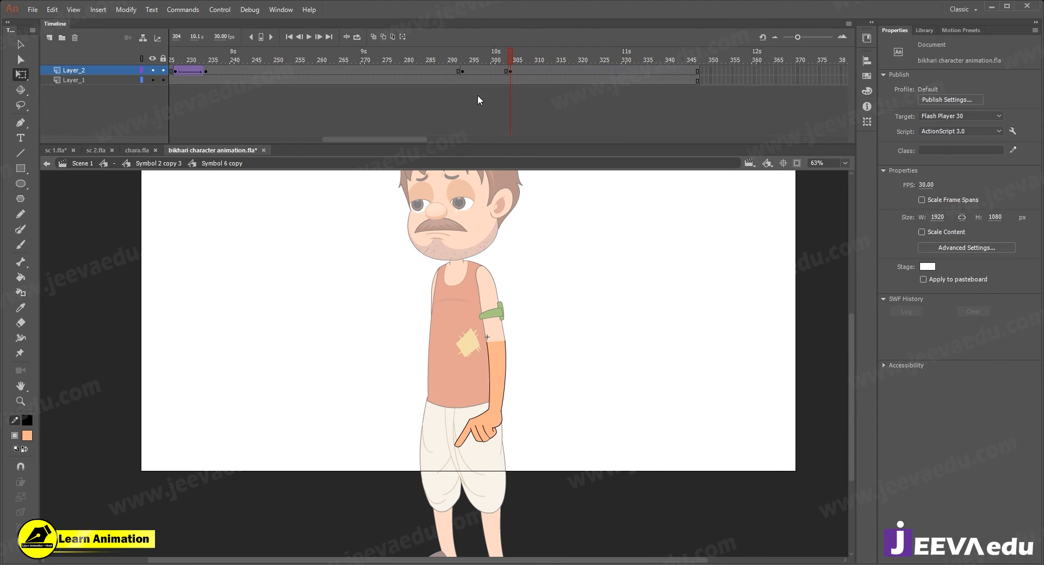
click(490, 71)
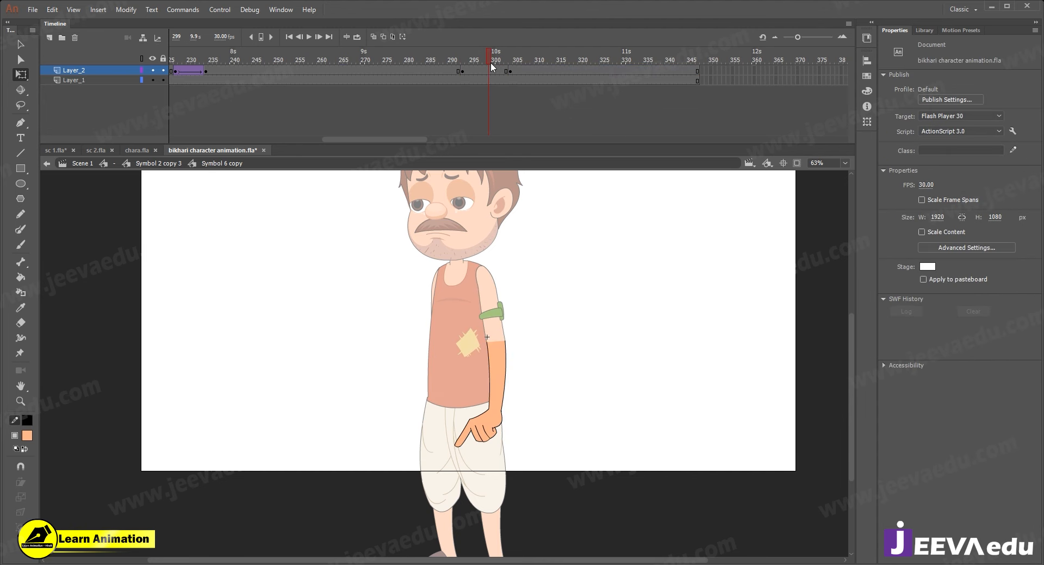
right_click(490, 71)
click(524, 99)
click(474, 71)
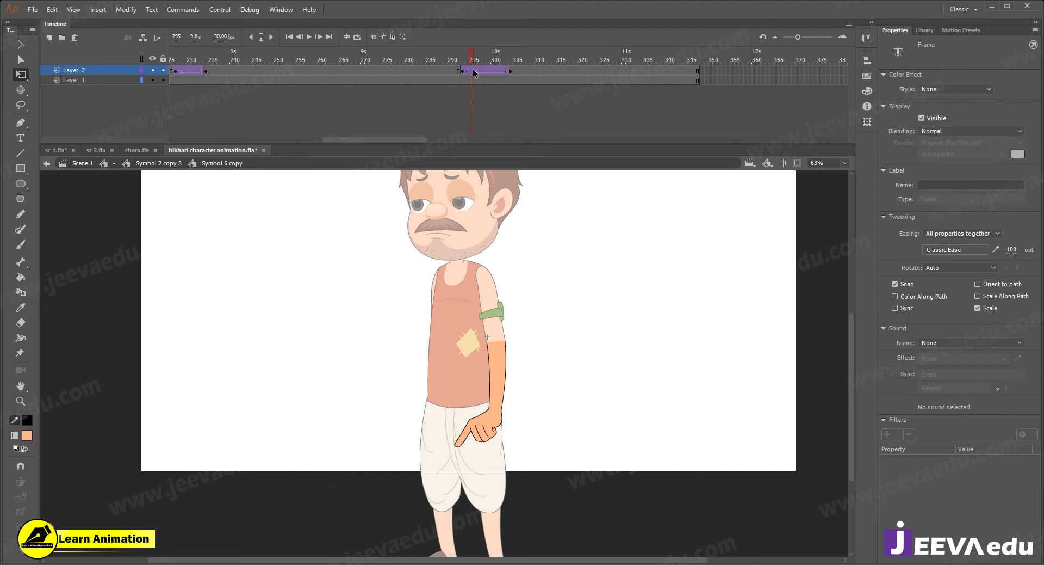
click(510, 71)
- Inside the hand symbol, insert a keyframe at frame 296 and switch the hand to the open pose, frame 1
double_click(484, 427)
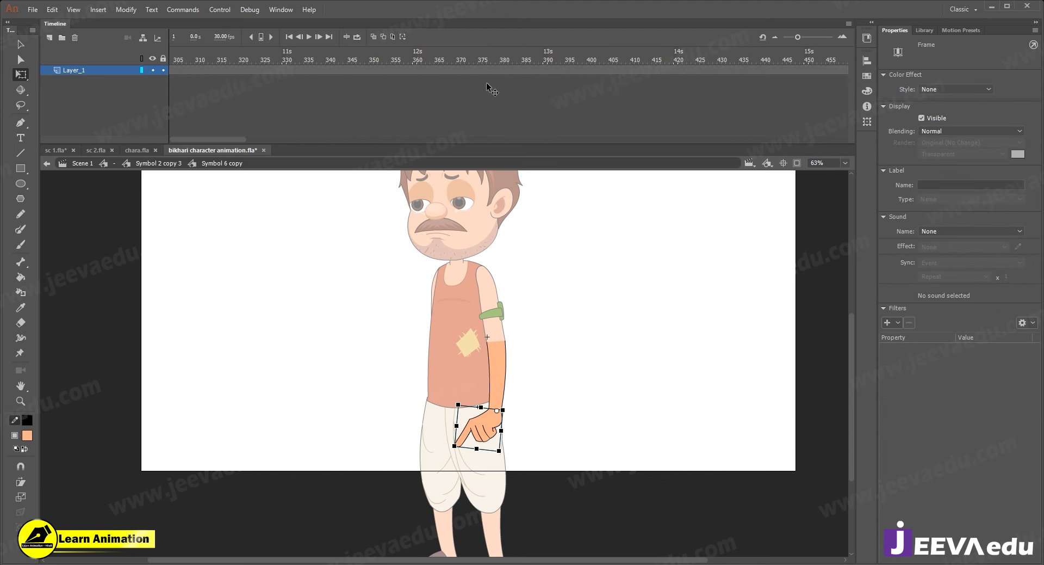
click(484, 70)
click(479, 65)
click(476, 70)
key(F6)
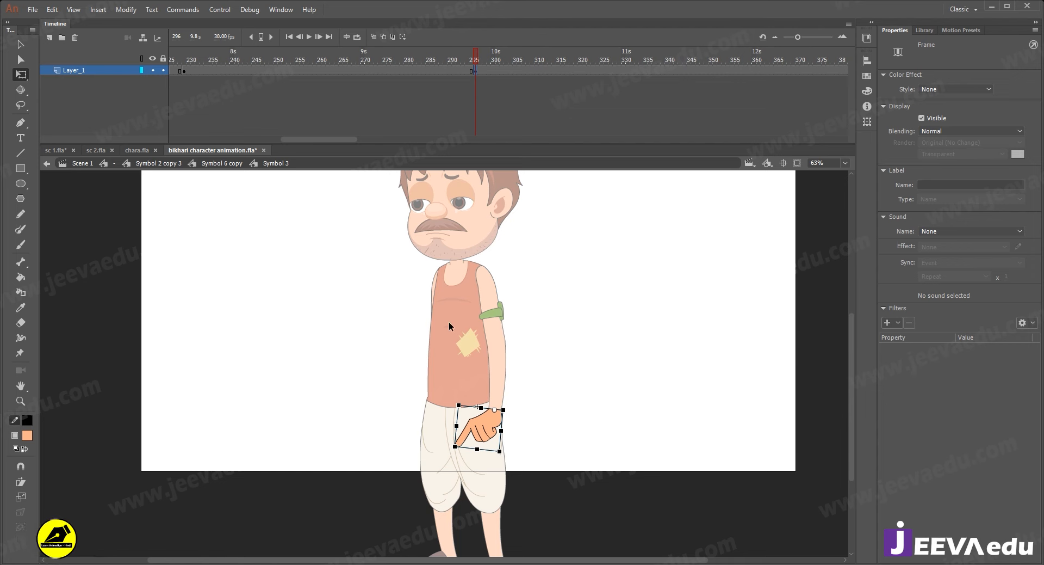
click(486, 426)
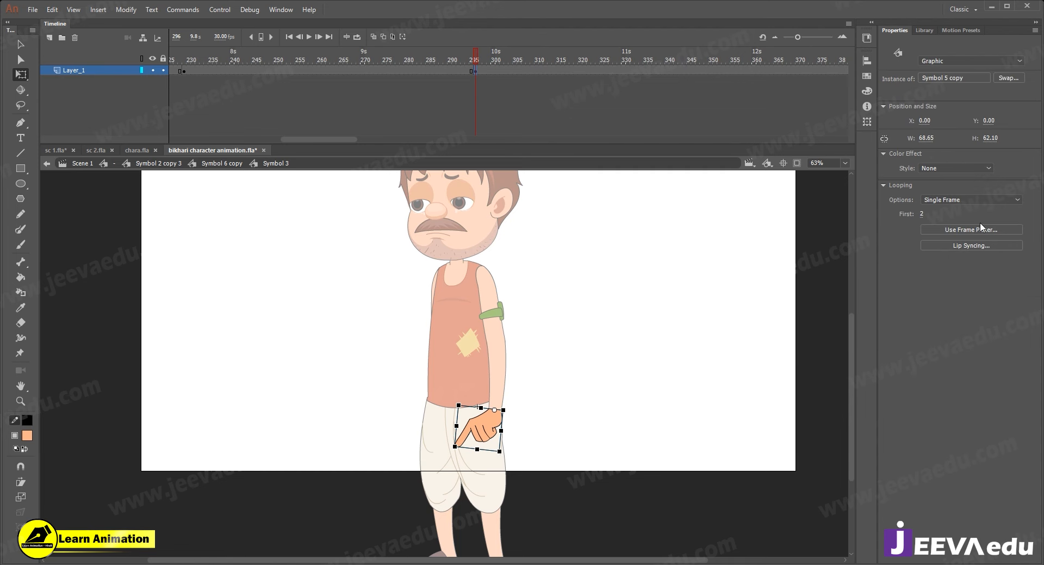
click(943, 229)
click(598, 257)
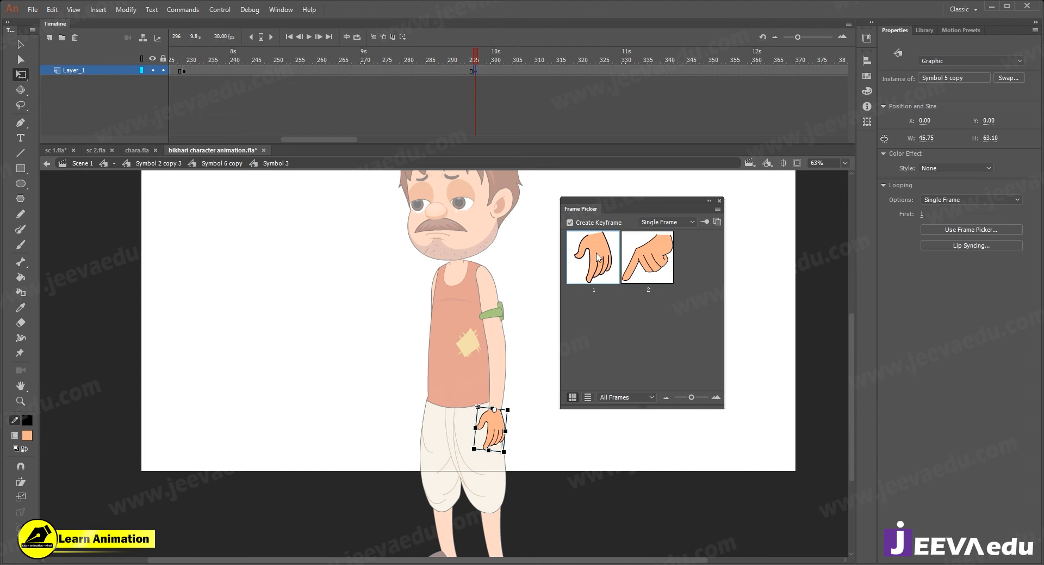
click(719, 201)
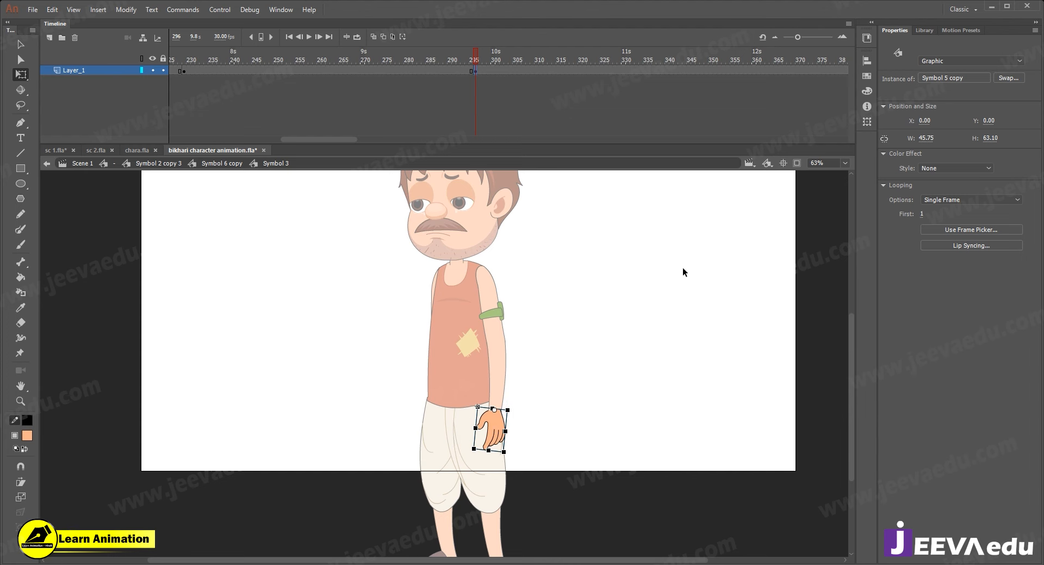
- Return to the main character timeline, show the whole character and play back the arm drop from frame 293
click(571, 416)
click(113, 163)
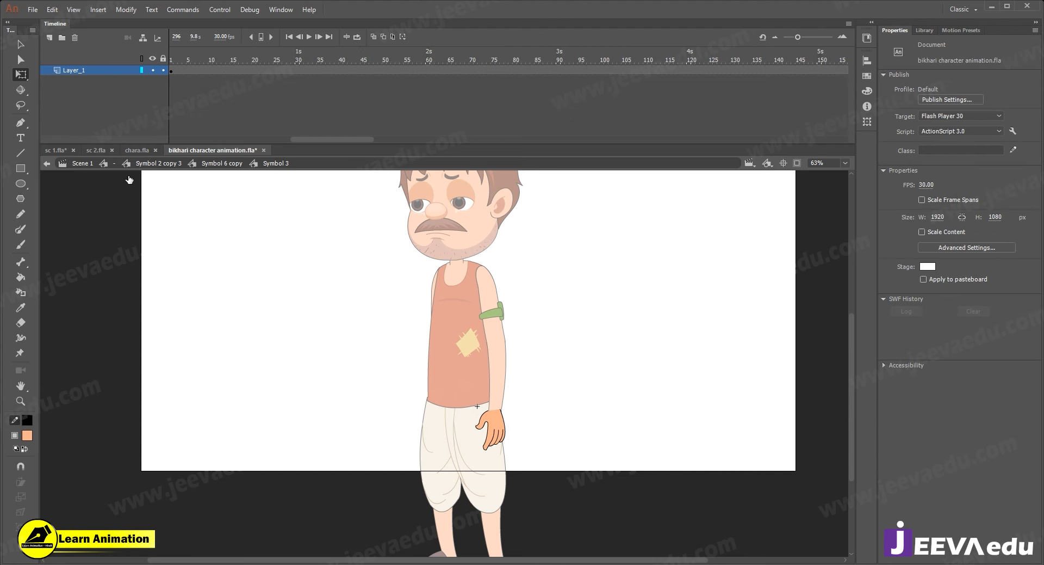
key(z)
alt+click(458, 371)
drag(497, 60, 462, 65)
key(Return)
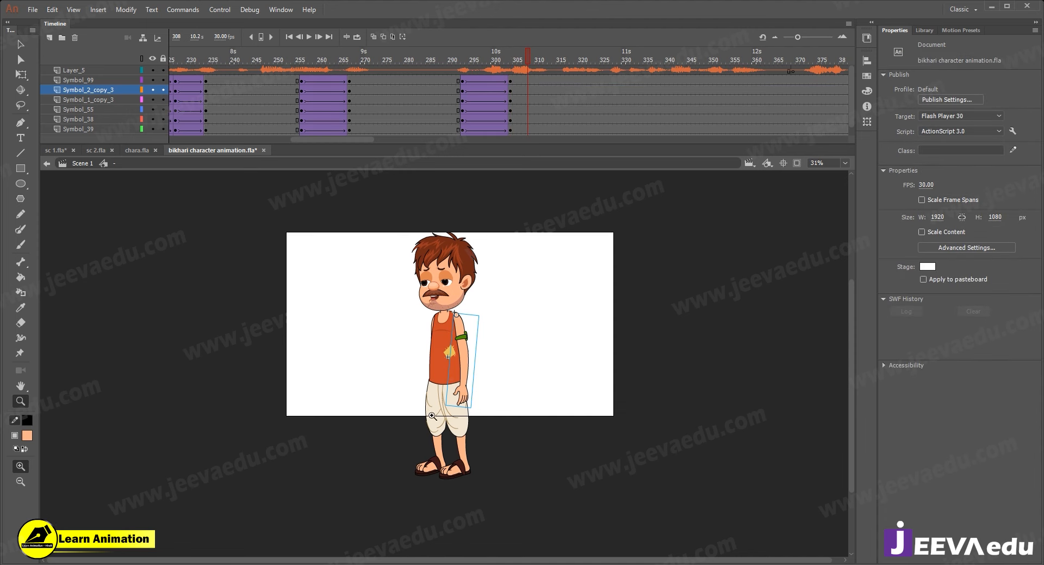
- Rotate the far arm slightly away from the torso for the pose that starts at frame 304
click(432, 415)
key(v)
click(428, 201)
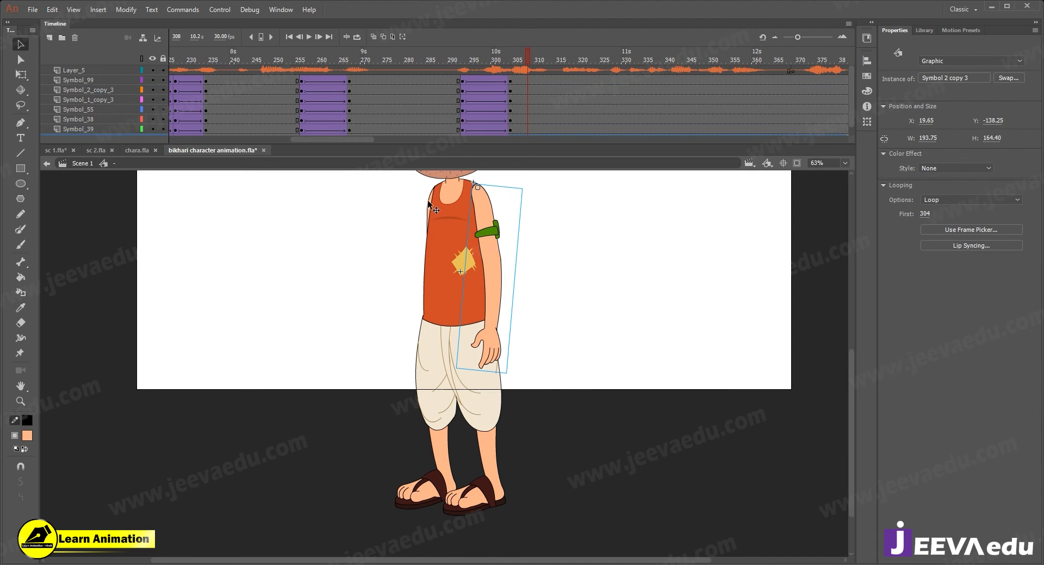
key(q)
drag(421, 382, 398, 385)
- Show the whole character and play back the movement from frame 293 to about frame 332
key(z)
alt+click(437, 361)
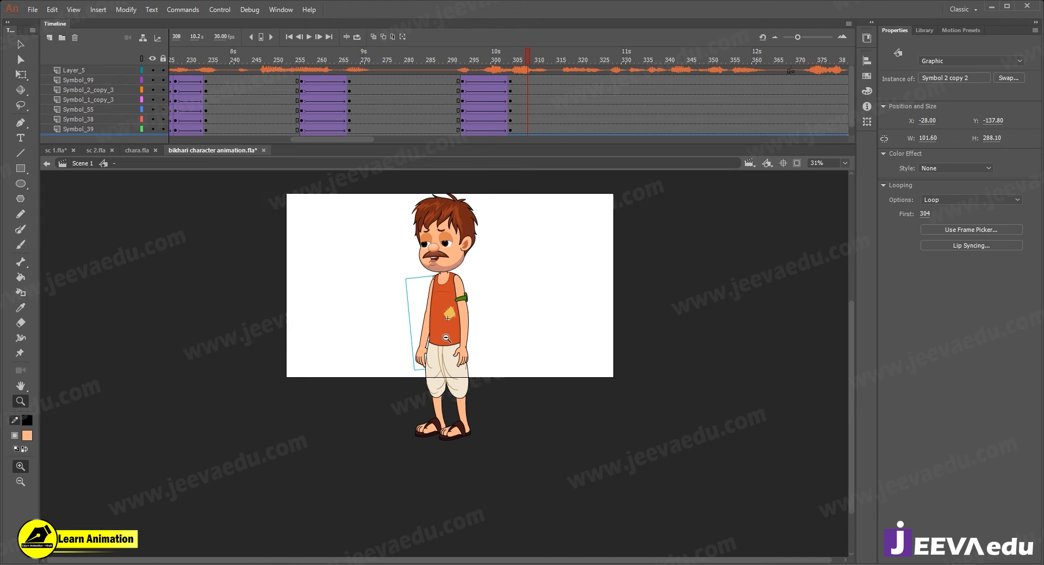
drag(463, 297, 465, 318)
drag(534, 55, 457, 65)
key(Return)
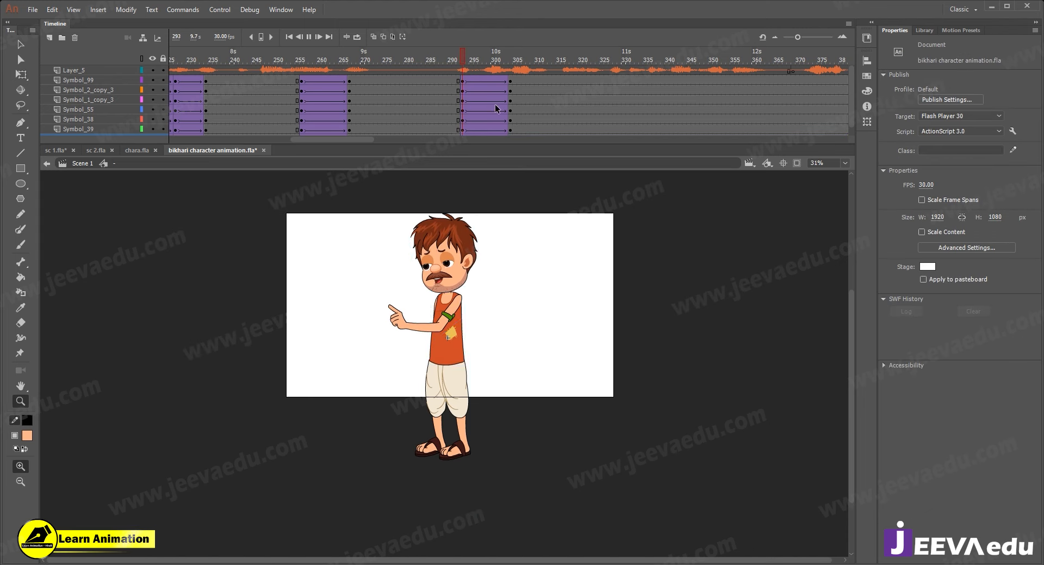
click(293, 107)
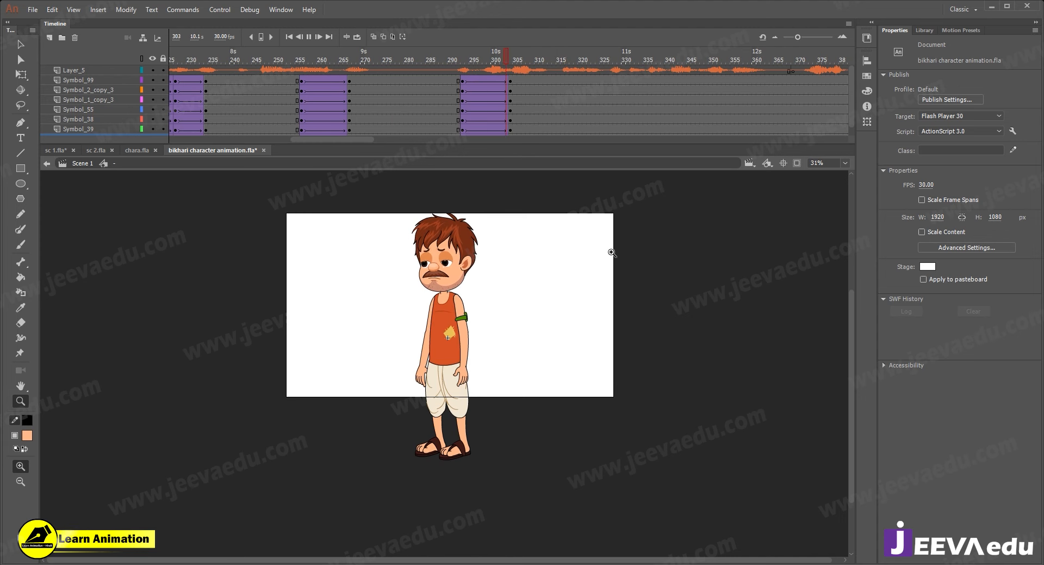
key(Return)
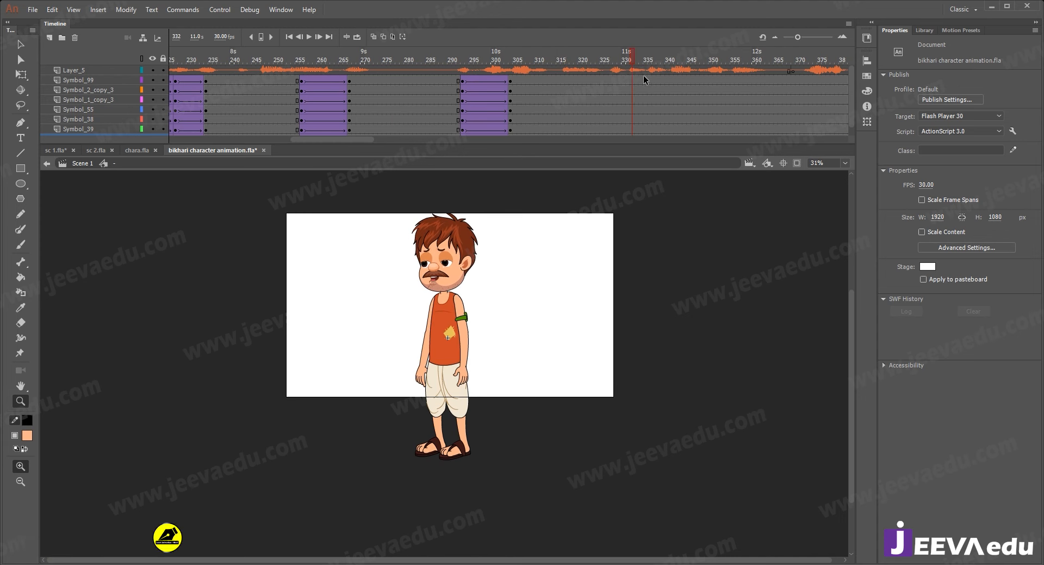
- Insert keyframes at frames 333 and 343 on all body layers, with classic tweens between them eased at 100
drag(637, 81, 638, 168)
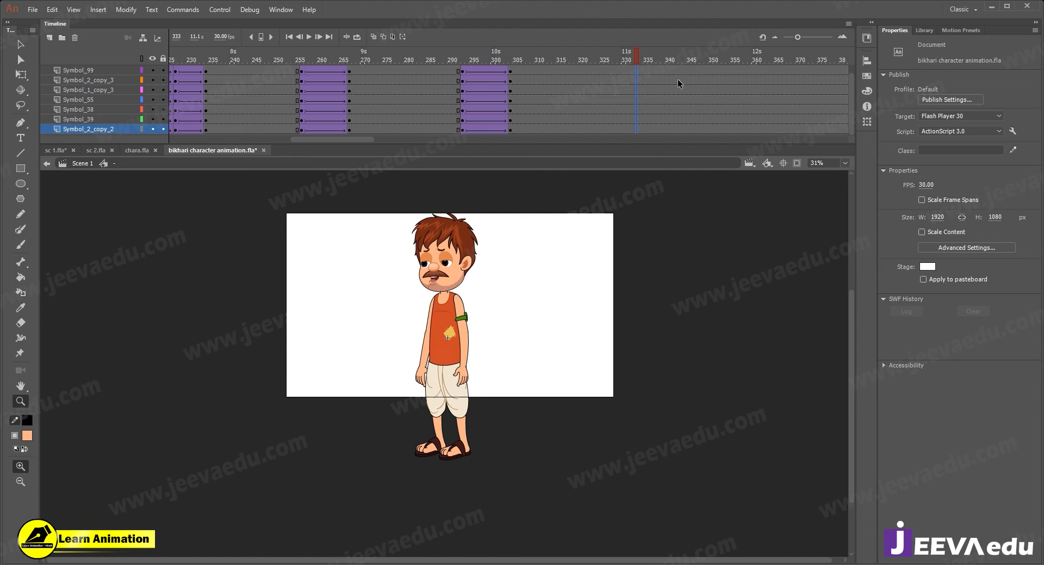
key(F6)
drag(680, 85, 655, 81)
key(F6)
right_click(655, 82)
click(702, 112)
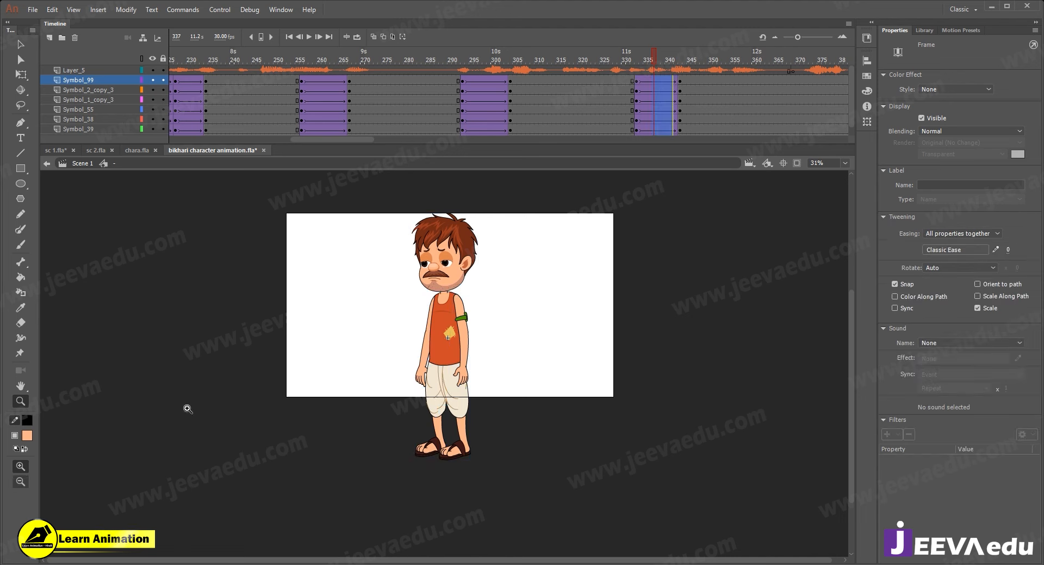
drag(1009, 251, 1036, 250)
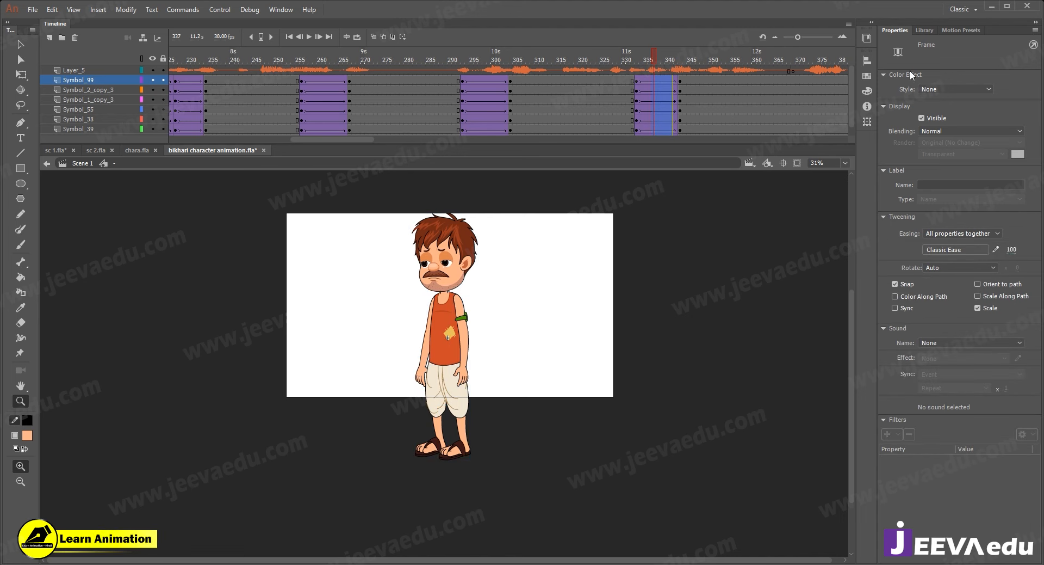
- At the pose starting at frame 343, tilt the whole upper body slightly forward, then rotate the head back nearly upright
click(684, 70)
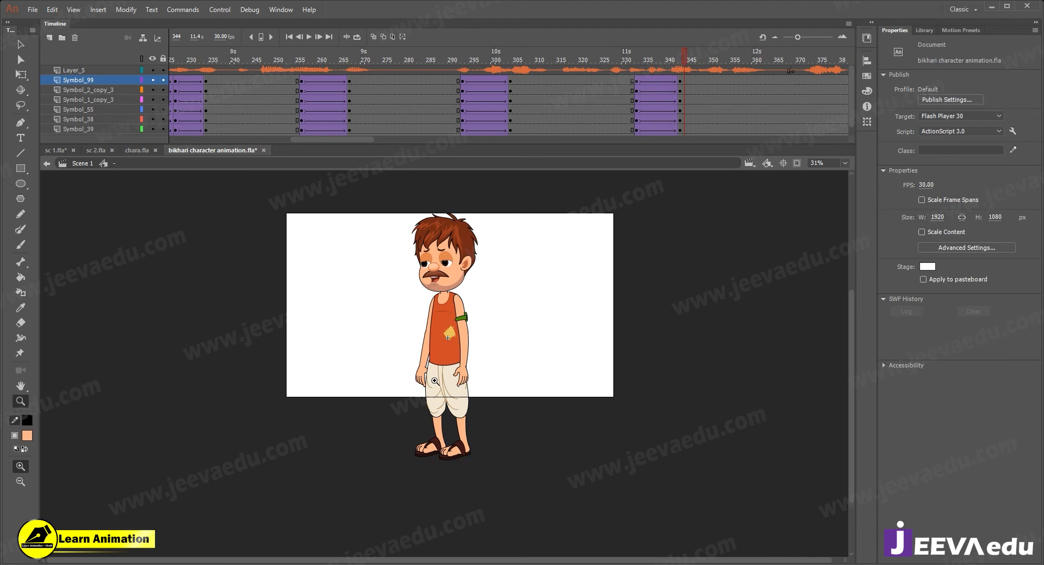
key(v)
drag(377, 232, 442, 365)
key(q)
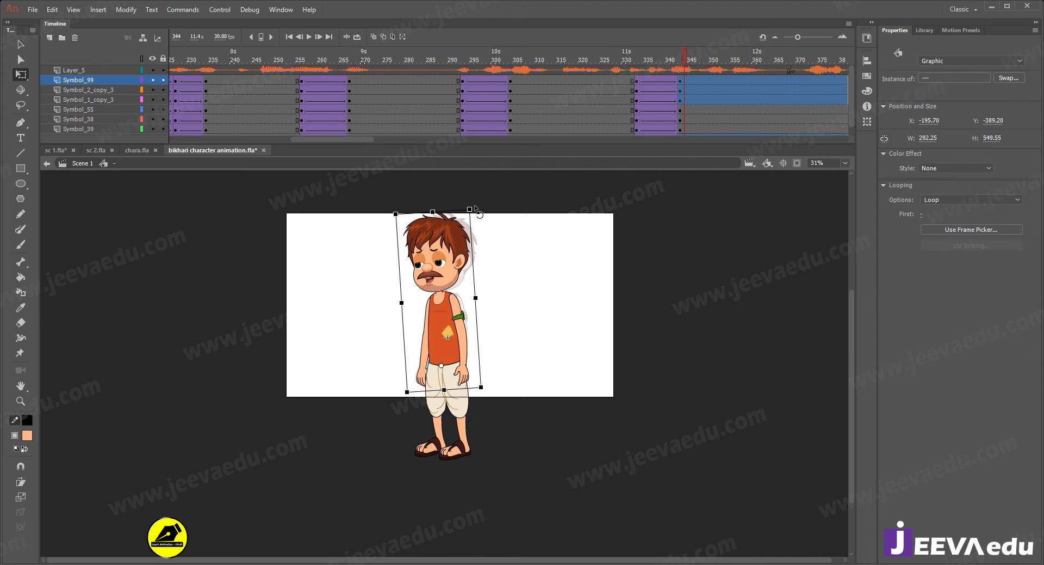
click(498, 242)
click(465, 212)
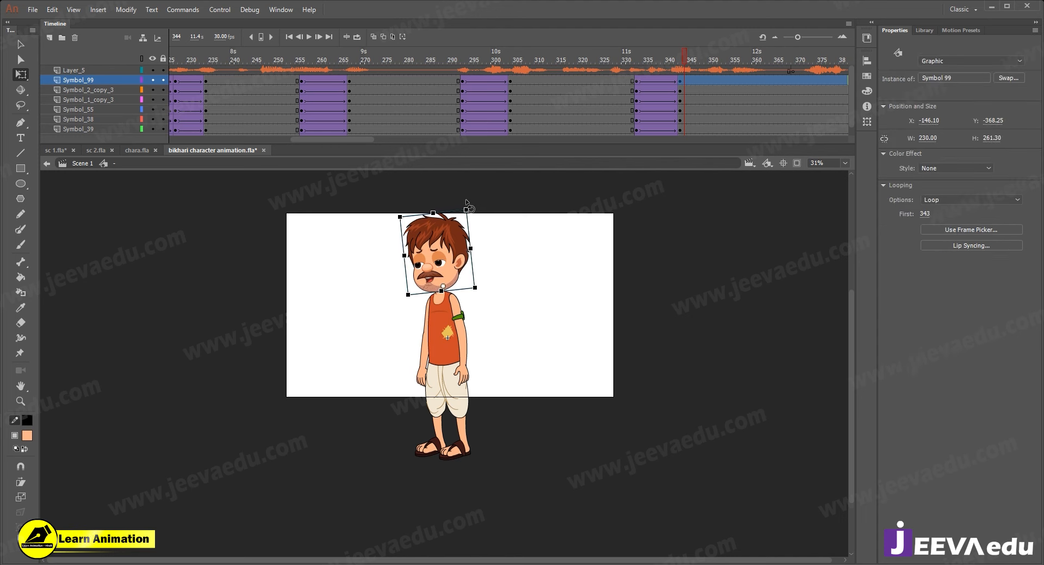
drag(476, 213, 479, 218)
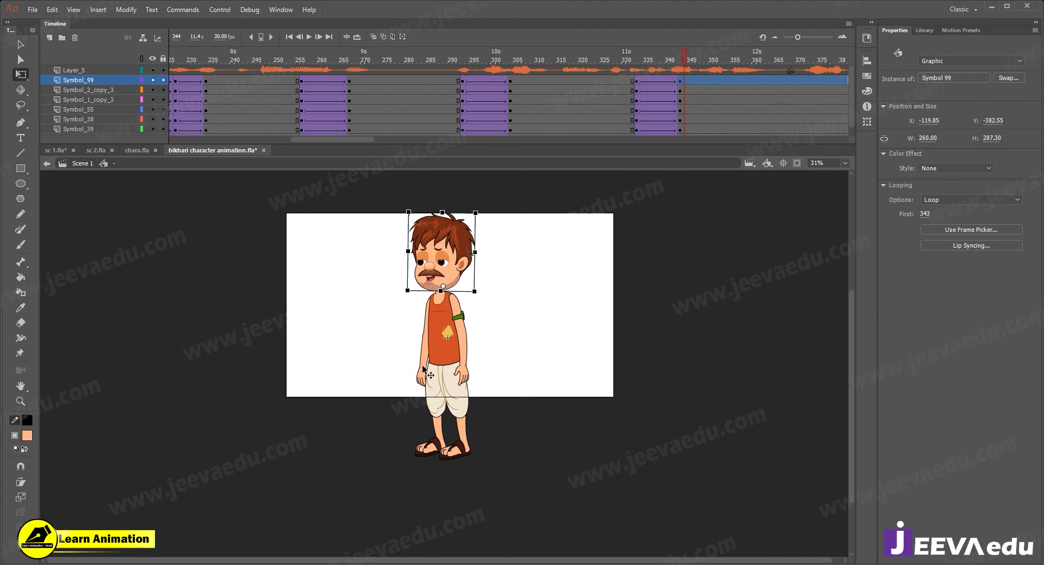
- Rotate the far arm and the near arm slightly away from the torso in the pose at frame 343
click(423, 375)
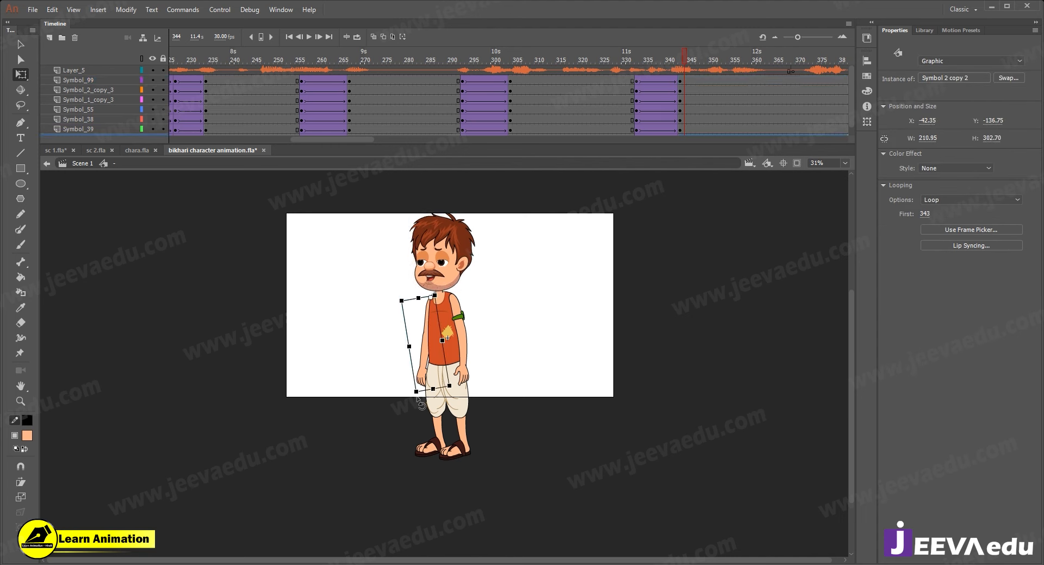
drag(420, 406, 419, 402)
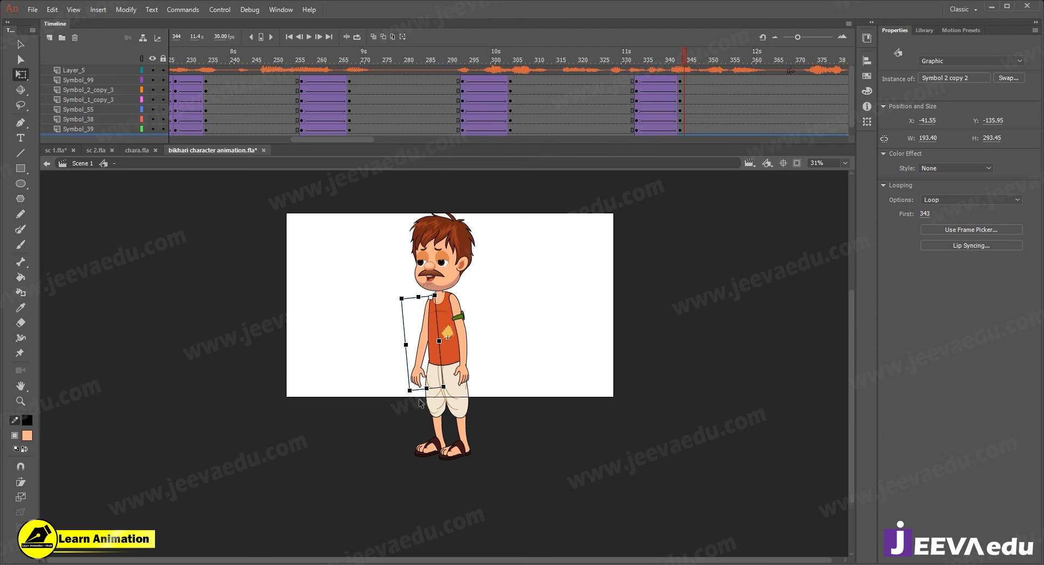
click(461, 378)
key(z)
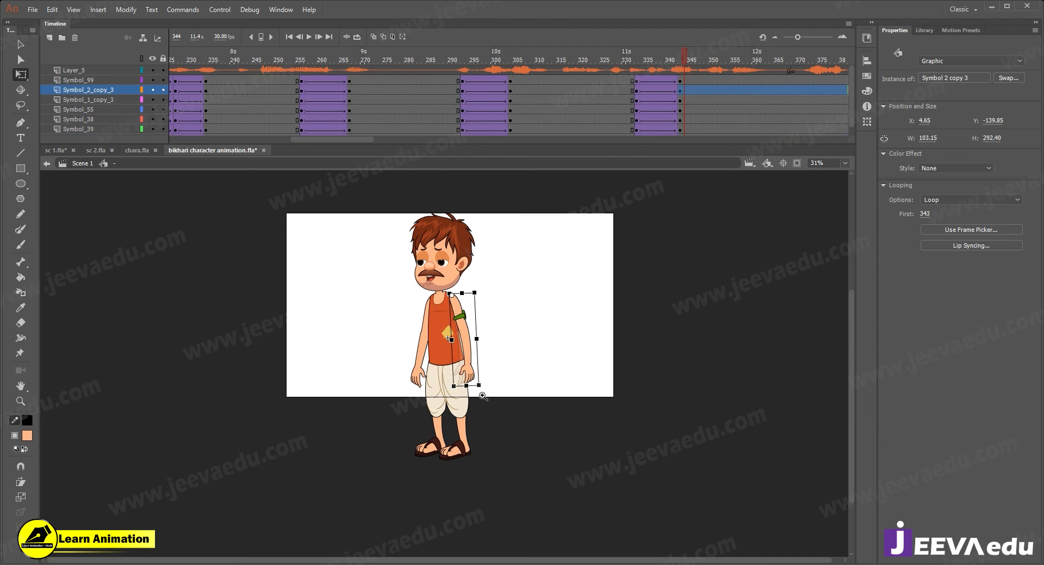
alt+click(485, 384)
click(464, 331)
drag(471, 354, 476, 368)
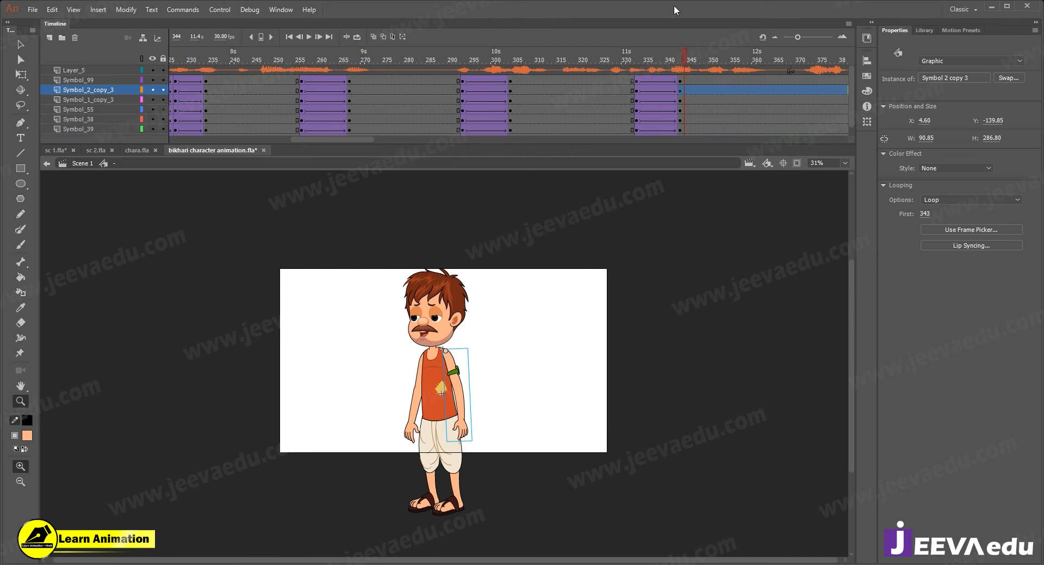
- Play back the new body movement with the audio from about frame 328
click(683, 51)
drag(681, 72, 615, 72)
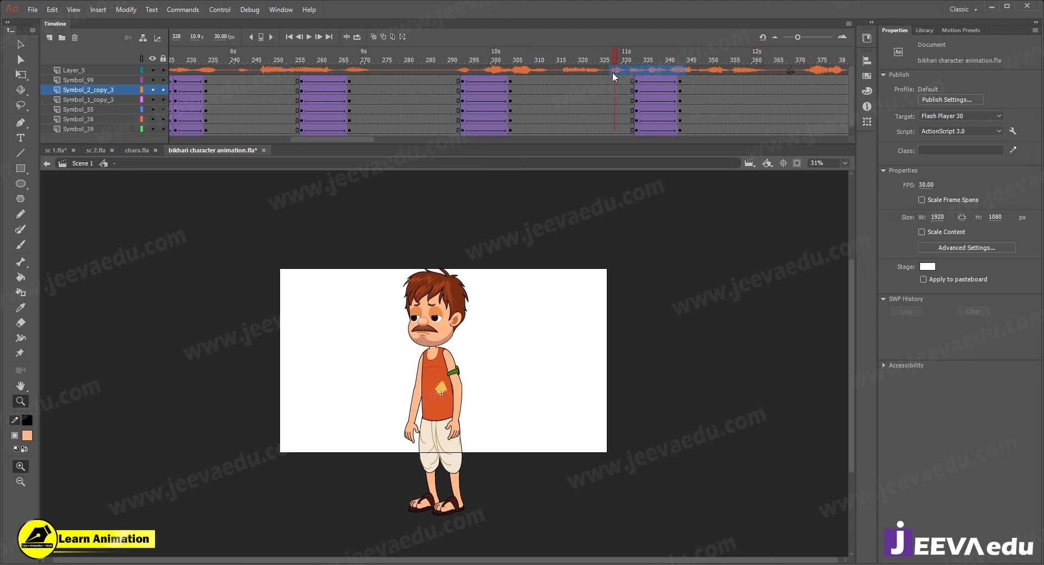
key(Return)
key(Return)
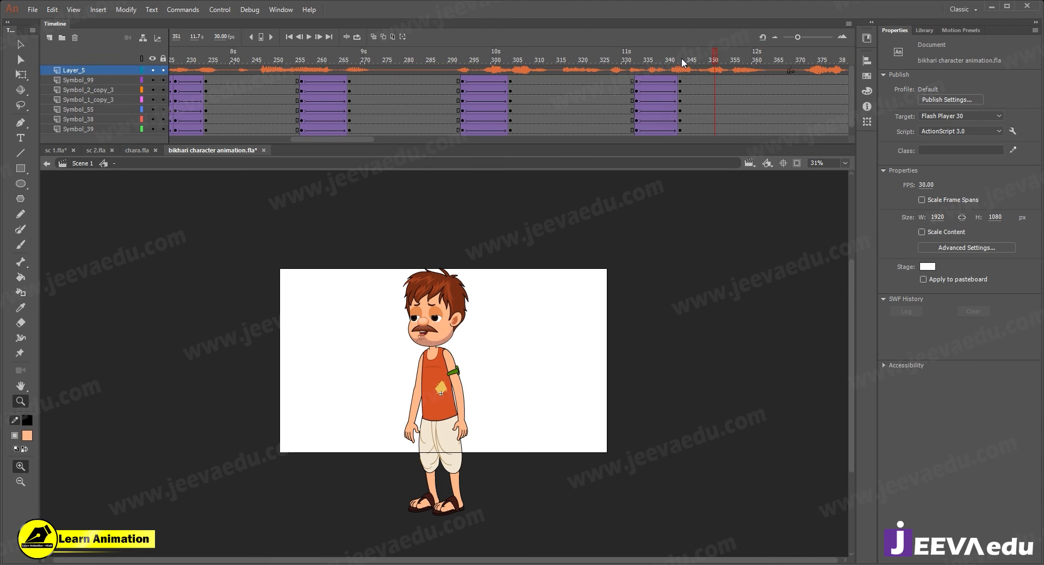
key(Return)
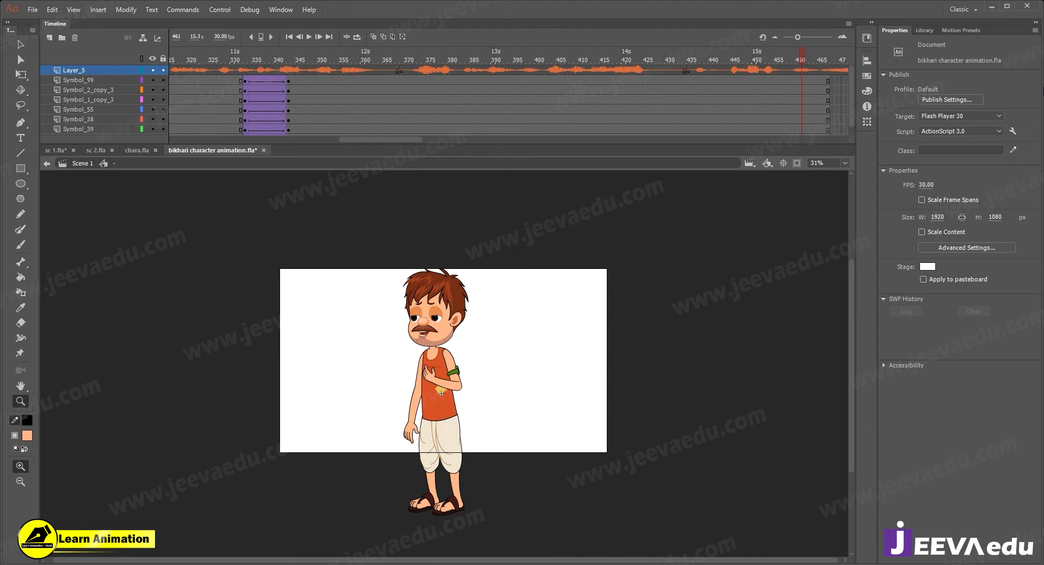
- Extend the character's body layers to about frame 545 and play back from frame 332
key(Return)
drag(758, 81, 726, 159)
key(F5)
scroll(747, 82, up, 1)
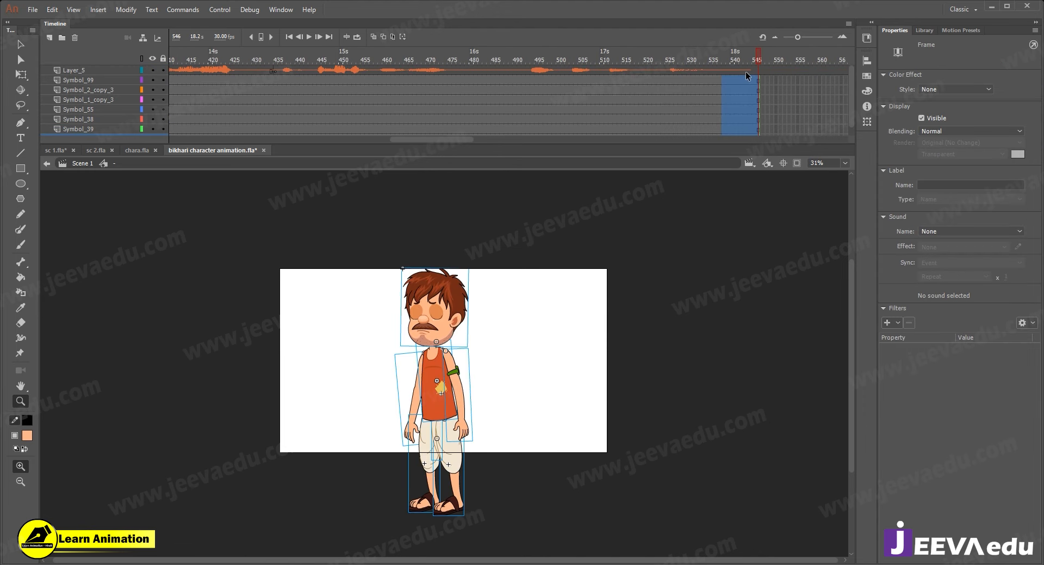
drag(609, 61, 261, 77)
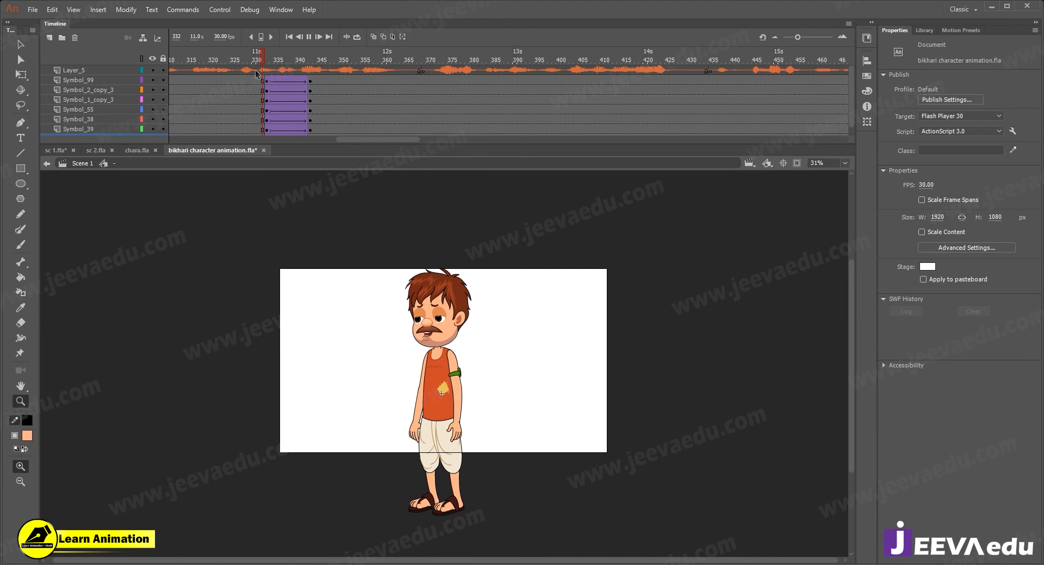
key(Return)
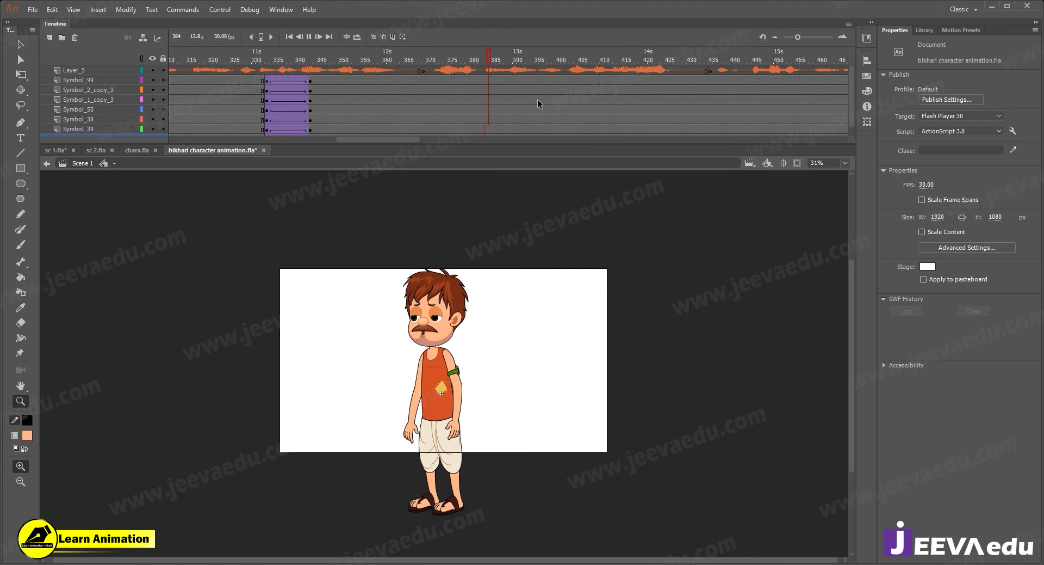
- Insert keyframes at frame 376 on all body layers
drag(610, 63, 335, 86)
click(453, 83)
key(F6)
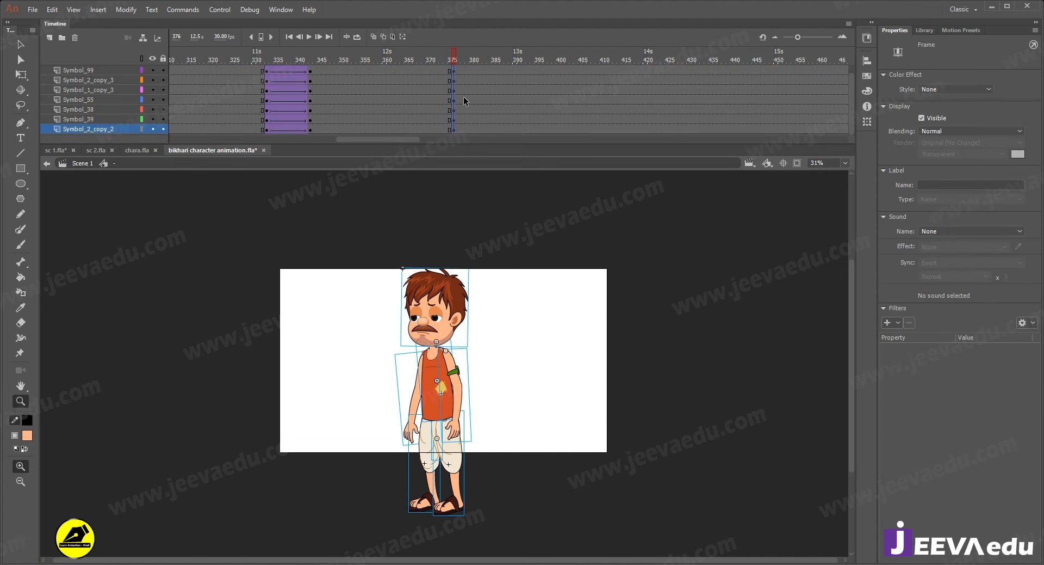
- Open the near arm's symbol from about frame 354 and check how far its layers extend
drag(399, 62, 359, 132)
key(v)
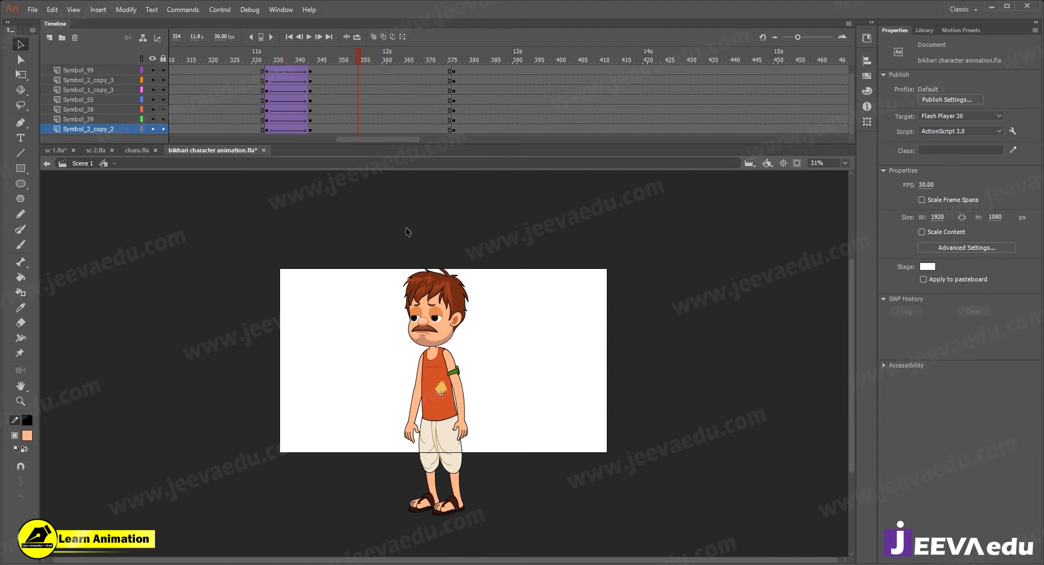
click(463, 400)
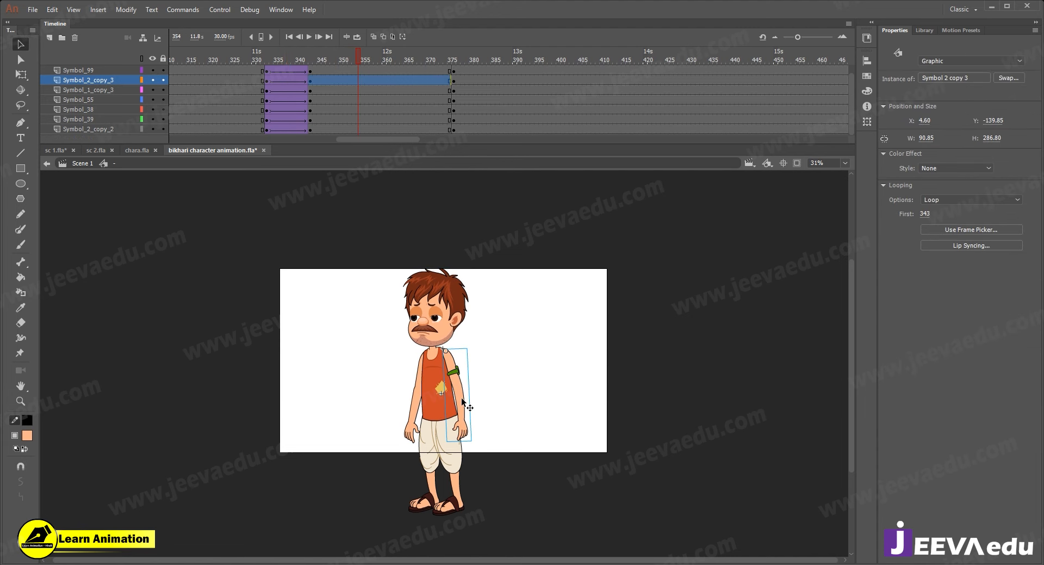
double_click(462, 399)
drag(526, 71, 742, 112)
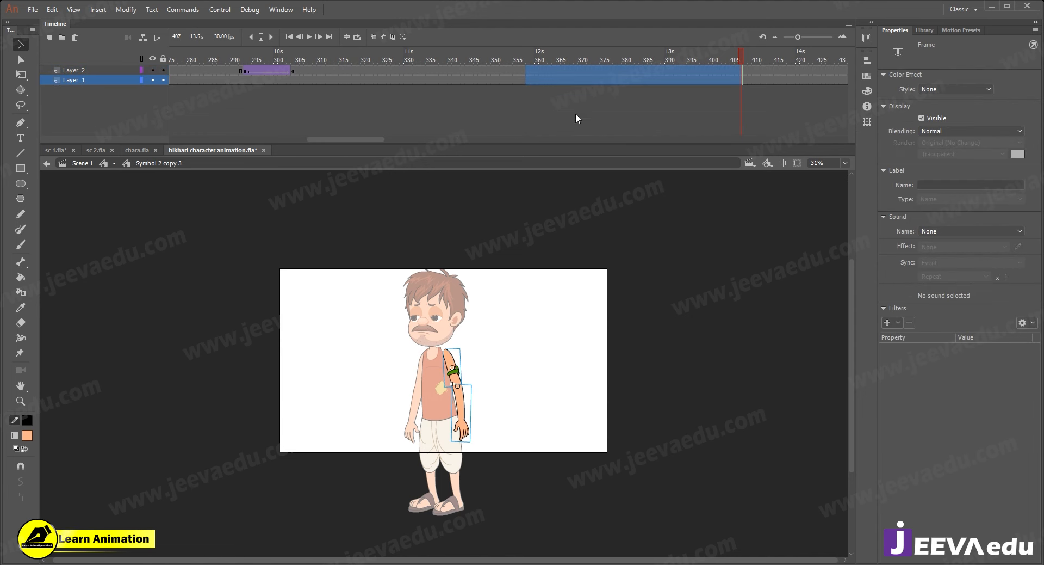
click(544, 62)
drag(782, 66, 374, 102)
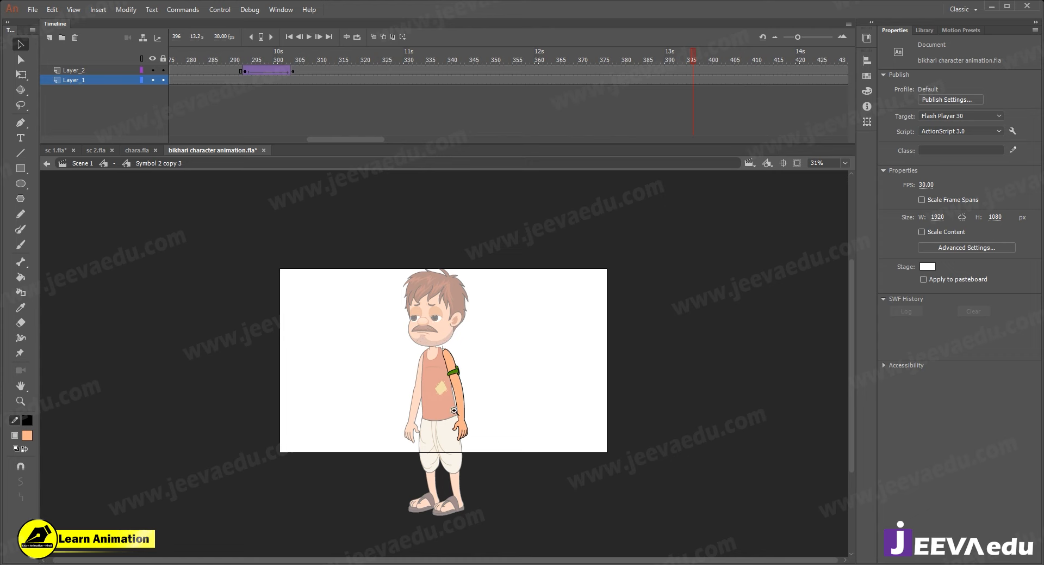
- Open the forearm symbol inside the near arm and bring the end of its frames into view
click(454, 411)
click(481, 441)
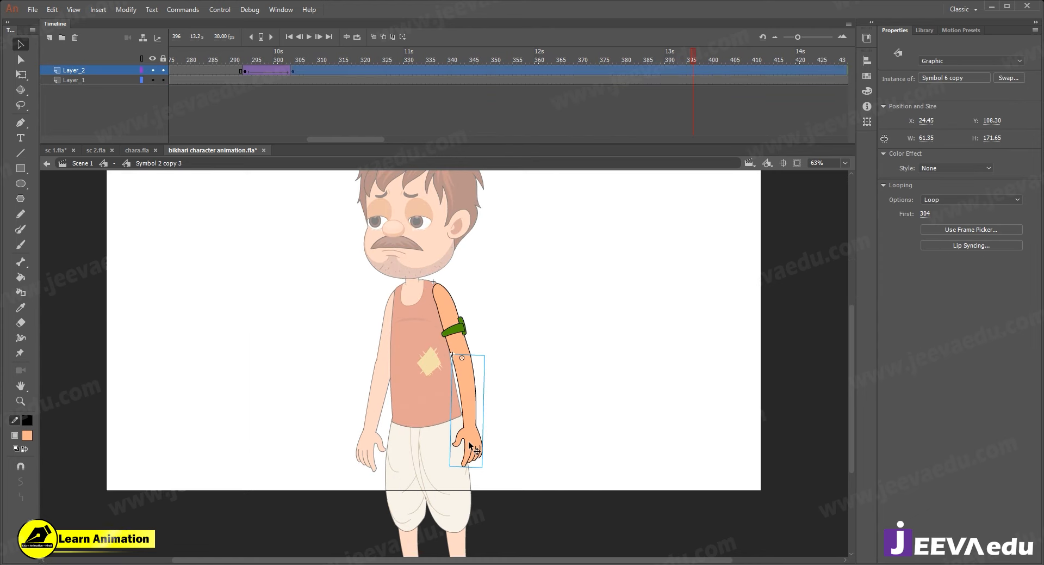
double_click(470, 445)
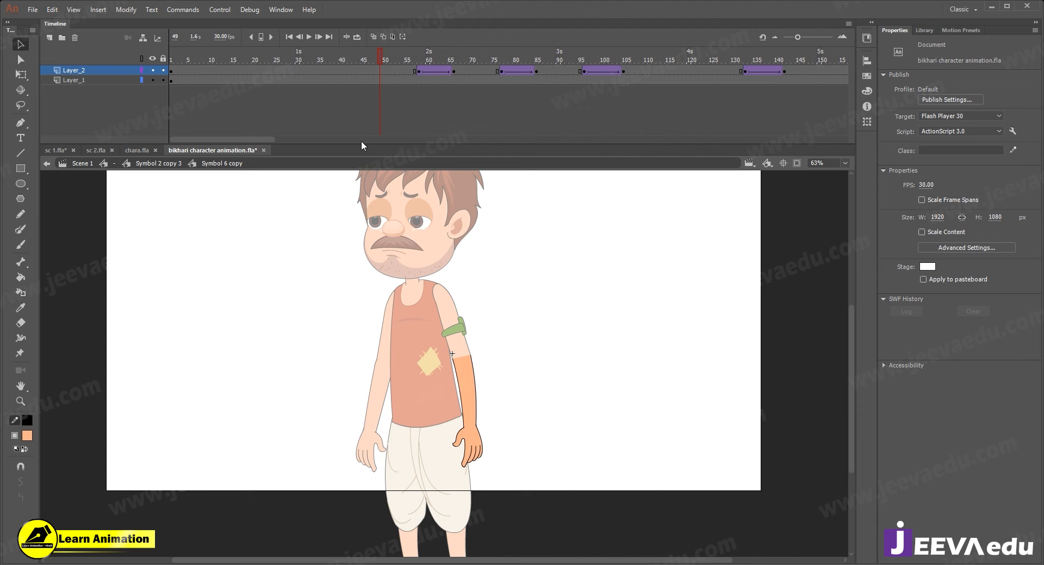
double_click(292, 224)
drag(514, 54, 324, 57)
double_click(472, 406)
drag(229, 144, 421, 147)
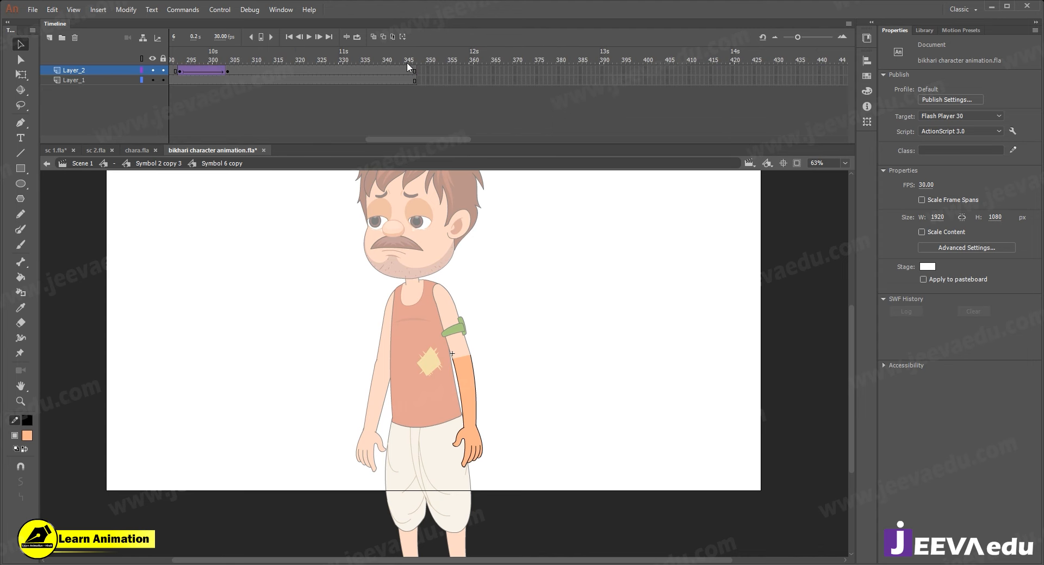
- Extend both layers of the near forearm symbol well past frame 390, then leave the symbol
drag(432, 72, 601, 91)
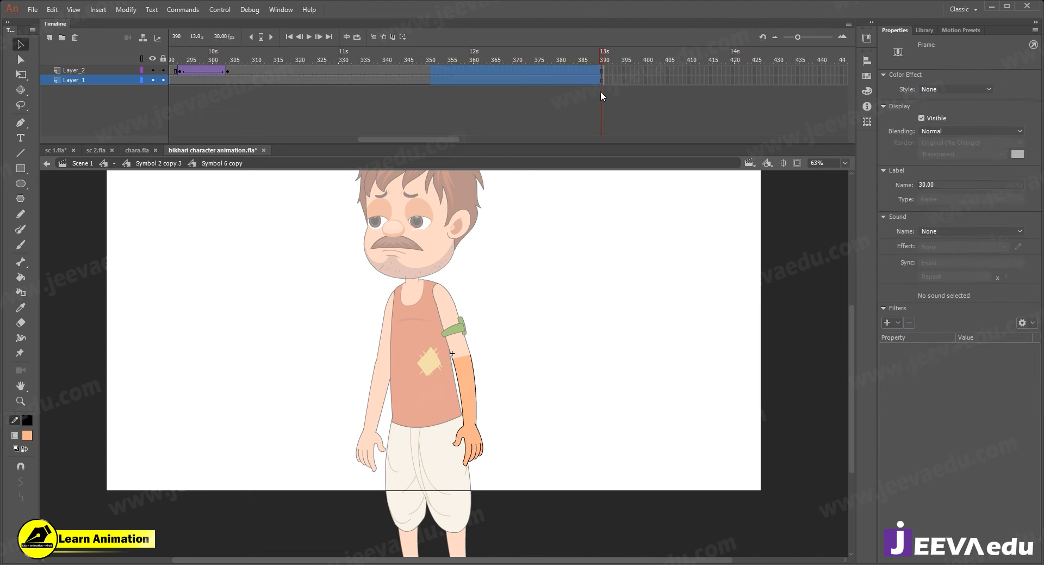
key(F5)
key(F5)
key(F5)
key(F5)
key(F5)
key(F5)
key(F5)
key(F5)
click(325, 328)
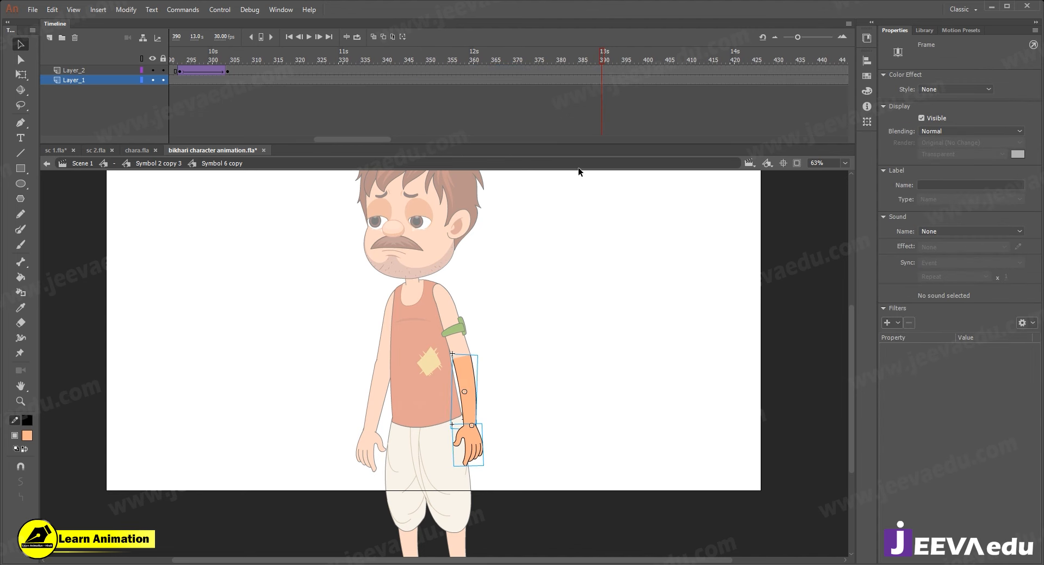
click(579, 170)
double_click(281, 326)
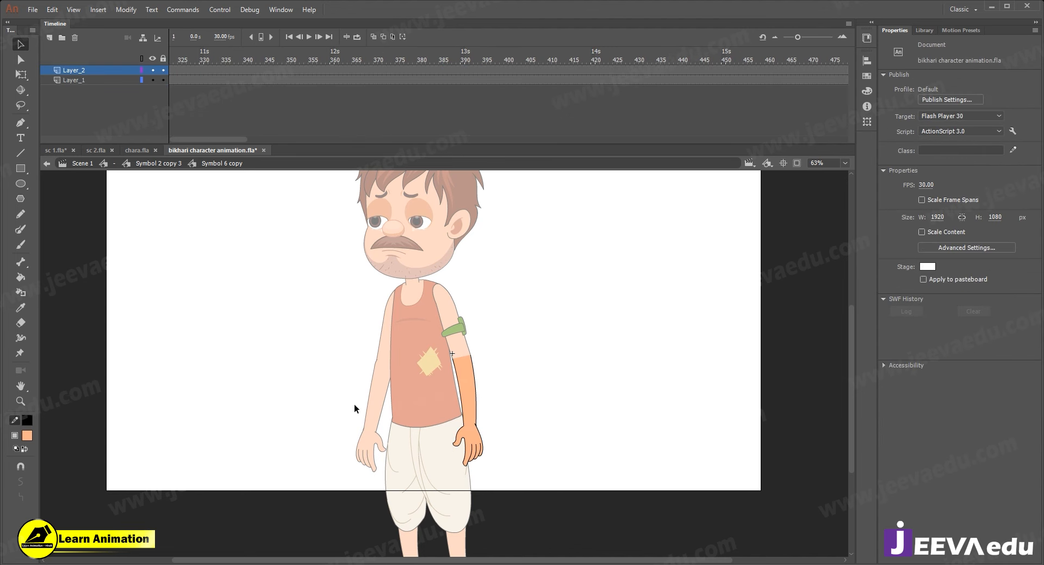
- Open the far arm's symbol and its nested forearm symbol to check how far their layers extend
click(371, 421)
double_click(370, 417)
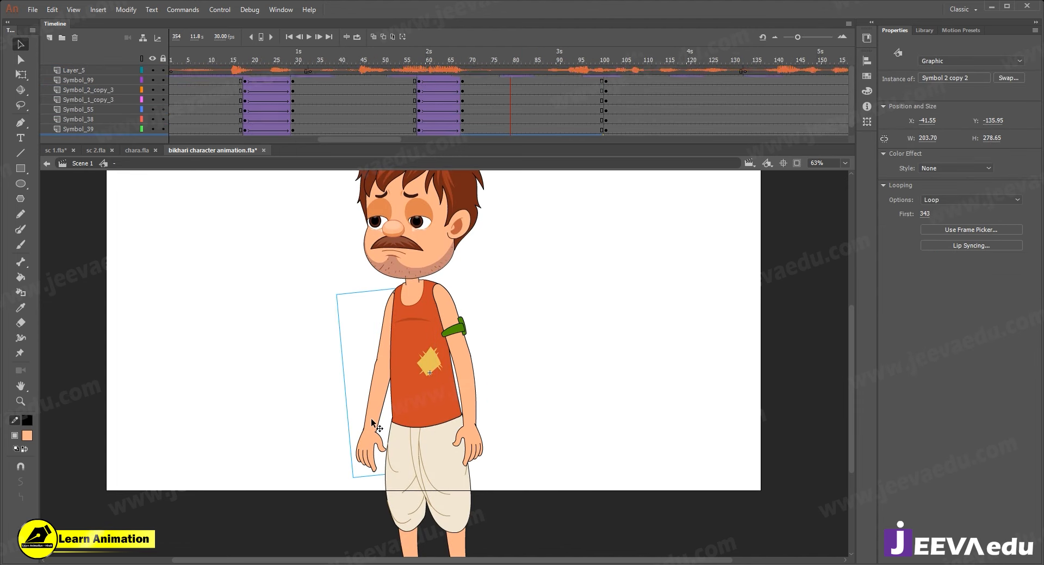
double_click(372, 421)
click(380, 419)
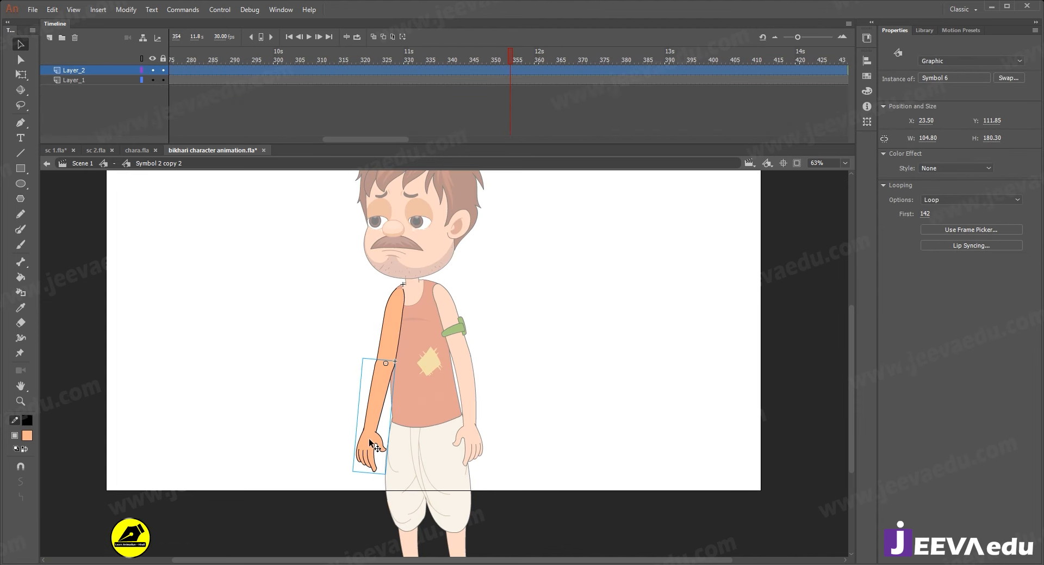
double_click(387, 365)
drag(505, 71, 848, 80)
click(169, 163)
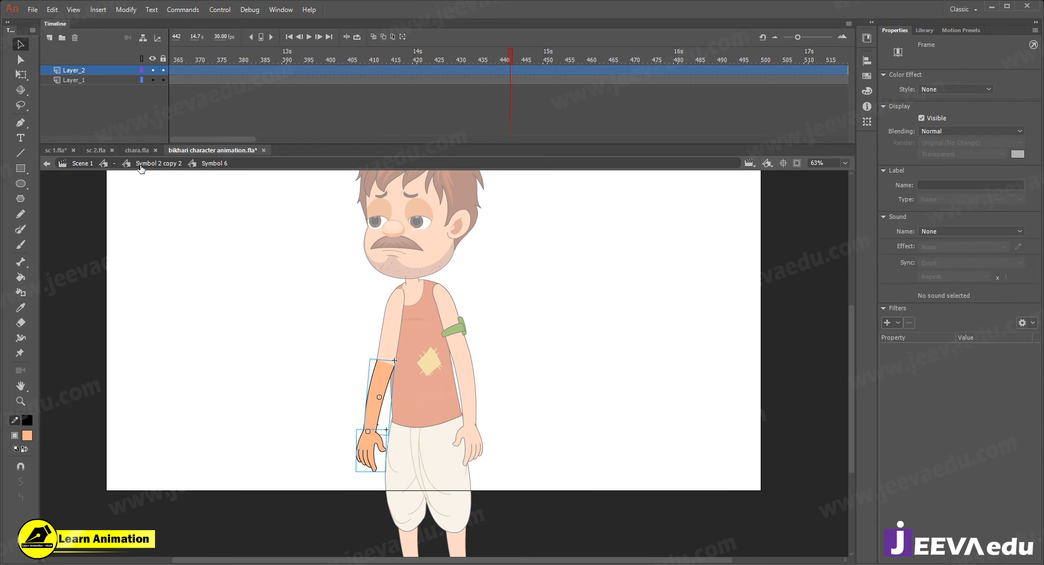
- Return to the main scene, reopen the character's symbol and play back its animation
click(90, 163)
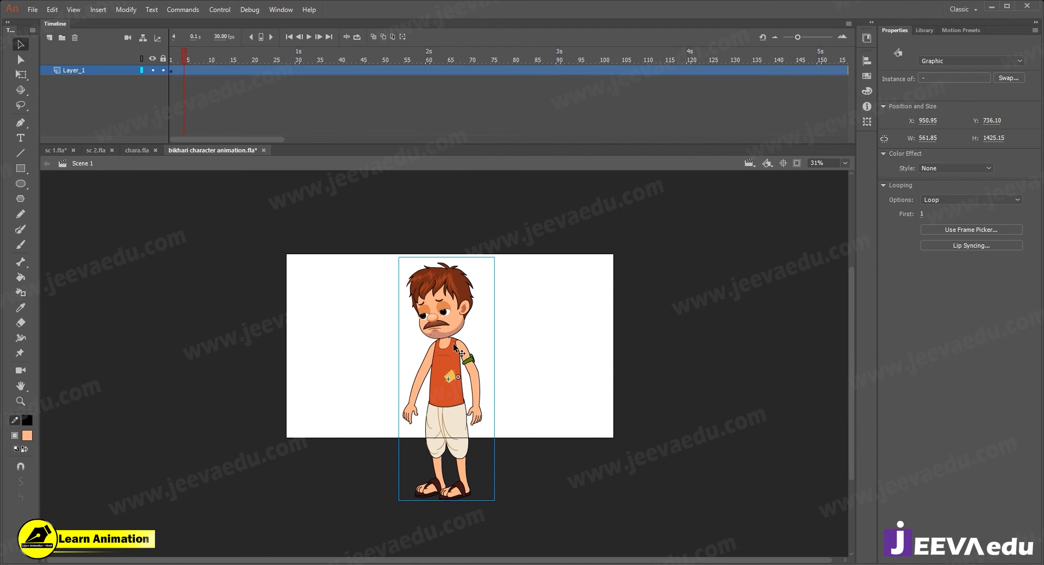
double_click(454, 345)
click(532, 99)
key(Return)
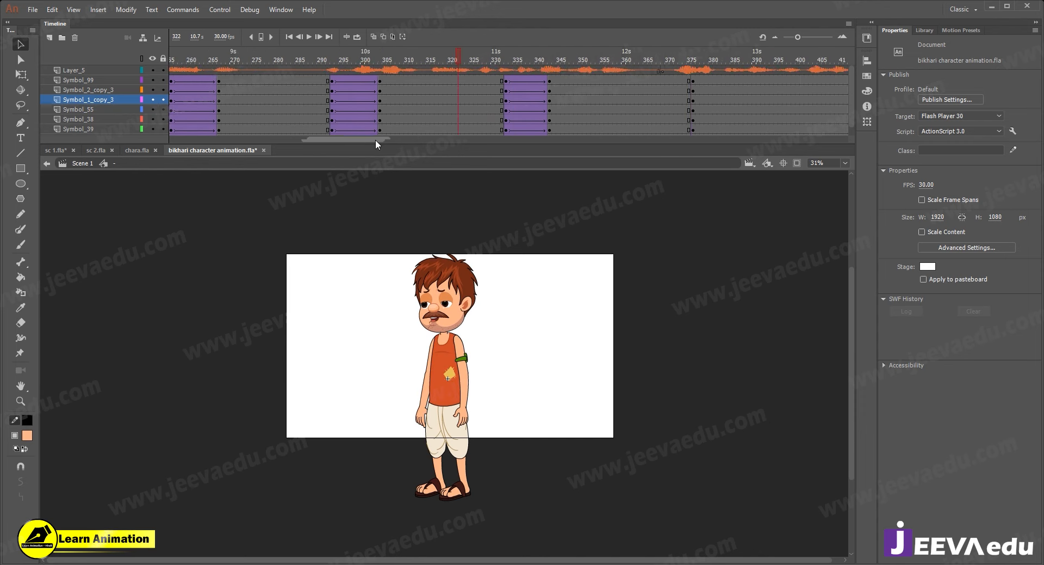
- Clear the keyframes at frame 376 on the body layers
click(415, 109)
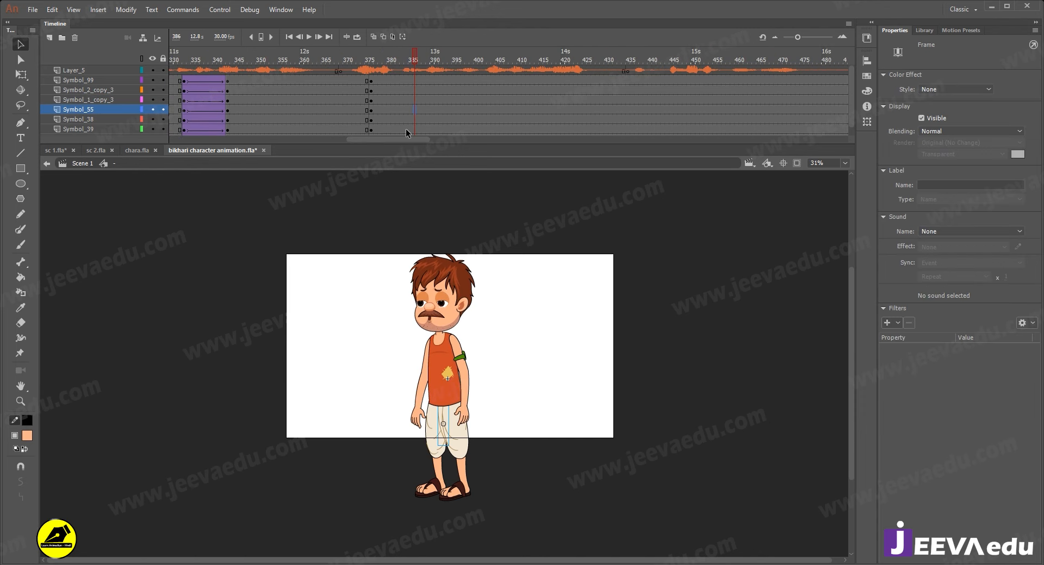
drag(404, 139, 376, 141)
click(571, 81)
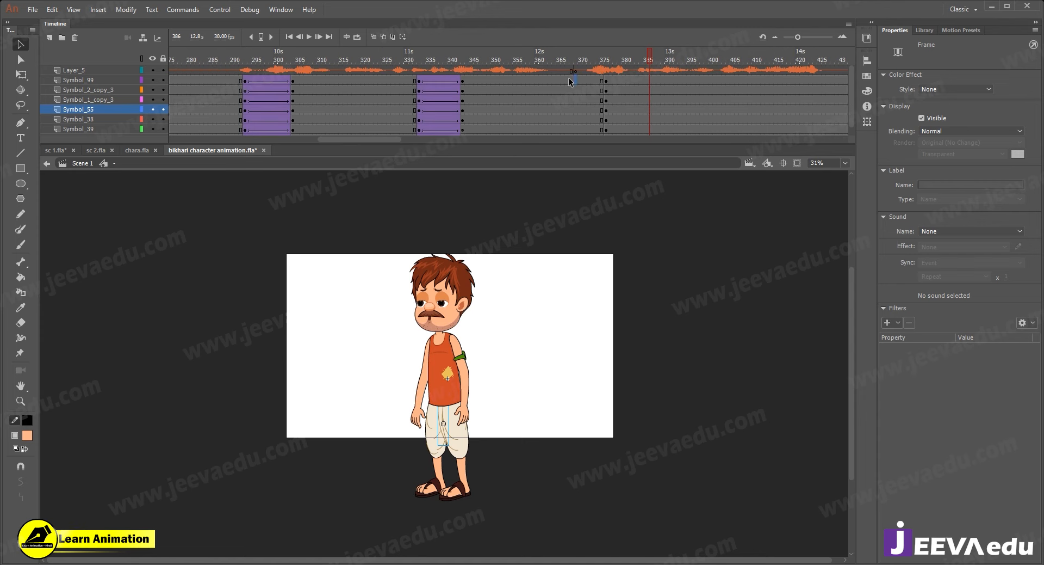
click(609, 61)
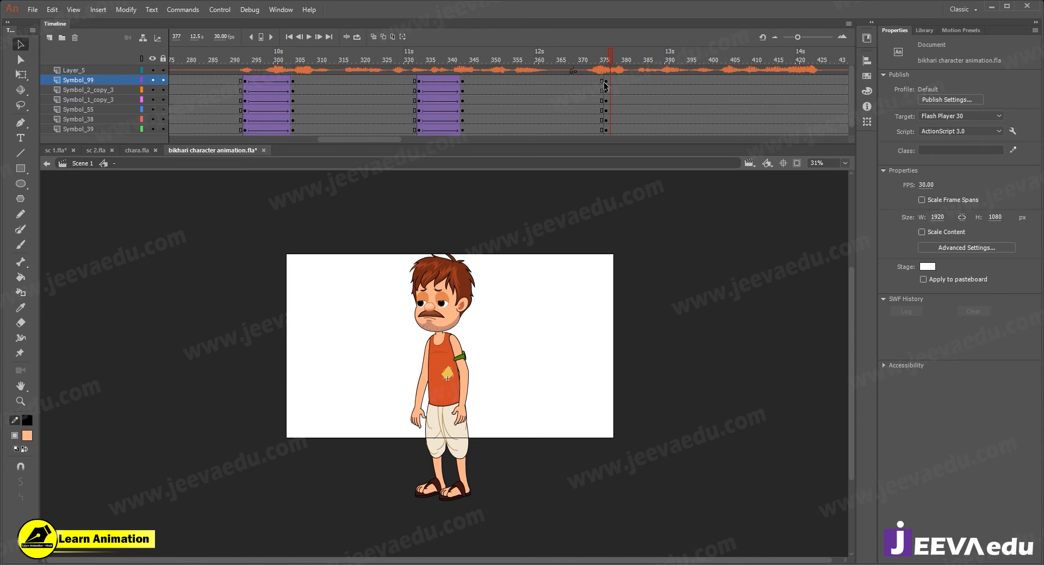
shift+click(610, 128)
right_click(610, 112)
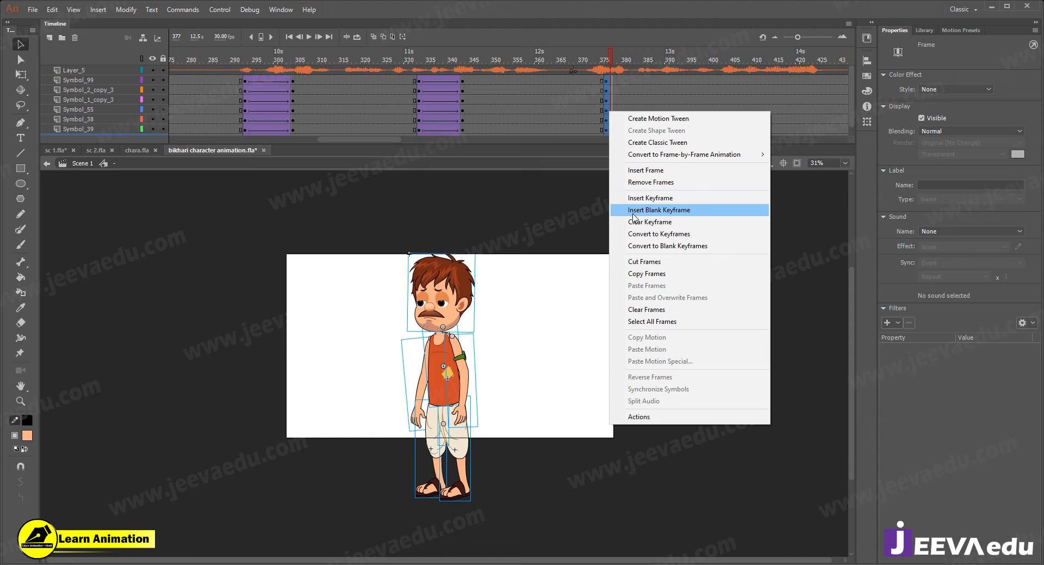
click(637, 222)
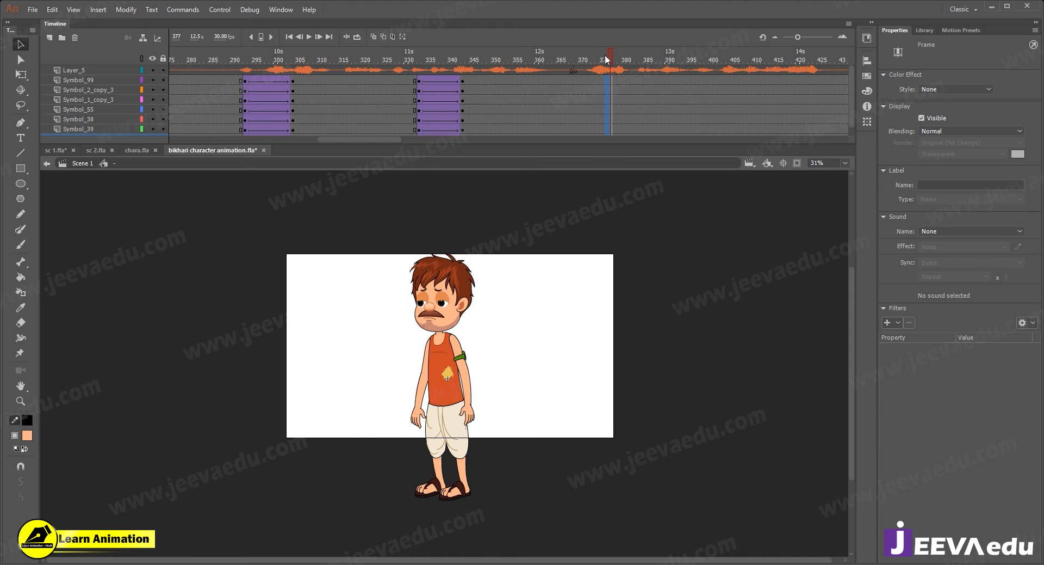
- Open the symbol of the arm without the armband and its nested forearm to check their layer lengths, then return to the character's timeline
drag(573, 63, 550, 80)
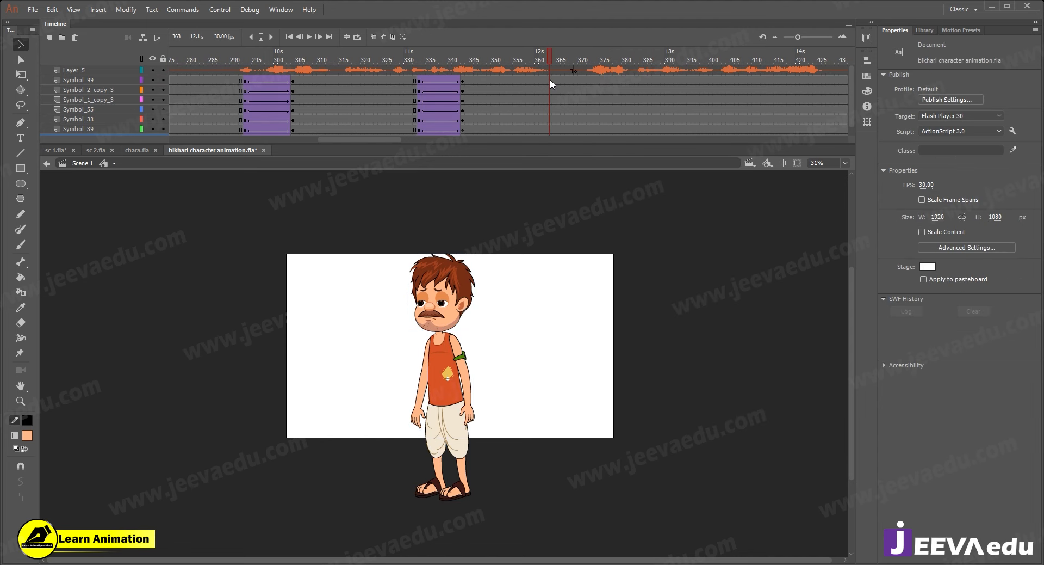
click(448, 359)
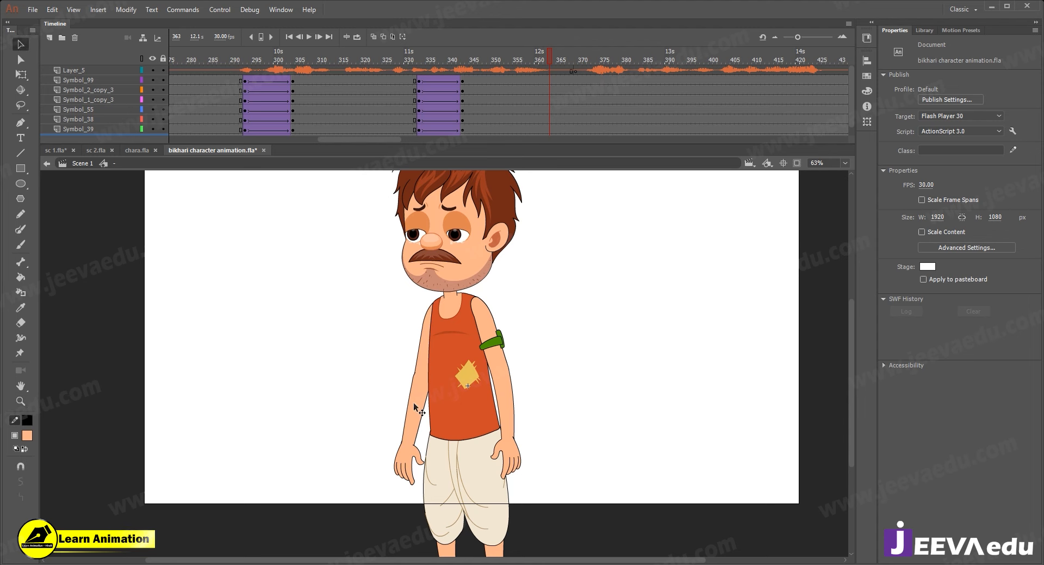
click(443, 375)
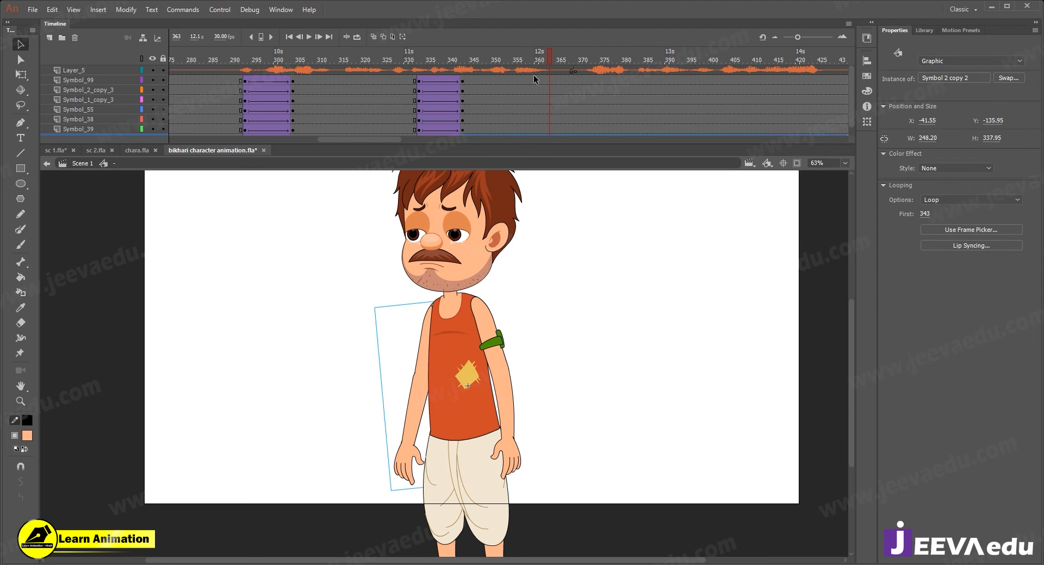
drag(537, 61, 540, 94)
click(413, 417)
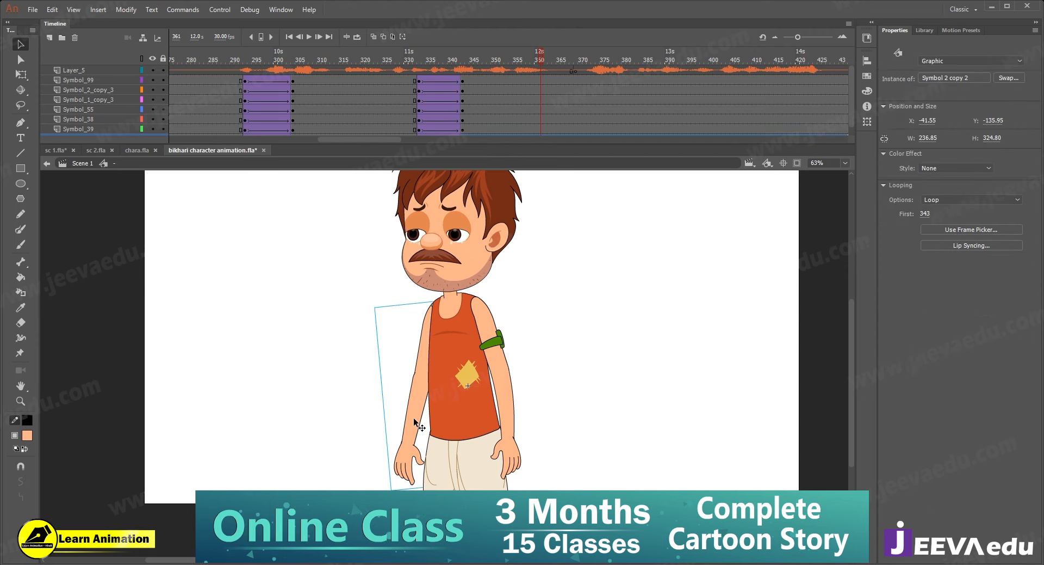
double_click(414, 417)
double_click(413, 417)
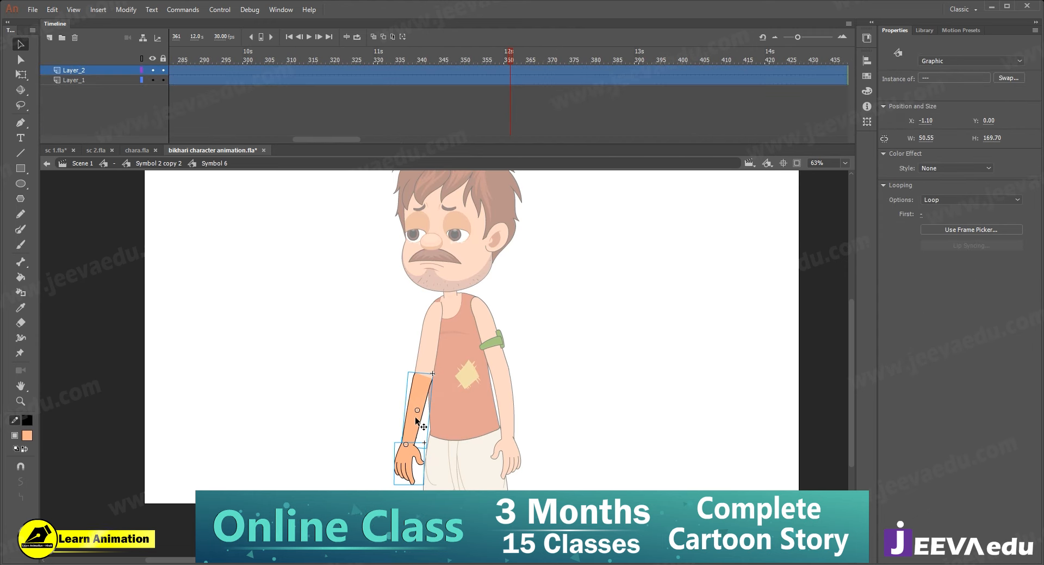
click(393, 417)
click(409, 413)
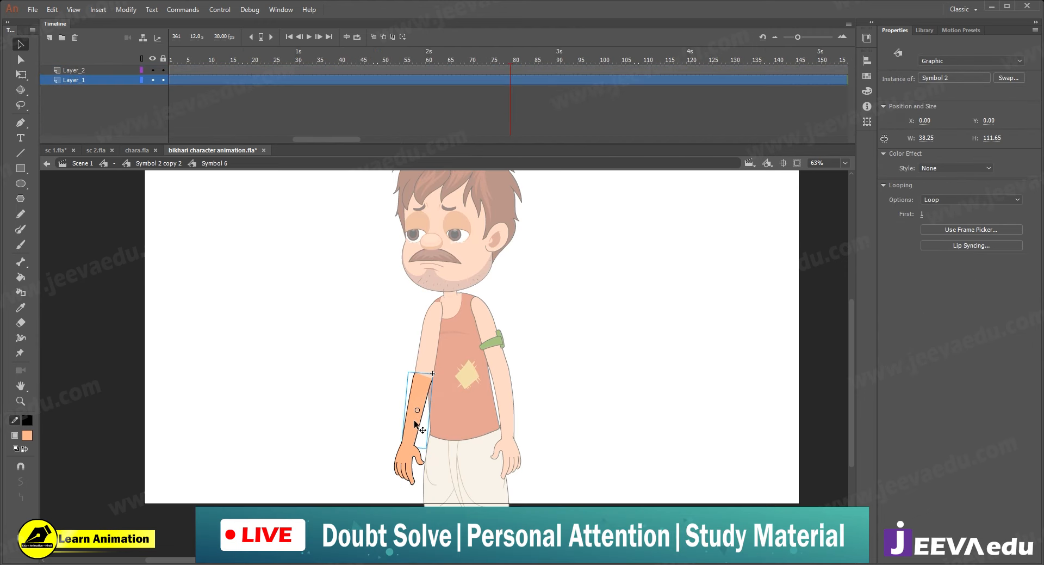
double_click(414, 419)
click(115, 163)
- View the whole character and play back the animation with the audio to locate the next gesture
key(z)
alt+click(483, 387)
click(519, 90)
key(Return)
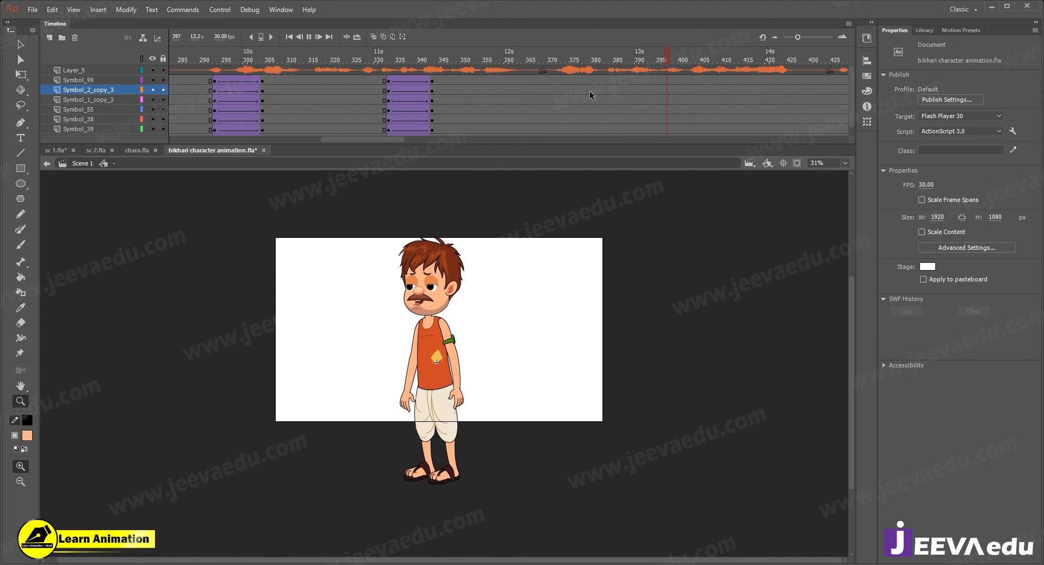
key(Return)
- Insert keyframes at frames 375 and 385 on all body layers and join them with classic tweens, ease 100 out
drag(571, 80, 572, 163)
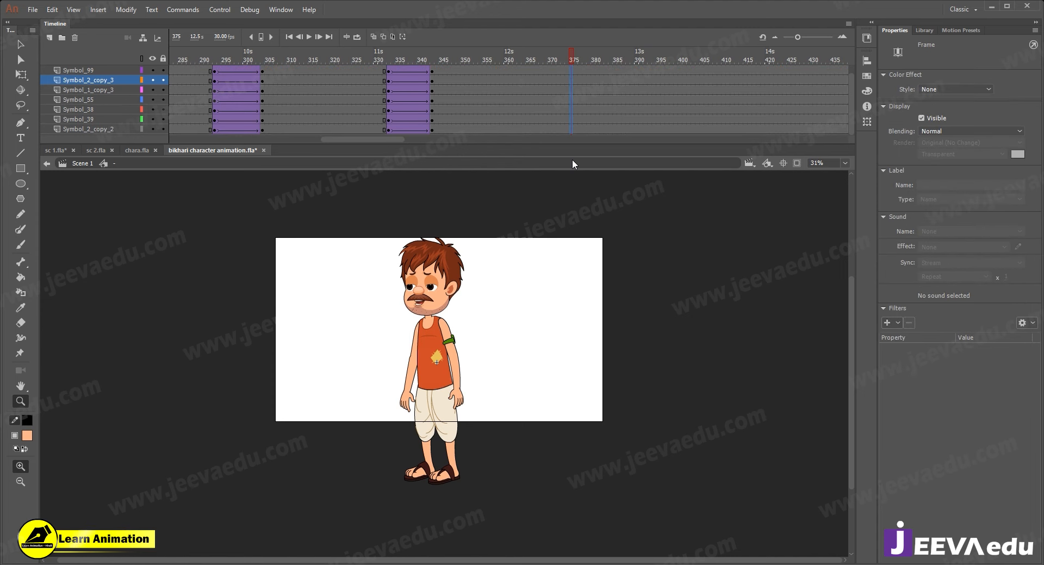
key(F6)
drag(616, 80, 590, 83)
key(F6)
right_click(591, 83)
click(631, 115)
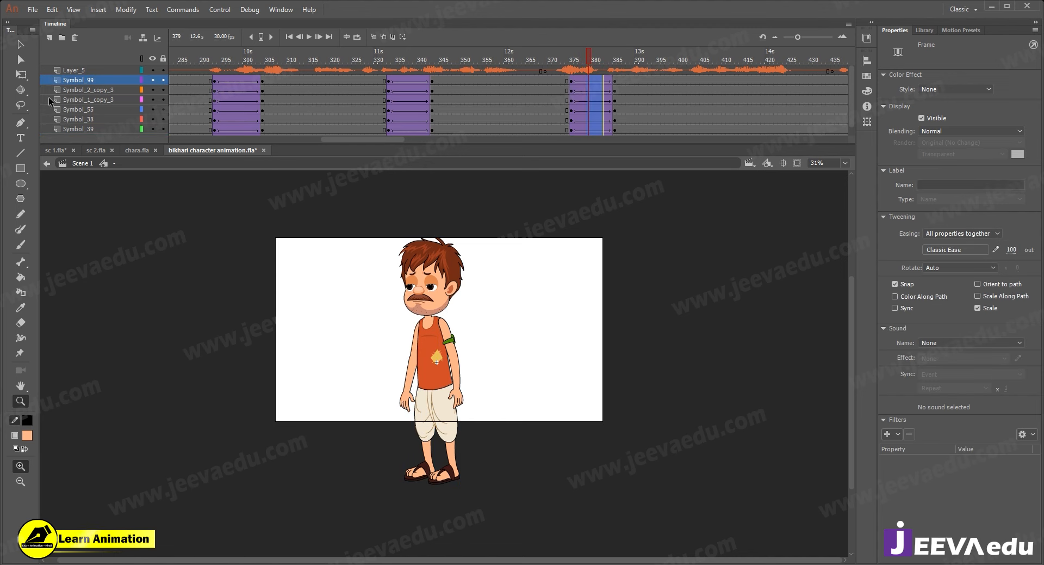
drag(1009, 250, 1043, 251)
- At frame 385, move the upper body's pivot to the waist and rotate the head, torso and arms slightly clockwise
drag(616, 80, 617, 99)
key(q)
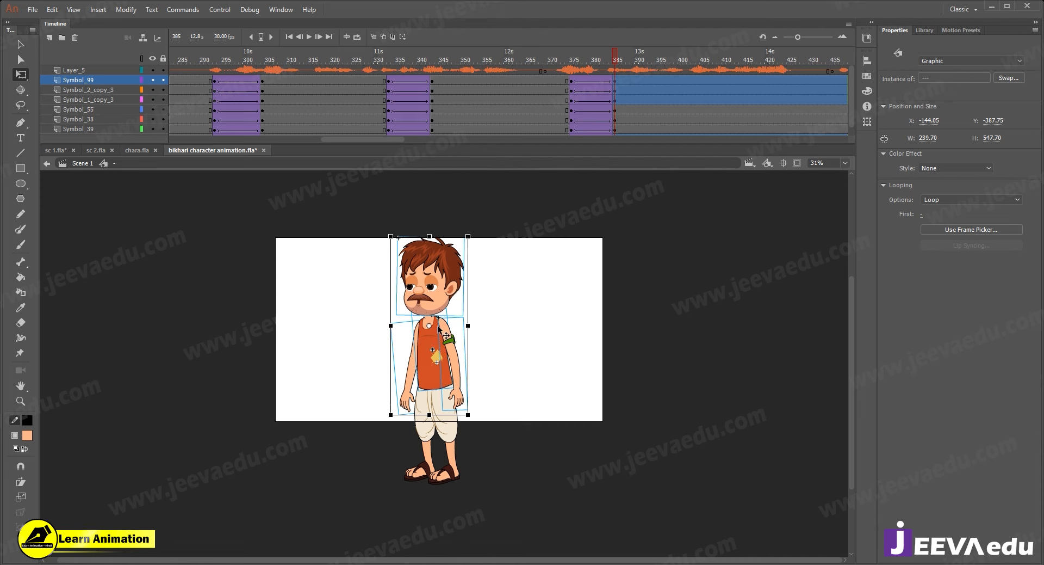
drag(430, 326, 432, 389)
drag(476, 240, 486, 279)
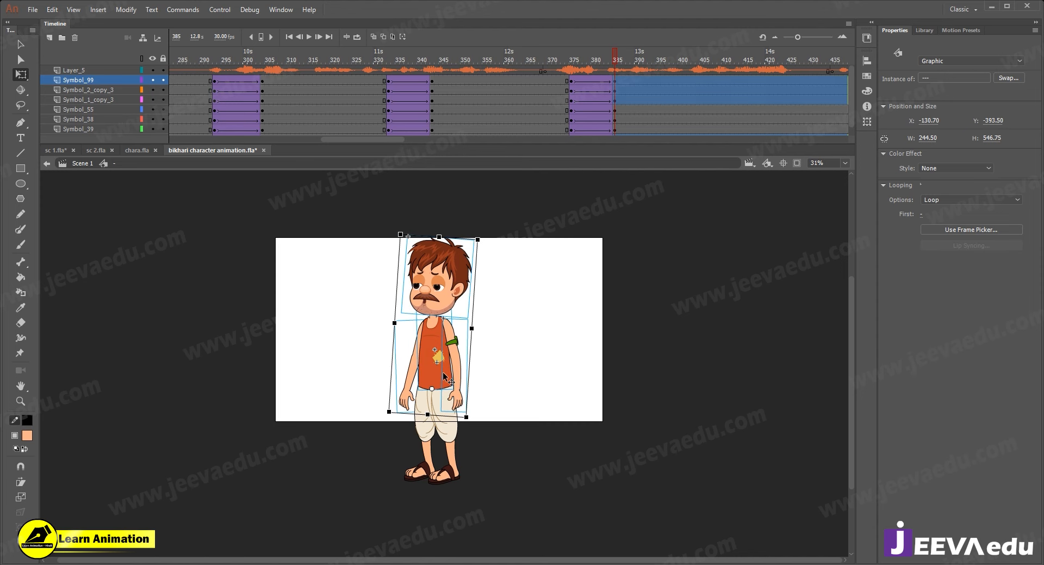
- At frame 385, rotate the bare arm inward toward the body and the arm with the green armband outward
key(z)
click(431, 384)
key(v)
click(392, 425)
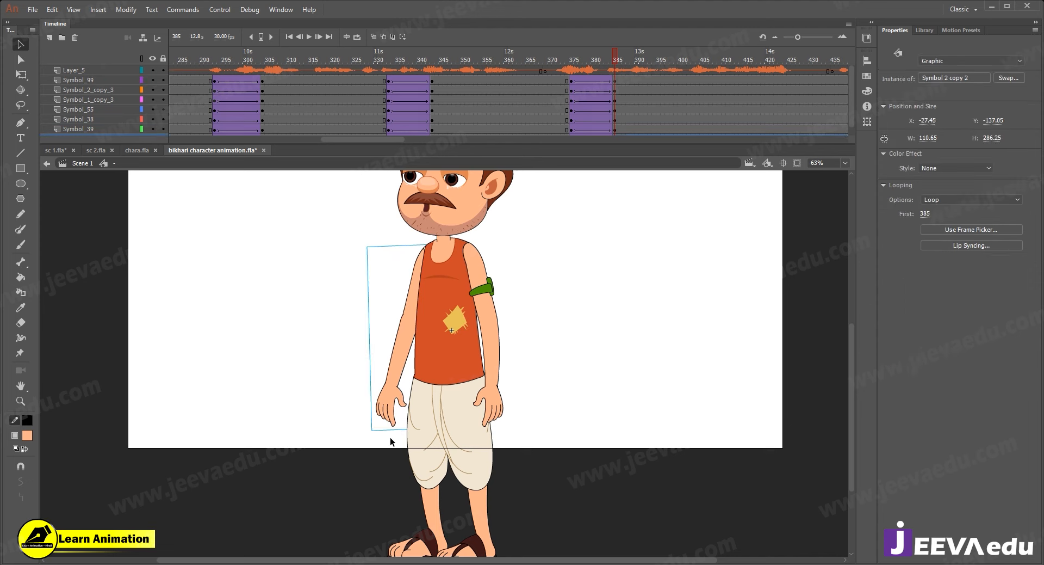
key(q)
drag(380, 443, 384, 452)
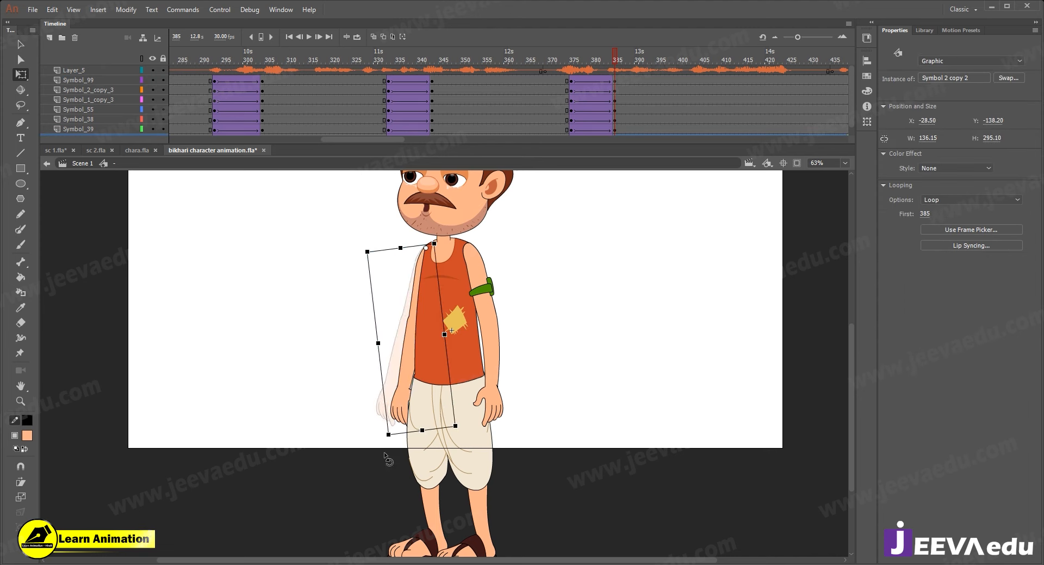
click(500, 381)
drag(533, 420, 537, 411)
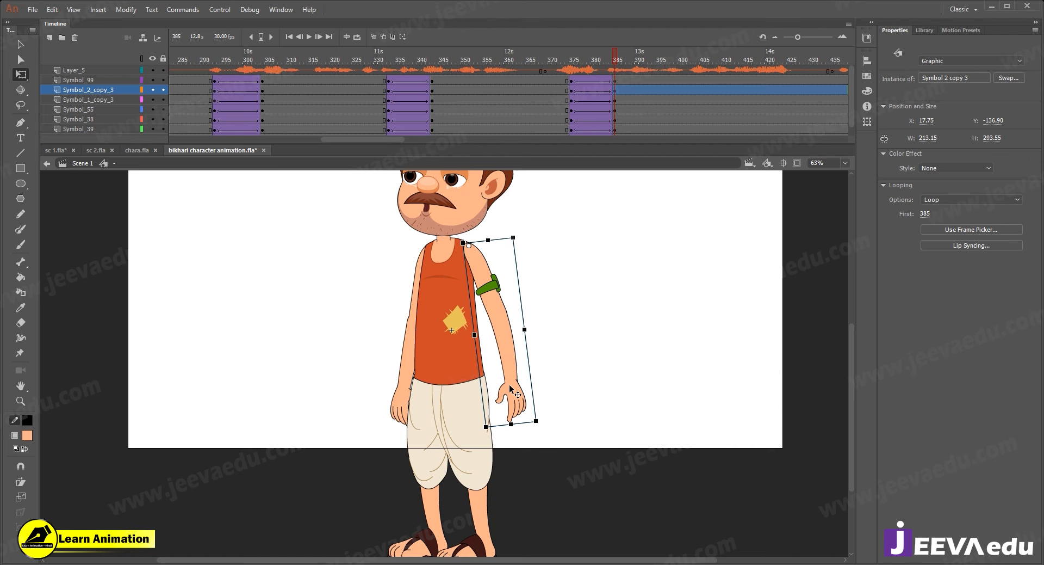
- Inside the armband arm's symbol, insert forearm keyframes at frames 375 and 385 and create an eased classic tween between them
double_click(509, 384)
click(510, 68)
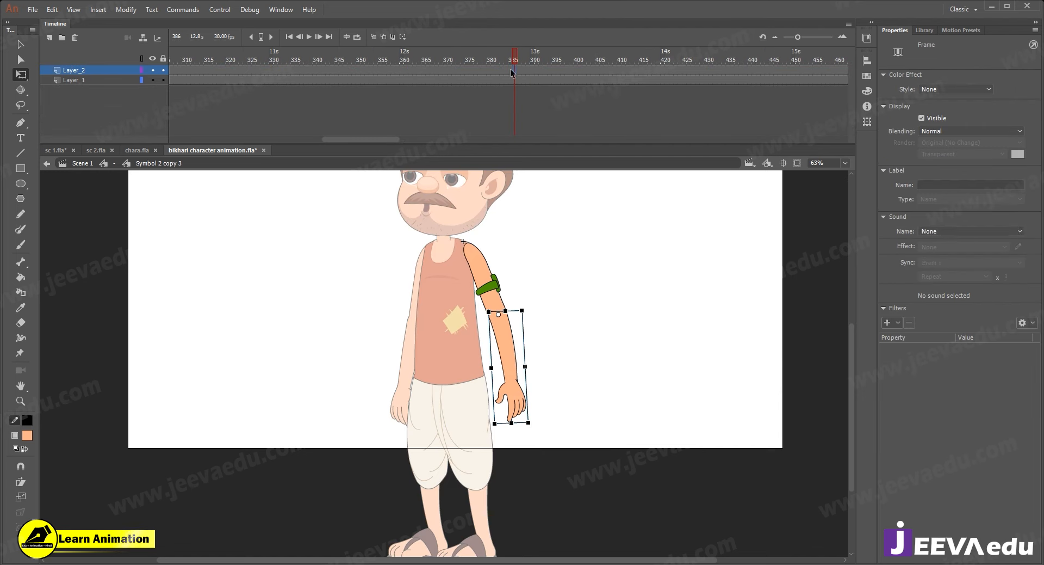
double_click(521, 220)
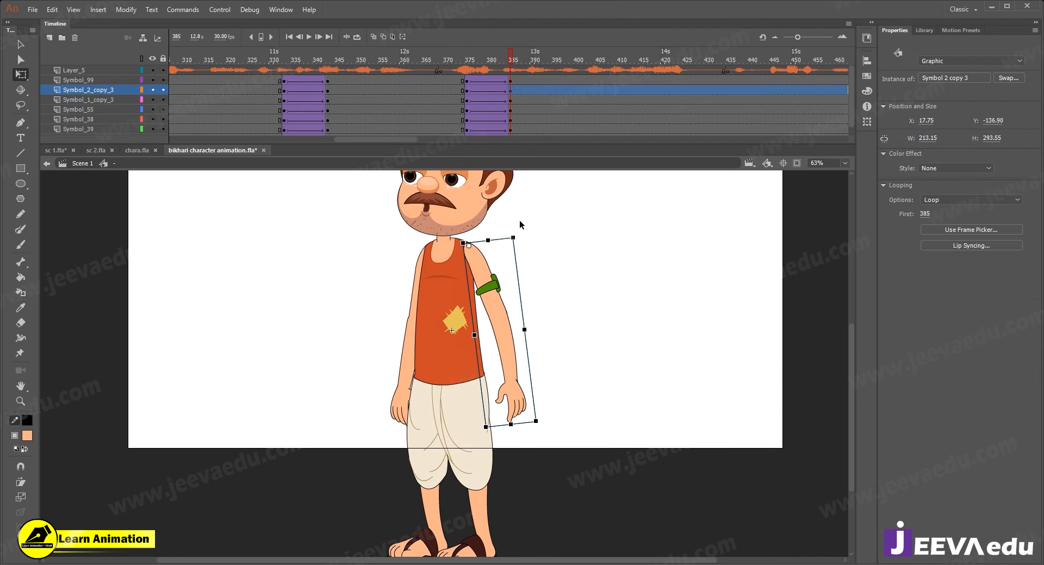
double_click(505, 357)
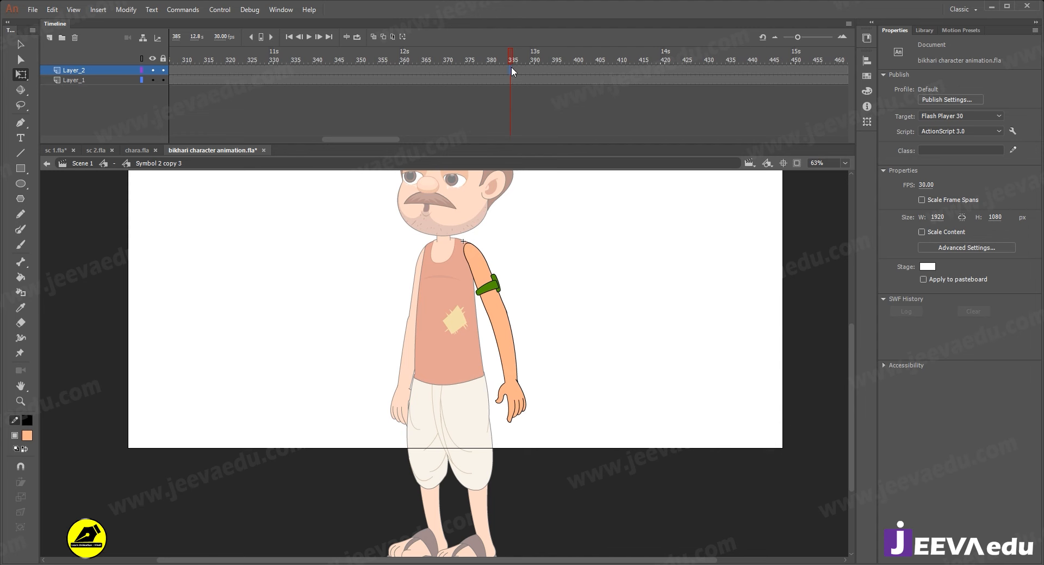
click(467, 70)
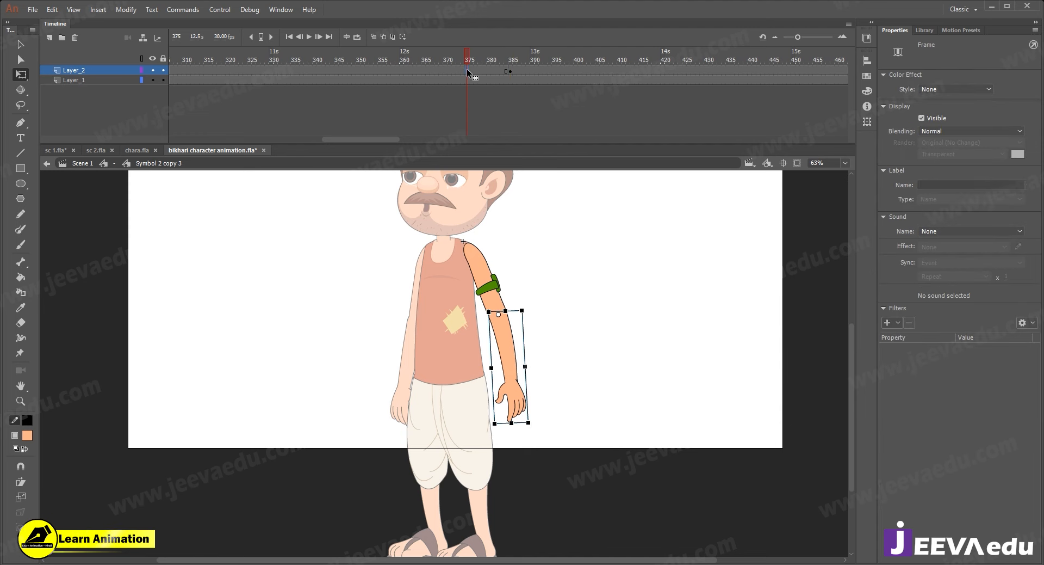
right_click(487, 70)
click(520, 100)
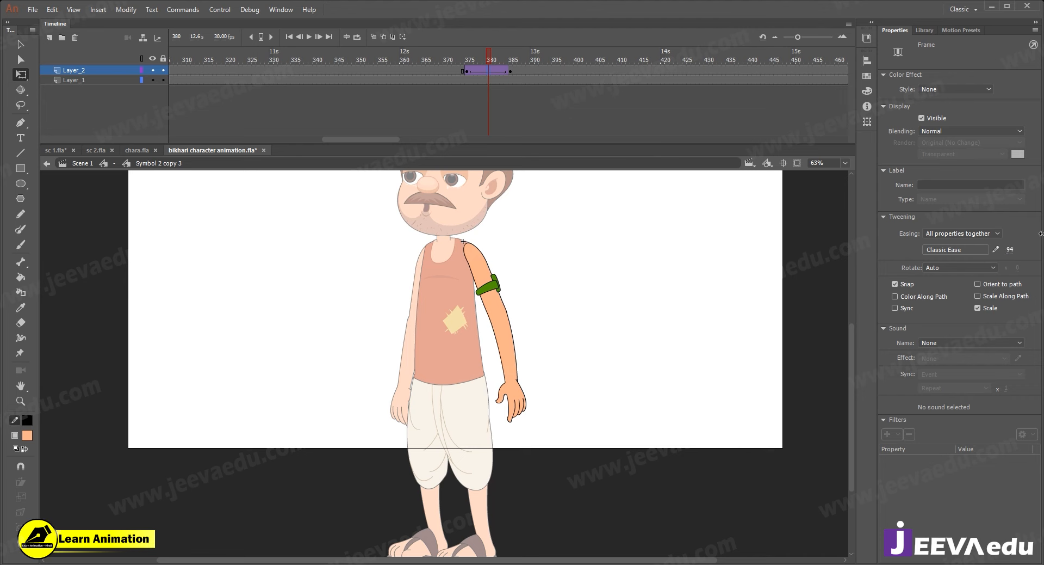
- Rotate the forearm up so the hand rests on the chest at the end of the tween, then leave the arm symbol
click(512, 381)
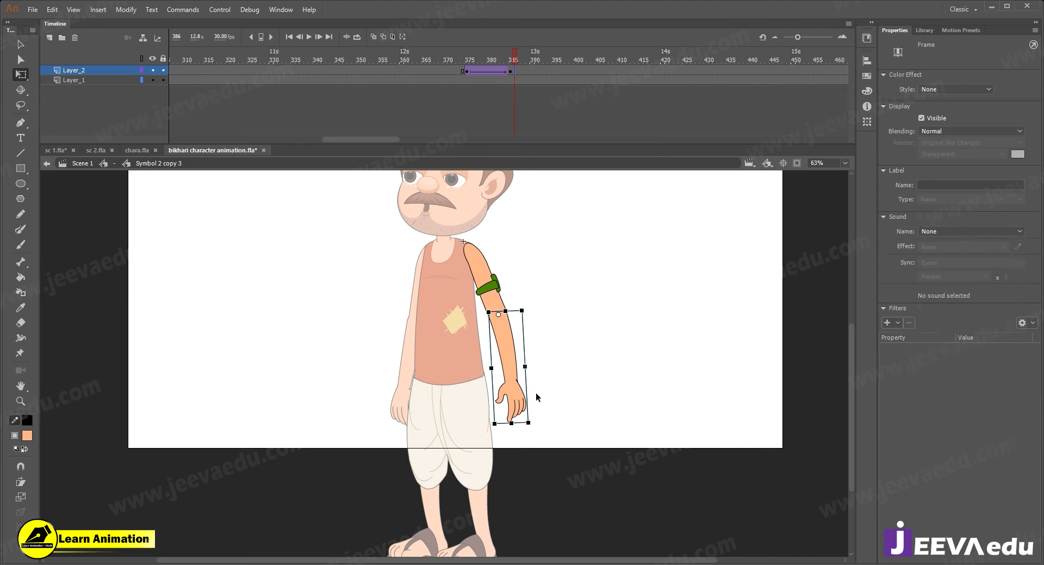
drag(479, 422, 424, 269)
double_click(370, 272)
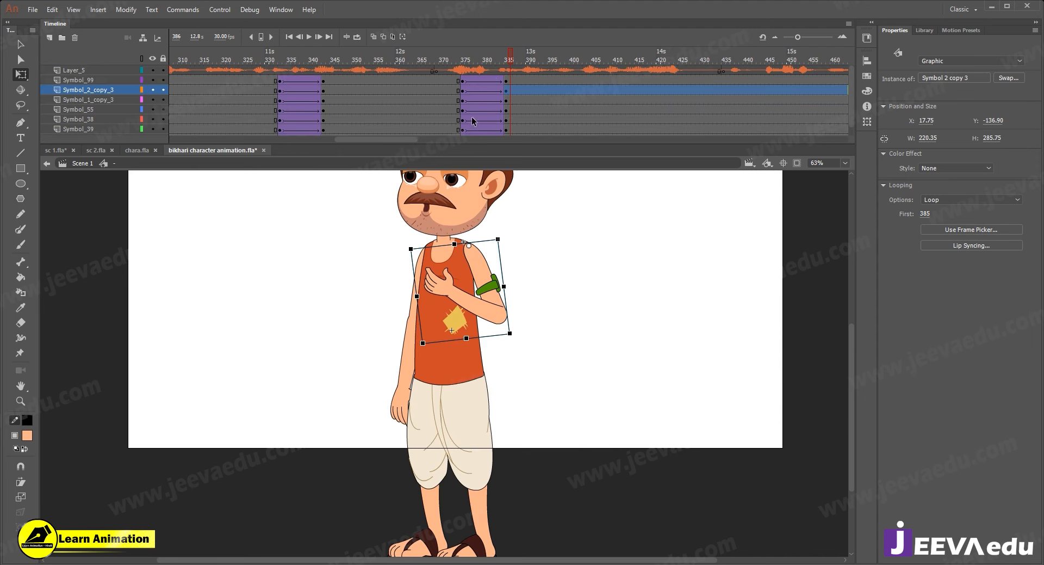
- Play back the arm gesture, then rotate the armband arm slightly further outward in the frame 385 pose
click(445, 72)
key(Return)
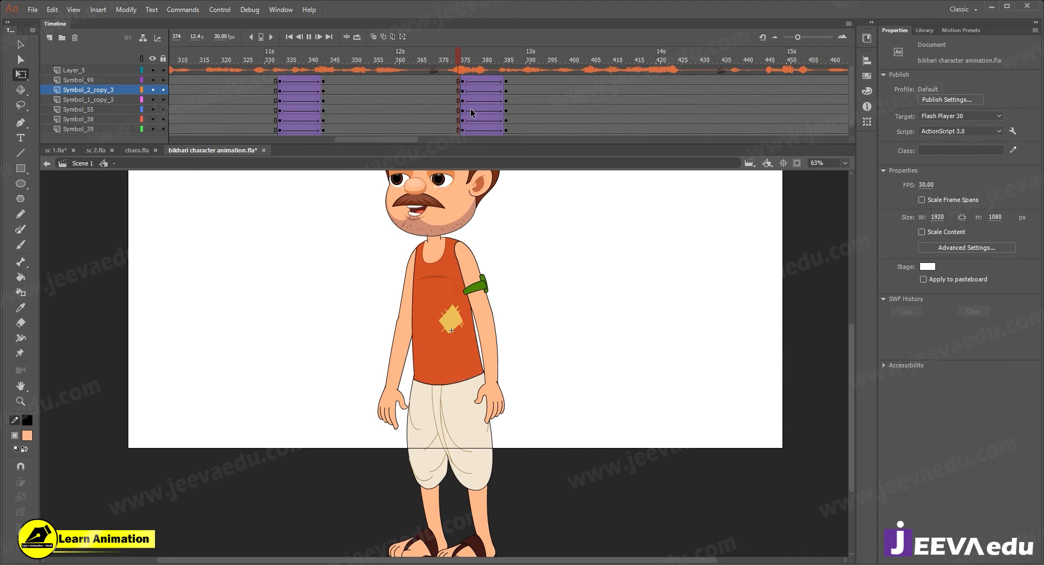
click(490, 313)
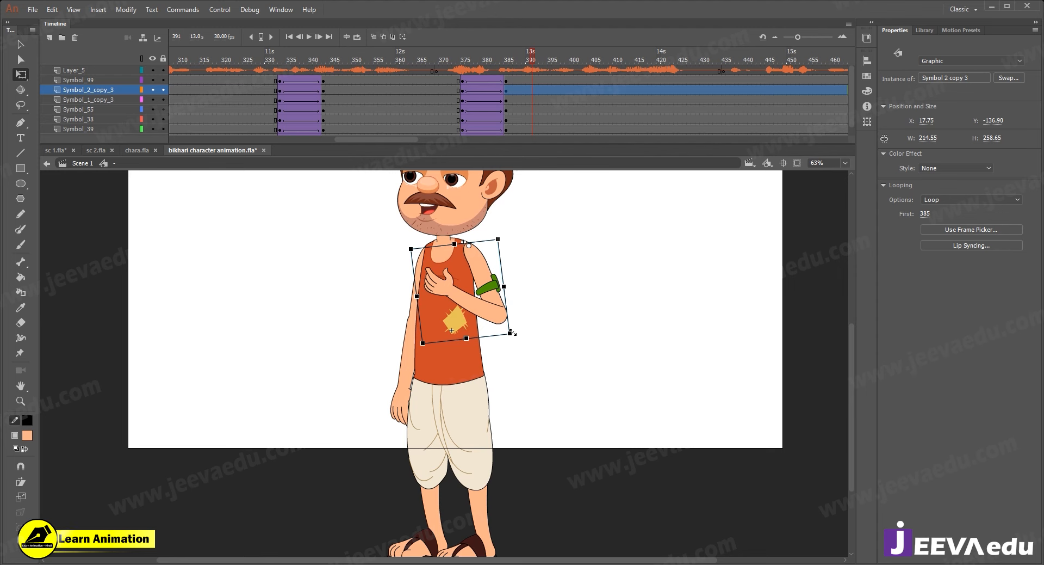
drag(518, 342, 528, 345)
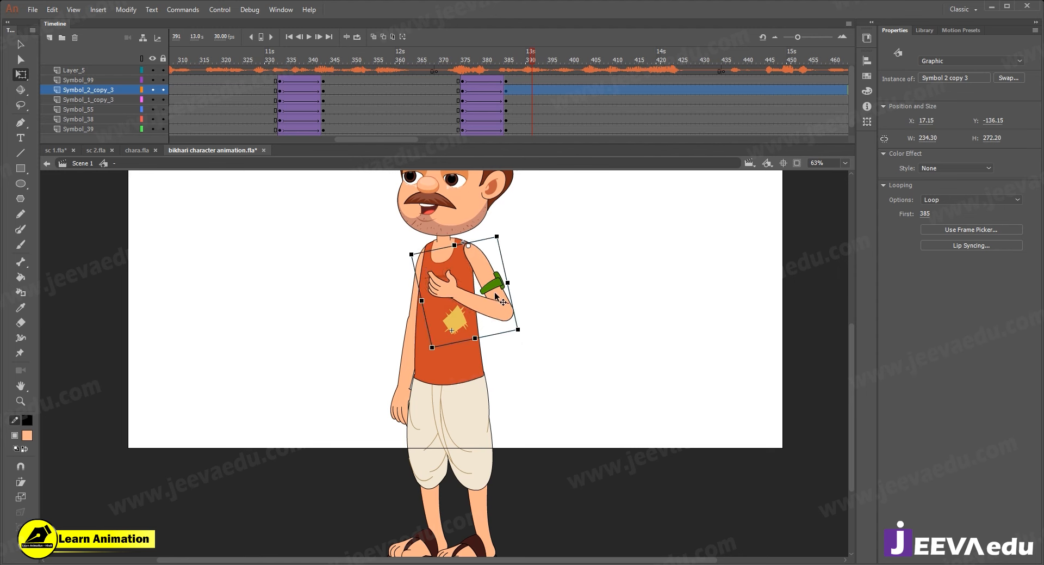
- Replay the hand-to-chest gesture from about frame 373 with the whole character in view
click(457, 73)
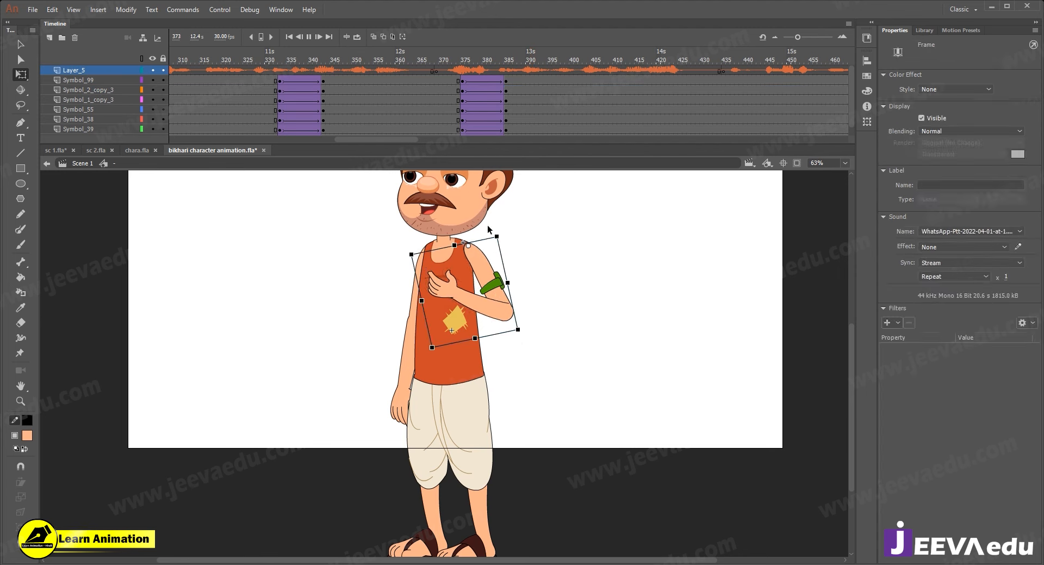
key(Return)
key(Return)
key(z)
alt+click(455, 312)
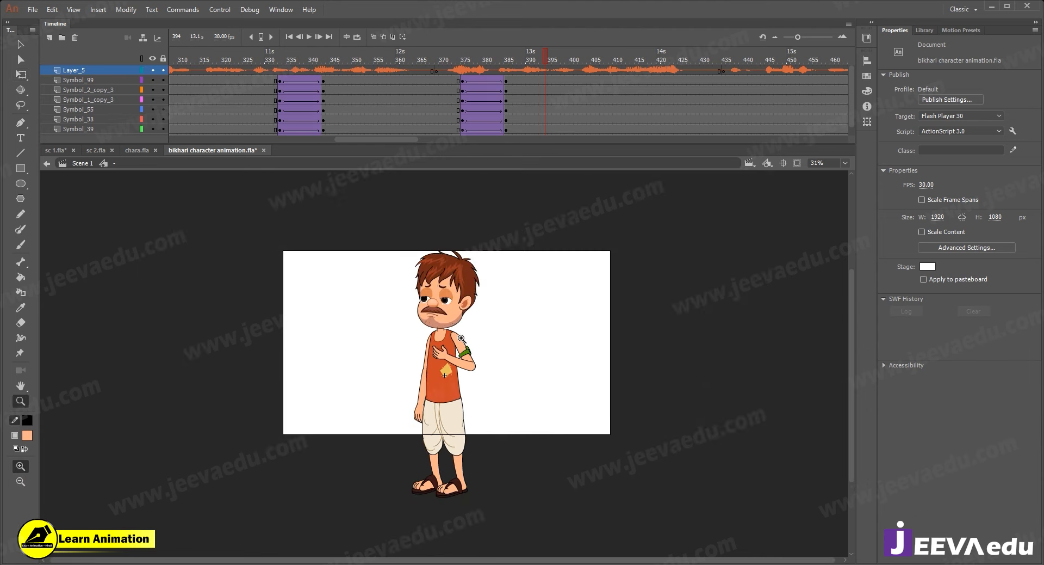
drag(517, 58, 446, 83)
key(Return)
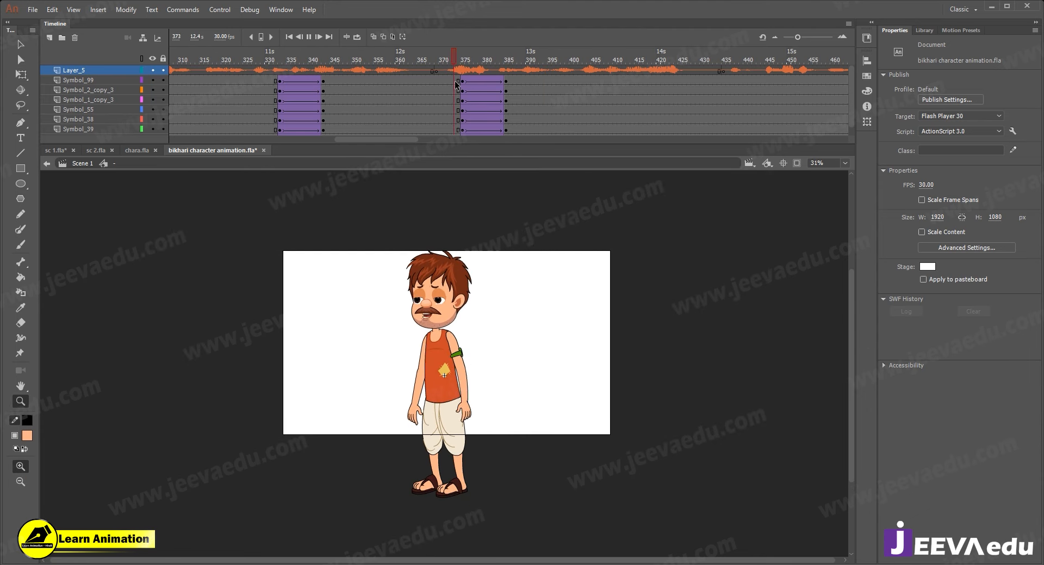
- Rotate the head counterclockwise in the frame 385 pose and play back the gesture with the audio
key(v)
click(469, 288)
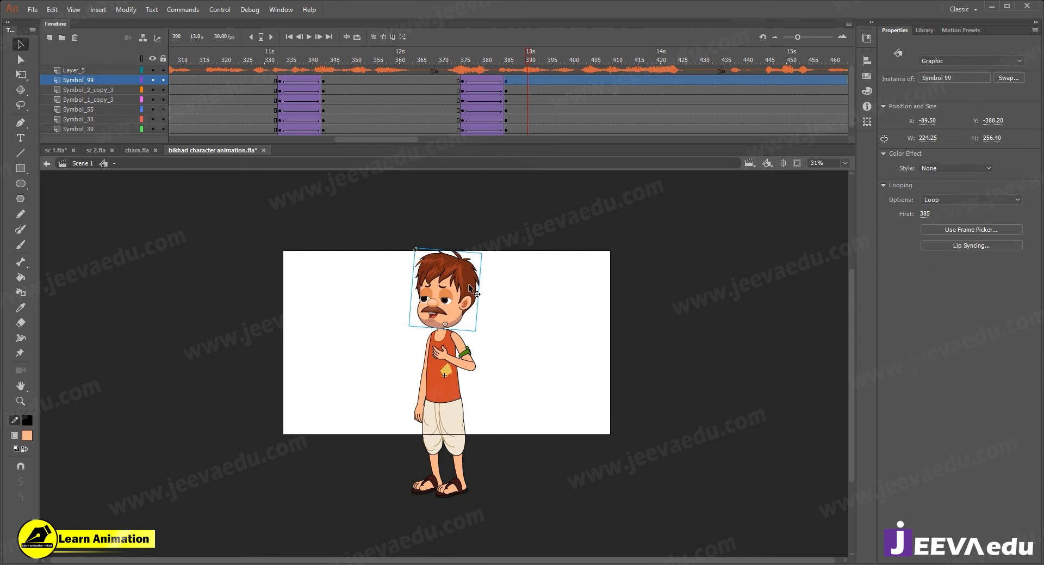
key(q)
drag(481, 252, 474, 191)
click(467, 90)
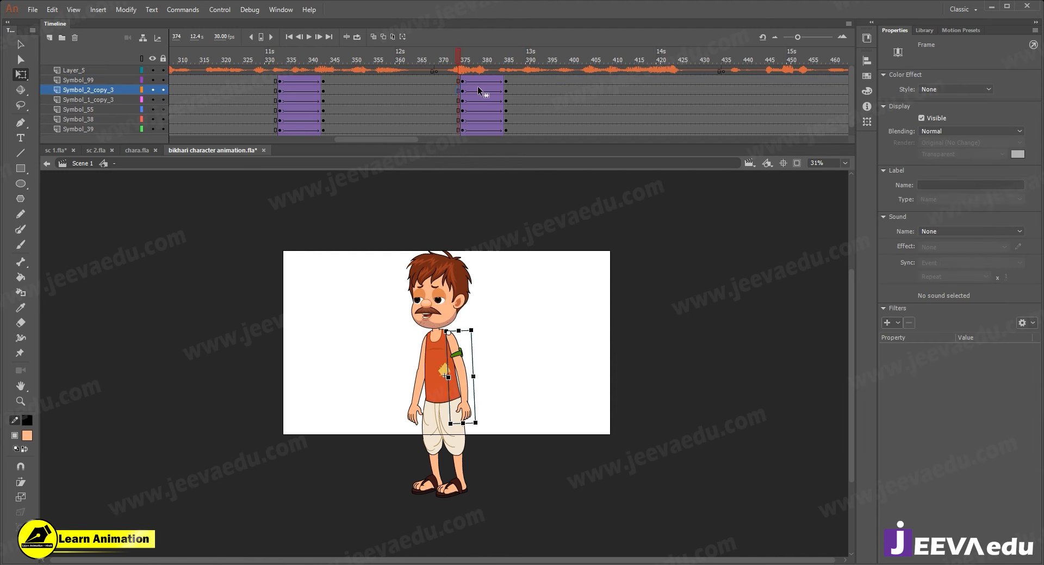
key(Return)
key(Return)
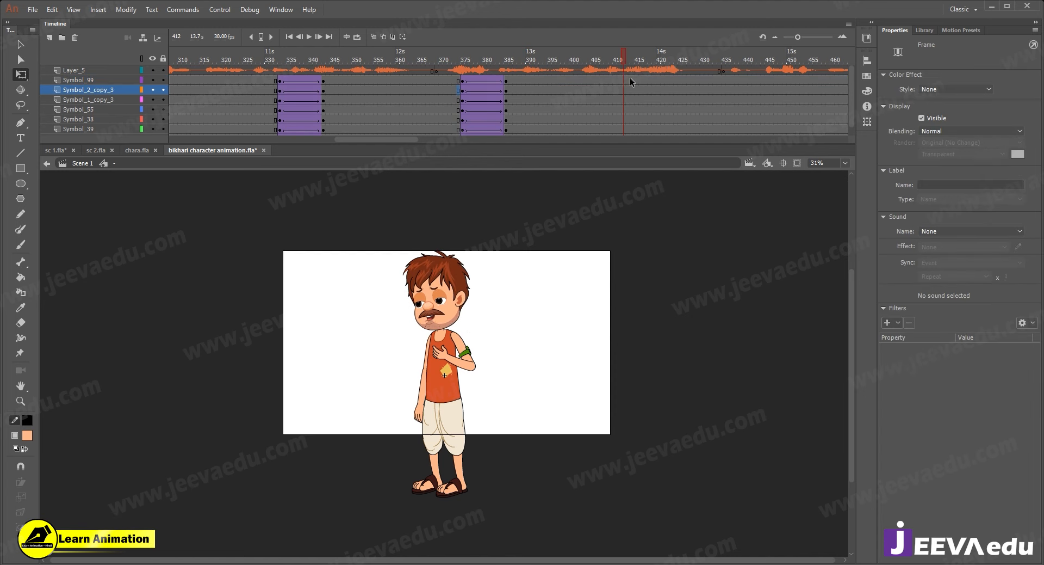
- Insert keyframes at frames 413 and 422 on all body layers and create classic tweens between them
scroll(630, 131, down, 1)
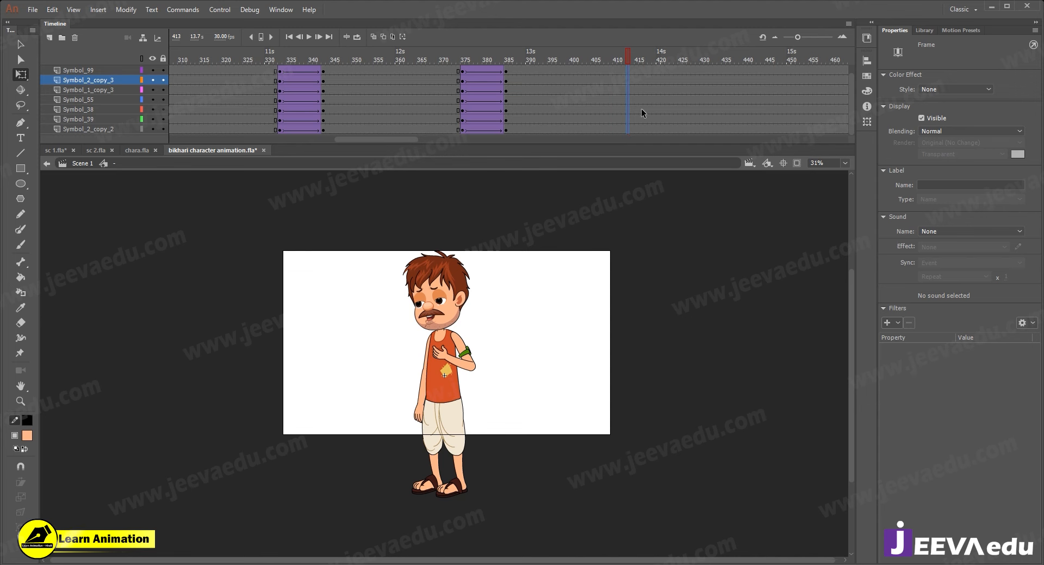
key(F6)
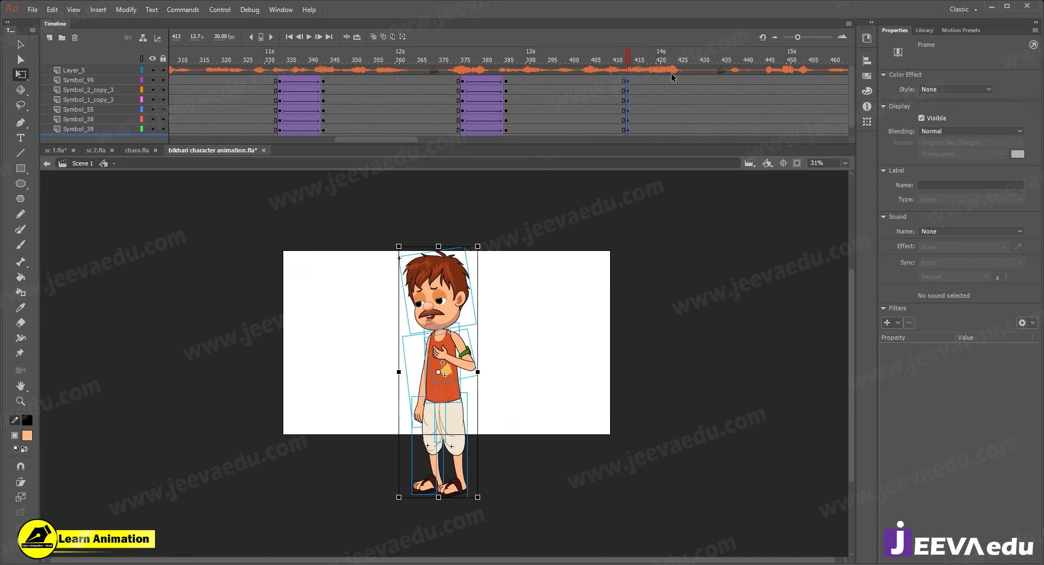
click(667, 135)
drag(662, 131, 646, 63)
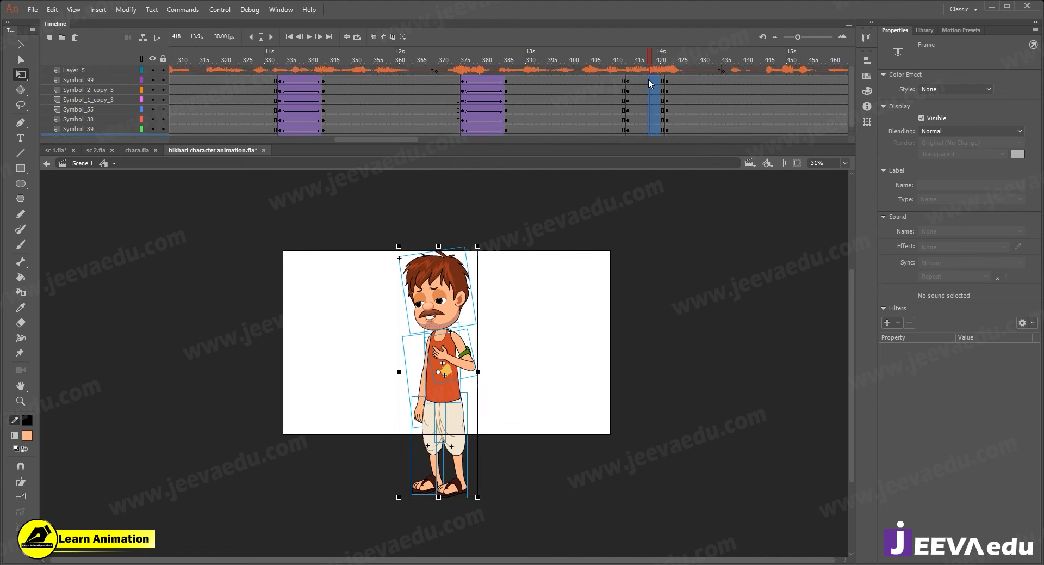
right_click(650, 83)
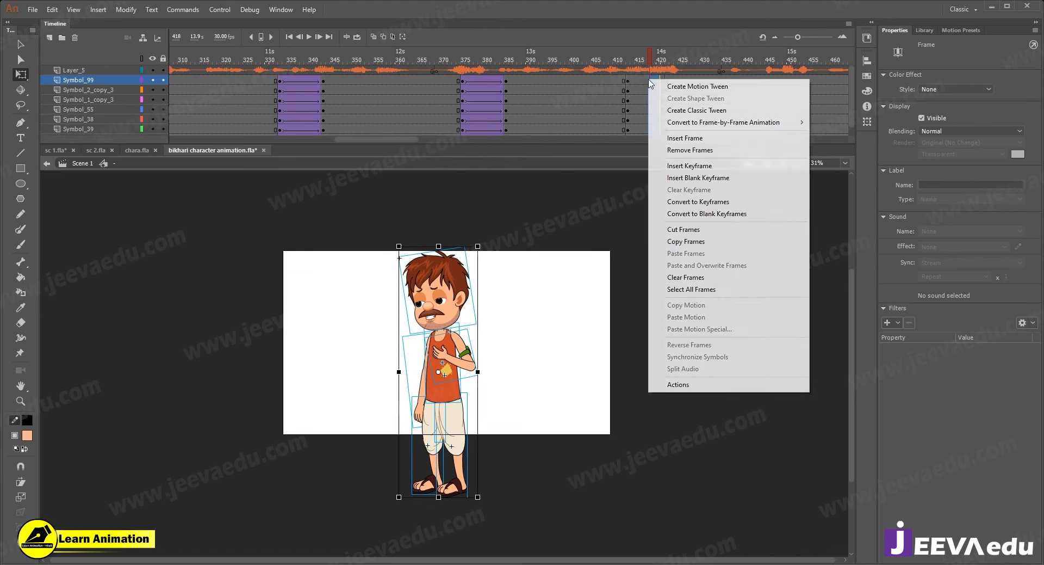
click(674, 109)
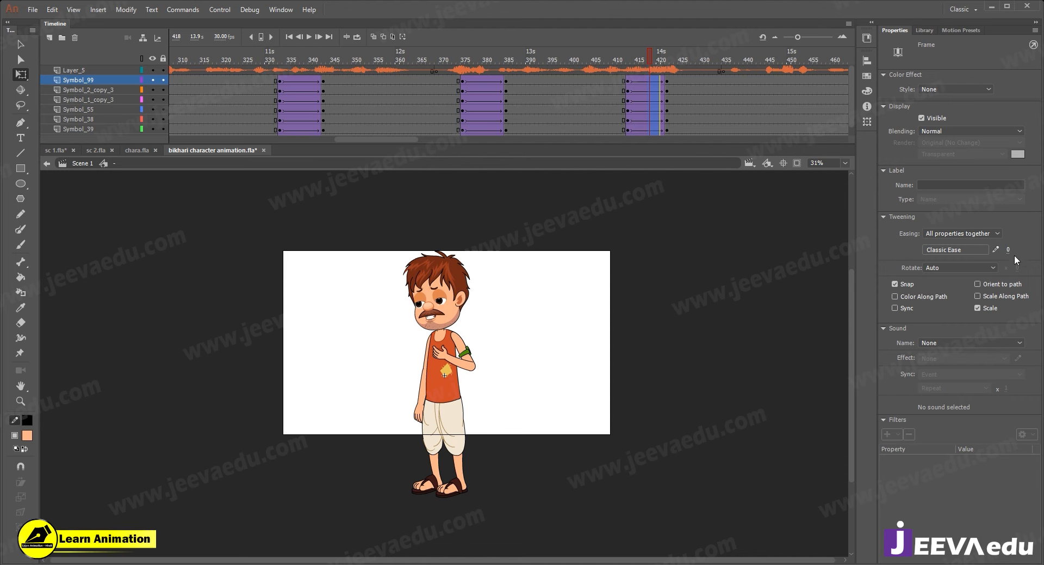
- Increase the ease-out of the frame 413–422 tweens and rotate the upper body slightly counterclockwise about the waist in the frame 422 pose
drag(1007, 246, 1040, 246)
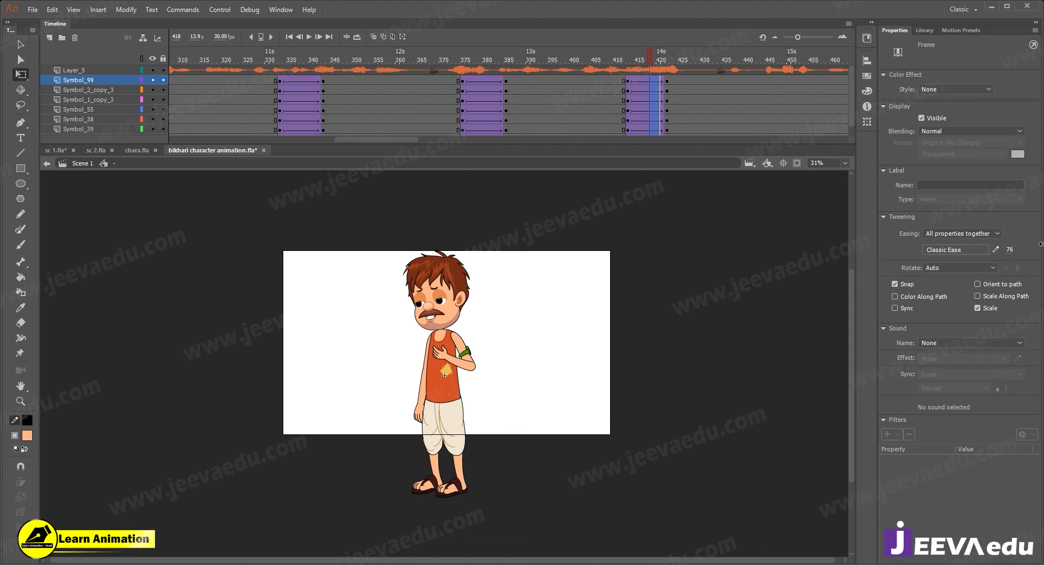
drag(649, 64, 666, 86)
key(v)
drag(385, 250, 535, 373)
drag(471, 385, 441, 402)
key(q)
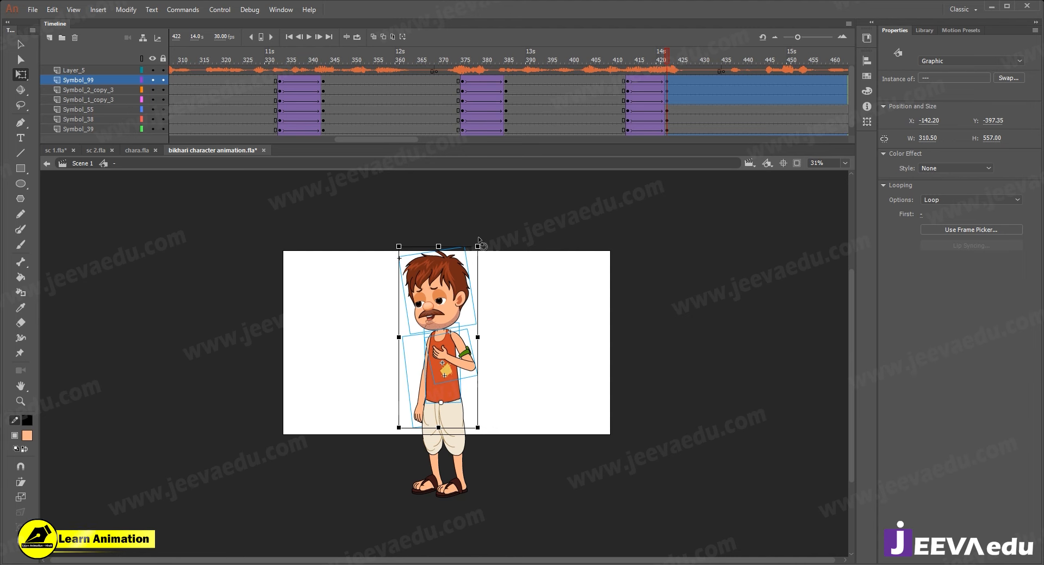
mouse_move(479, 239)
mouse_down()
mouse_move(464, 244)
mouse_move(473, 241)
mouse_move(483, 263)
mouse_move(465, 246)
mouse_up()
- Rotate the head slightly clockwise and swing the hanging arm a little away from the body in the frame 422 pose
click(474, 277)
click(448, 286)
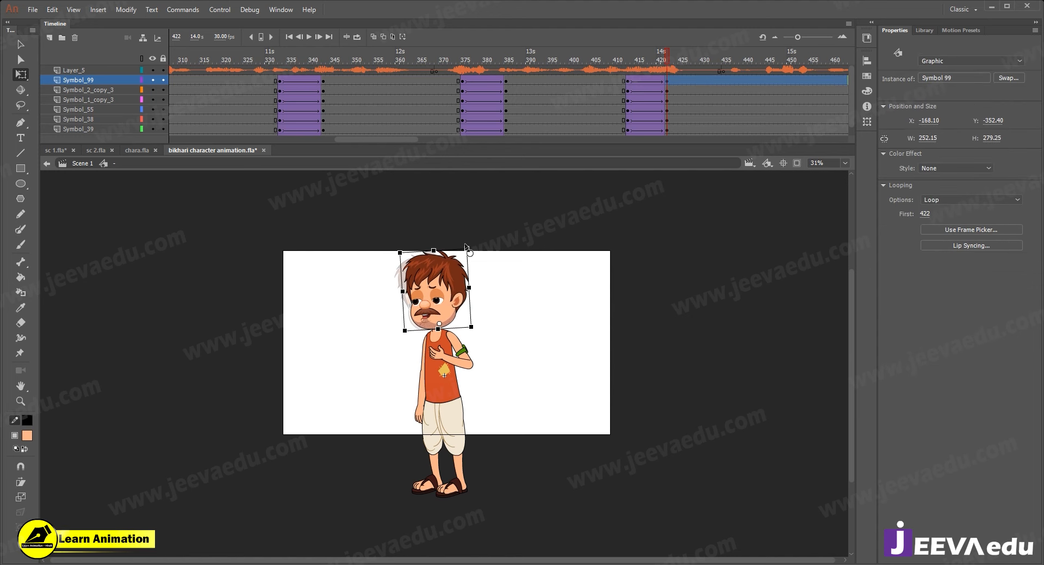
click(418, 420)
drag(417, 442, 408, 453)
- Play back the gestures from about frame 381 through frame 432 with the character enlarged and the audio running
click(610, 80)
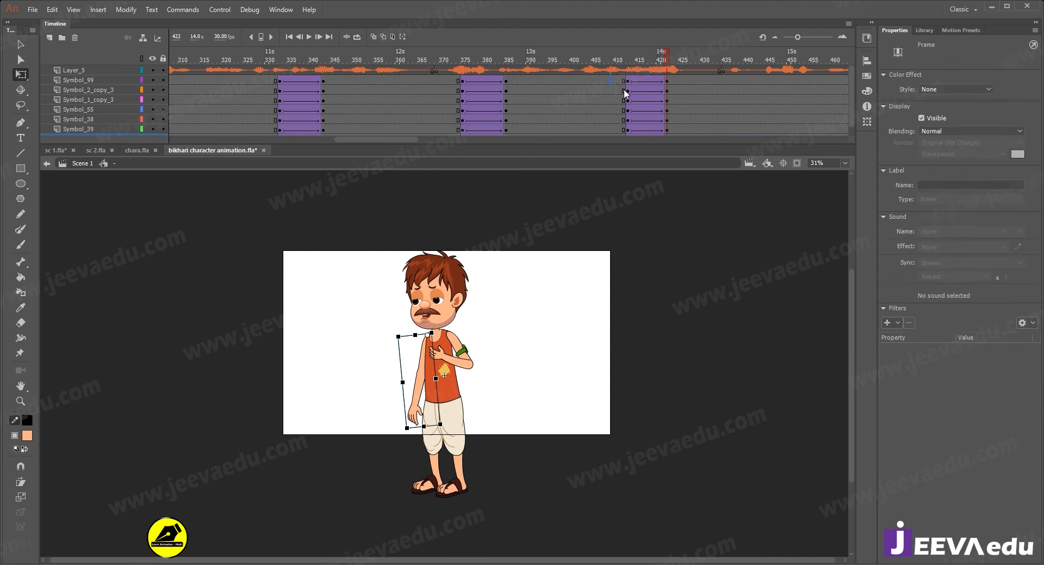
key(Return)
key(Return)
drag(679, 61, 488, 90)
key(z)
drag(330, 207, 547, 339)
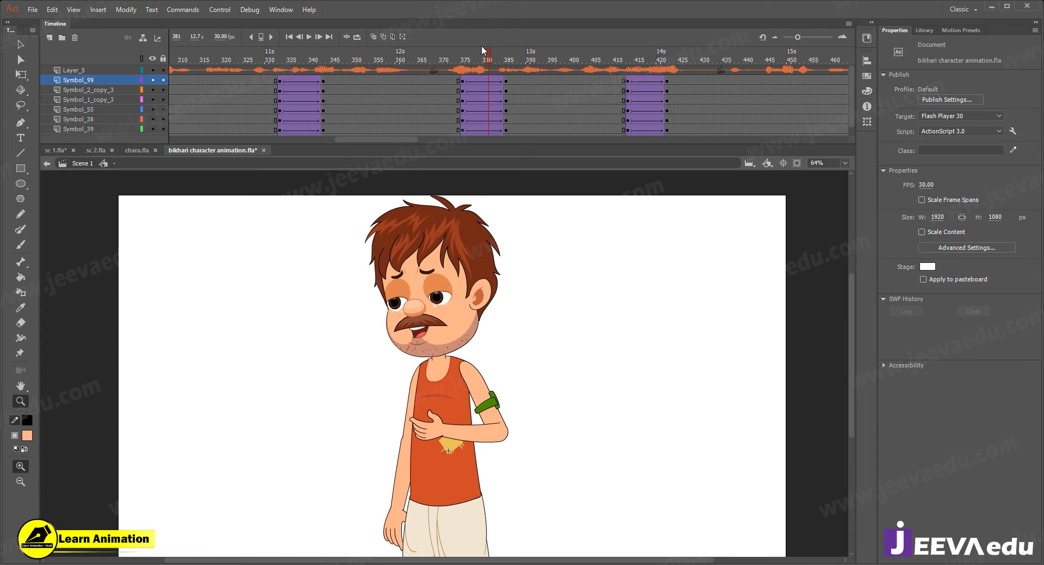
key(Return)
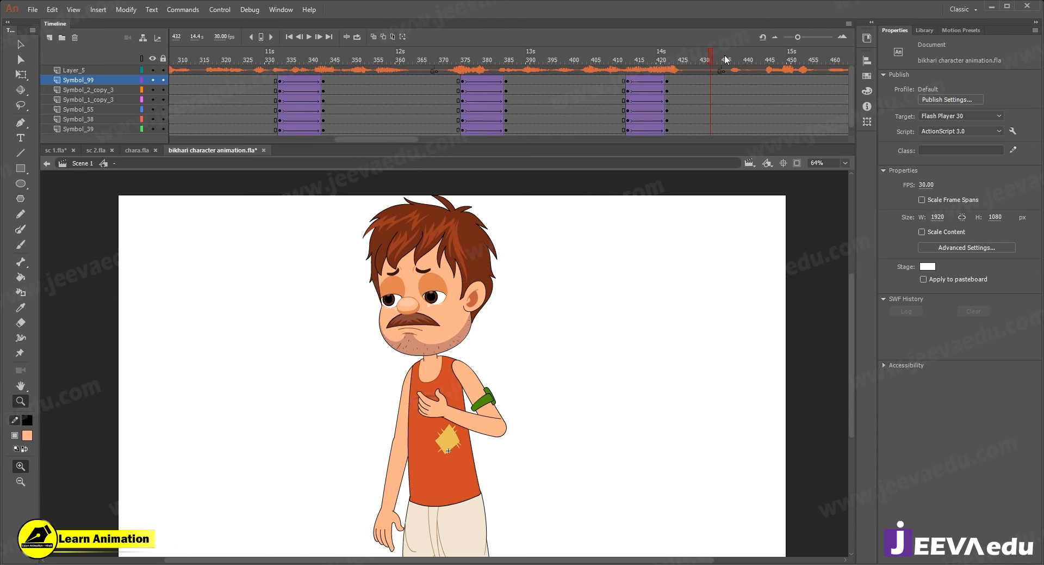
click(502, 81)
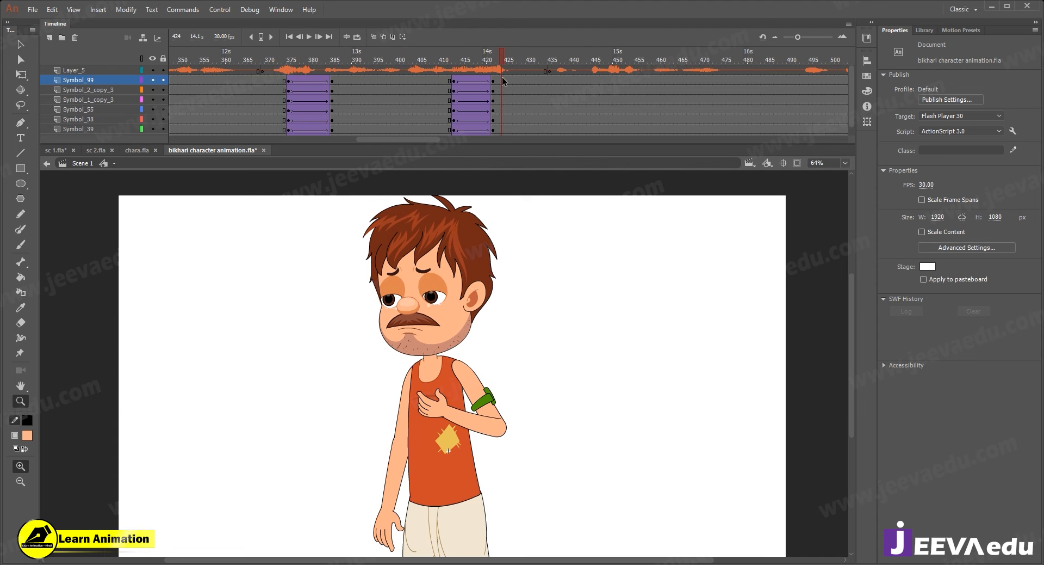
key(Return)
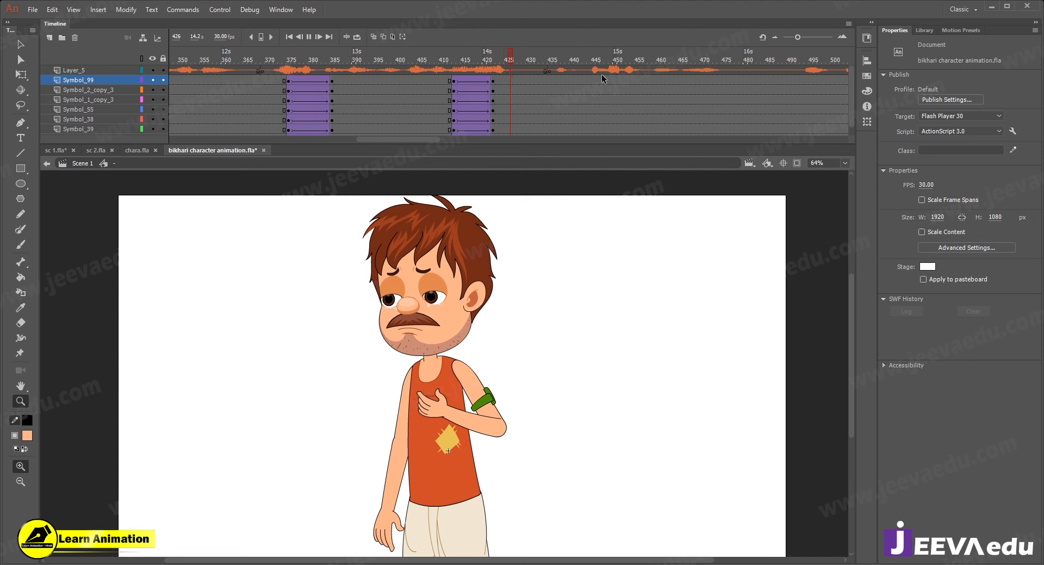
- Insert keyframes at frames 445 and 456 on all body layers
drag(593, 80, 593, 131)
key(F6)
drag(624, 81, 641, 64)
scroll(647, 88, up, 3)
click(632, 121)
click(639, 85)
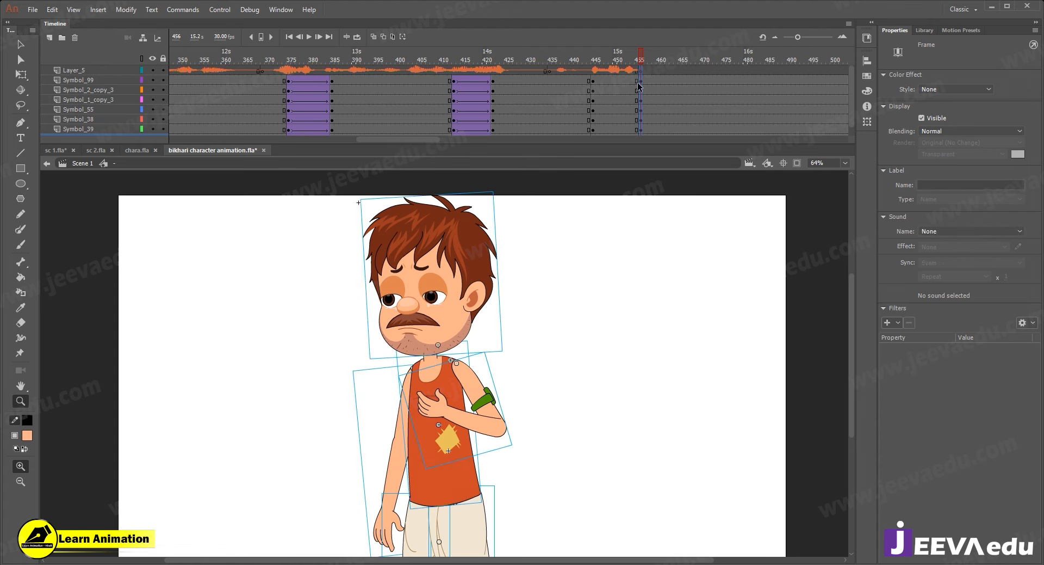
right_click(643, 72)
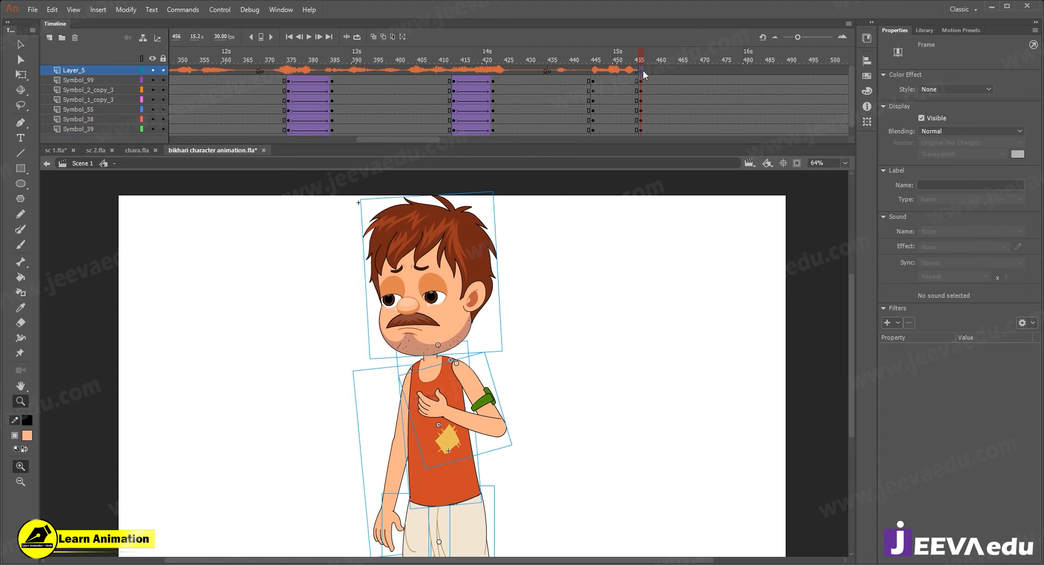
click(684, 181)
- Create classic tweens between frames 445 and 456 on all body layers with an ease of 100 out
drag(622, 81, 619, 170)
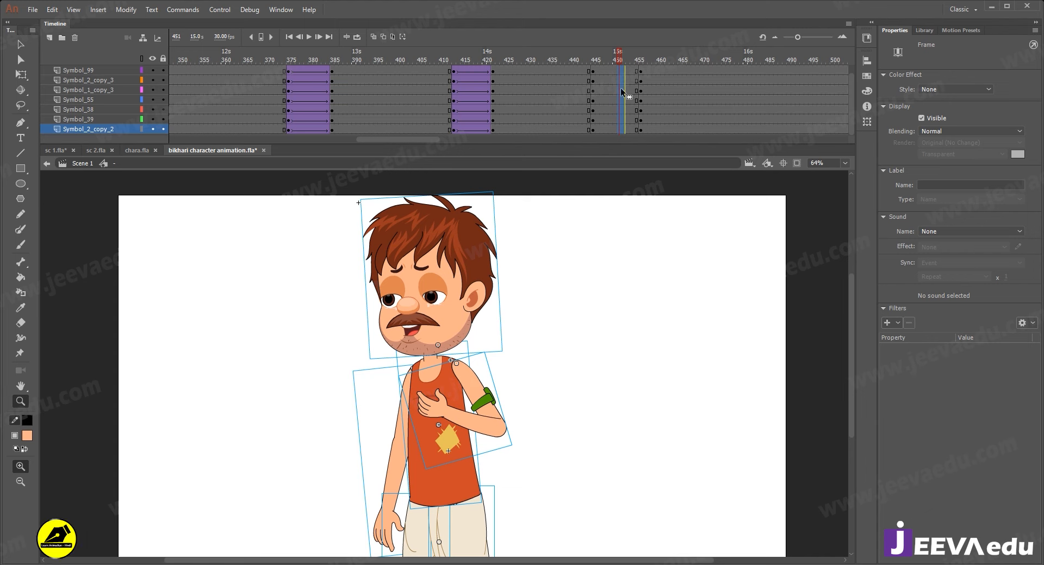
right_click(621, 89)
click(658, 118)
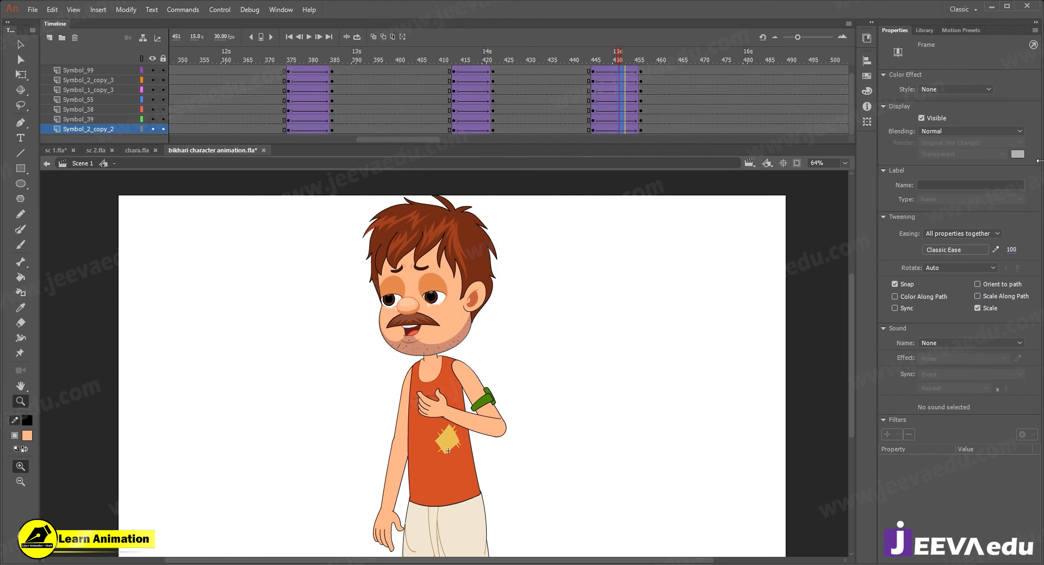
scroll(623, 90, up, 1)
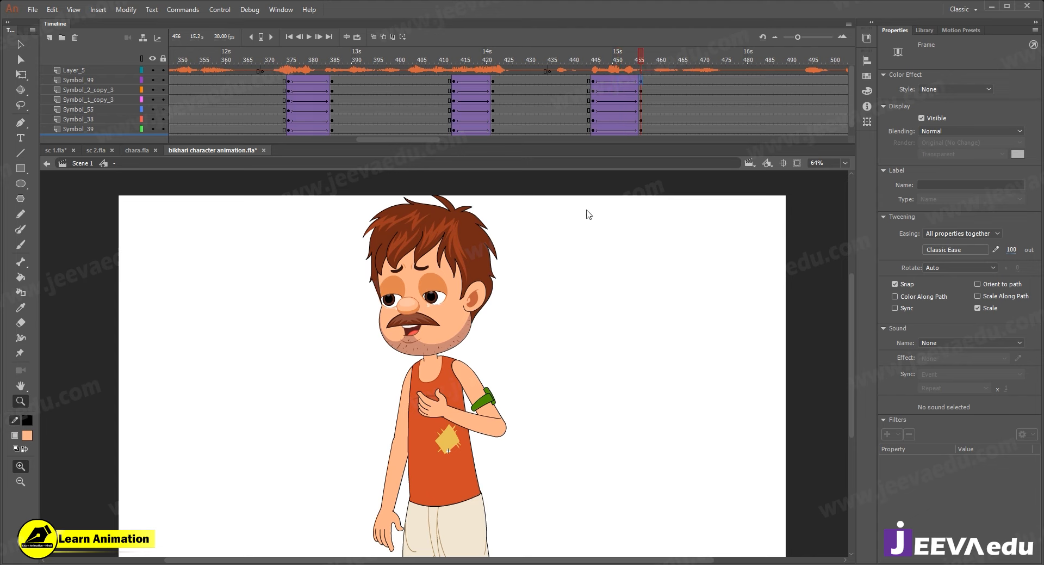
- Rotate the upper body clockwise to an upright stance in the frame 456 pose
alt+click(423, 316)
key(v)
drag(423, 321, 430, 411)
key(z)
key(q)
drag(475, 253, 490, 275)
- Rotate the hanging arm closer to the body in the frame 456 pose
key(z)
click(450, 364)
key(v)
click(336, 441)
click(364, 434)
key(q)
drag(336, 521, 359, 525)
- Rotate the armband arm clockwise in the frame 456 pose so its upper arm hangs alongside the torso
click(471, 402)
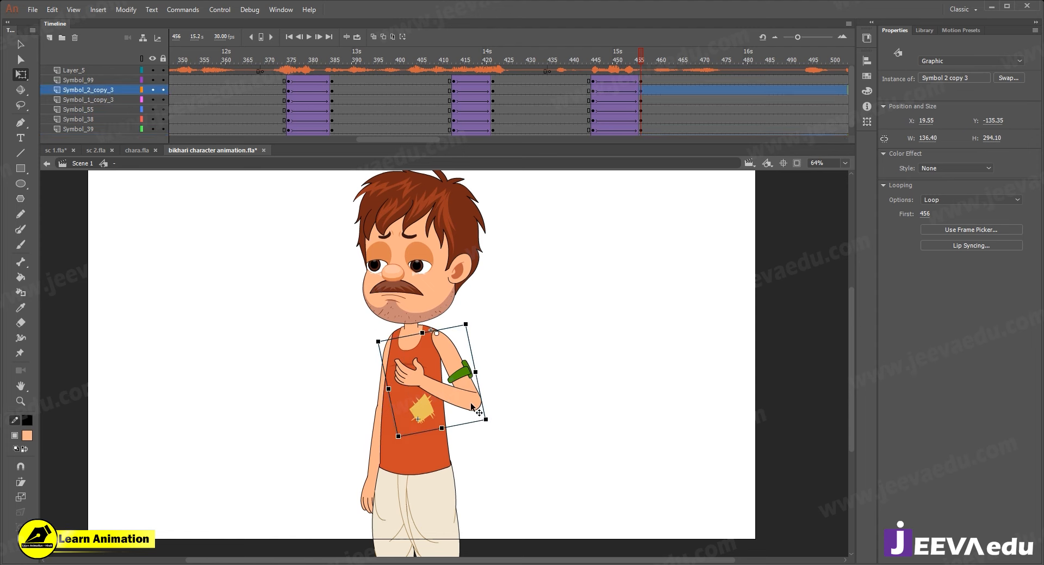
click(498, 418)
click(482, 413)
drag(492, 419, 458, 456)
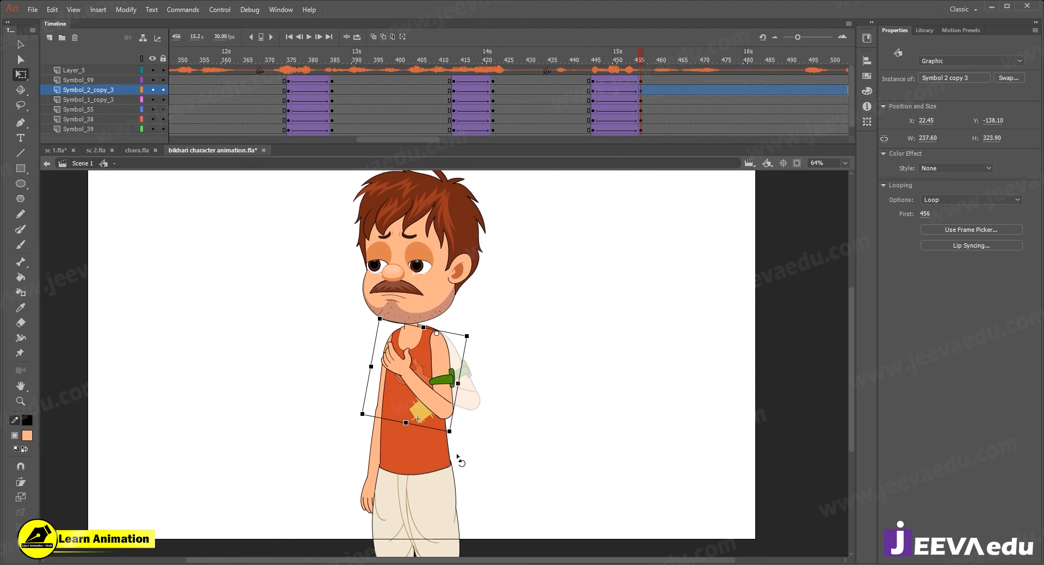
- Open the armband arm symbol and insert keyframes at frames 456 and 445 on the forearm layer, Layer_2
click(595, 81)
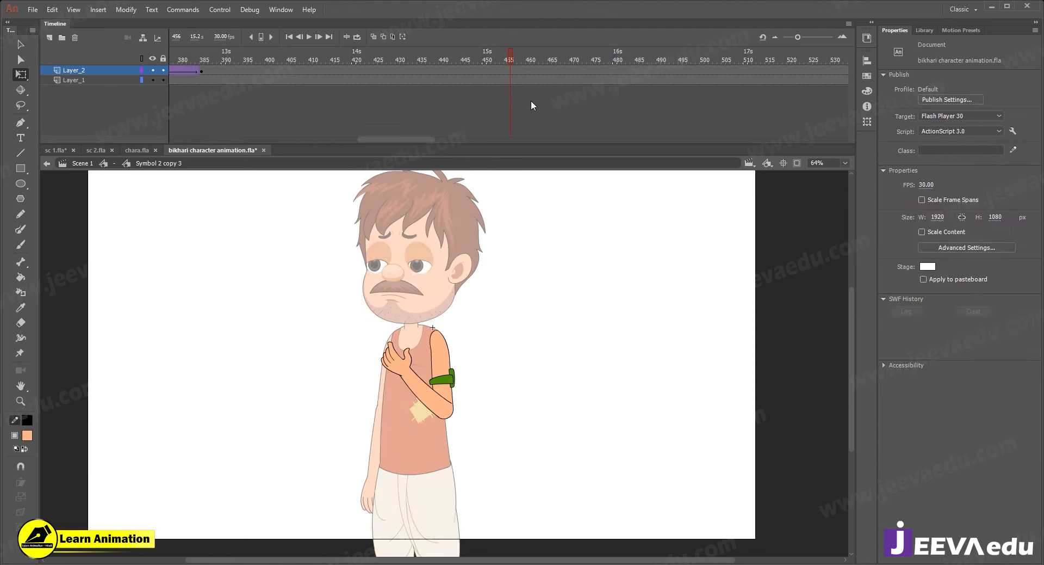
click(512, 68)
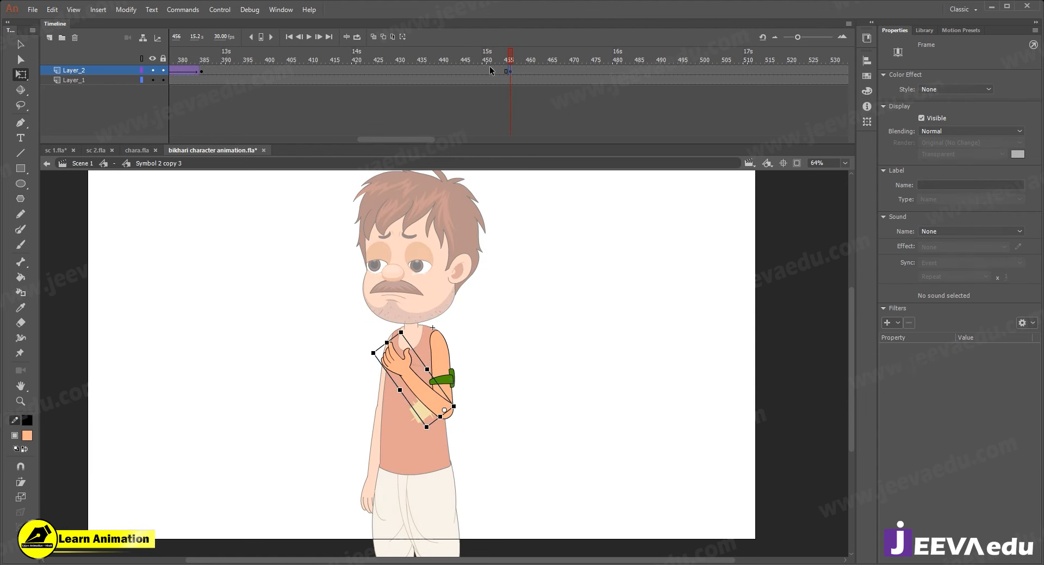
click(474, 70)
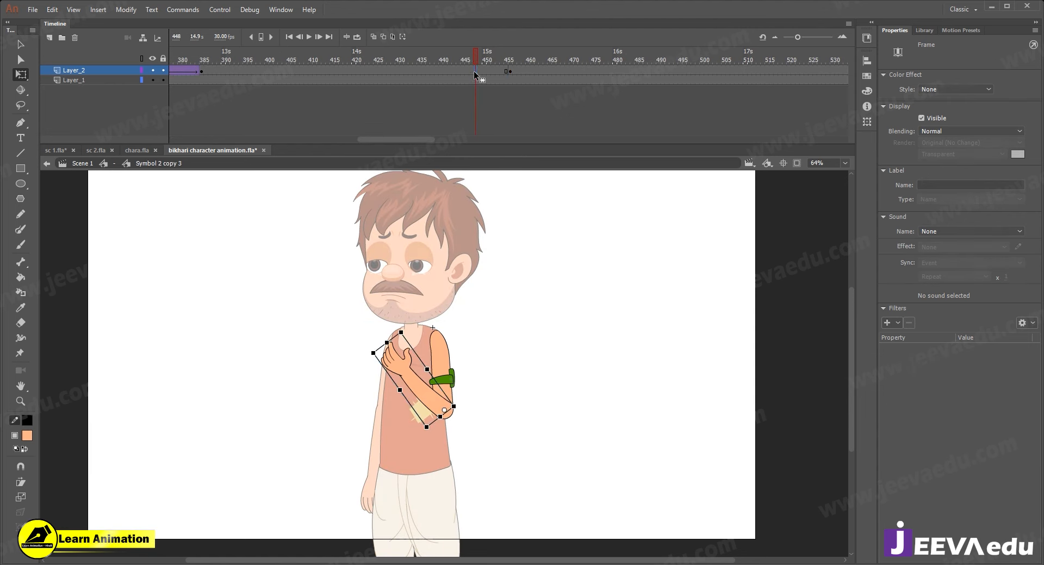
click(466, 69)
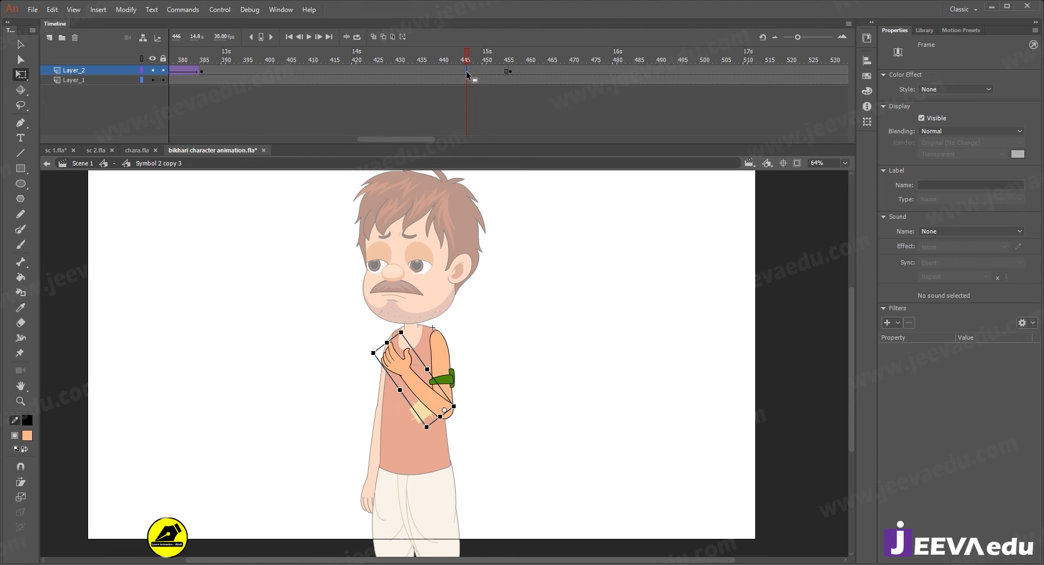
click(462, 71)
key(F6)
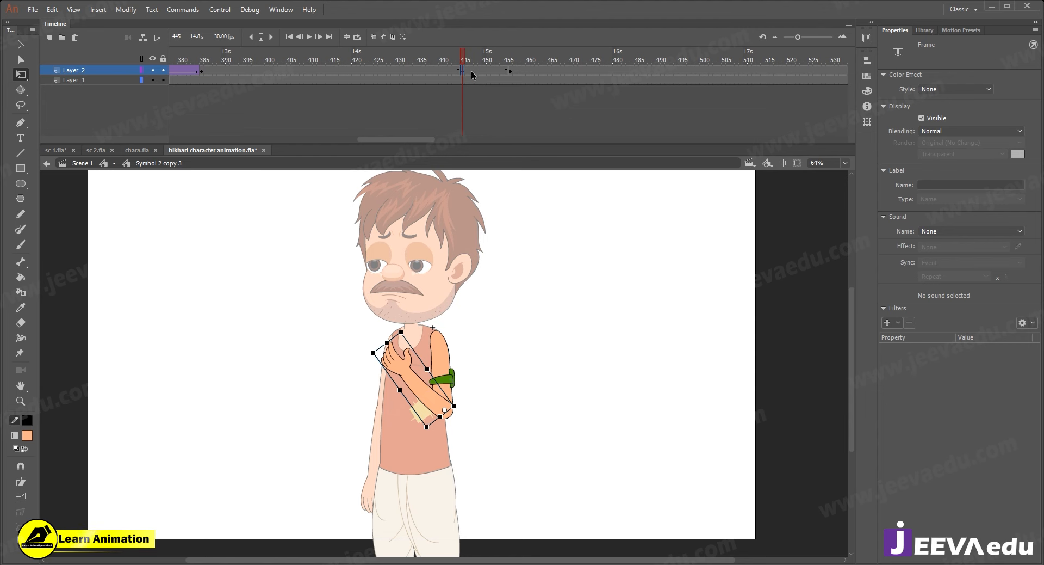
- Copy the lowered forearm pose from frame 374 into the frame 456 keyframe of Layer_2
right_click(475, 71)
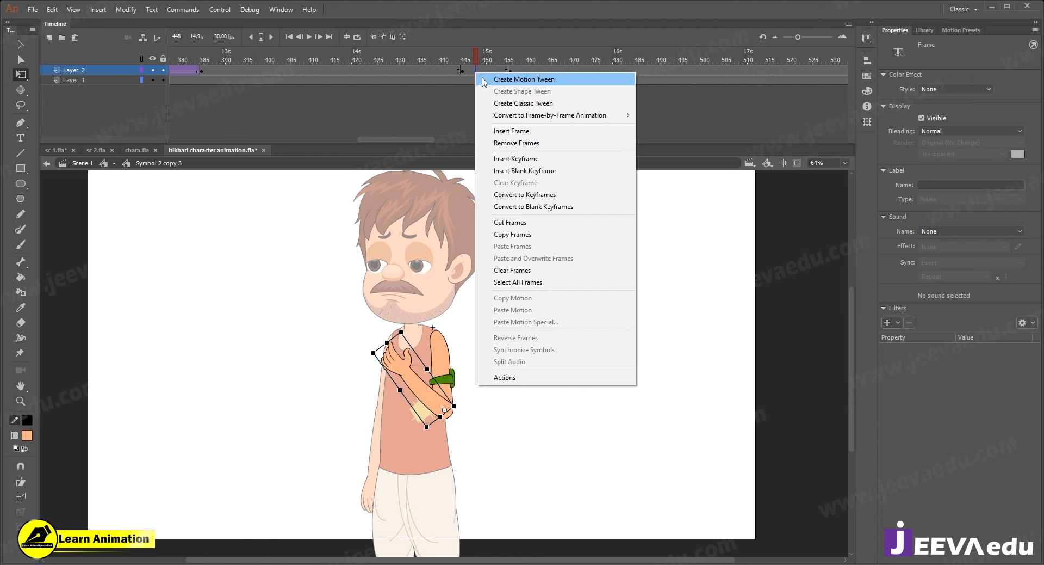
click(509, 69)
drag(509, 61, 193, 84)
click(272, 71)
click(224, 71)
click(219, 71)
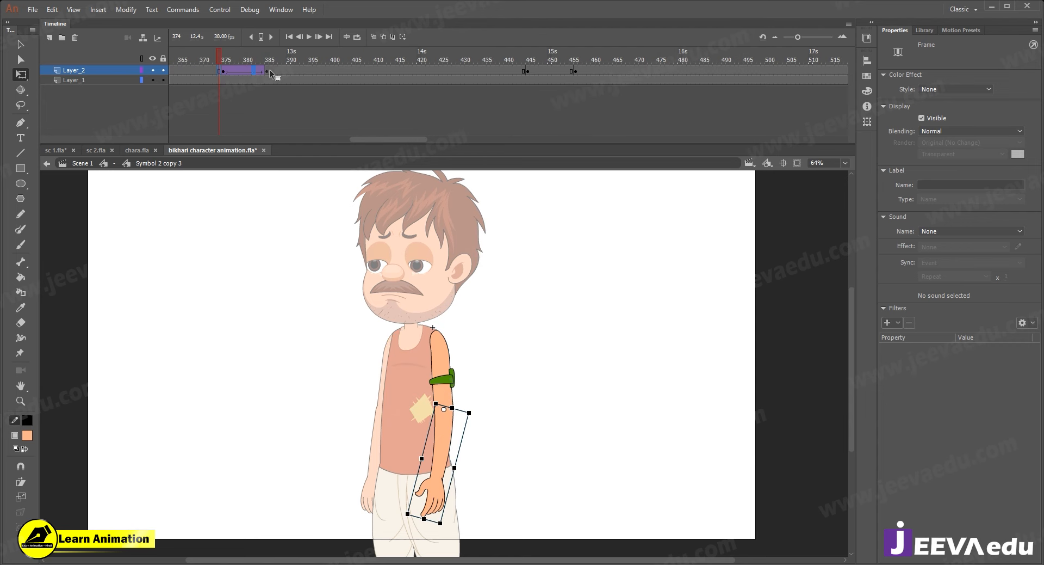
- Create a classic tween with an ease of 100 out between frames 445 and 456 of the forearm layer and return to the character's timeline
click(552, 71)
right_click(551, 71)
click(595, 96)
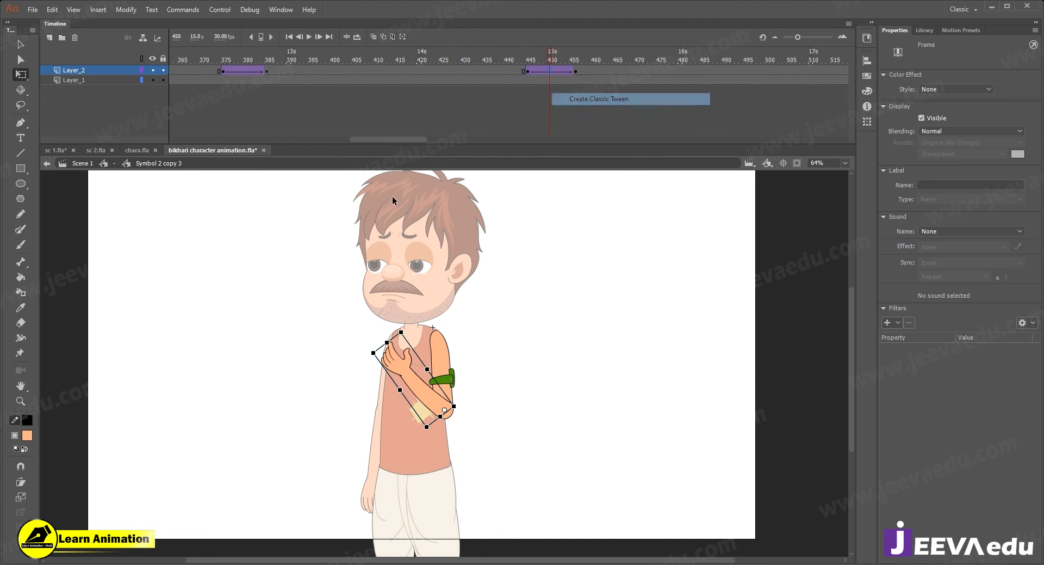
drag(1041, 236, 1042, 235)
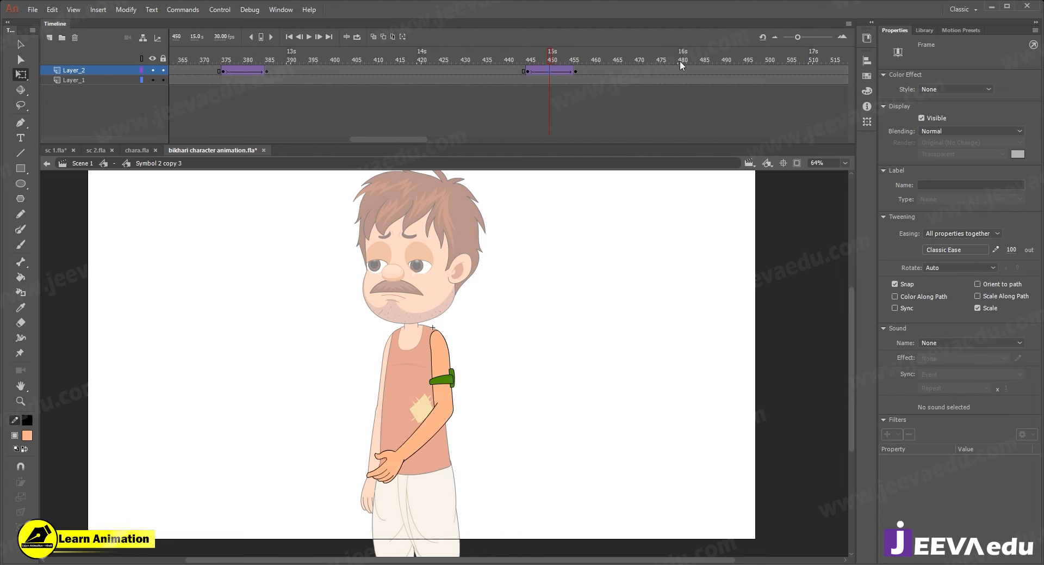
click(601, 54)
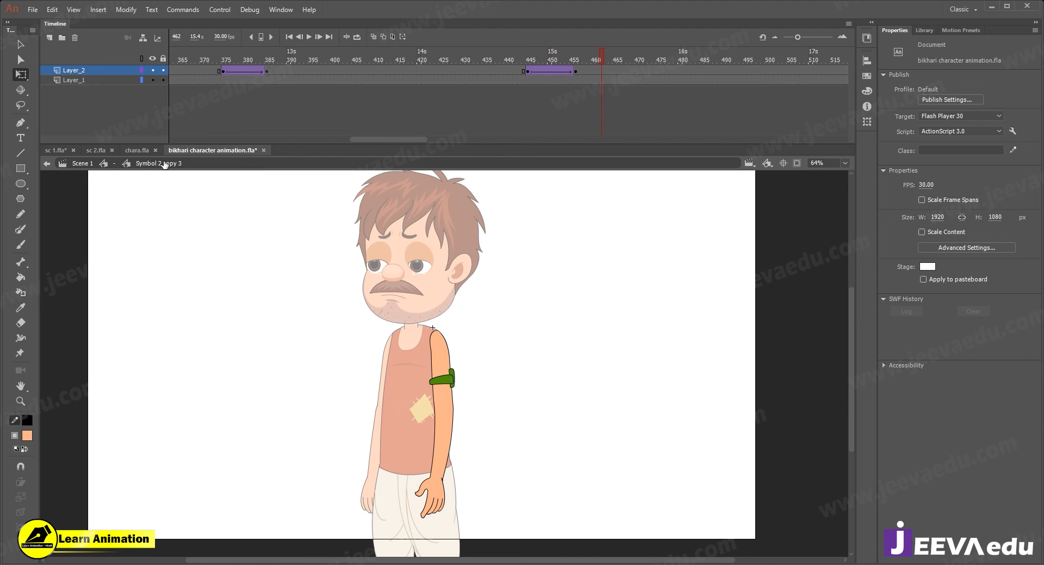
click(119, 164)
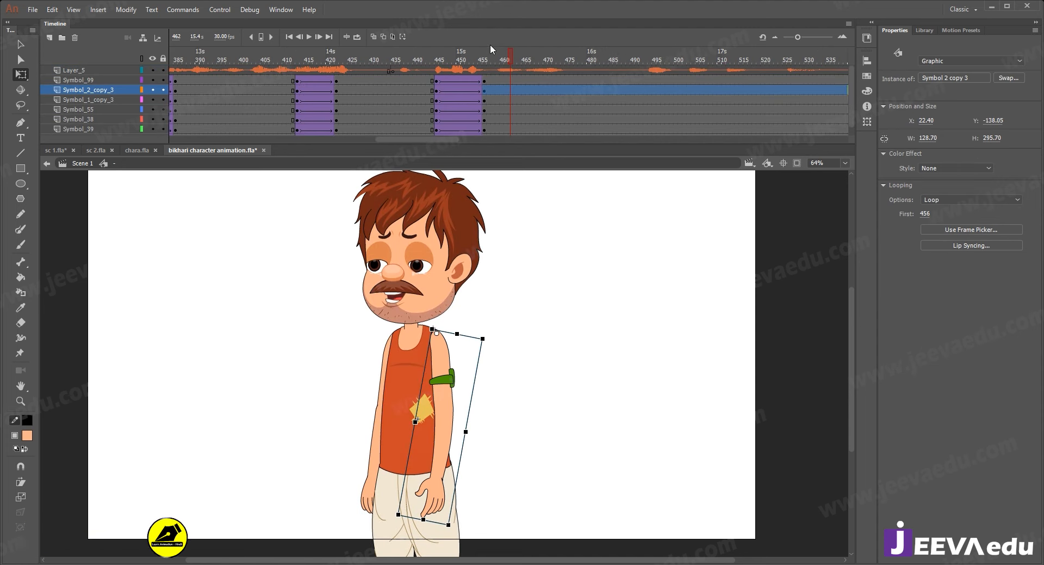
- Play back the arm-lowering gesture from about frame 444, viewing both the enlarged and the whole character
click(483, 55)
click(432, 81)
key(Return)
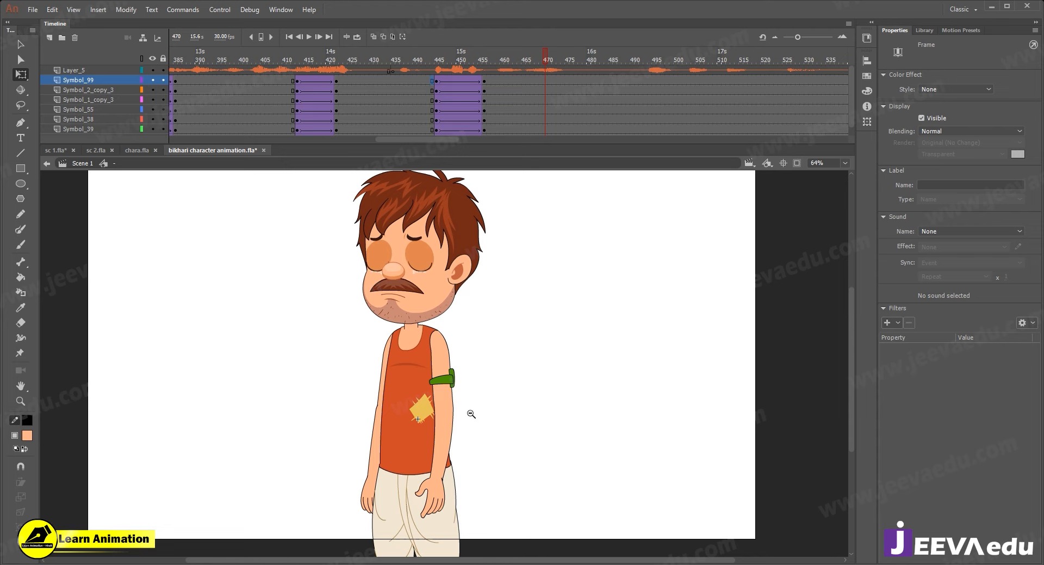
alt+click(472, 414)
alt+click(505, 316)
drag(568, 58, 138, 86)
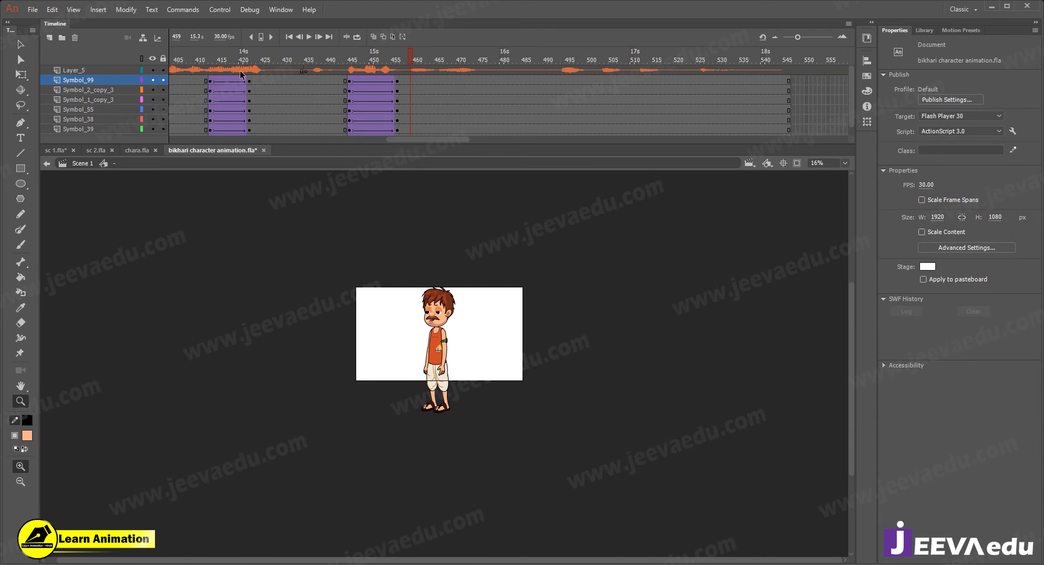
- Copy the audio layer Layer_5 from the character symbol and paste it into the main Scene 1 timeline
right_click(110, 70)
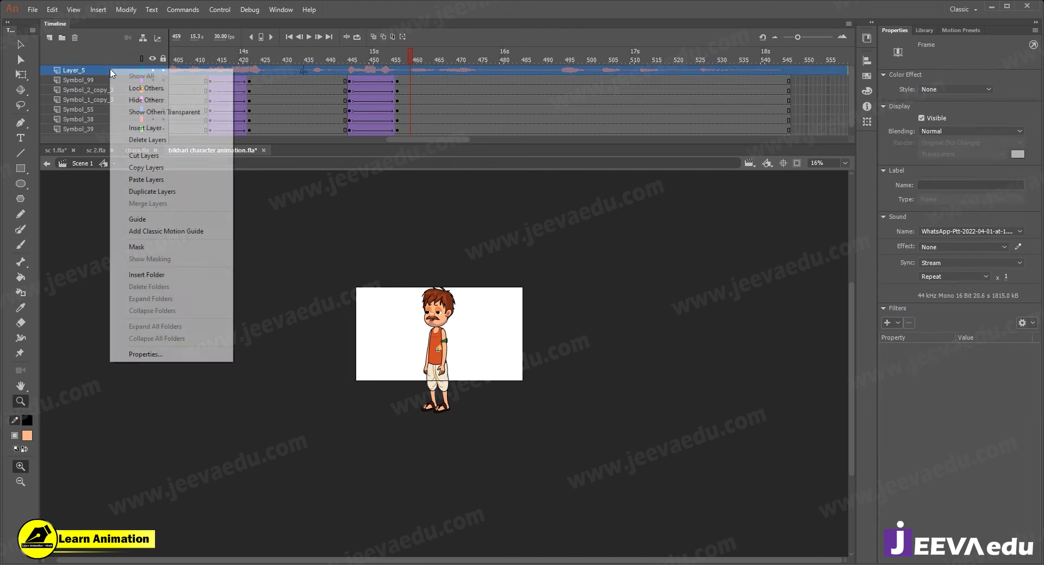
click(134, 167)
click(72, 165)
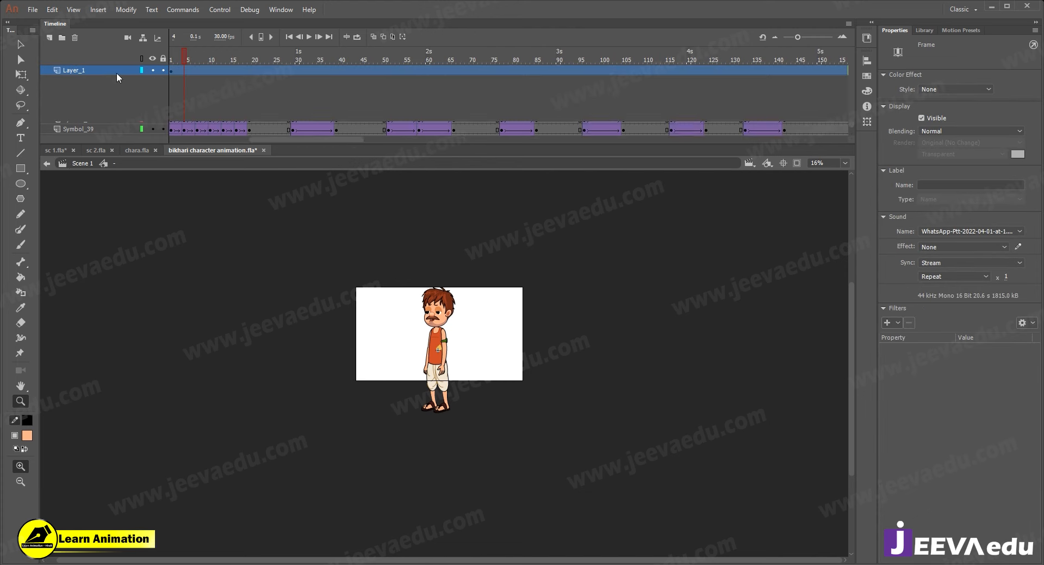
right_click(112, 68)
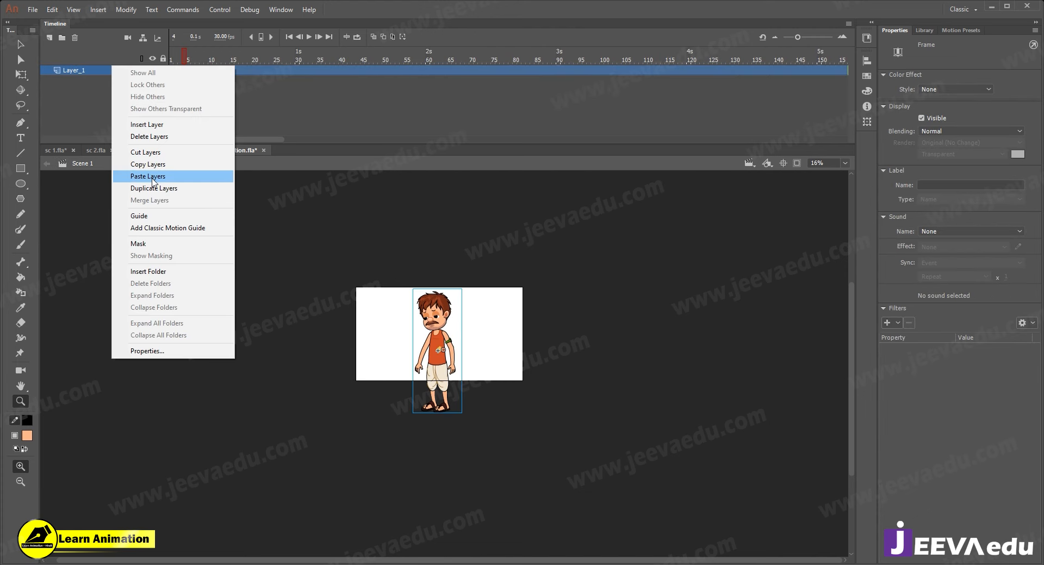
click(154, 177)
- Play back Scene 1 with the audio and extend Layer_1 to about frame 547
key(Return)
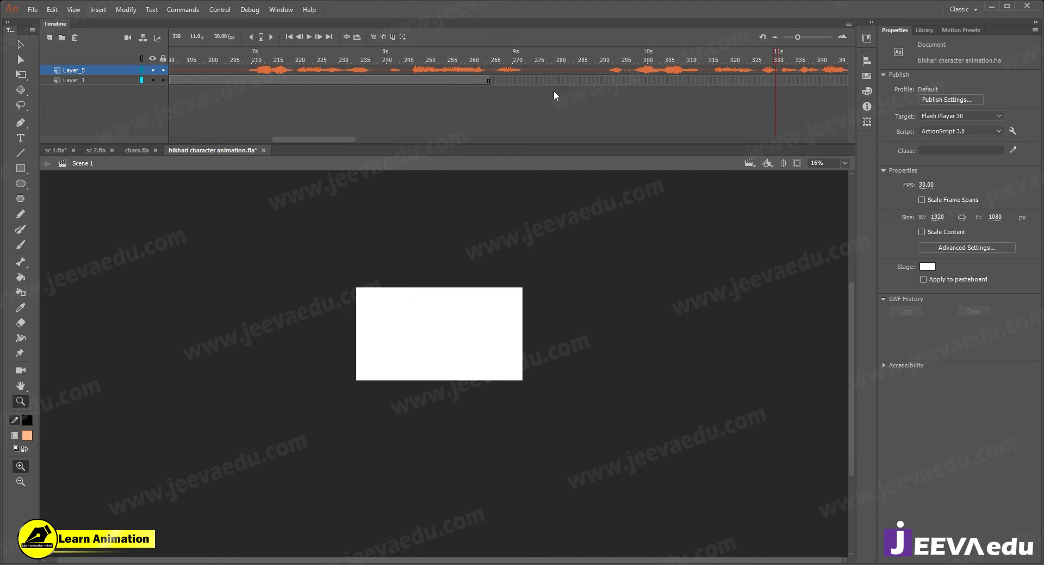
drag(324, 140, 485, 143)
click(427, 80)
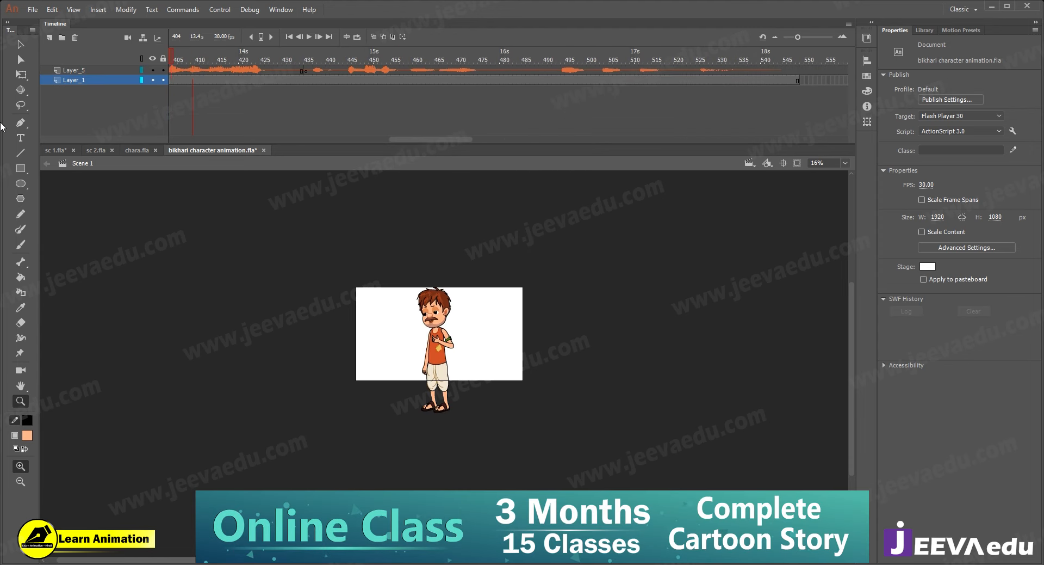
- Play back the ending of Scene 1 and remove frames from about 477 to 535 on Layer_5 and Layer_1
key(Return)
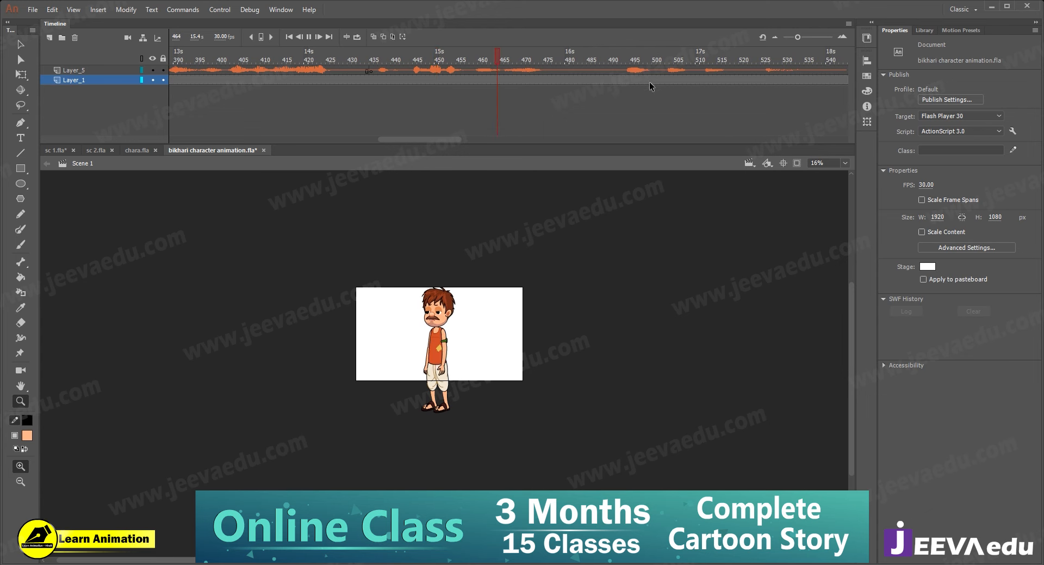
drag(559, 71, 807, 153)
key(shift+F5)
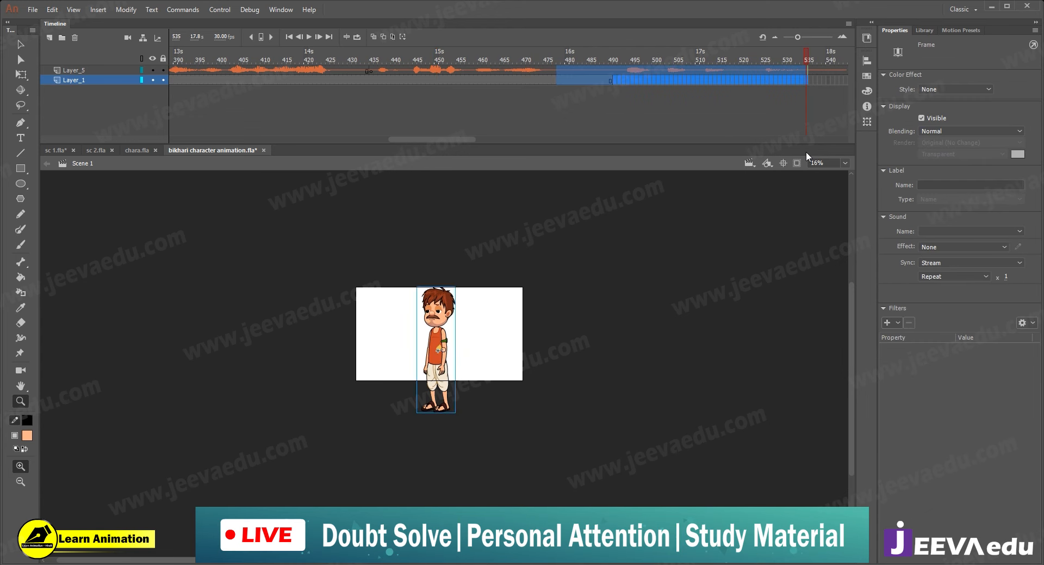
- Undo the last frame edit and play back the trimmed Scene 1 from frame 1 to its end at frame 477
key(ctrl+z)
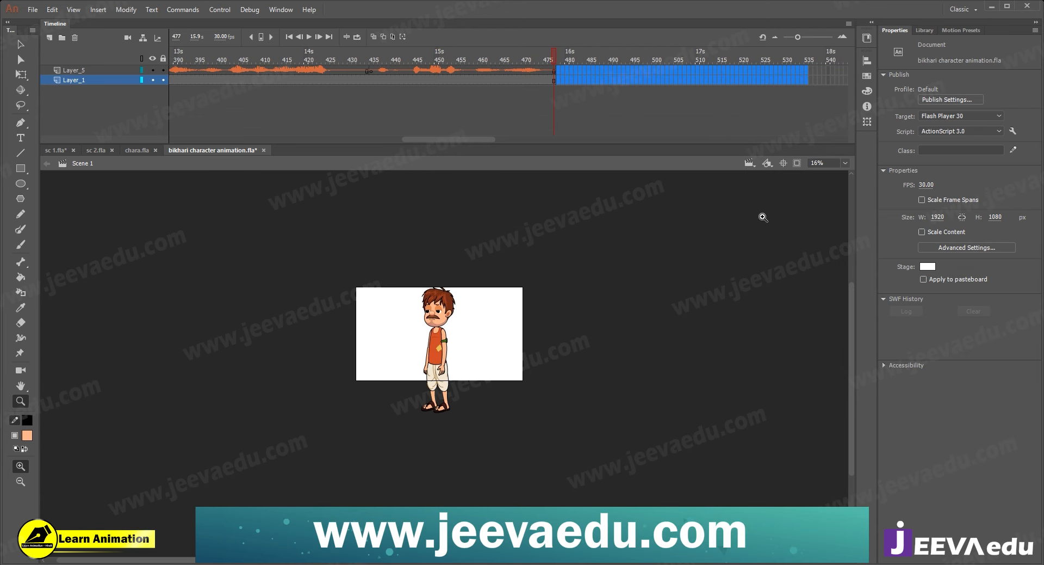
click(418, 357)
drag(554, 49, 1, 143)
key(Return)
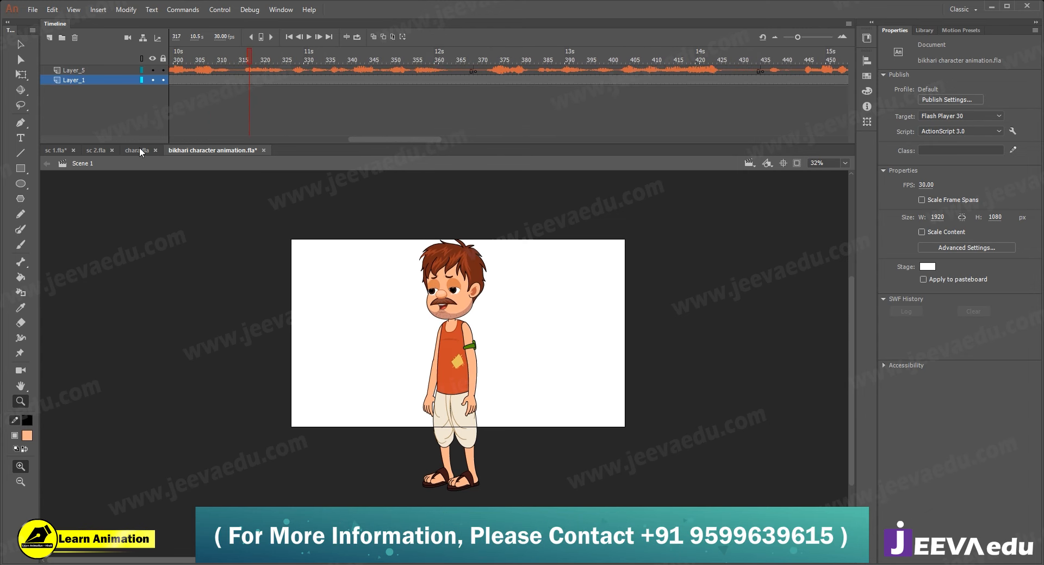
drag(261, 54, 46, 83)
click(420, 310)
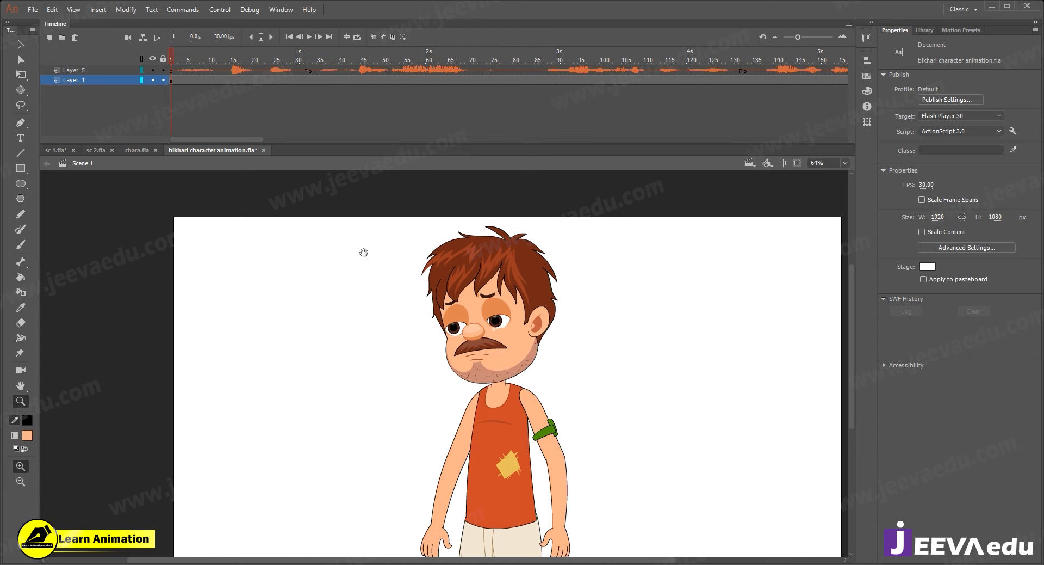
alt+click(364, 253)
drag(257, 205, 588, 381)
key(Return)
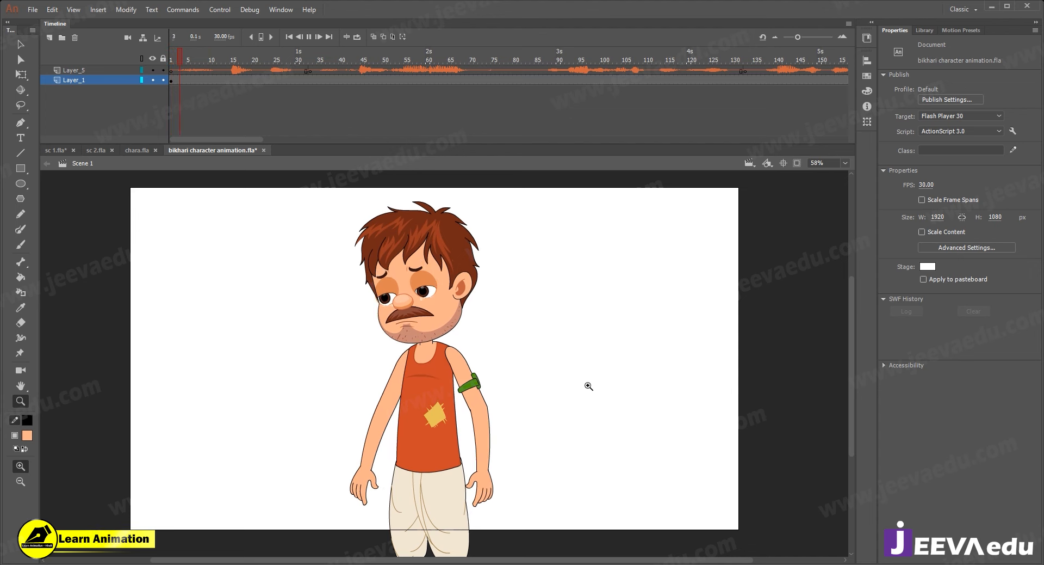
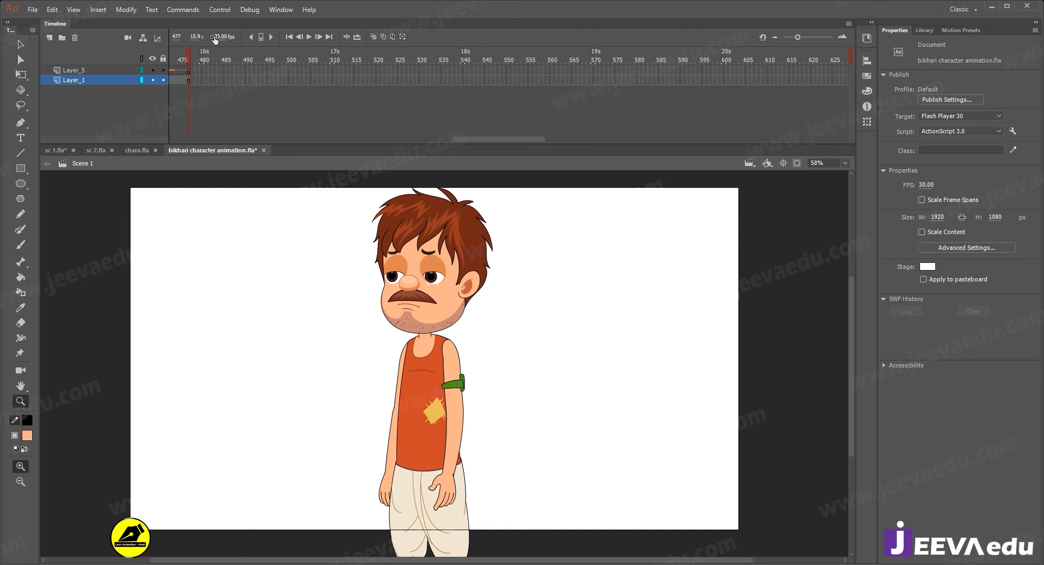
drag(189, 59, 372, 80)
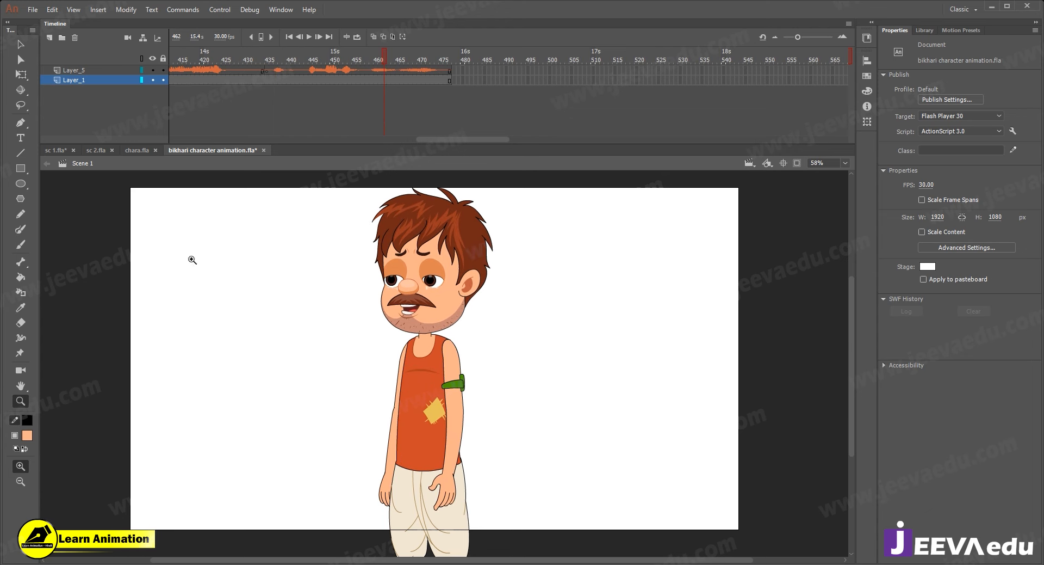
- Open the main scene of sc 1.fla and examine how the background, the sage and the beggar are arranged
alt+click(401, 375)
click(50, 151)
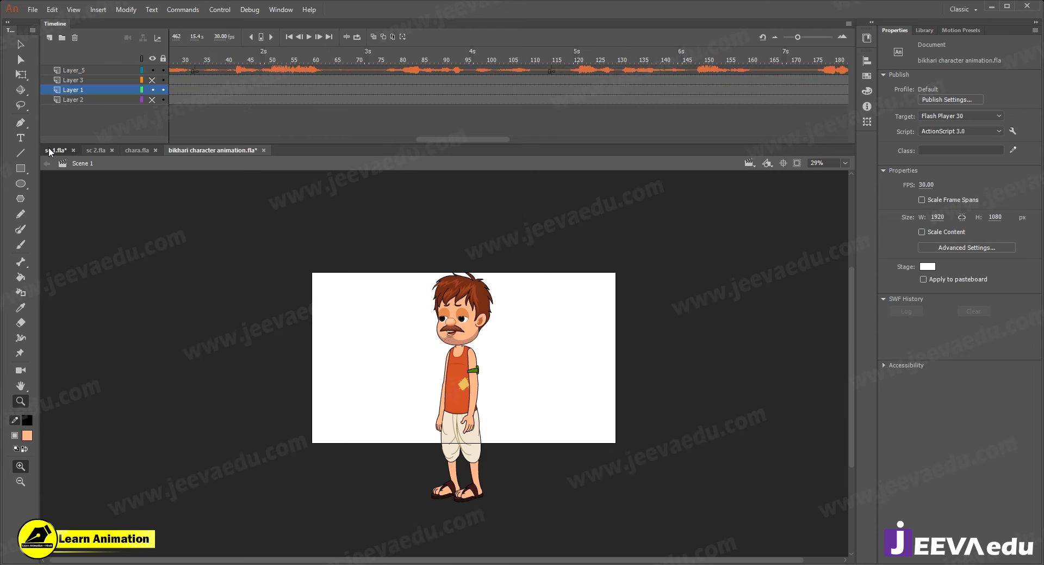
click(82, 164)
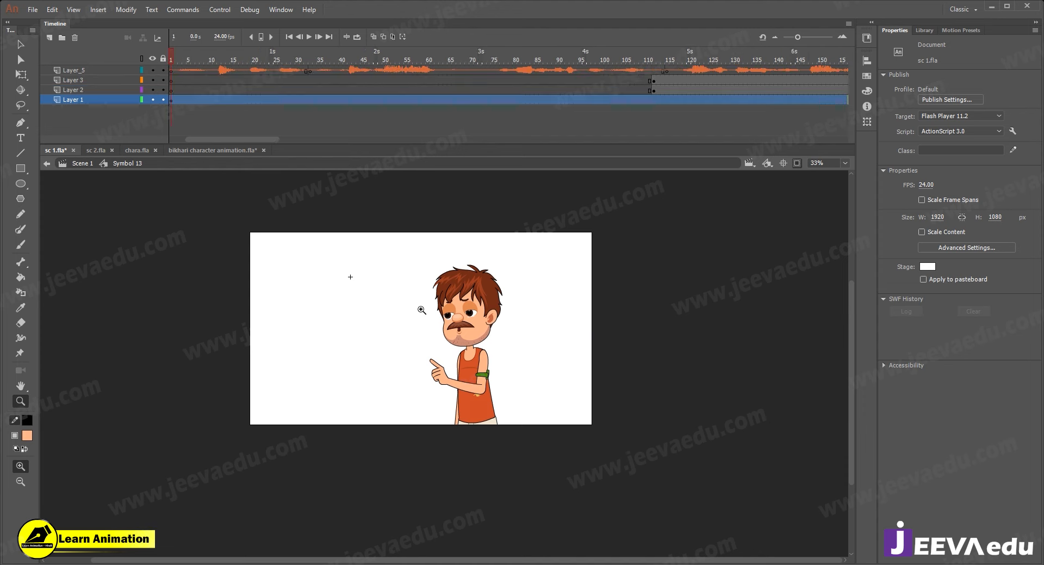
click(180, 57)
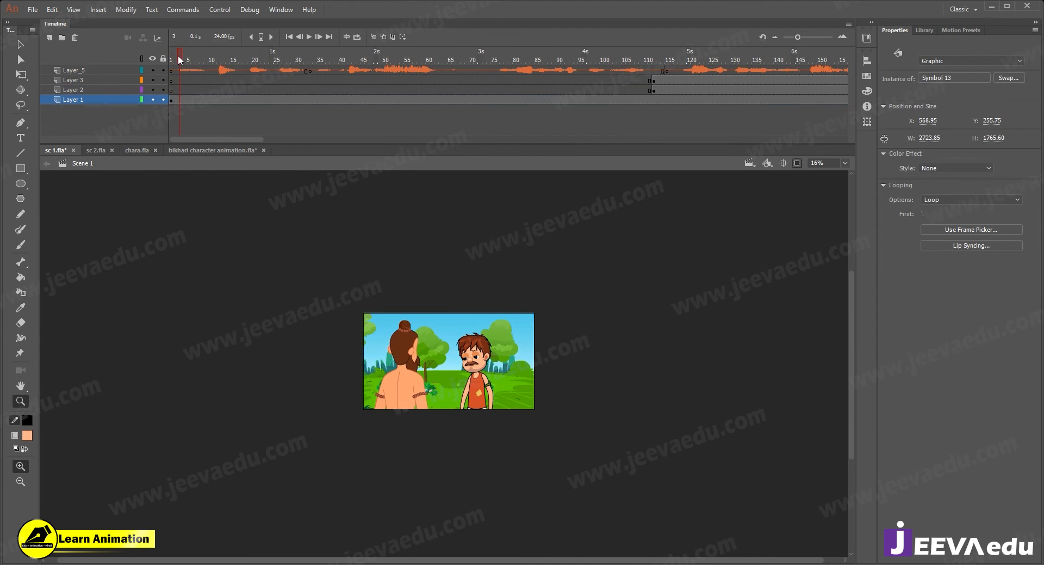
key(v)
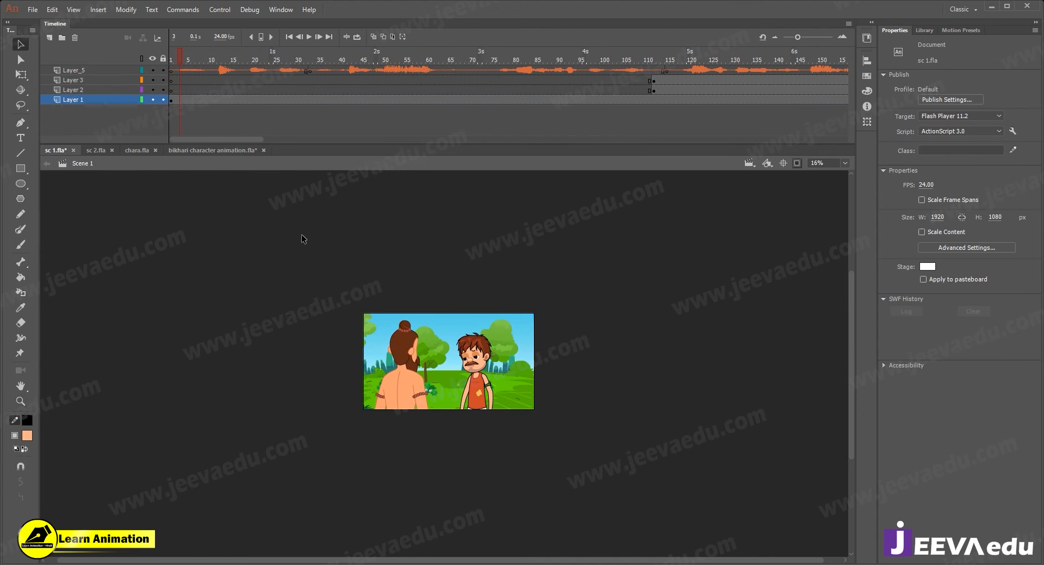
- Look up the back-view sage character in chara.fla and return to sc 1.fla
click(214, 150)
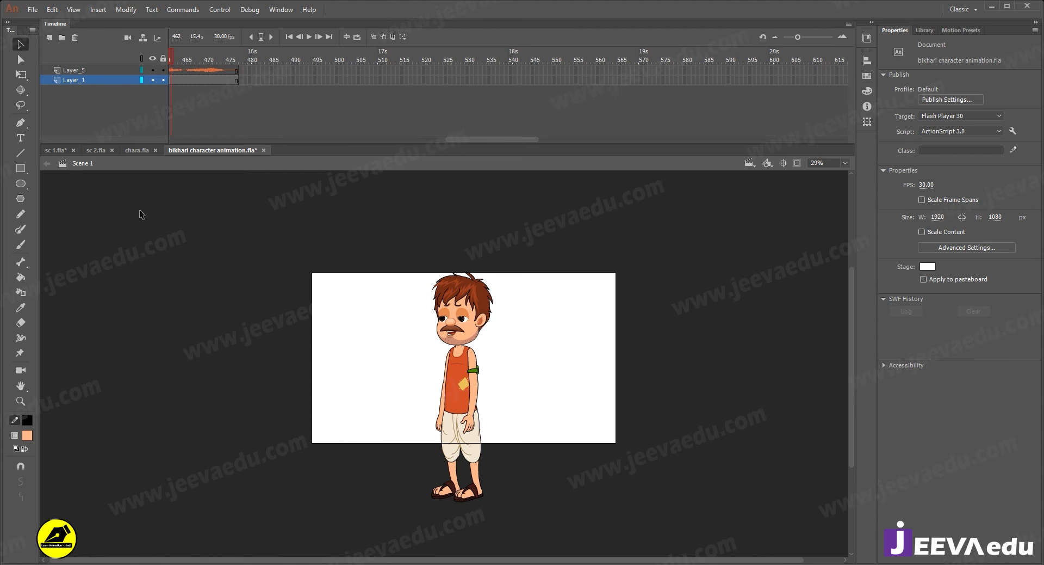
click(134, 150)
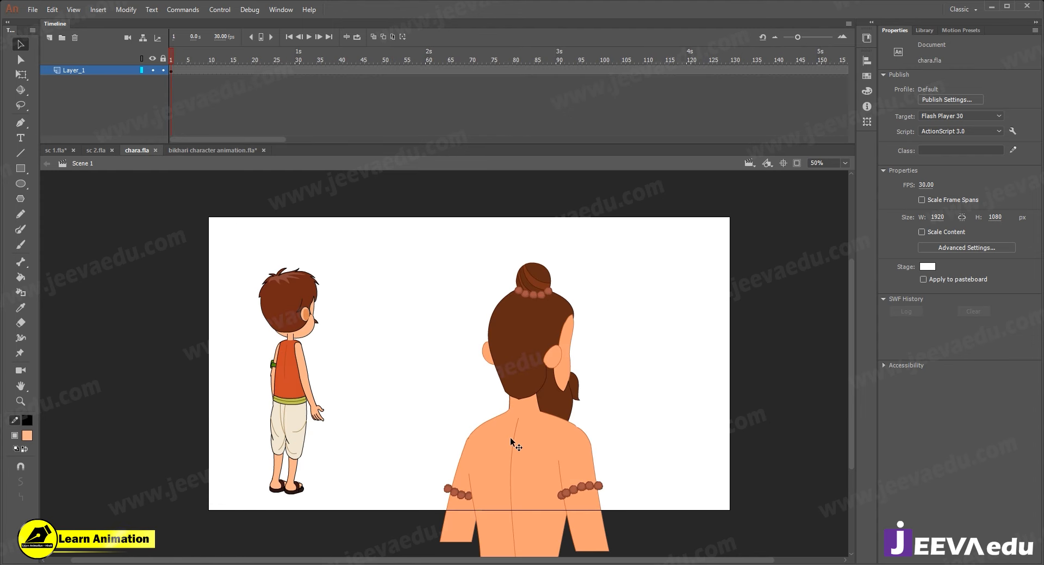
click(511, 440)
click(56, 151)
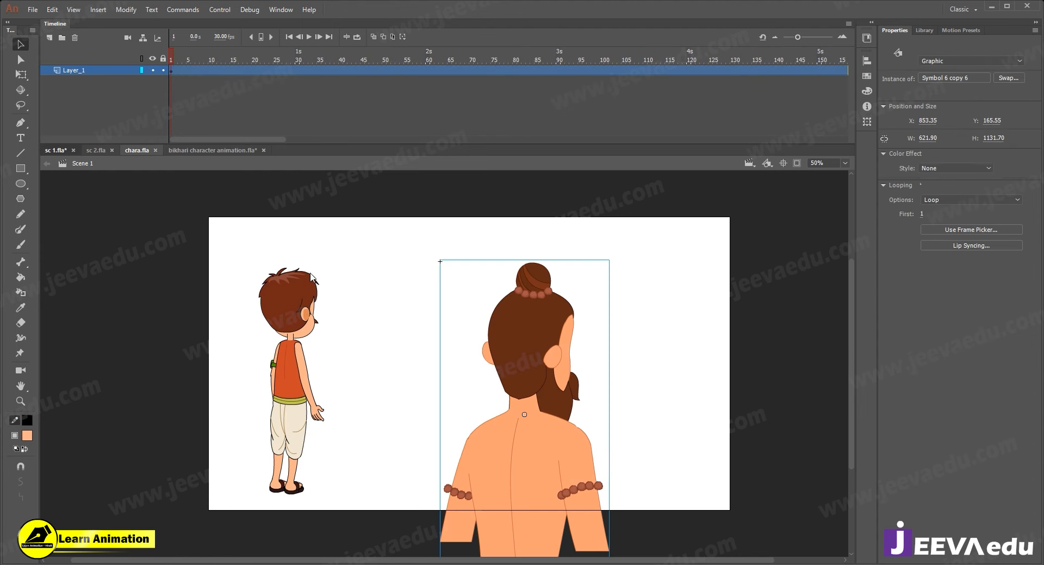
- Copy the background from Symbol 13 in sc 1.fla and paste it in place on a new bottom layer in bikhari character animation.fla
click(437, 325)
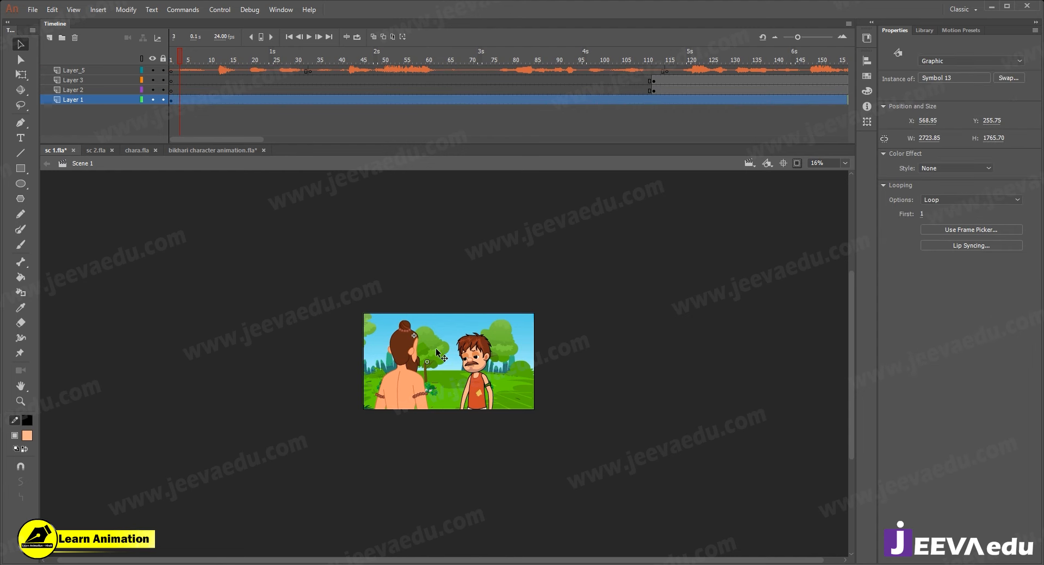
double_click(436, 353)
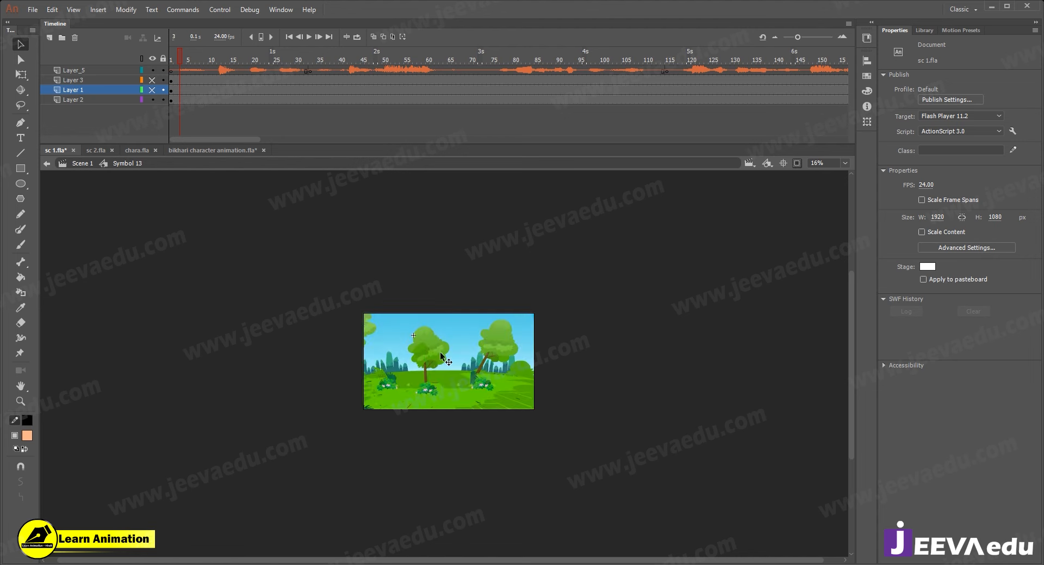
click(140, 148)
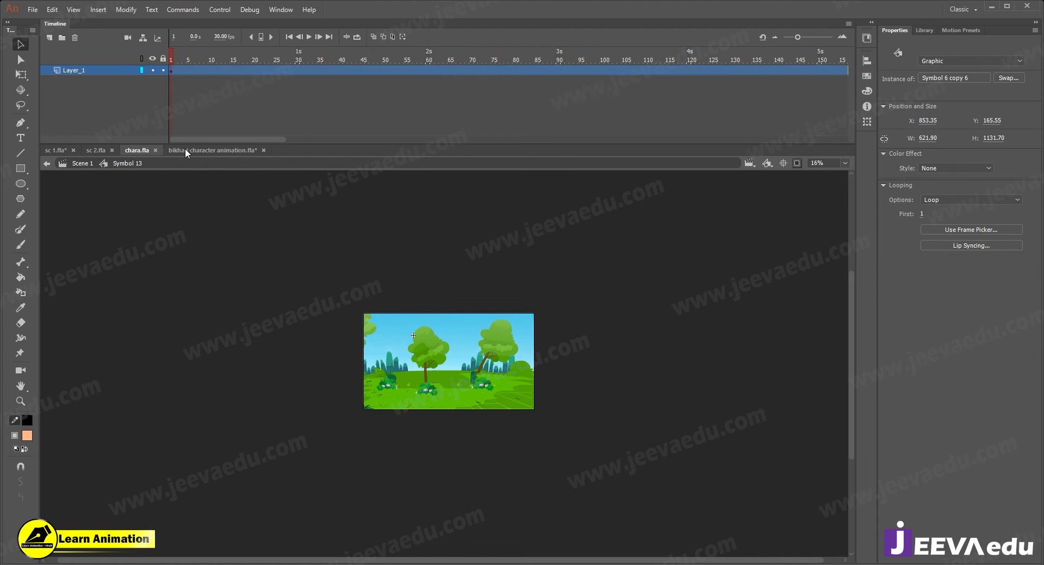
click(185, 148)
drag(471, 139, 195, 139)
click(50, 38)
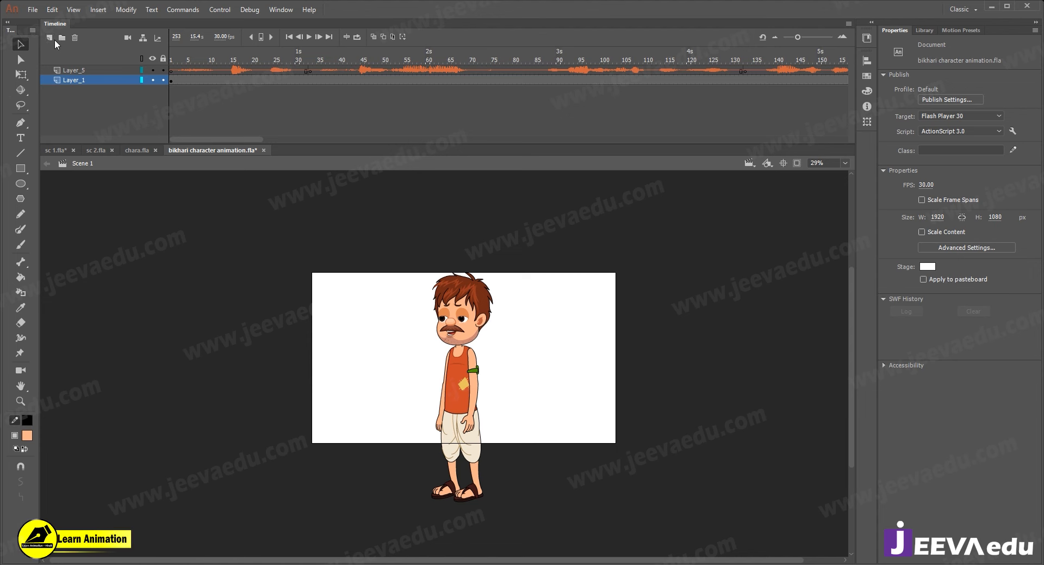
drag(109, 80, 109, 103)
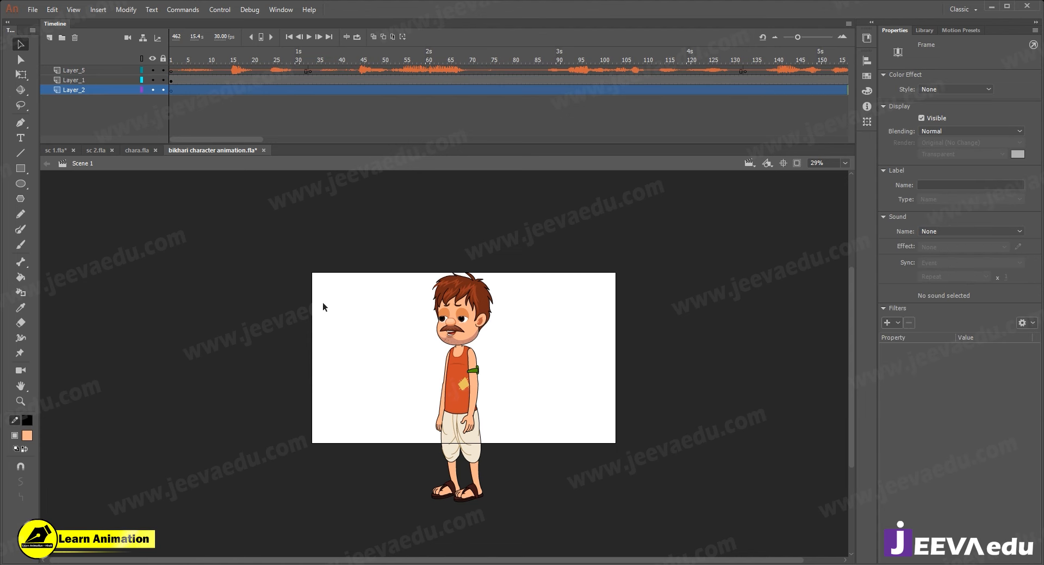
key(ctrl+shift+v)
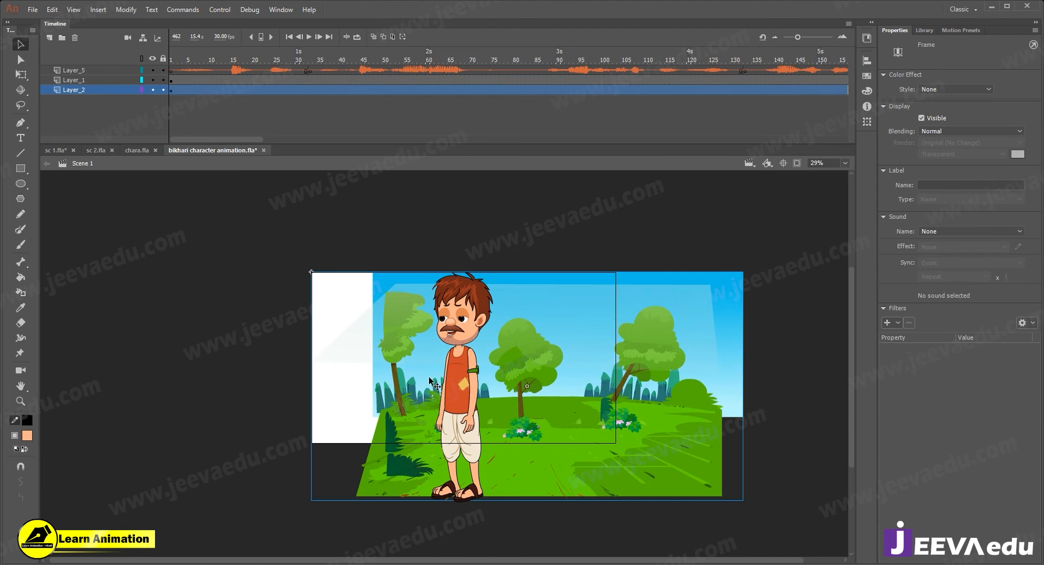
- Clip the content outside the stage, and move the beggar right and enlarge him to about 548 px wide and 1803 px high
click(797, 164)
click(74, 80)
drag(460, 370, 508, 380)
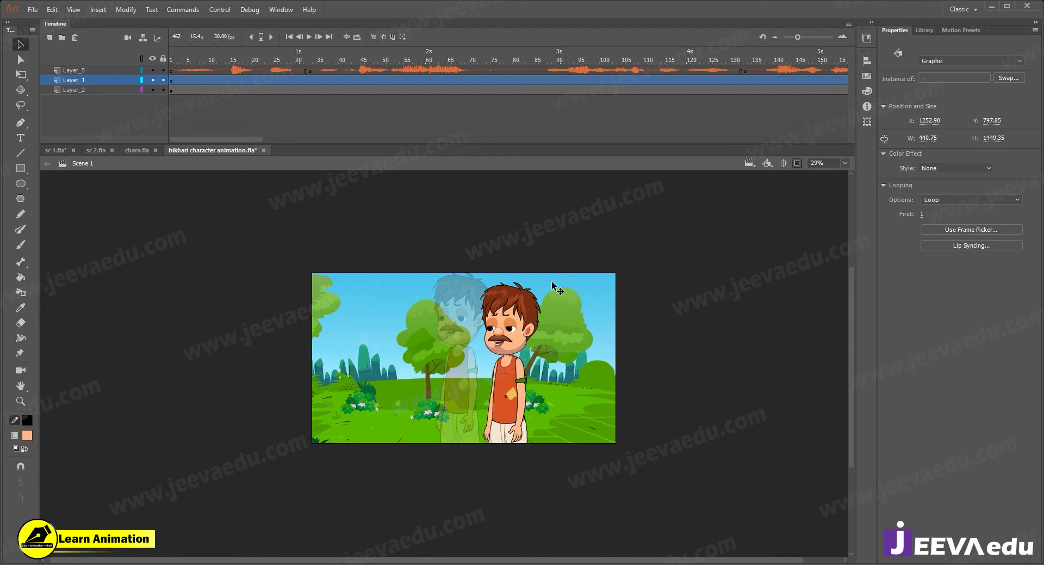
key(q)
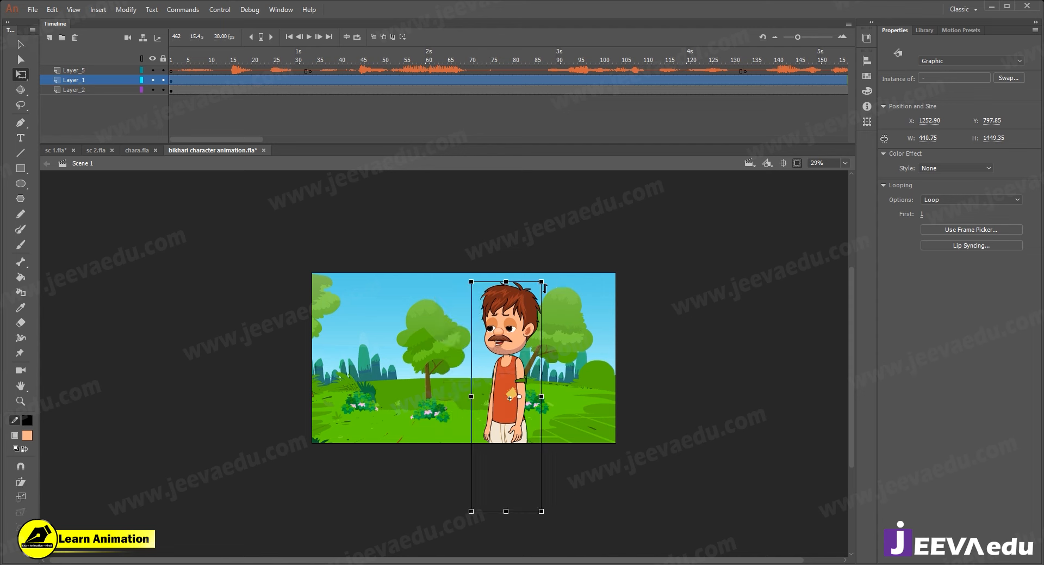
drag(541, 281, 546, 254)
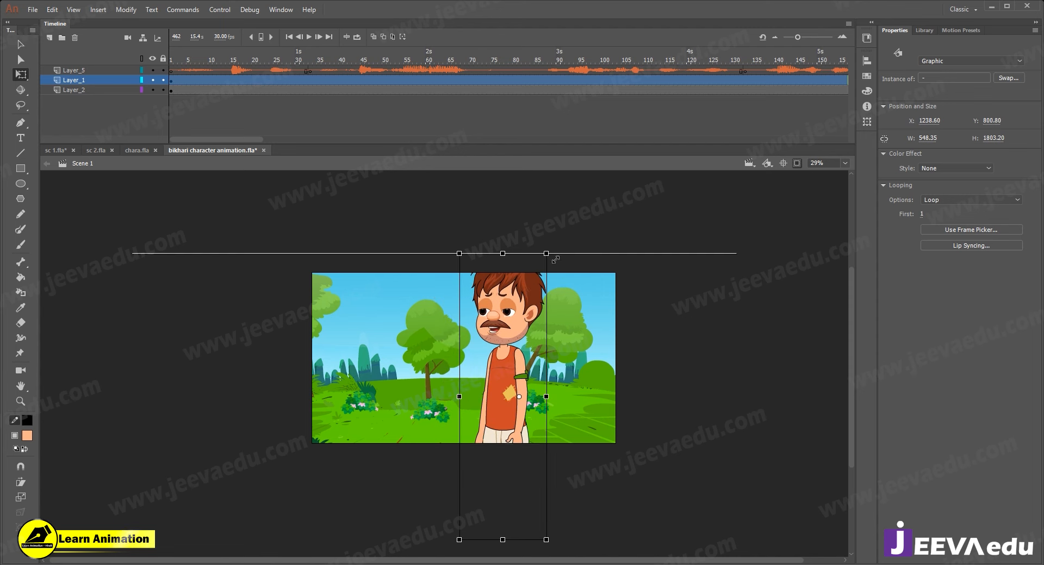
drag(523, 322, 524, 324)
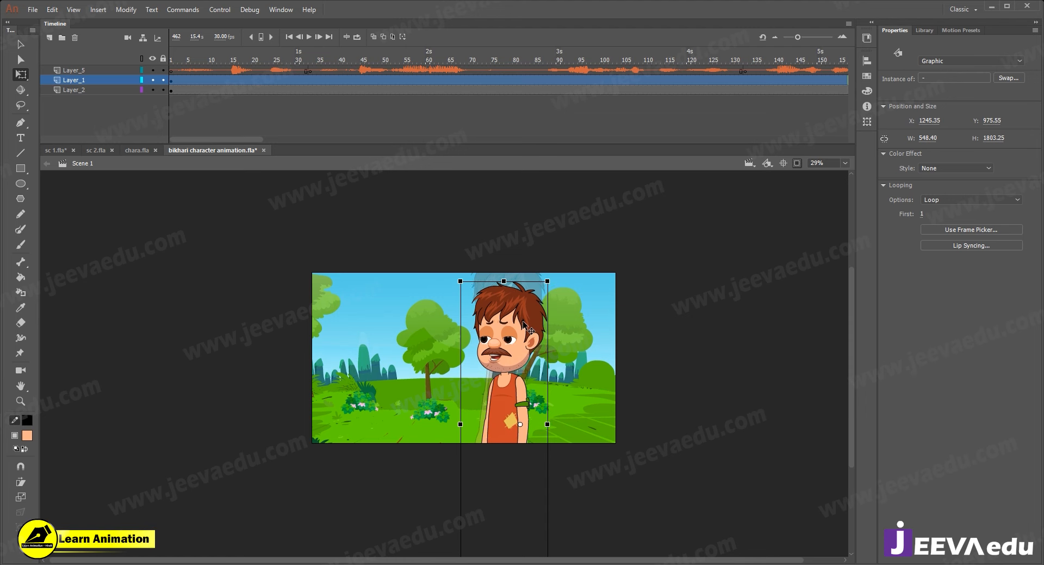
- Paste the back-view sage from chara.fla onto a new layer above the beggar and enlarge him slightly at the stage's left edge
click(50, 37)
click(143, 151)
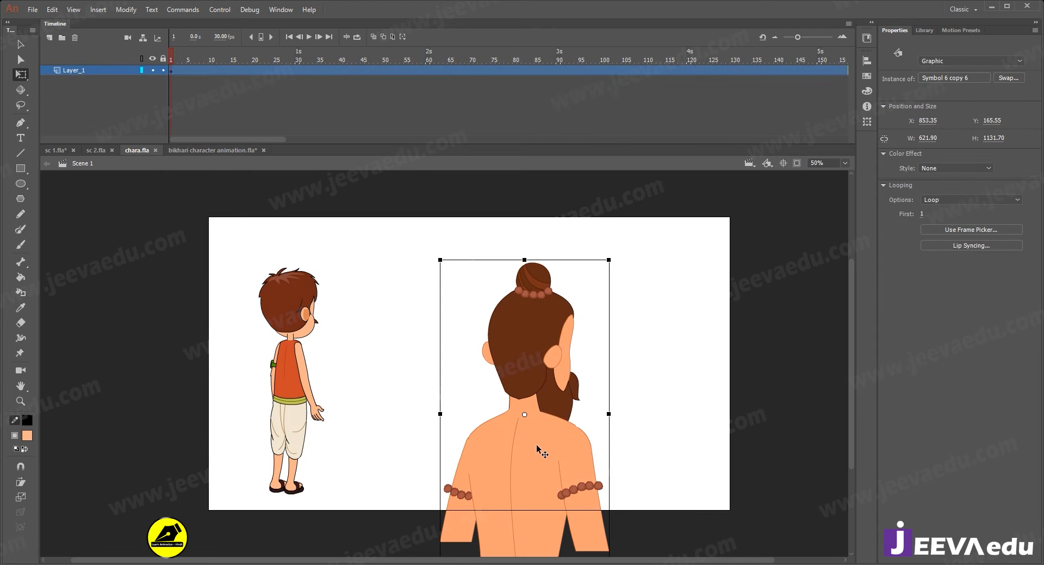
click(200, 151)
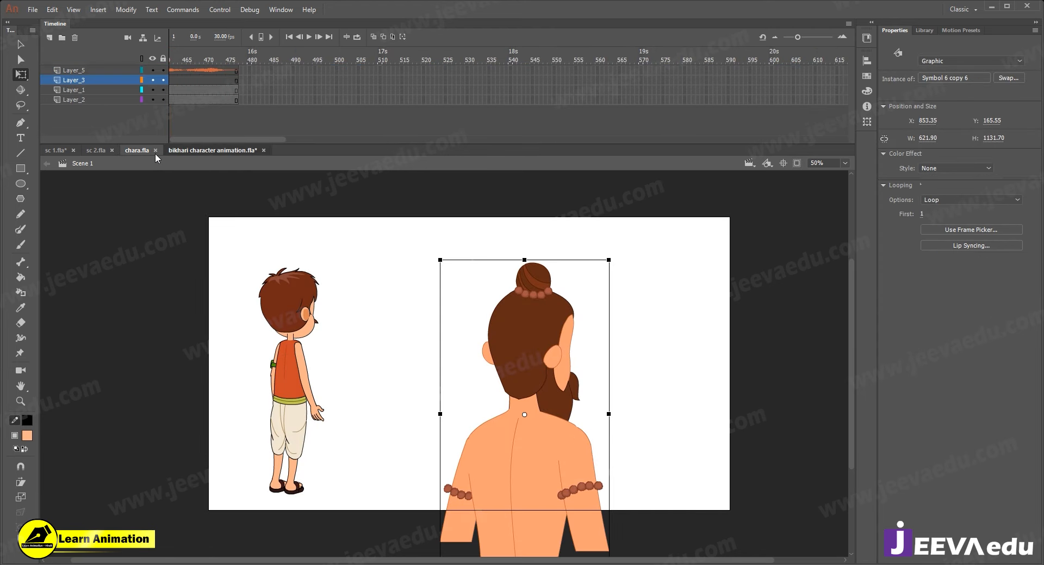
drag(518, 140, 234, 136)
click(174, 78)
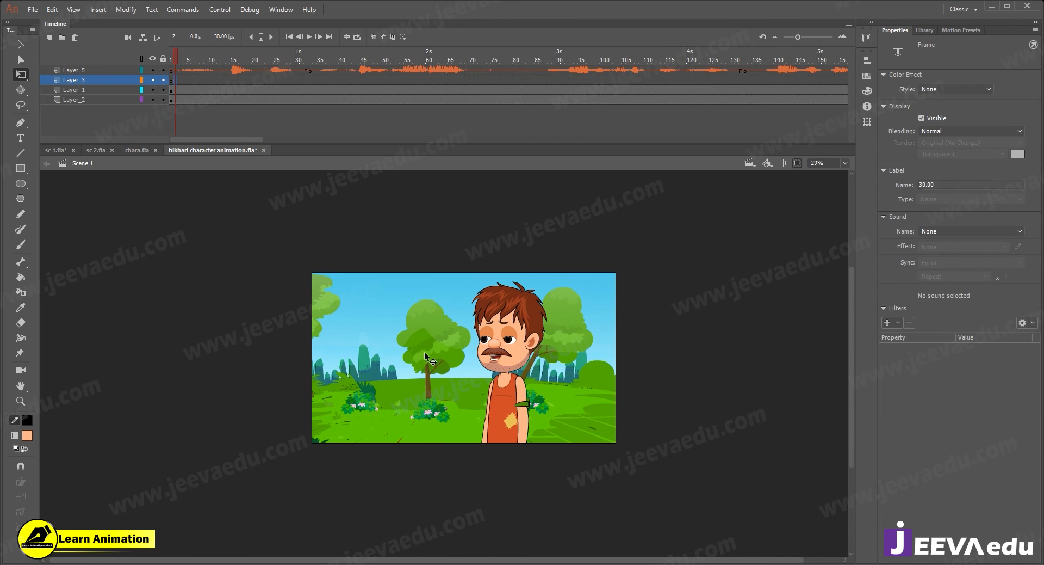
key(ctrl+v)
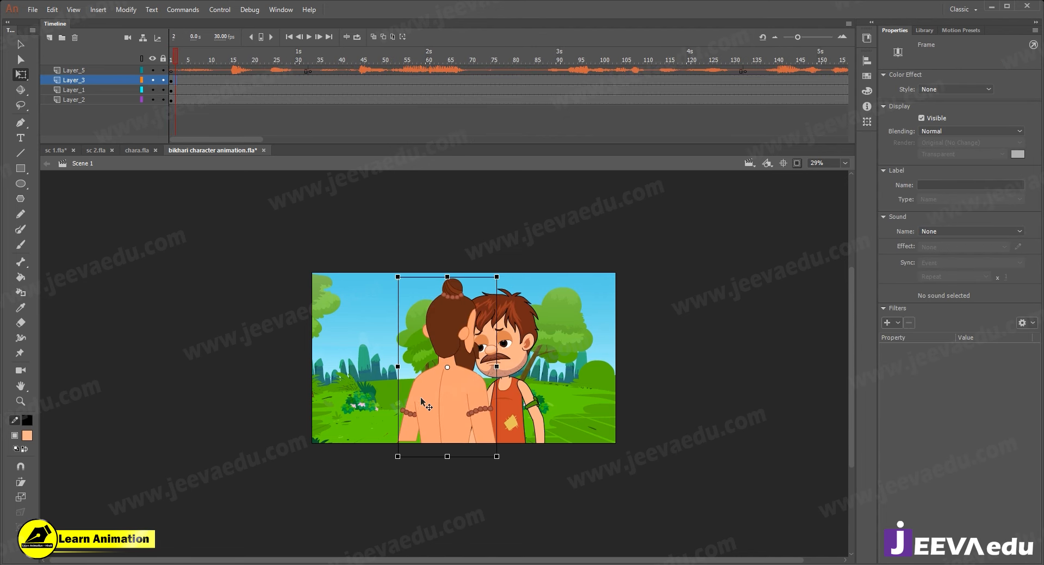
drag(422, 401, 354, 403)
drag(402, 290, 406, 281)
- Reduce the beggar to about 580 px wide and 1530 px high and move him slightly up and to the right
click(507, 357)
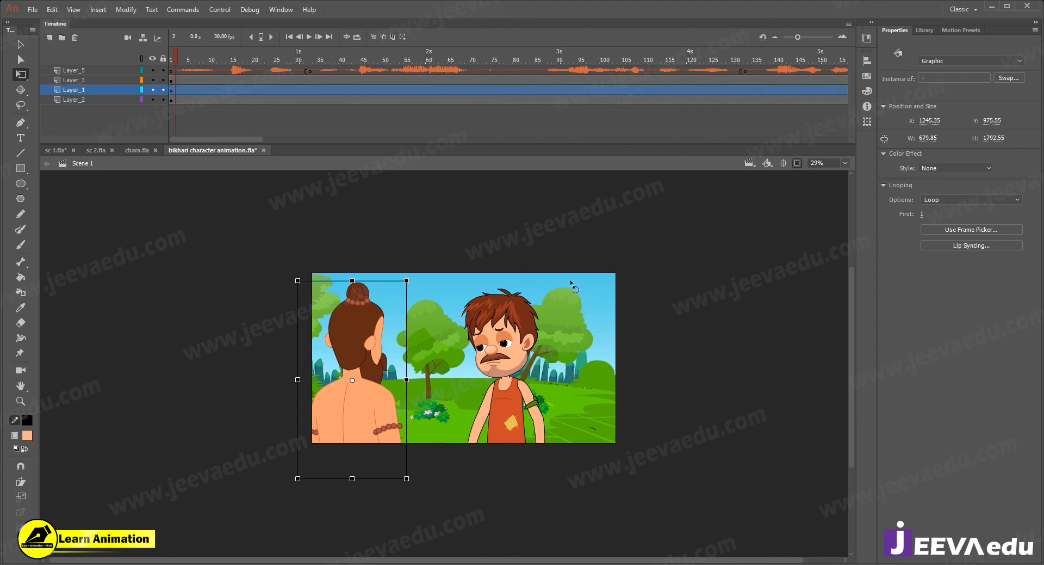
drag(561, 282, 555, 303)
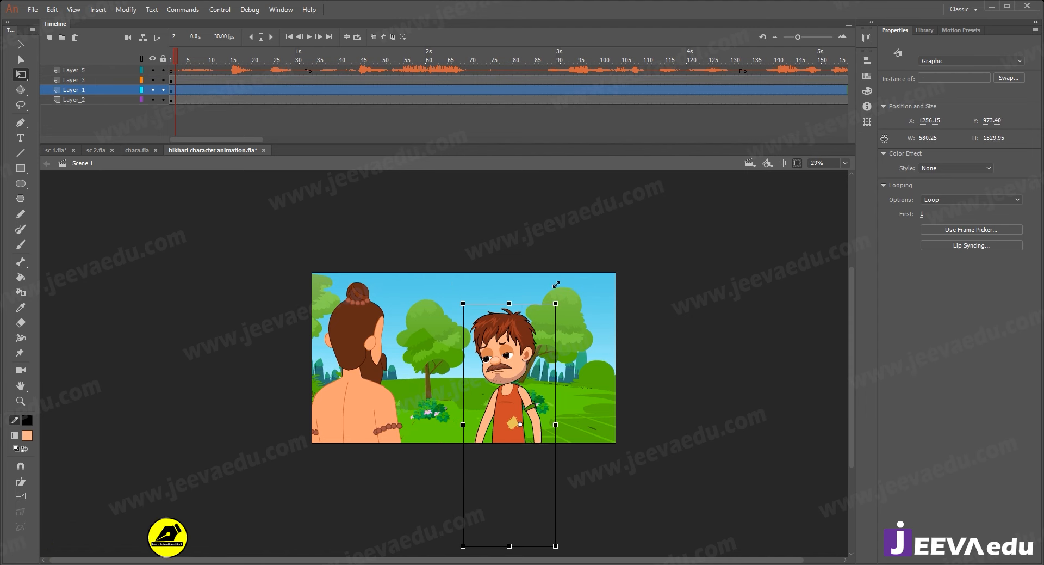
drag(507, 367, 521, 346)
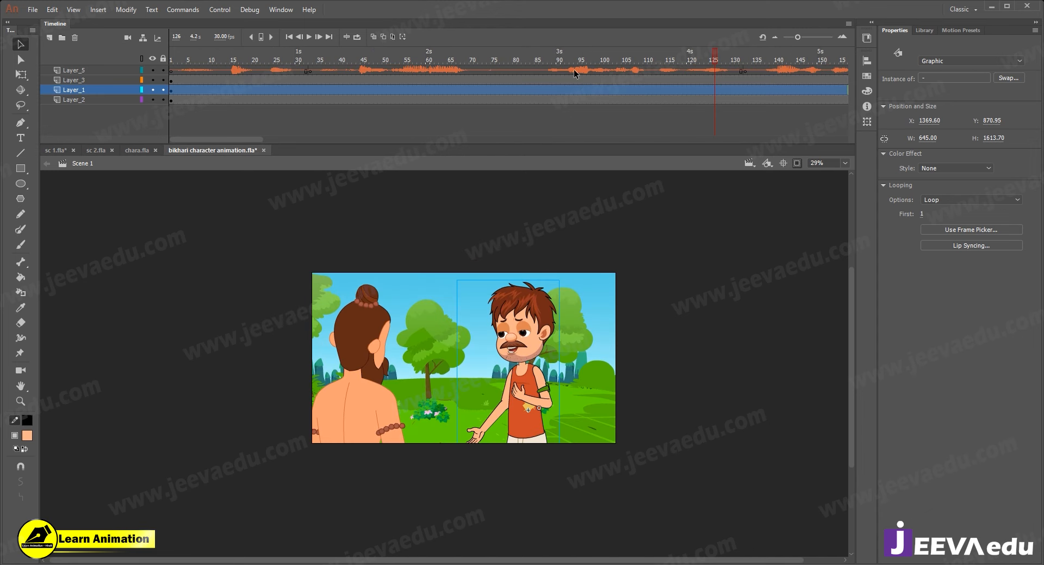
- Play back Scene 1 with the background and both characters from the start to about frame 147
drag(573, 70, 172, 76)
click(279, 80)
key(Return)
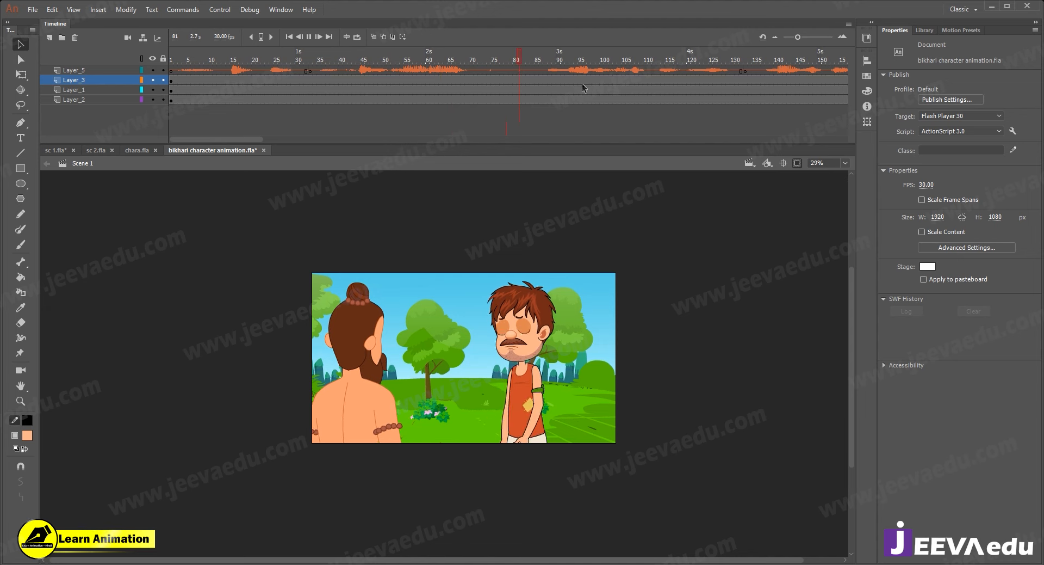
click(767, 81)
key(Return)
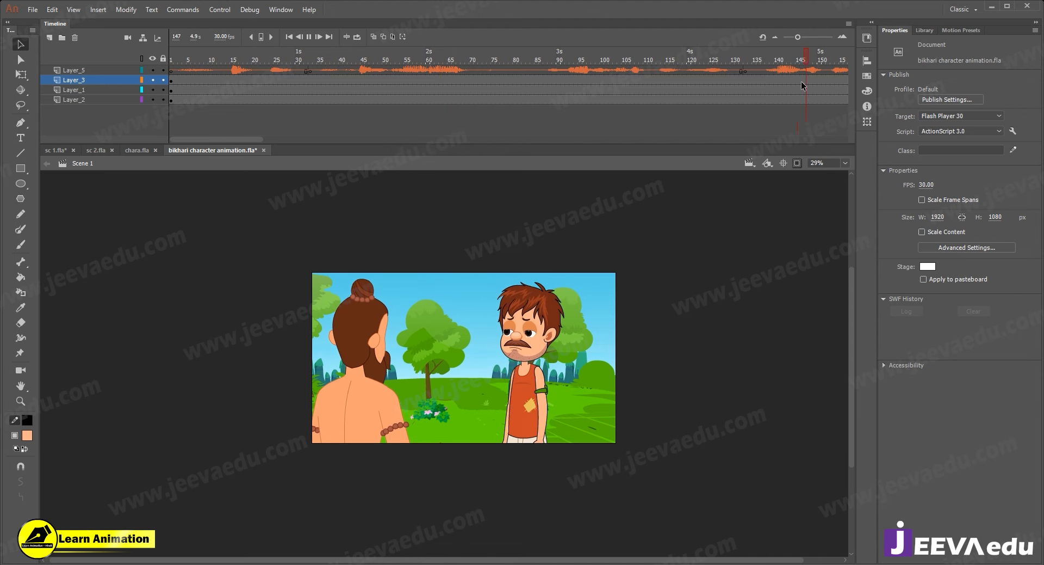
key(Return)
- Add two new layers above Layer_3 and insert blank keyframes on both at frame 135
drag(168, 63, 309, 85)
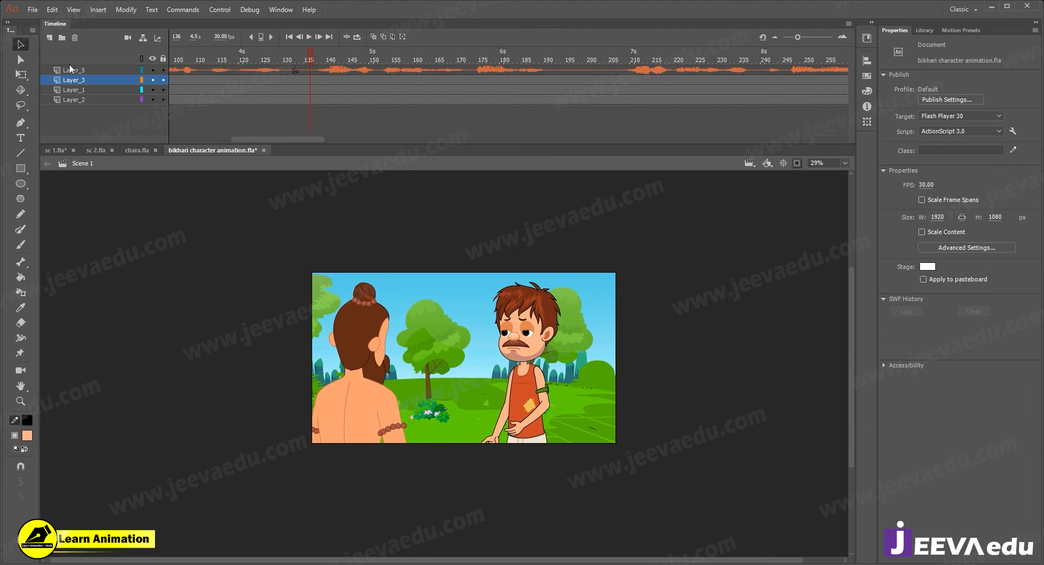
click(47, 34)
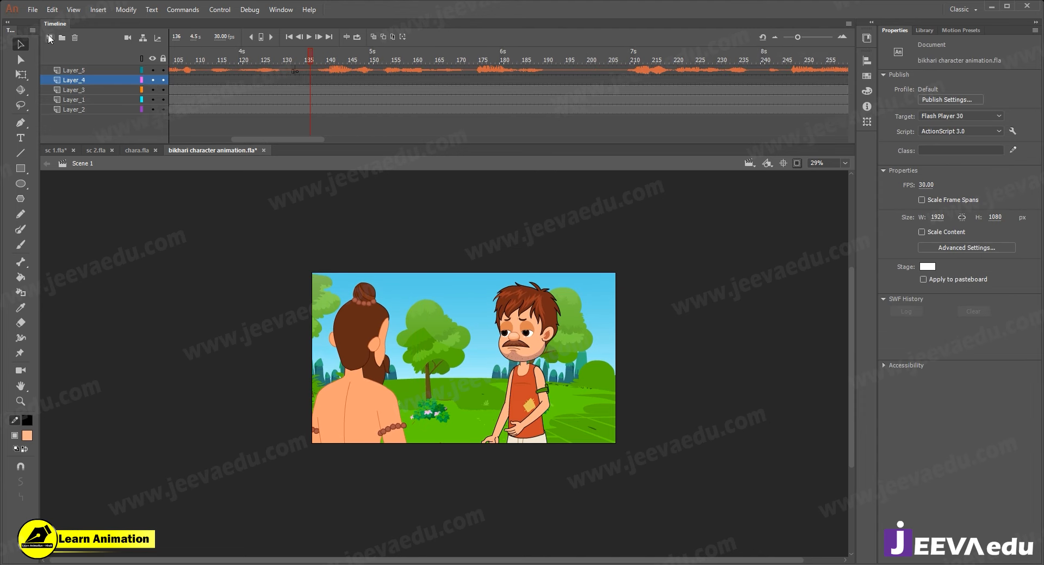
click(48, 34)
click(308, 97)
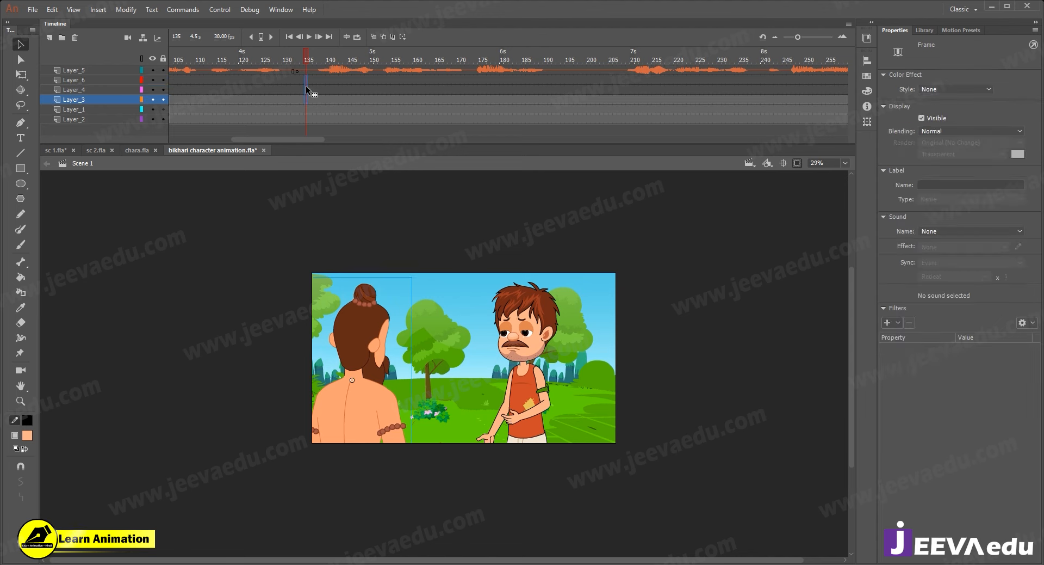
click(307, 87)
click(306, 82)
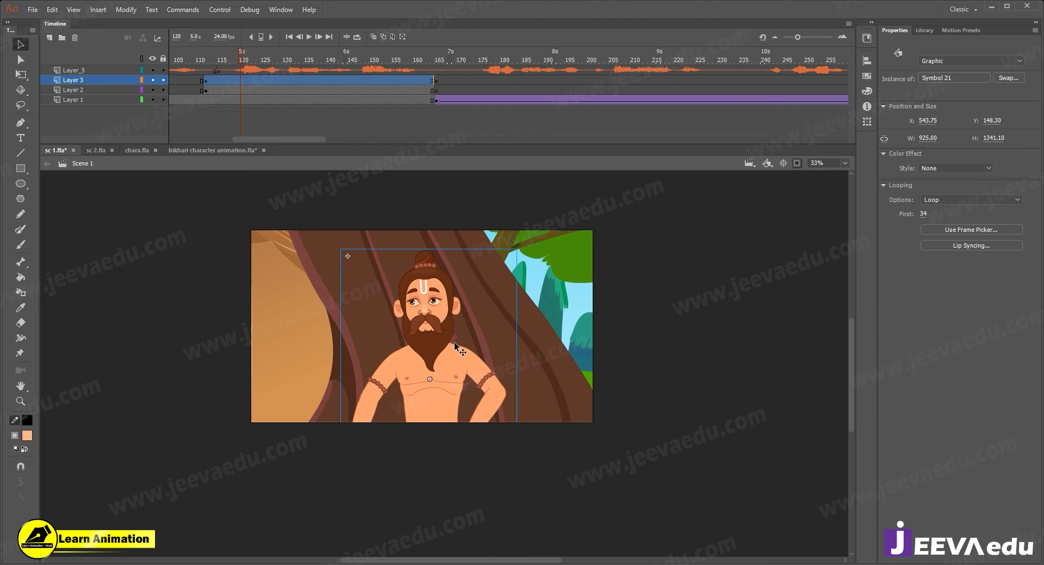
- Copy the hut and tree background from sc 1.fla, paste it onto Layer_4 of bikhari character animation.fla, and move it over the stage
click(524, 344)
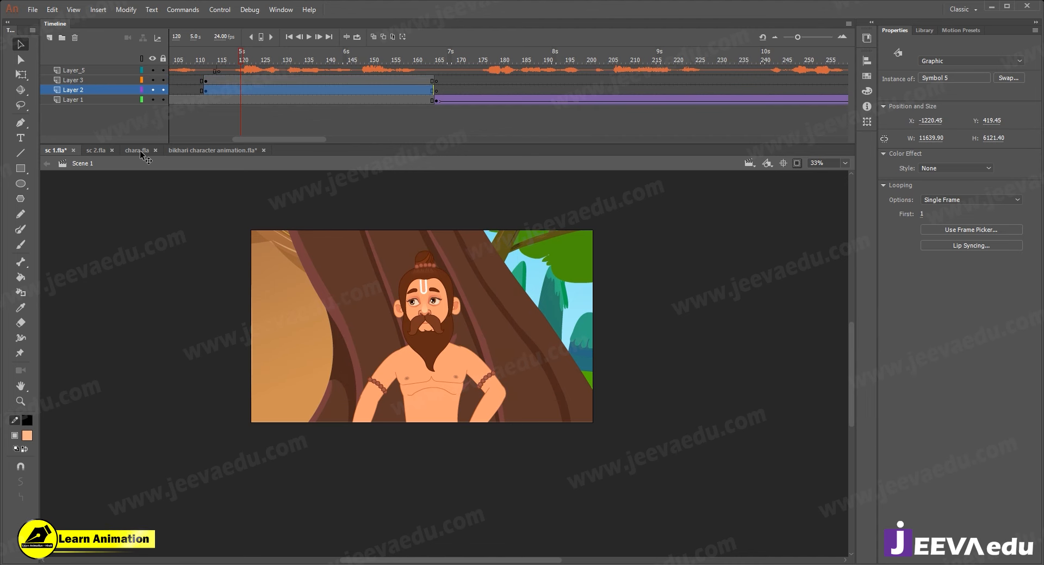
click(184, 153)
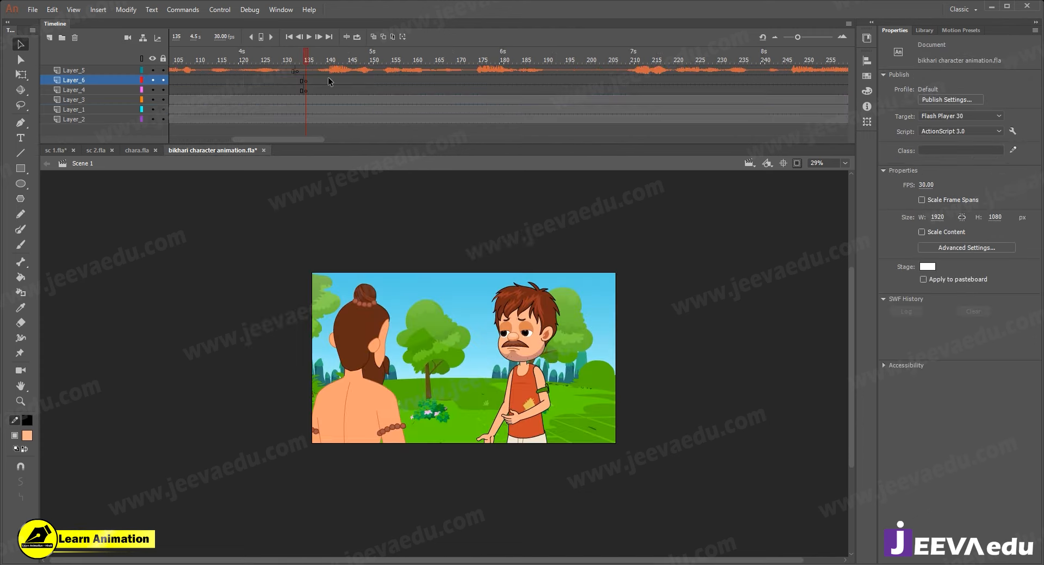
click(315, 89)
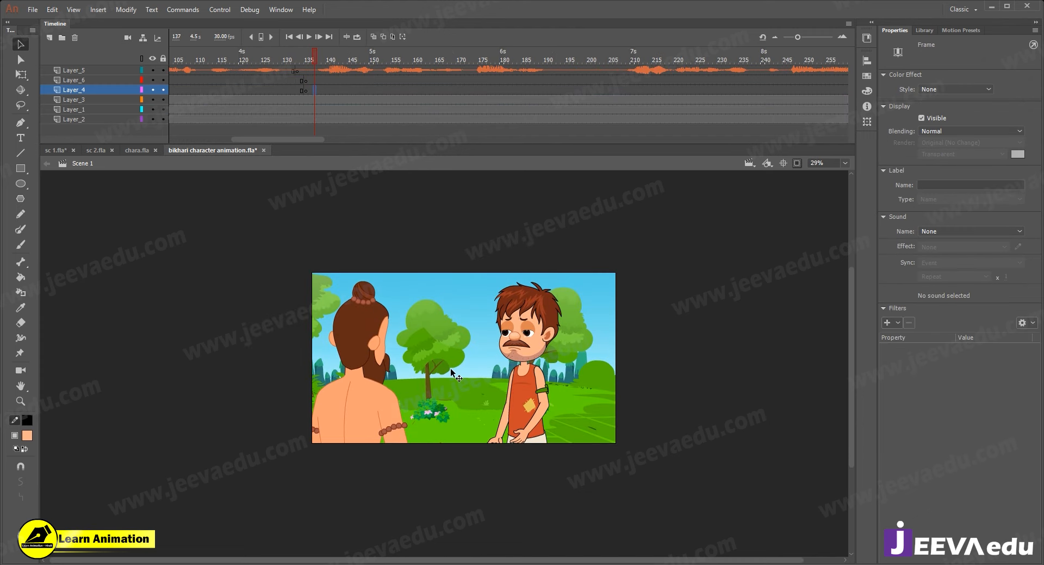
key(ctrl+shift+v)
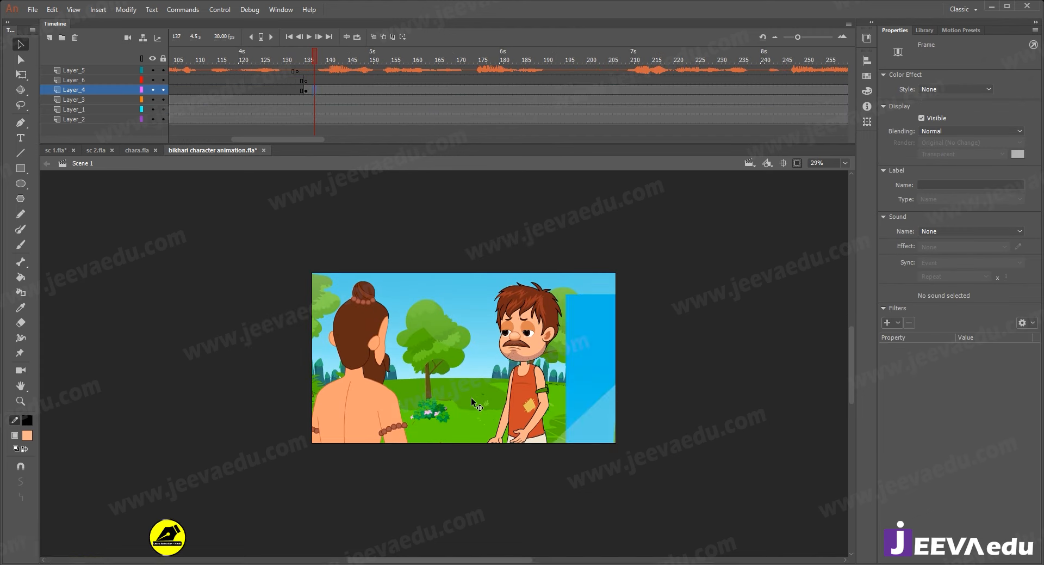
drag(488, 383, 294, 275)
drag(551, 401, 316, 215)
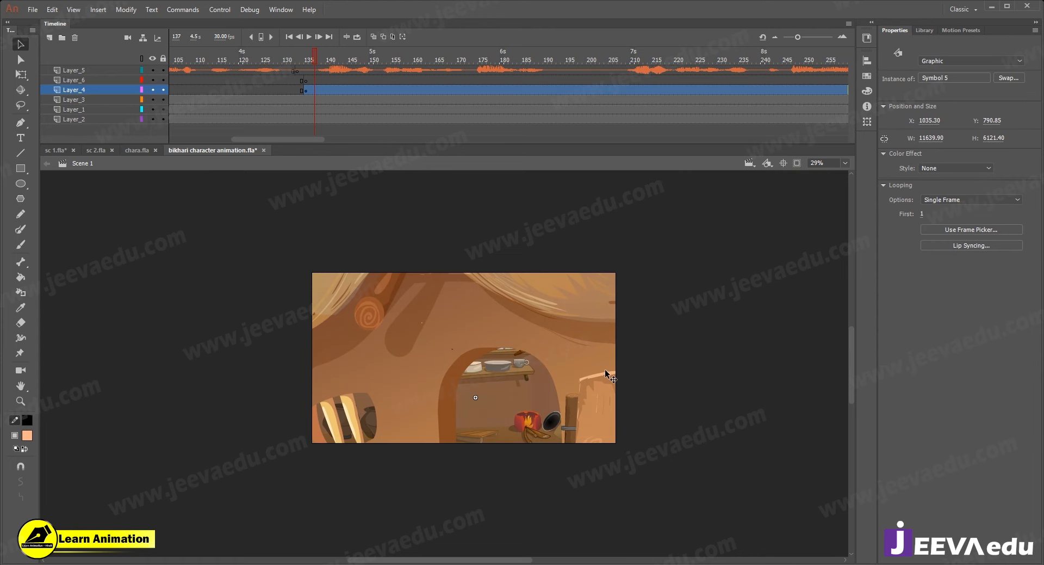
- Scale the pasted background to 80% twice and position it so the tree trunk fills the middle of the stage
key(ctrl+shift+w)
key(z)
alt+click(514, 424)
key(v)
drag(601, 458, 413, 402)
key(ctrl+alt+s)
text(80)
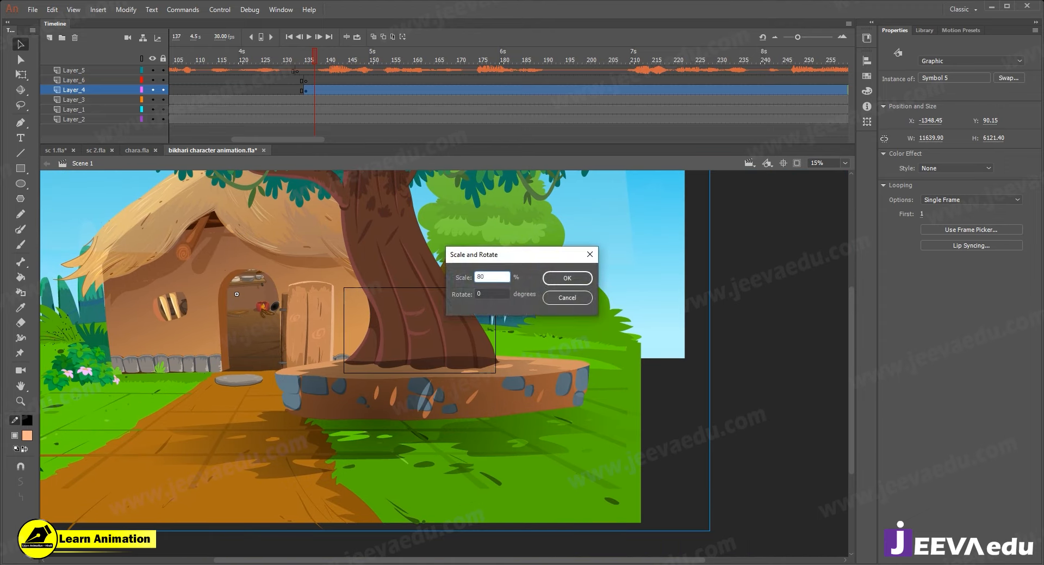
key(Return)
key(ctrl+alt+s)
key(Return)
drag(408, 330, 473, 358)
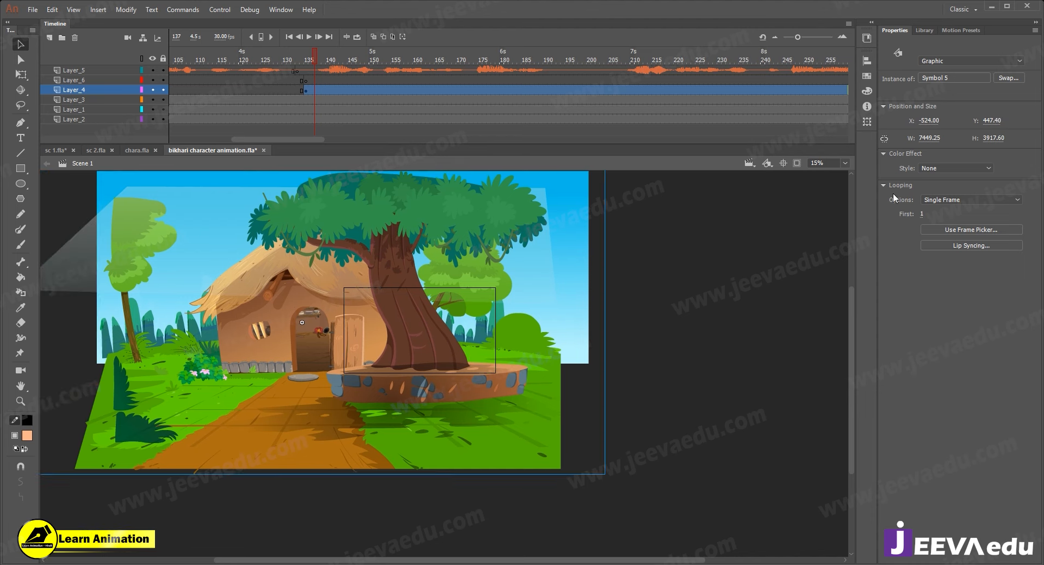
click(800, 167)
key(ctrl+equal)
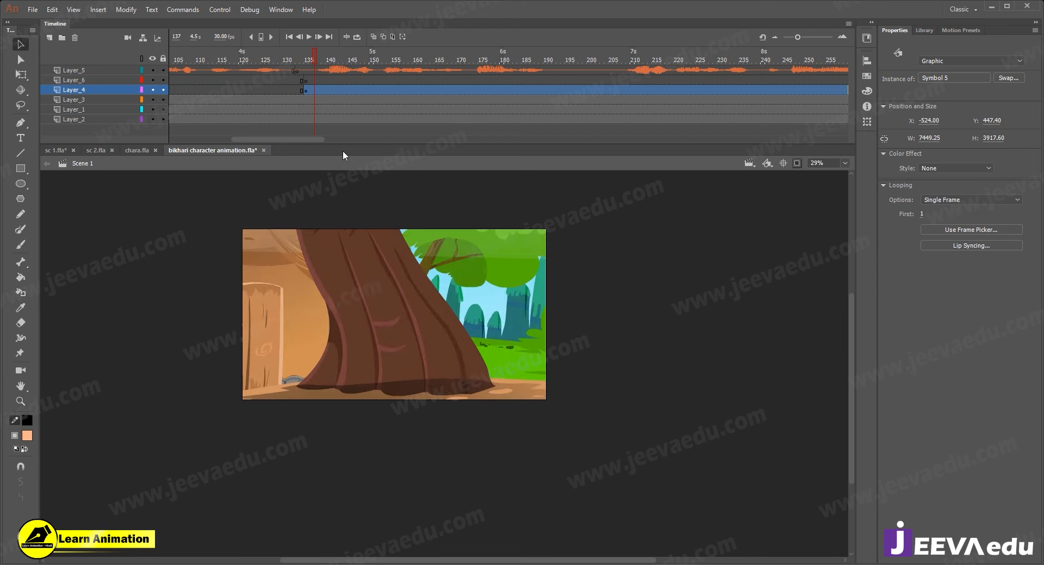
- Copy the front-view sage from sc 1.fla and paste him onto Layer_6 of bikhari character animation.fla, placing him before the tree trunk
click(57, 150)
click(425, 364)
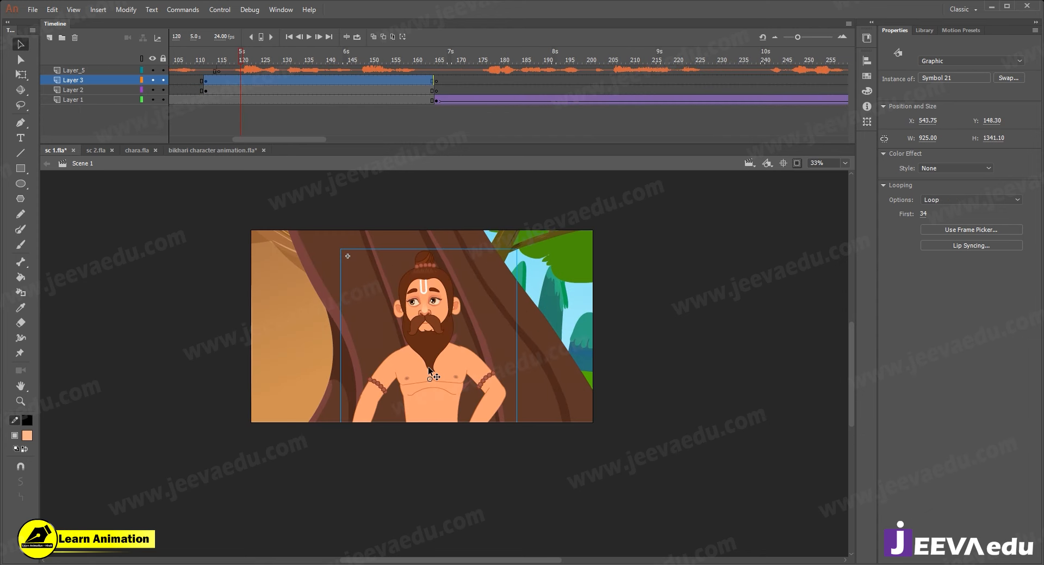
click(207, 151)
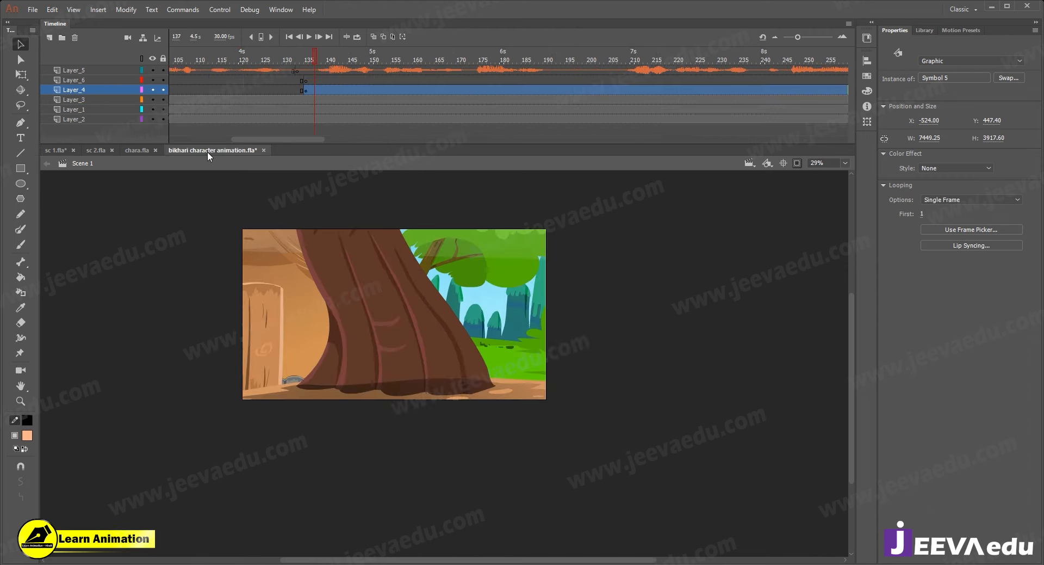
click(309, 81)
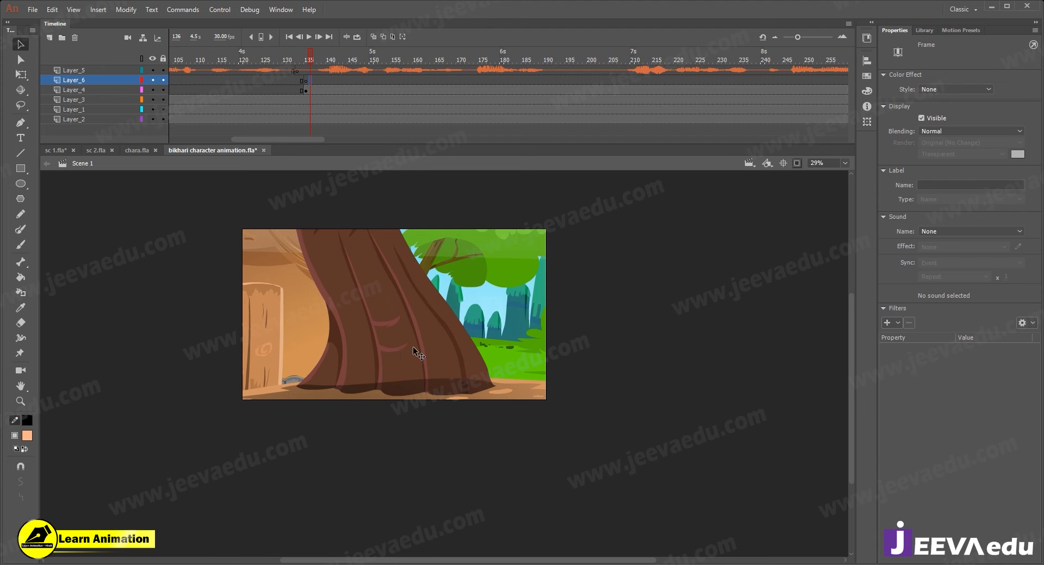
key(ctrl+v)
drag(440, 346, 376, 308)
- Scale the background by 105% and then twice by 115%, and move it so the trunk stands behind the sage
click(436, 292)
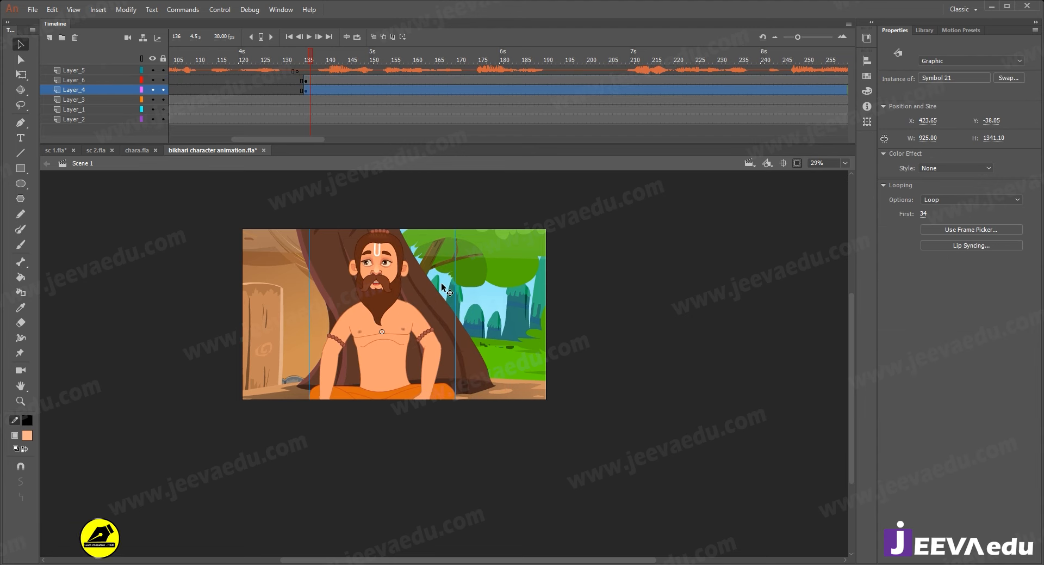
drag(436, 292, 443, 315)
key(ctrl+alt+s)
text(105)
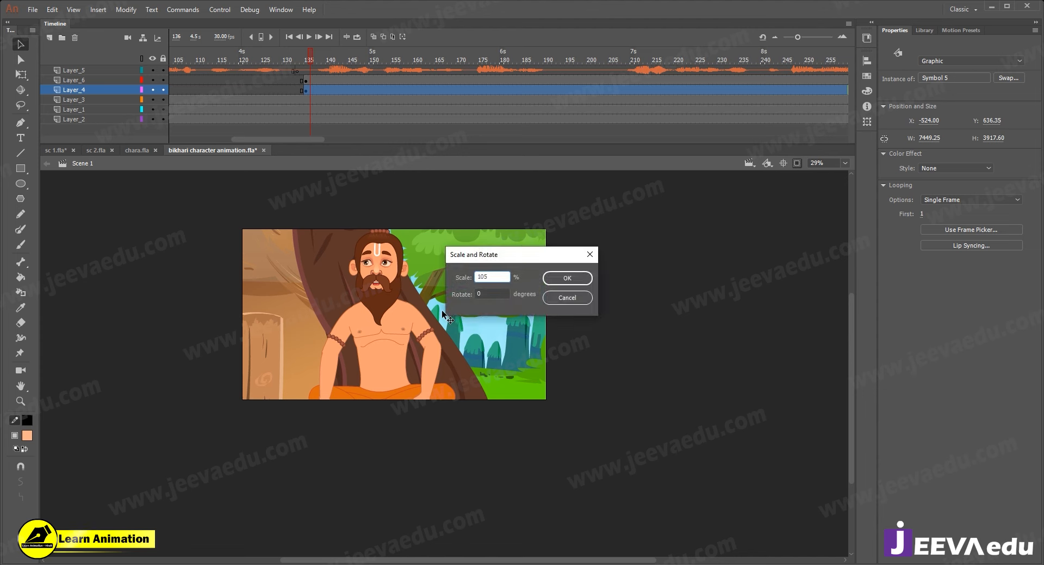
key(Return)
key(ctrl+alt+s)
text(115)
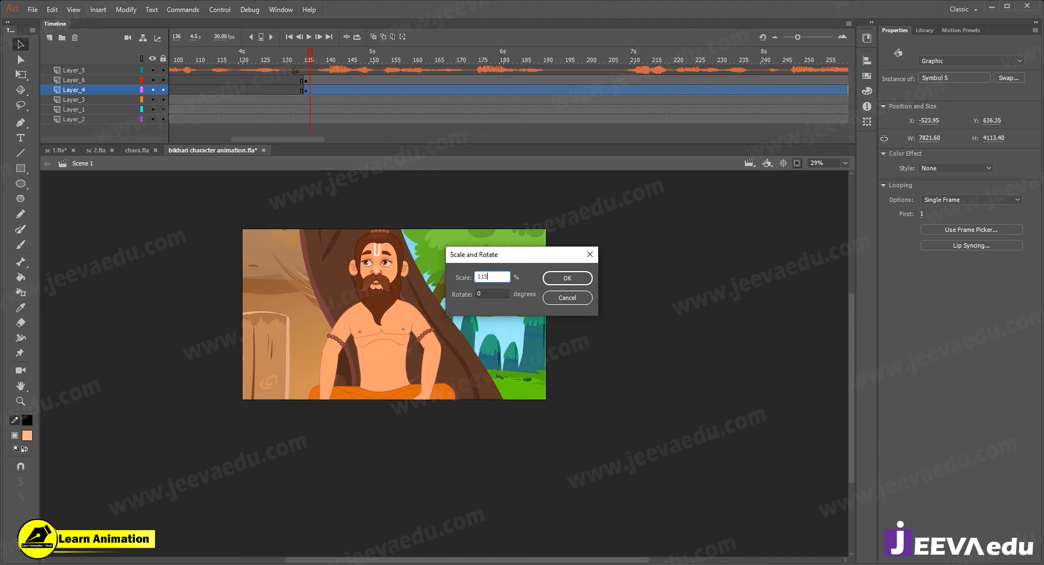
key(Return)
key(ctrl+alt+s)
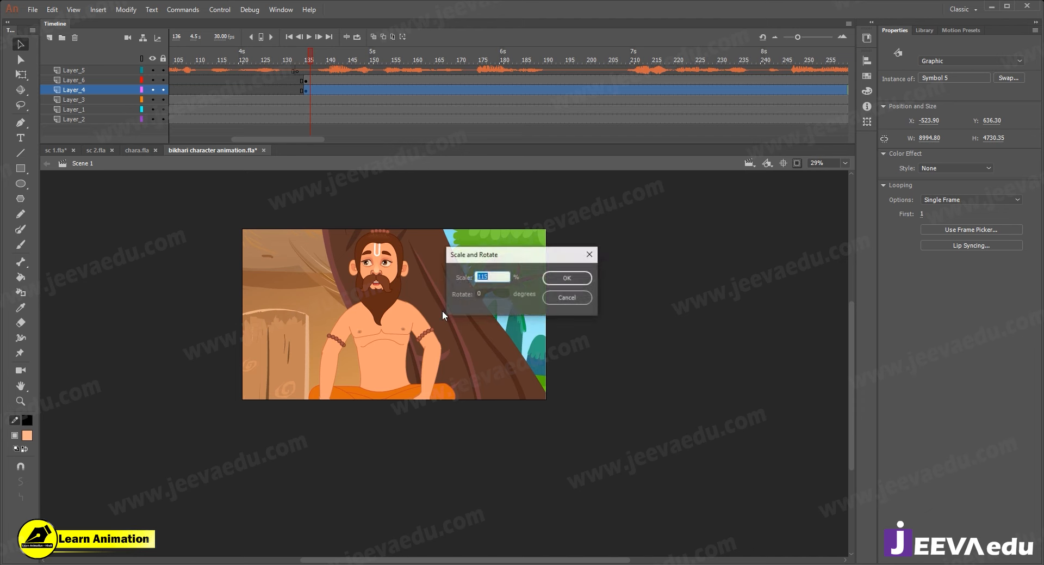
key(Return)
drag(442, 311, 359, 259)
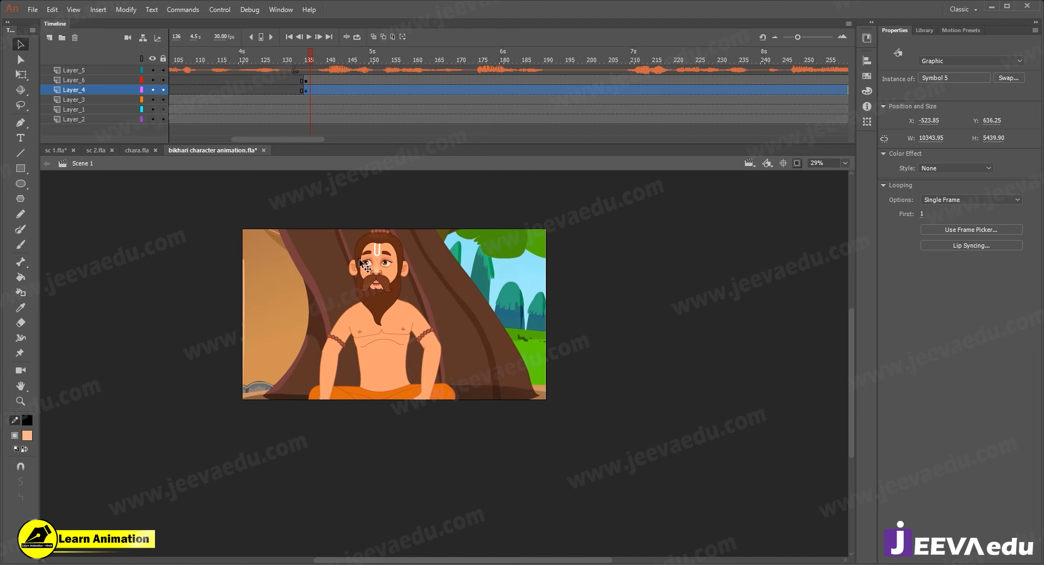
- Scale the sage to 90% twice and move him down to about Y 162
click(382, 307)
key(ctrl+alt+s)
text(90)
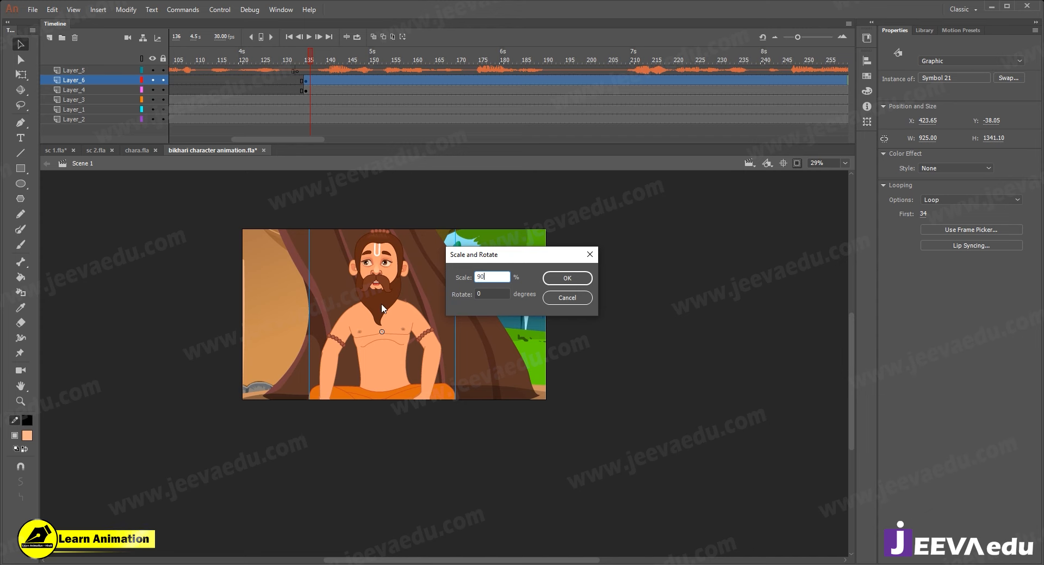
key(Return)
key(ctrl+alt+s)
key(Return)
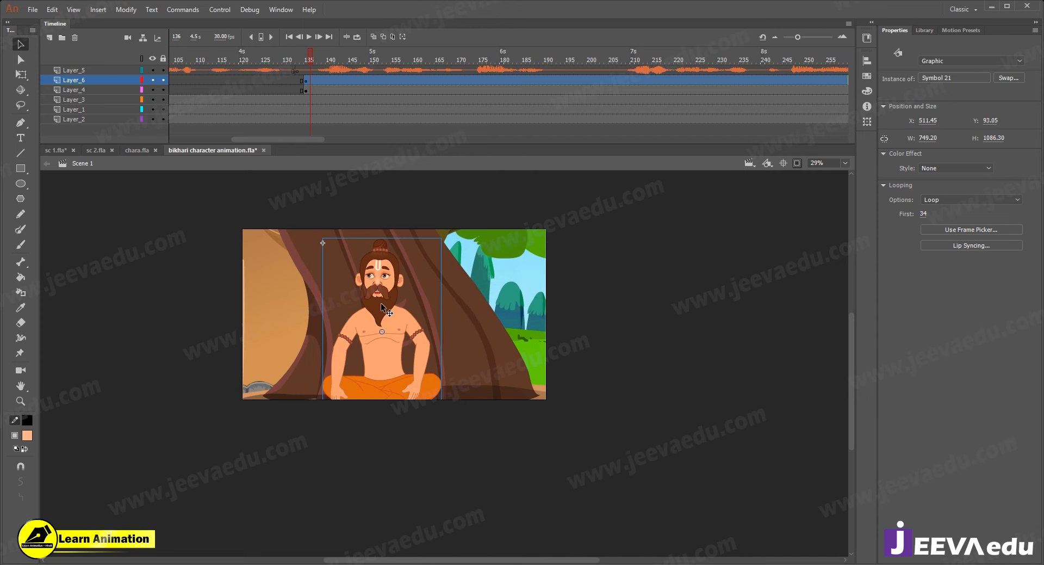
key(shift+Down)
key(shift+Down)
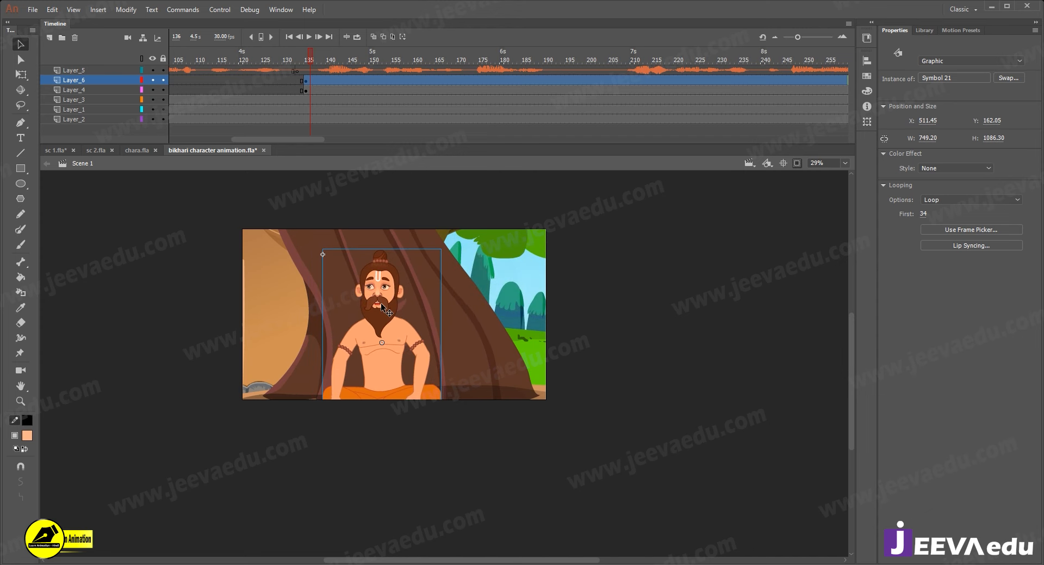
- Scale the background to 90% and shift it right and slightly down to about X -943, Y 341
scroll(399, 276, up, 3)
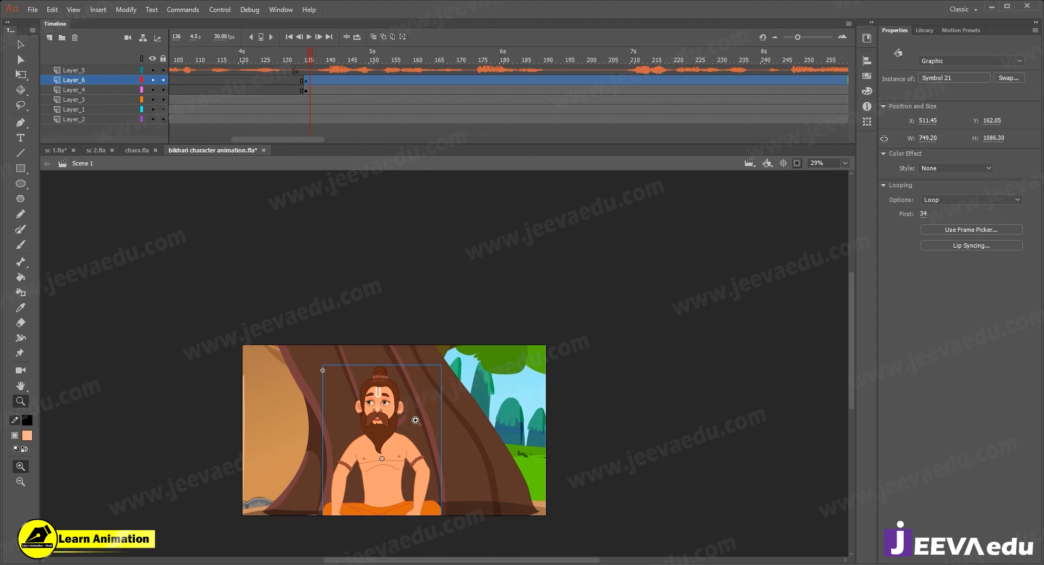
key(ctrl+minus)
click(484, 391)
key(ctrl+alt+s)
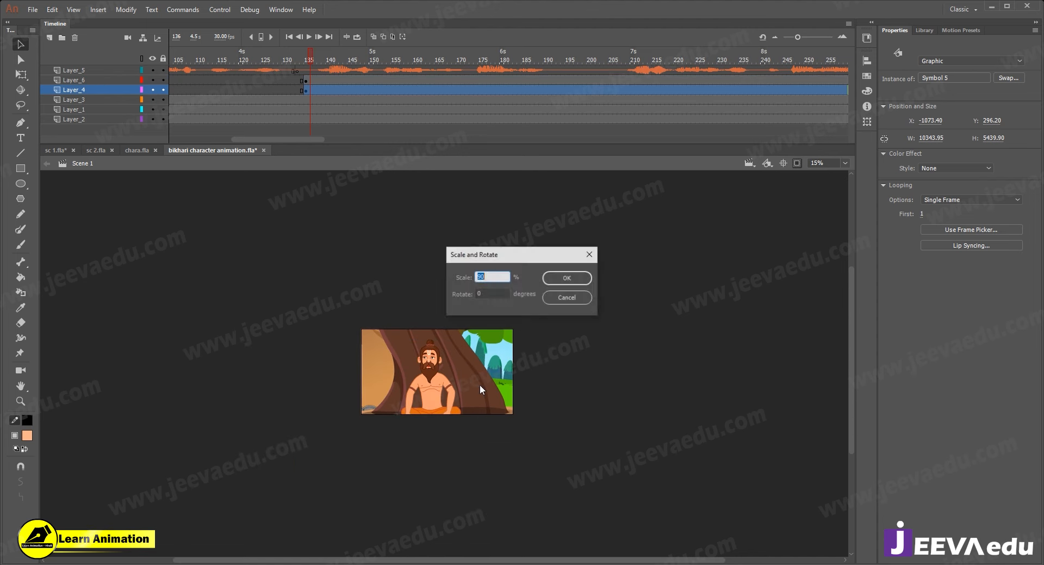
text(90)
key(Return)
key(Return)
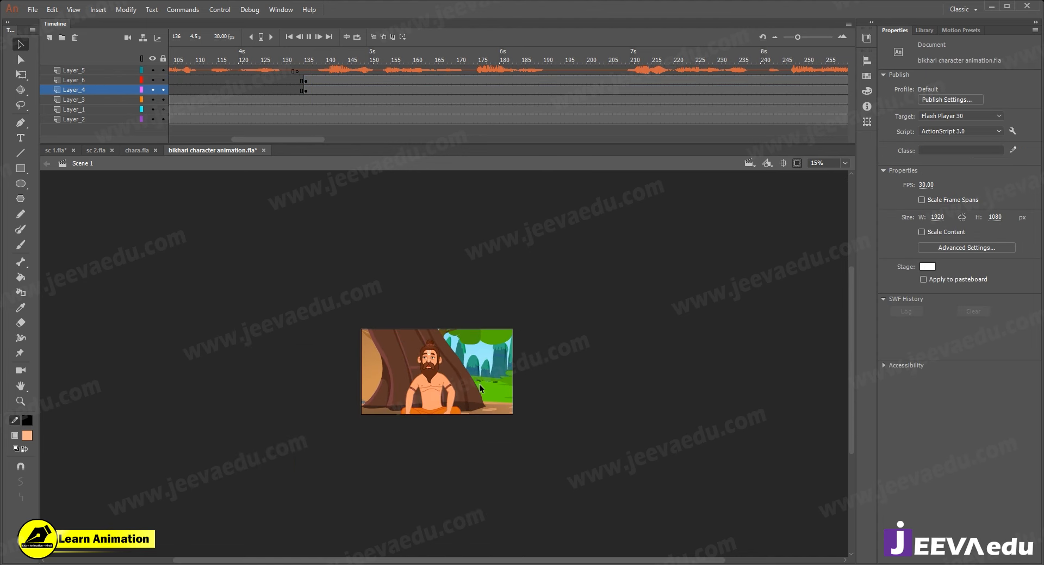
click(355, 88)
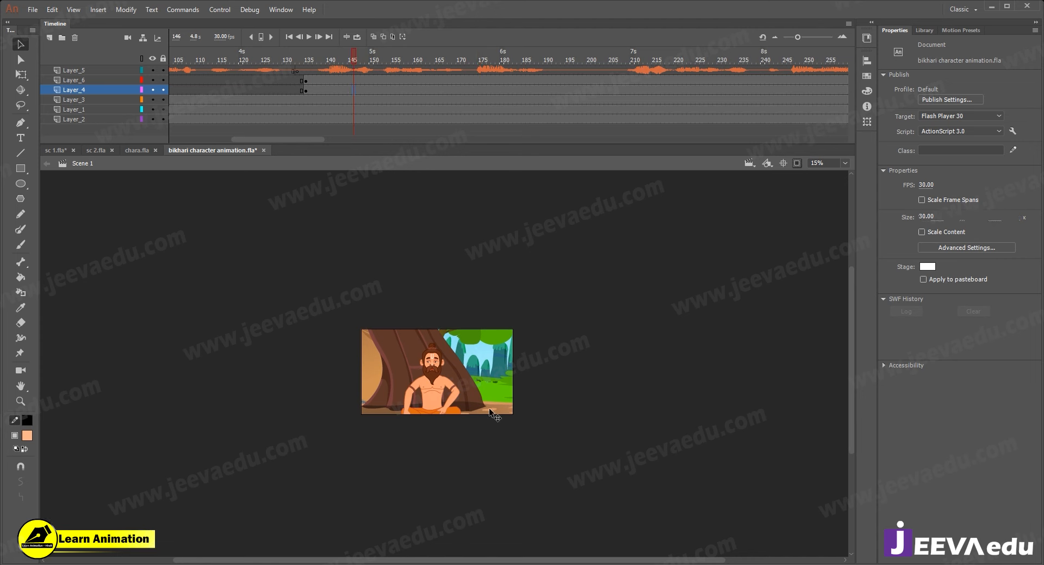
key(ctrl+space)
ctrl+click(430, 371)
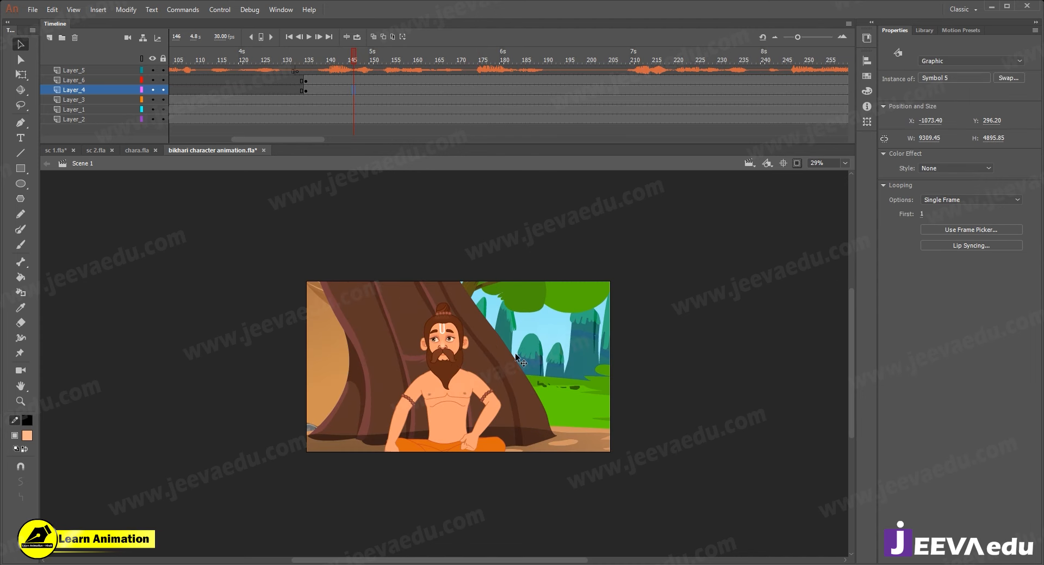
click(516, 352)
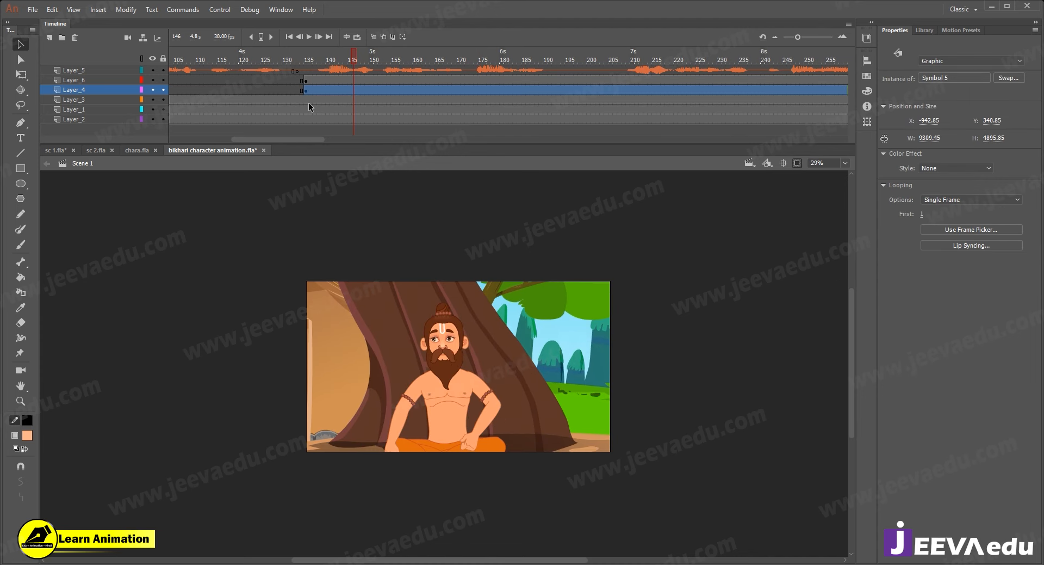
- Play back the cut from the beggar shot to the front-view sage, up to about frame 161
click(269, 81)
key(Return)
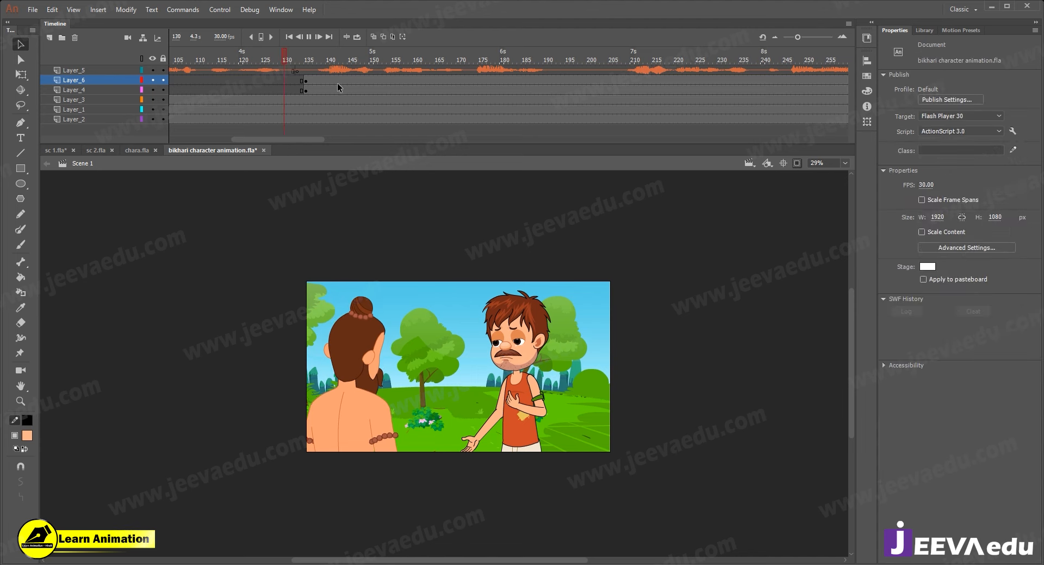
key(Return)
mouse_move(406, 61)
mouse_down()
mouse_move(364, 63)
mouse_move(419, 67)
mouse_up()
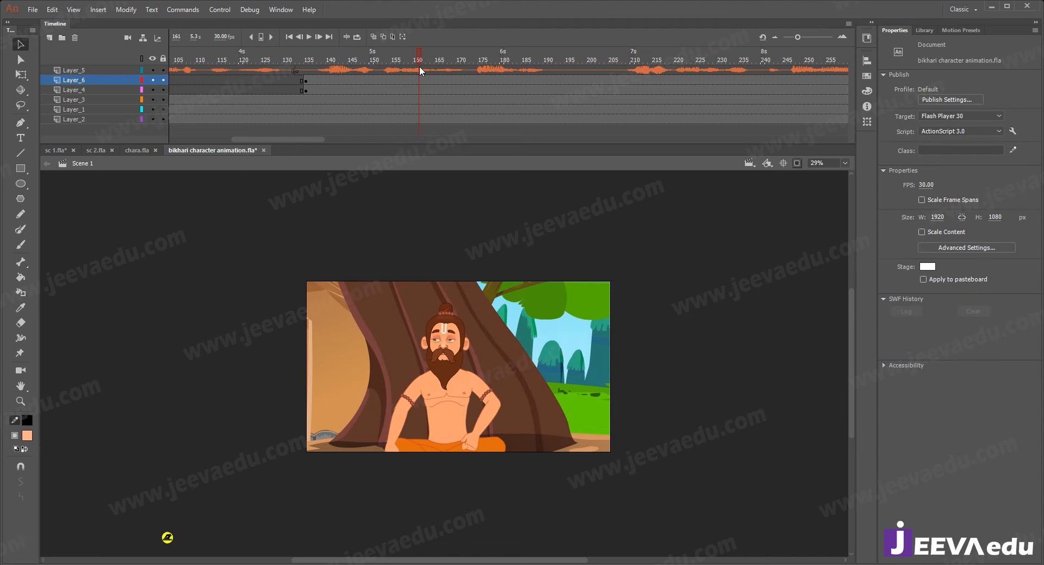
- Enlarge the sage and the tree background and reposition them for a closer, waist-up shot of the sage
click(447, 380)
key(q)
drag(561, 257, 599, 238)
key(v)
drag(501, 362, 439, 269)
- Play back the sage close-up and end it with blank keyframes on Layer_6 and Layer_4 at frame 173
click(300, 80)
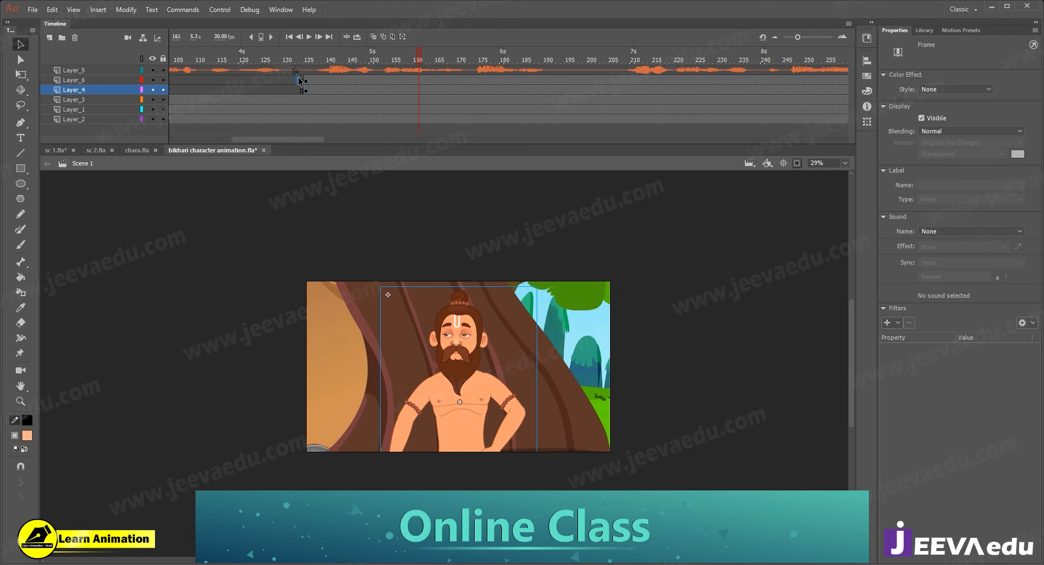
key(Return)
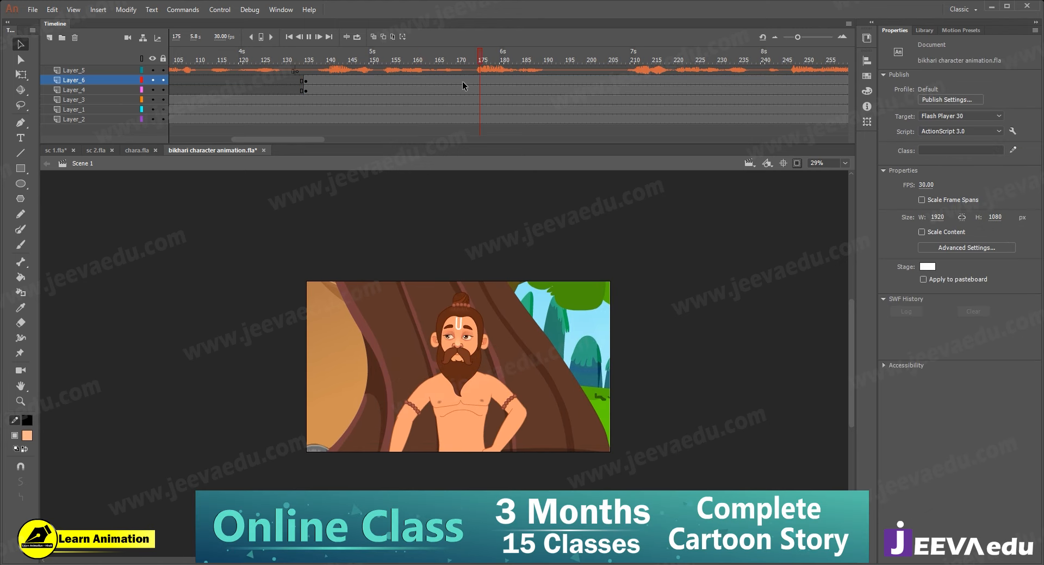
key(Return)
drag(577, 80, 473, 92)
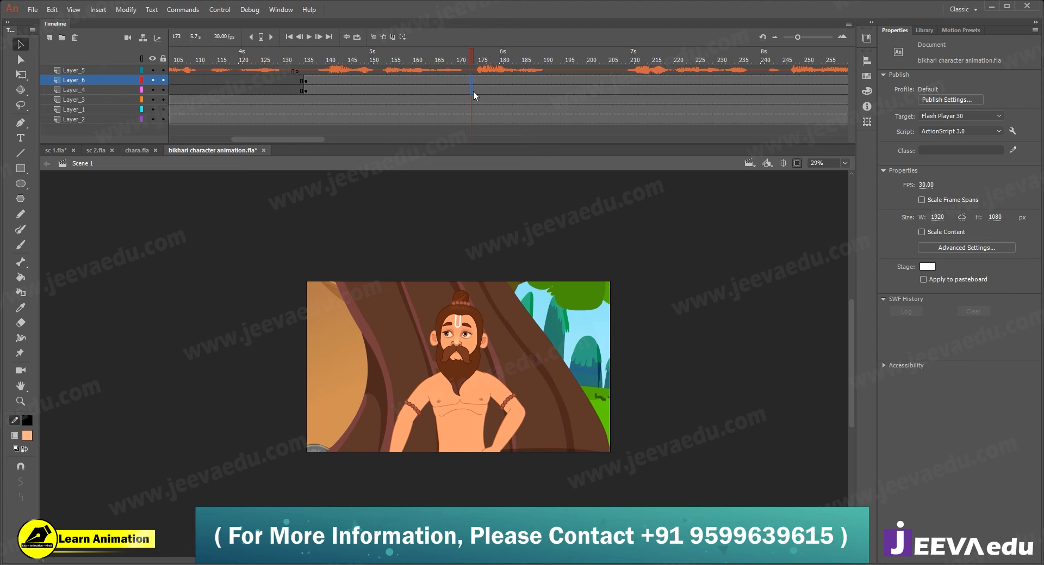
key(F7)
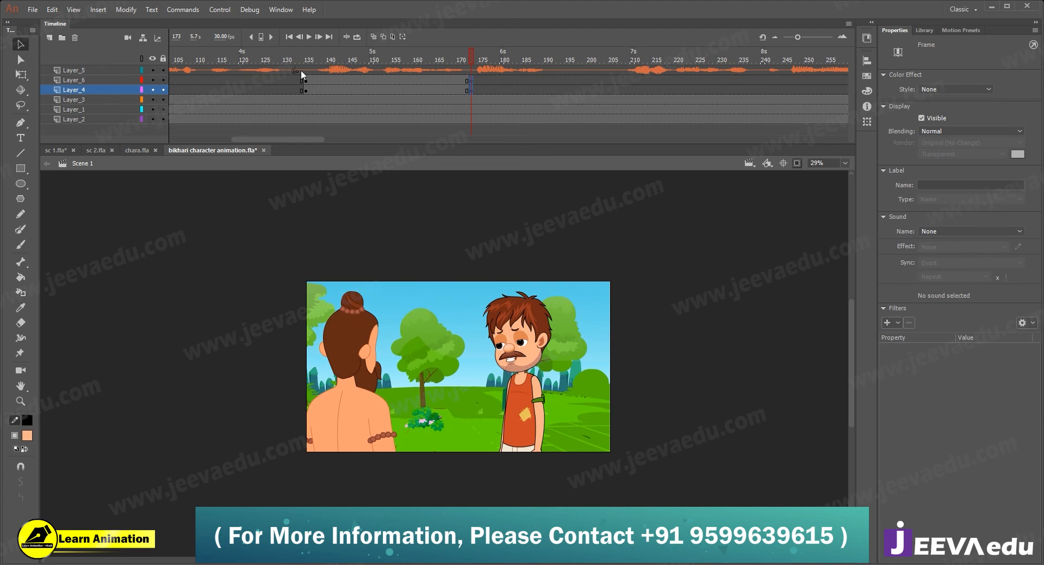
- Play back the bikhari character animation with its audio from the sage close-up around frame 132 through the beggar's shot to about frame 384
click(301, 70)
key(Return)
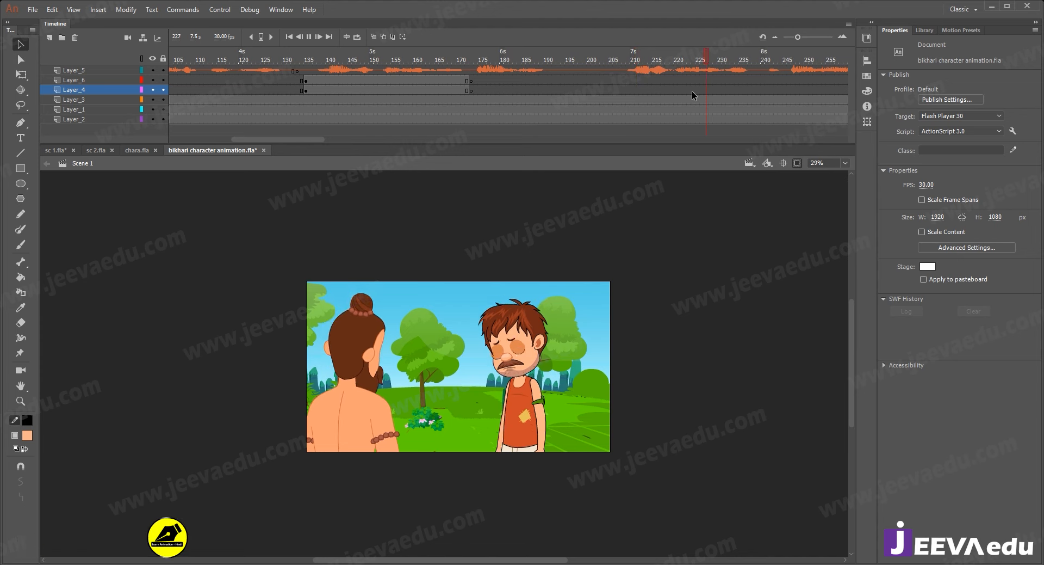
key(Return)
click(366, 69)
drag(363, 54, 521, 95)
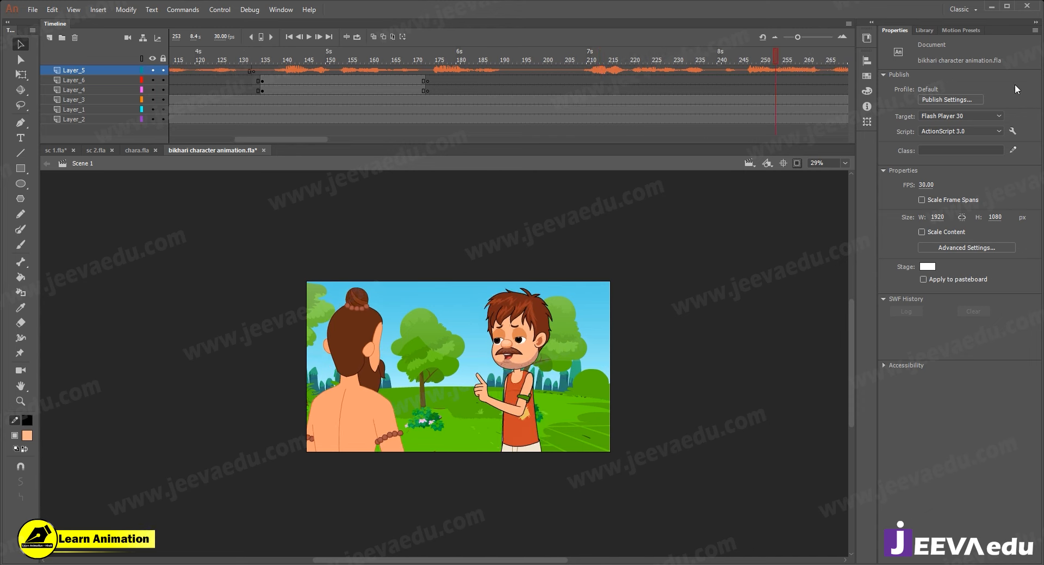
click(533, 105)
key(Return)
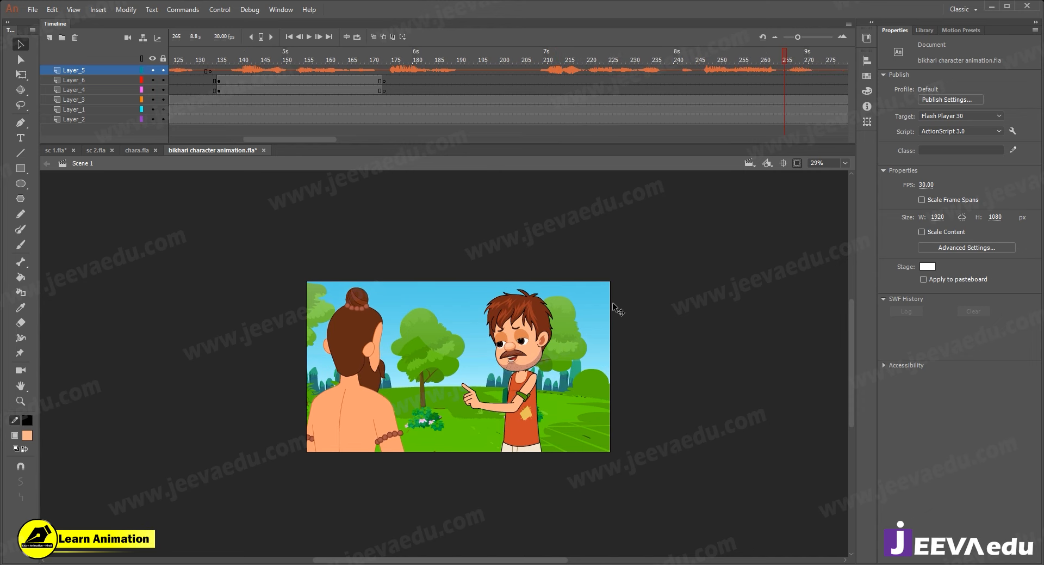
key(Return)
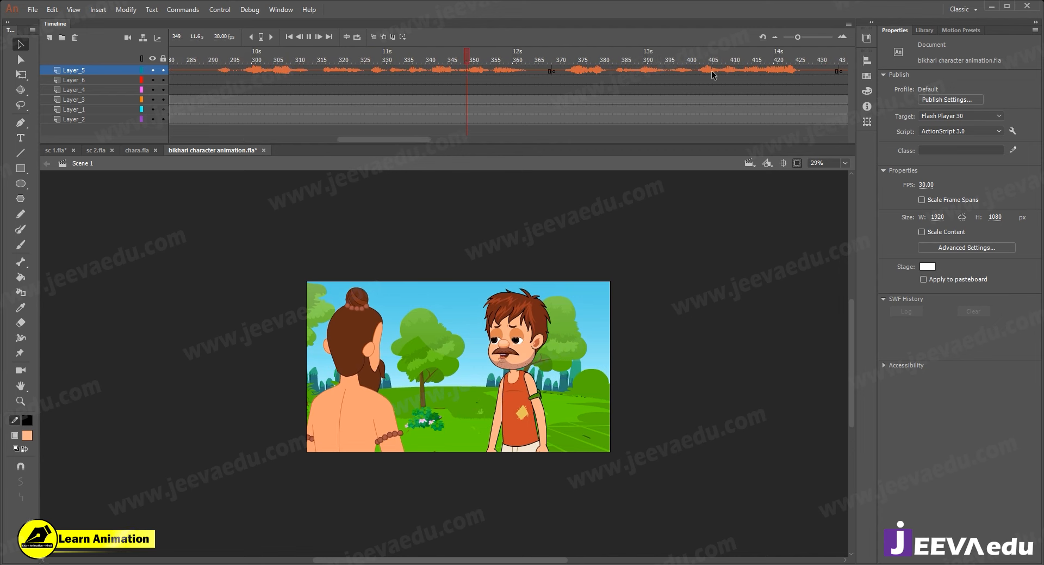
key(Return)
key(z)
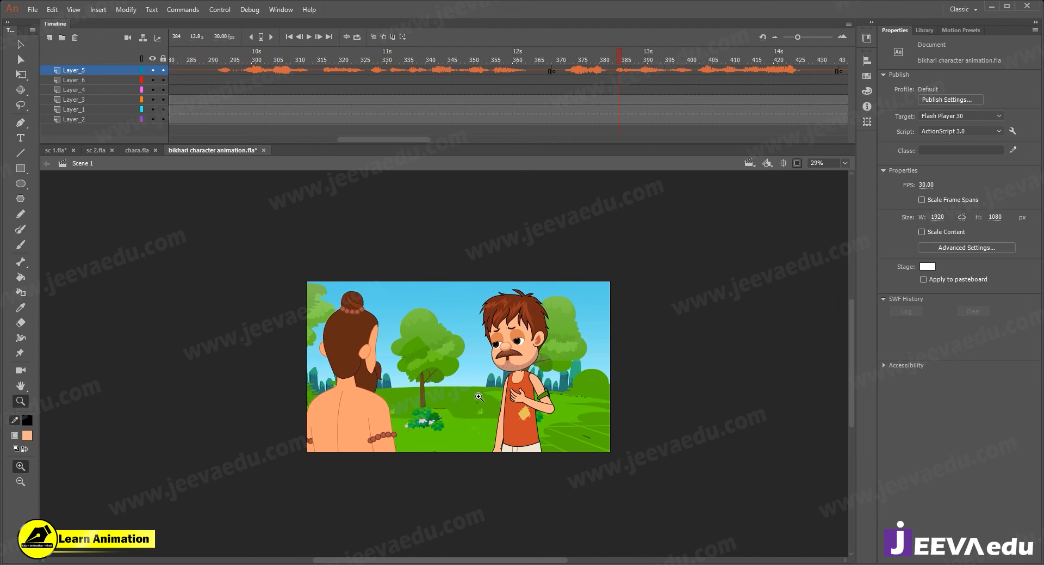
click(479, 397)
drag(501, 360, 504, 395)
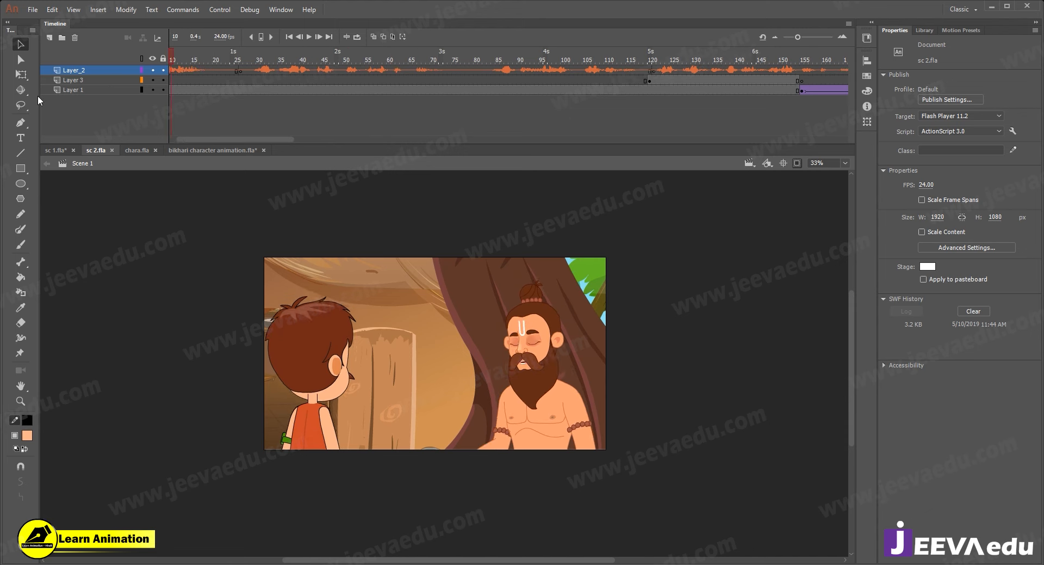
- Review the sc 2.fla dialogue scene by playing its alternating hut and garden shots up to about frame 180
key(Return)
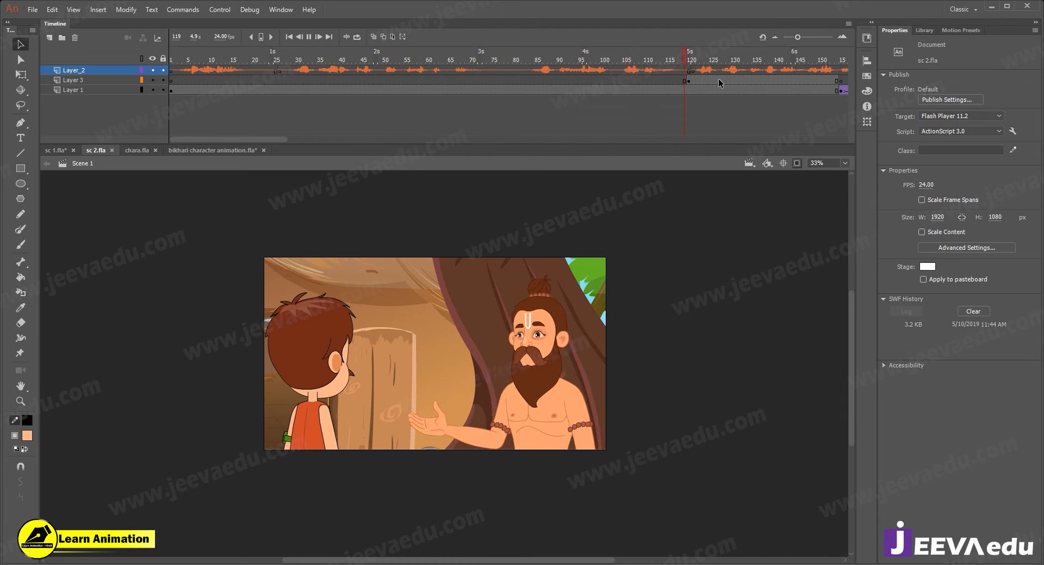
key(Return)
click(697, 81)
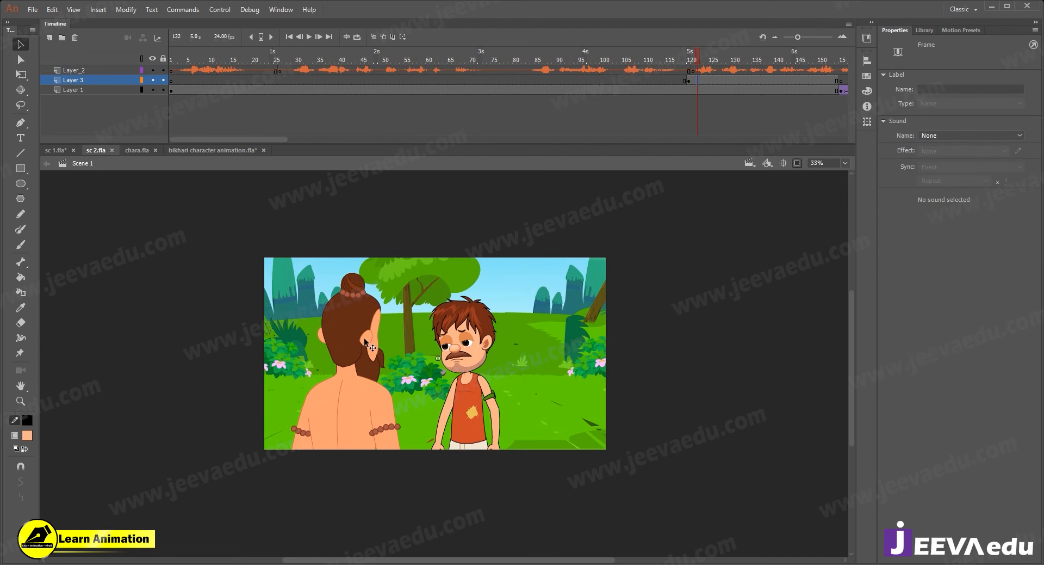
key(Return)
key(Return)
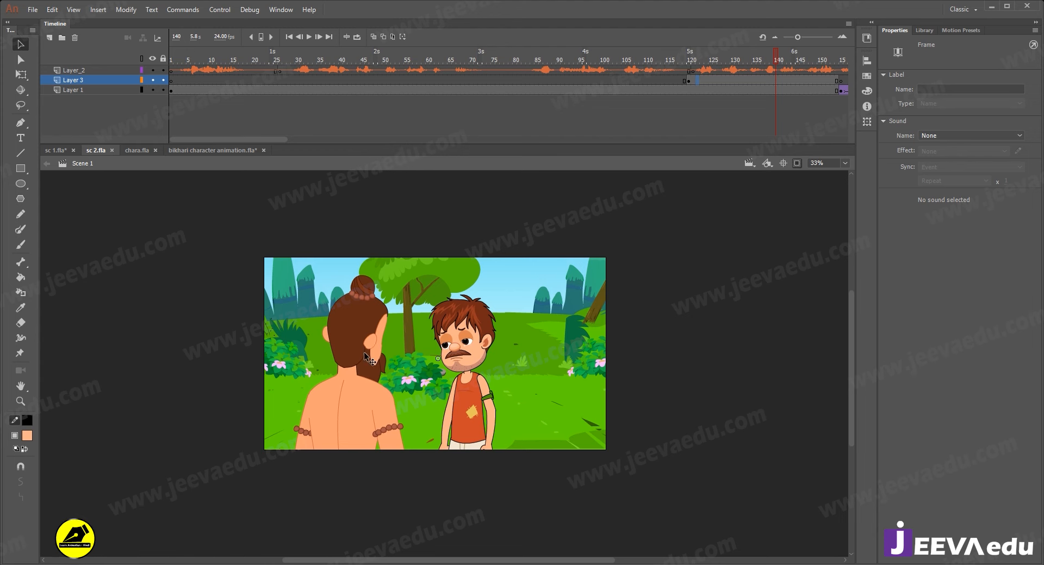
key(Return)
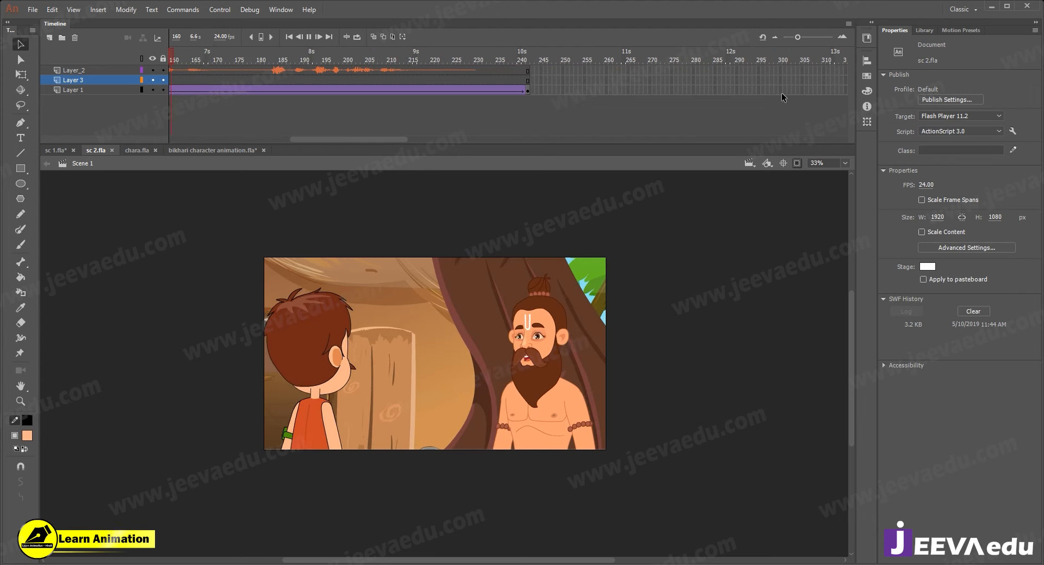
key(Return)
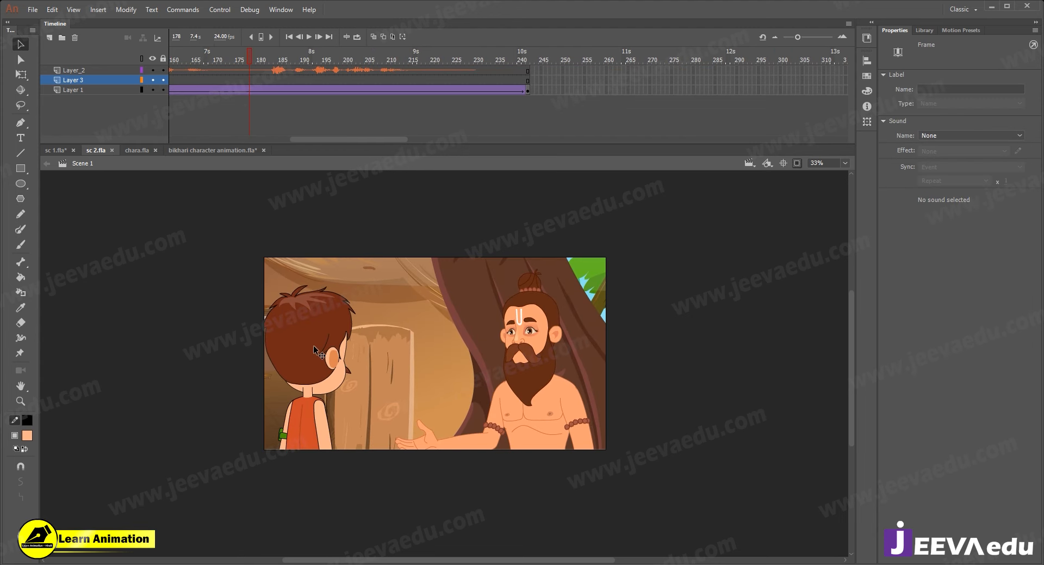
key(Return)
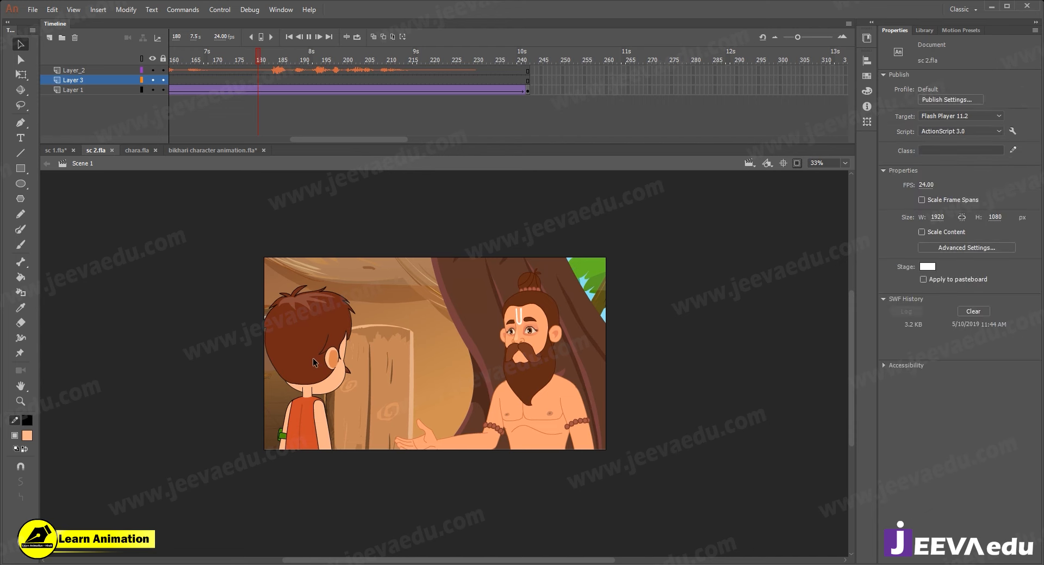